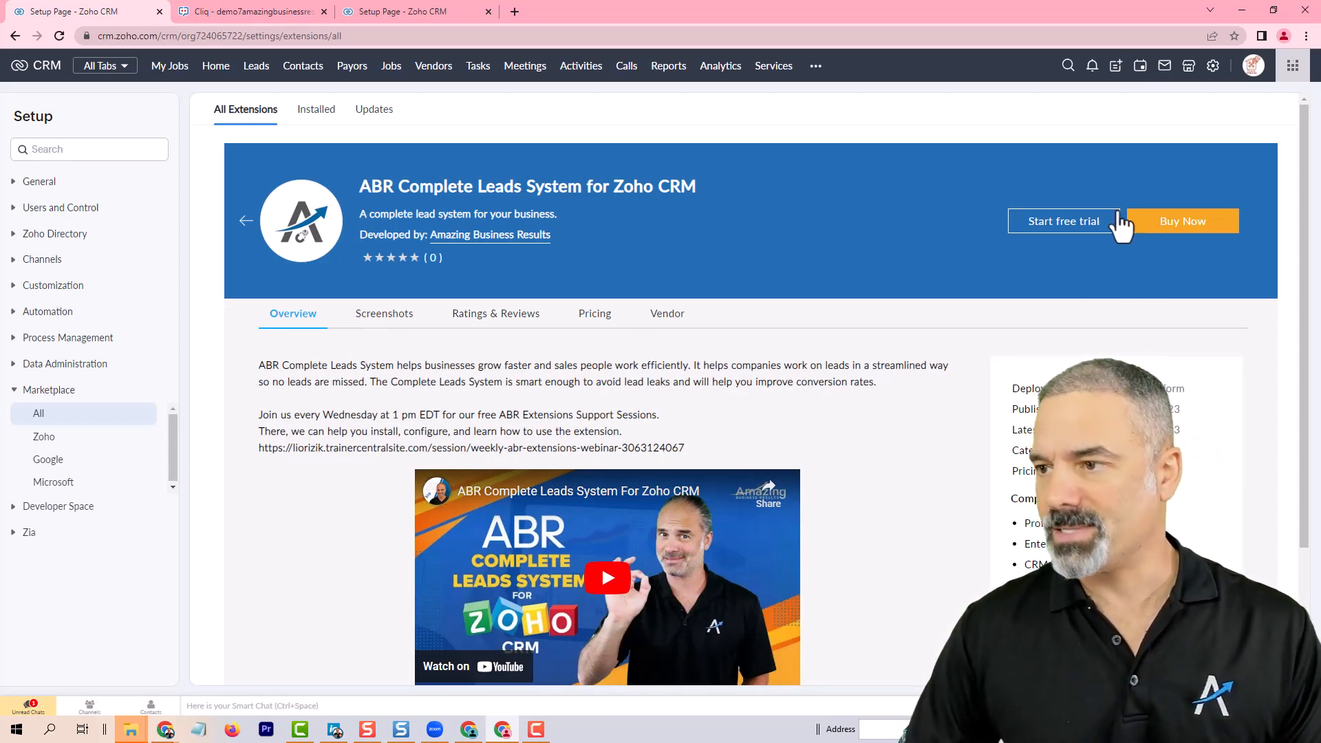
Step: Start the free trial of ABR Complete Leads System for Zoho CRM, accepting all three agreement checkboxes
left_click(1064, 223)
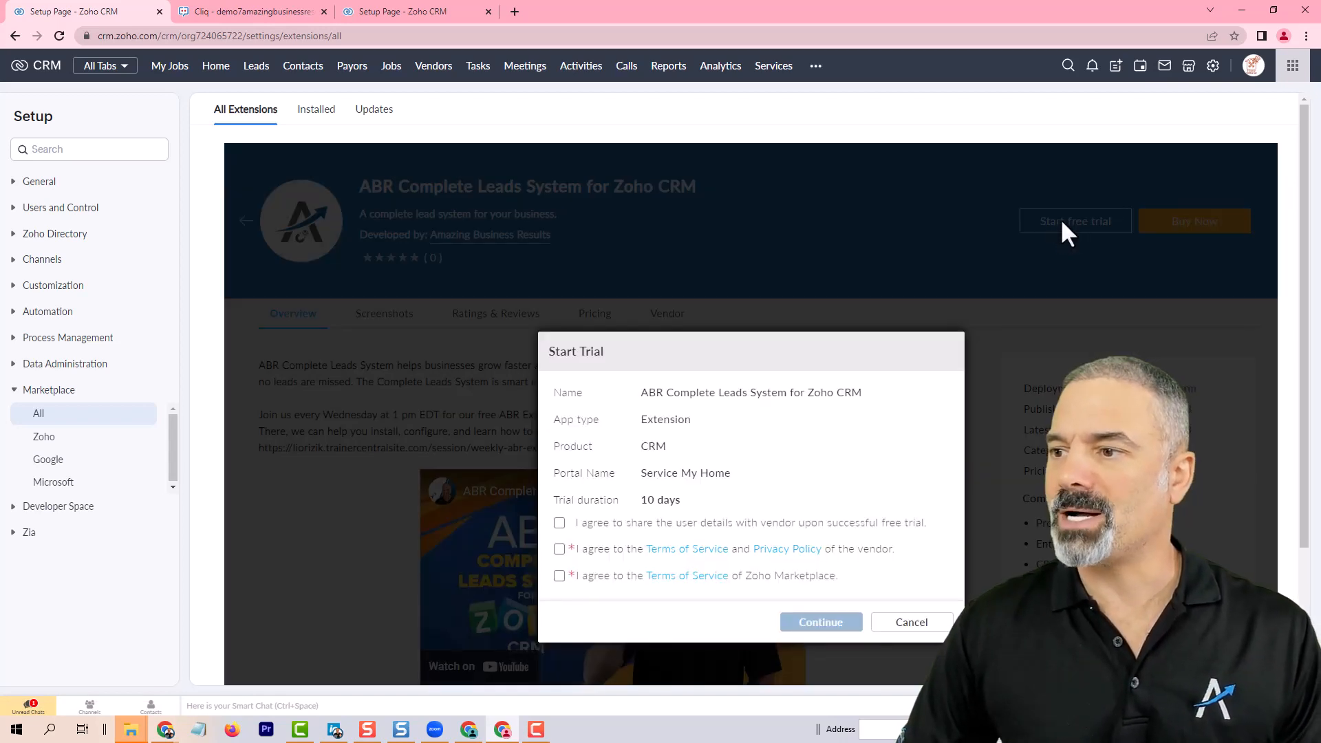
left_click(559, 523)
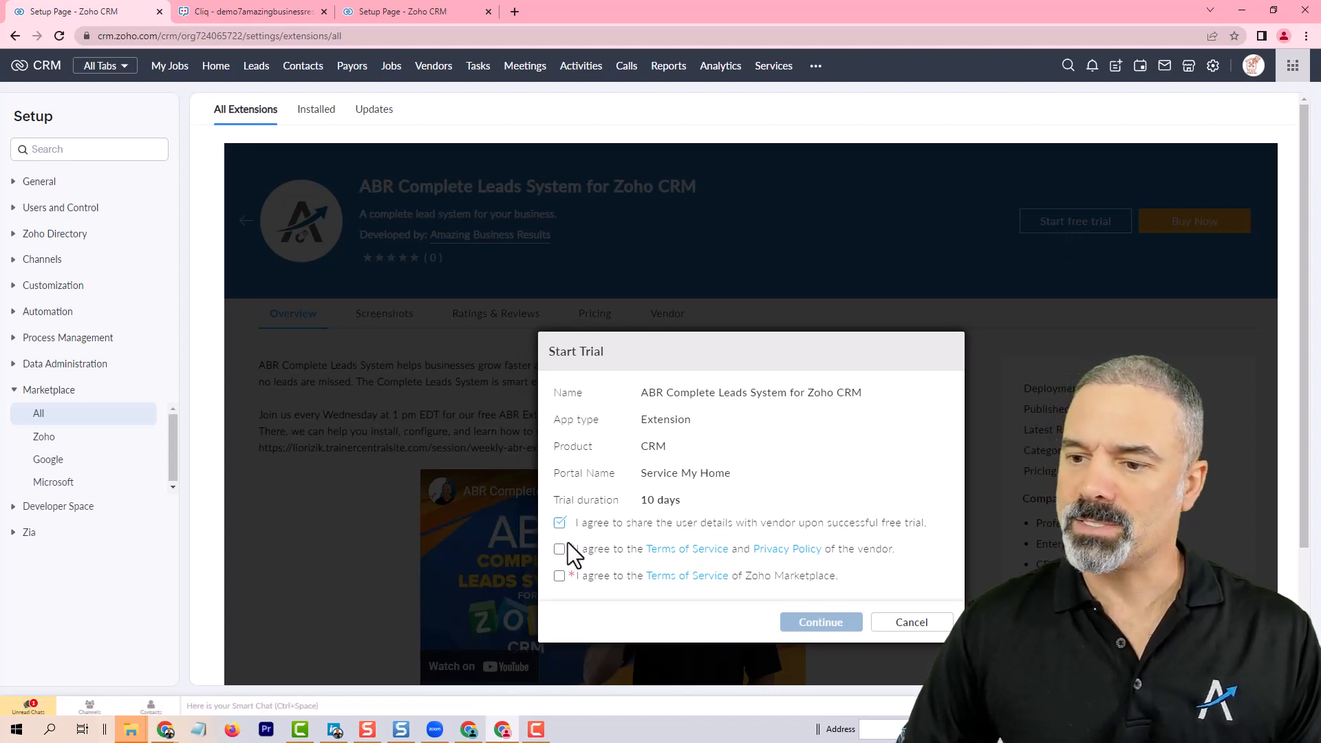
left_click(559, 549)
left_click(559, 576)
left_click(820, 622)
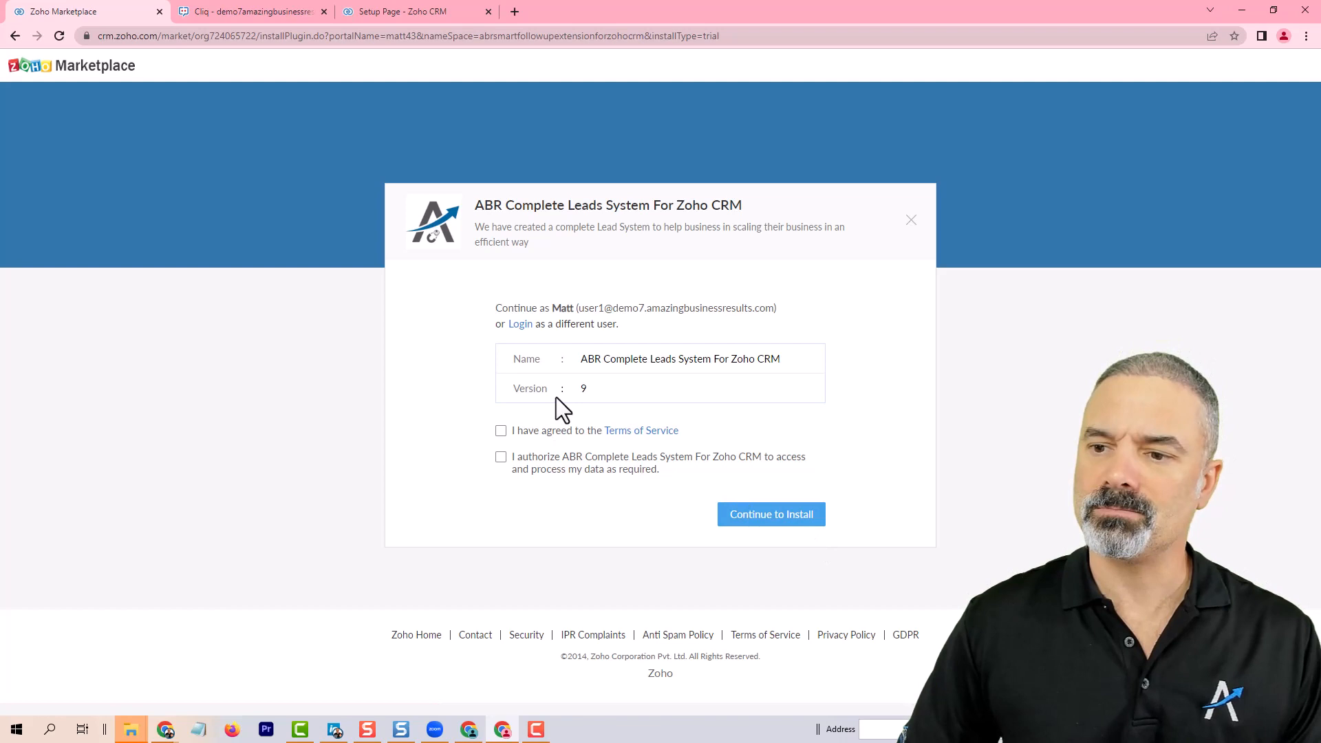
Step: Agree to the Terms of Service and data-access authorization, then continue to install the extension
left_click(501, 431)
left_click(501, 457)
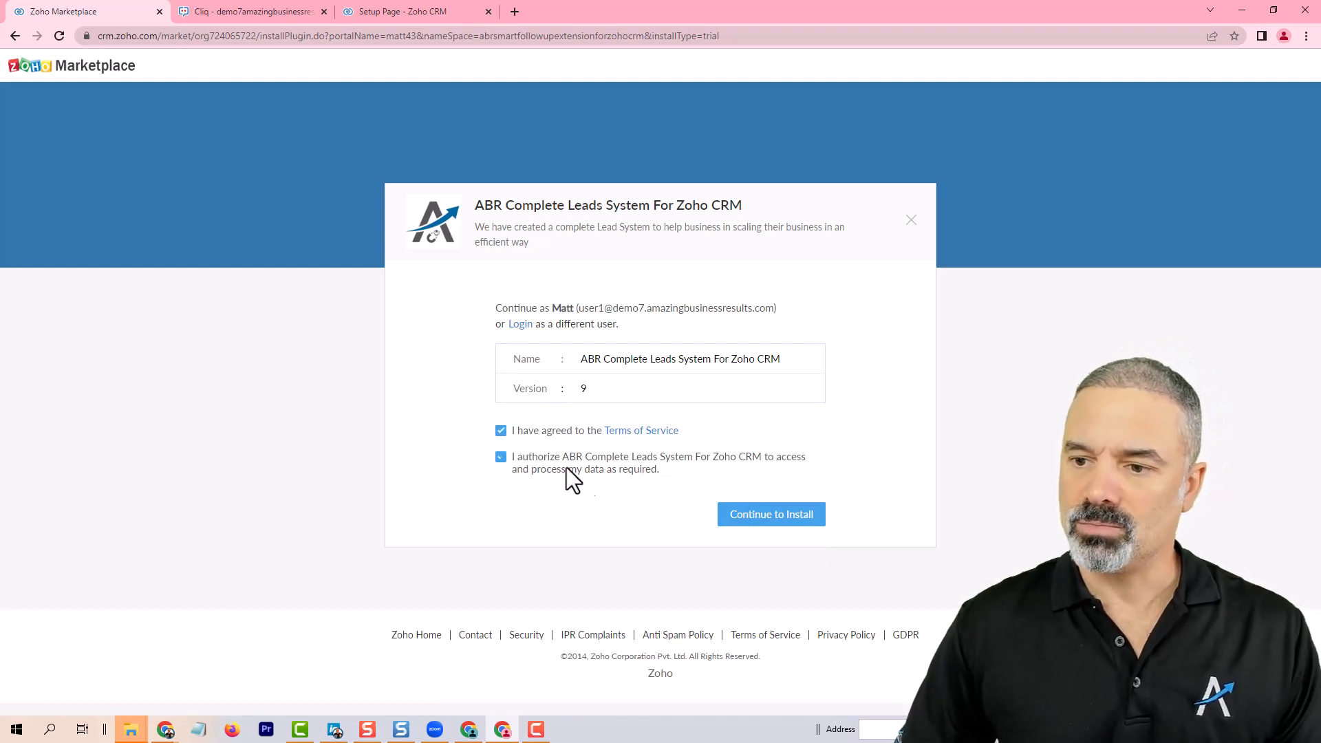
left_click(763, 517)
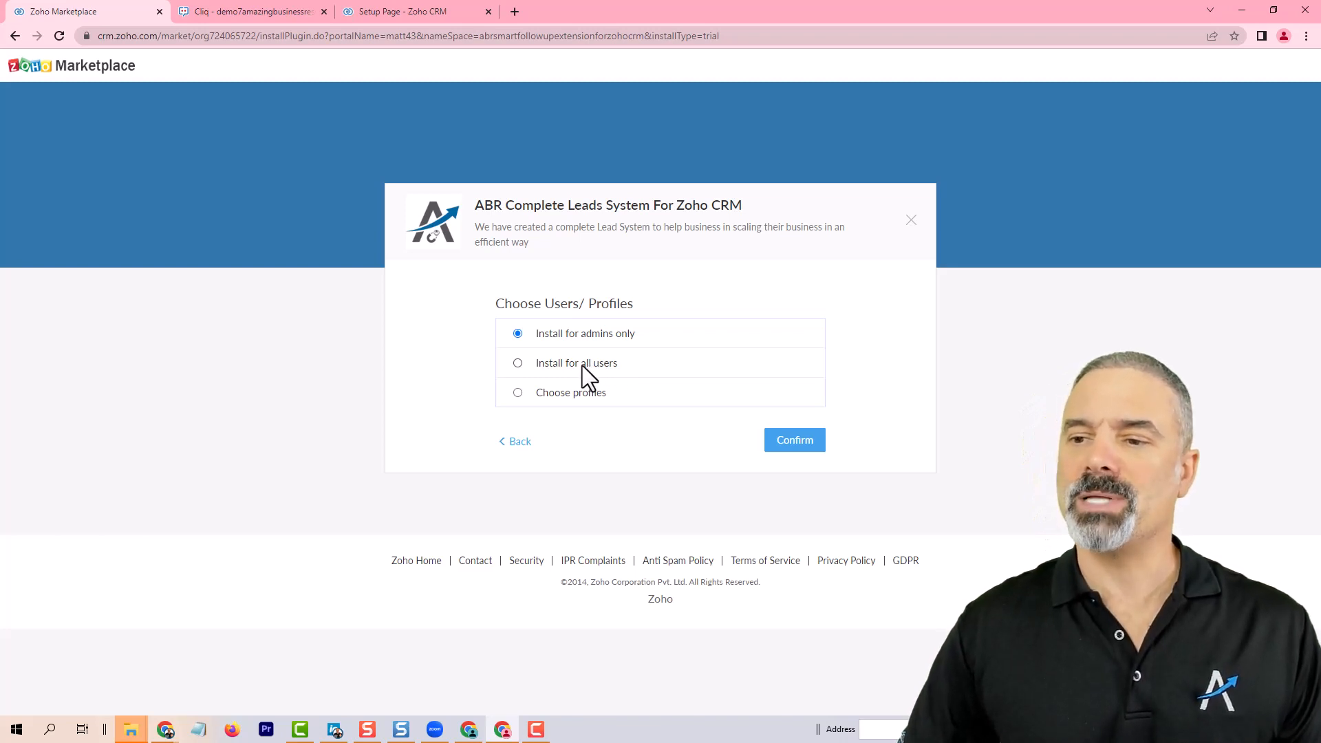
Step: Install the extension for all users and confirm
left_click(520, 363)
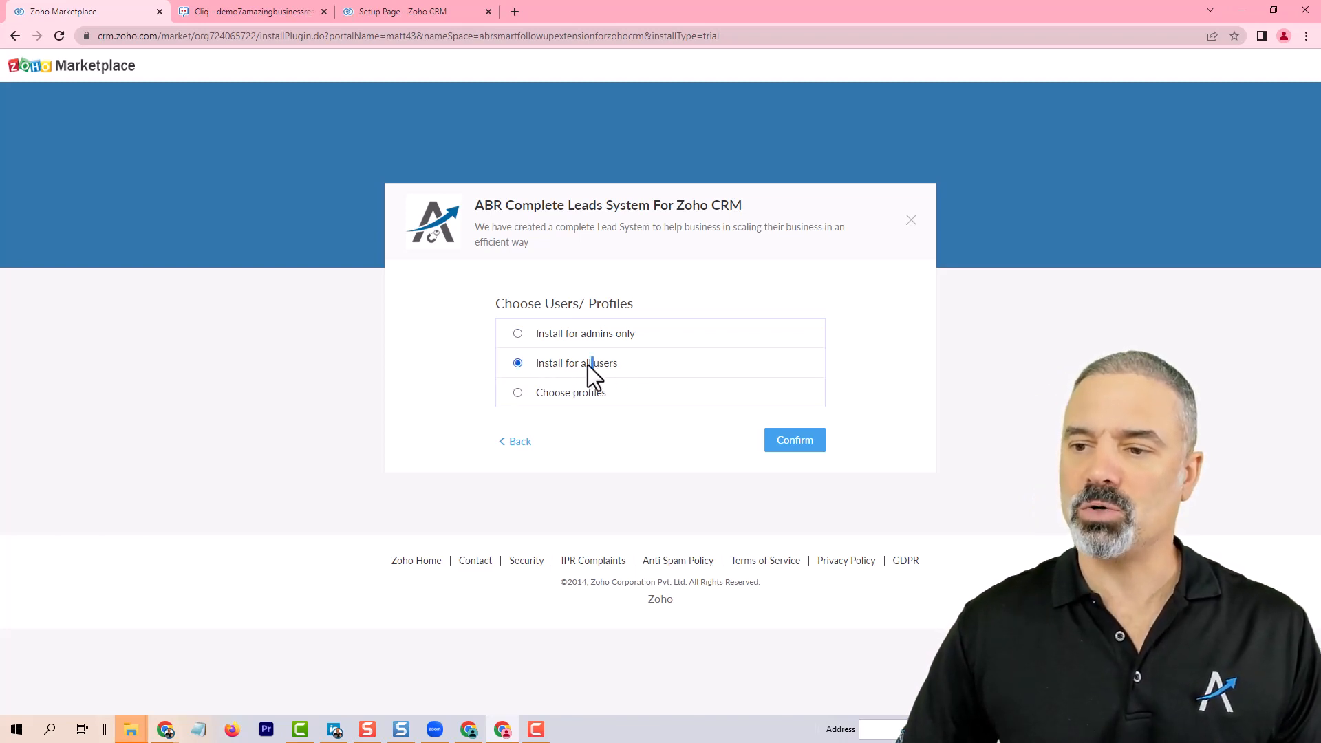
left_click(517, 392)
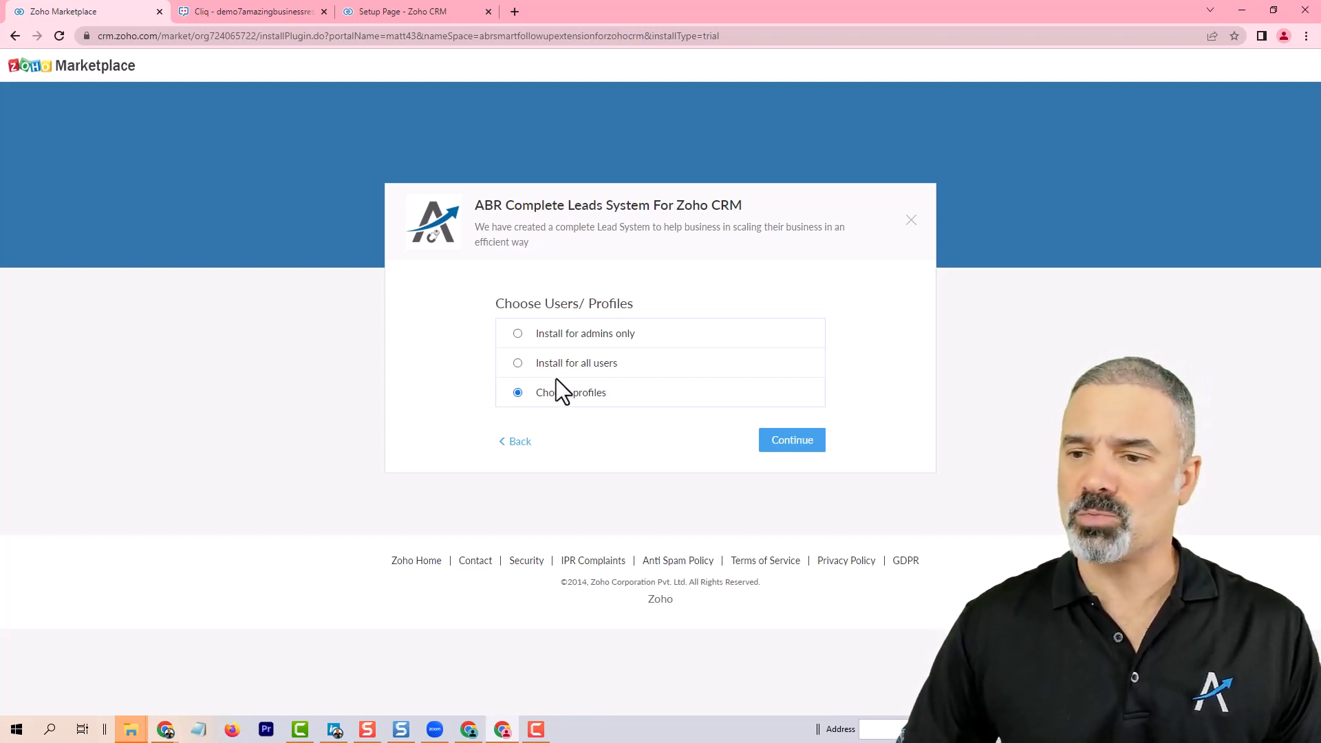
left_click(519, 365)
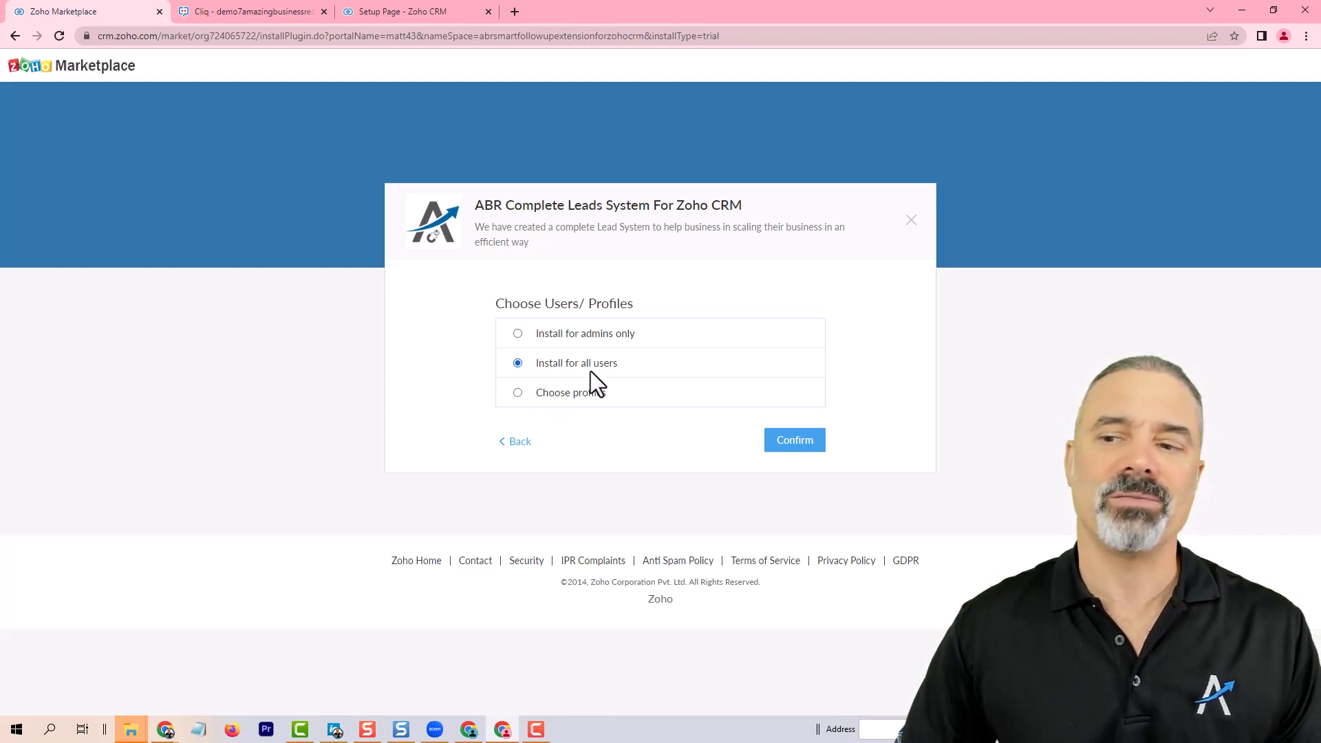
left_click(805, 444)
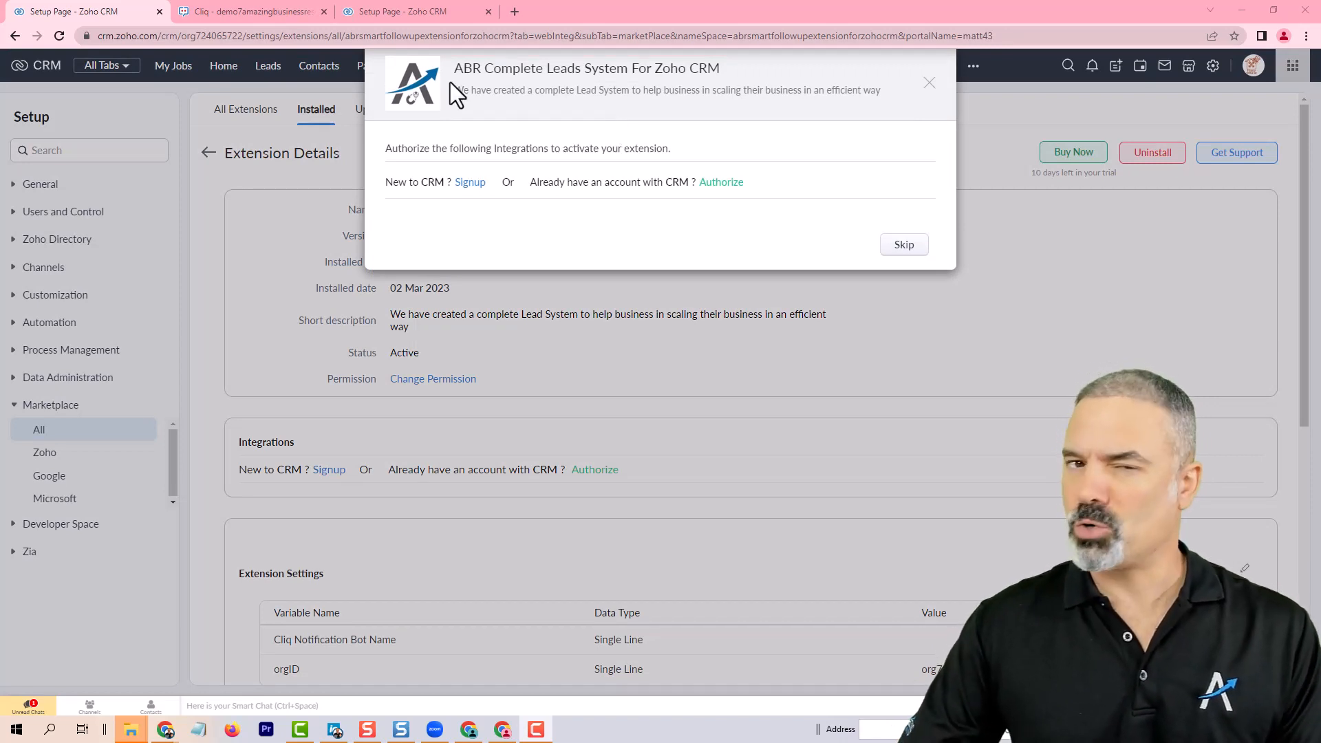
Step: Authorize the CRM integration for the Service My Home production organization, accept access, and finish
left_click(722, 184)
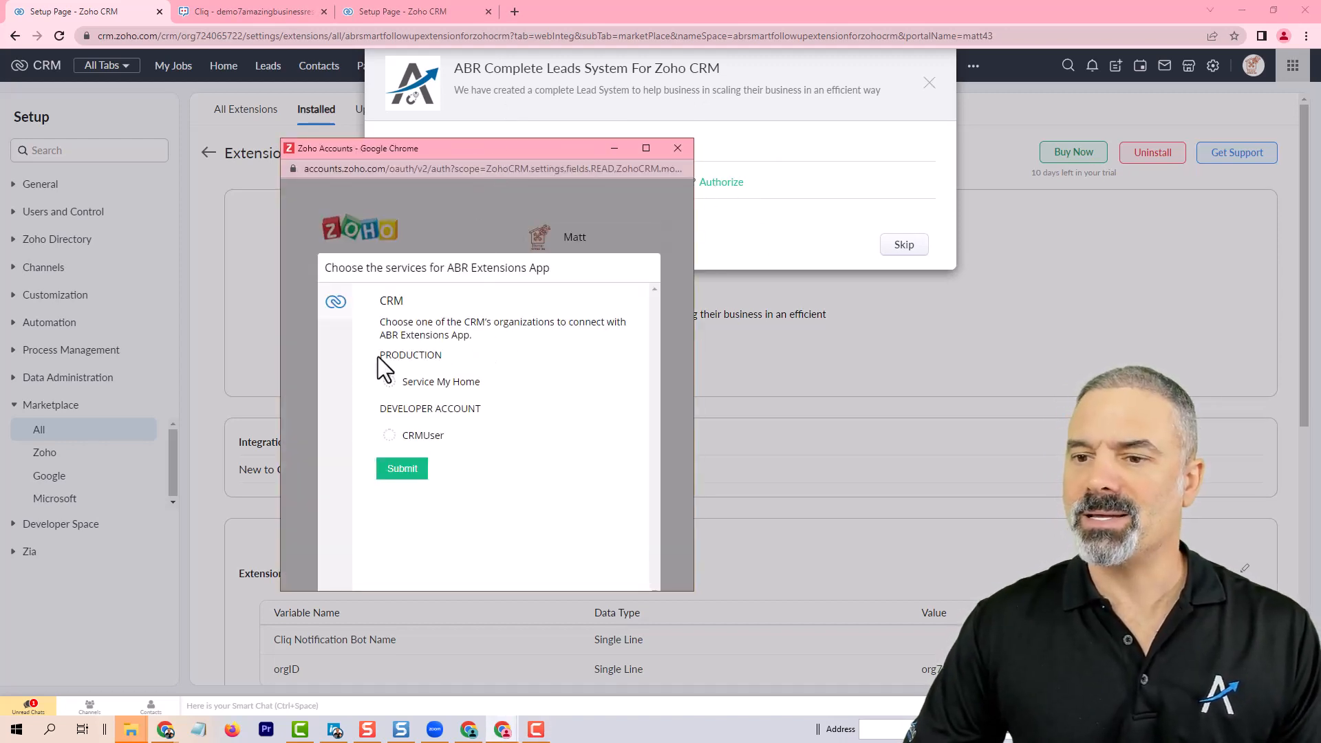
left_click_drag(379, 355, 432, 359)
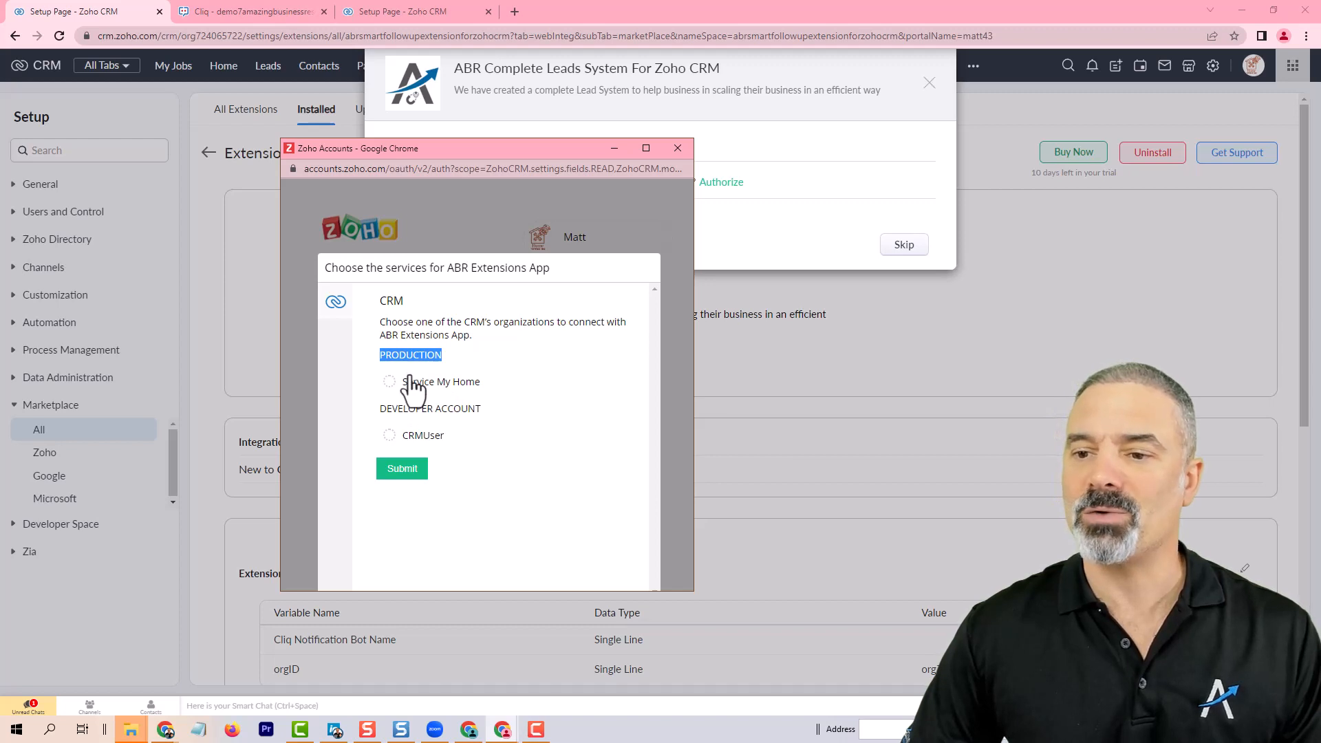
left_click(389, 382)
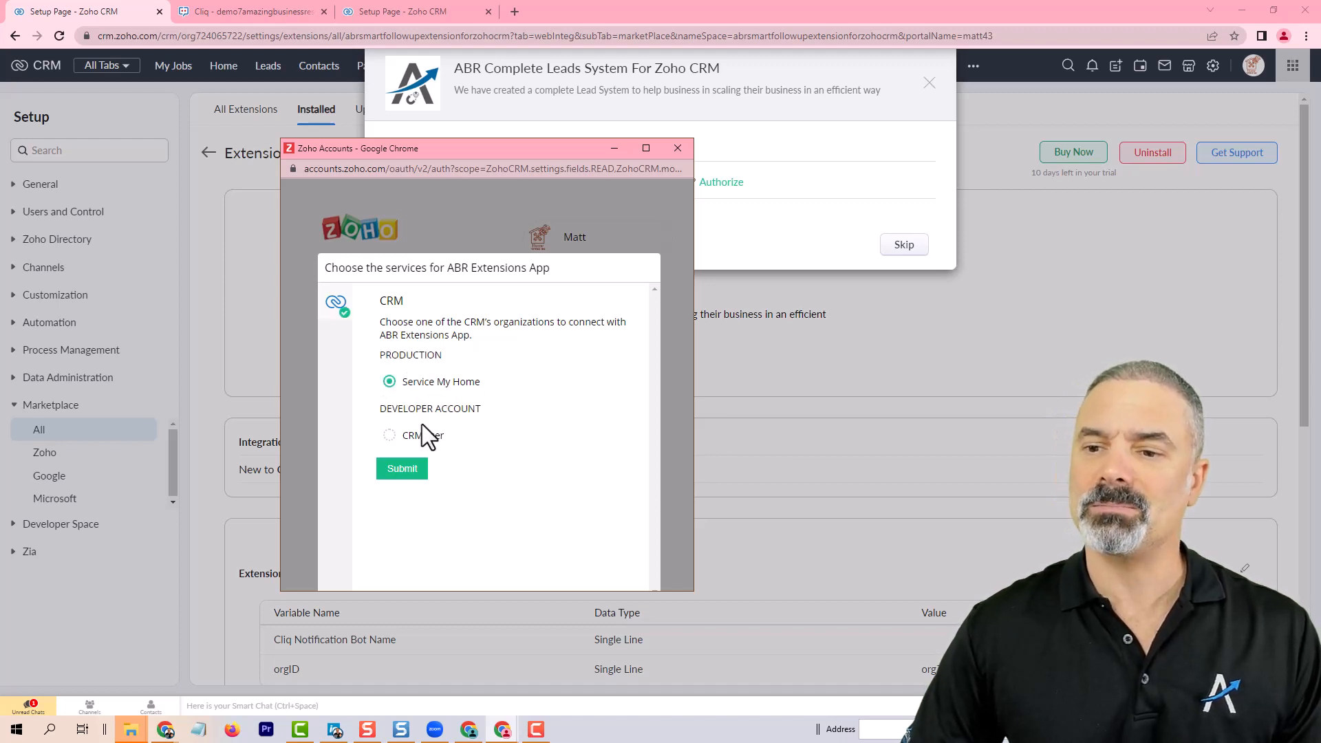
left_click(400, 469)
scroll(454, 430, "down", 1)
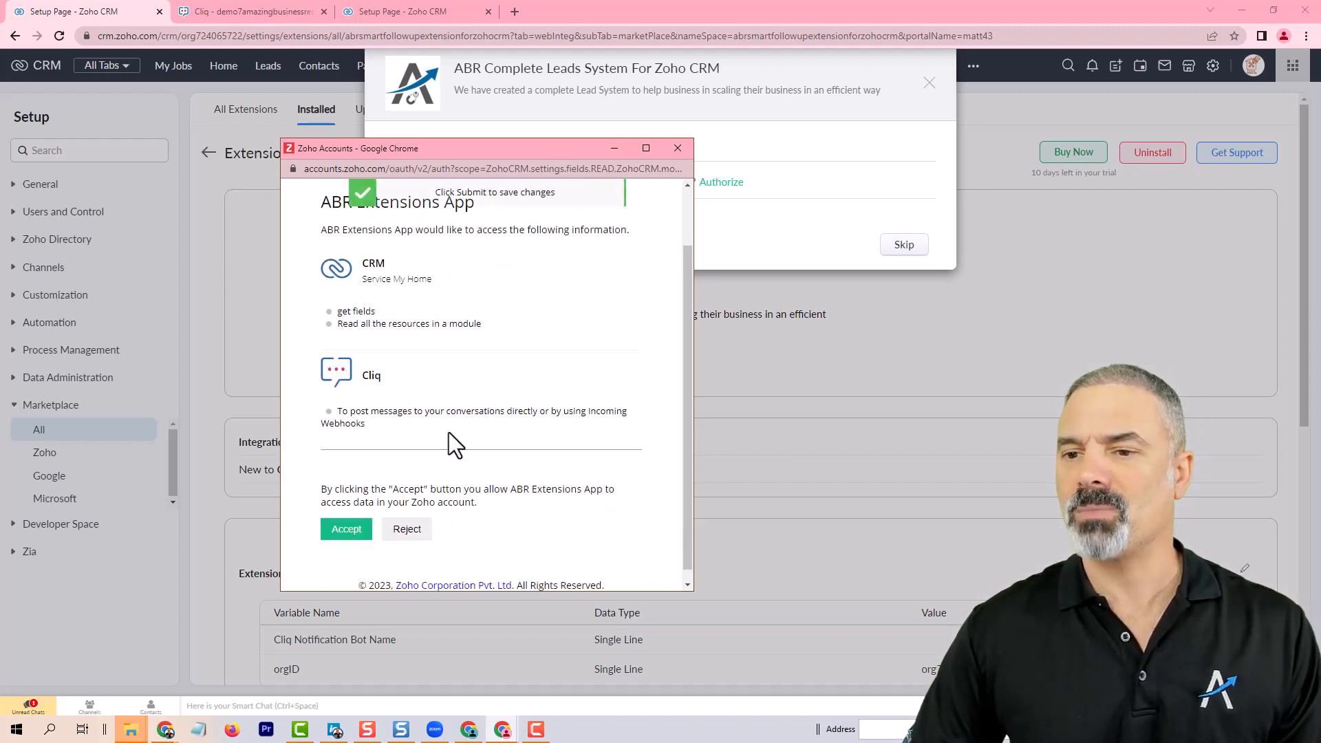
left_click(346, 522)
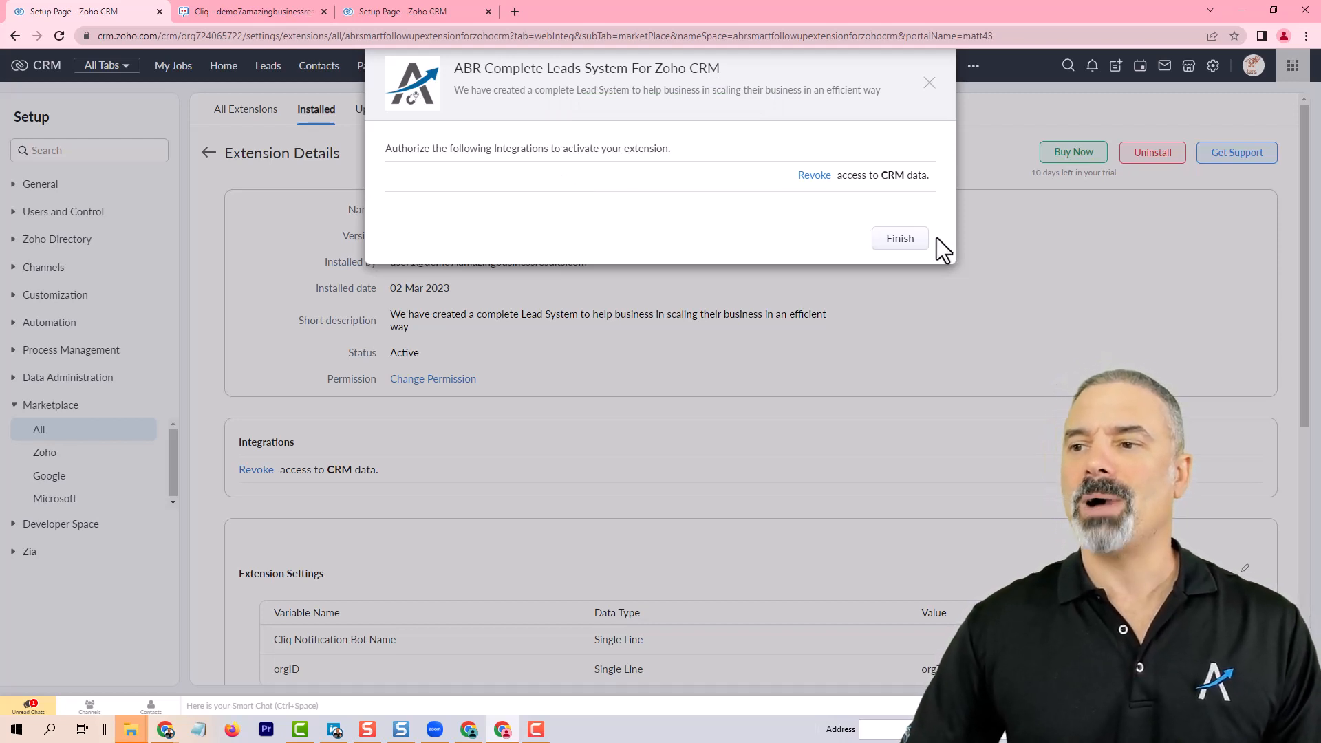
left_click(900, 242)
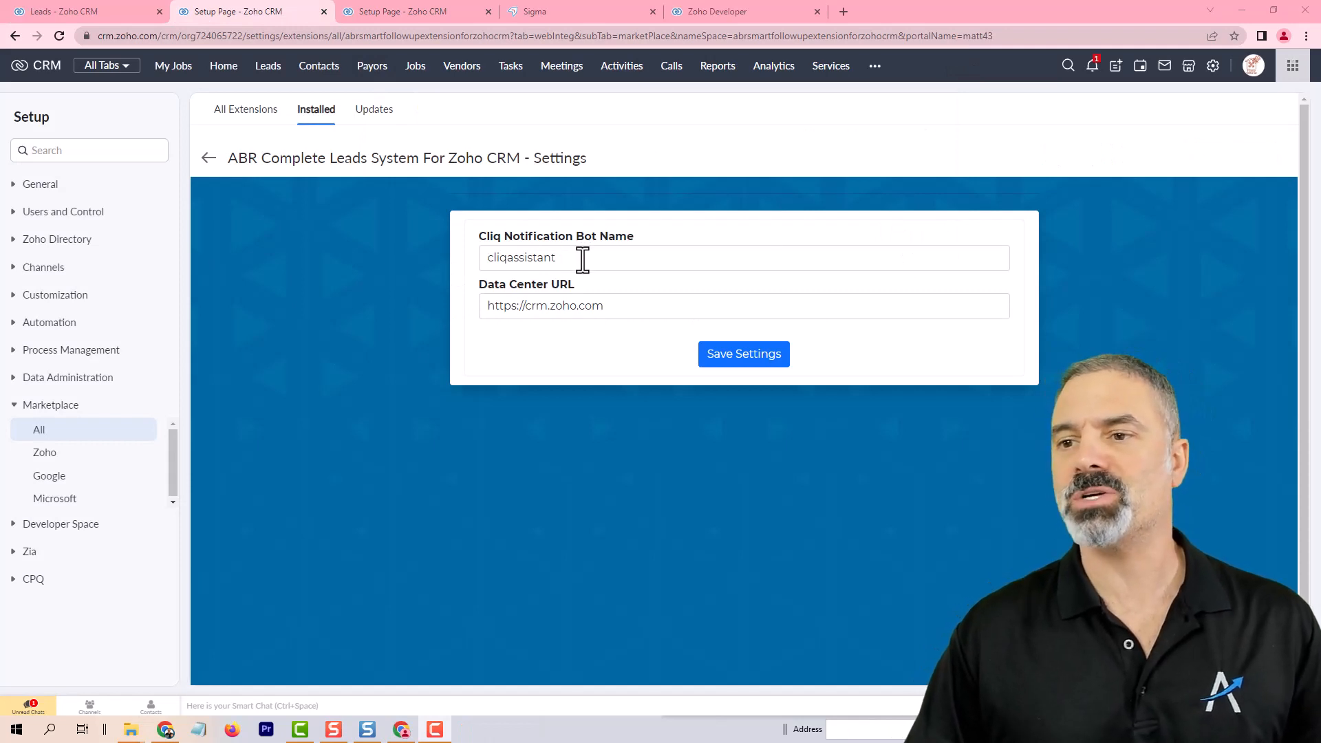
left_click_drag(581, 256, 383, 251)
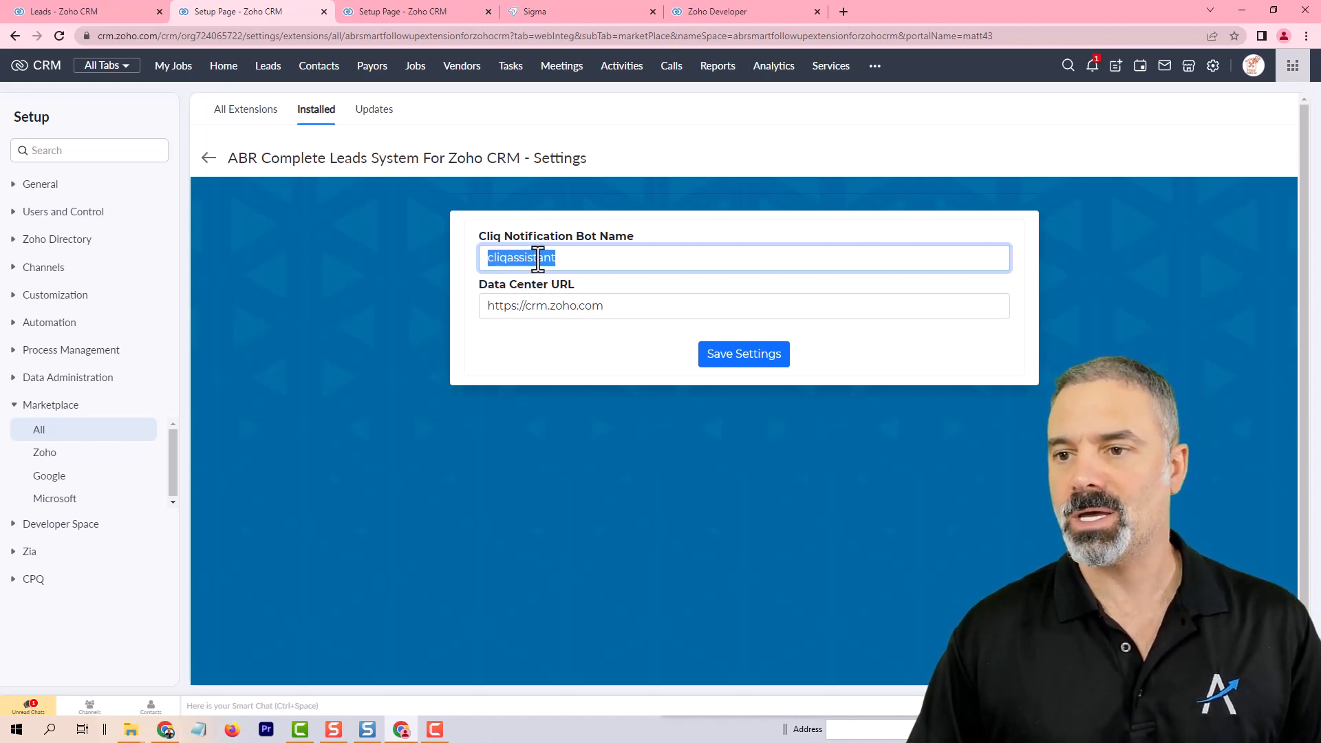
left_click(509, 259)
left_click_drag(507, 259, 438, 251)
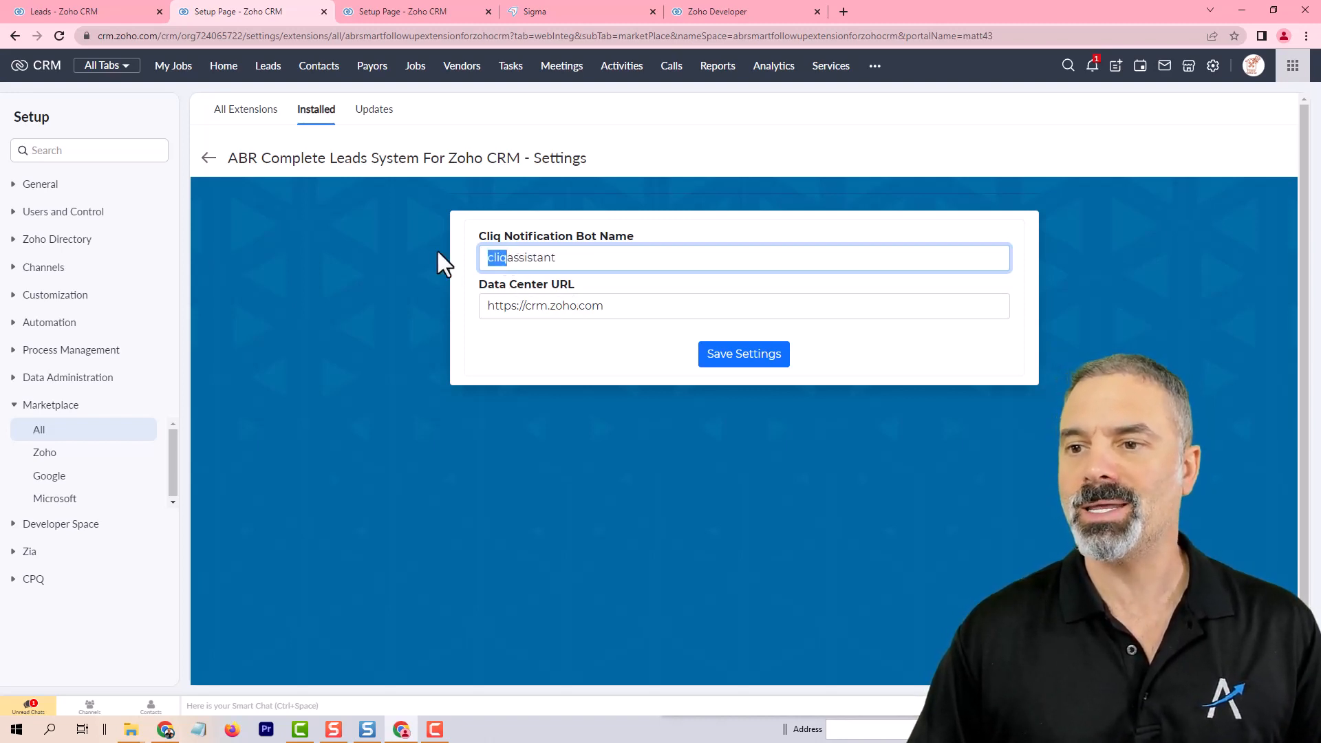
left_click_drag(569, 259, 401, 246)
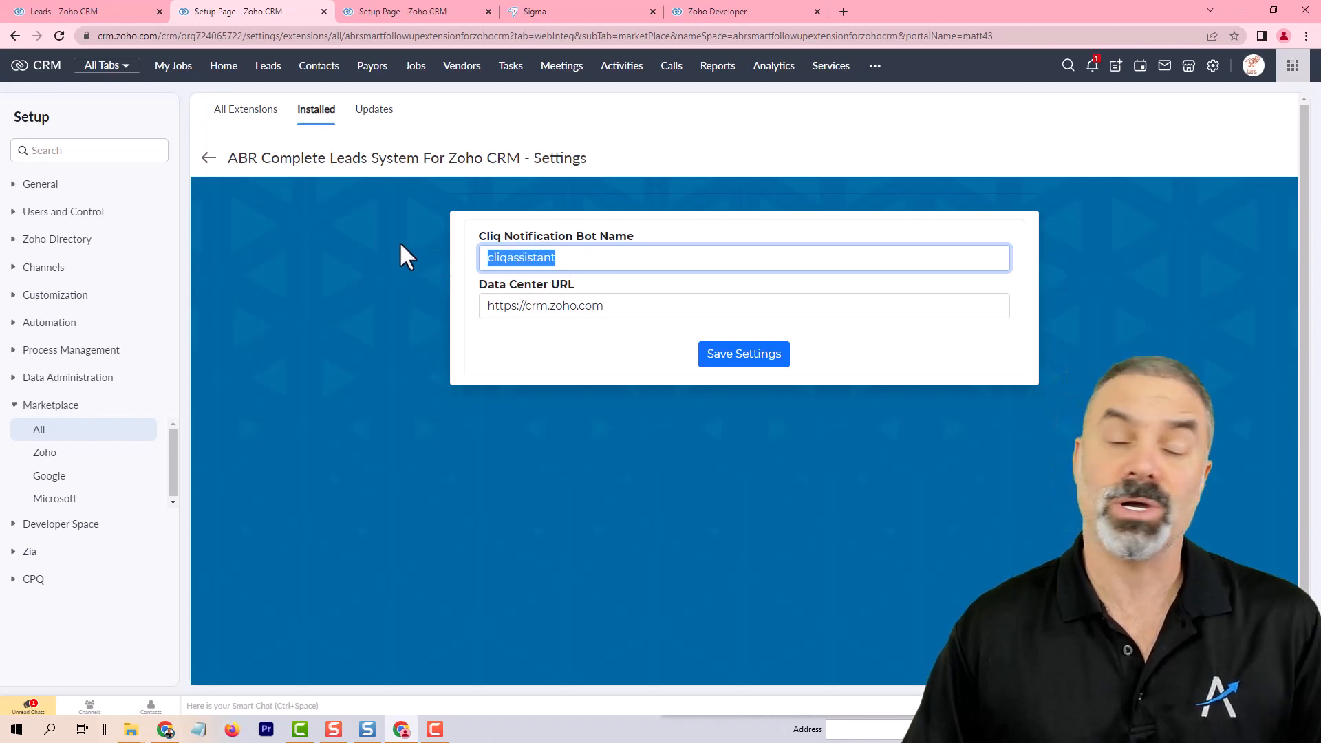
left_click(530, 305)
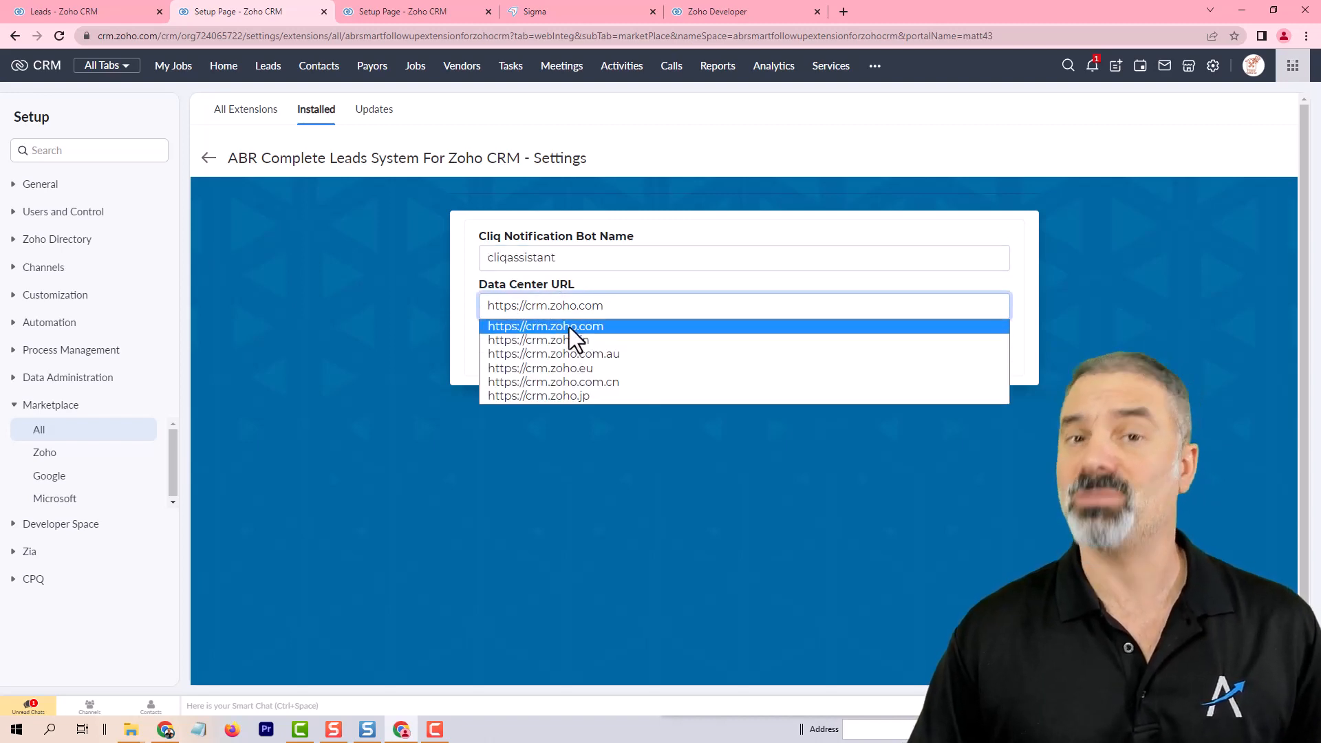
left_click(411, 196)
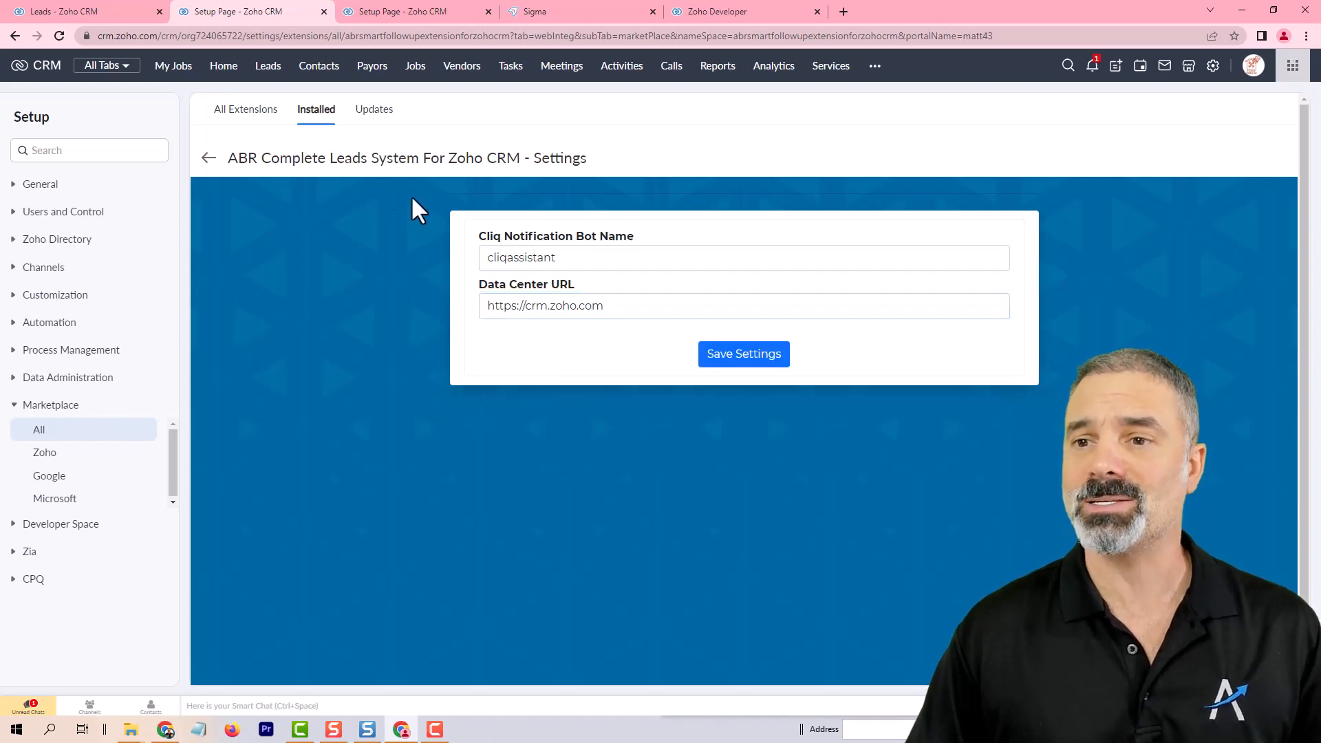
left_click(118, 37)
left_click(164, 34)
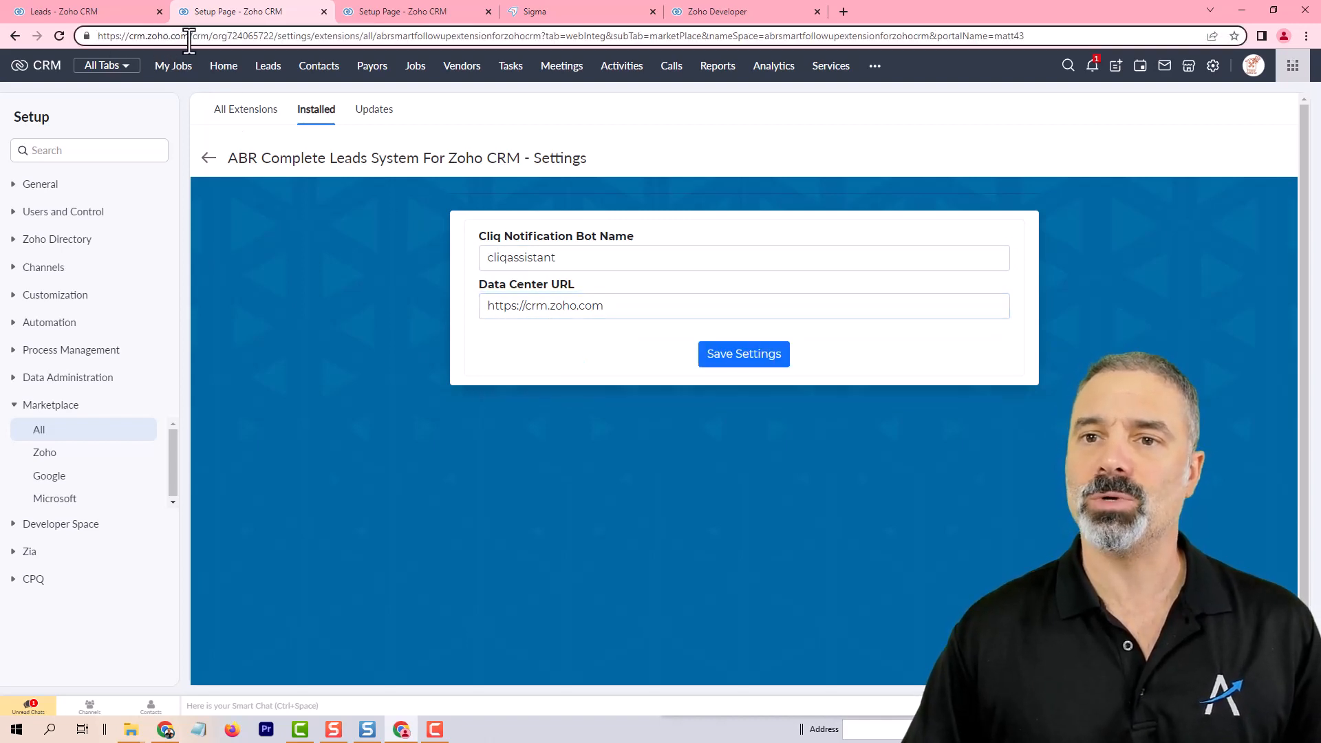
left_click_drag(190, 36, 129, 36)
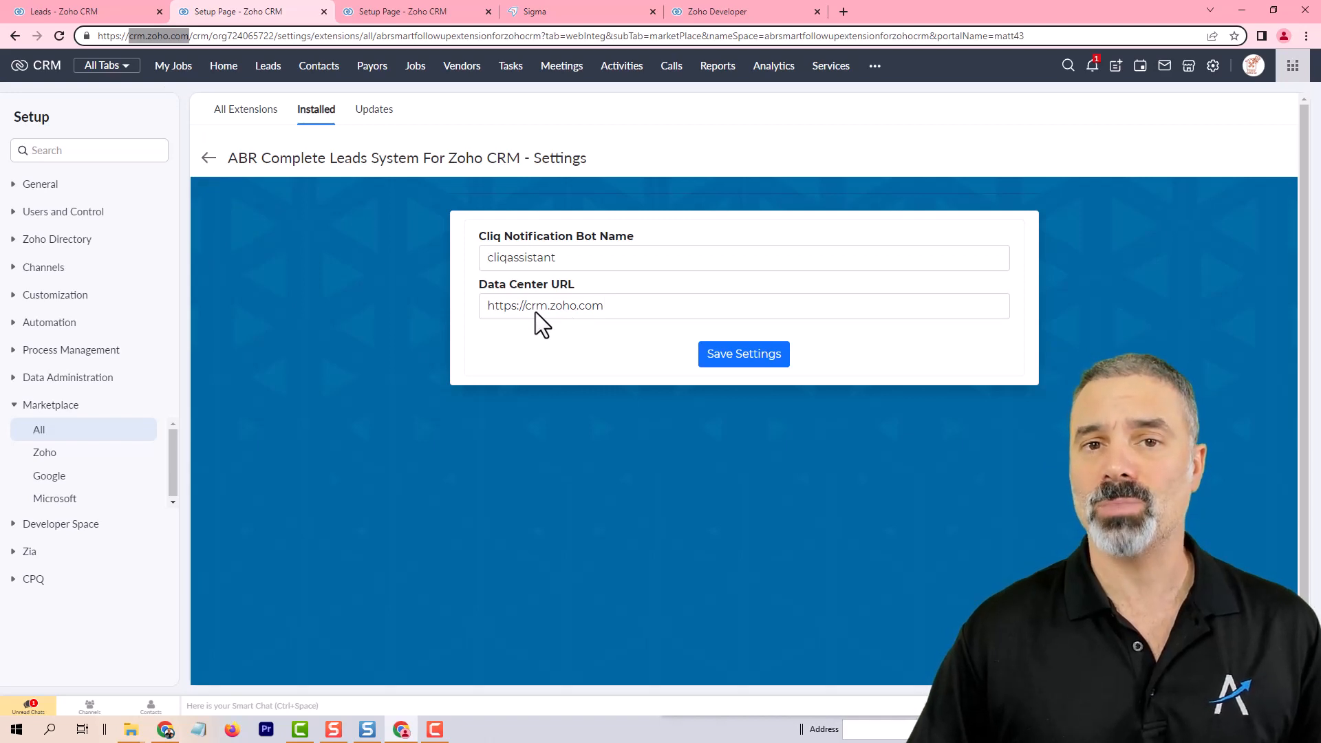
left_click(747, 361)
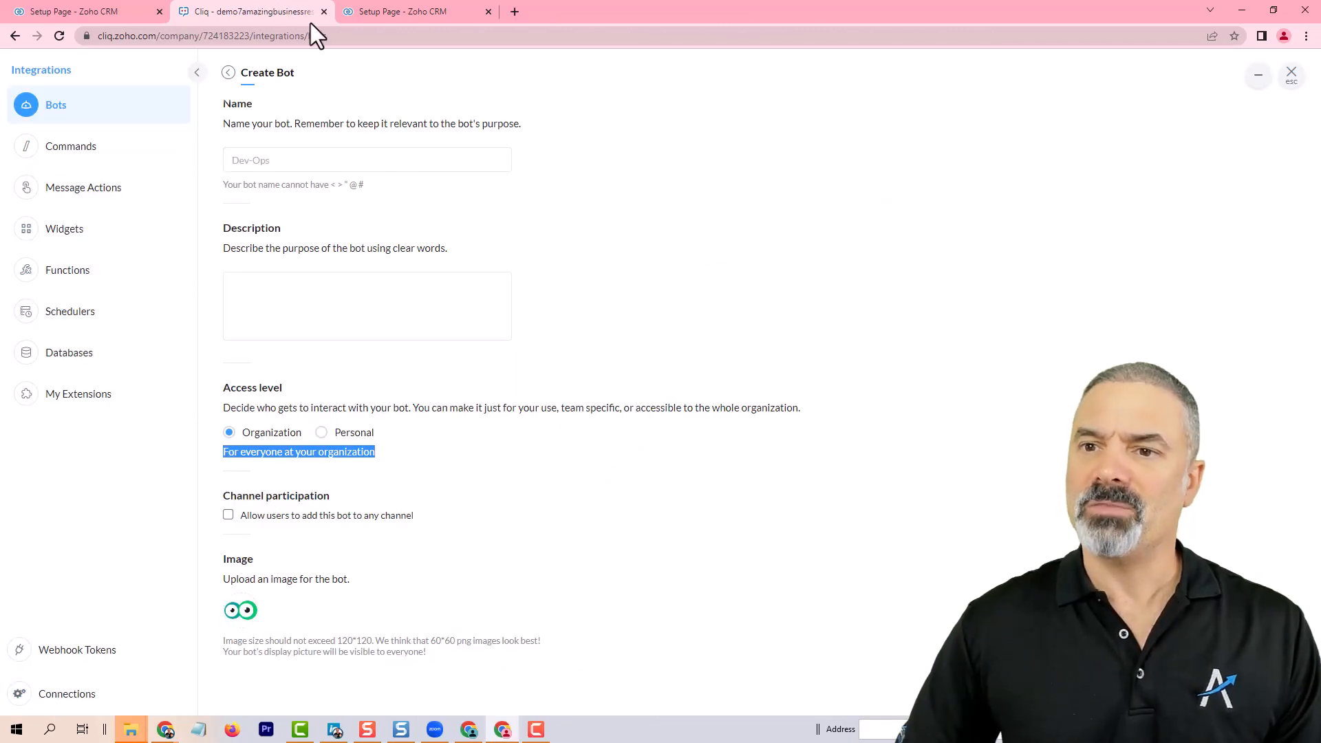
left_click(1292, 73)
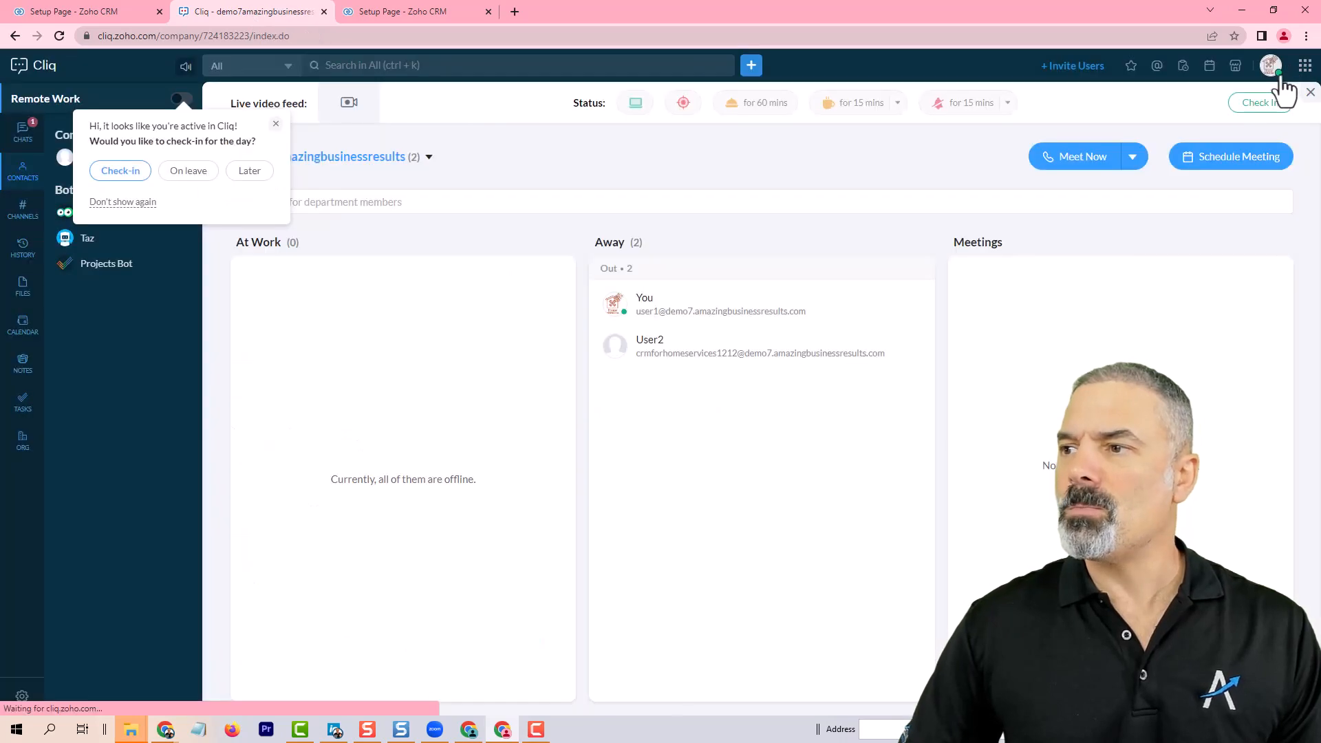
Step: Switch to Cliq and start creating your own bot from the Bots section of contacts
left_click(276, 124)
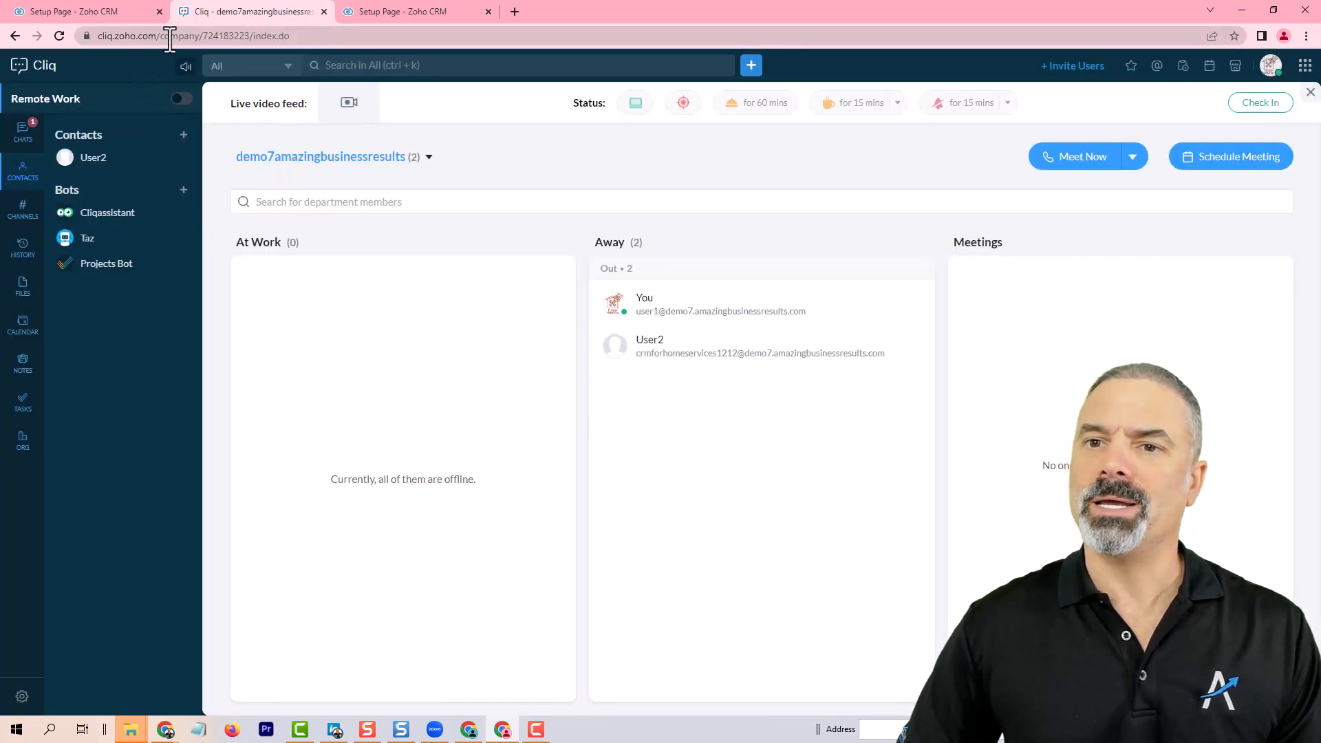
left_click_drag(156, 36, 12, 19)
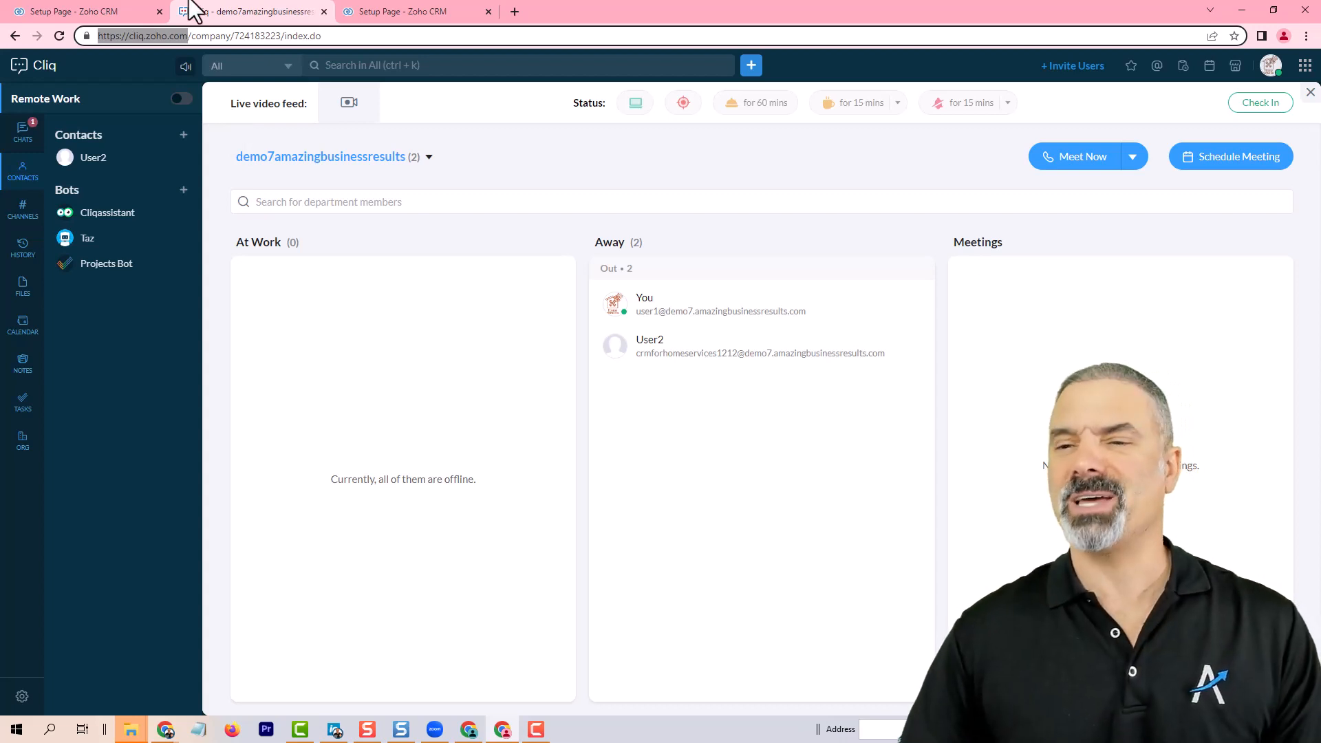
left_click(23, 182)
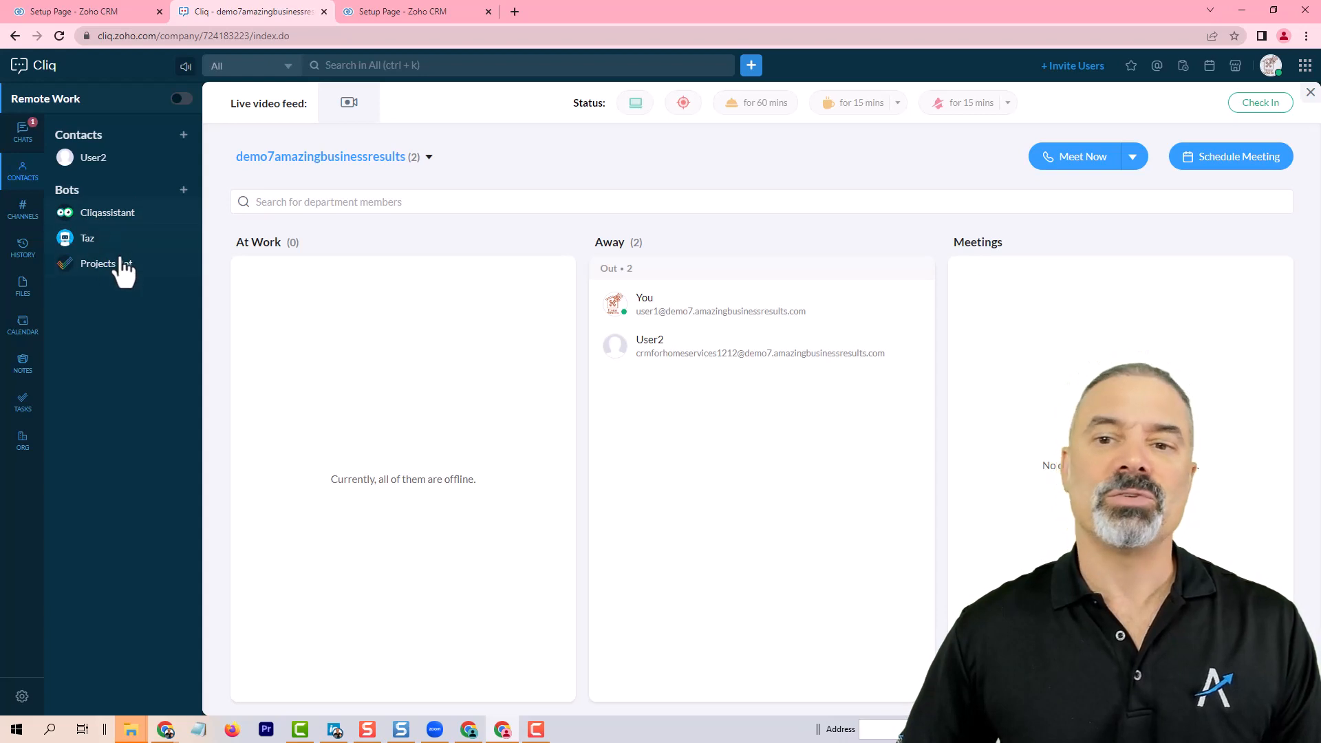
mouse_move(121, 218)
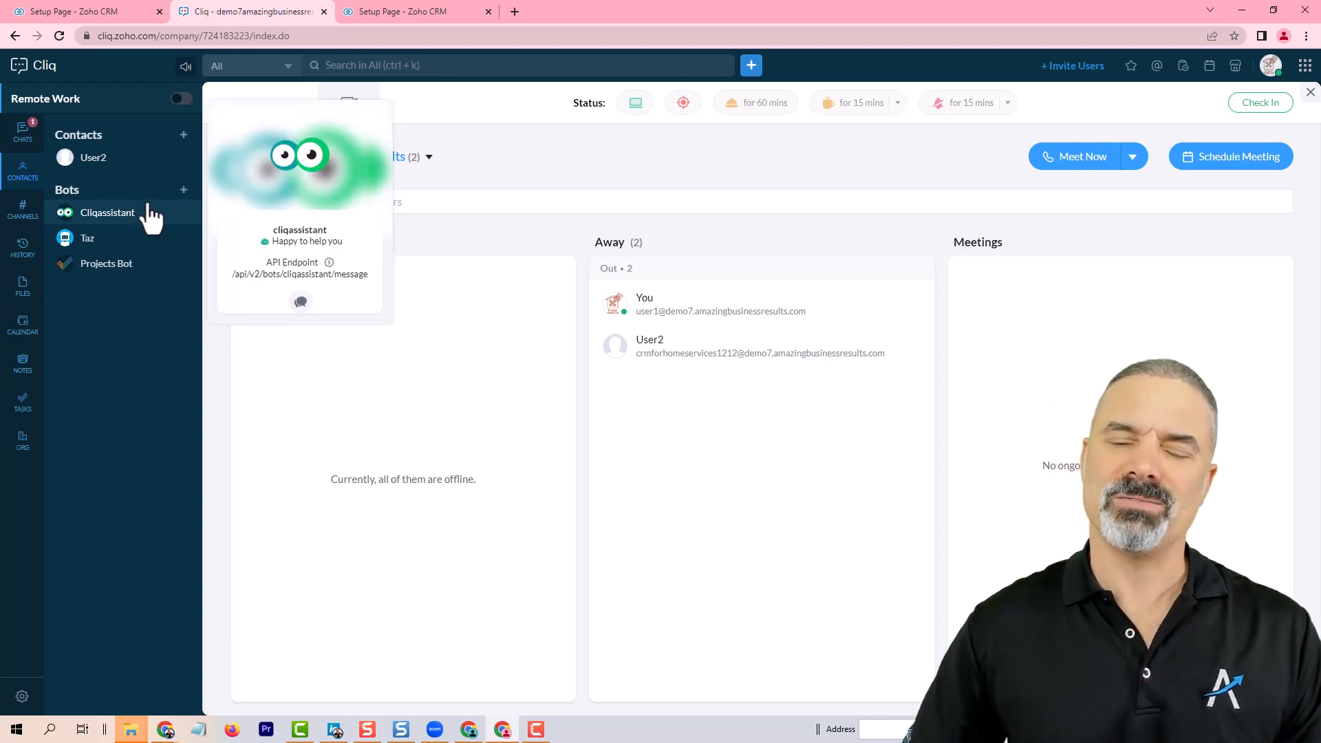
left_click(183, 190)
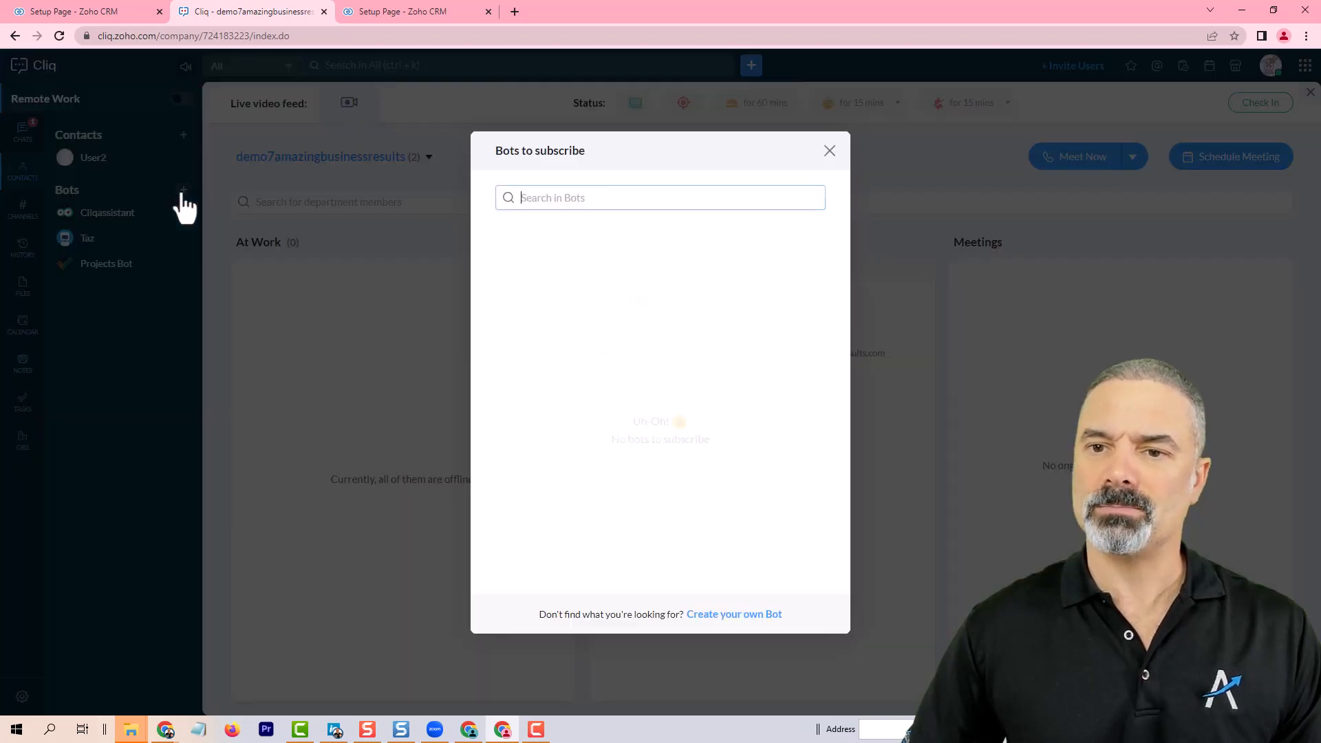
left_click(754, 627)
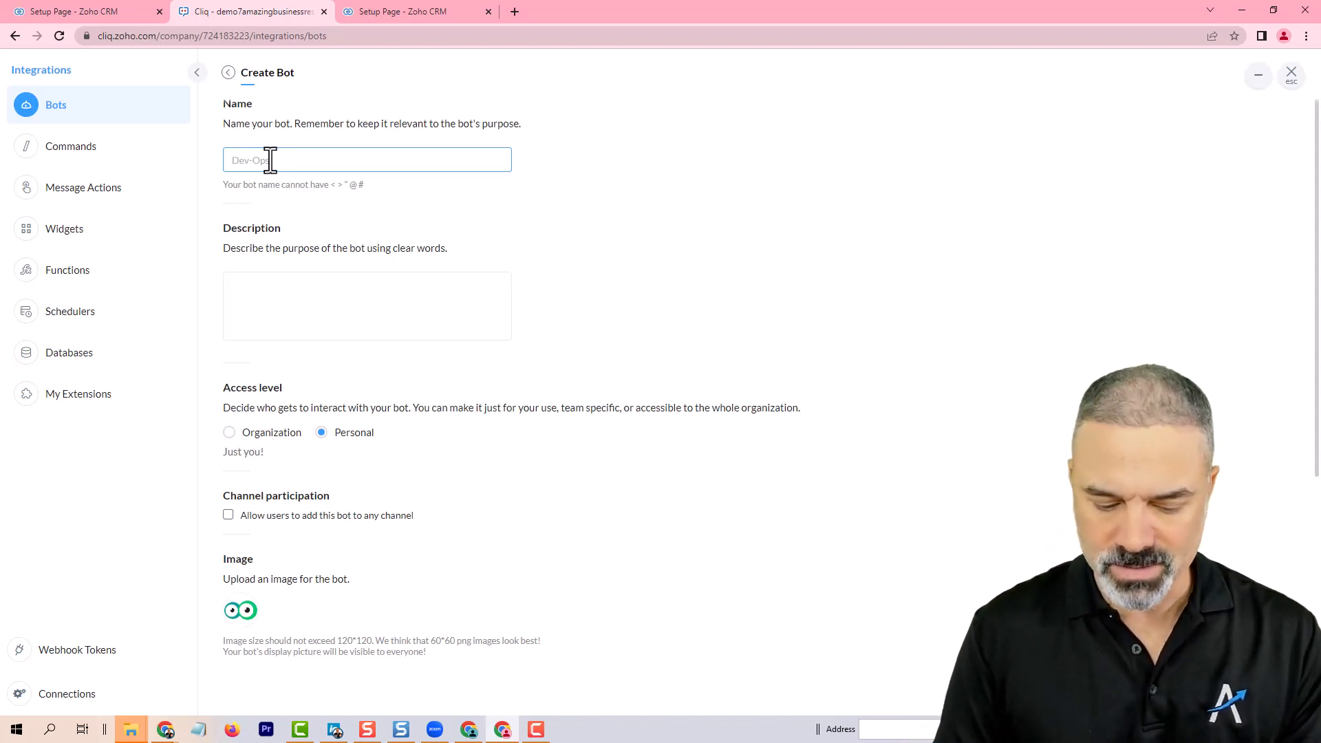
Step: Name the bot salescliq and describe it as 'This bot will send followup notifications to the sales team'
type("salescliq")
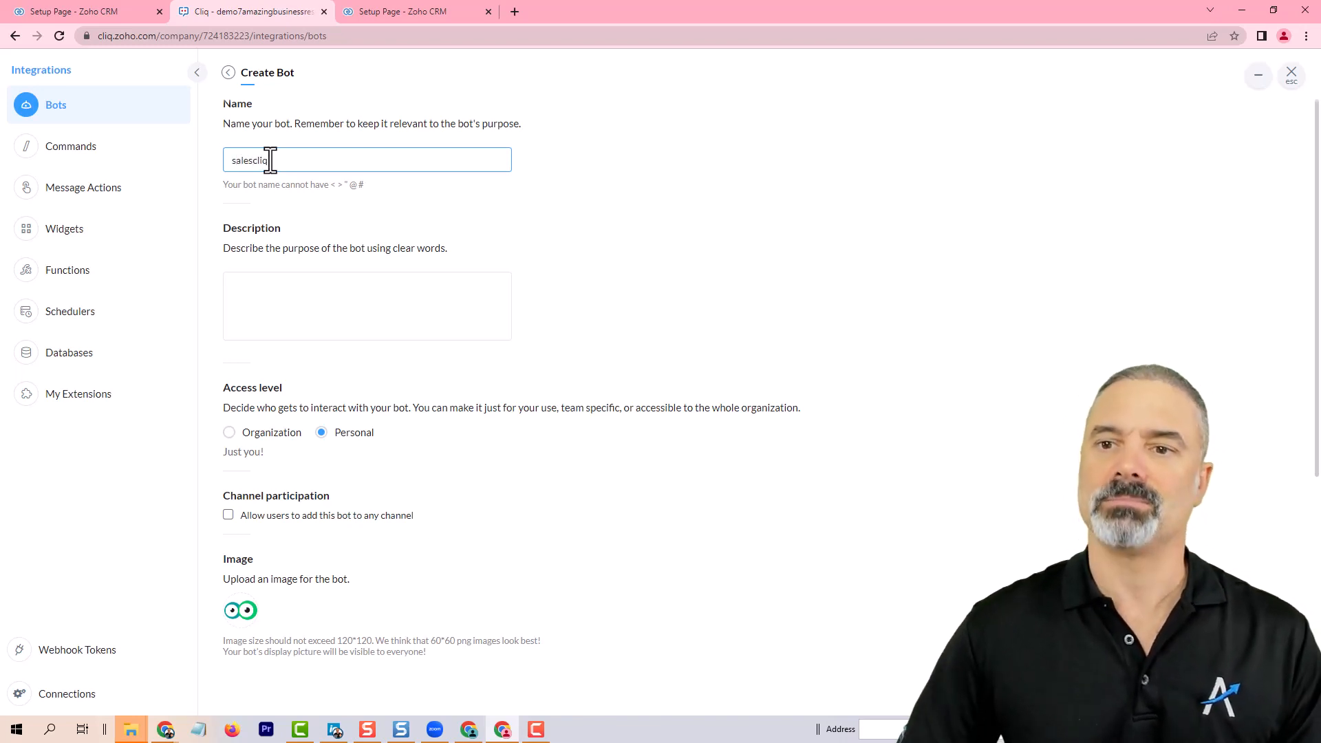
left_click(357, 312)
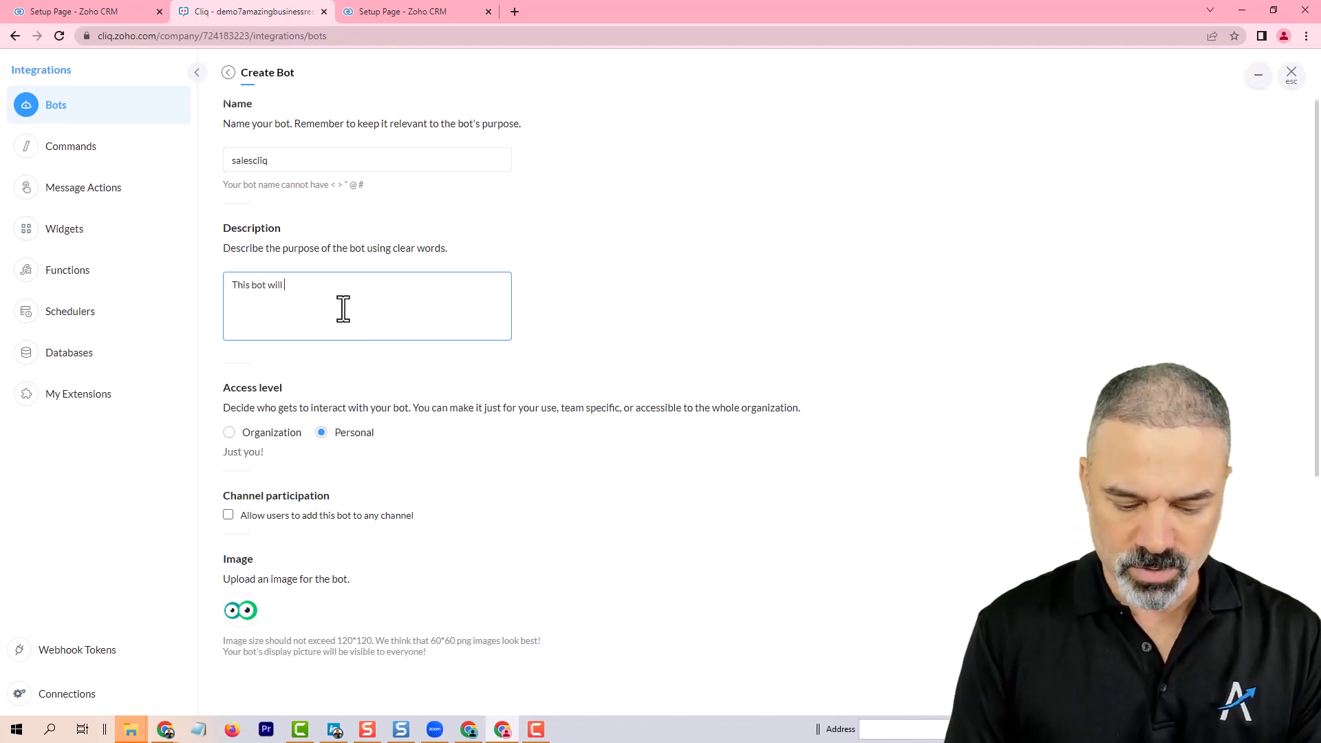
type("This bot will send folowu")
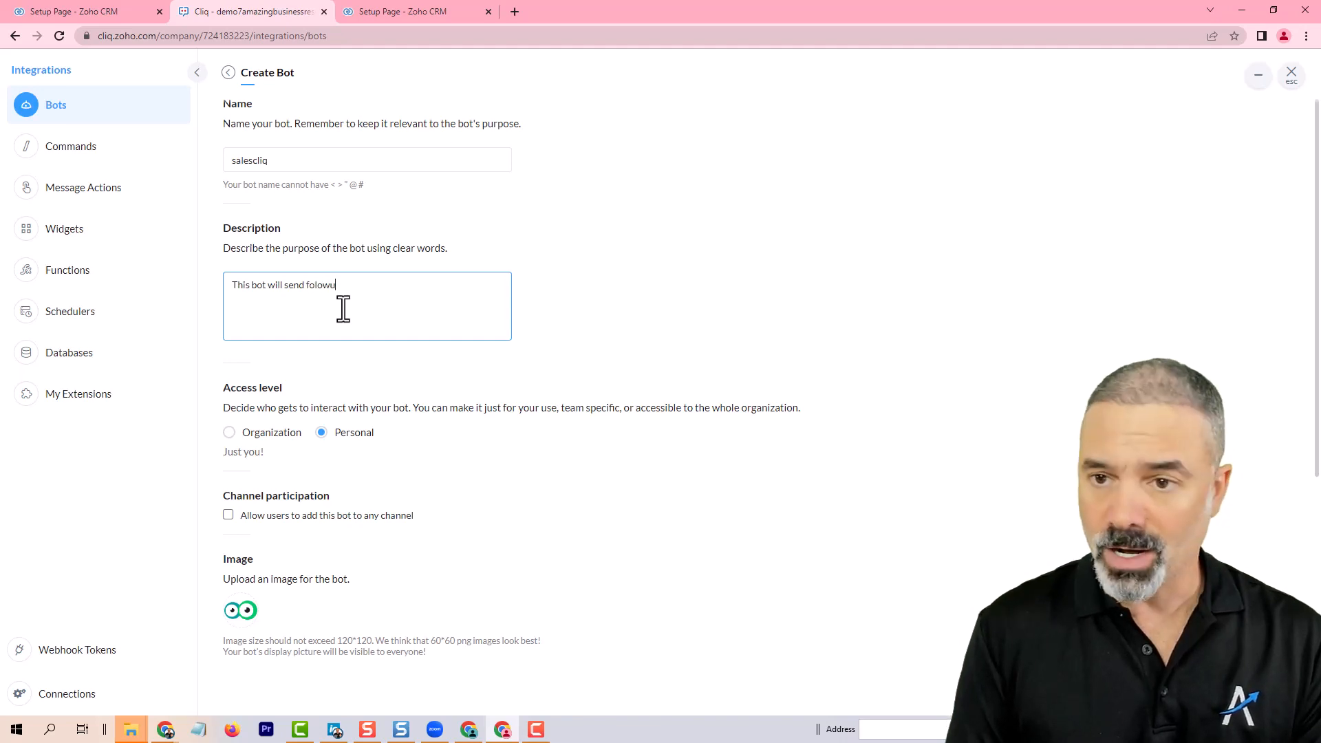
key("BackSpace")
key("BackSpace")
key("BackSpace")
type("lowup notifications to the sales team")
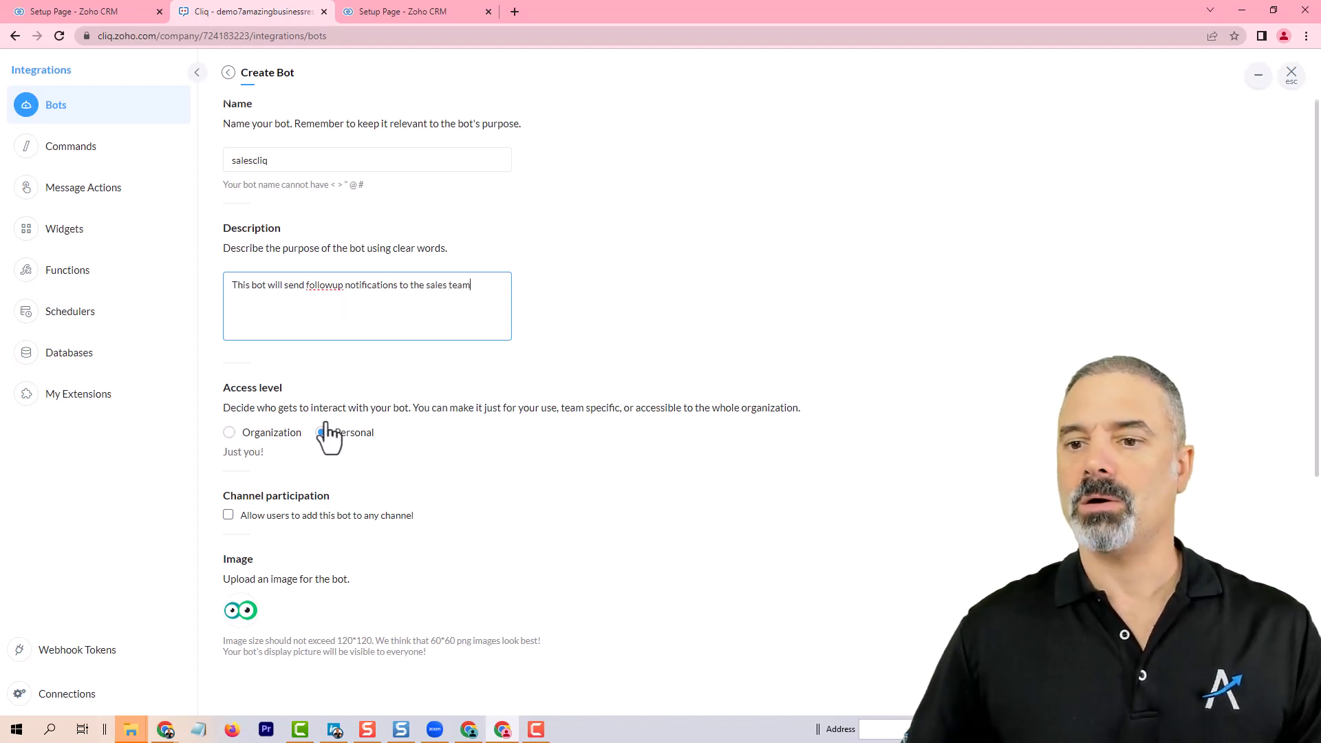
Step: Set the bot's access level to Organization
left_click(230, 433)
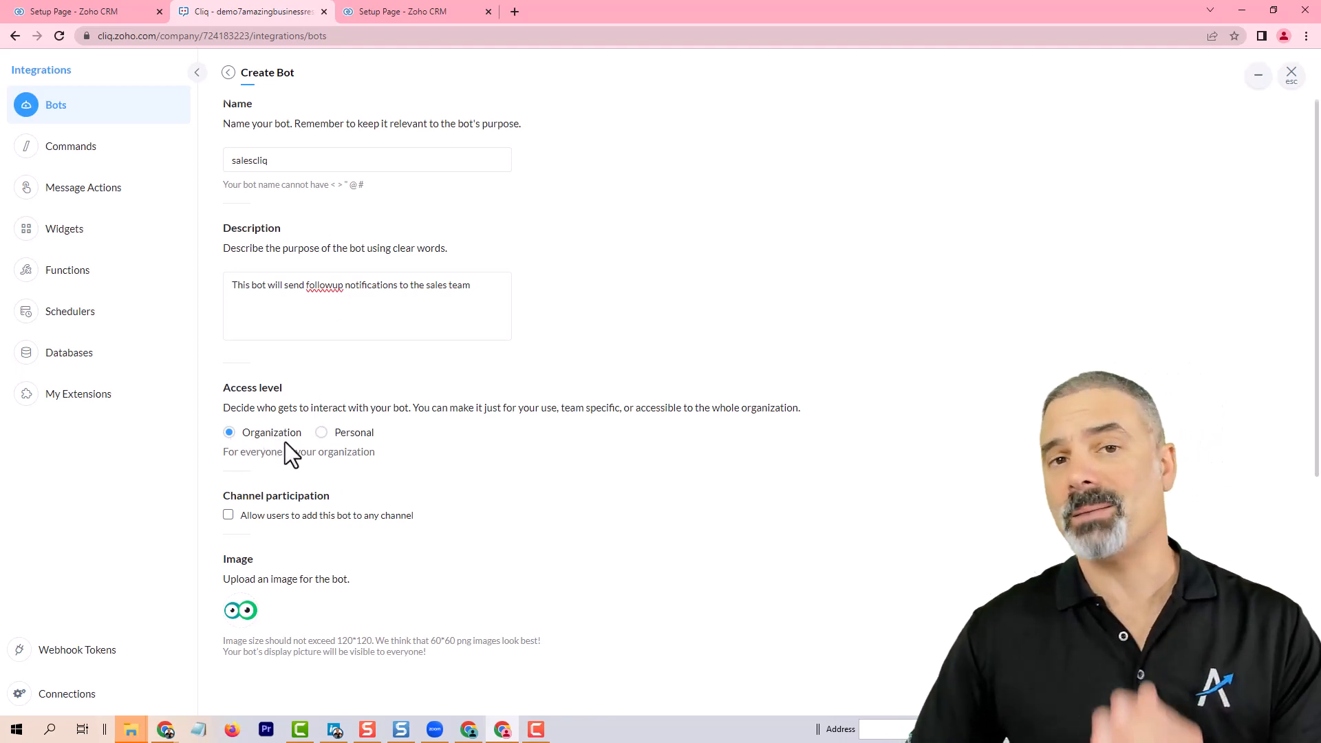
Step: Finish creating the salescliq bot and return to the list of bots
scroll(313, 473, "down", 4)
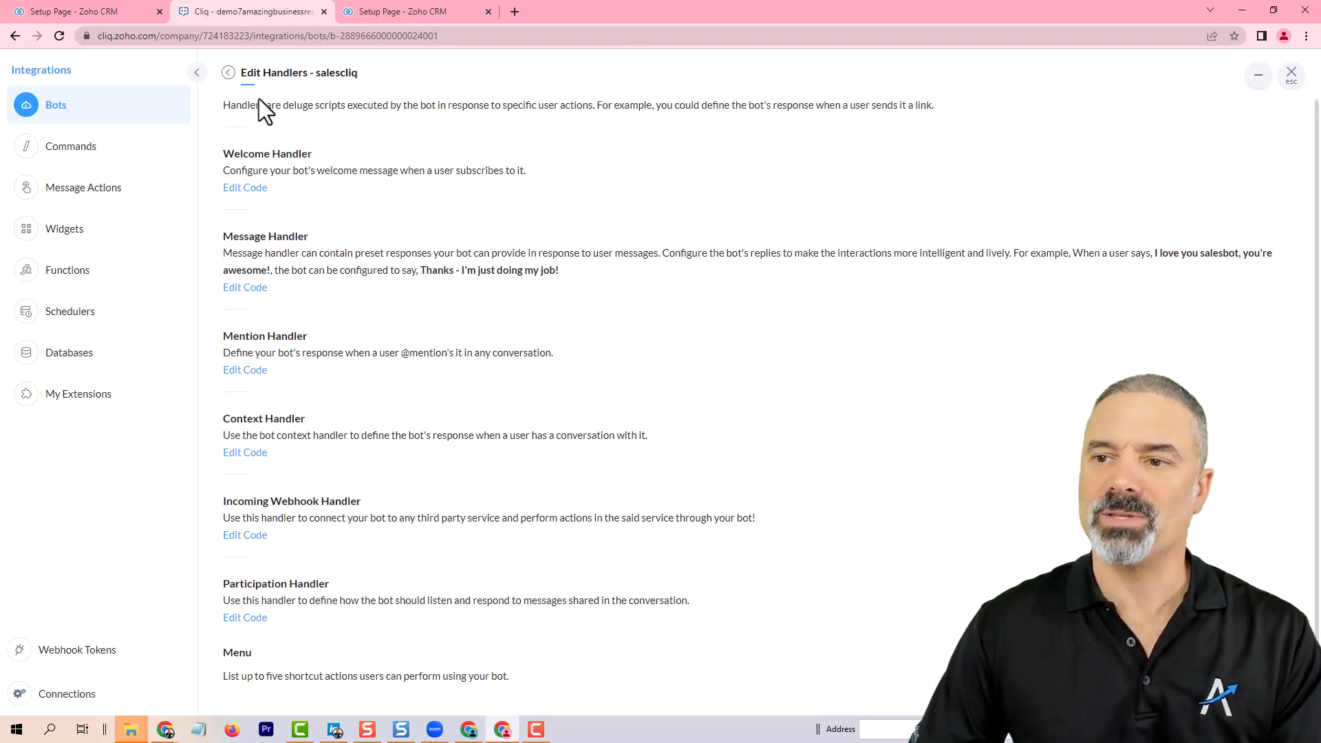
left_click(229, 73)
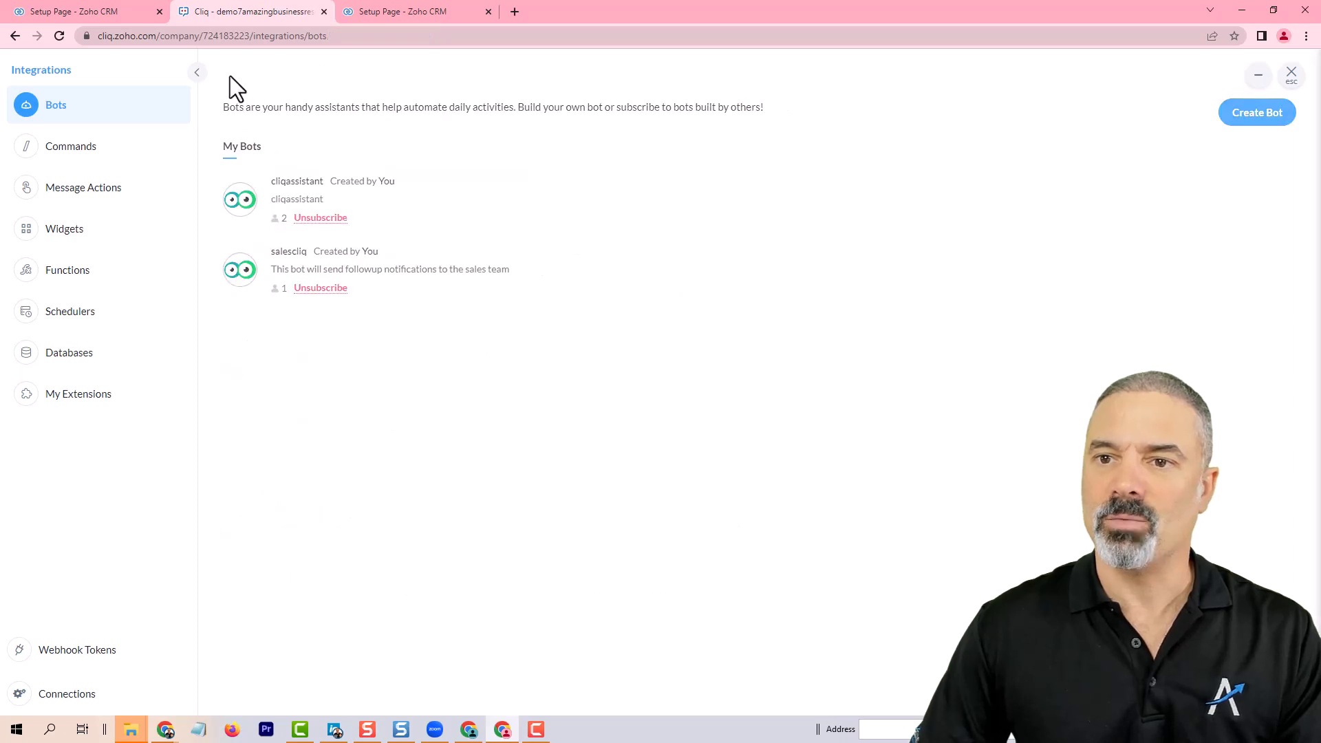
Step: Copy the bot's unique name salescliq from its details and set it as the extension's Cliq Notification Bot Name, then save
left_click(300, 256)
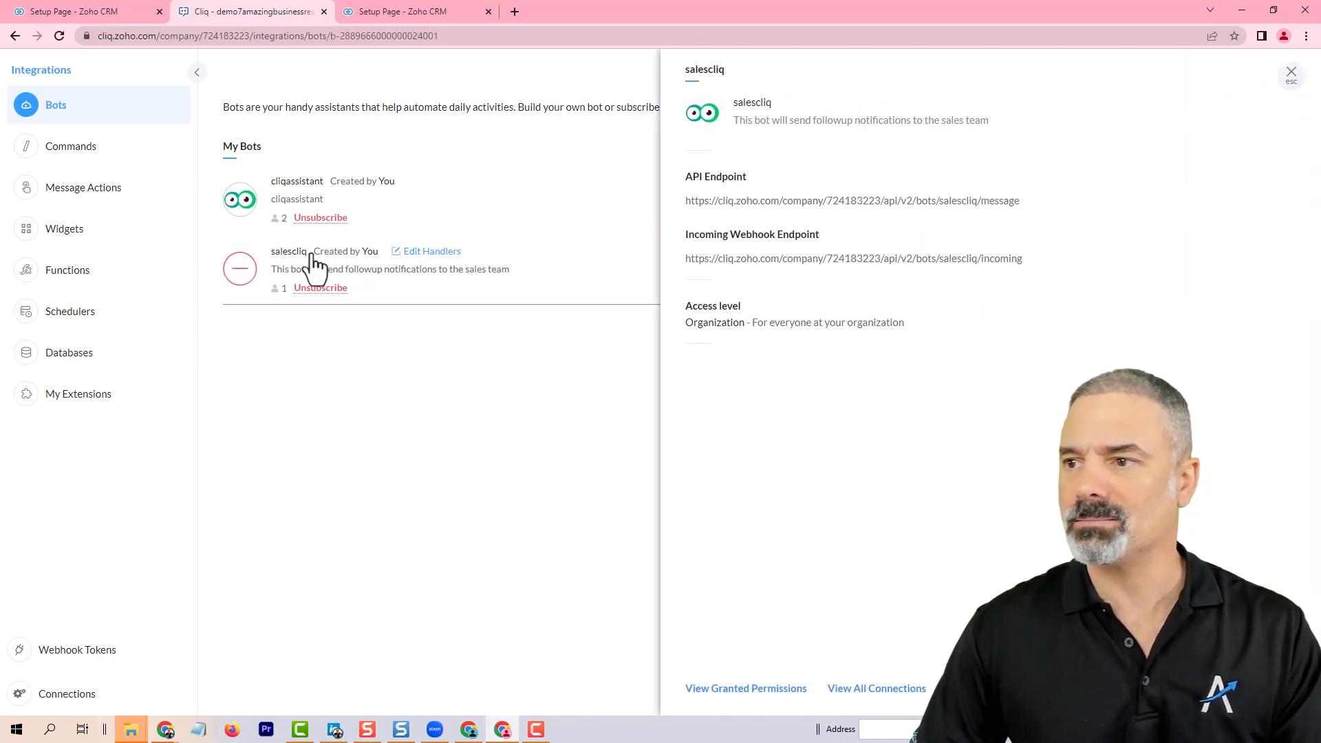
double_click(962, 203)
key("ctrl+c")
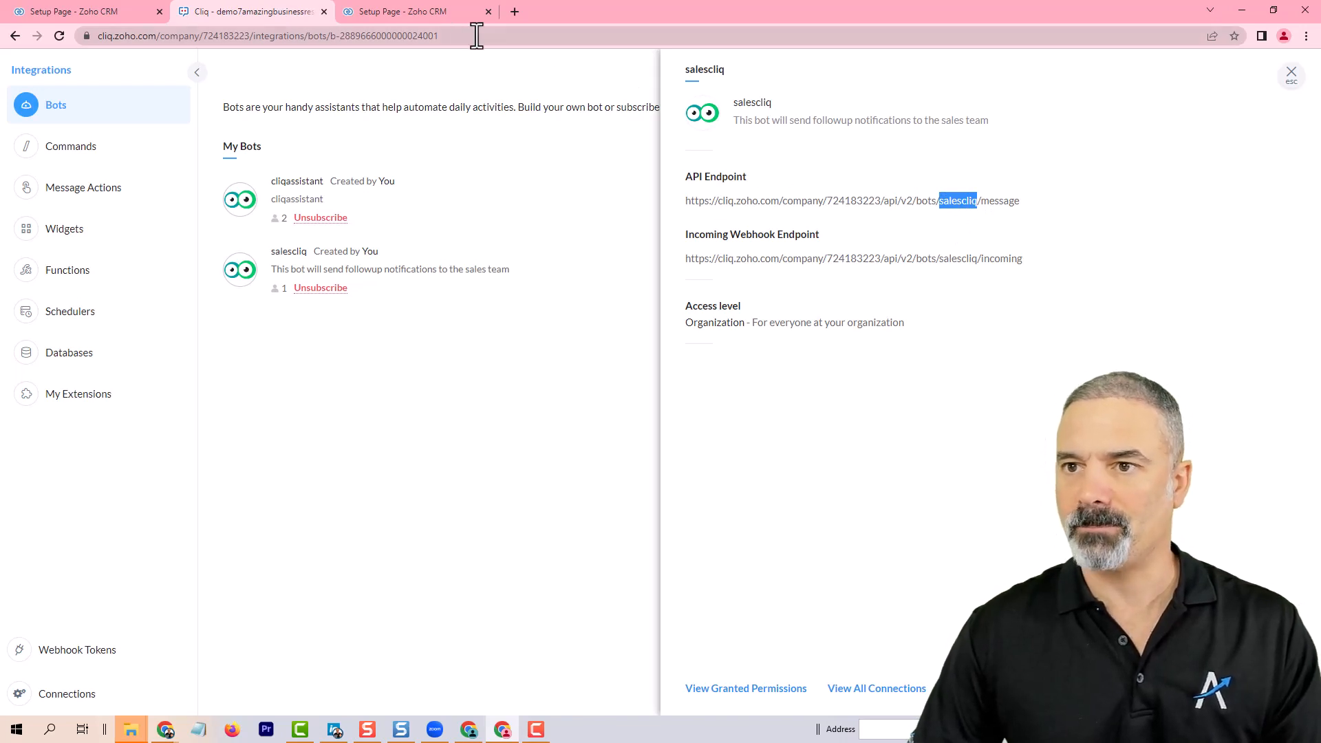
left_click(411, 9)
key("ctrl+v")
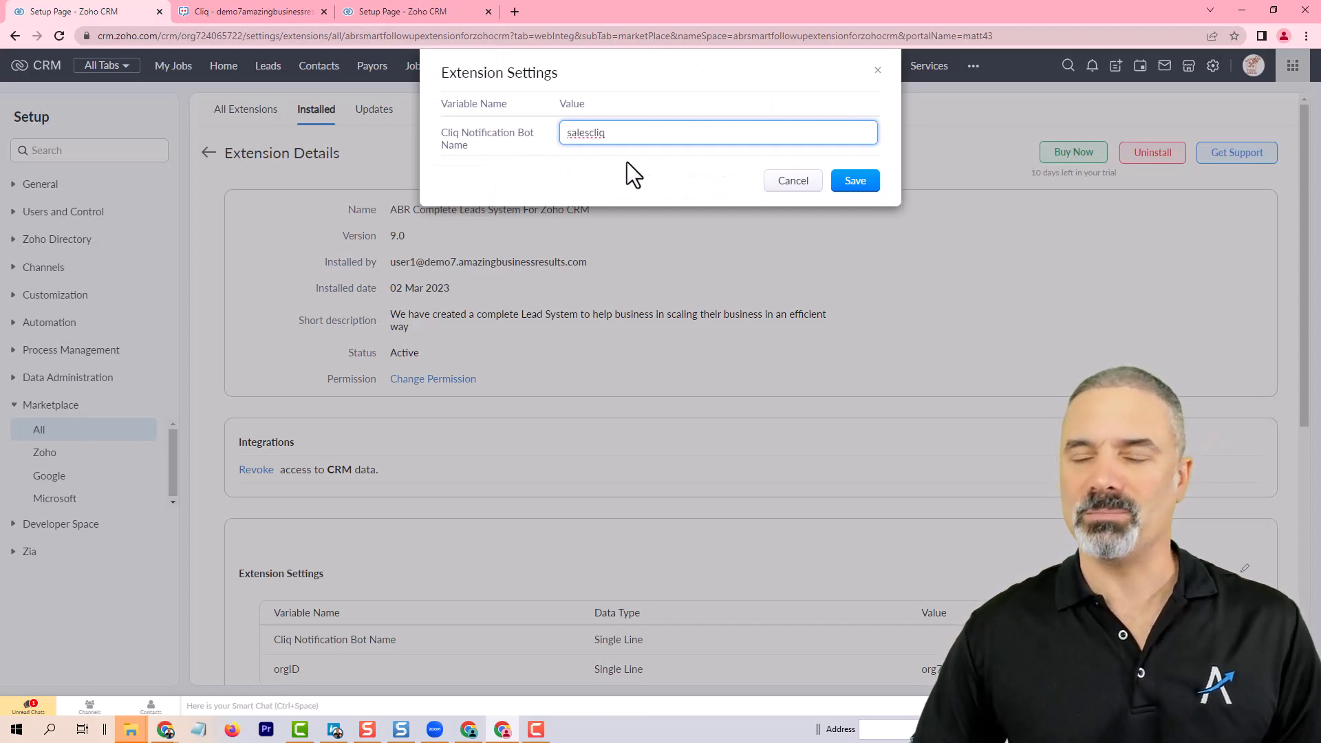
left_click(857, 183)
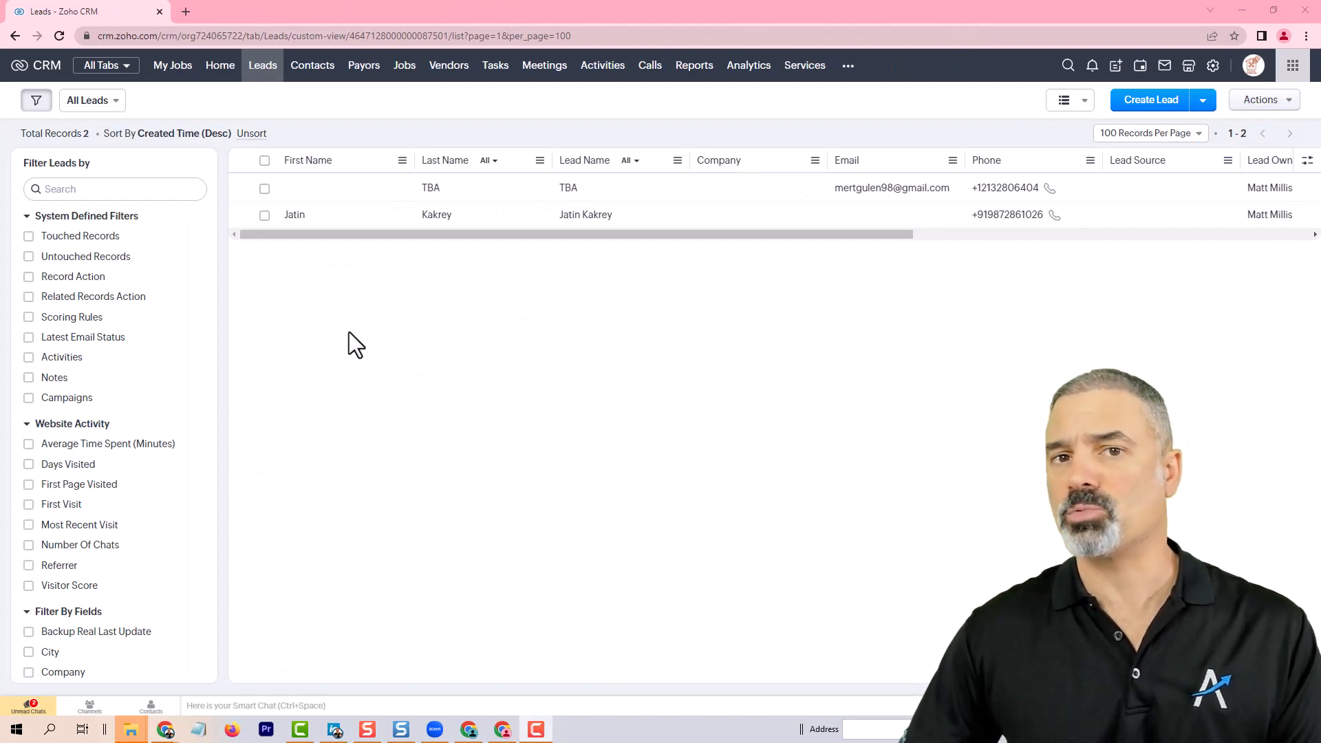
Step: Create and save a new lead with first name test and last name test
left_click(1164, 104)
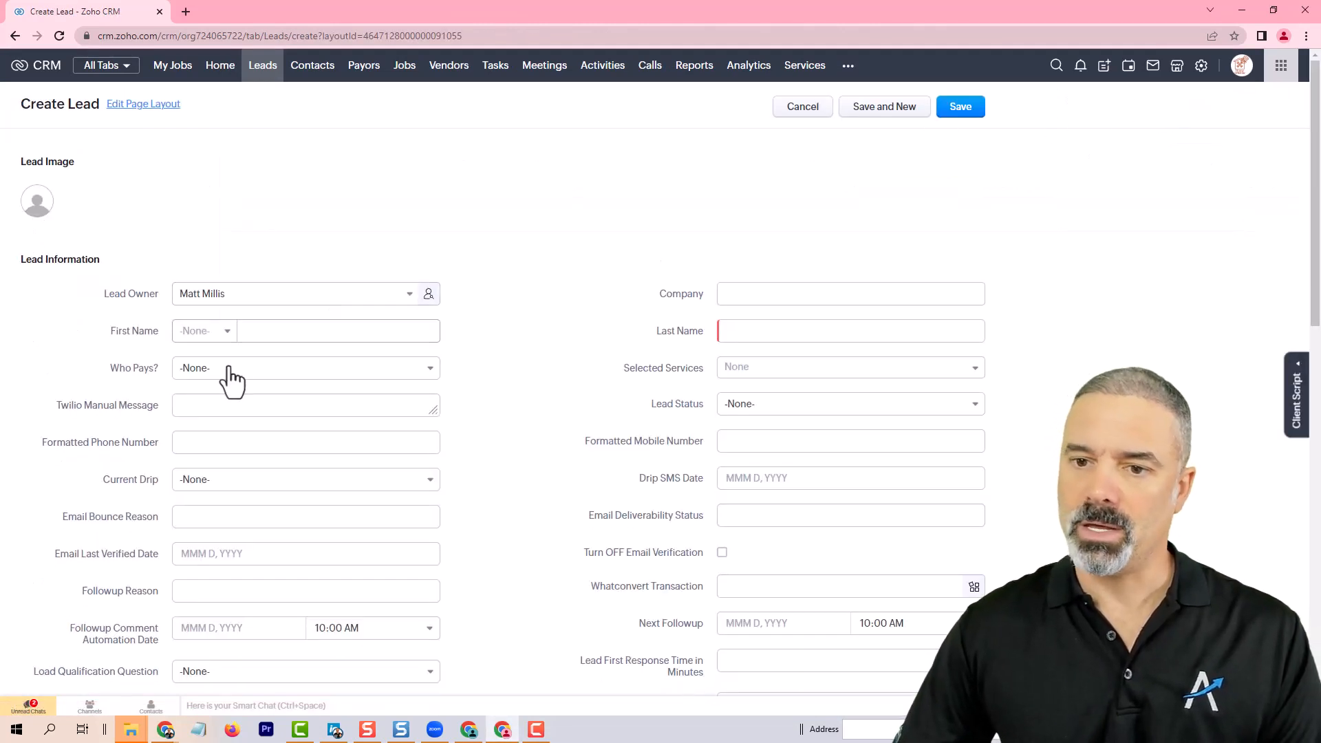
left_click(275, 333)
type("test")
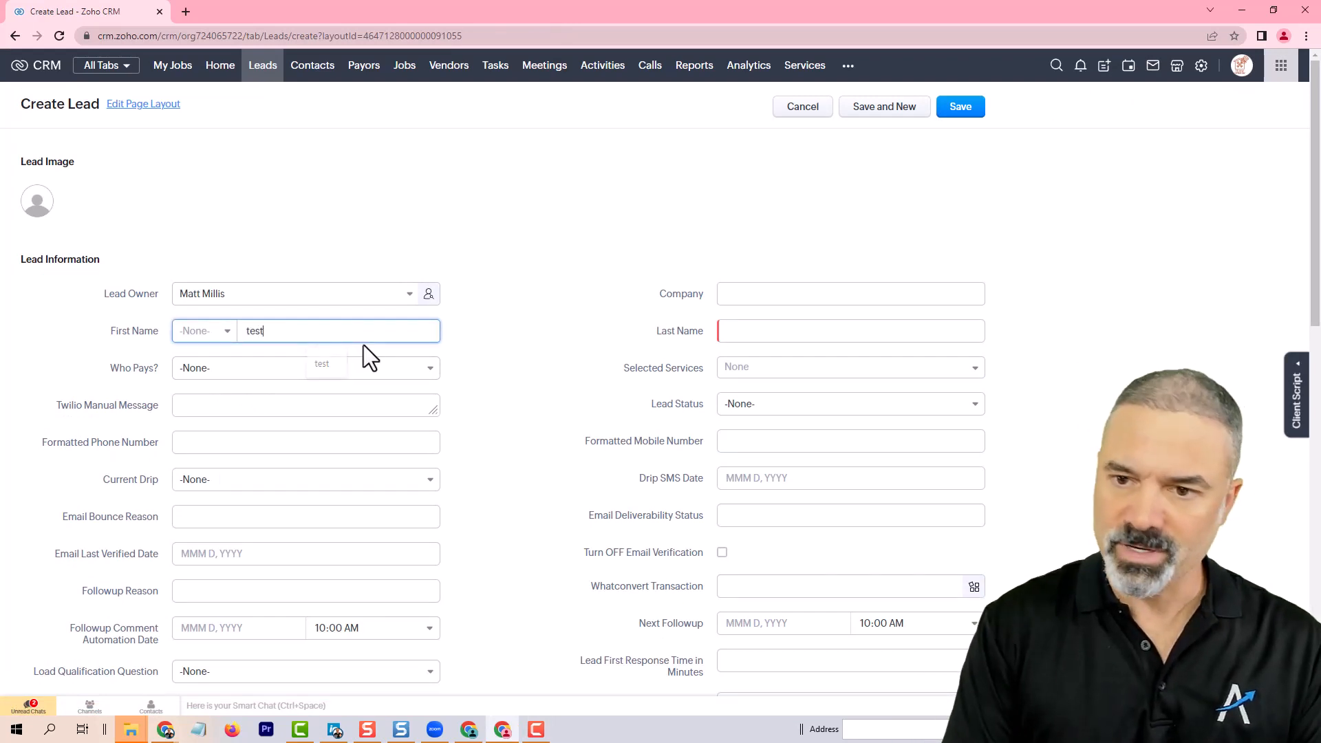
left_click(805, 330)
type("te")
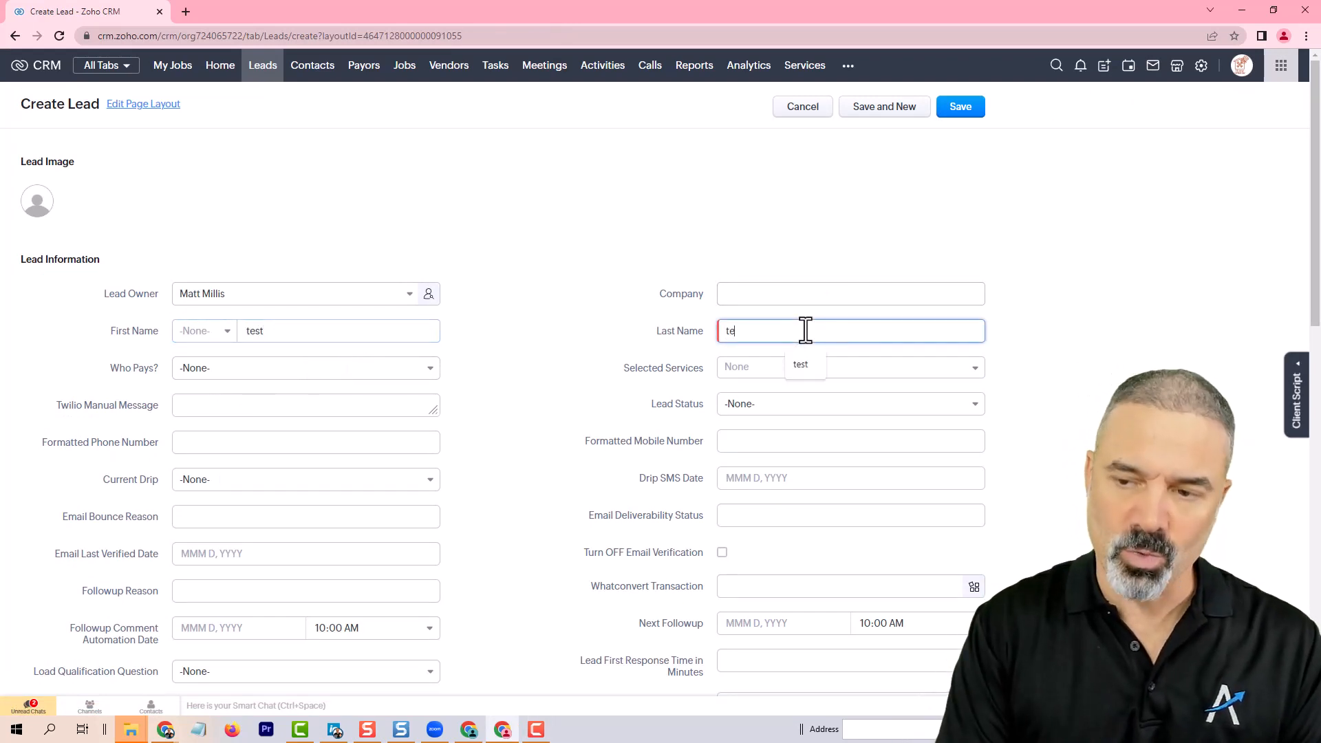
type("st")
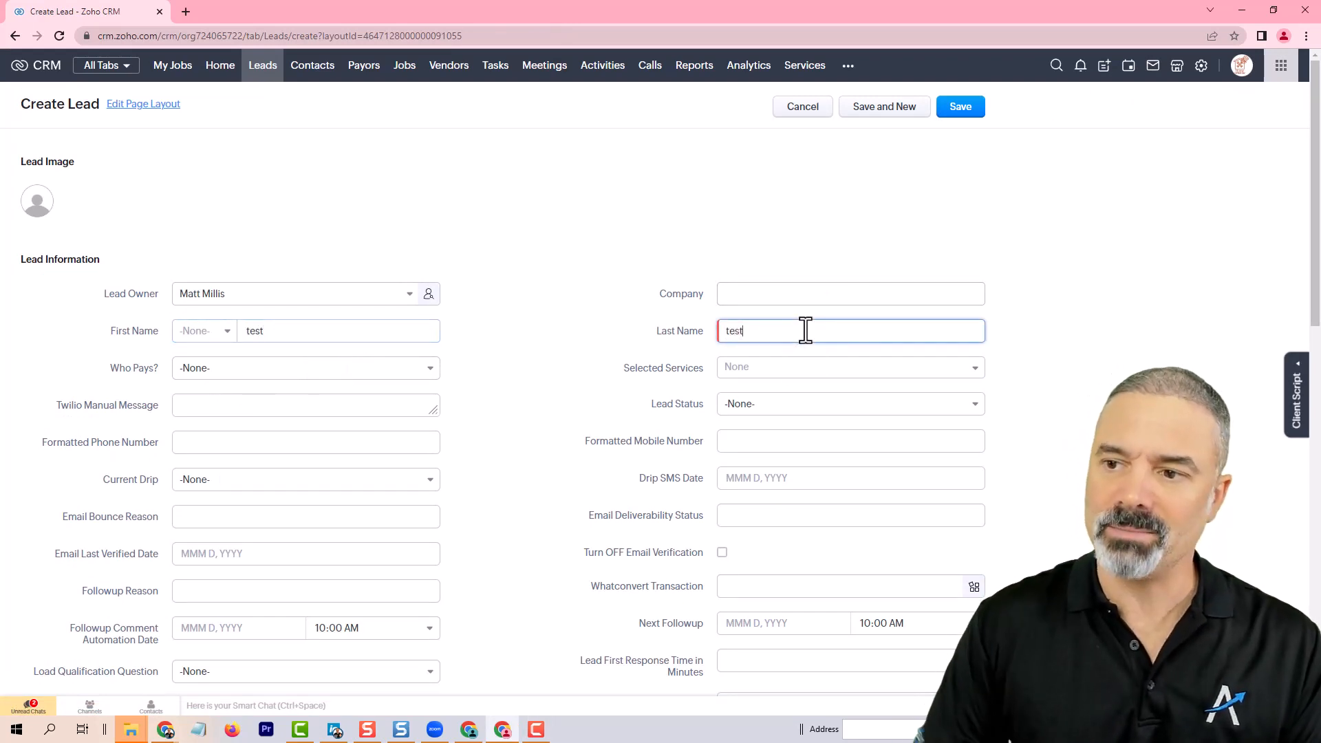
left_click(971, 106)
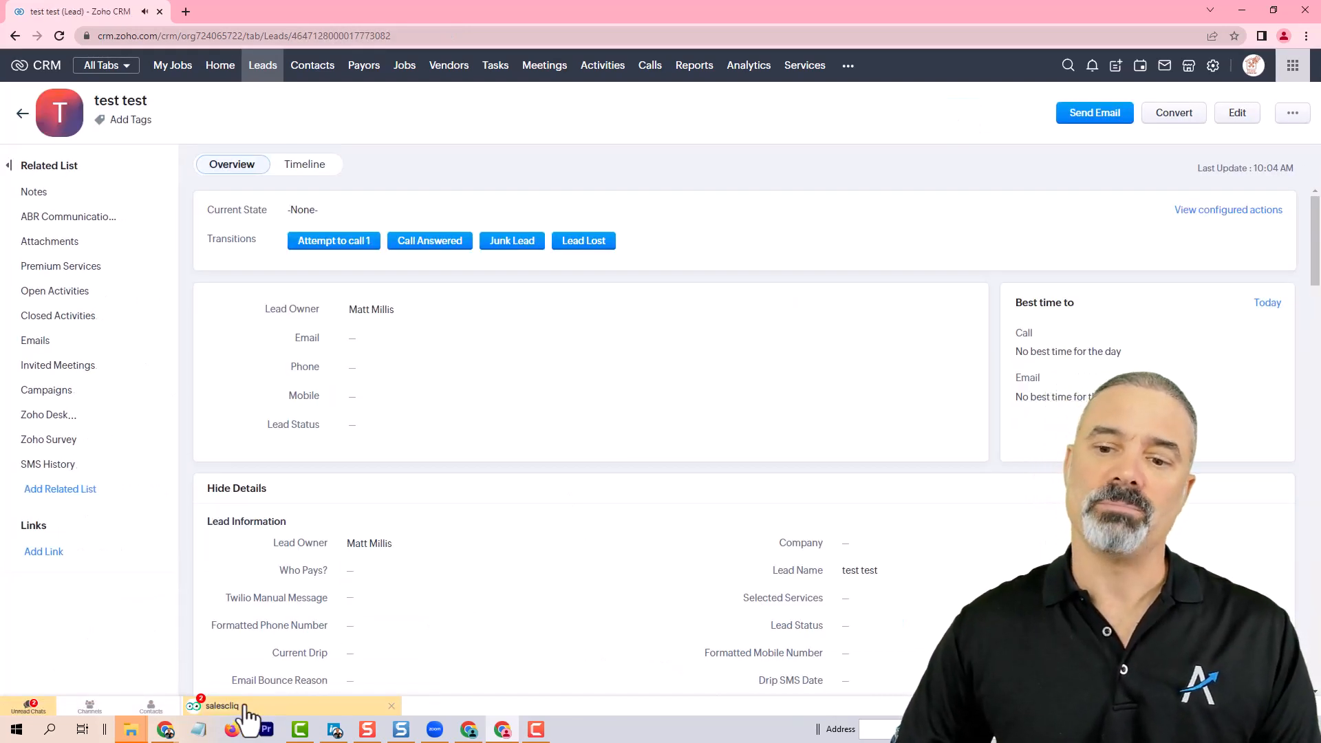
Step: Open the salescliq chat notification for the new lead, view the linked record, and close the chat
left_click(239, 707)
scroll(304, 553, "down", 1)
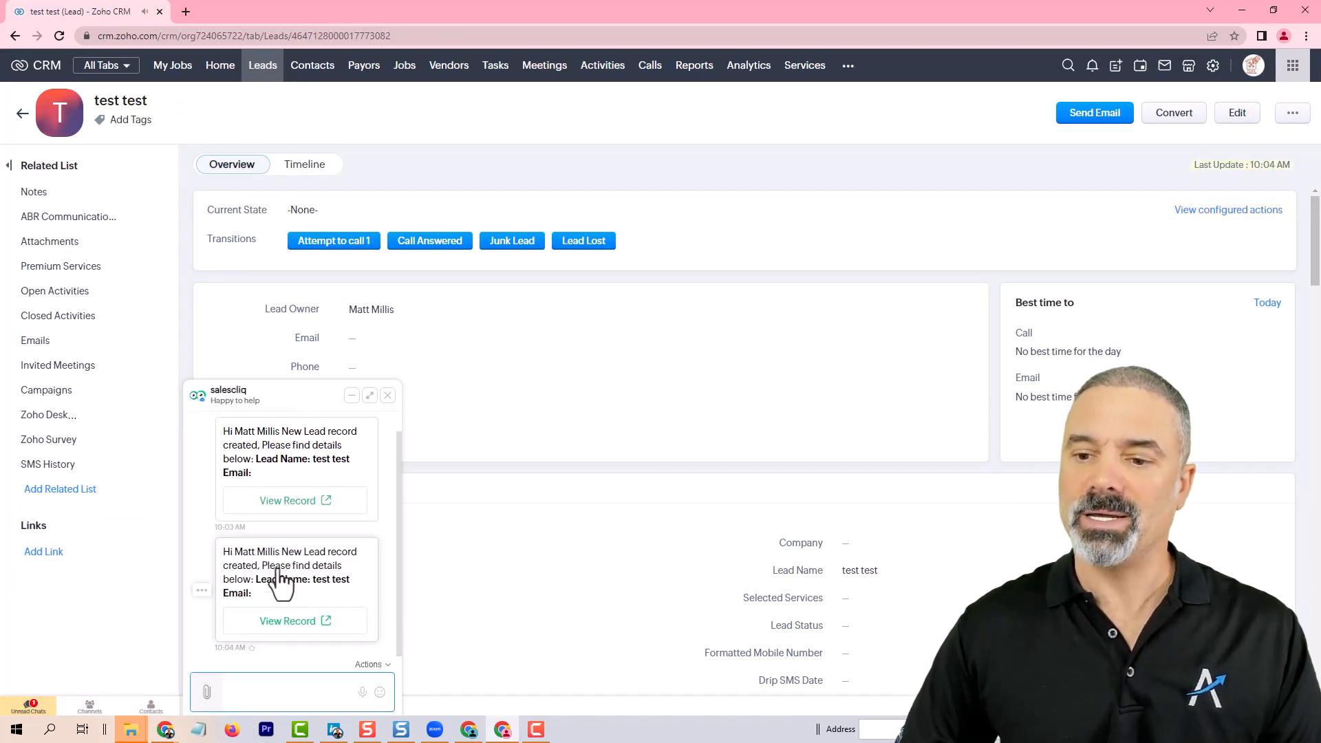
left_click(303, 623)
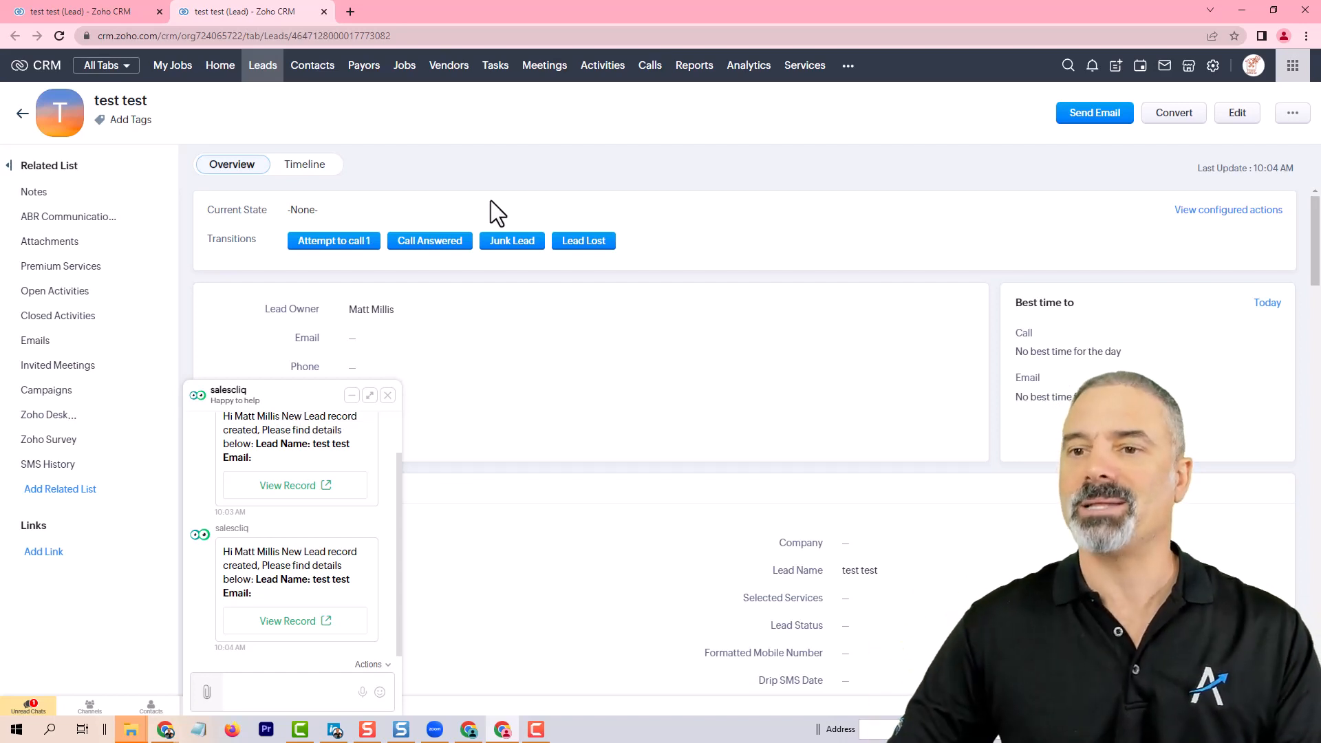
left_click(387, 396)
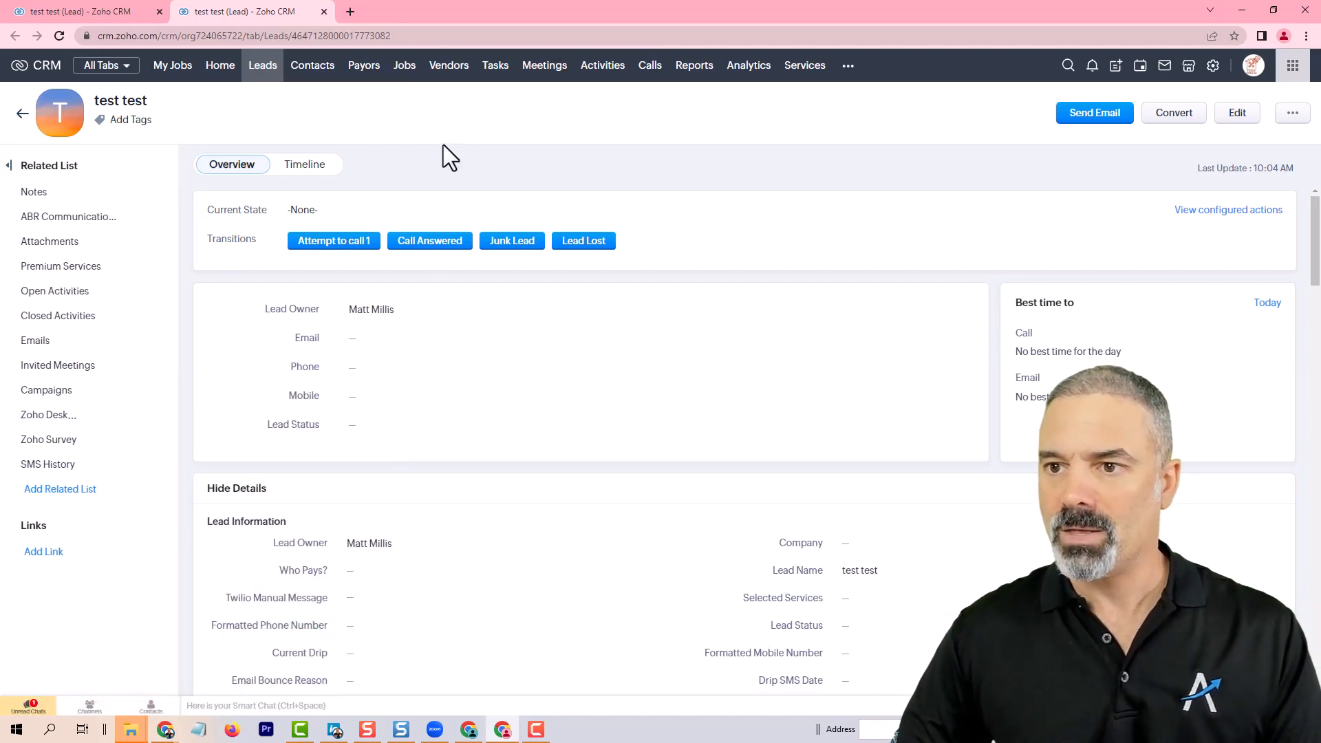
Step: Examine the lead's followup fields such as Followup Reason, Next Followup and Lead First Response Time
key("ctrl+a")
left_click(287, 108)
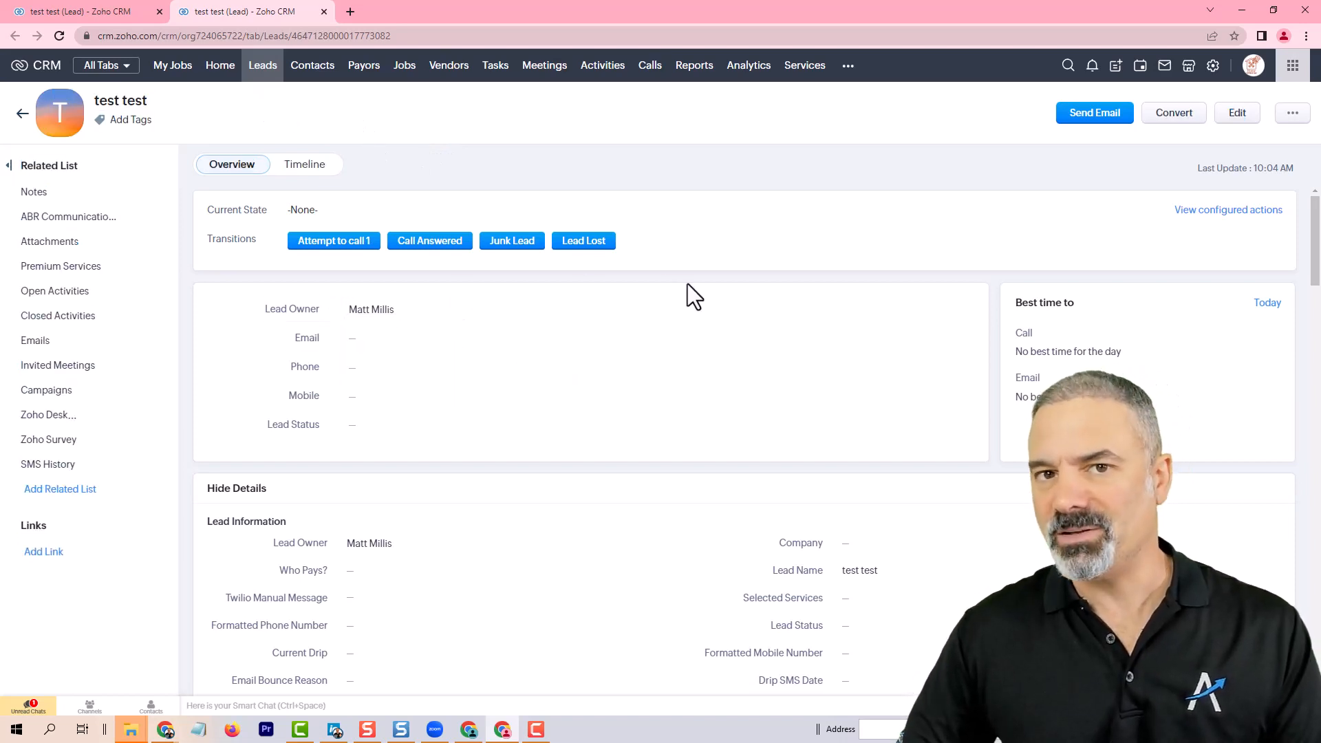
scroll(692, 296, "down", 4)
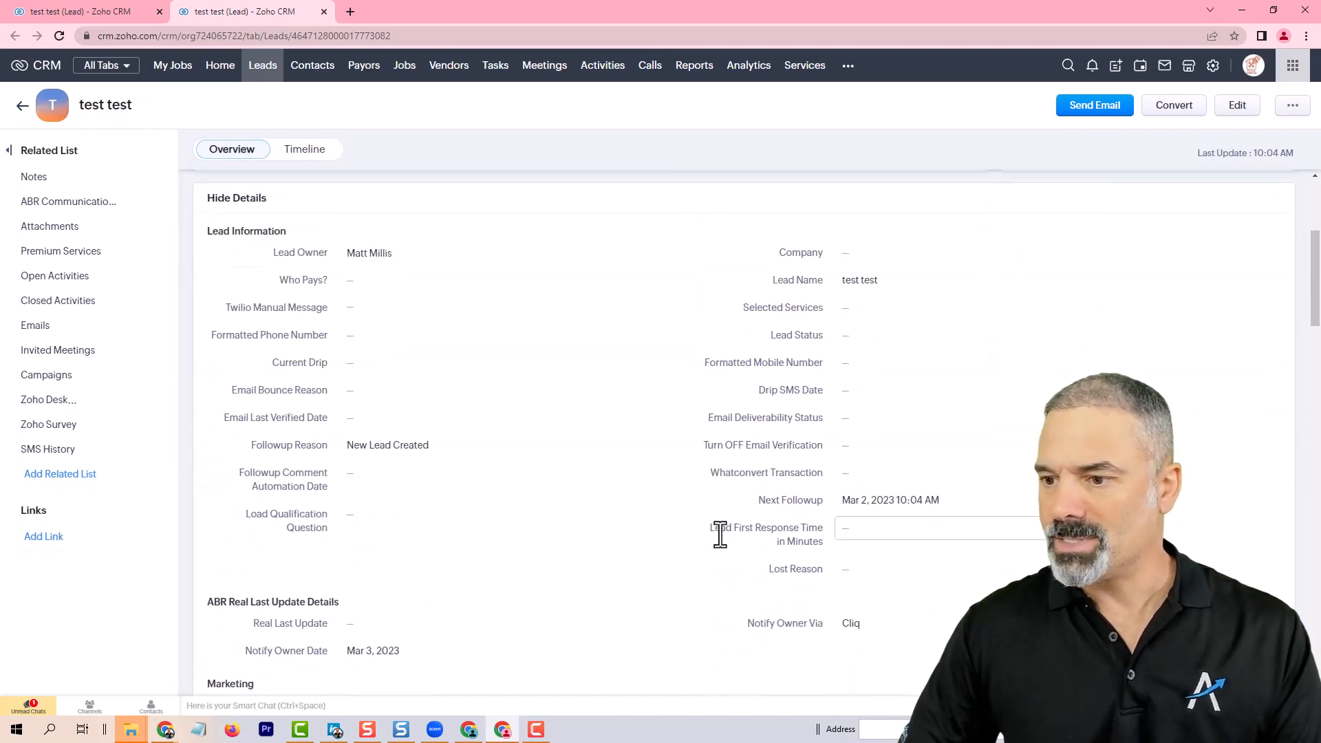
left_click_drag(717, 534, 824, 547)
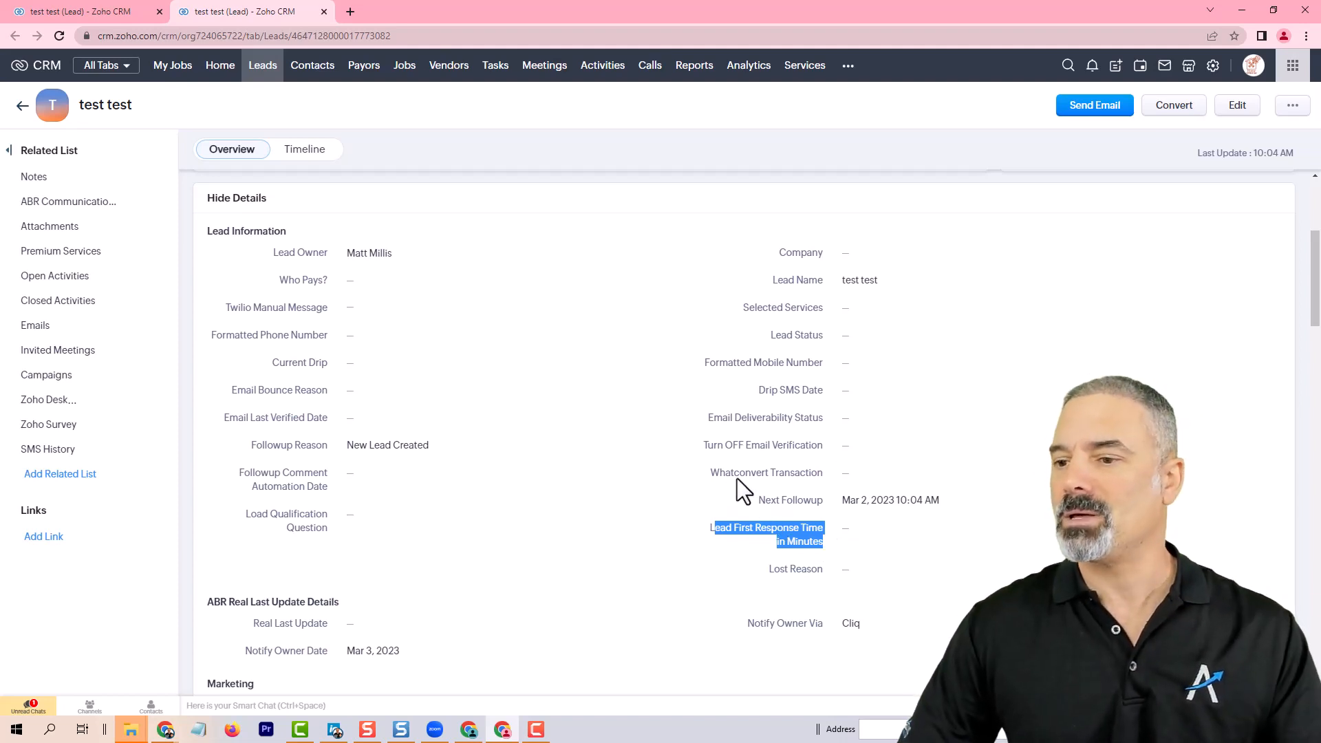
left_click_drag(765, 500, 829, 506)
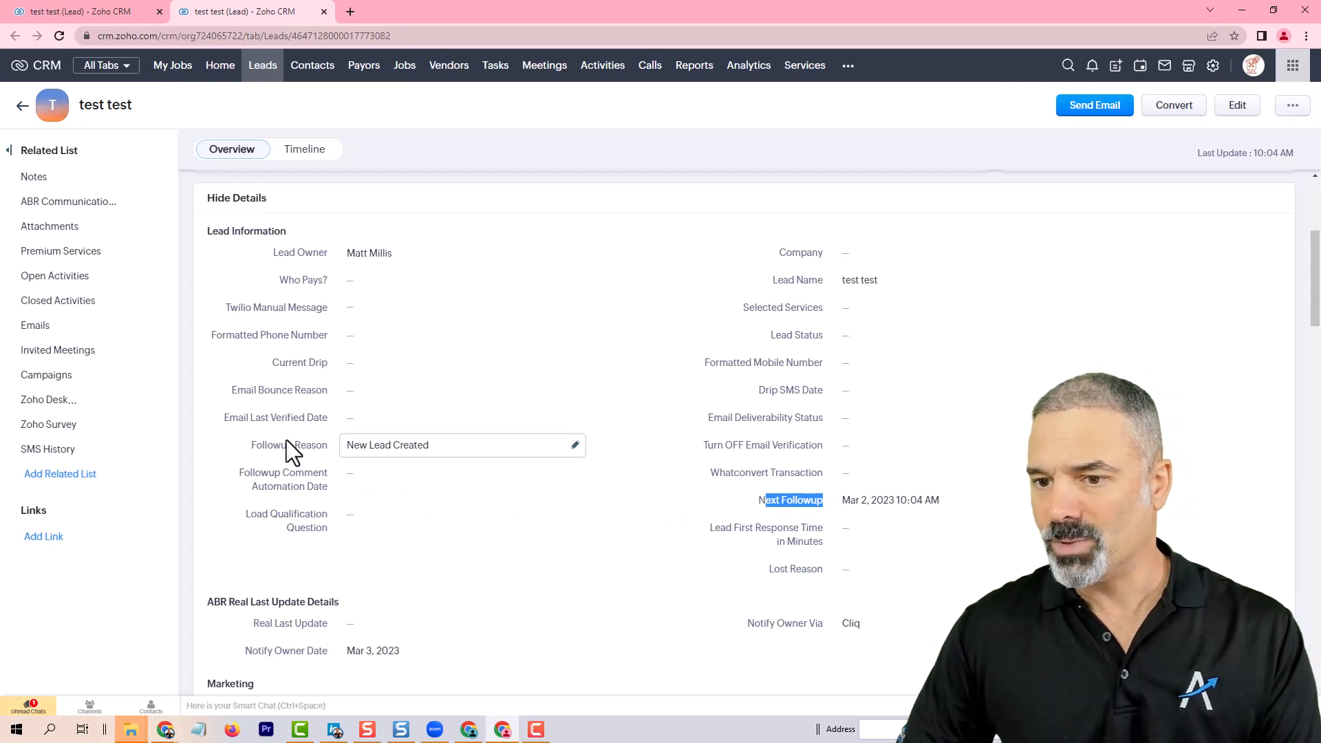
left_click_drag(256, 446, 319, 447)
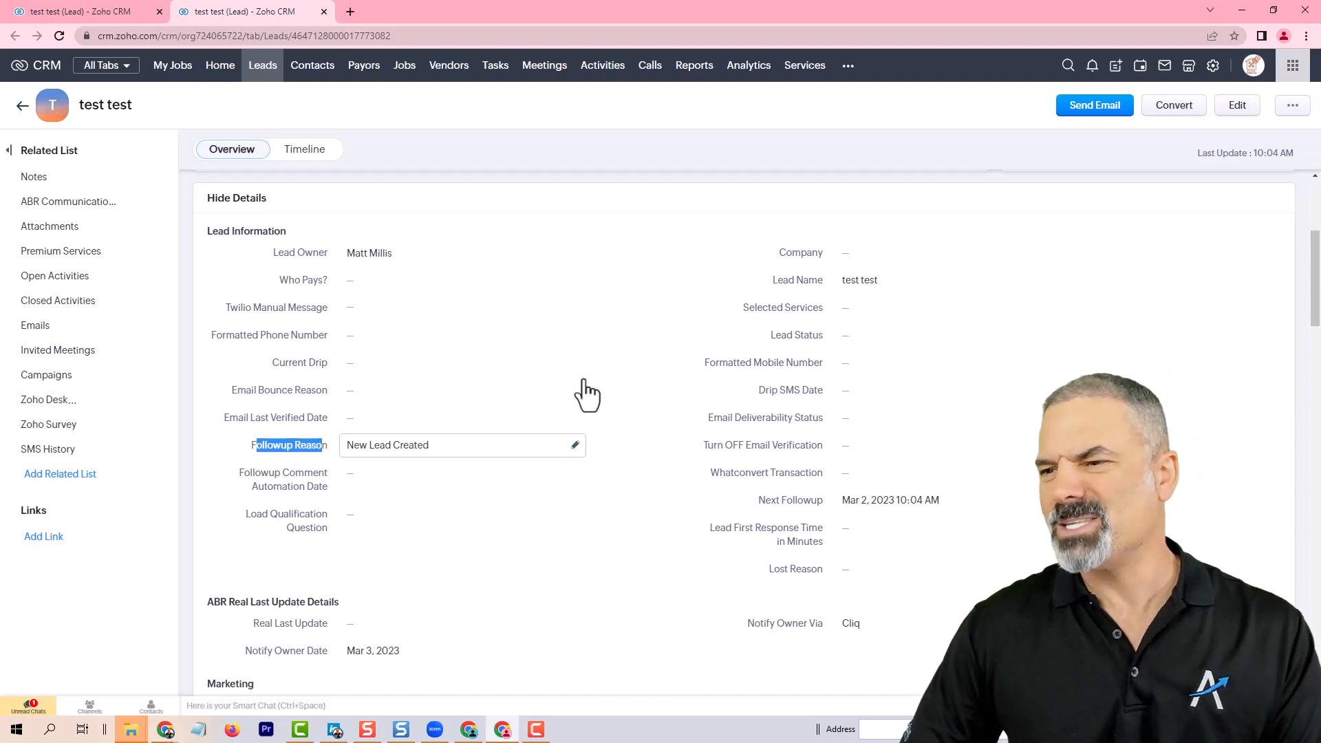
scroll(583, 343, "up", 1)
scroll(233, 382, "up", 3)
scroll(372, 361, "down", 4)
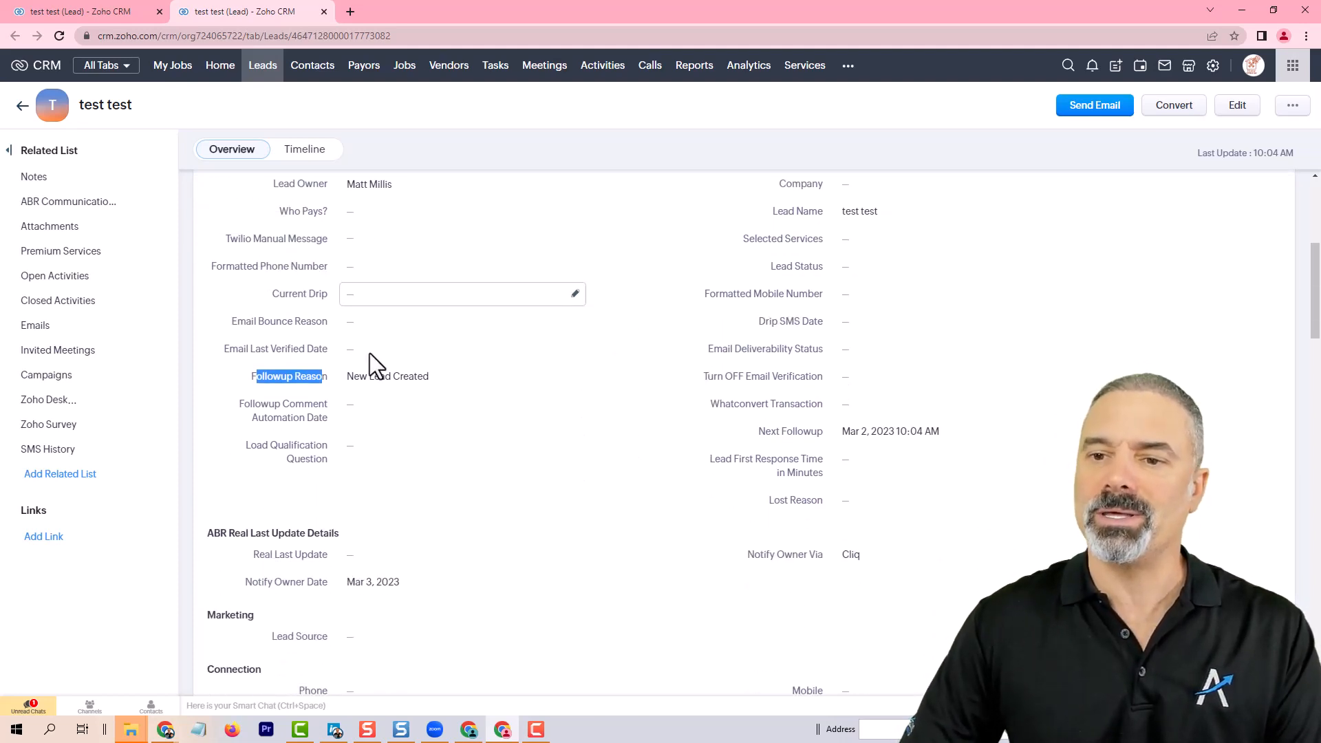
scroll(479, 376, "down", 1)
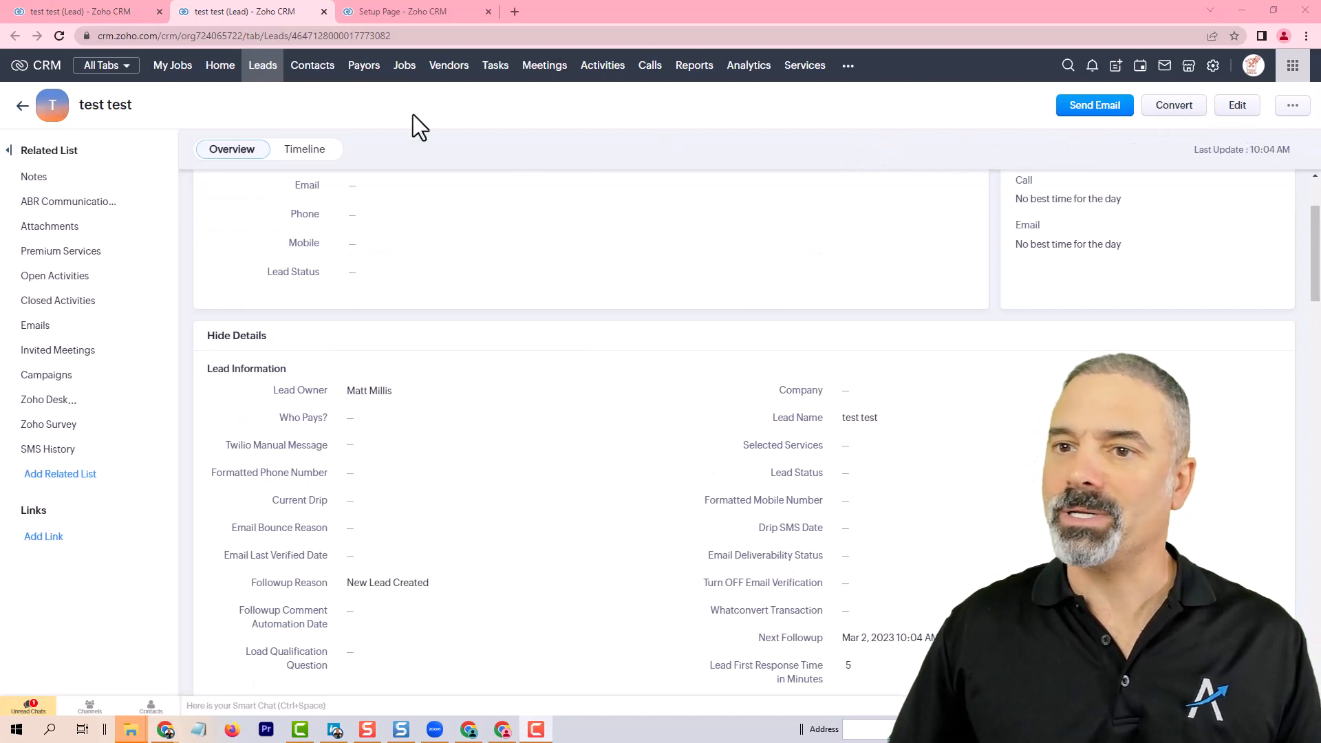
Step: Open the Leads page layout editor and add a new section named ABR Followup System
left_click(1238, 105)
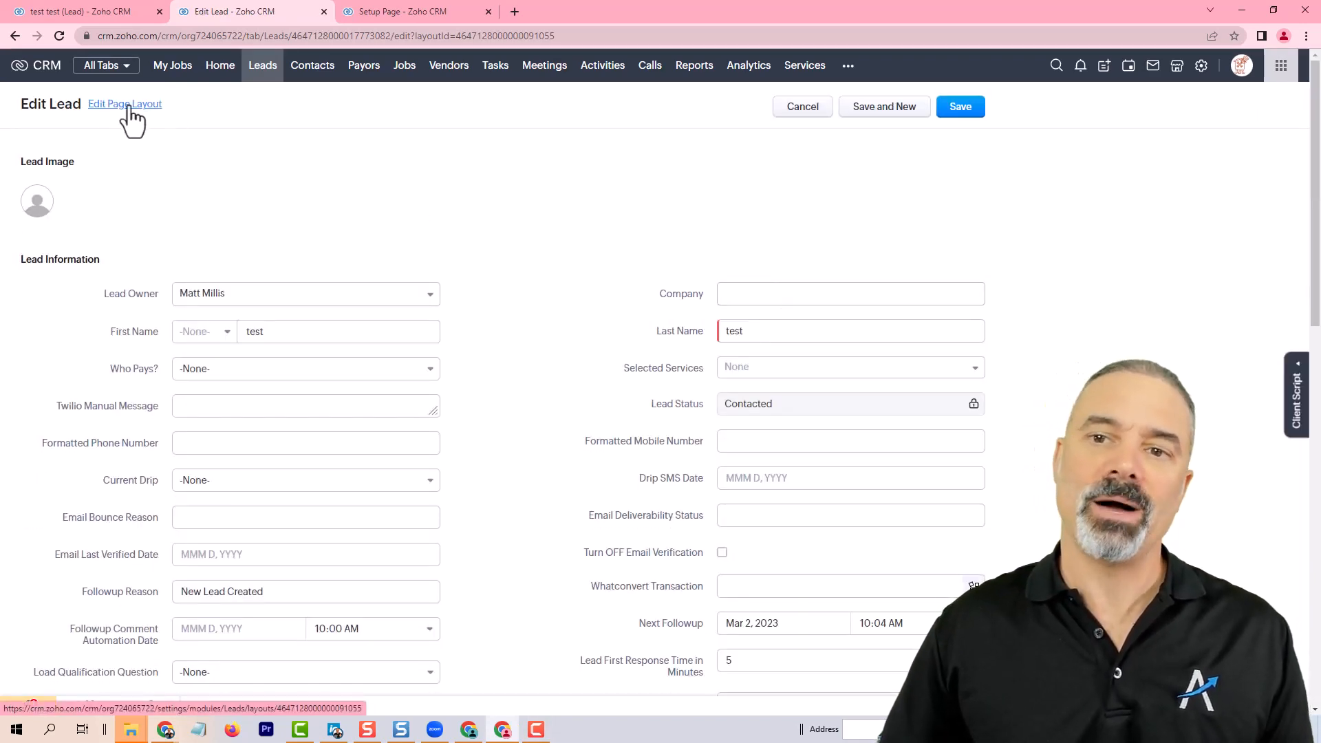
left_click(130, 106)
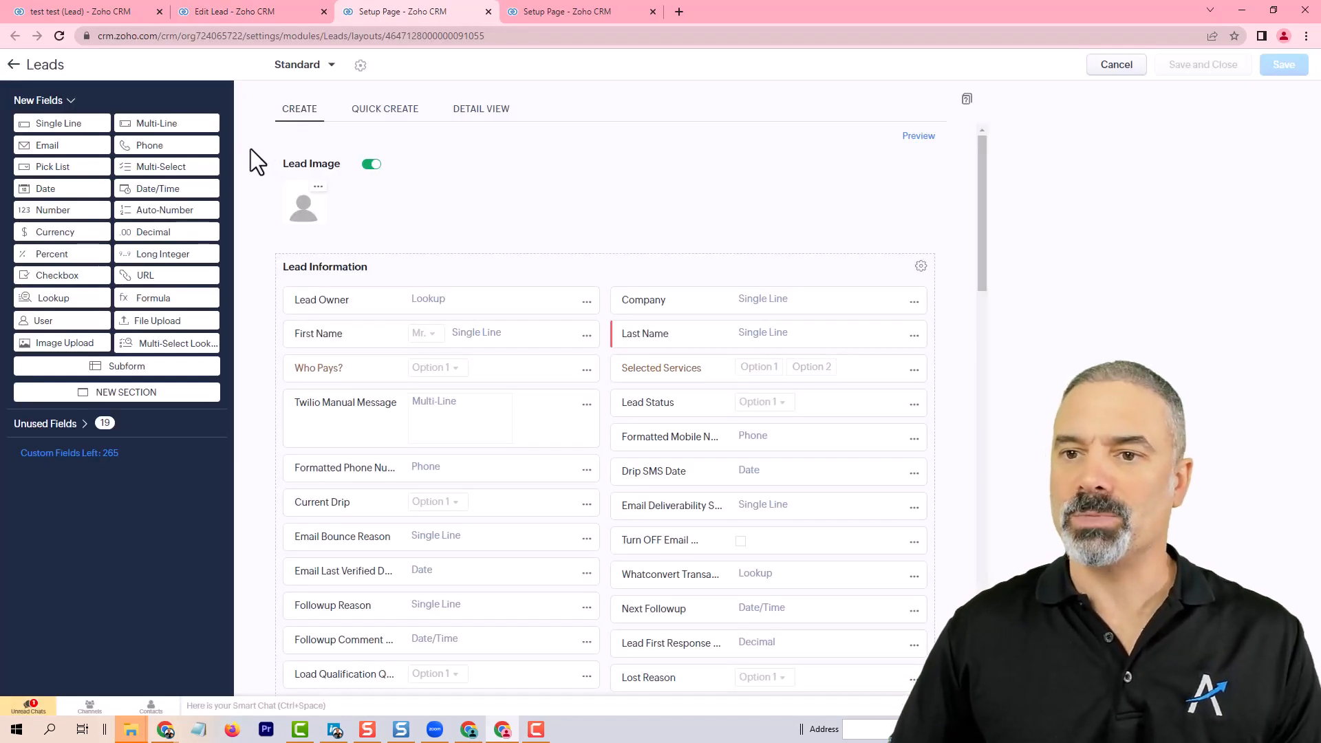
scroll(478, 298, "down", 2)
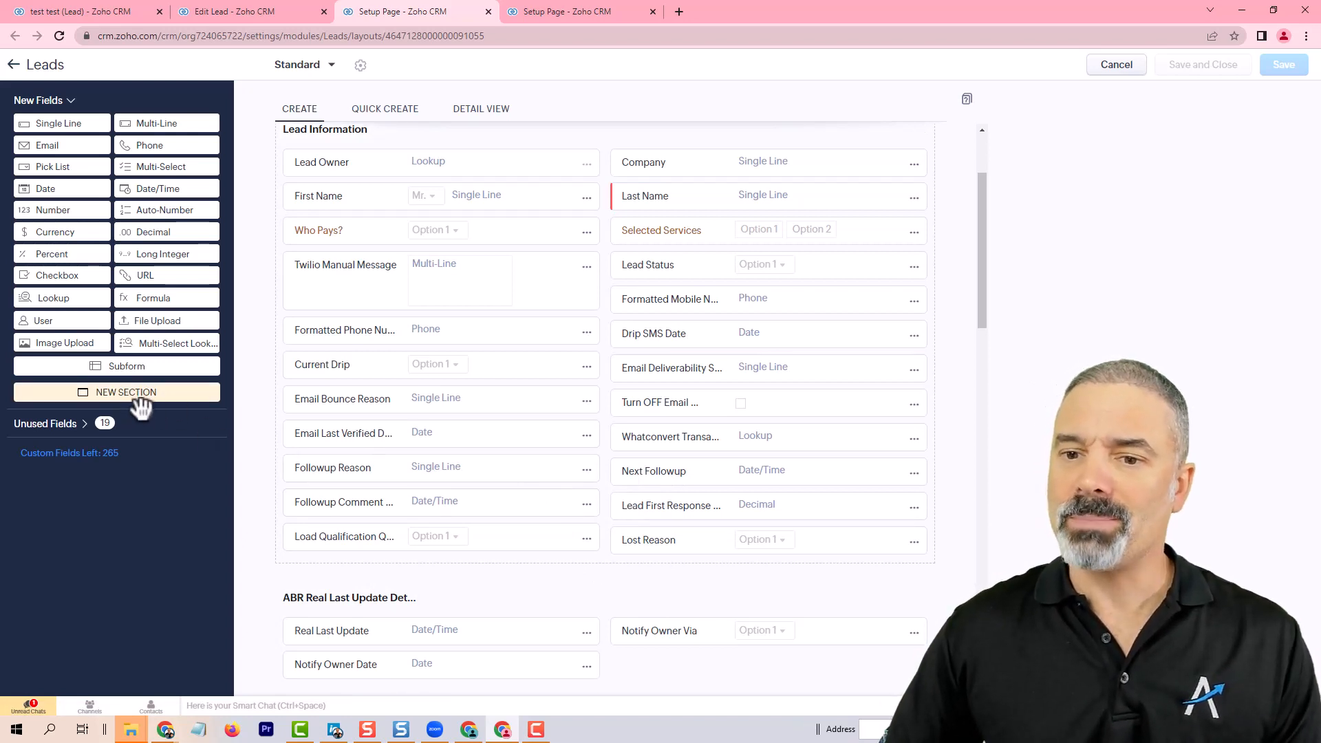
left_click_drag(141, 407, 532, 421)
left_click_drag(556, 409, 596, 412)
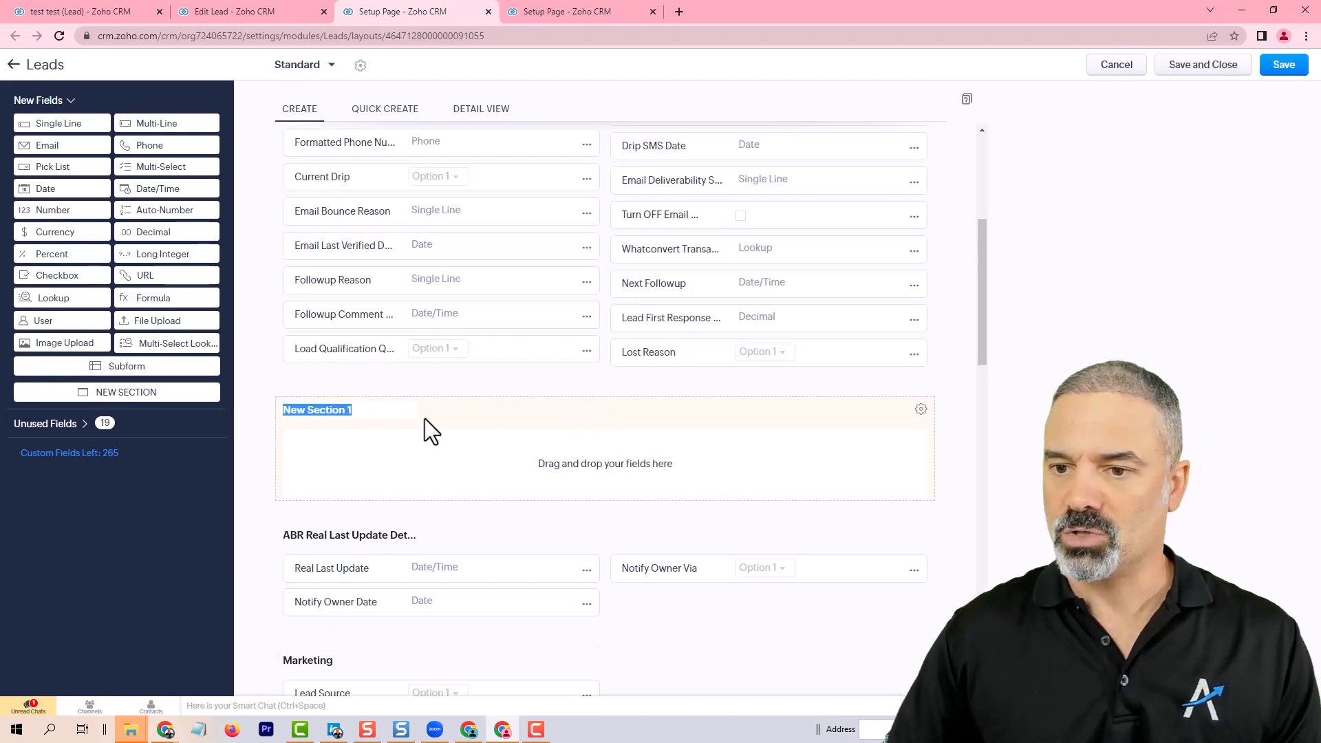
type("Follow")
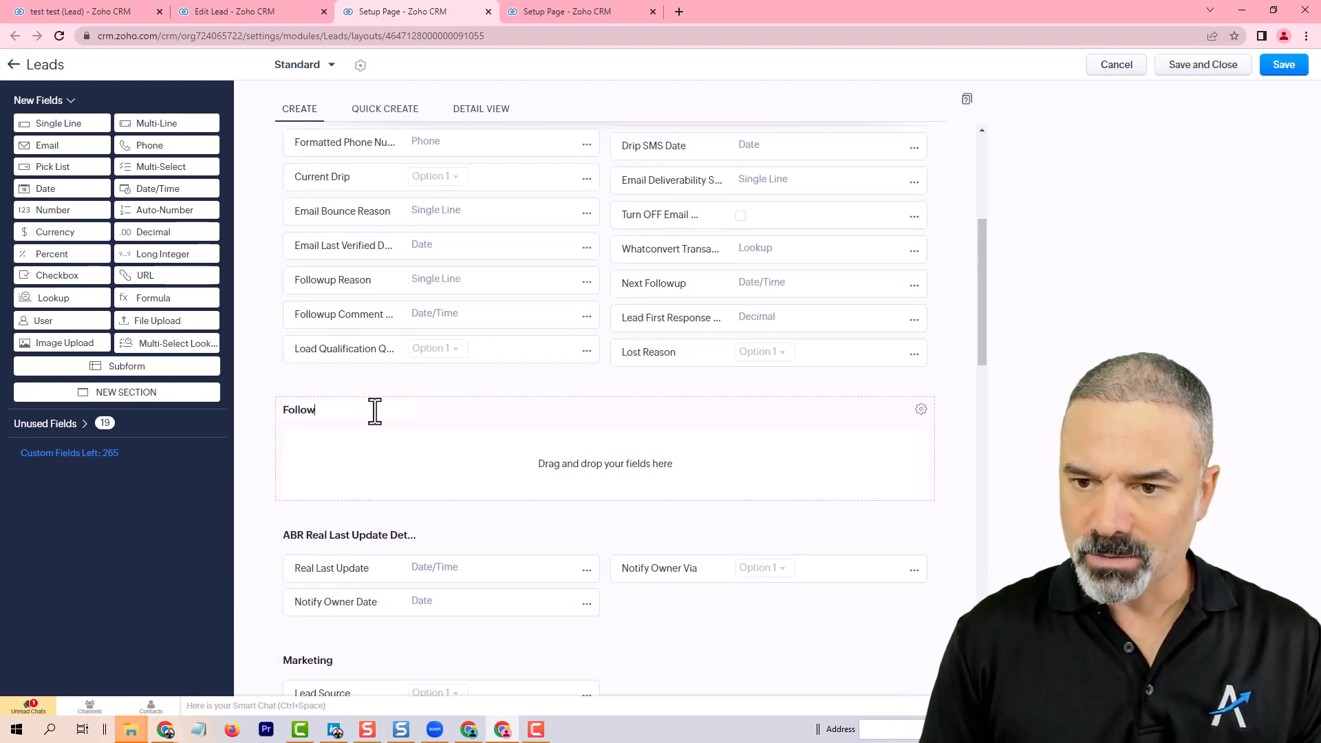
key("ctrl+a")
type("ABR ")
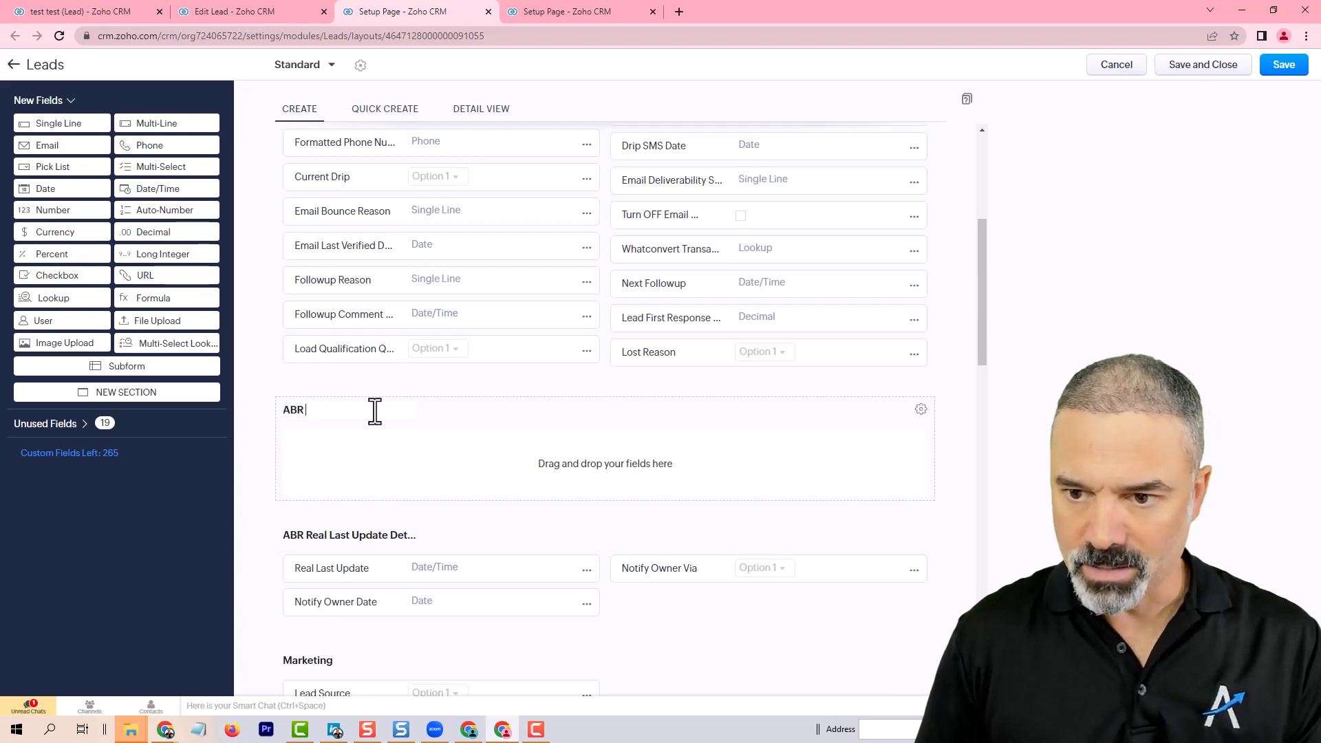
type("Followu")
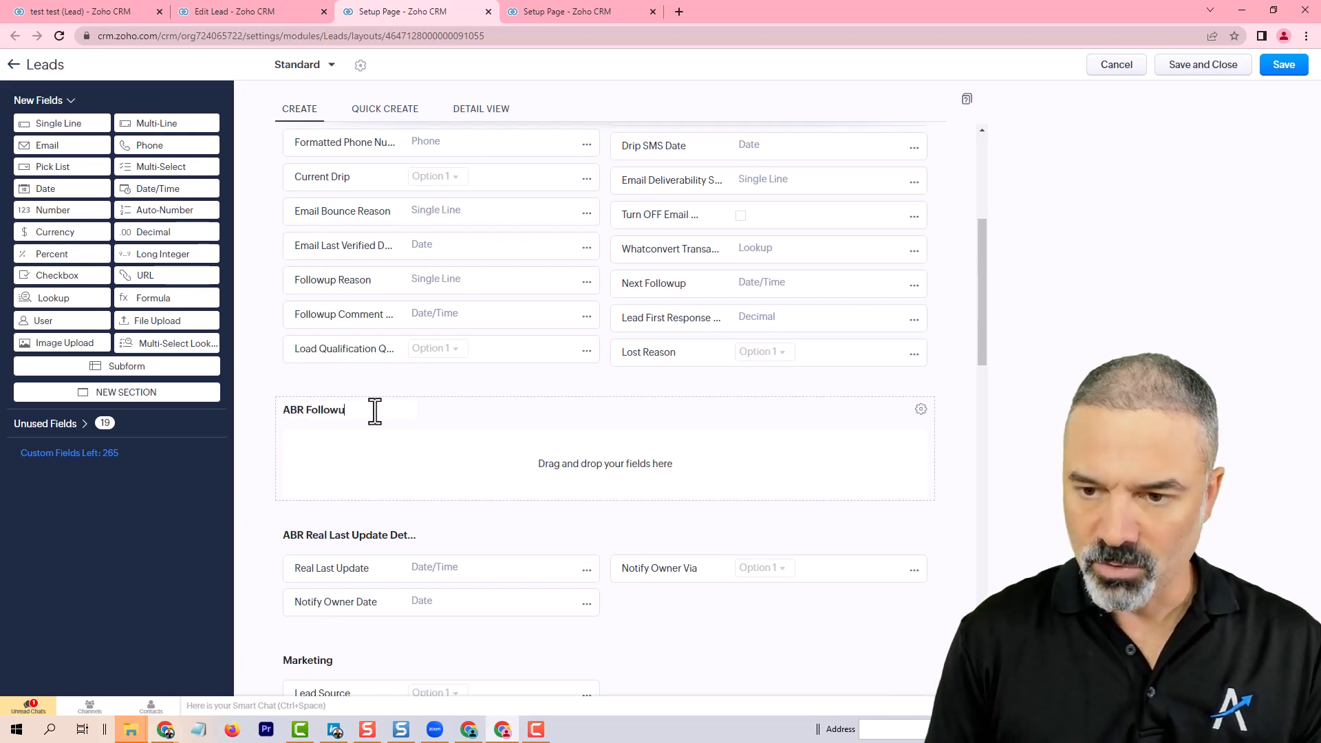
type("p System")
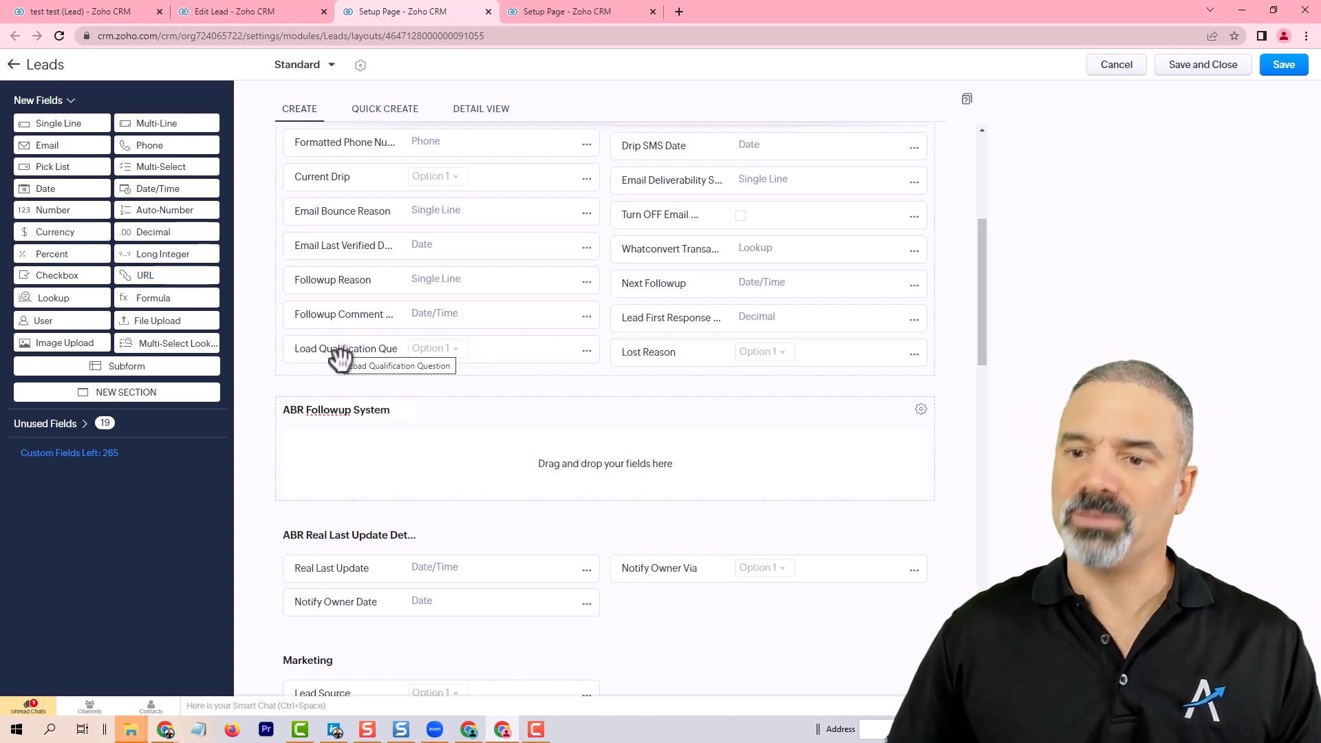
Step: Move the followup fields, including Next Followup, Followup Reason, Lost Reason and Lead First Response Time, into the ABR Followup System section
left_click_drag(385, 351, 391, 468)
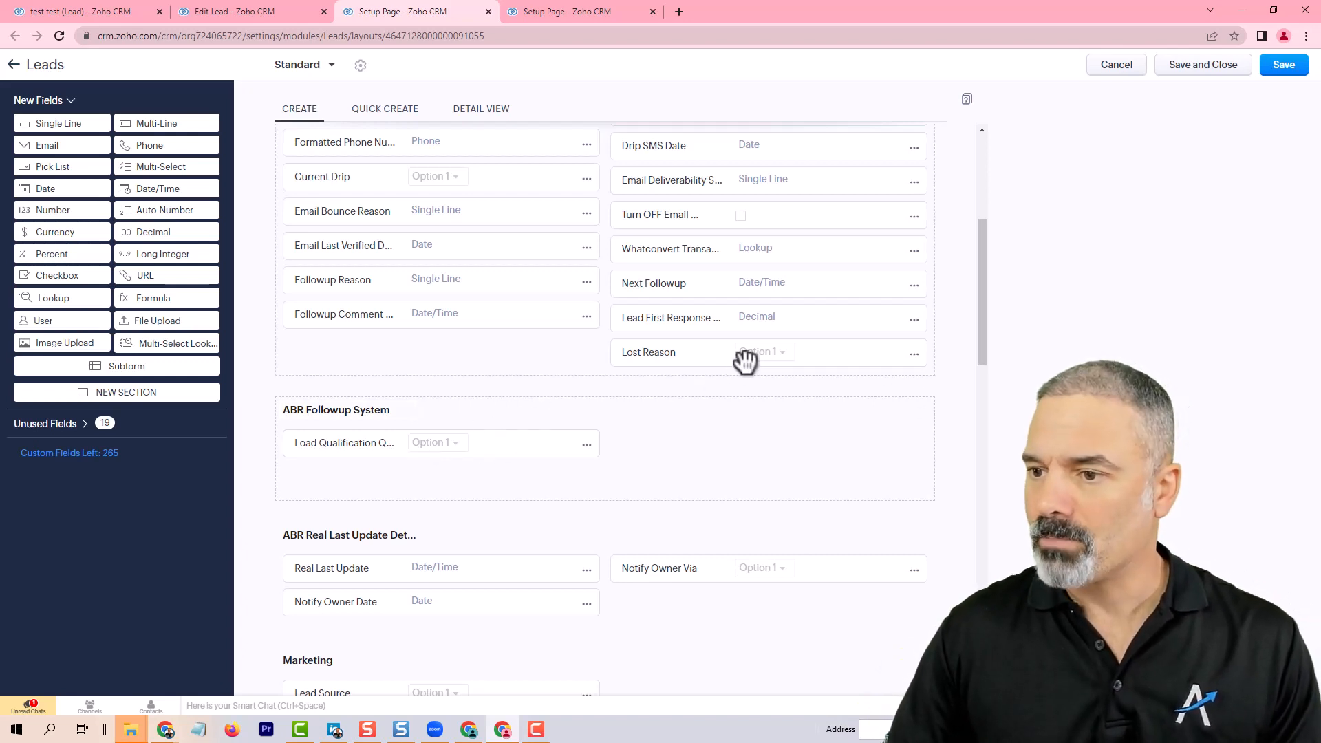
left_click_drag(743, 360, 720, 432)
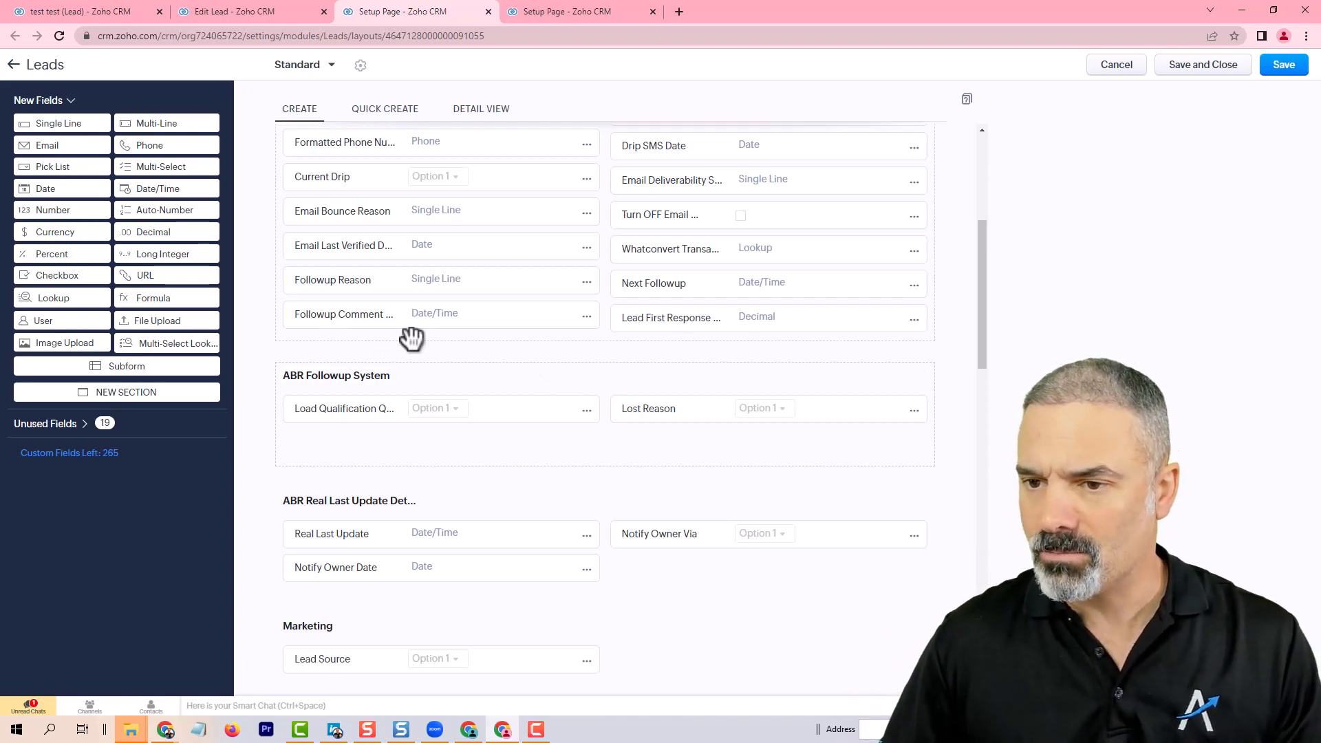
left_click_drag(489, 324, 493, 447)
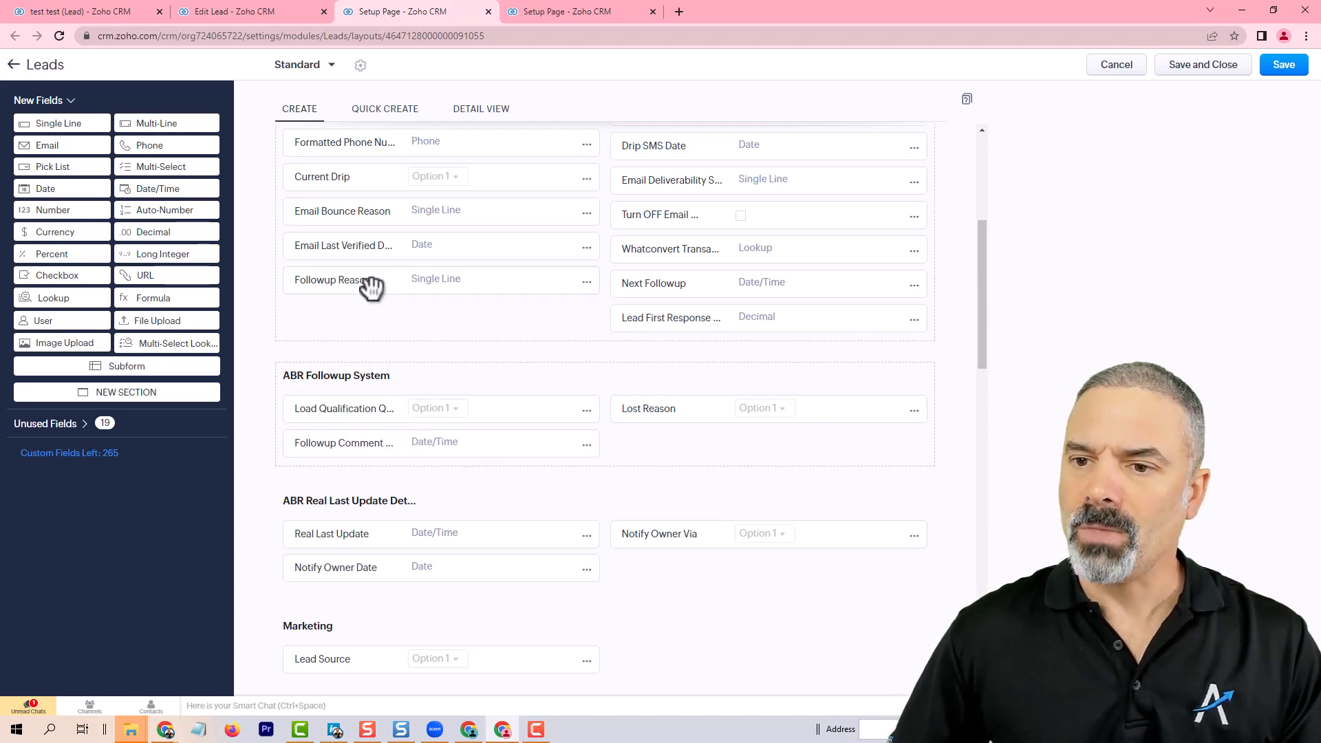
left_click_drag(363, 280, 403, 441)
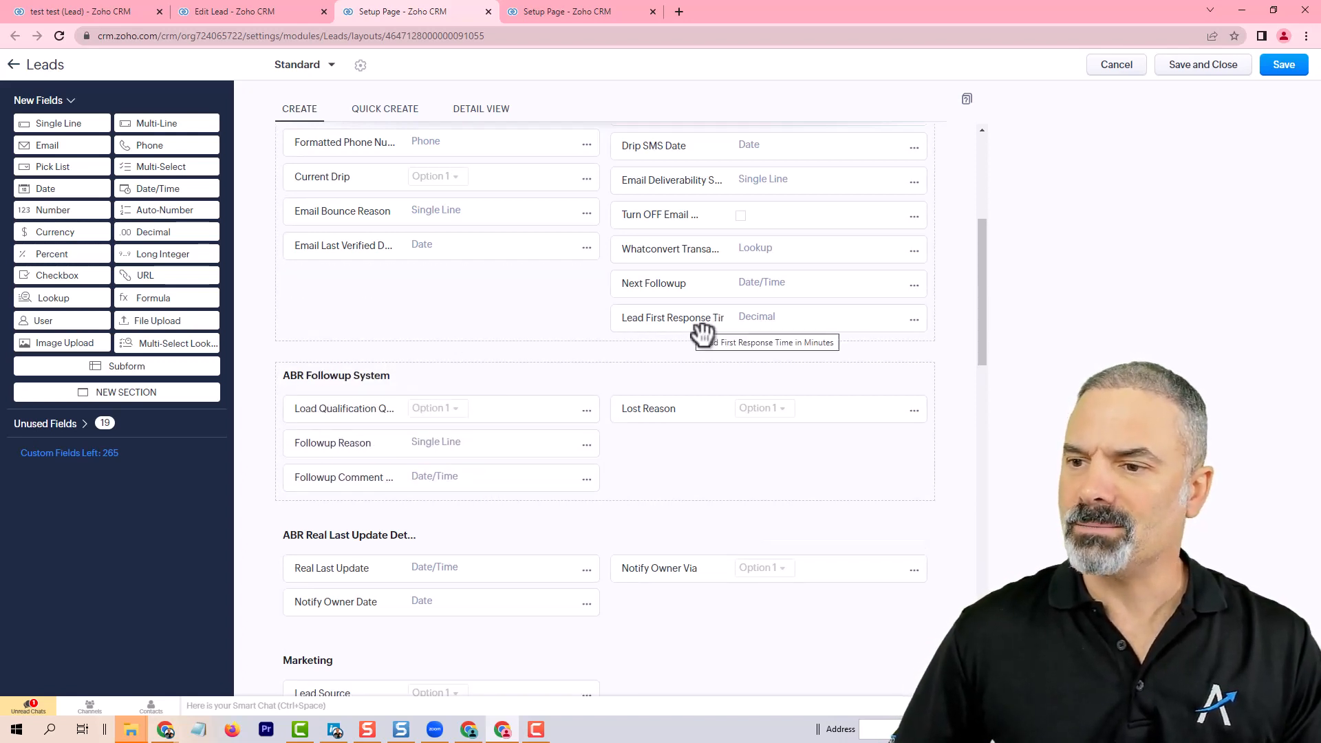
left_click_drag(702, 325, 693, 444)
left_click_drag(687, 296, 412, 358)
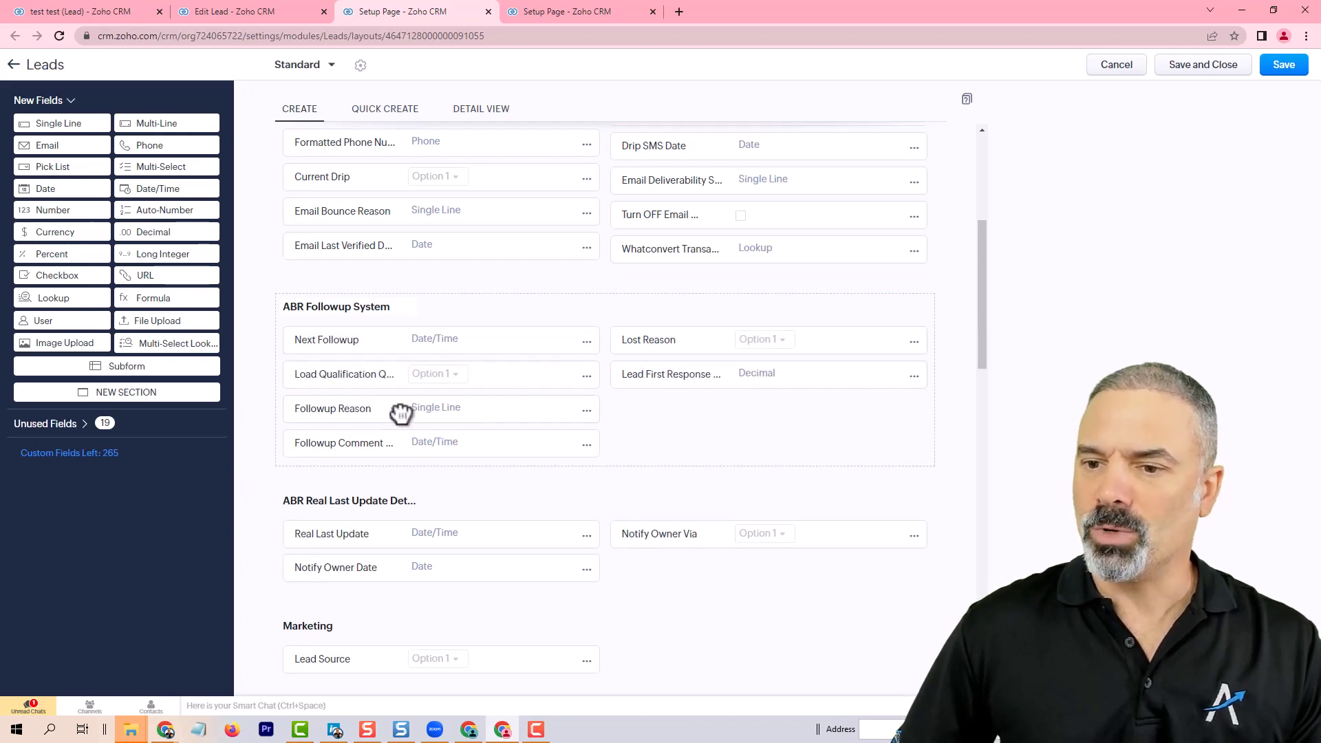
left_click_drag(401, 413, 736, 344)
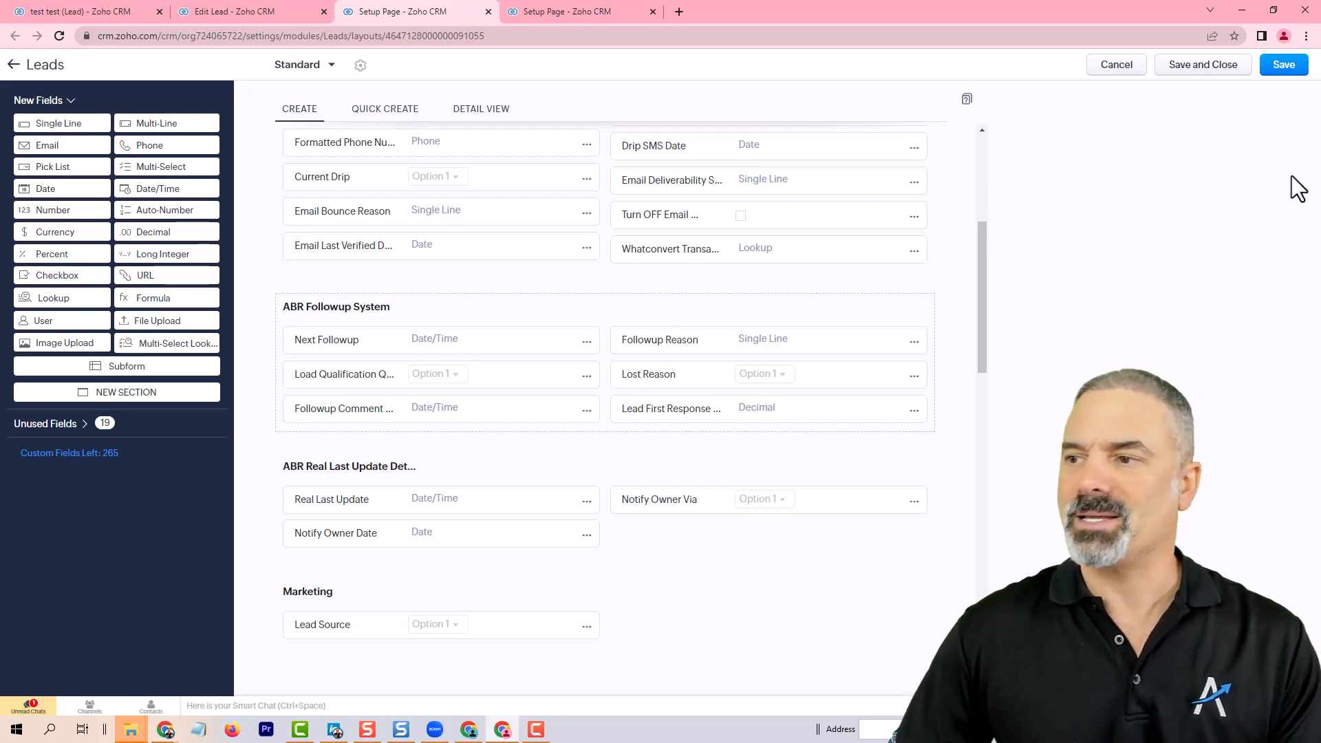
Step: Save the Leads layout and reload the test lead record to review its ABR Followup System section
left_click(1284, 65)
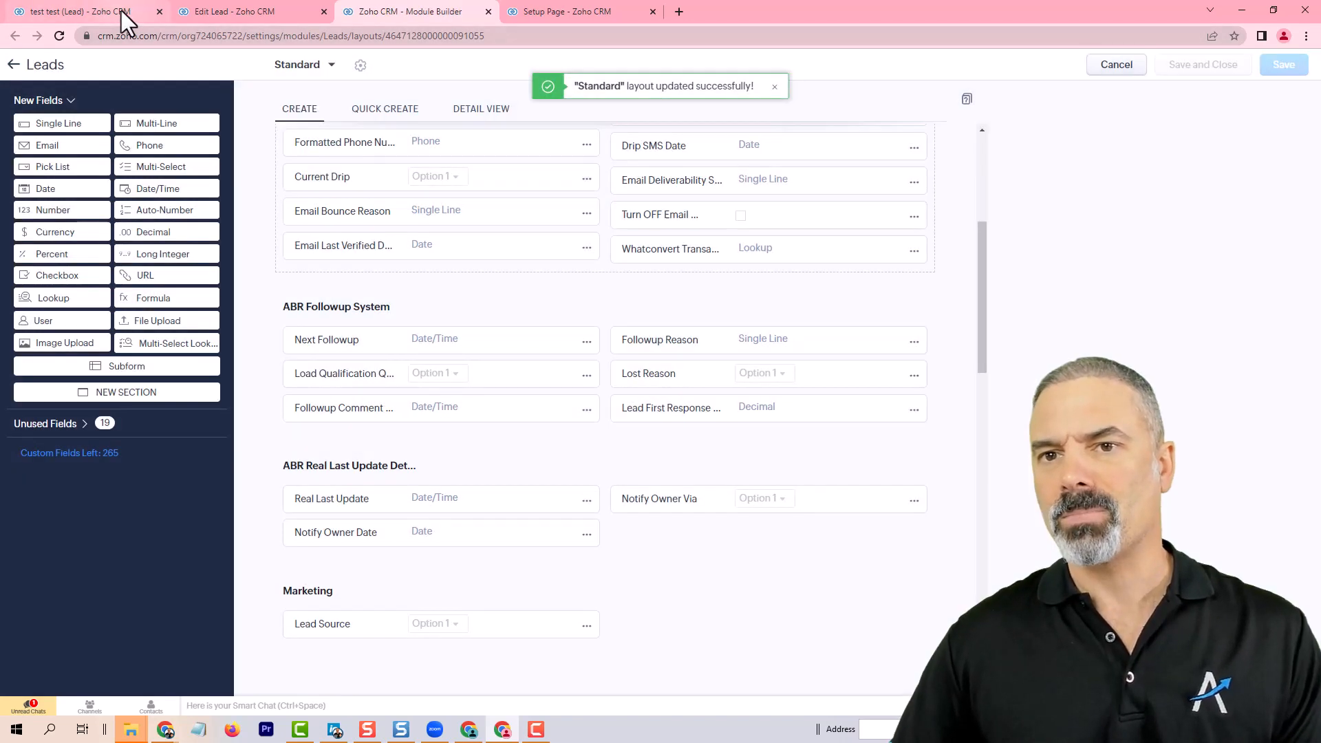
left_click(121, 10)
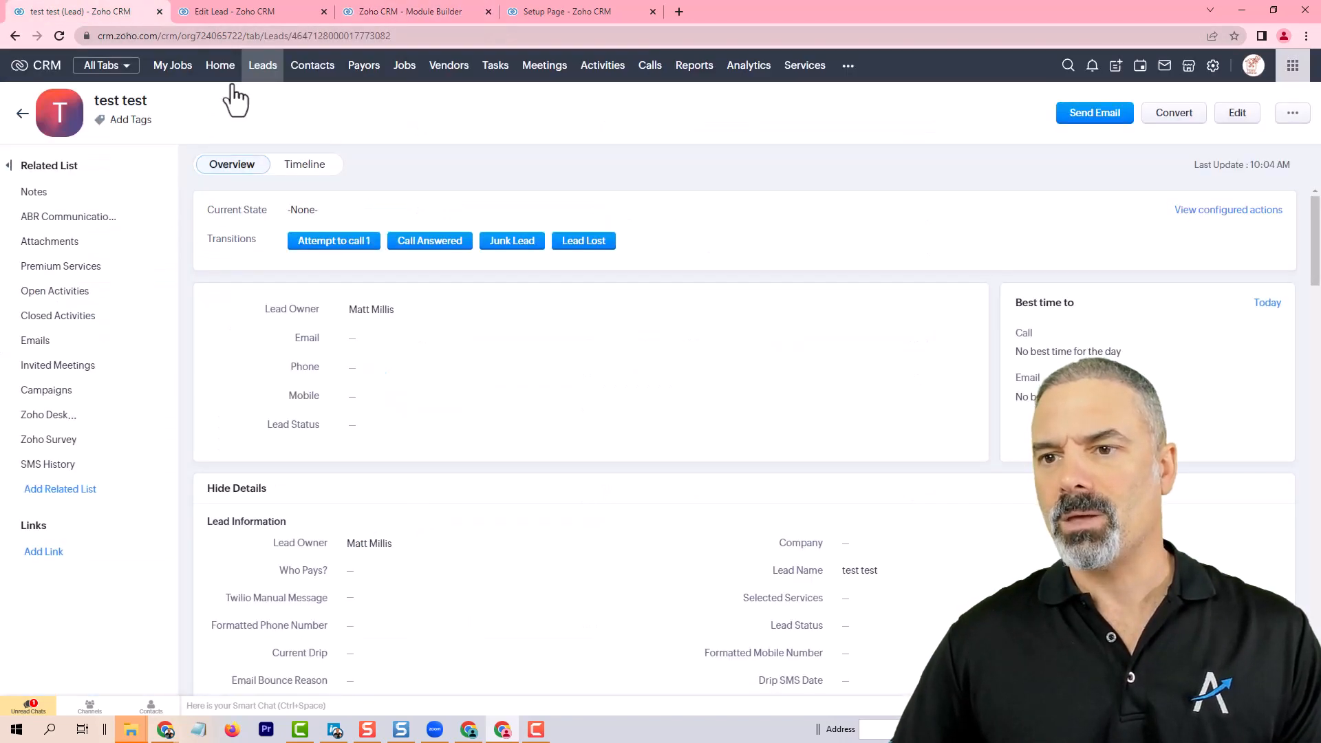
left_click(58, 34)
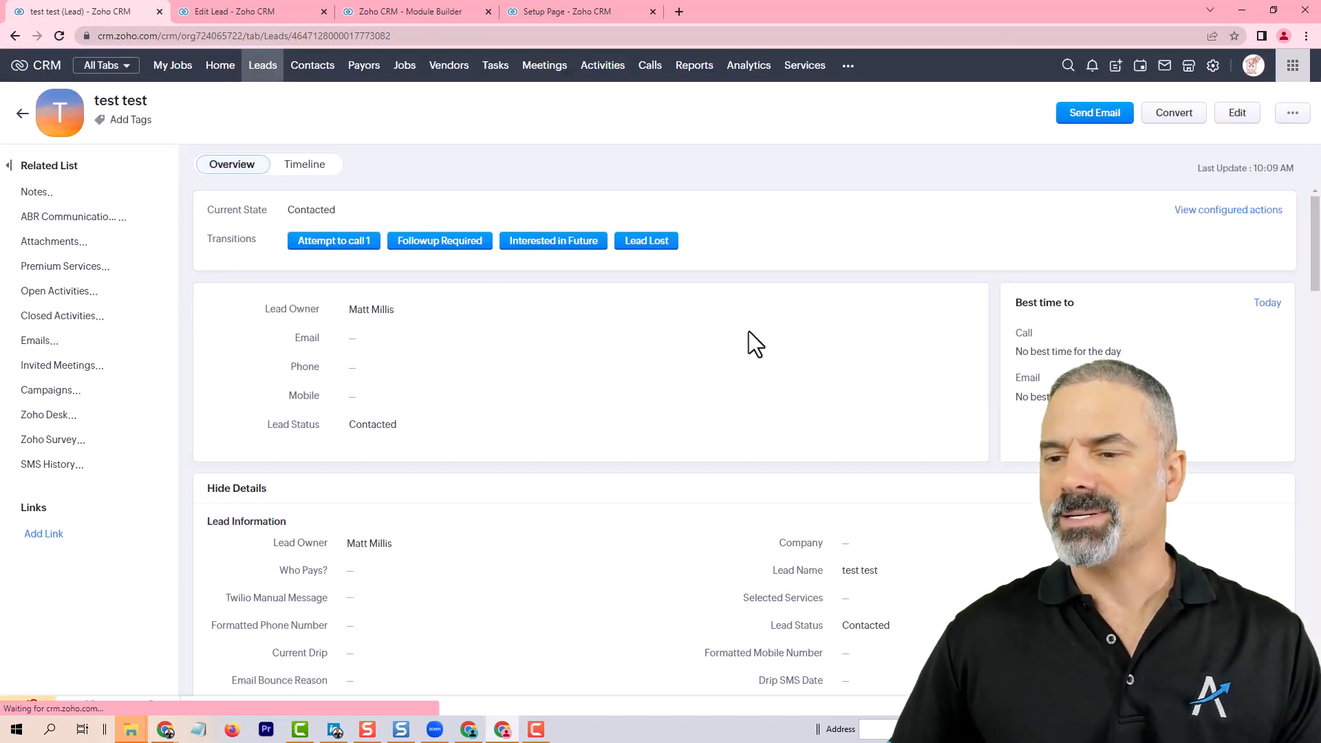
scroll(747, 345, "down", 6)
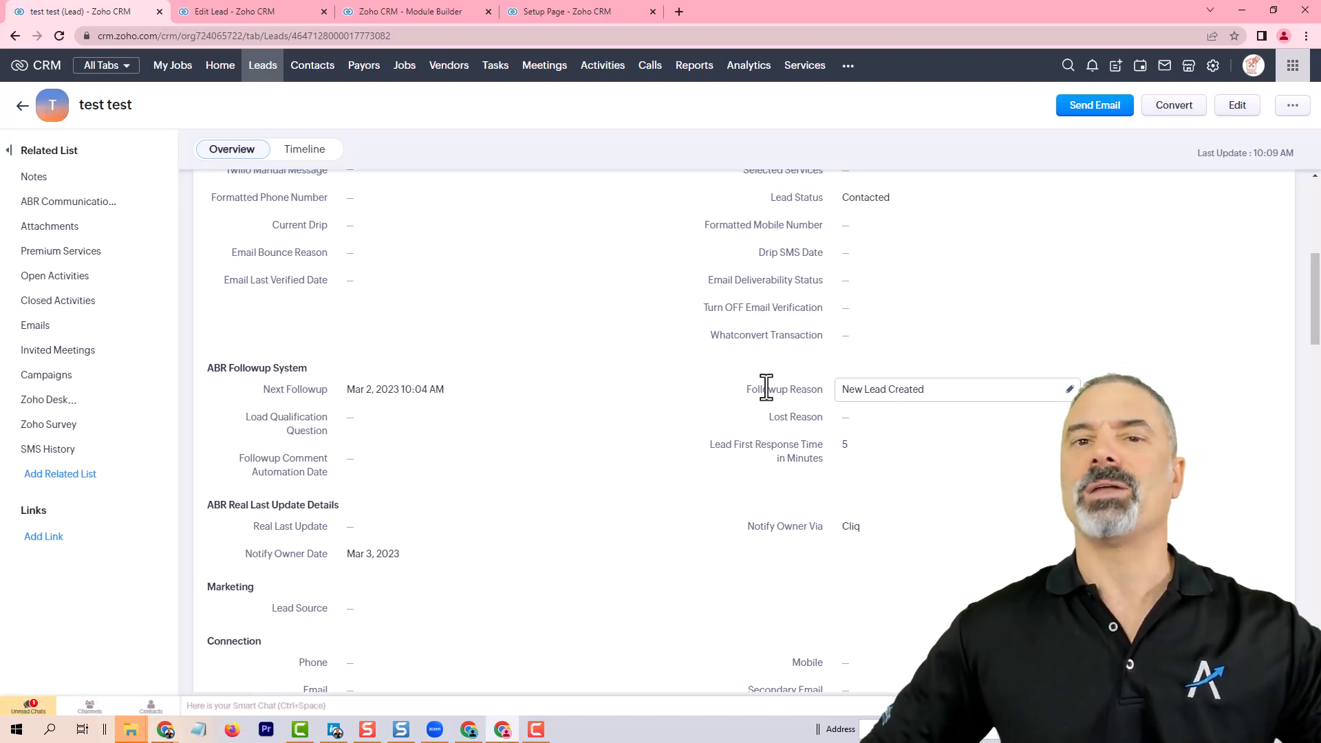
scroll(840, 457, "up", 6)
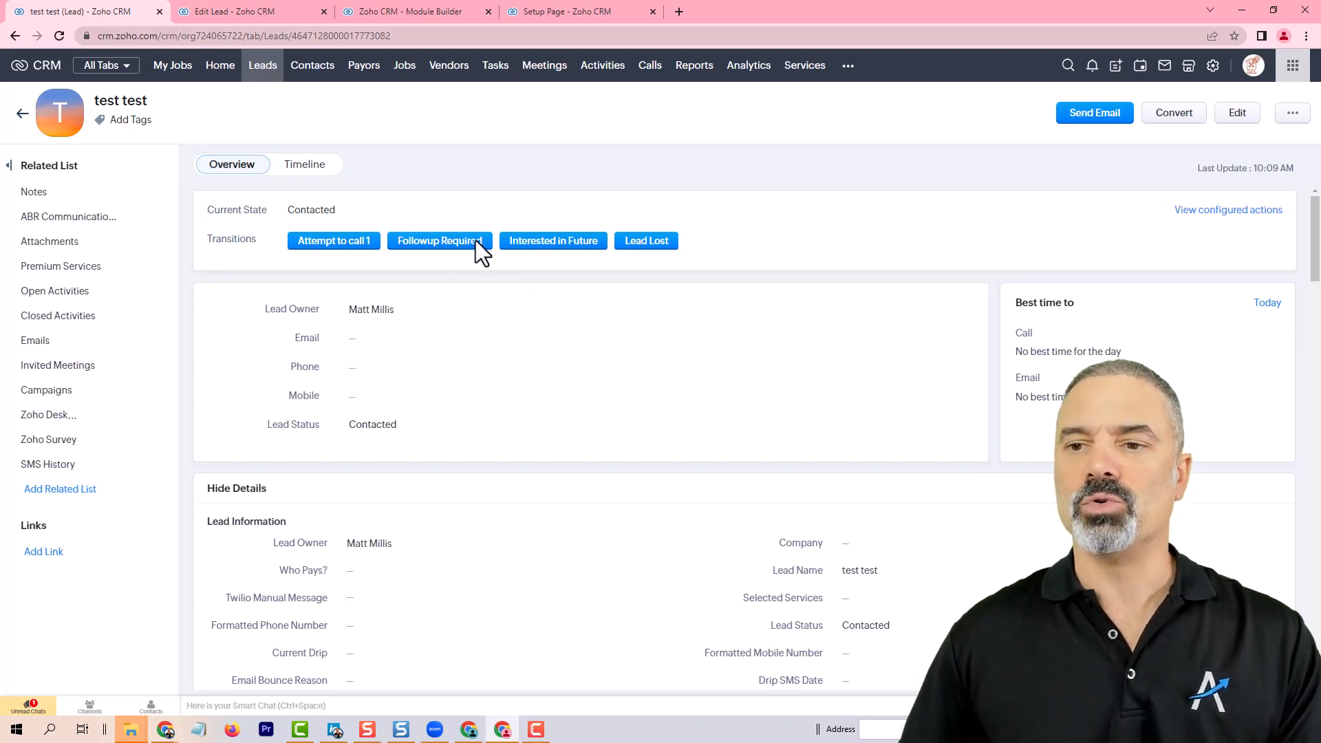
Step: Run the Followup Required transition with Next Followup Mar 3, 2023 and a followup reason about a great call needing pricing discussion
left_click(437, 241)
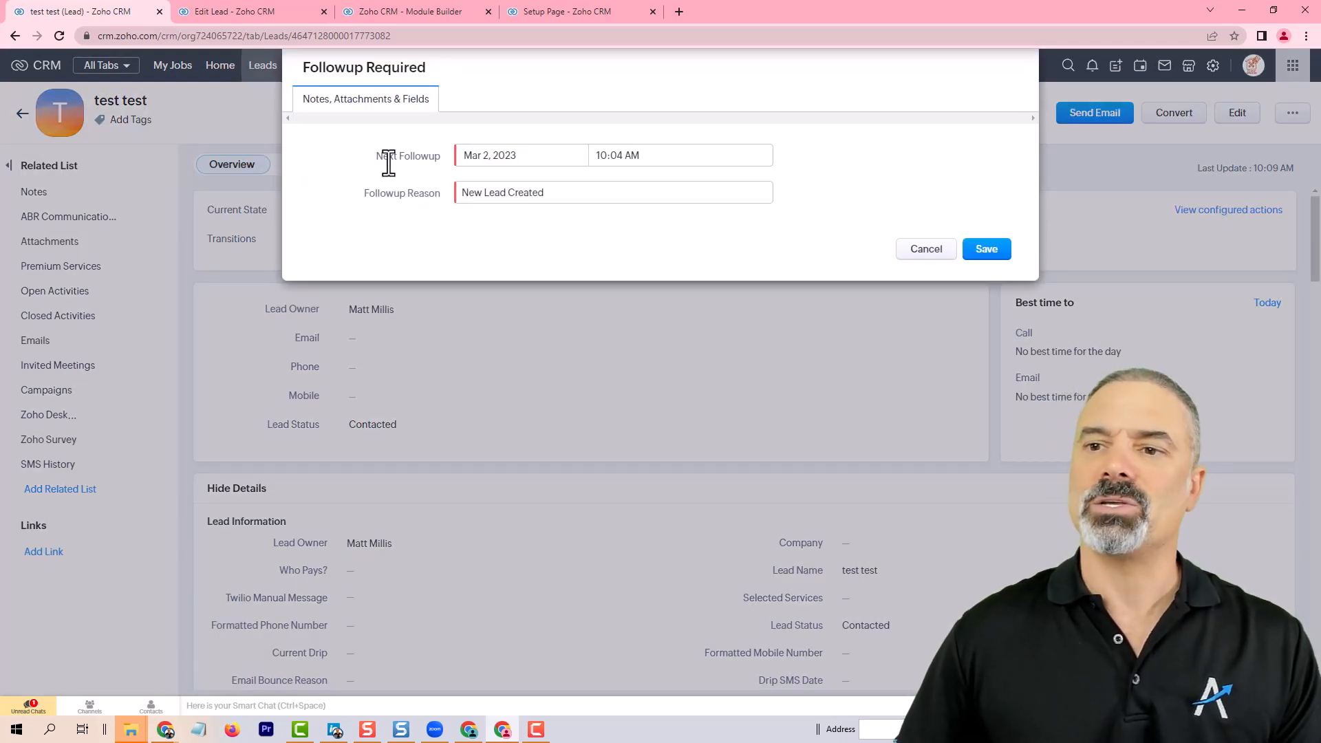
left_click_drag(392, 155, 441, 160)
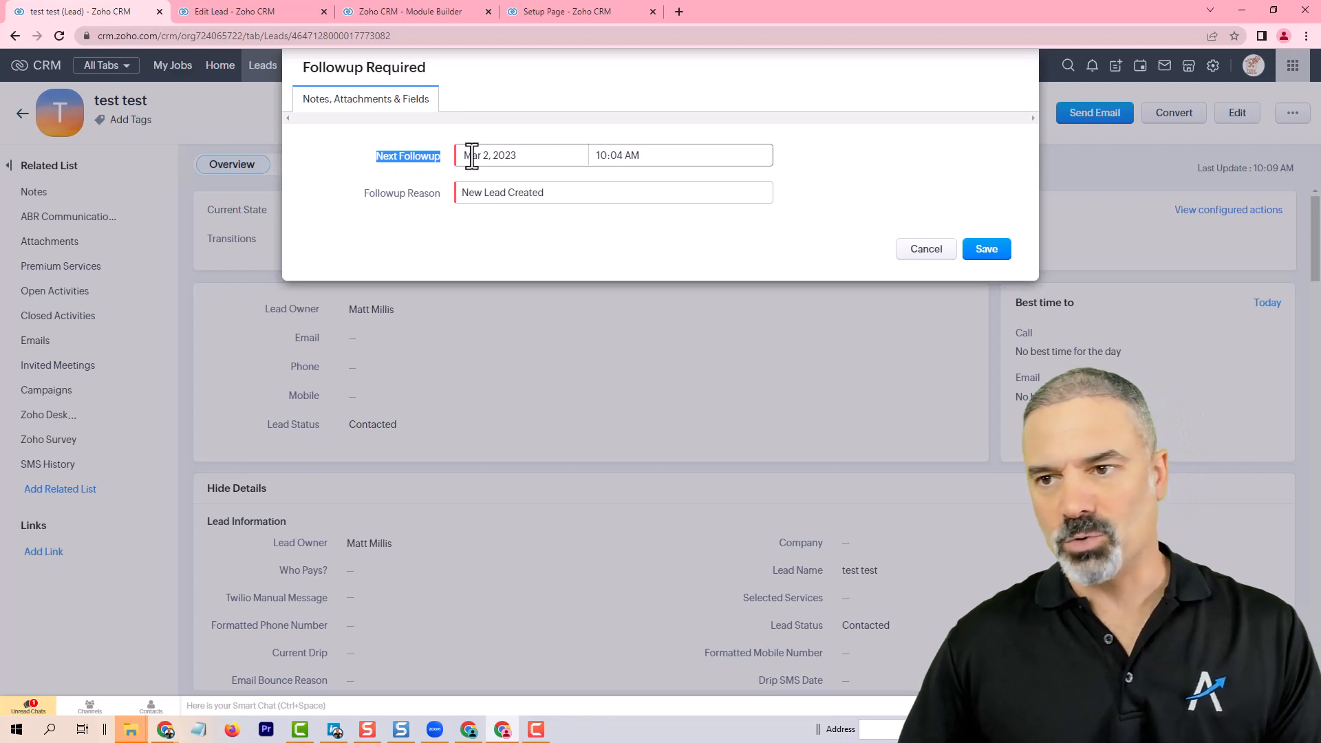
left_click(470, 156)
left_click(578, 227)
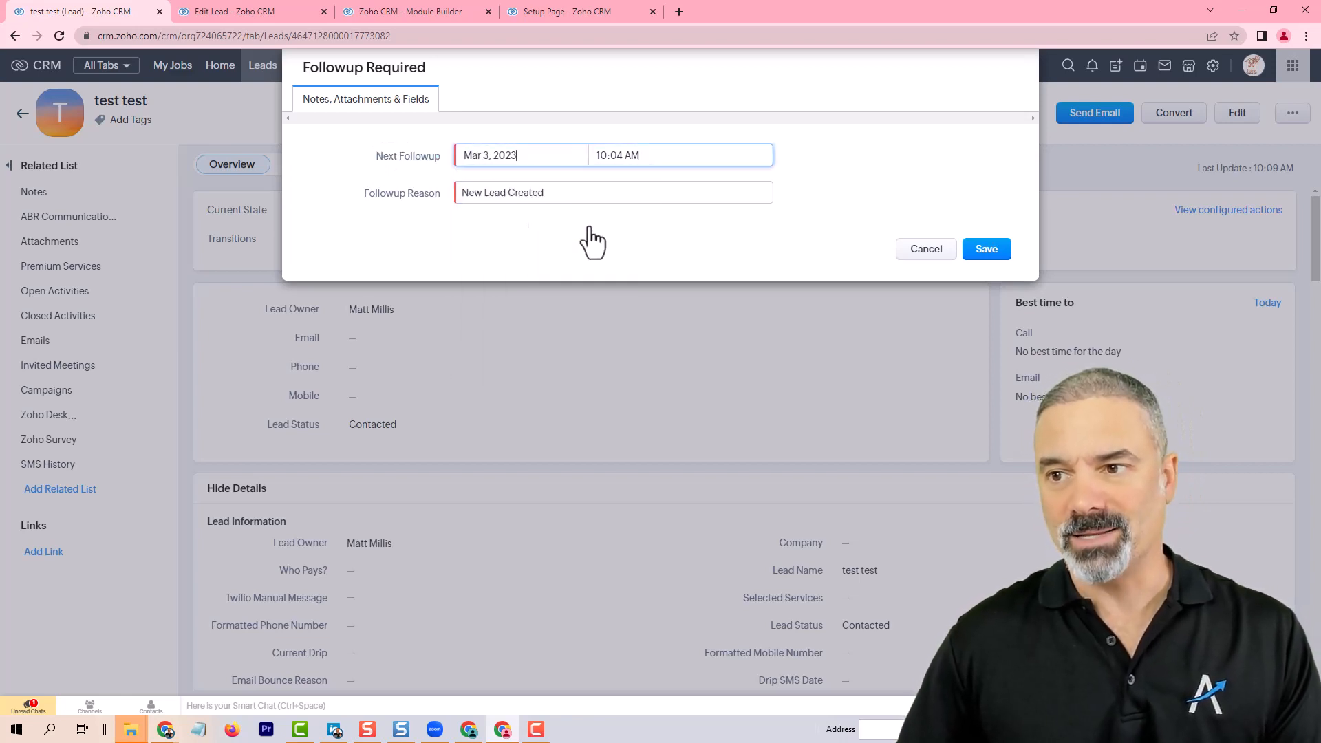
left_click_drag(555, 205, 520, 205)
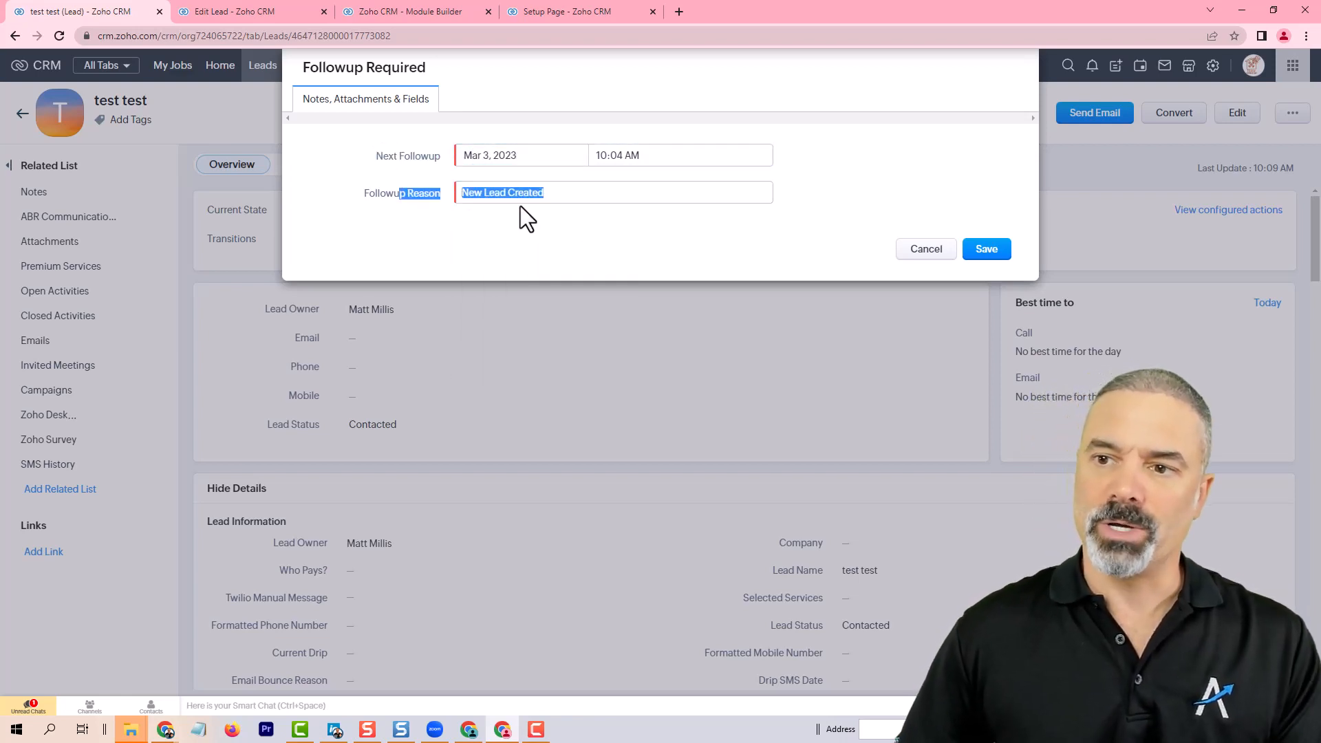
triple_click(549, 194)
type("G")
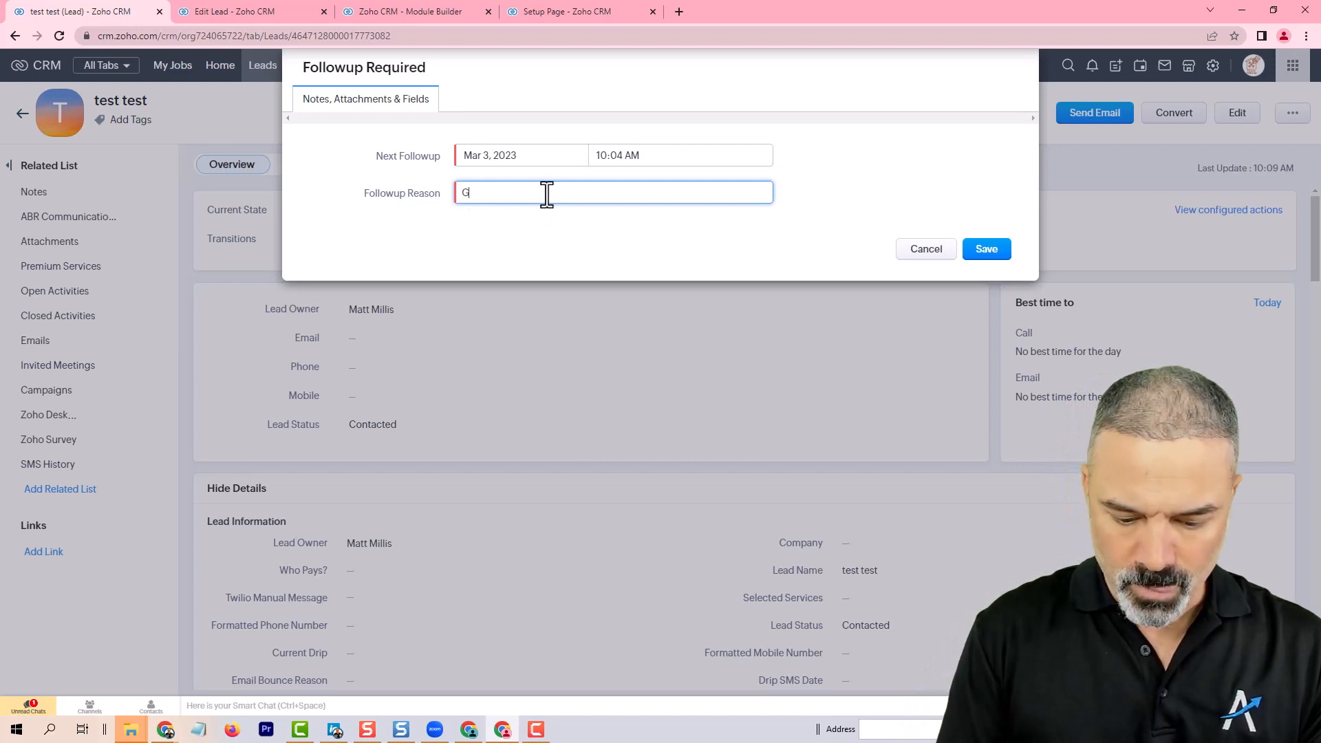
type("reat call with L")
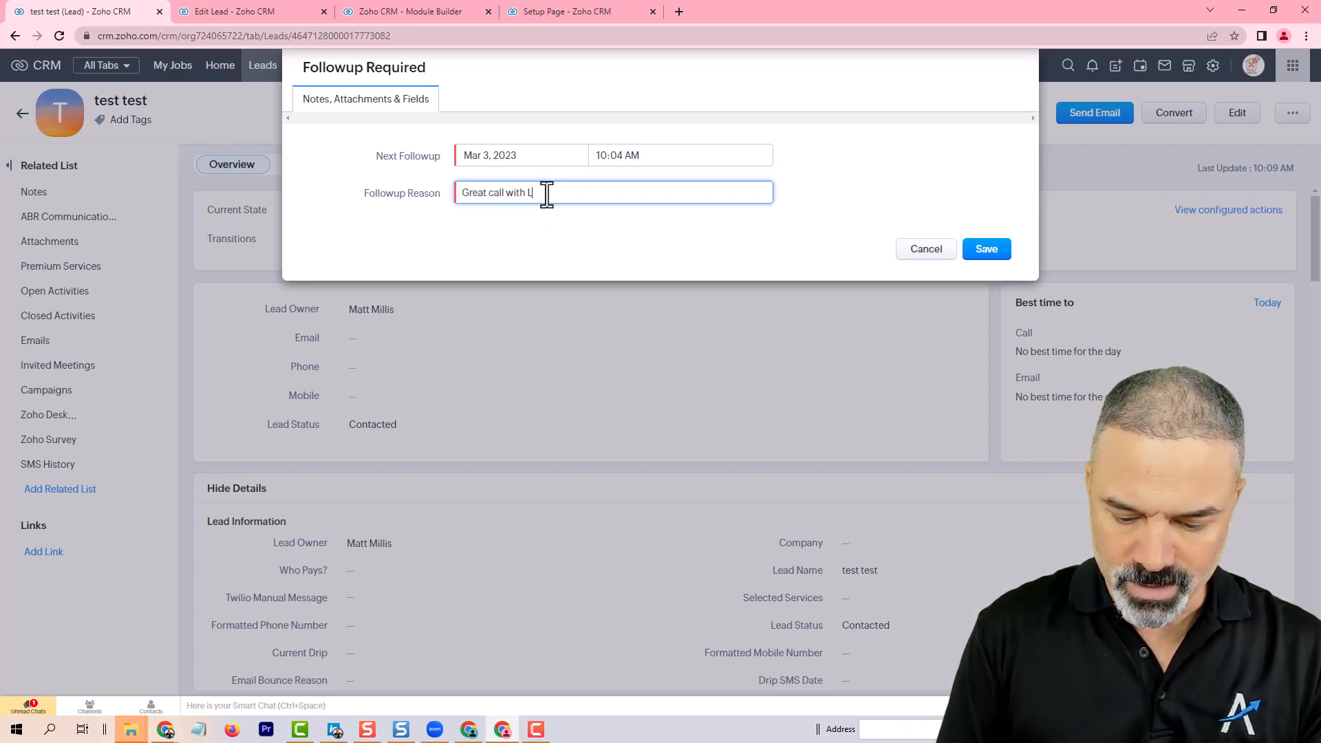
type("ion. Need t")
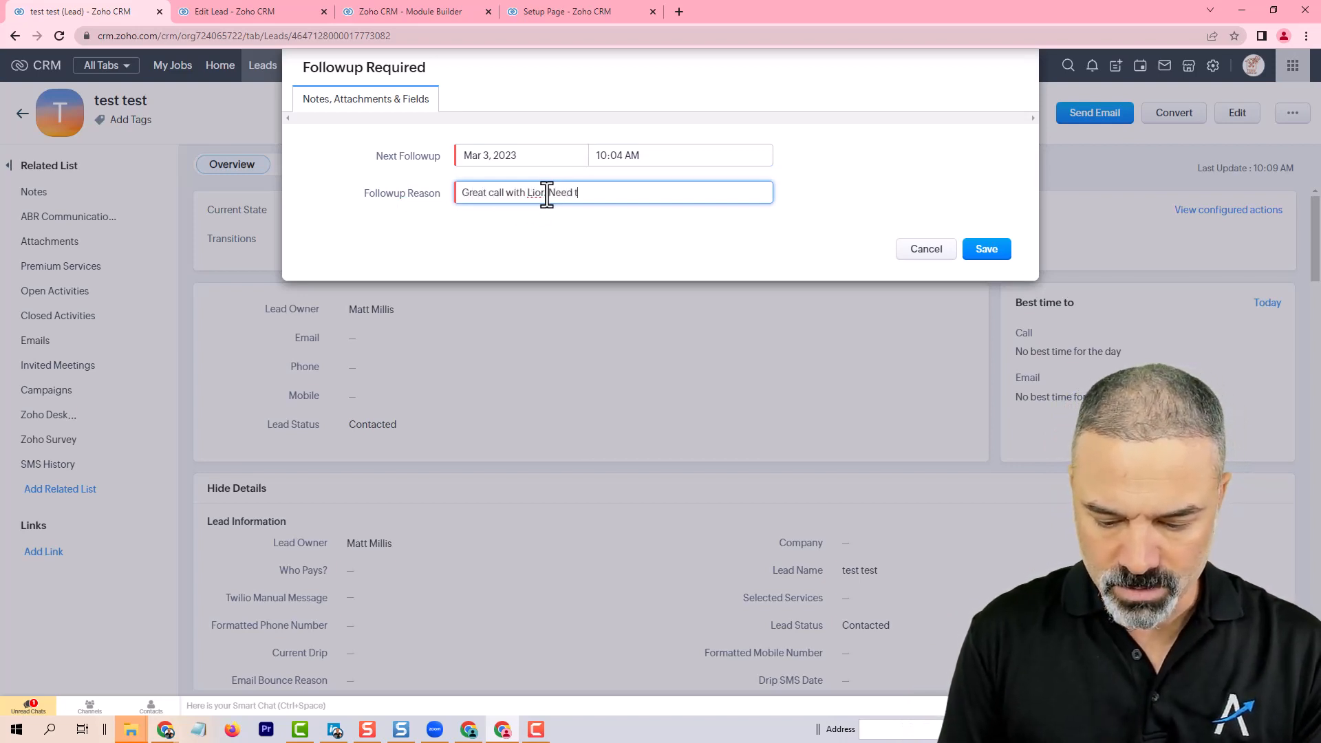
type("o discuss pricing")
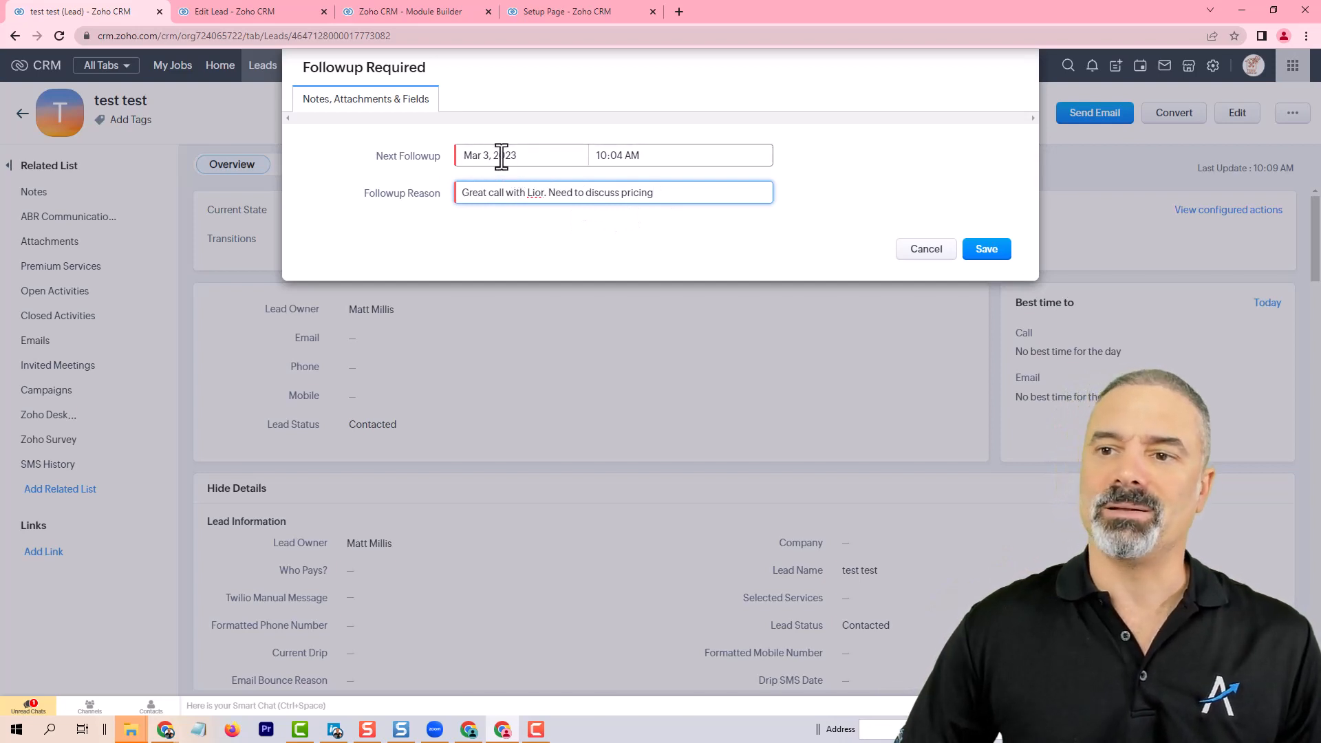
left_click(988, 249)
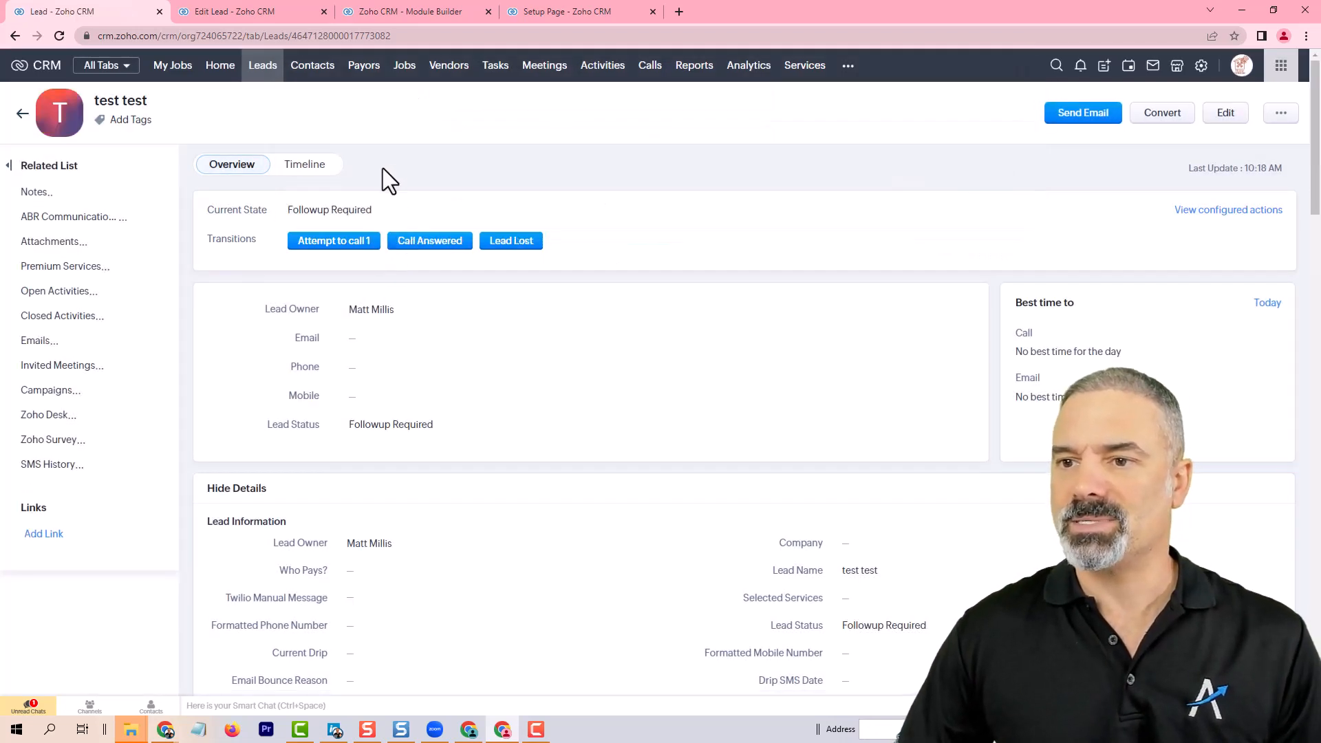
Step: From the Leads list, start a new custom view and name it ABR My Followups
left_click(263, 71)
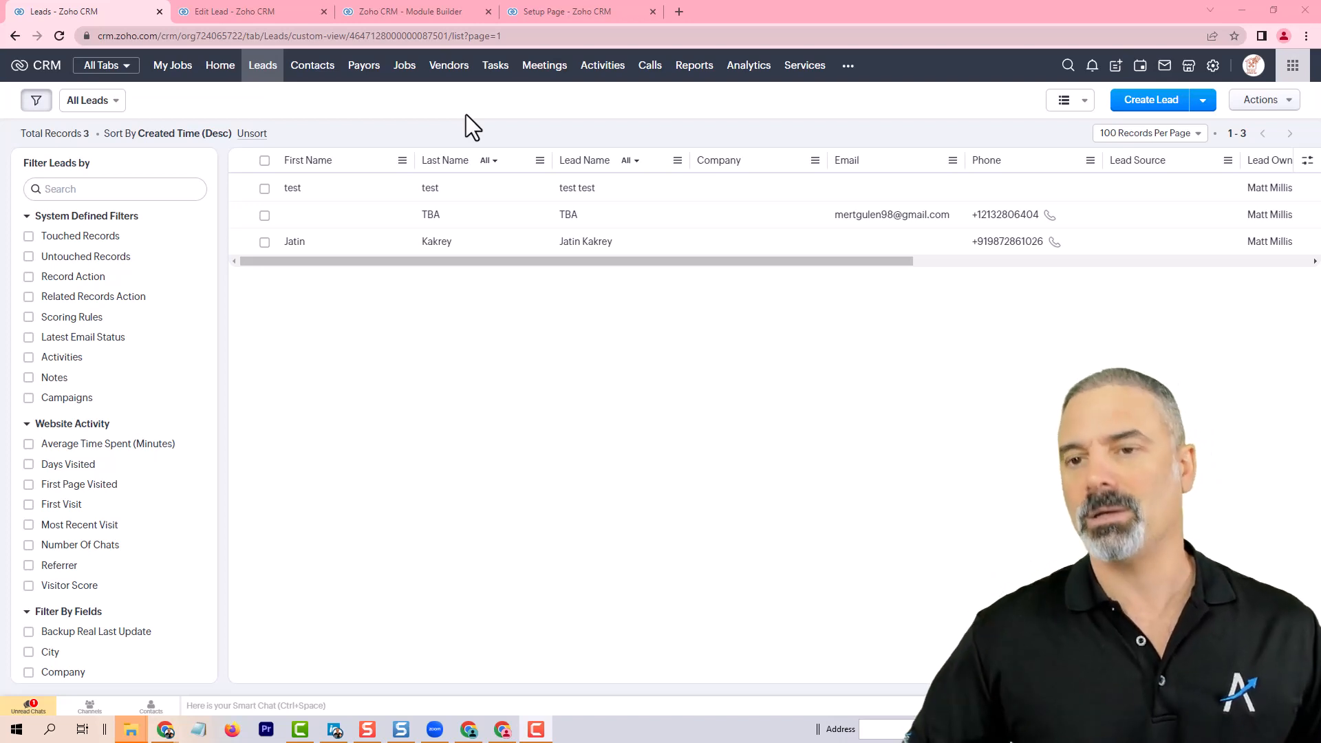
left_click(266, 77)
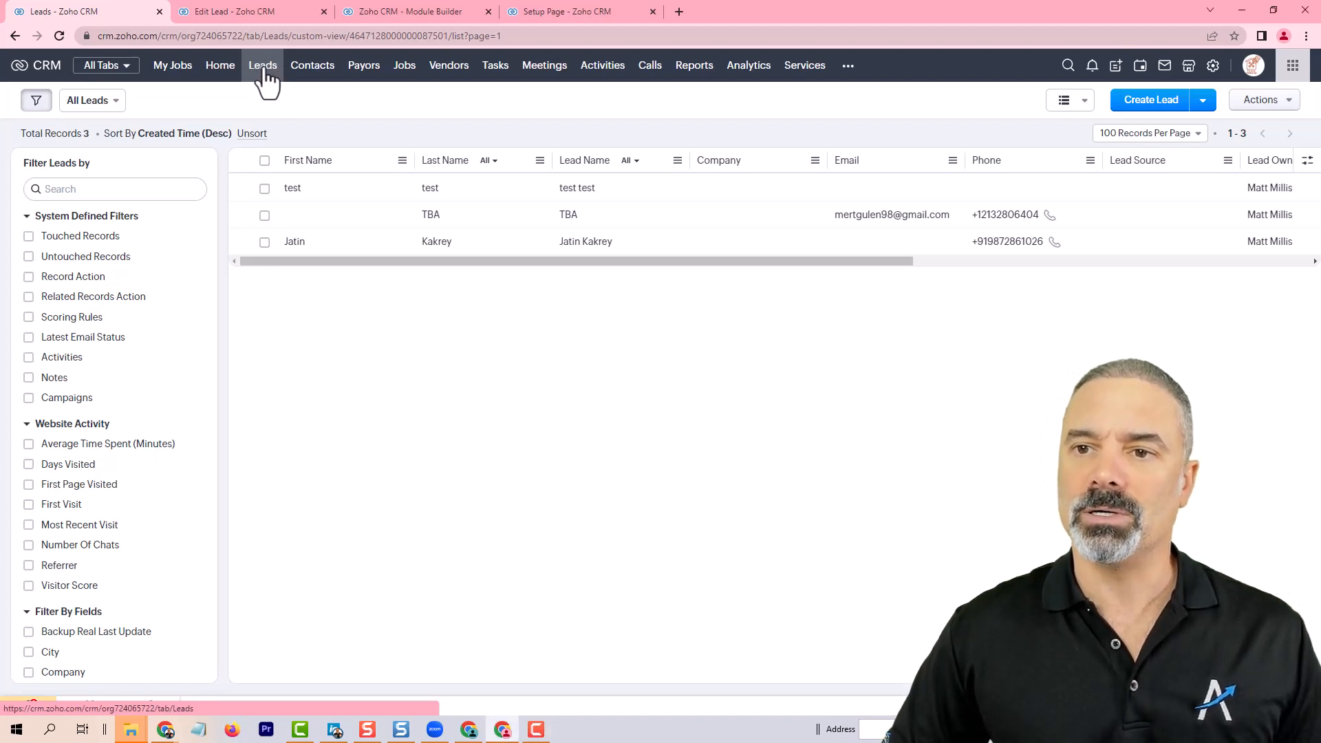
left_click(114, 102)
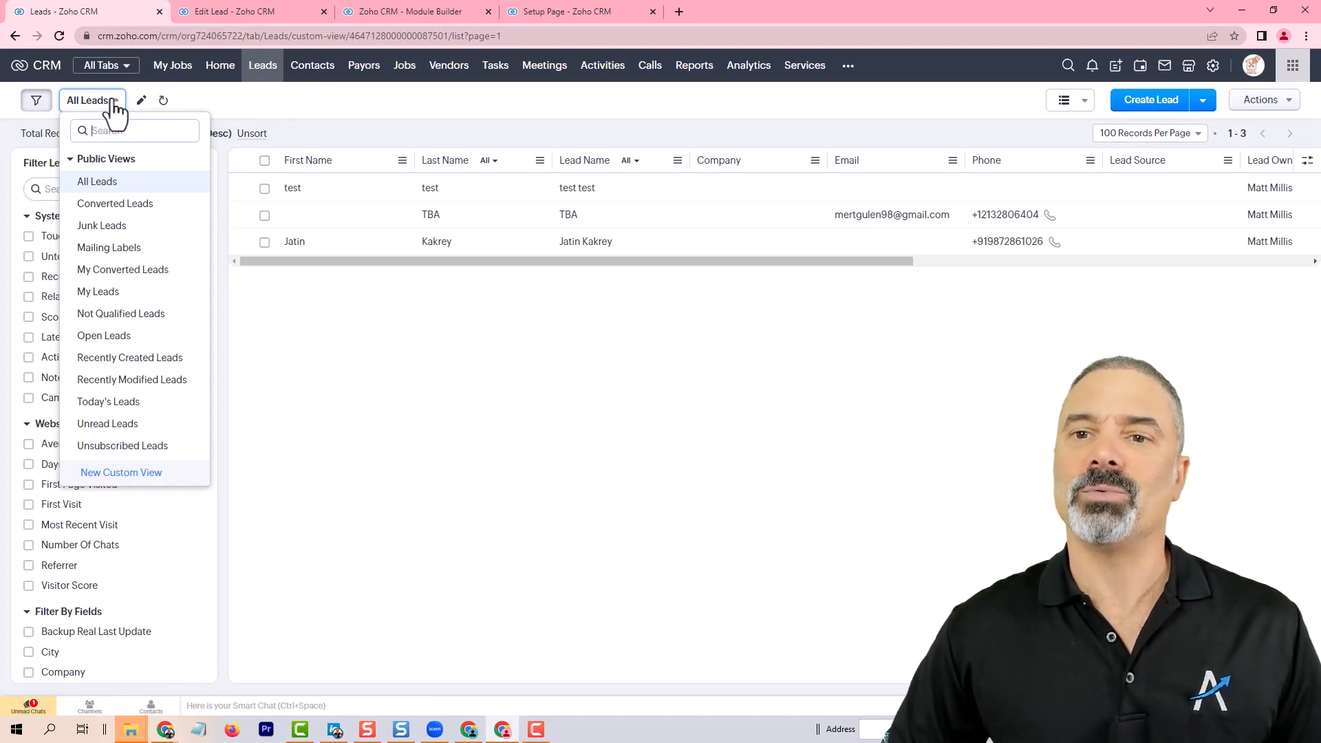
left_click(134, 486)
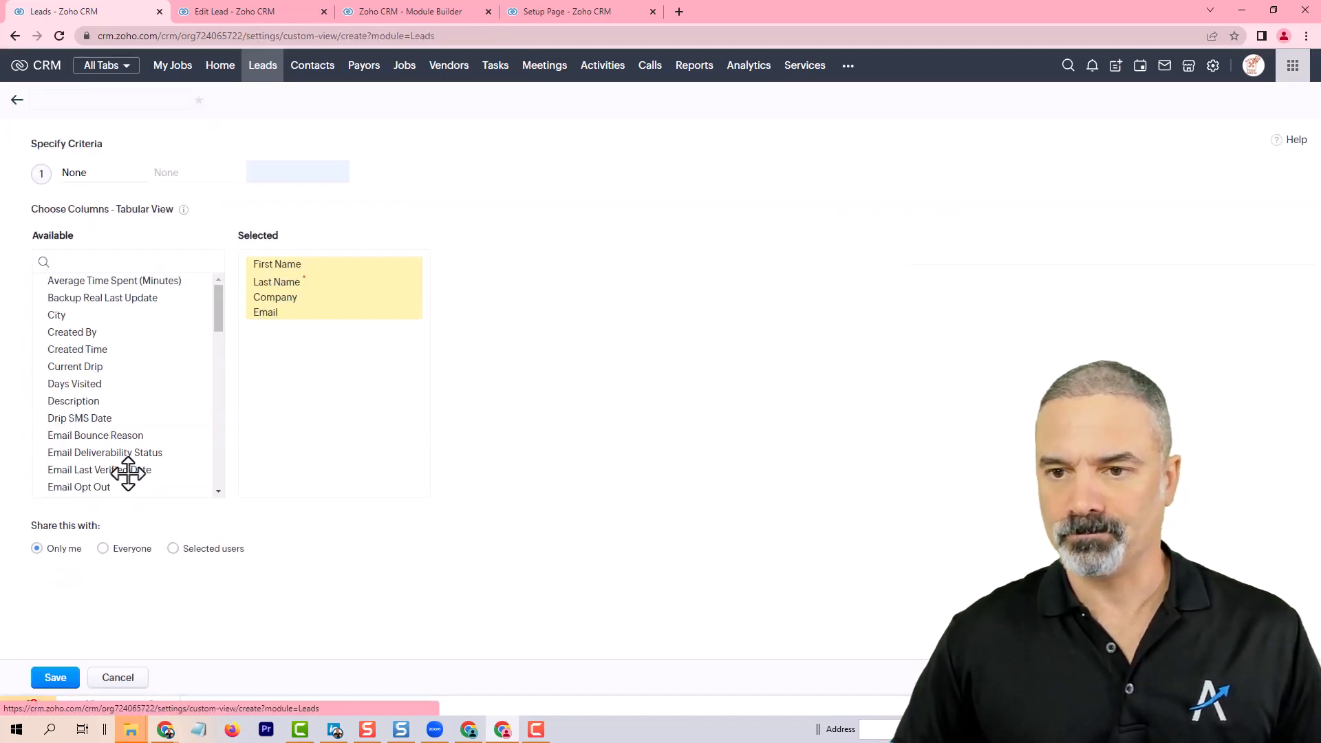
type("ABR")
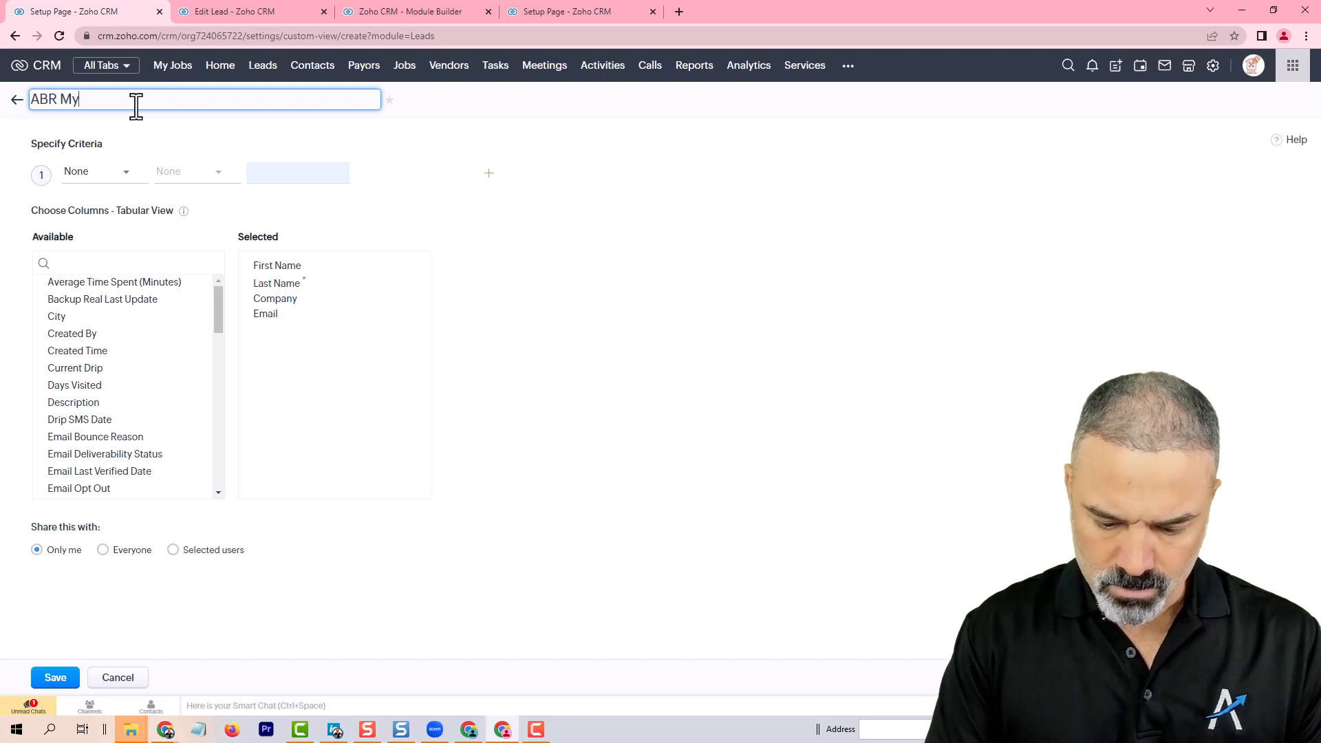
type("My Follo")
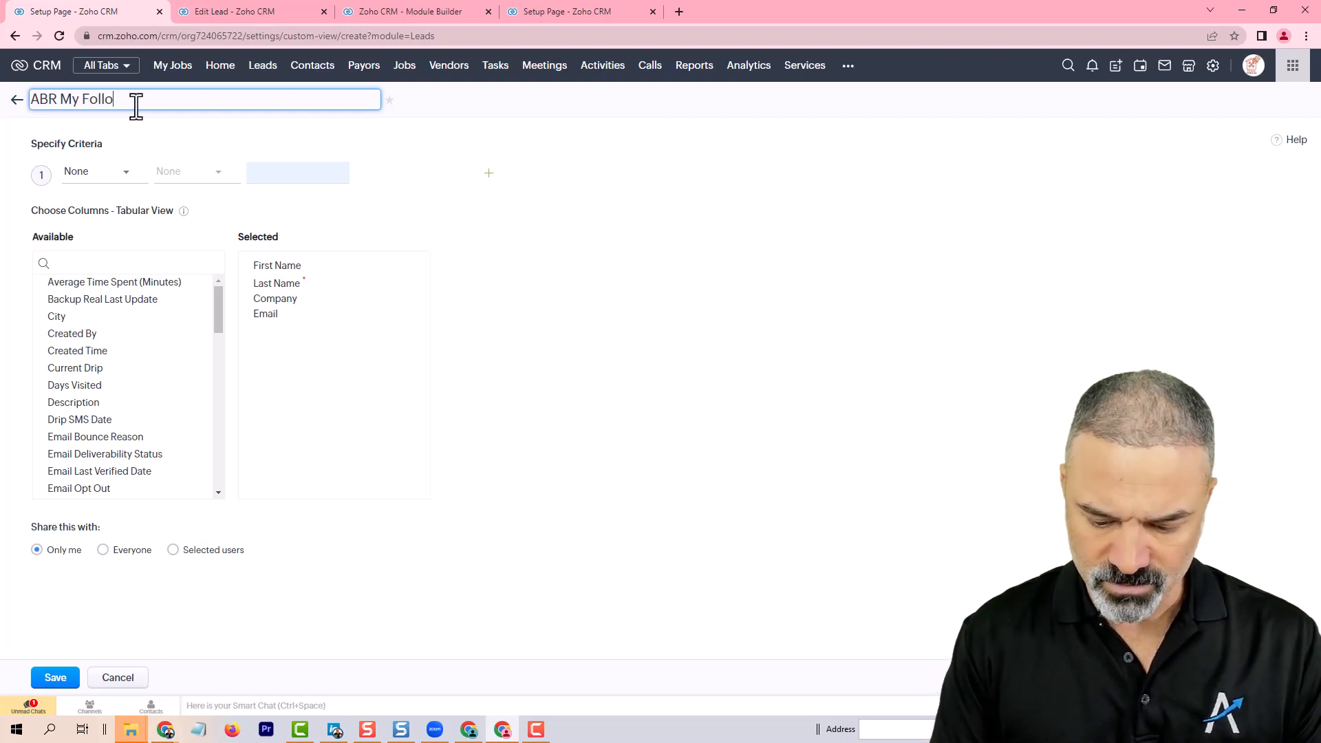
type("wups")
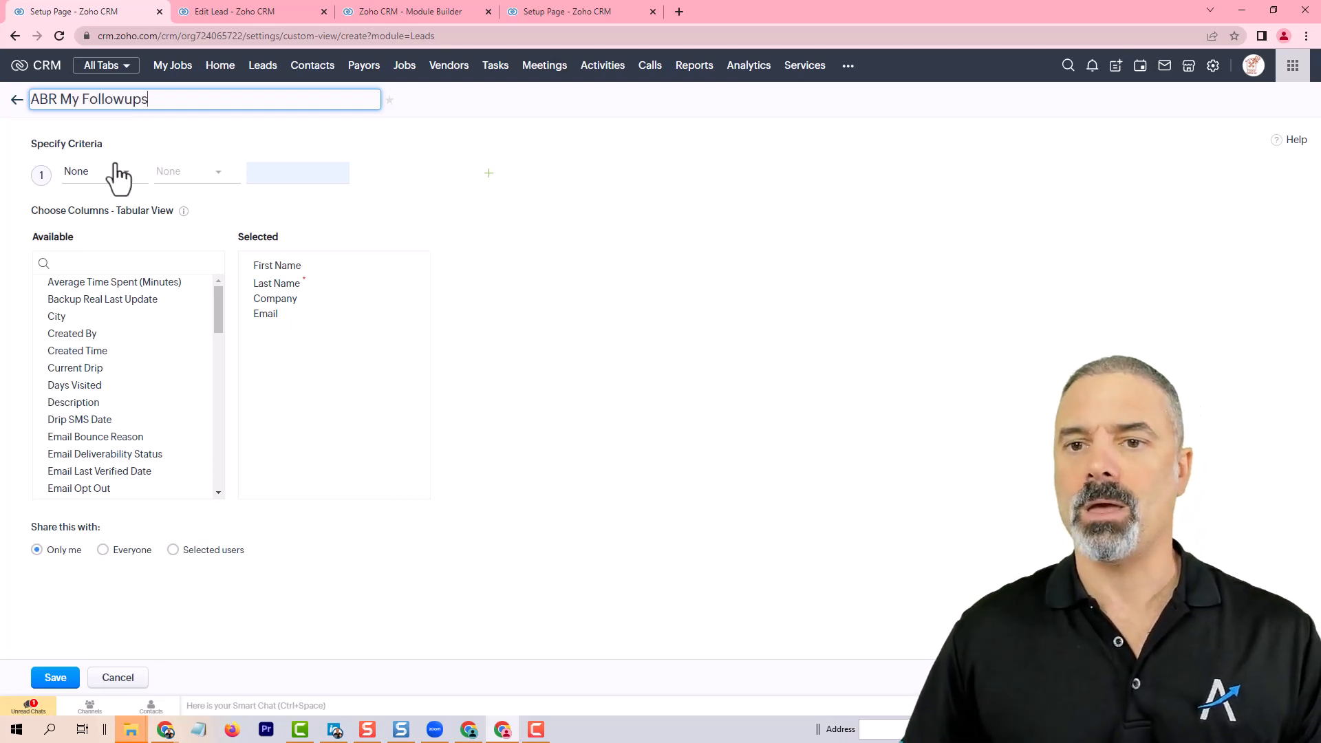
Step: Set the first view criterion to Next Followup is Today
left_click(82, 182)
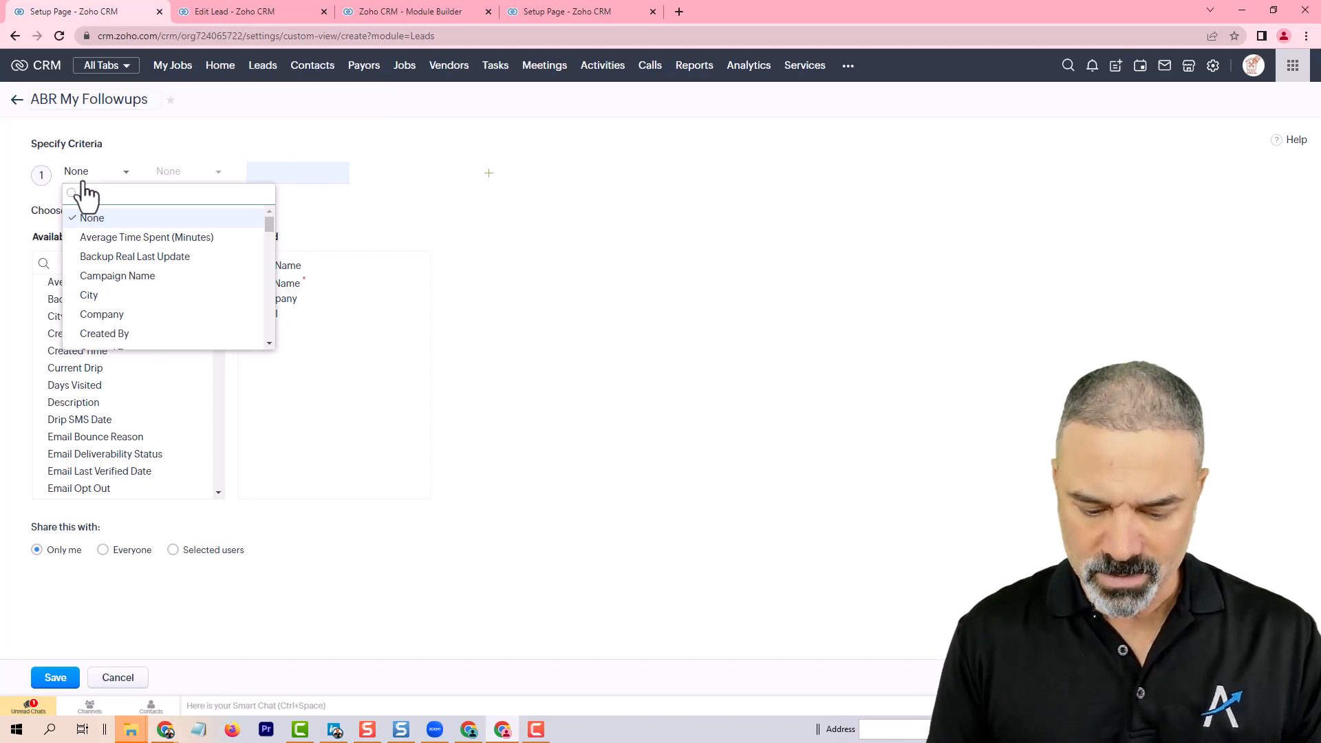
type("foll")
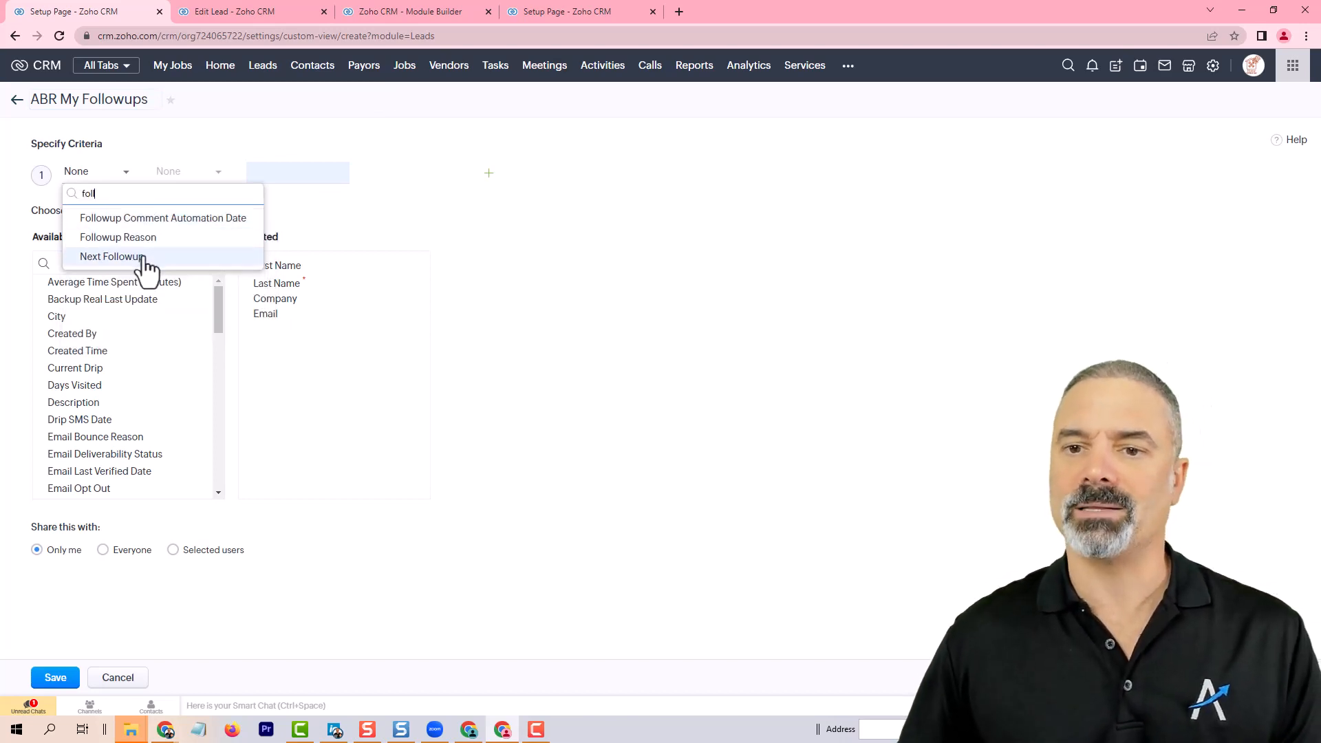
left_click(145, 257)
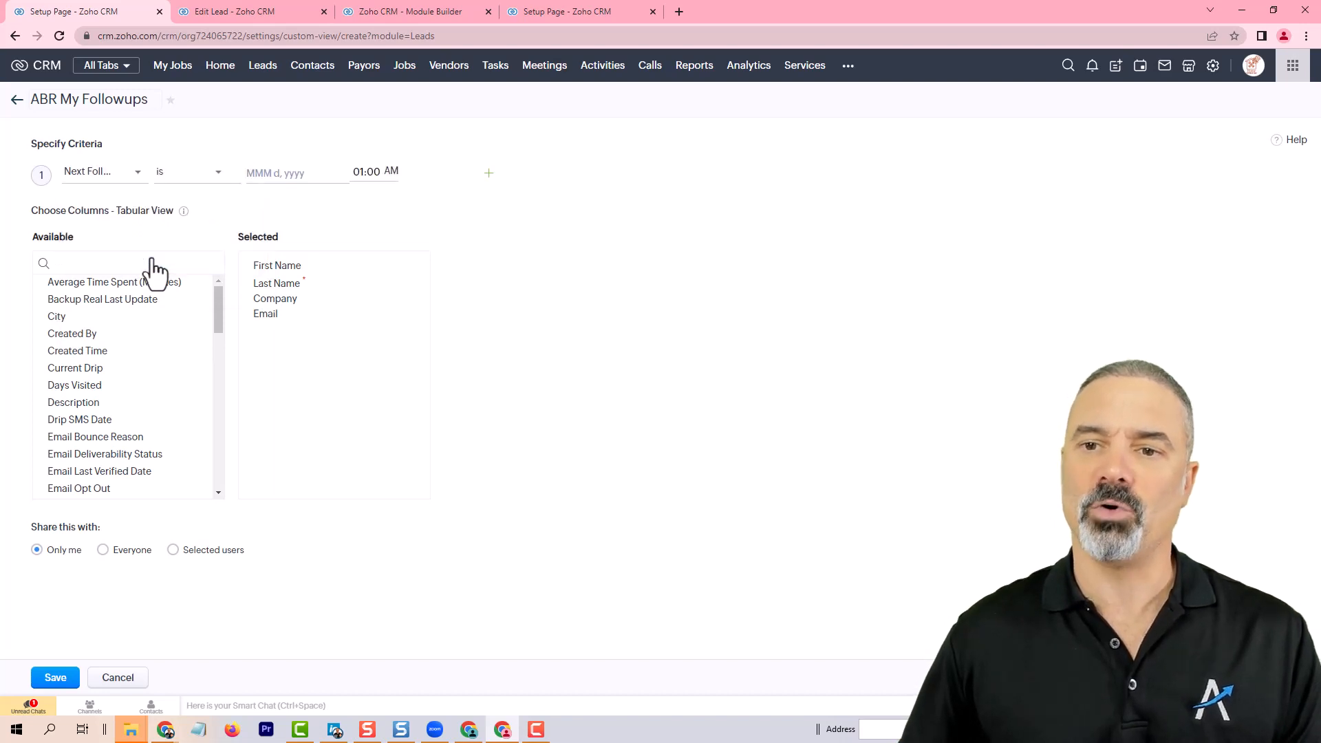
left_click(177, 181)
type("to")
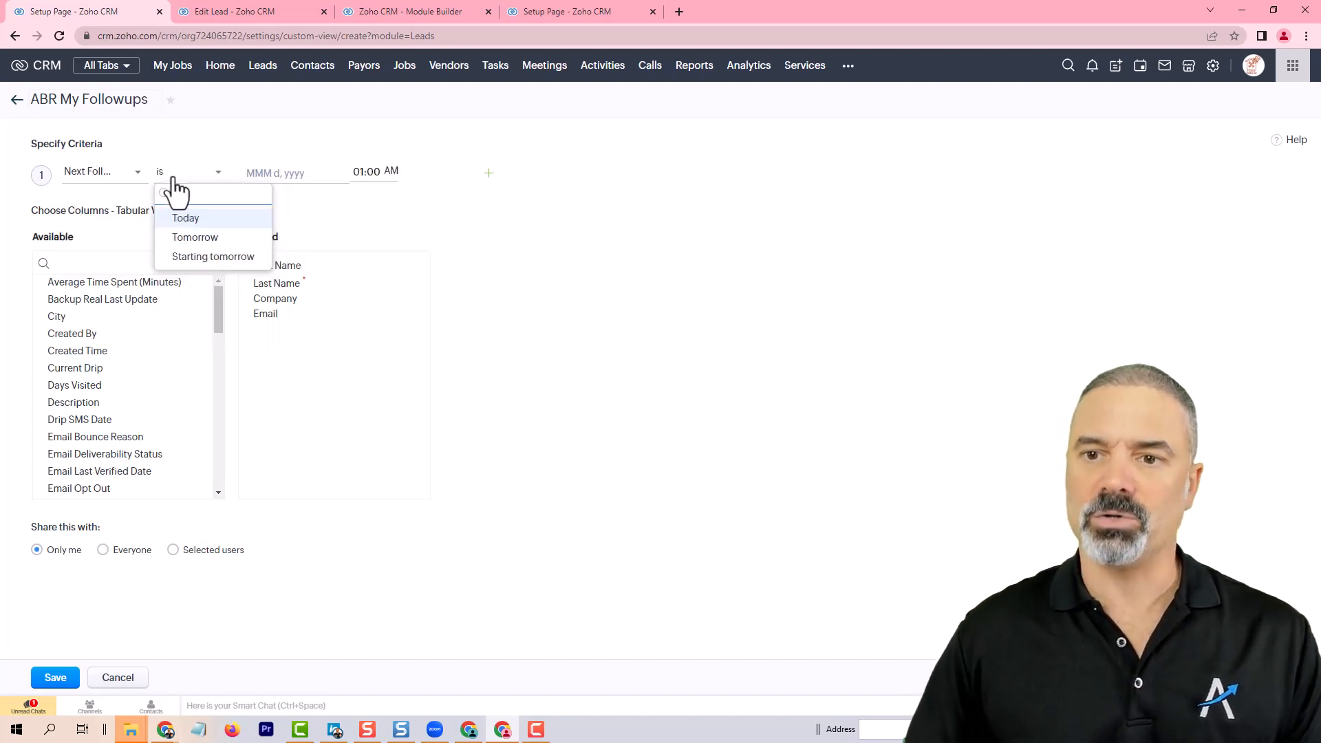
left_click(206, 225)
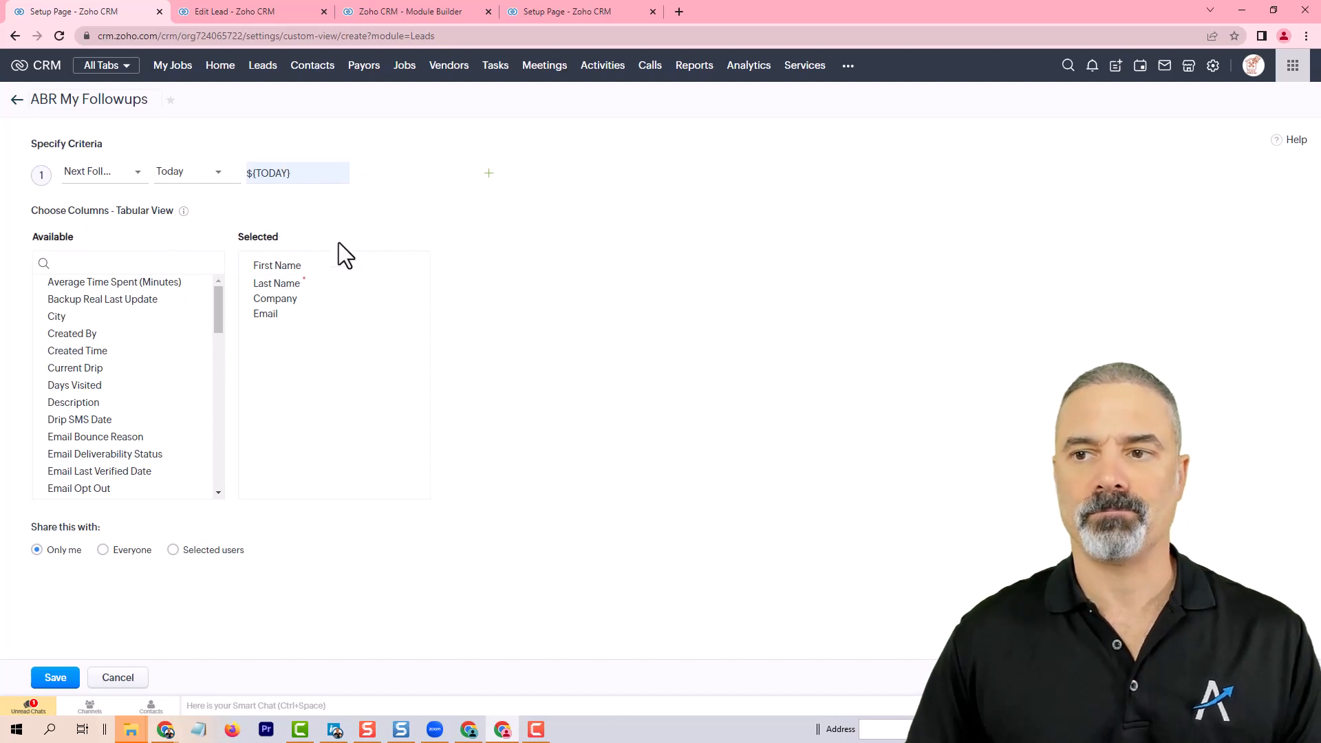
Step: Add a second criterion Next Followup is Till Yesterday and join it to the first with OR
left_click(489, 173)
left_click(89, 219)
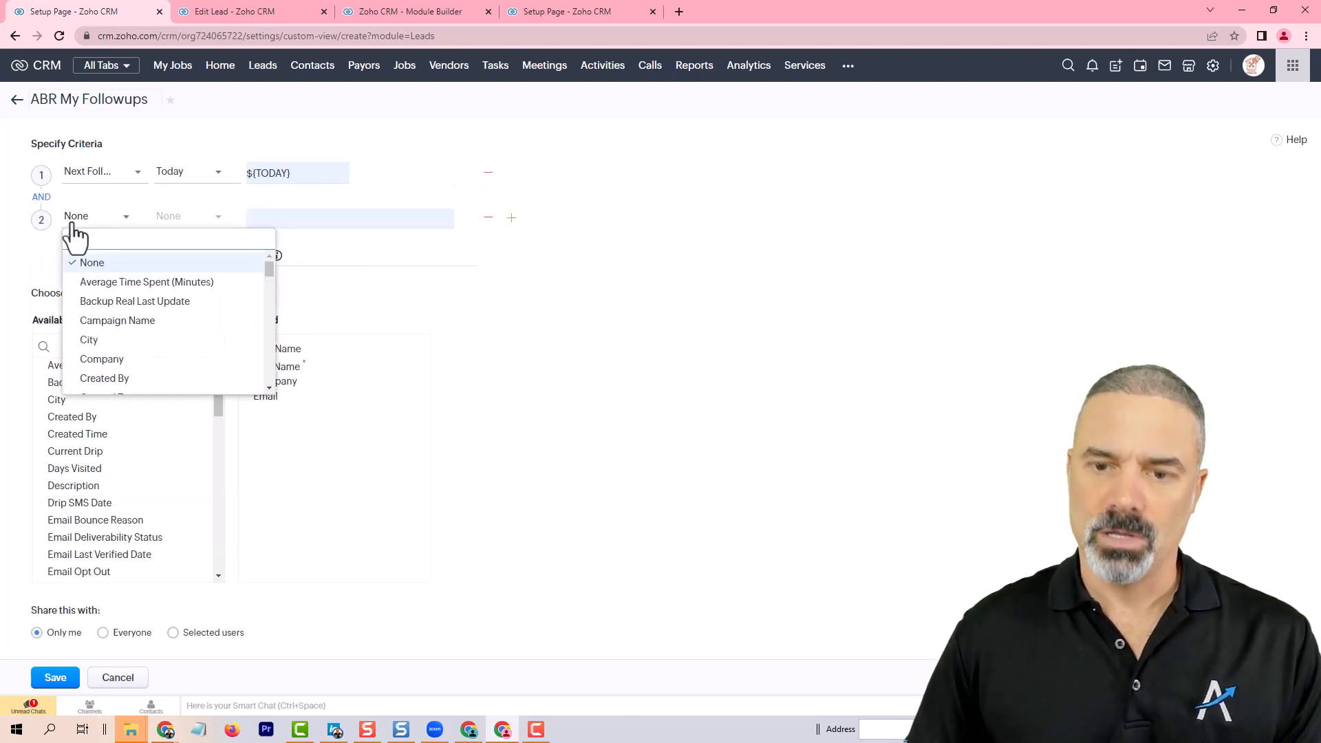
type("next")
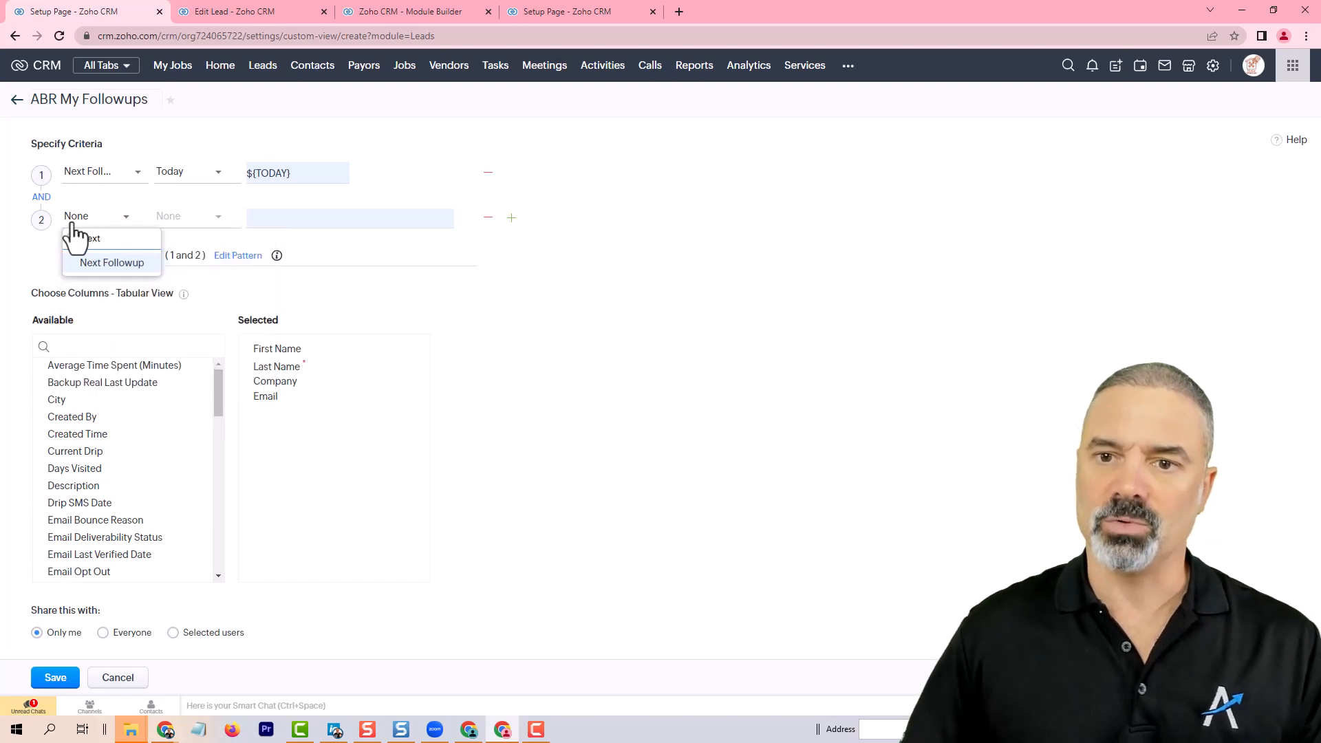
left_click(116, 263)
left_click(164, 231)
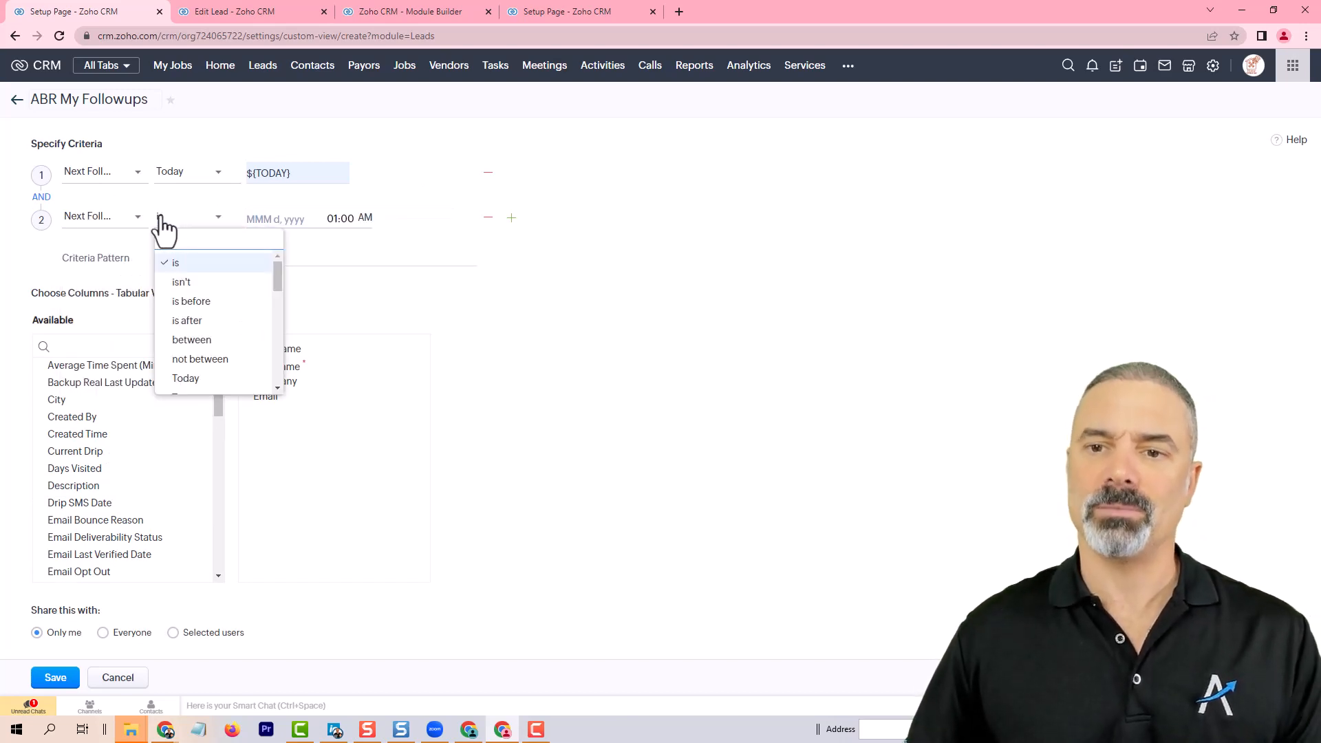
type("till")
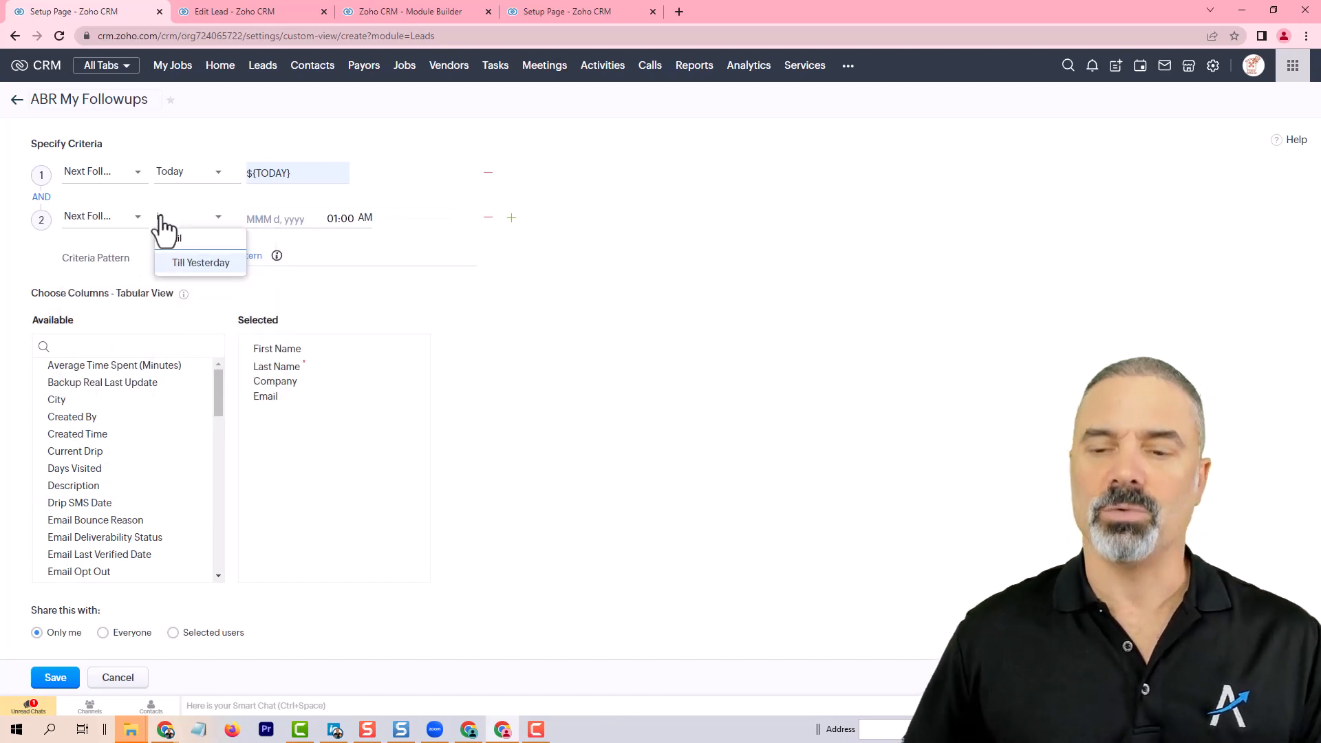
left_click(207, 267)
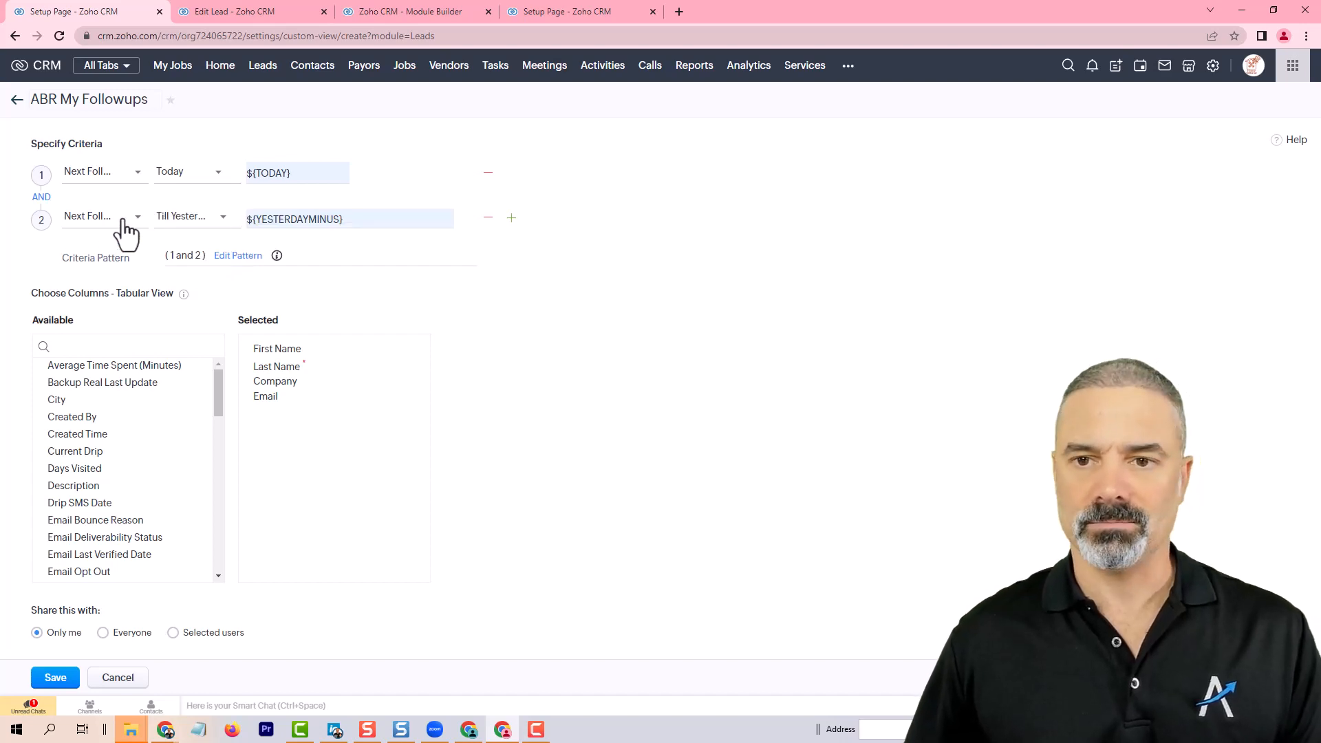
left_click(42, 197)
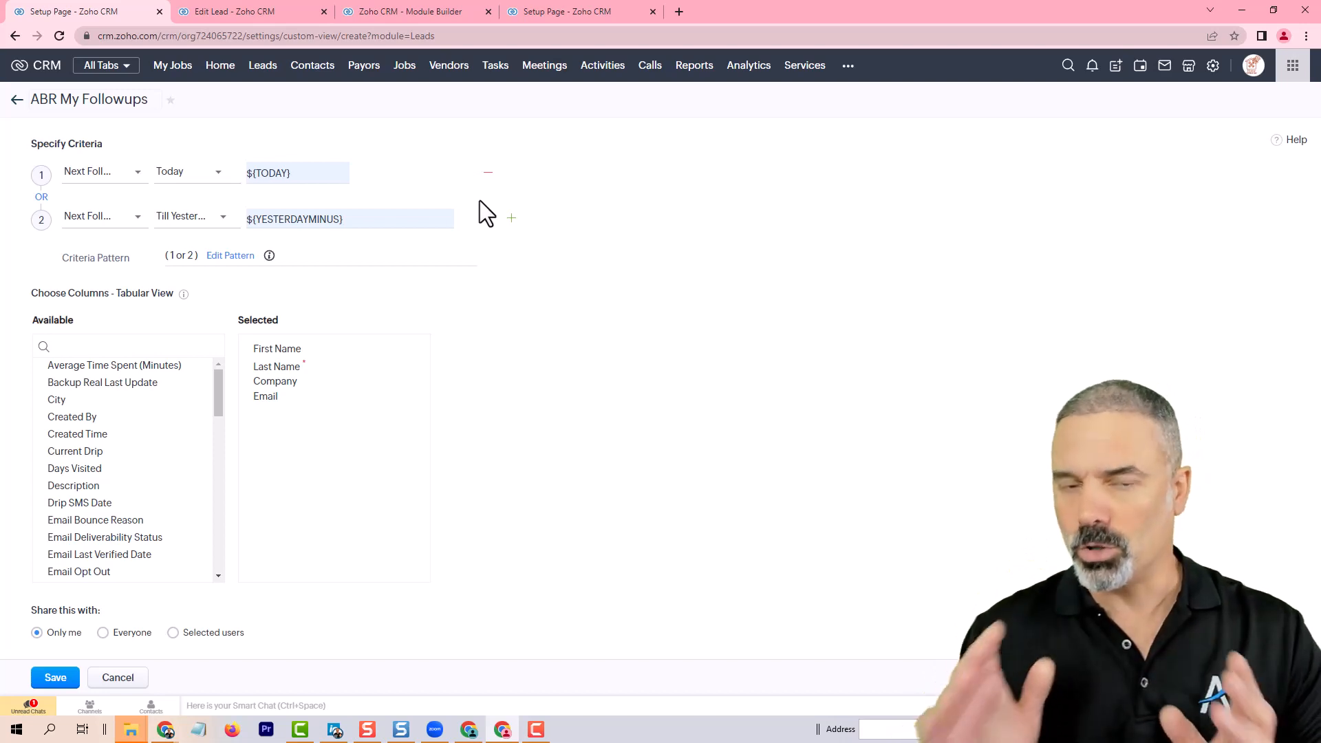
Step: Add a third criterion Lead Status isn't Lost Lead or Junk Lead, joined with AND
left_click(512, 218)
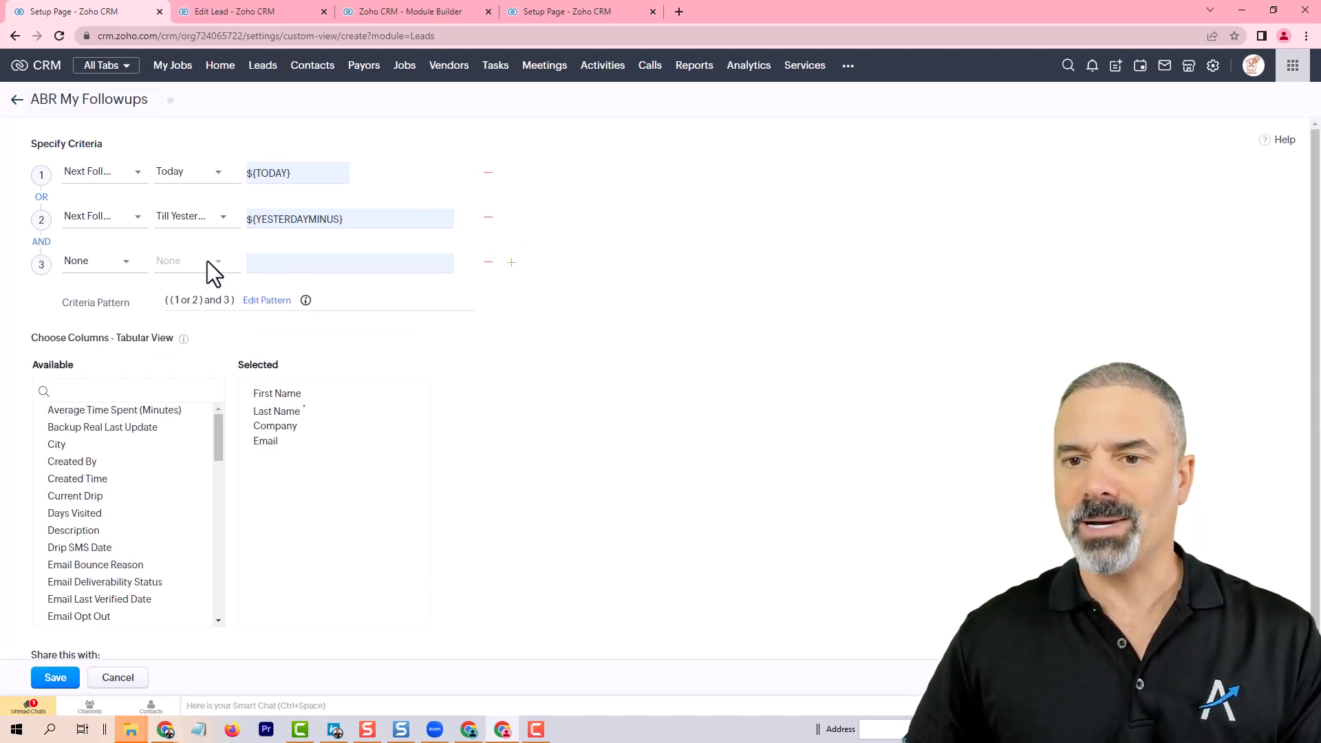
left_click(107, 277)
type("stat")
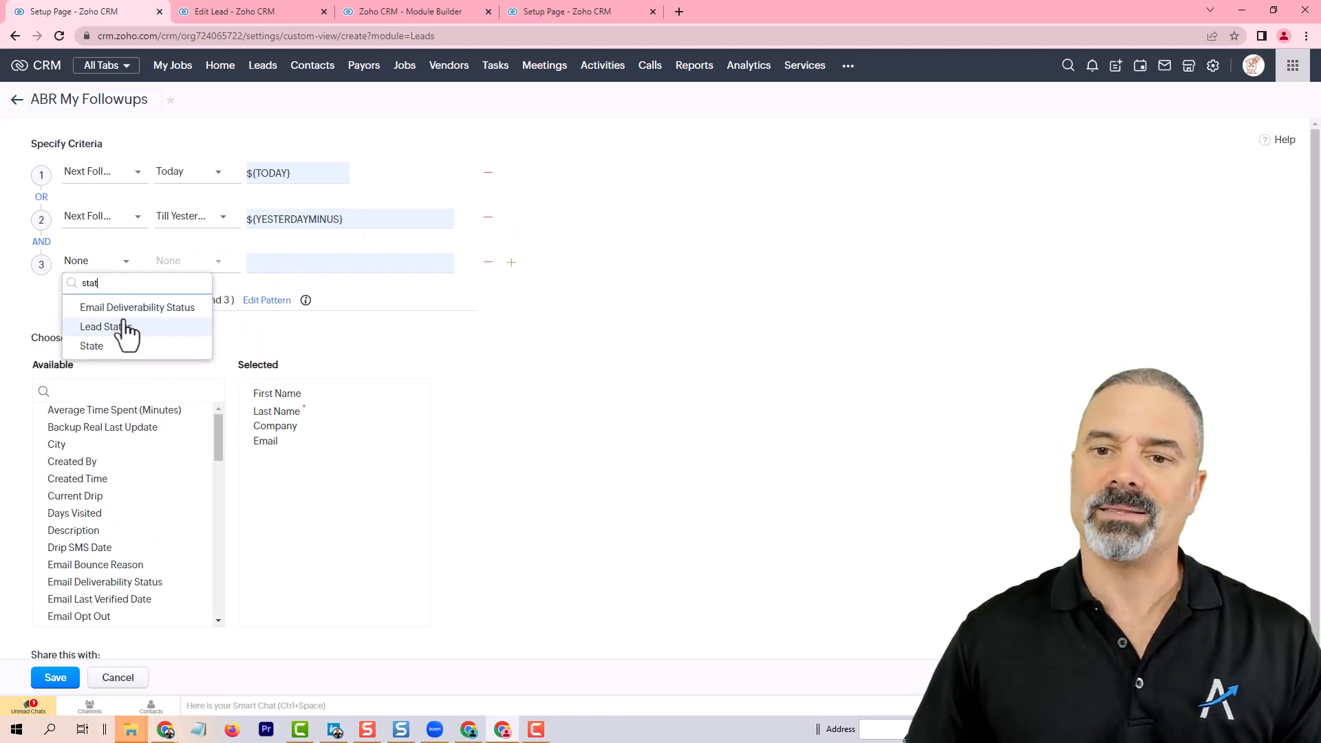
left_click(124, 325)
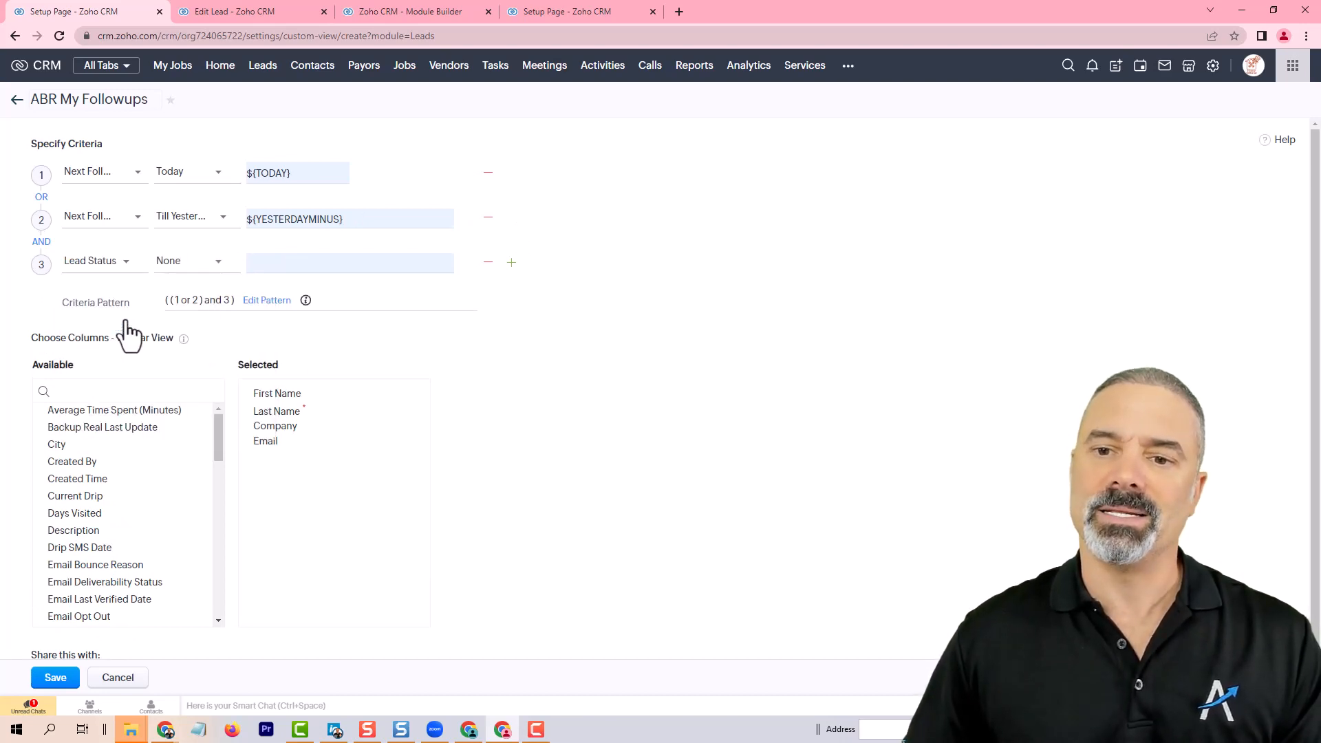
left_click(177, 266)
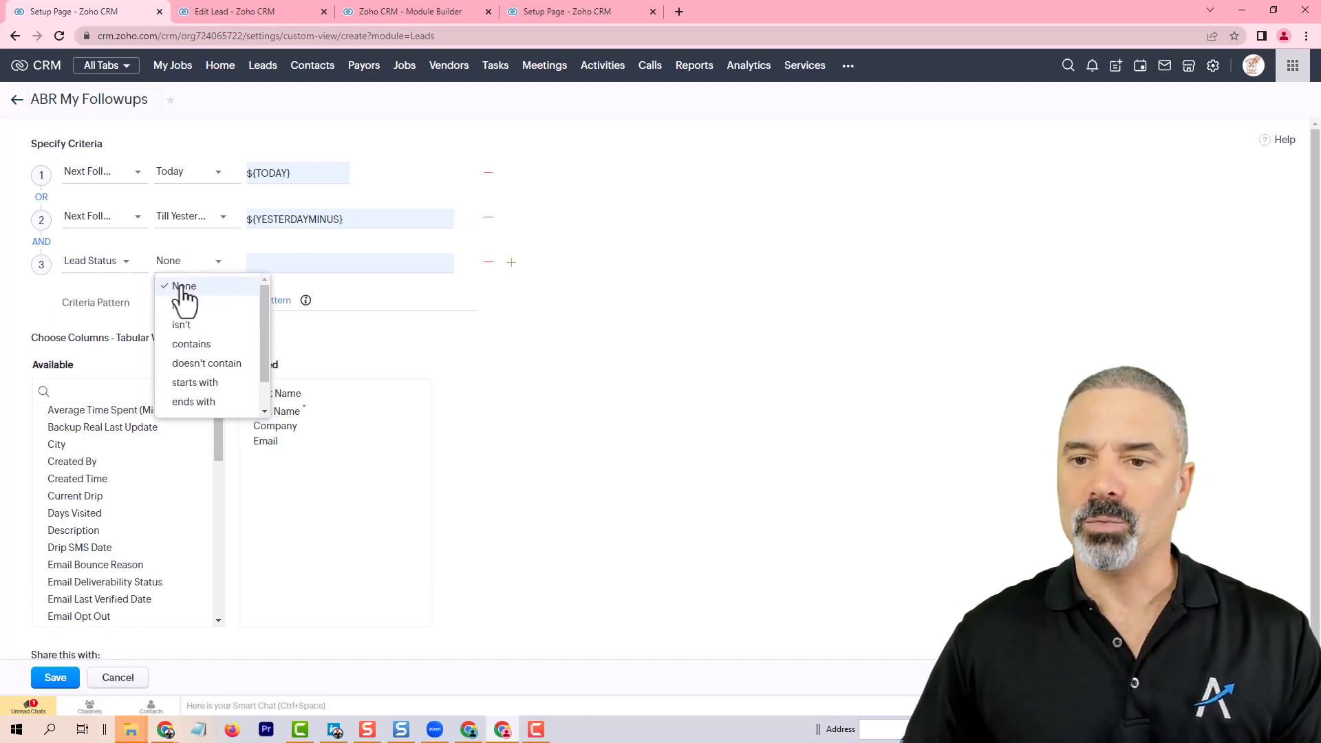
left_click(185, 325)
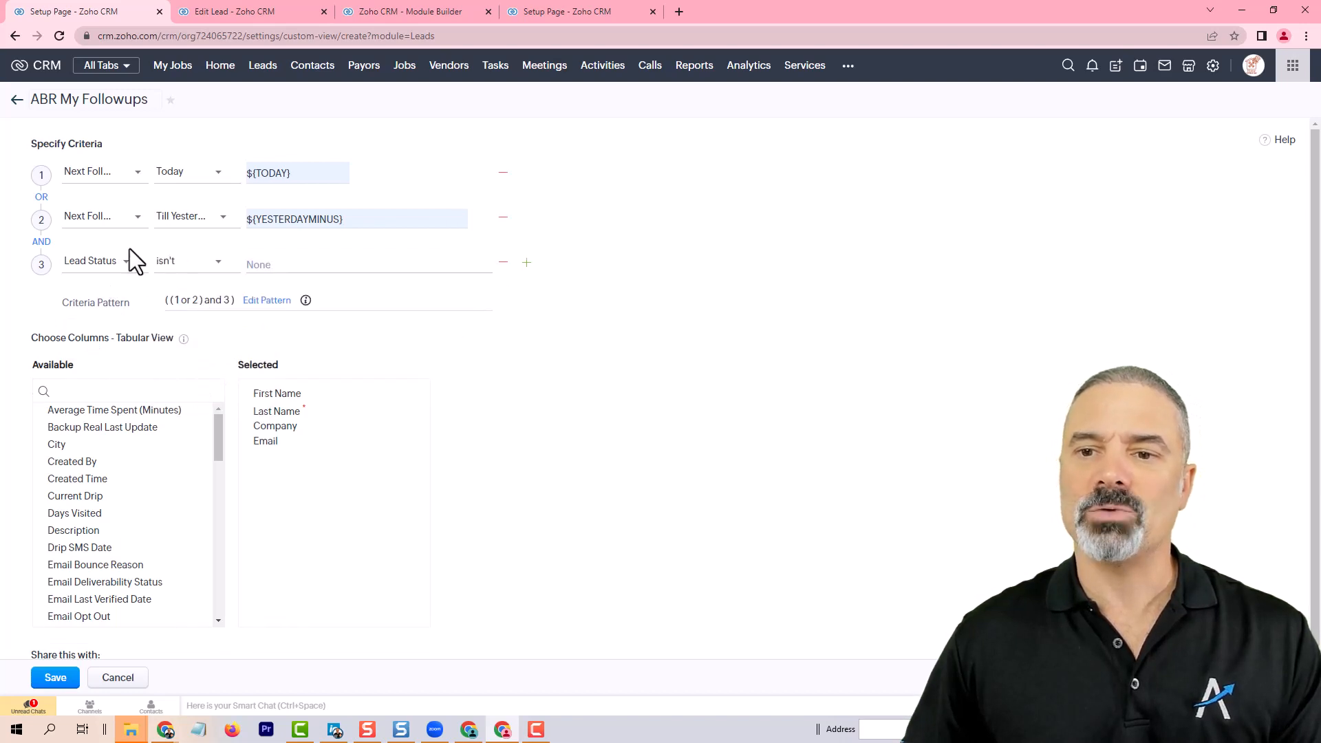
left_click(258, 265)
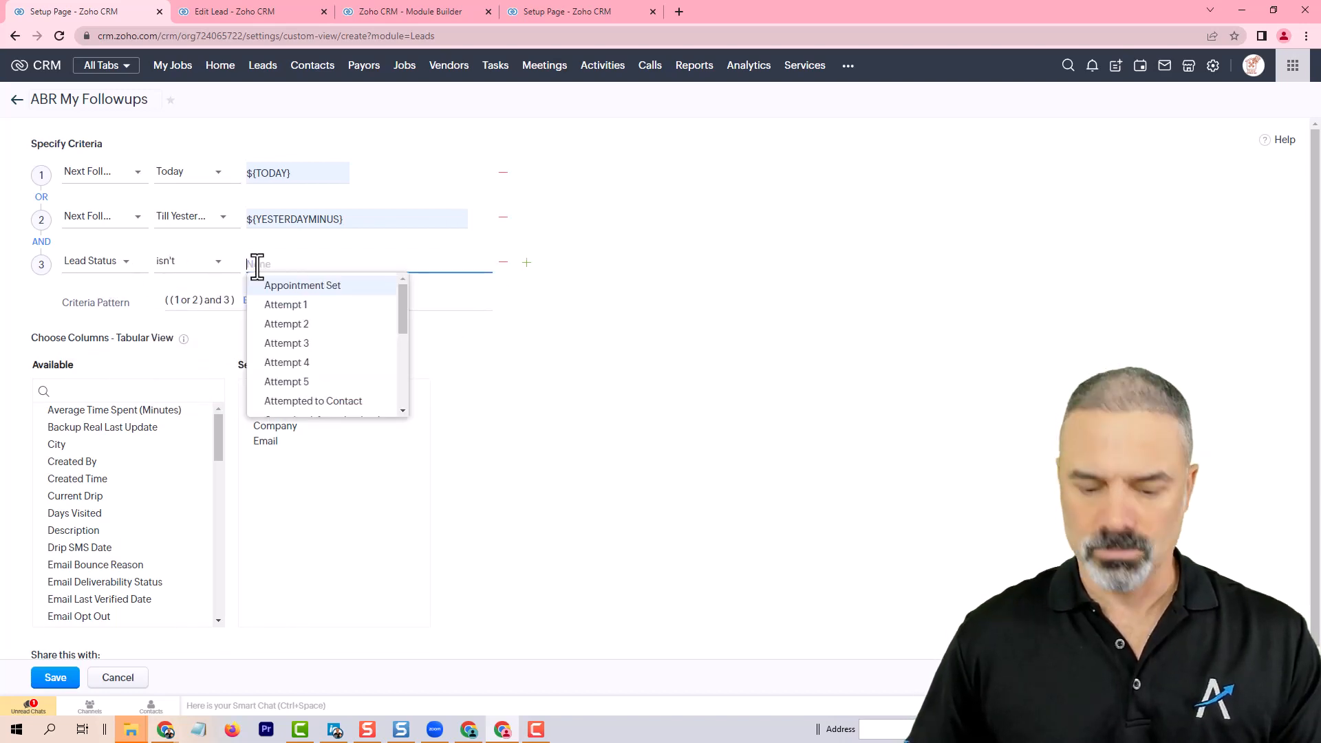
type("lo")
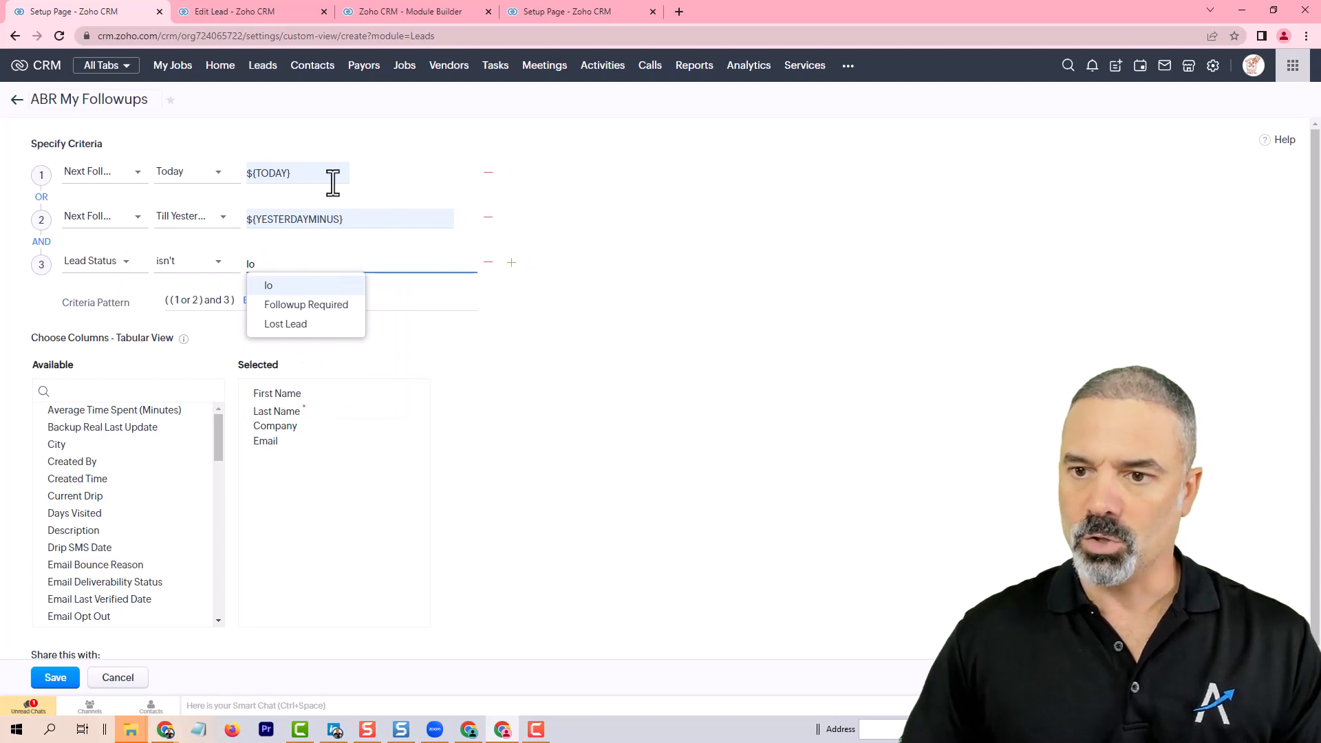
left_click(300, 325)
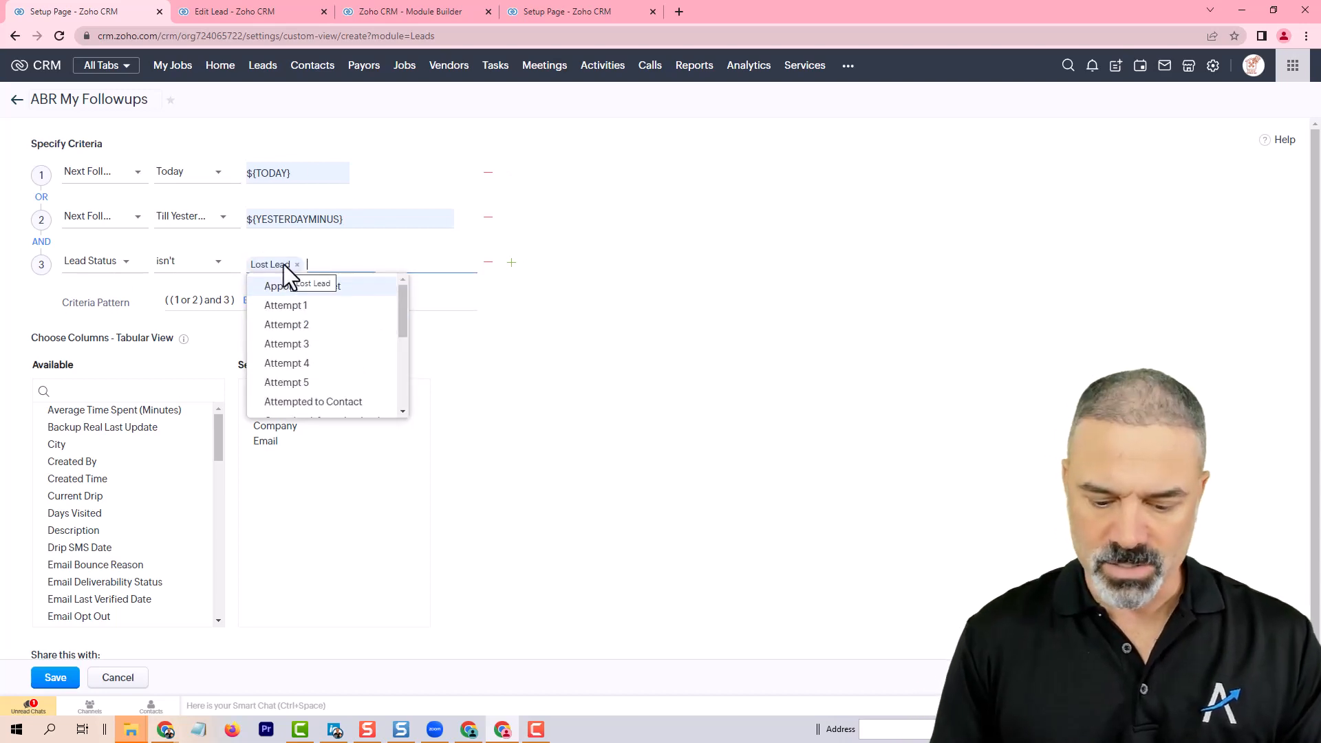
type("ju")
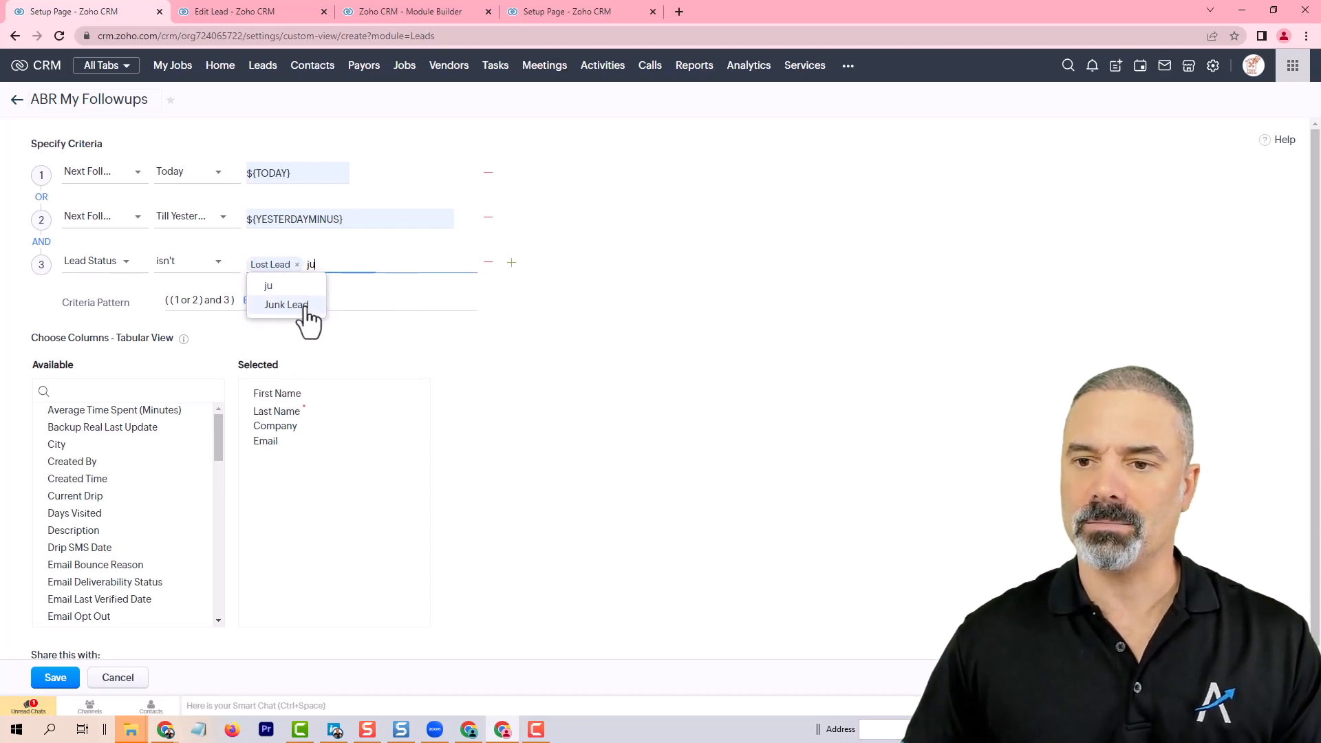
left_click(301, 307)
left_click(680, 282)
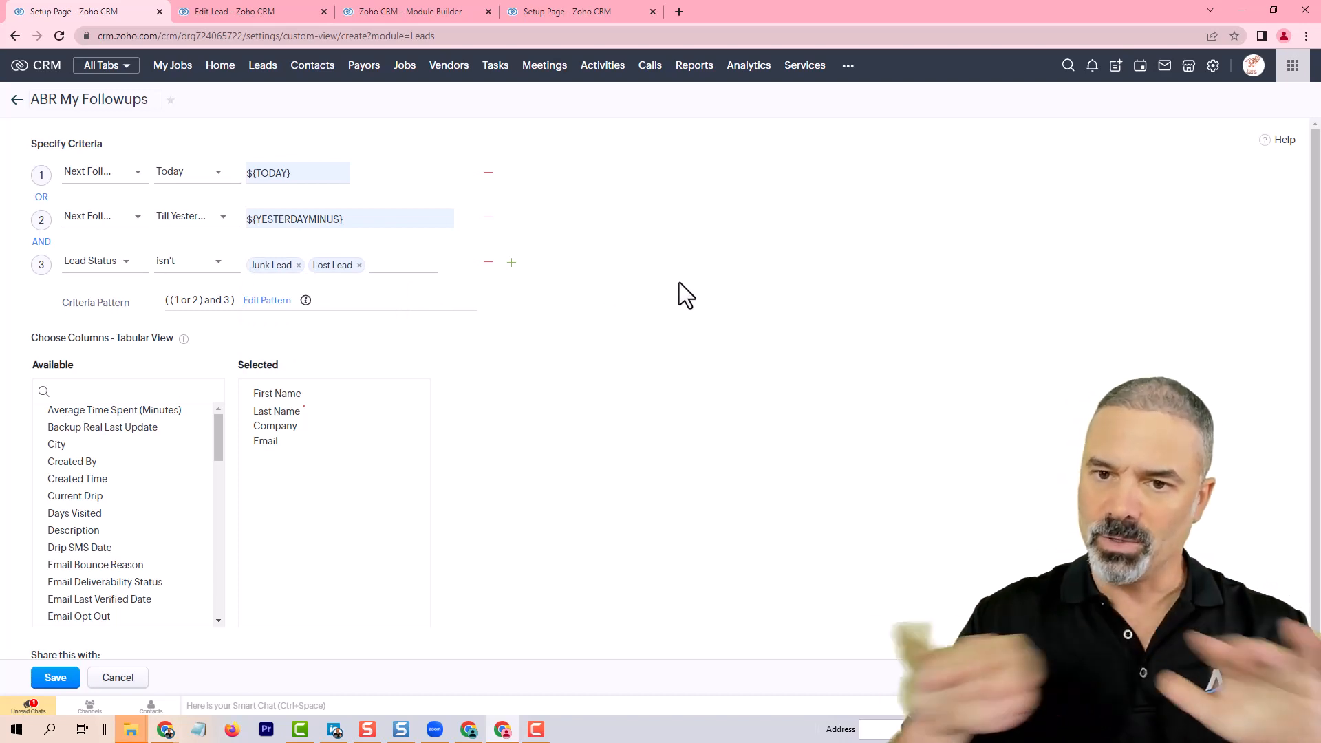
Step: Add a fourth criterion Lead Owner is Logged in User
left_click(511, 263)
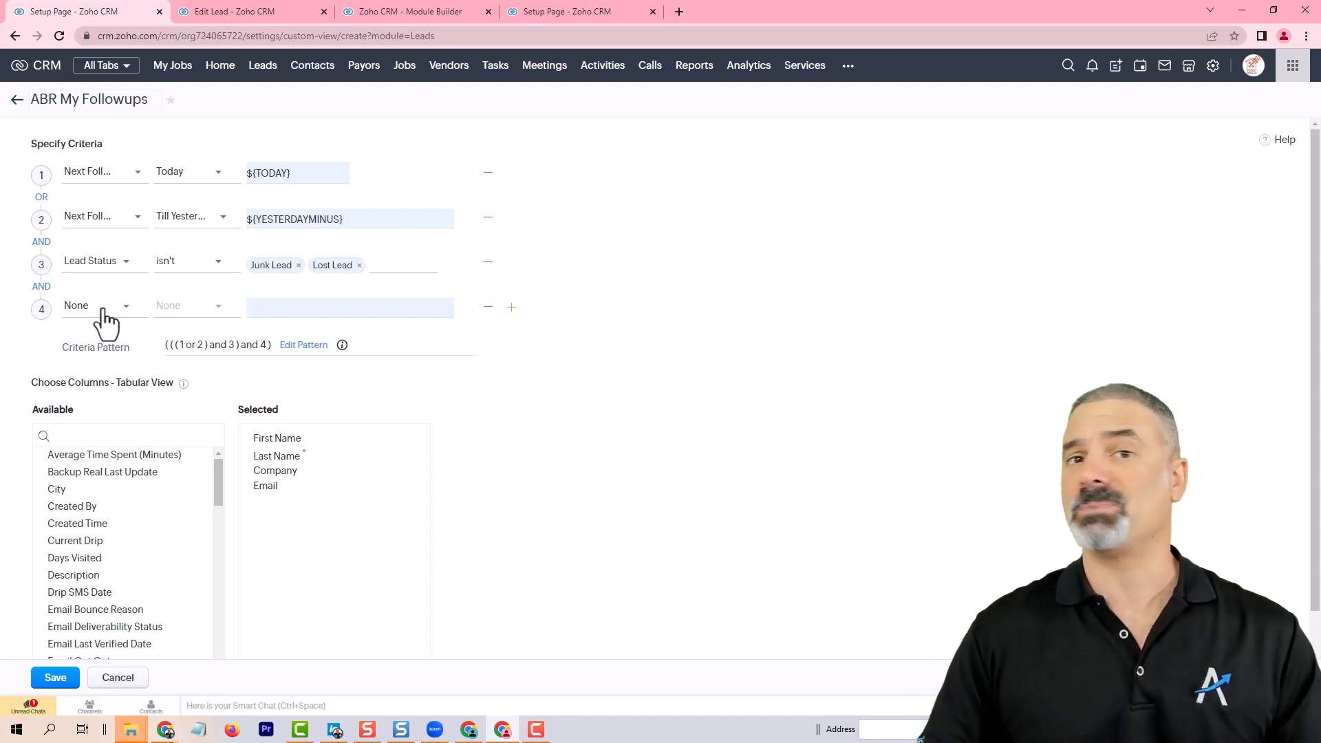
left_click(488, 307)
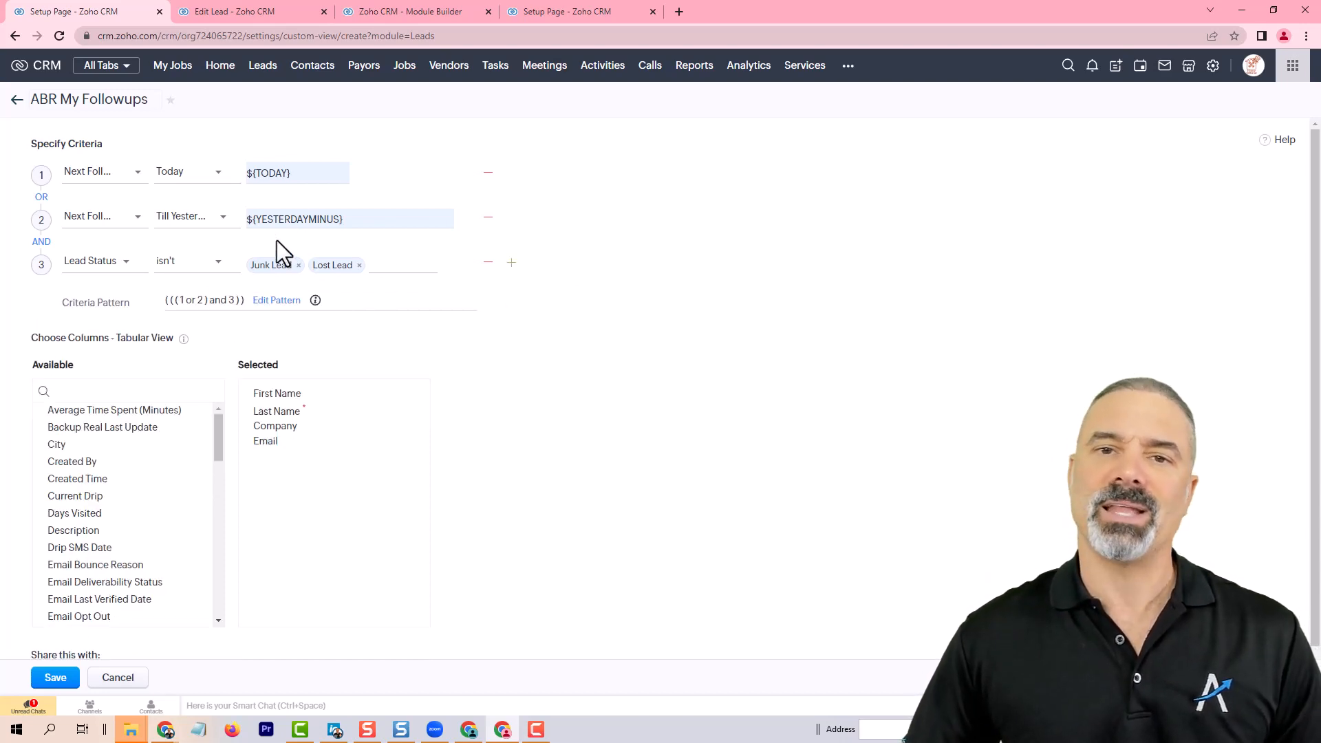
left_click(511, 262)
left_click(98, 311)
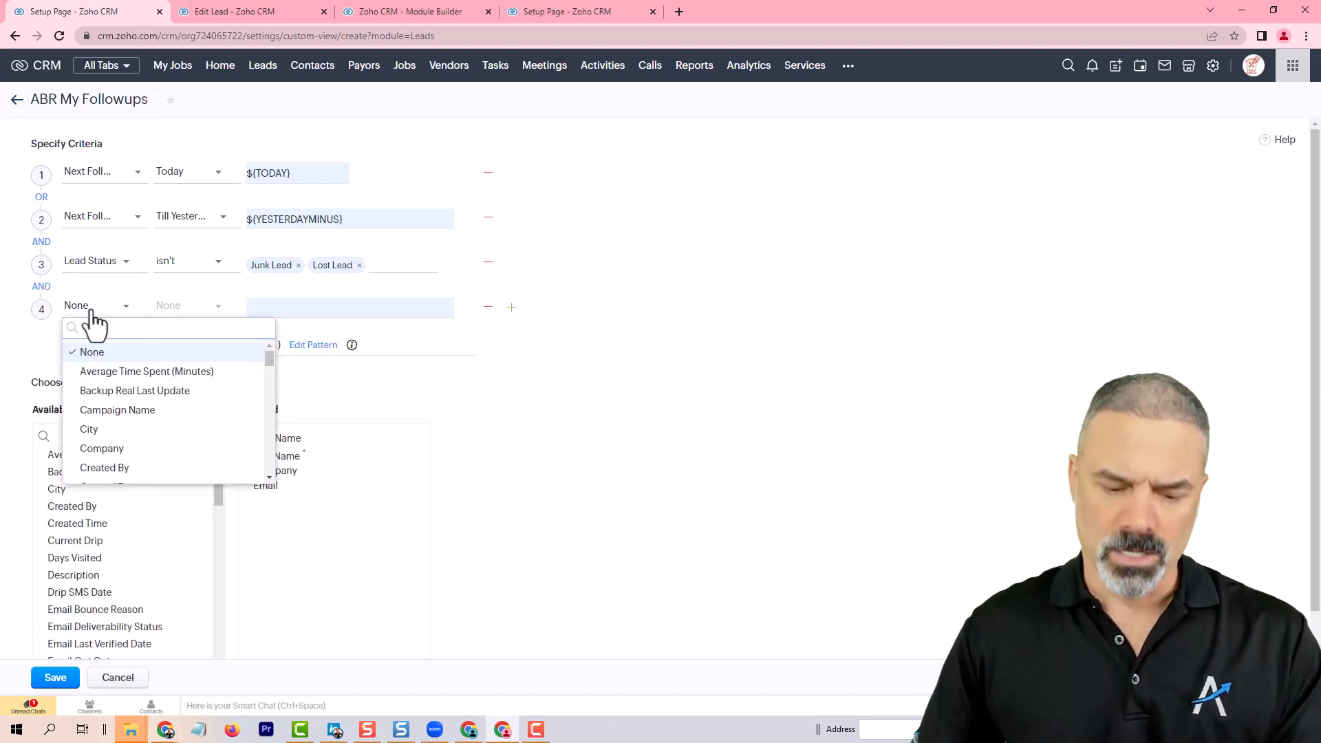
type("owne")
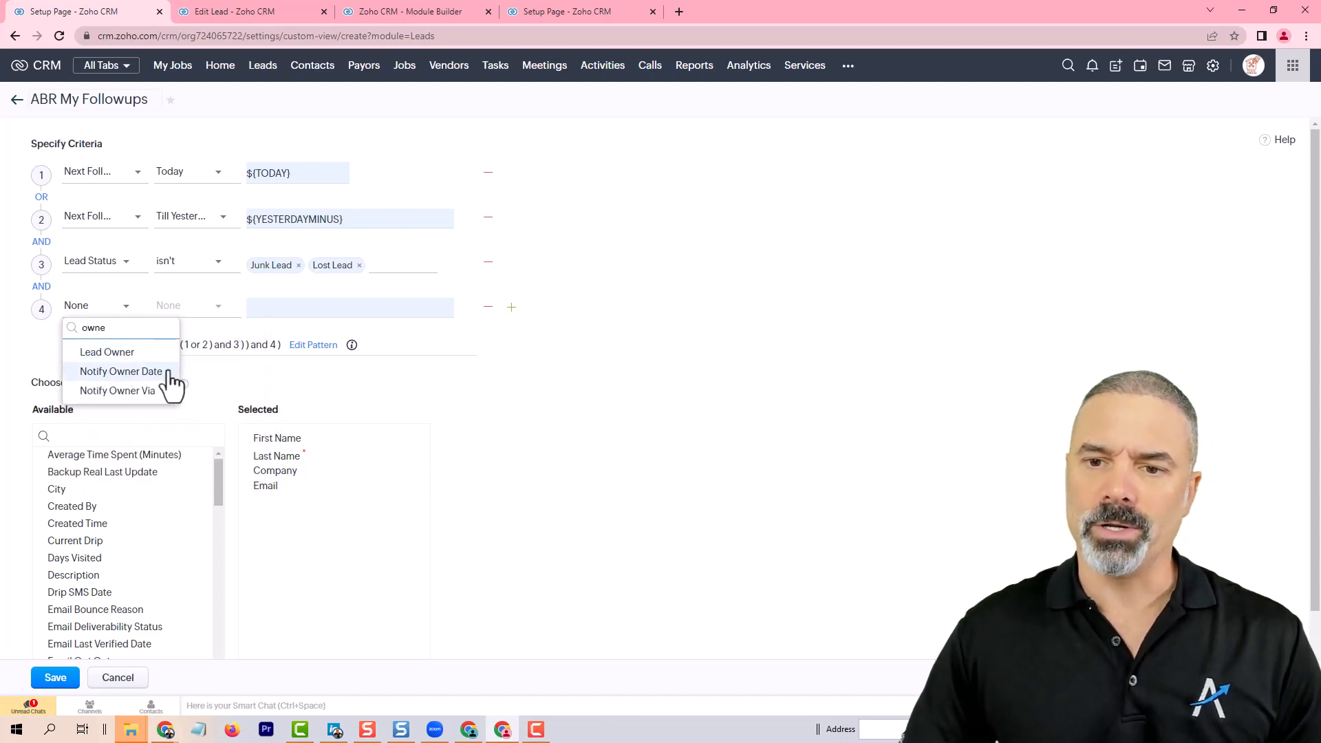
left_click(133, 353)
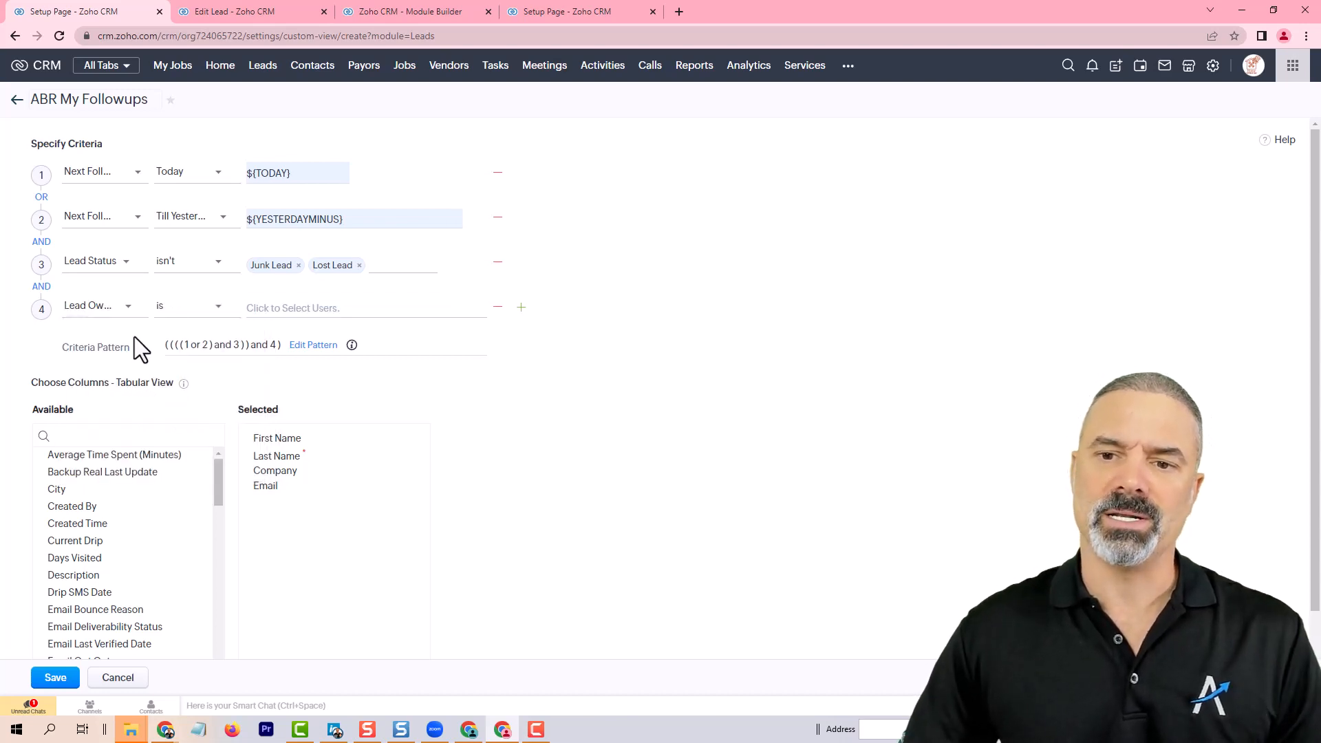
left_click(306, 311)
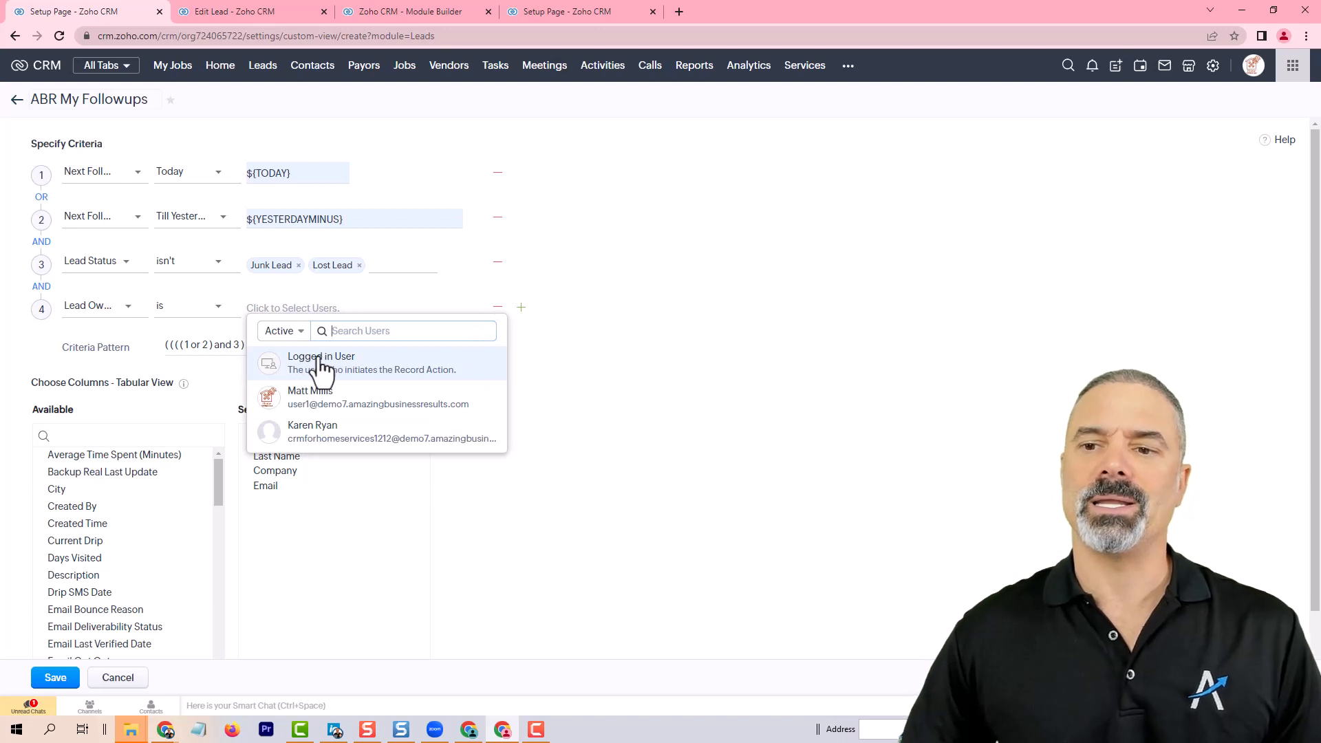
left_click(363, 371)
left_click(606, 274)
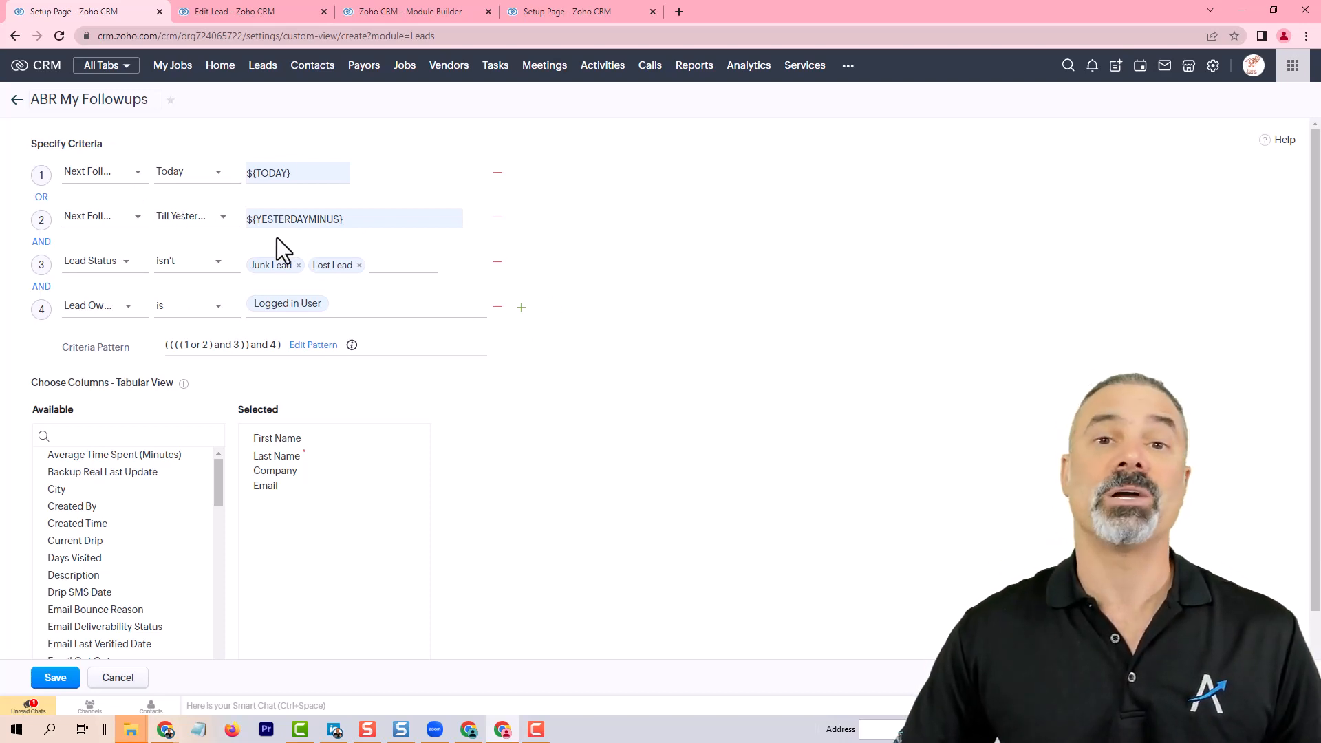
Step: Replace the First Name and Last Name columns with Lead Name placed first among the selected columns
scroll(306, 311, "down", 1)
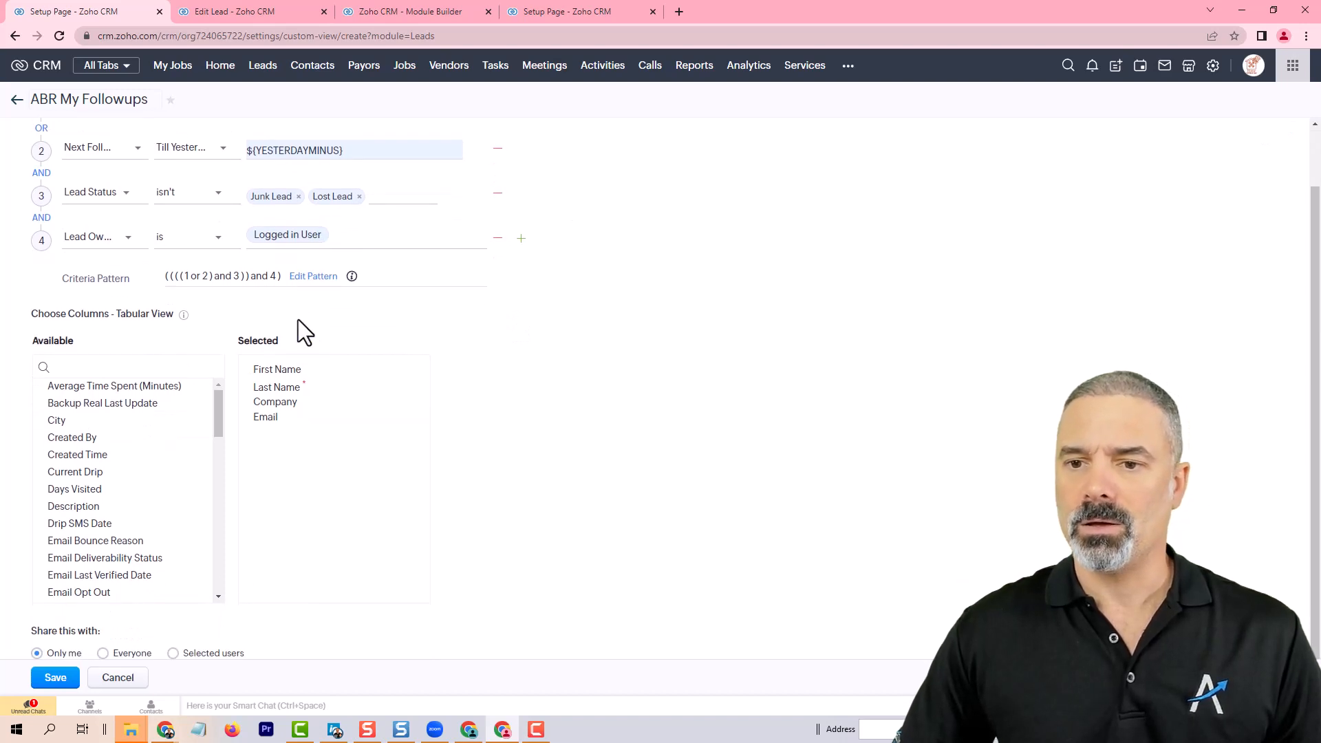
scroll(207, 357, "down", 1)
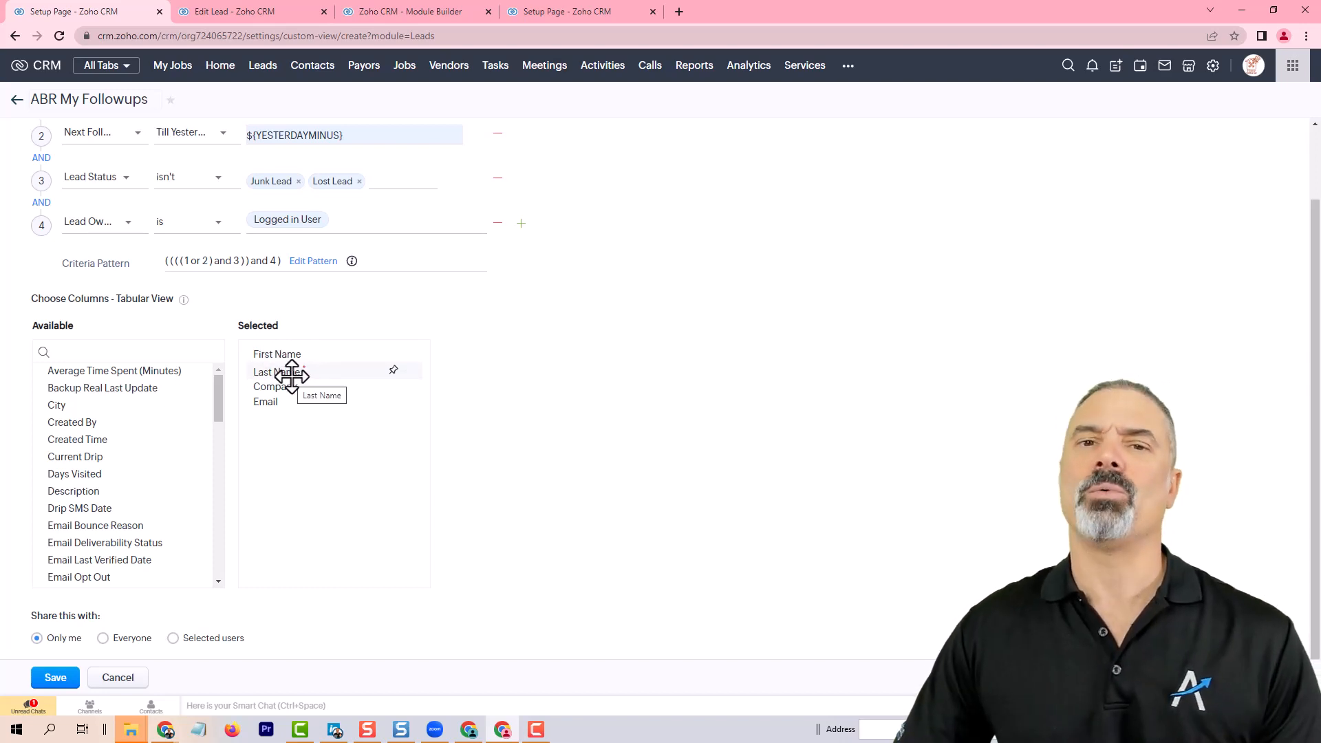
left_click(177, 349)
type("full")
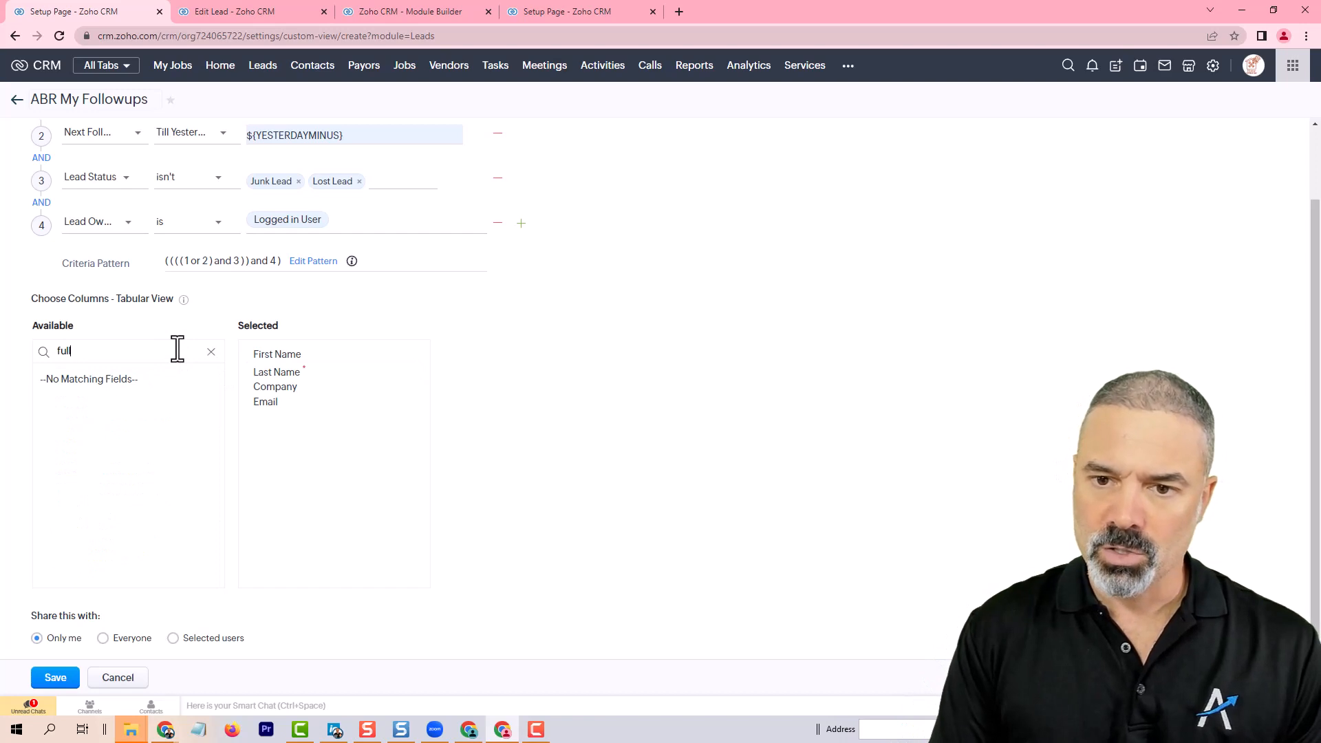
key("ctrl+a")
type("nam")
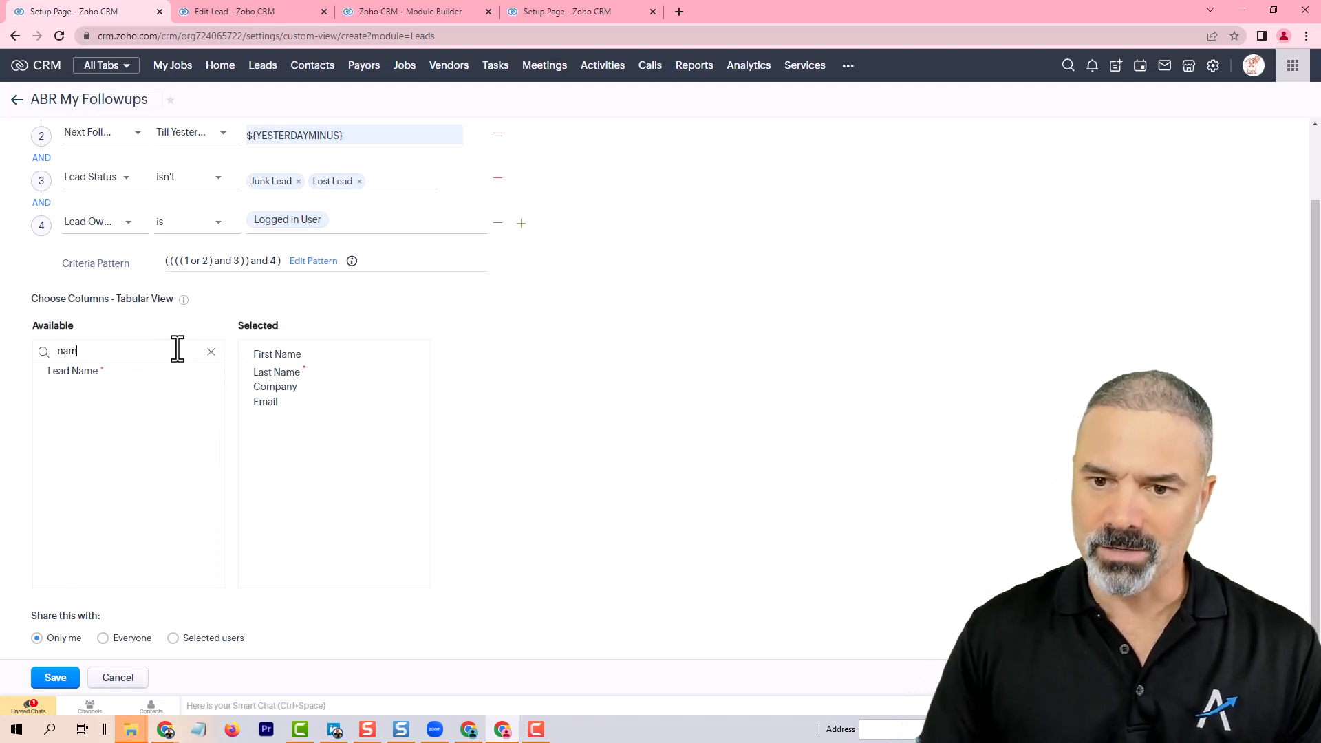
left_click(80, 371)
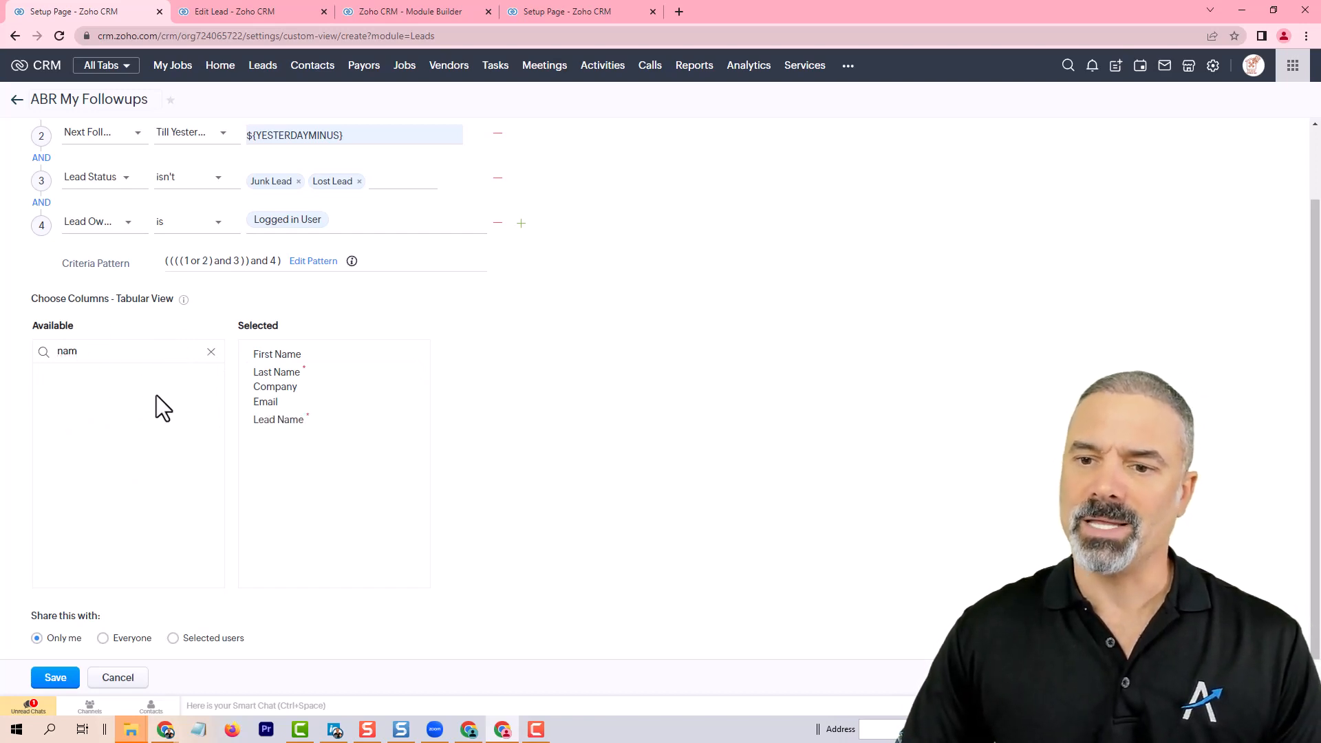
left_click_drag(282, 422, 292, 354)
left_click(411, 373)
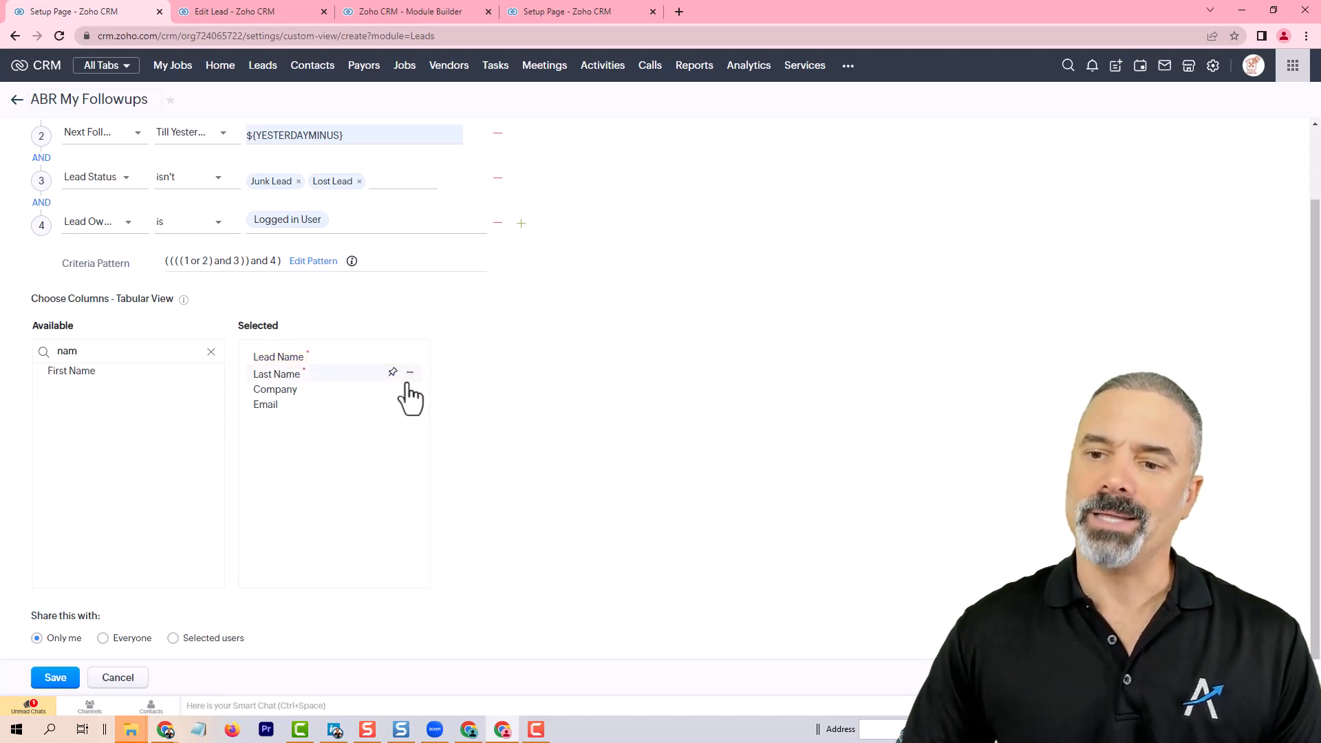
left_click(410, 373)
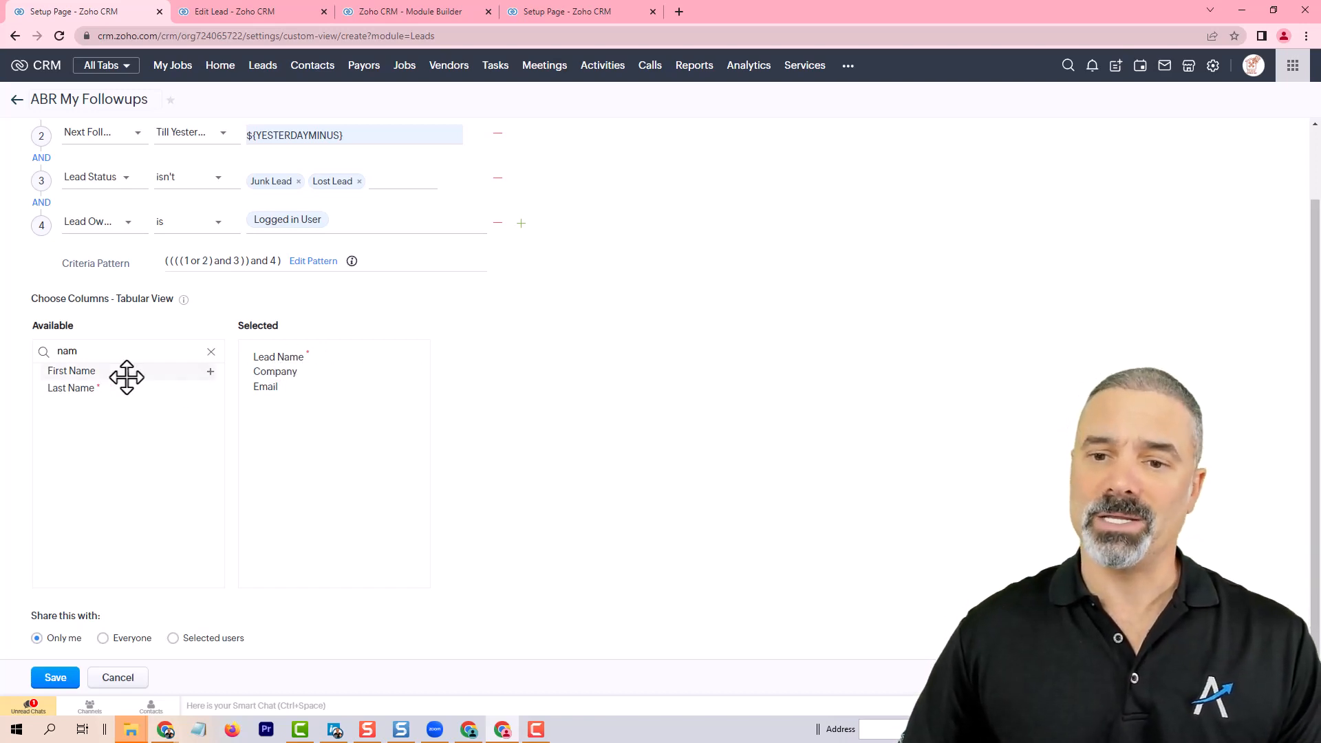
Step: Add the Phone and Lead Status columns to the view's selected columns
double_click(98, 356)
type("ph")
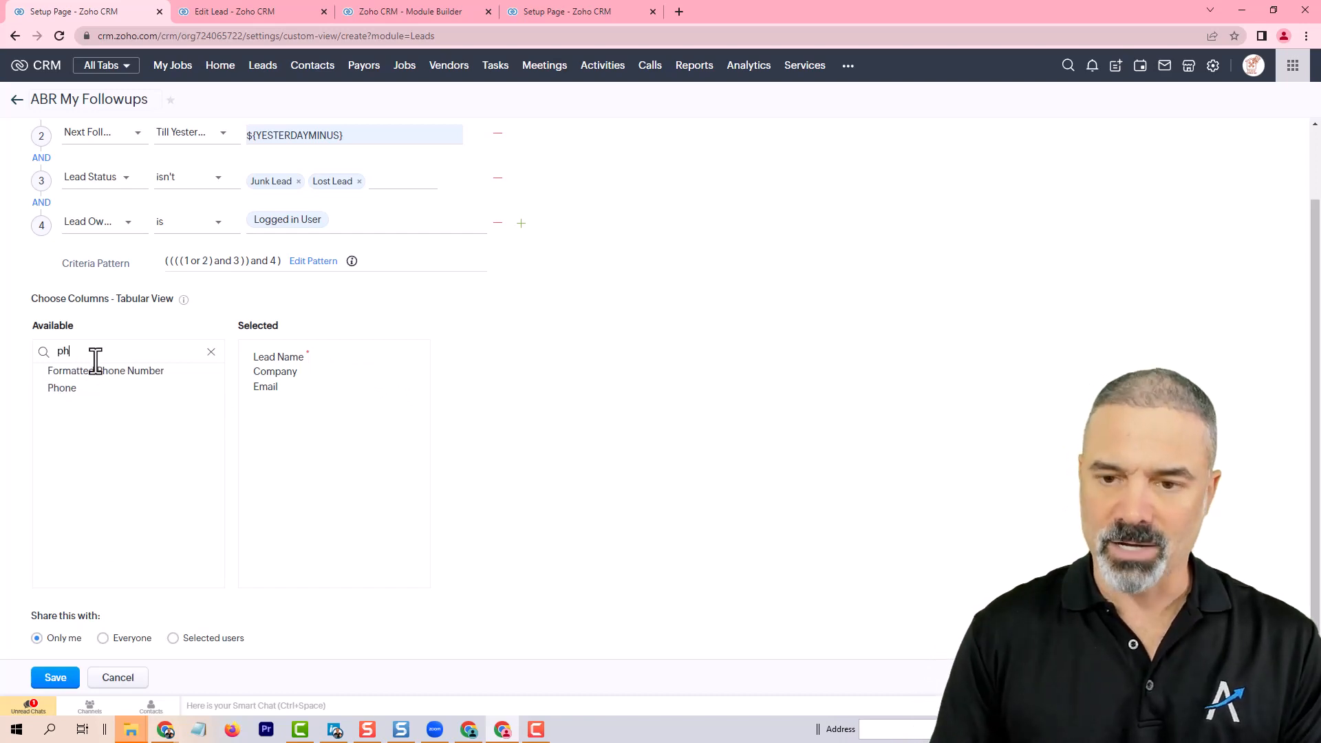
type("o")
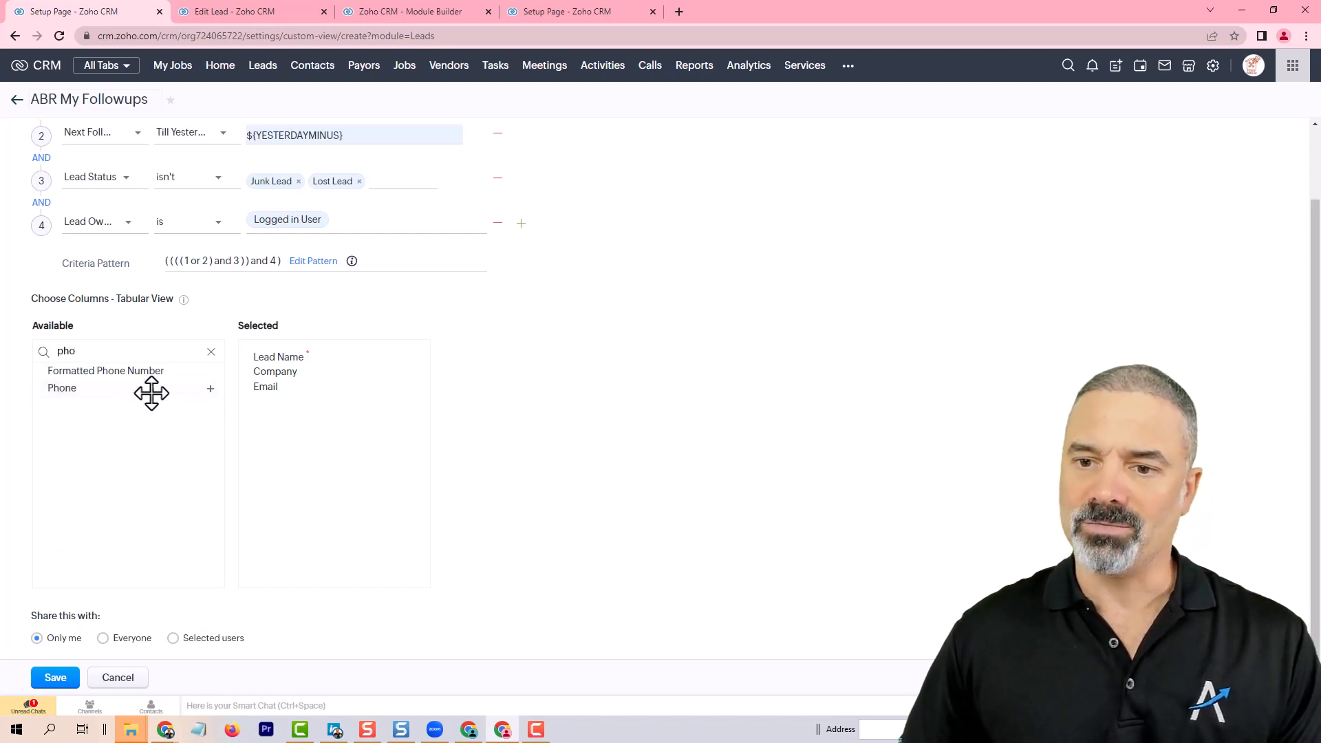
left_click(113, 392)
double_click(93, 353)
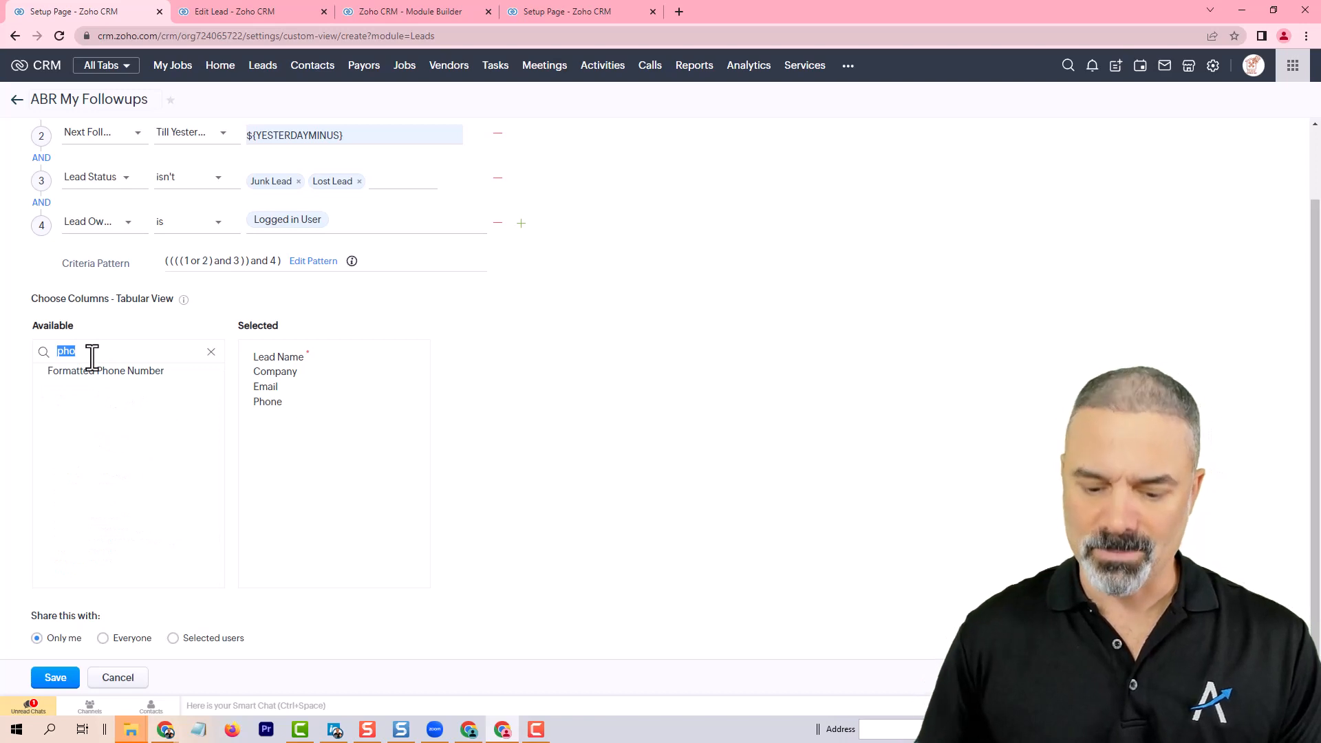
type("mob")
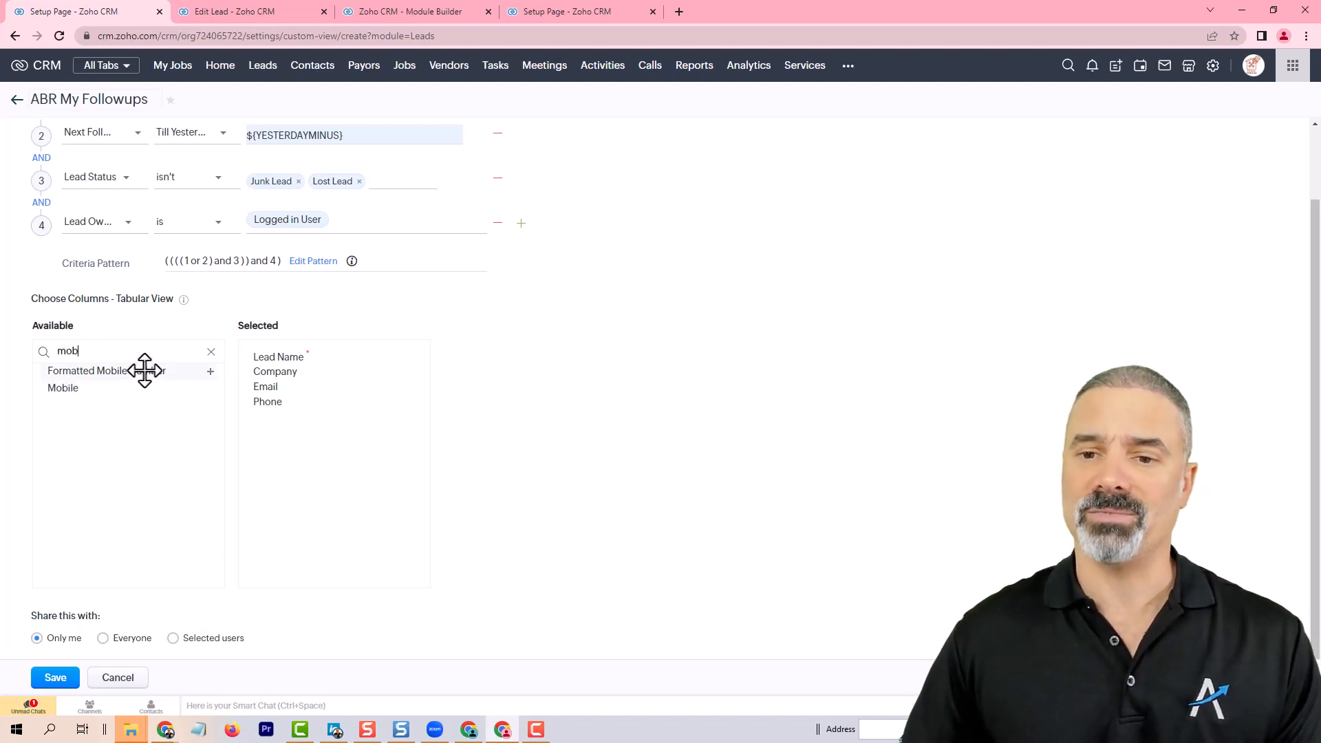
key("ctrl+a")
type("stat")
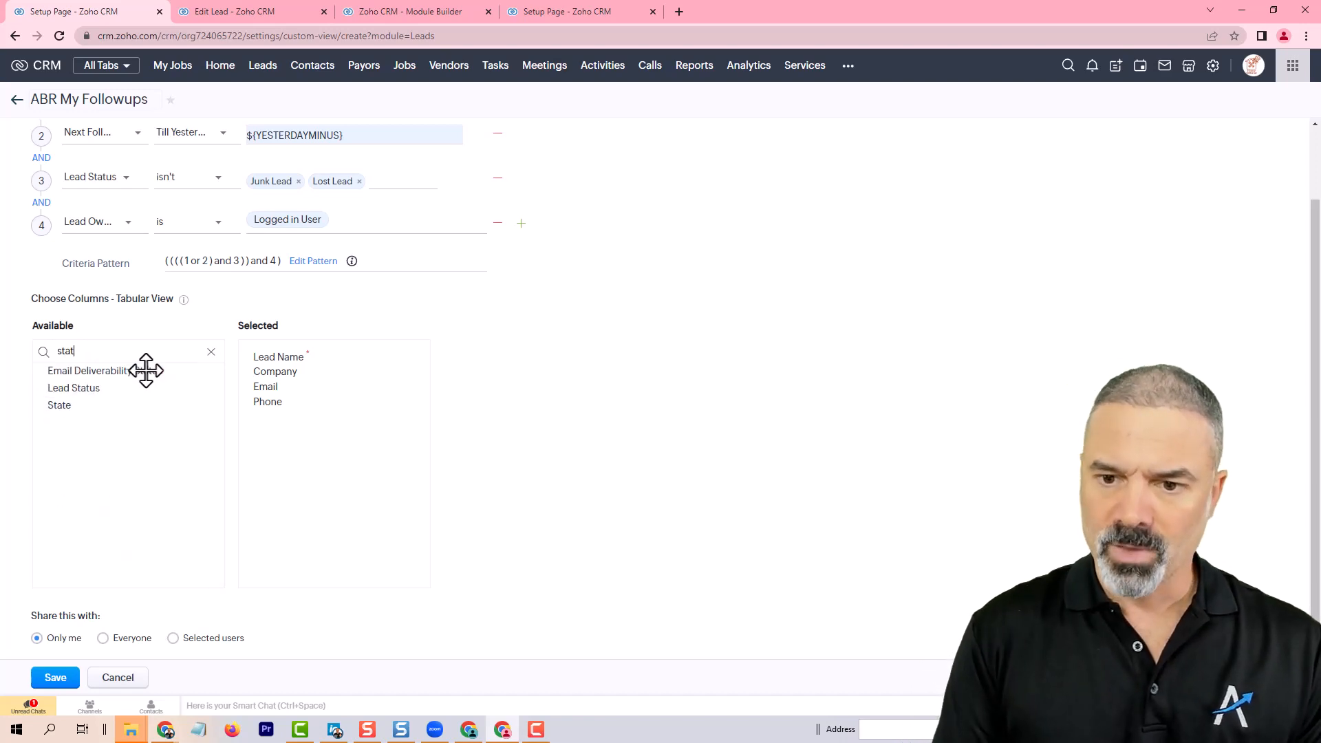
double_click(115, 389)
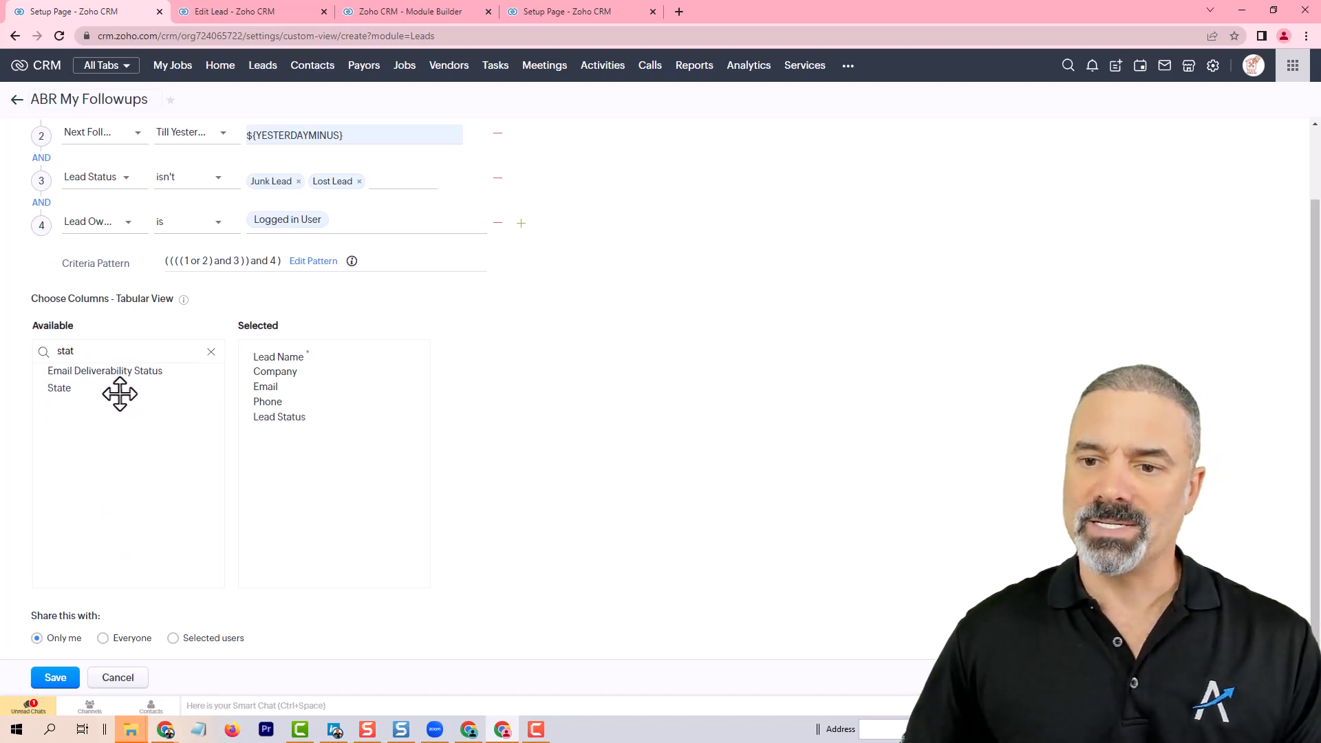
Step: Add the Next Followup and Followup Reason columns to the view's selected columns
key("ctrl+a")
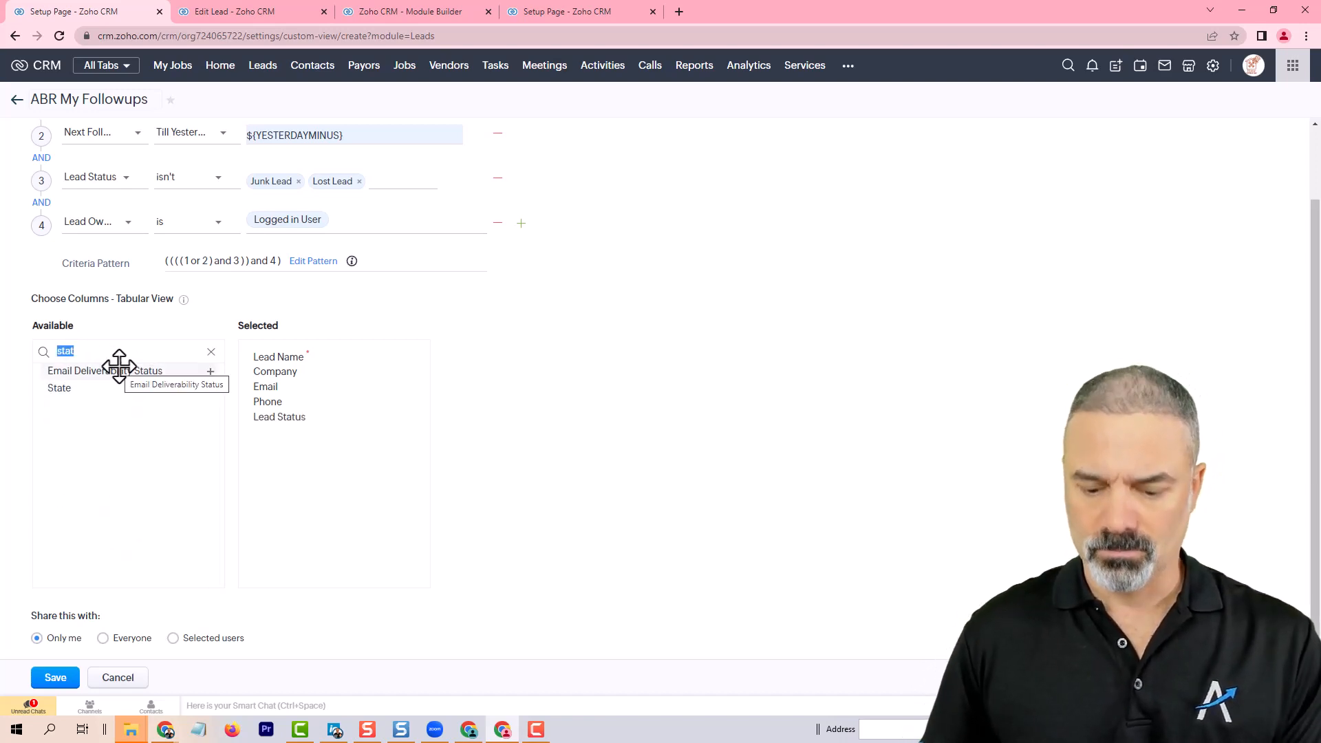
type("foll")
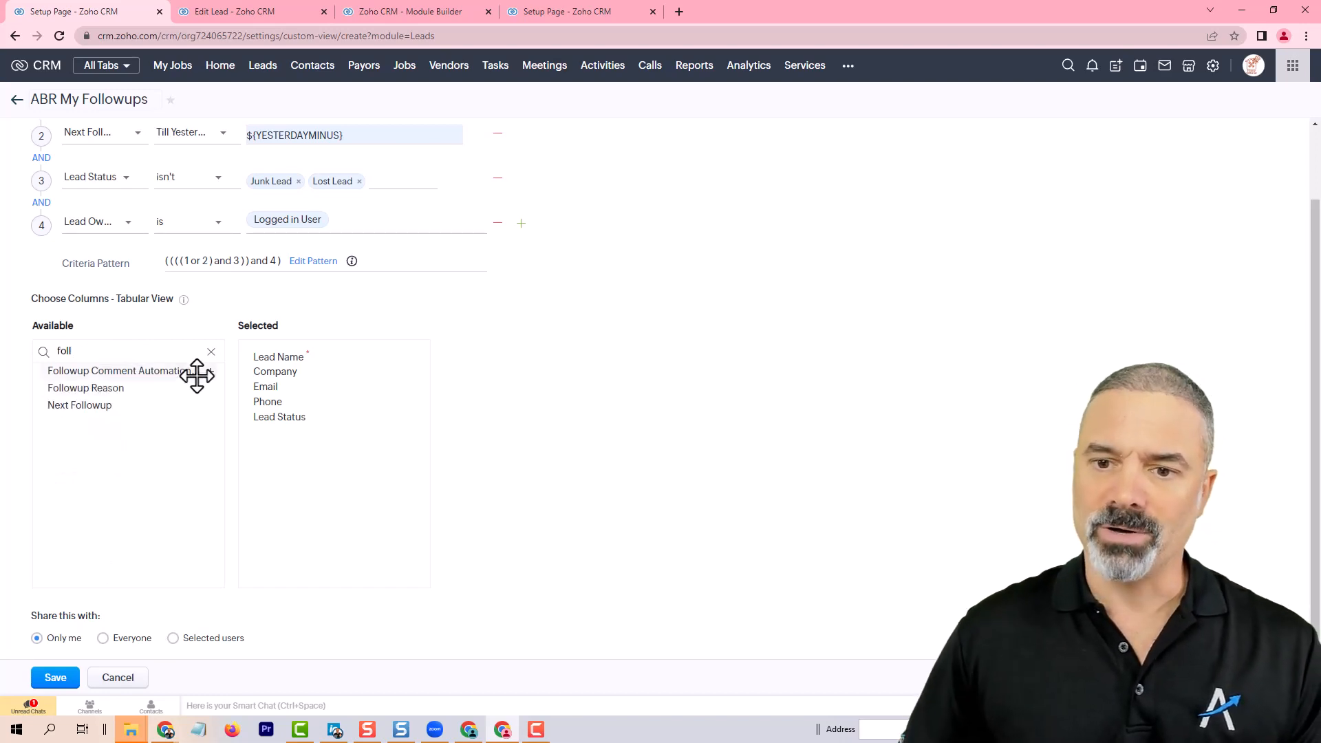
double_click(134, 404)
triple_click(131, 354)
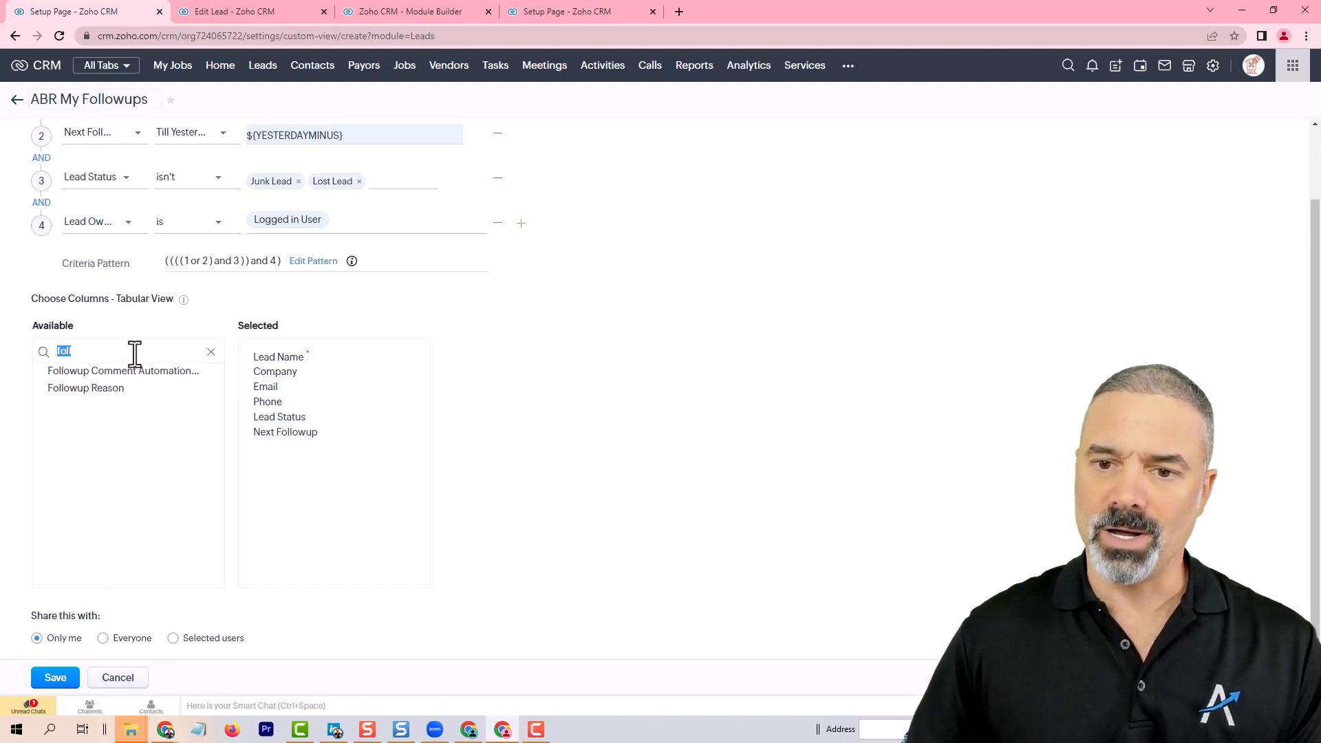
type("eas")
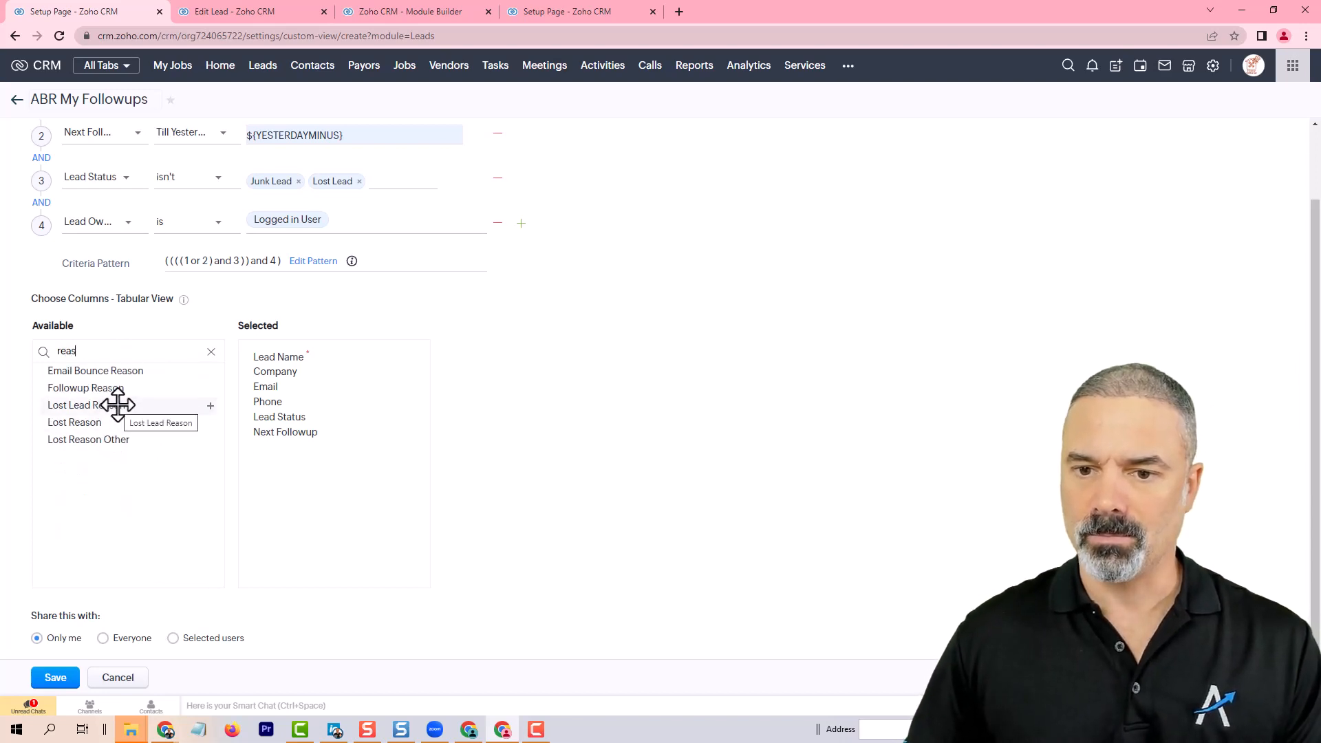
double_click(97, 388)
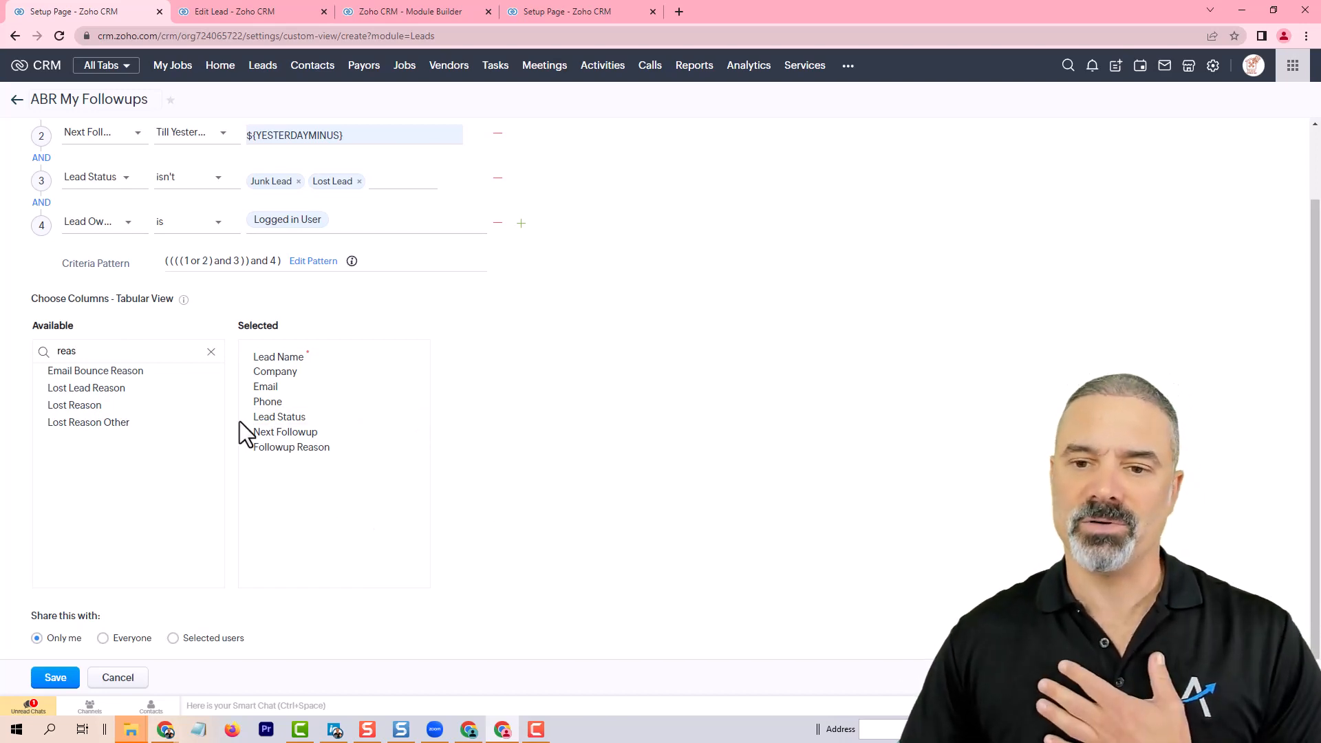
Step: Add the Created Time column to the view's selected columns
double_click(109, 352)
type("creat")
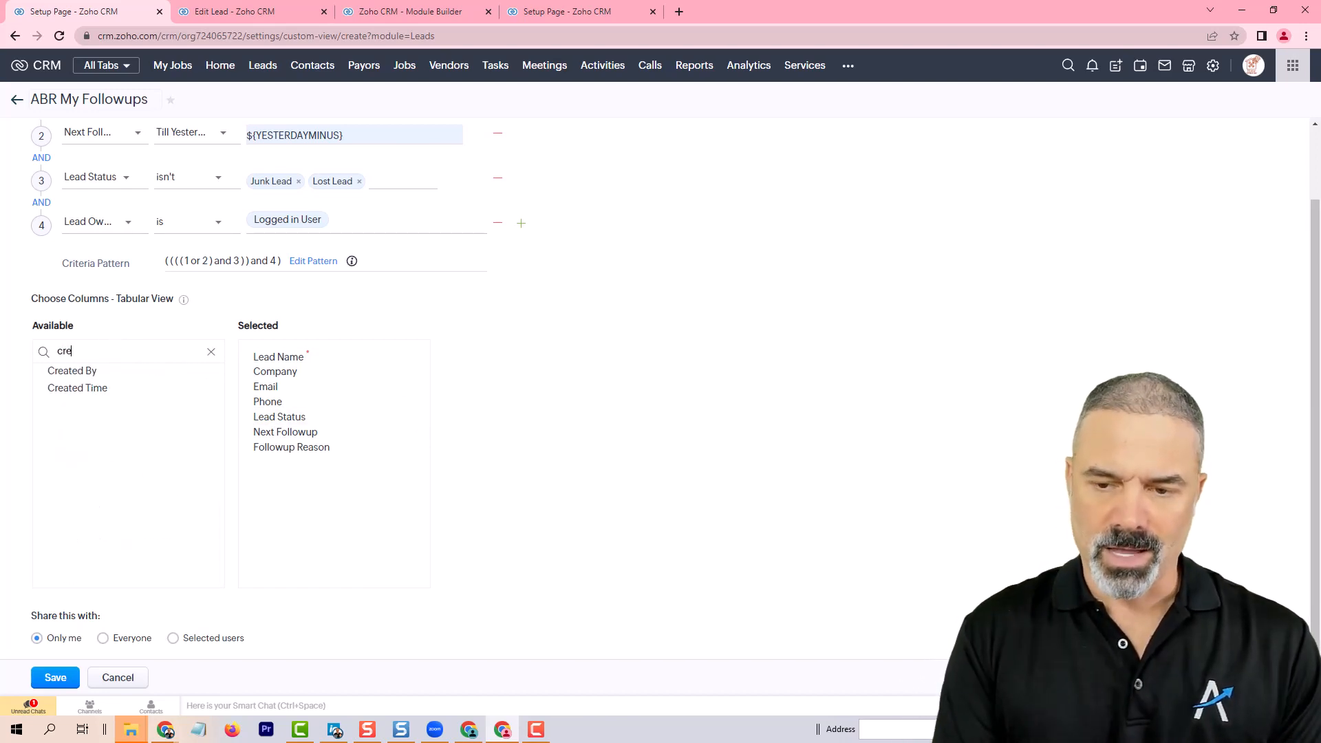
left_click(141, 388)
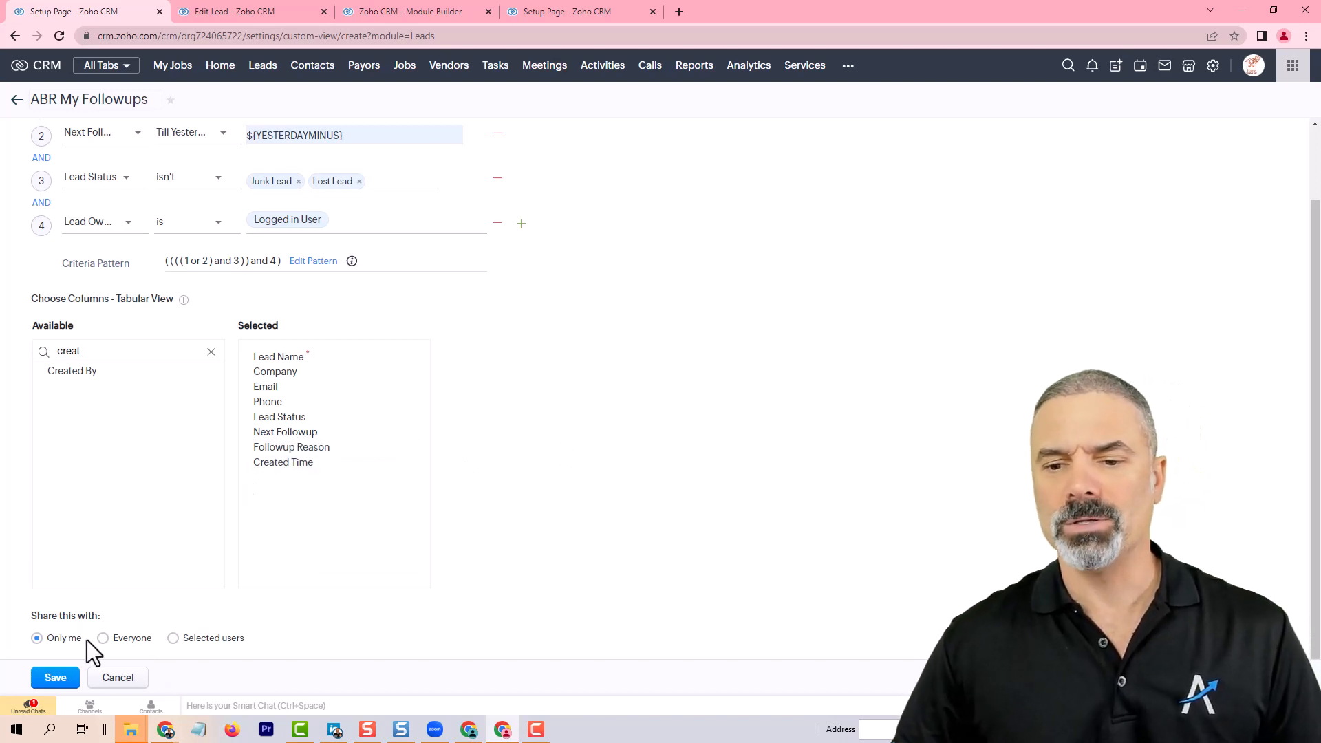
Step: Share the view with everyone, lock it against changes, mark it as a favourite and save it
left_click(105, 639)
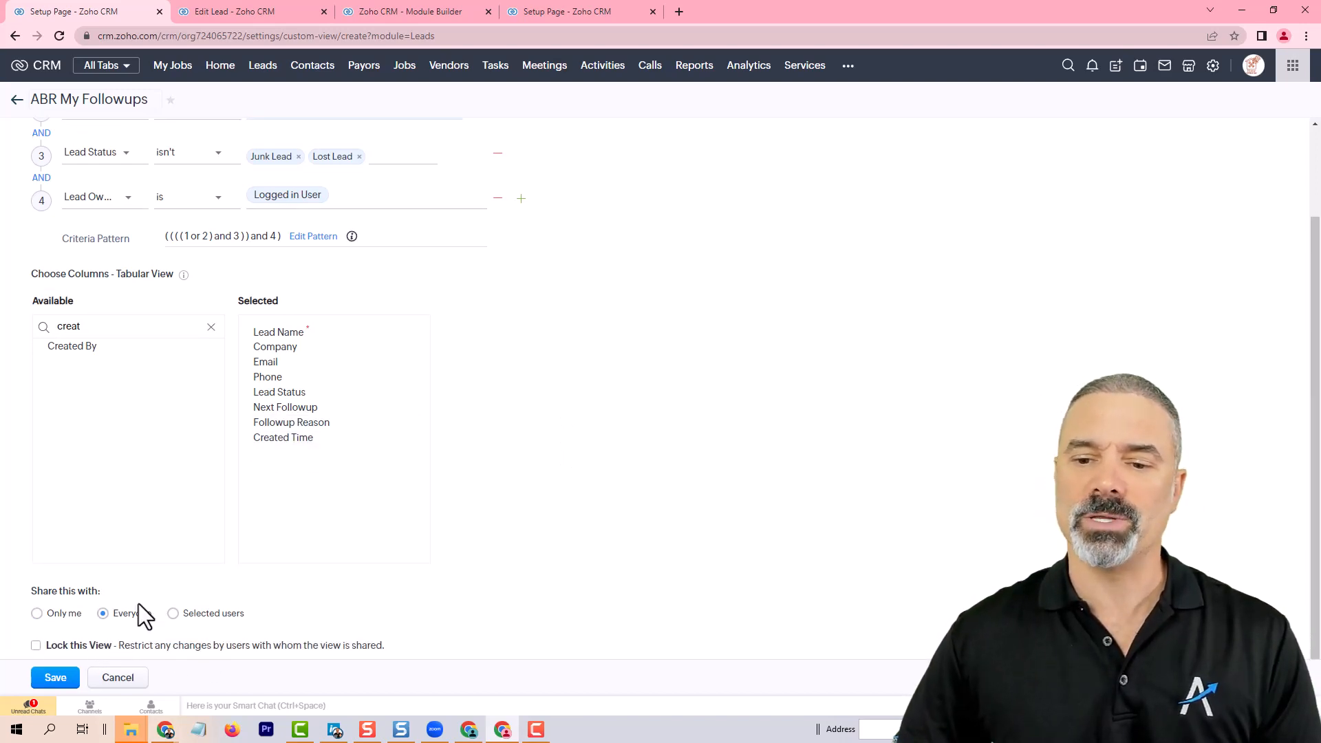
left_click(36, 645)
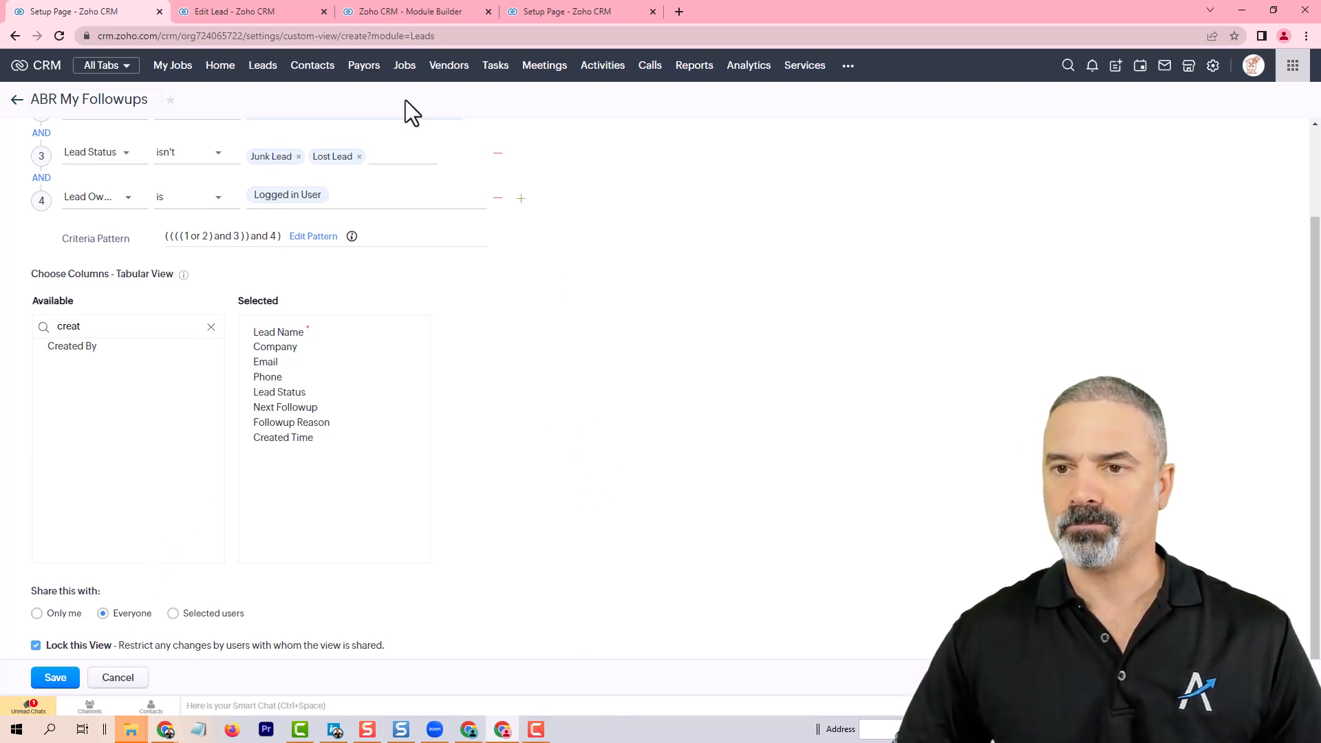
left_click(170, 101)
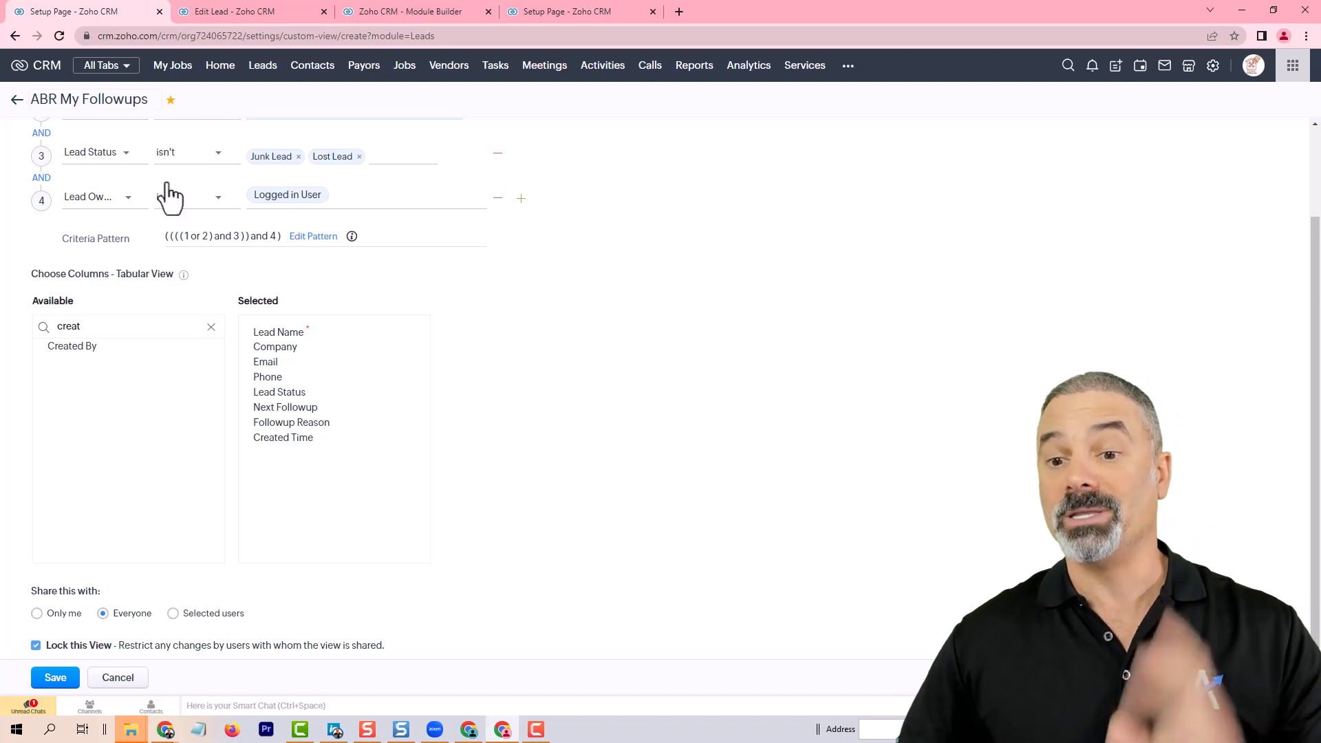
left_click(59, 681)
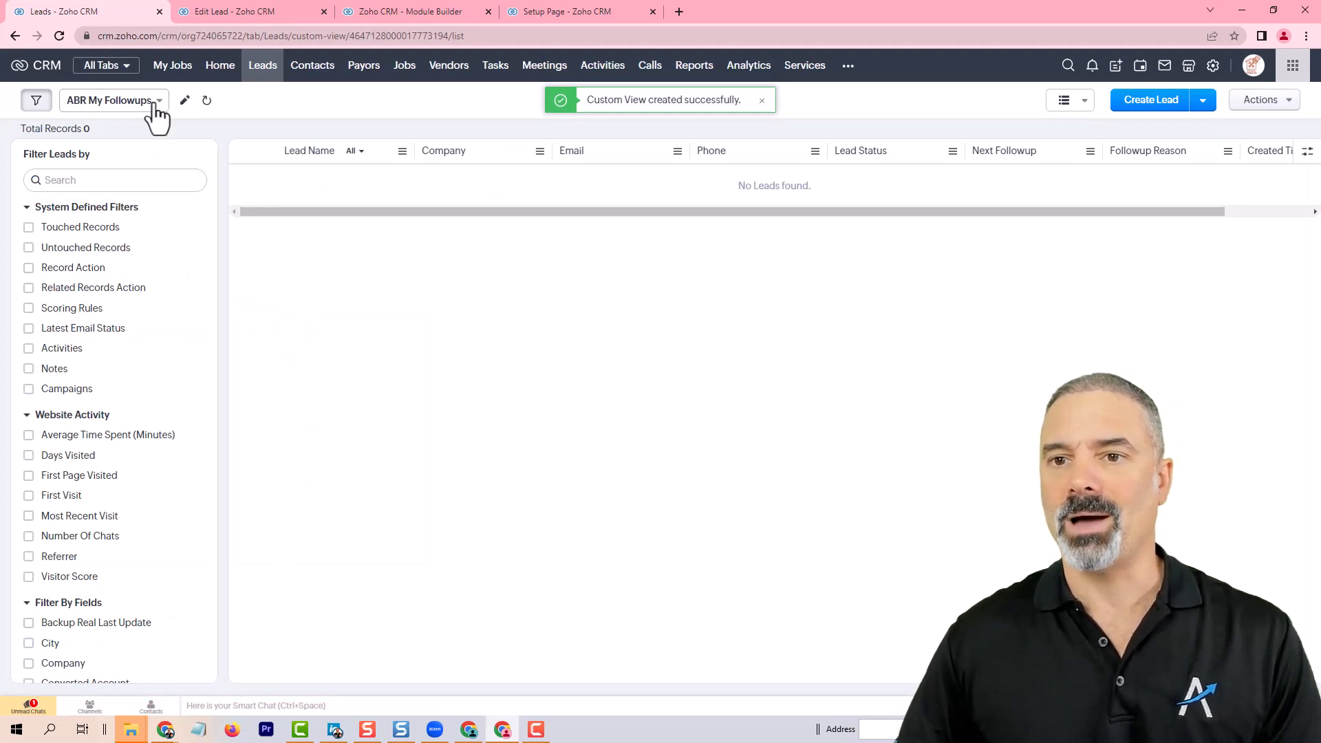
left_click(156, 104)
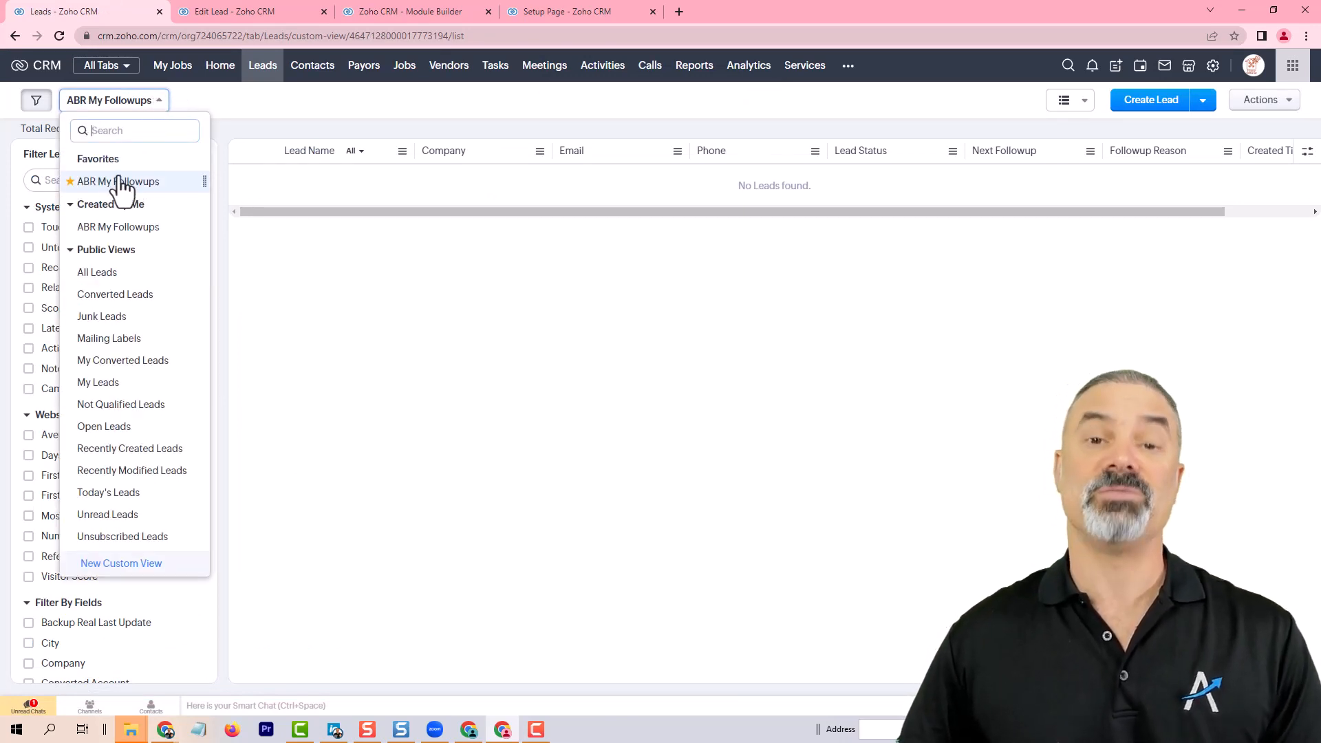
left_click(388, 142)
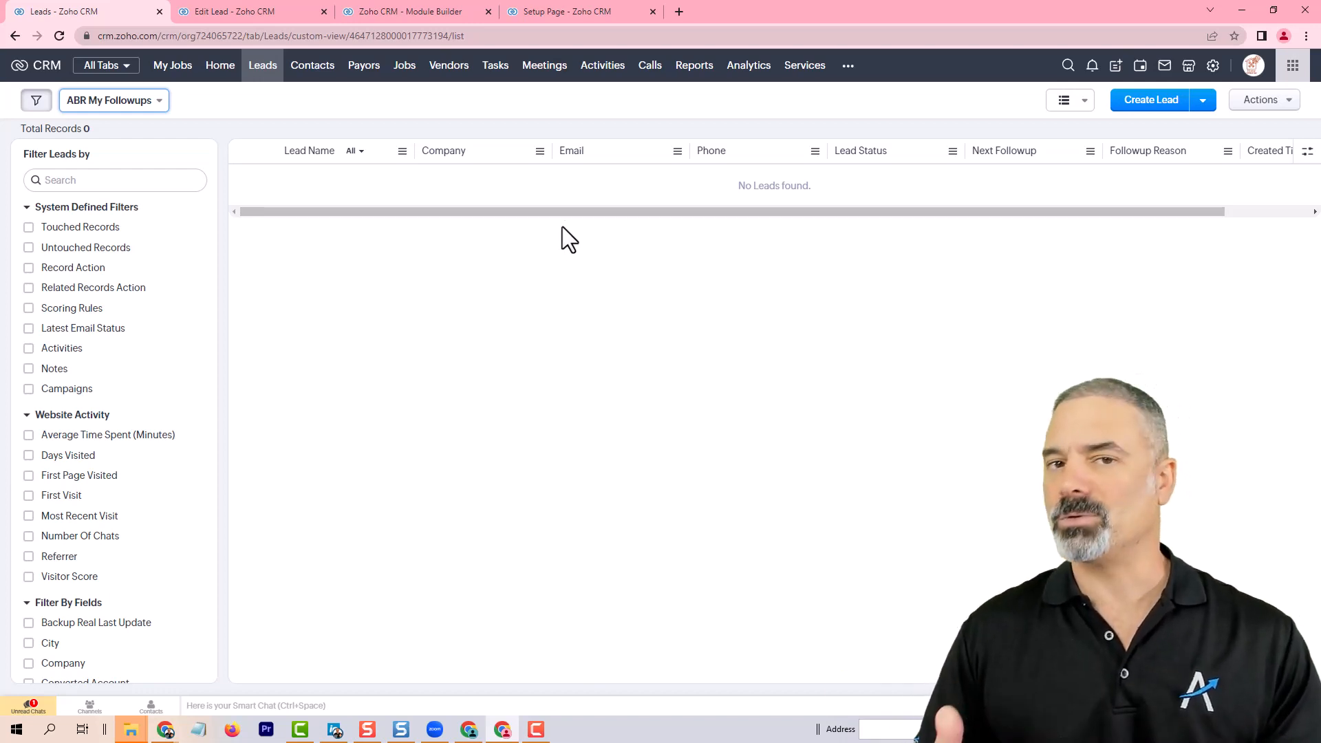
Step: Create a new lead with the person's first name, last name, phone number and e-mail address, and save it
left_click(1158, 100)
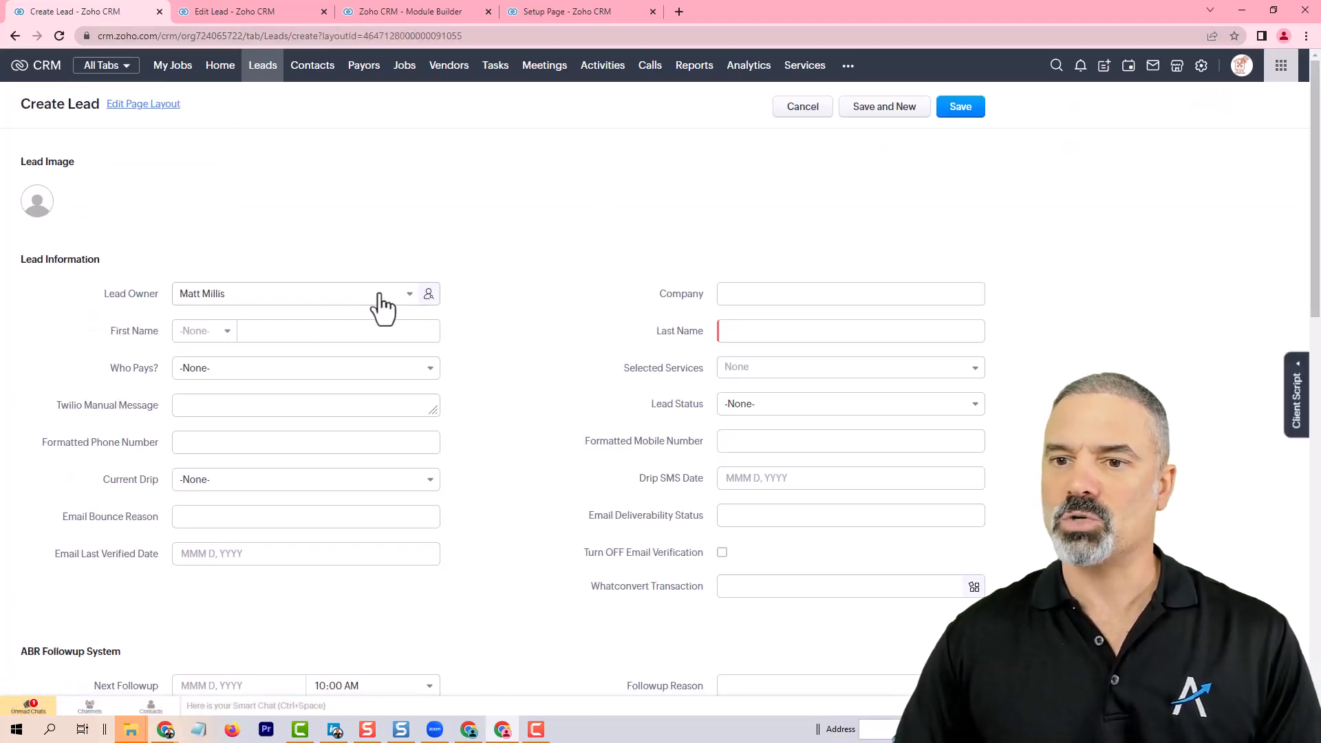
left_click(318, 333)
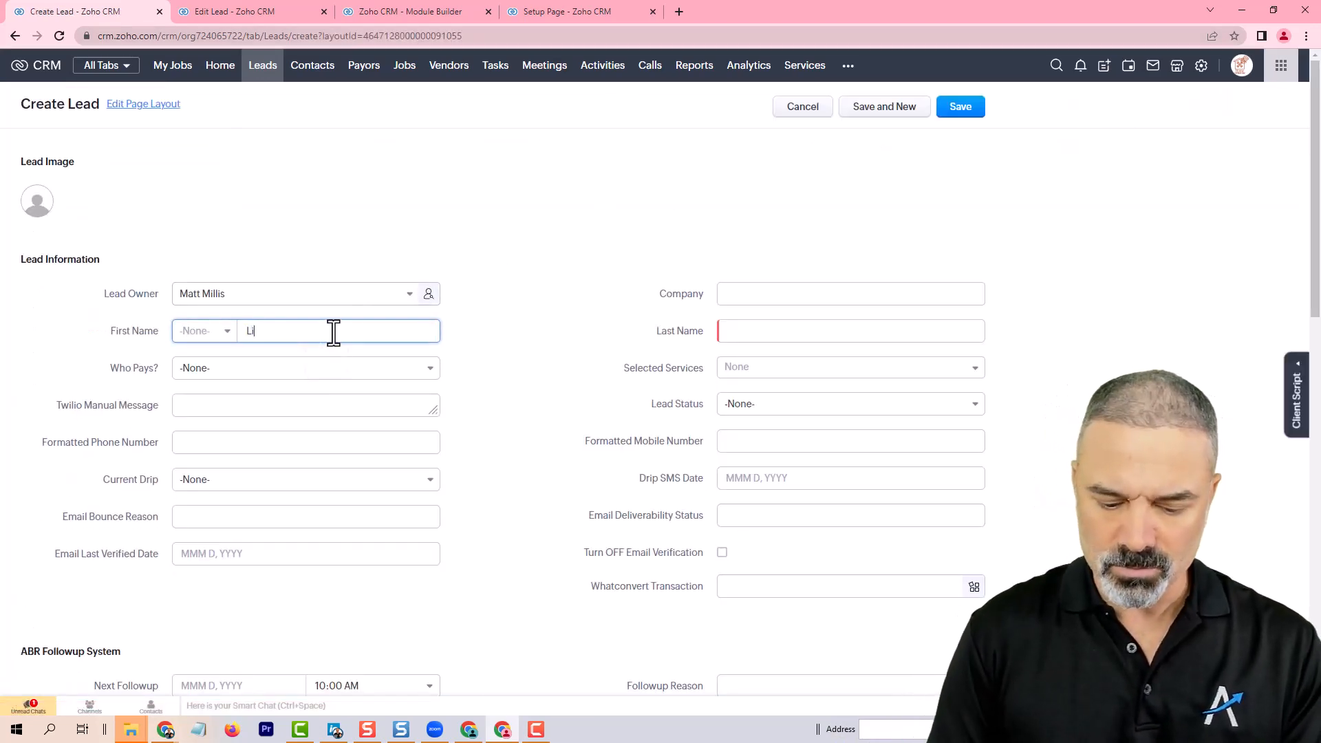
left_click(750, 331)
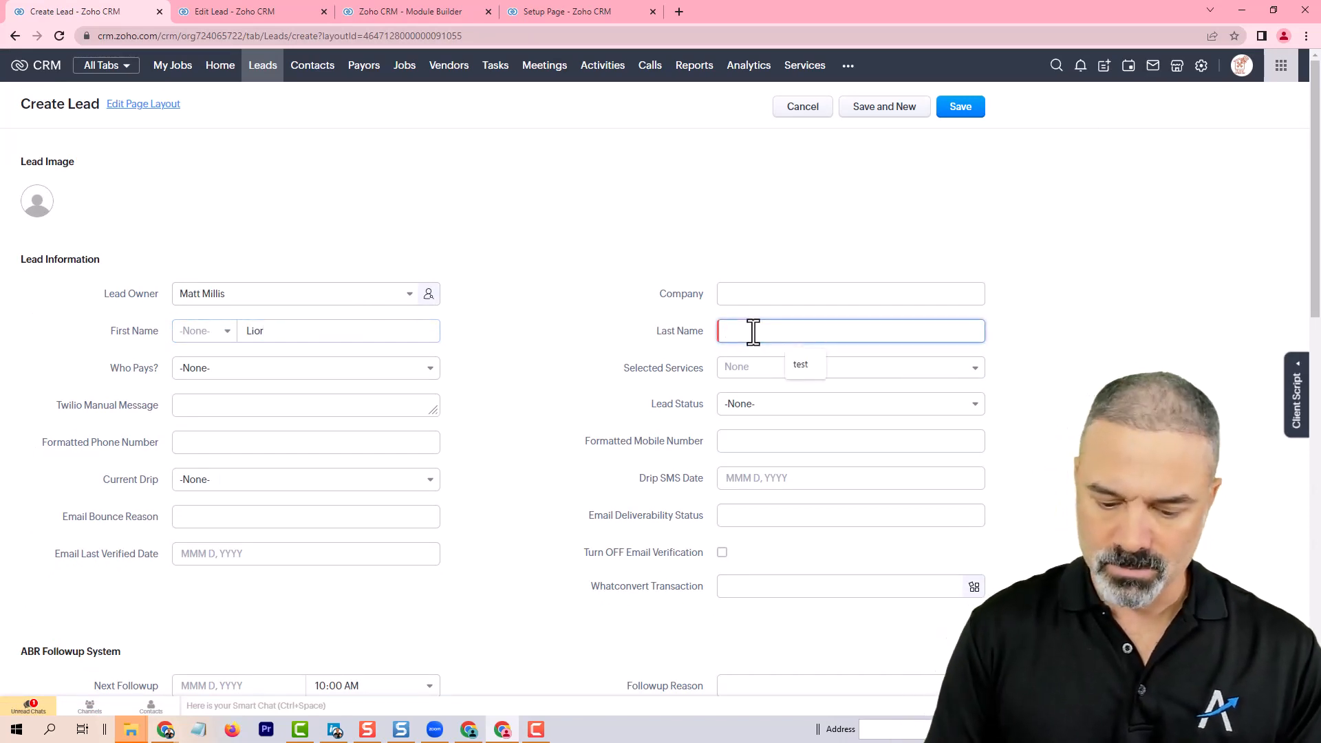
key("ctrl+f")
type("pho")
key("Return")
left_click(251, 383)
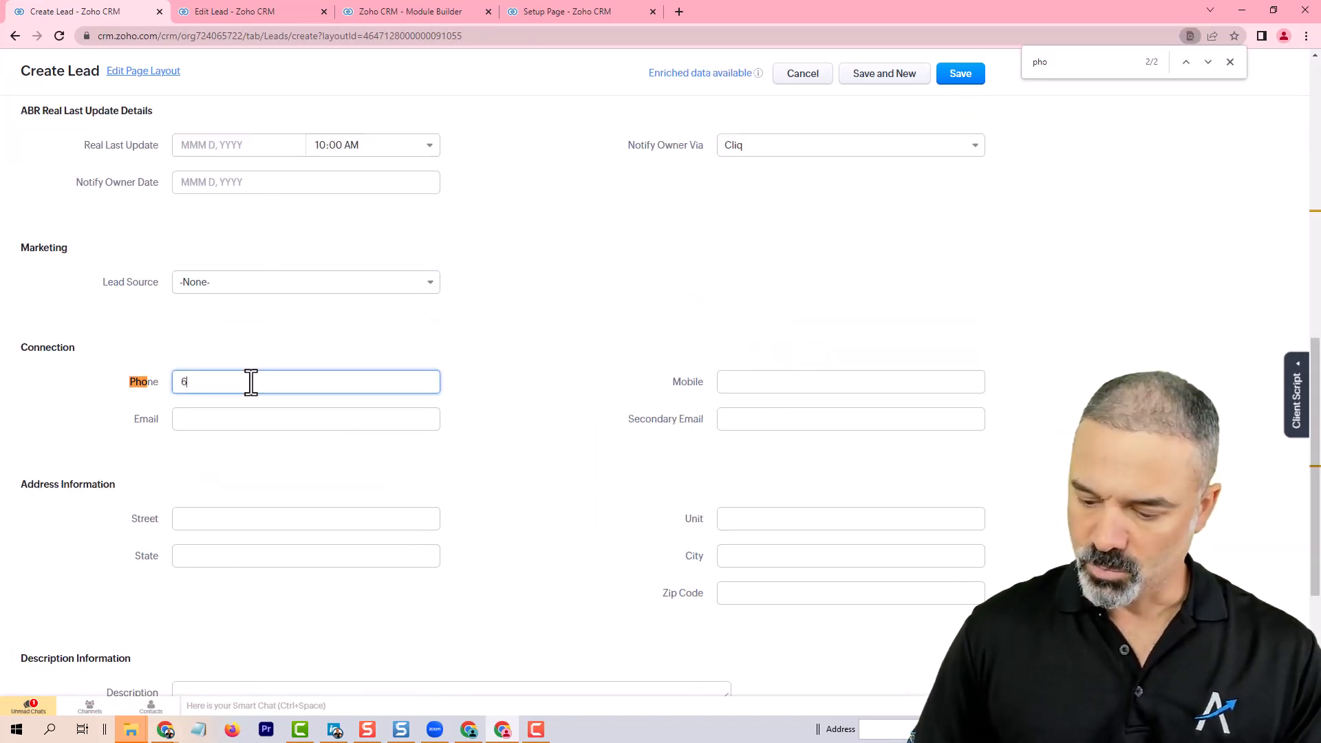
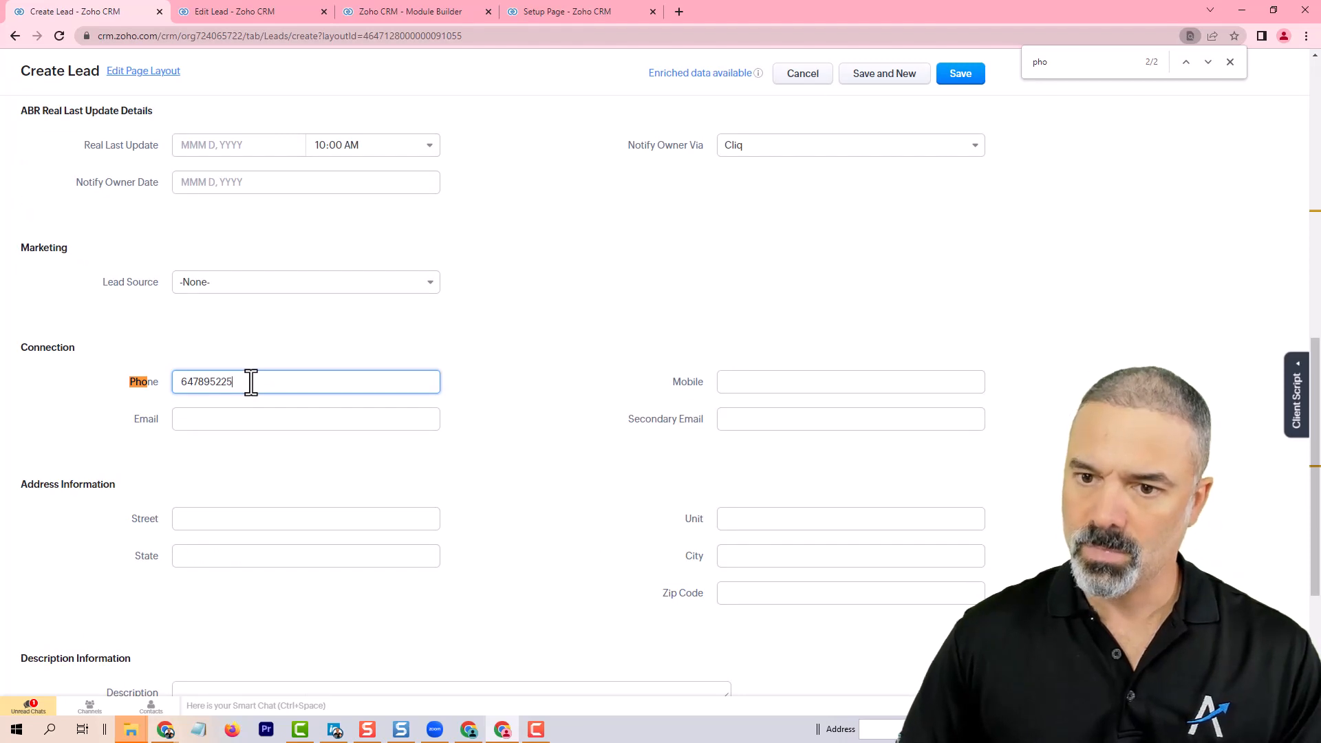
left_click(247, 419)
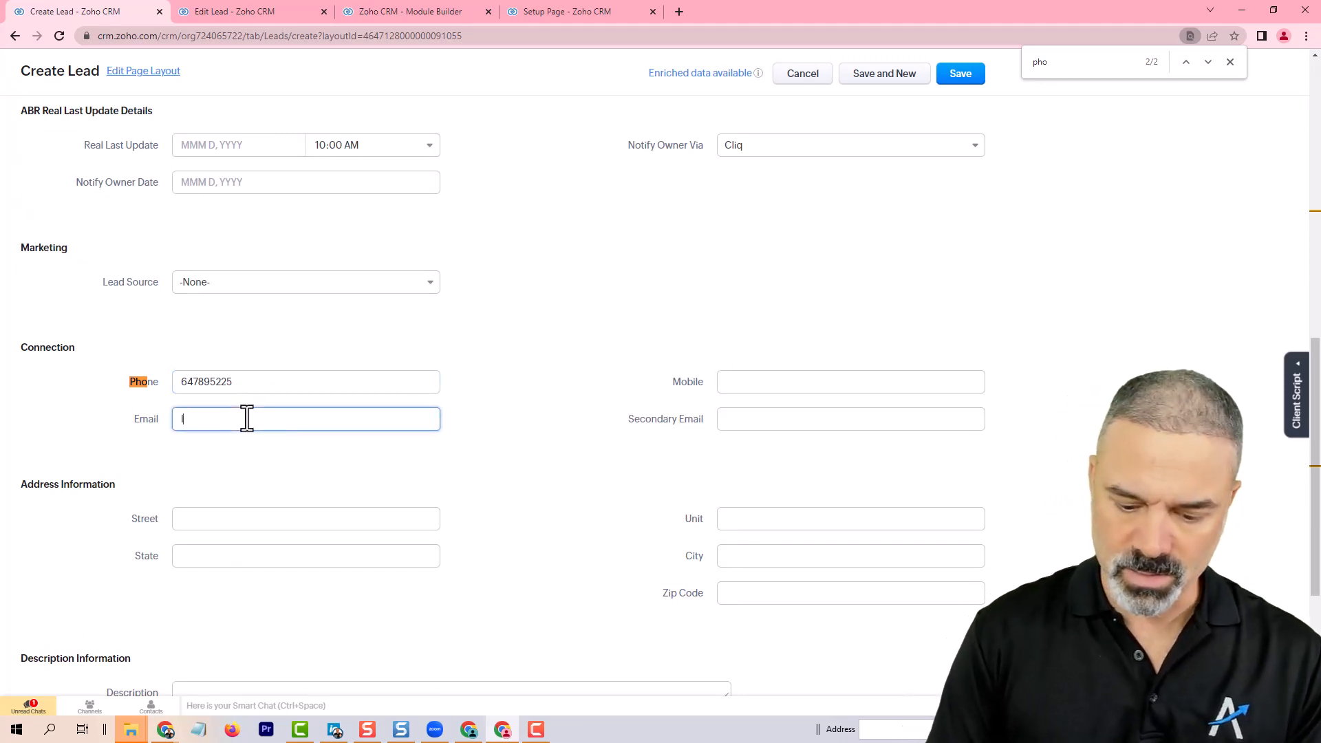
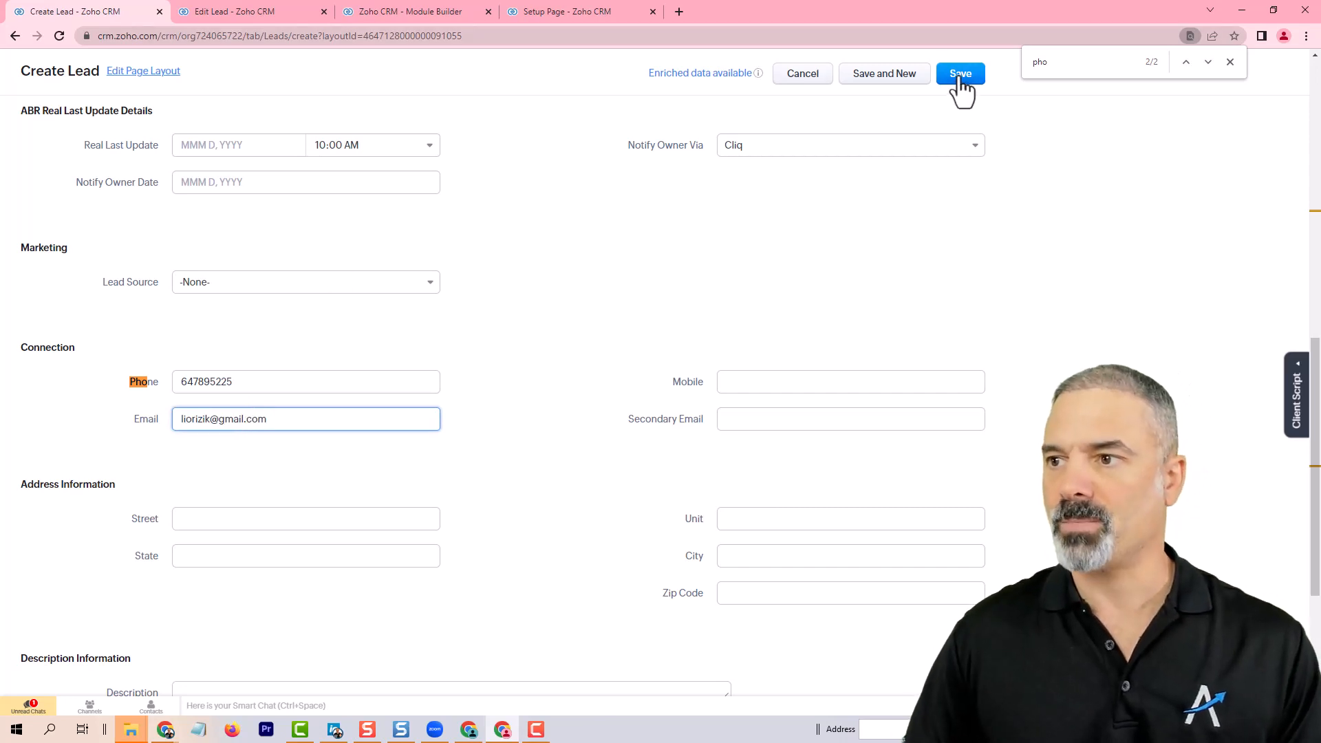
left_click(958, 77)
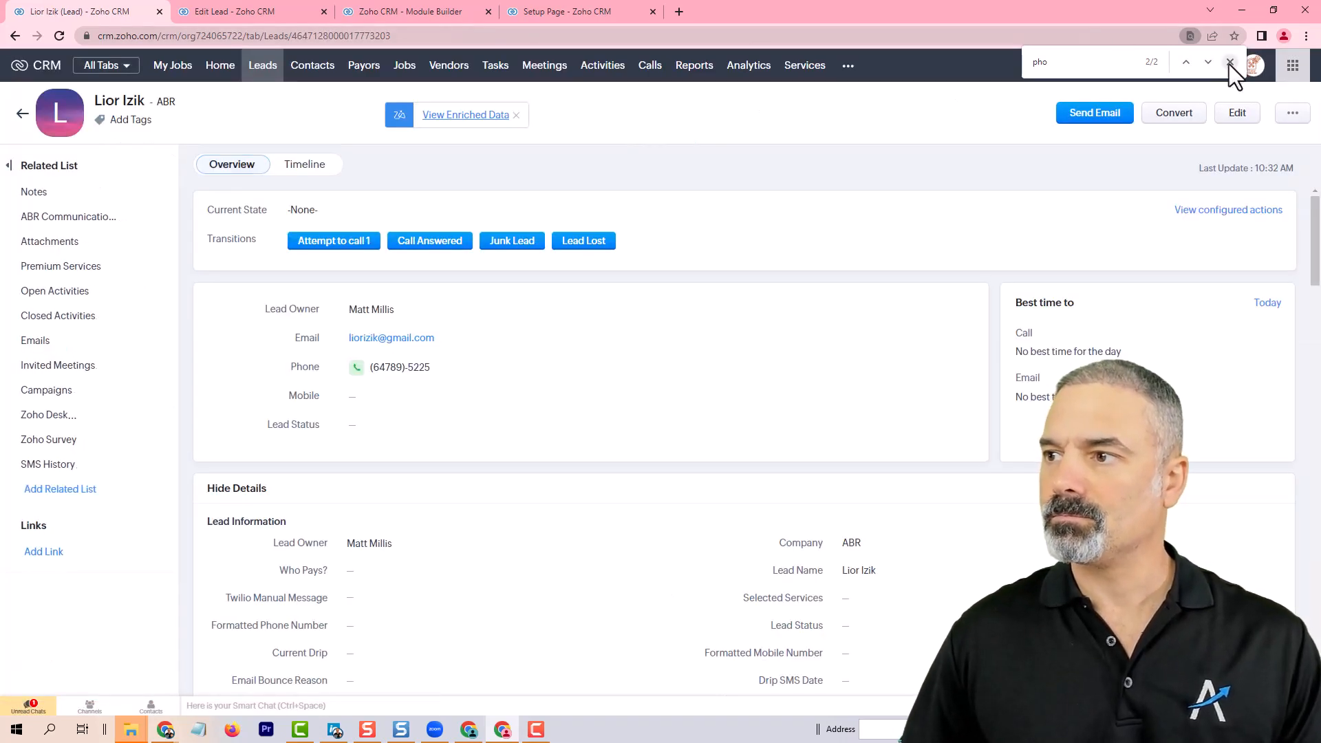
left_click(1229, 63)
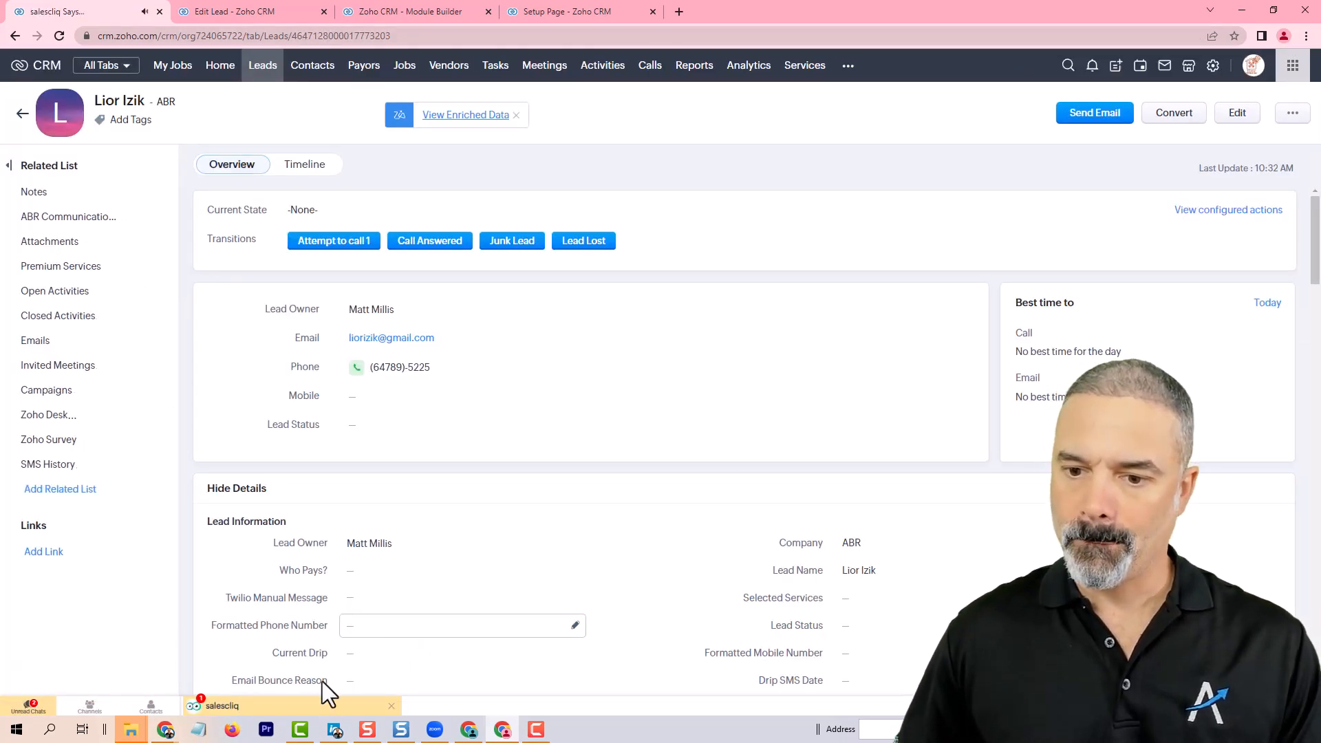
Step: Review the new-lead chat notification and the lead's row and columns in the ABR My Followups view
left_click(296, 708)
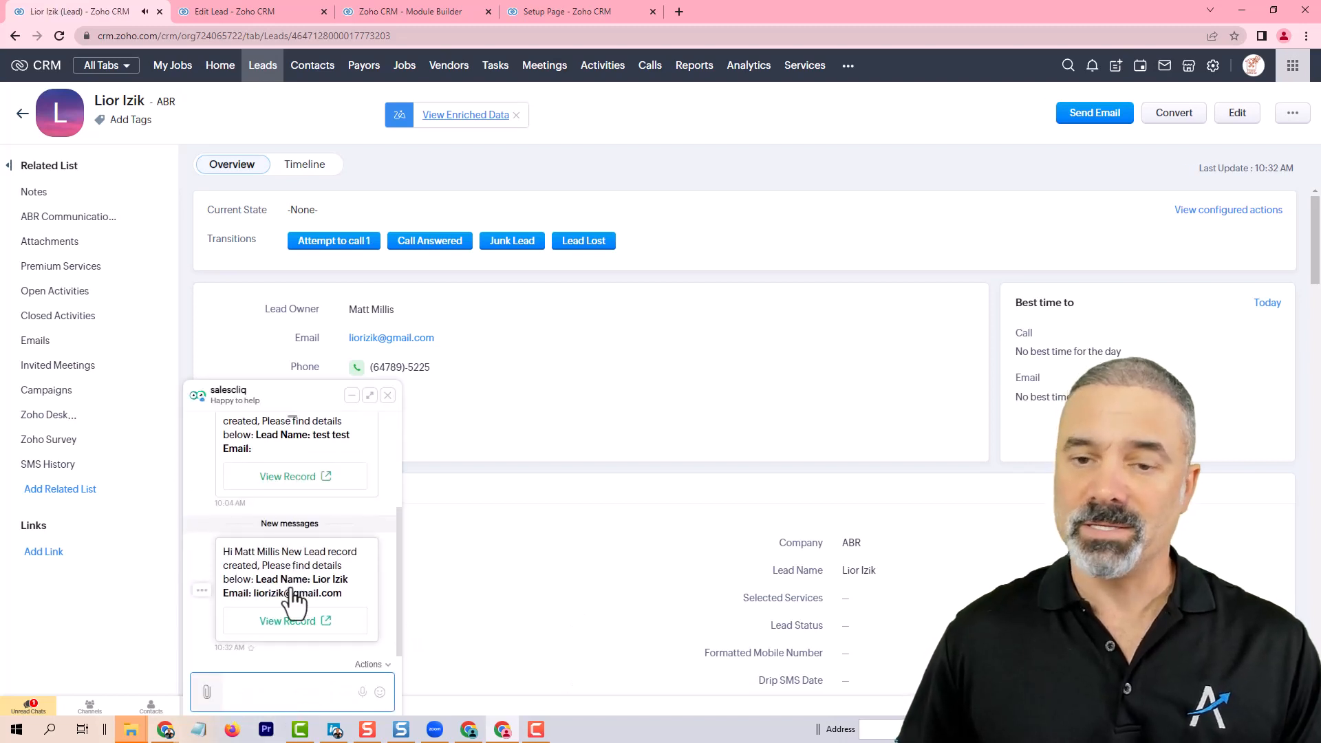
left_click(388, 396)
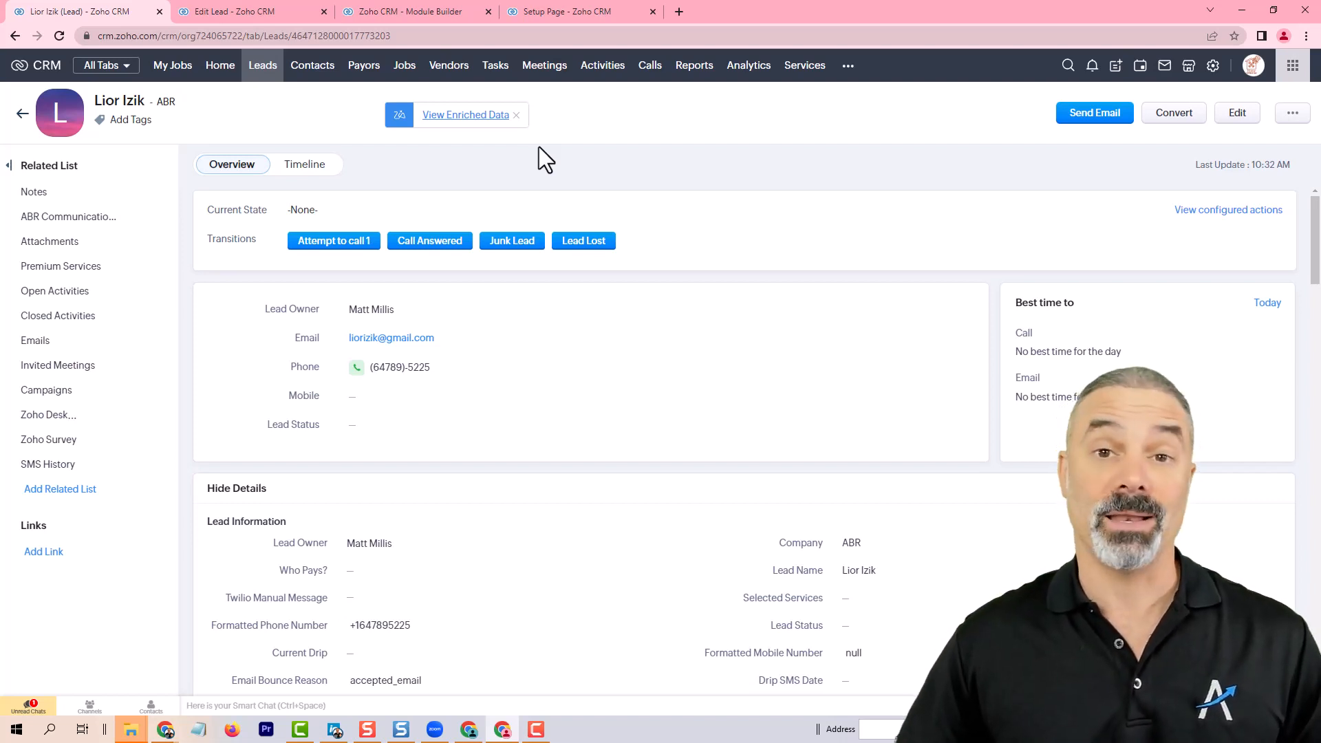
left_click(265, 75)
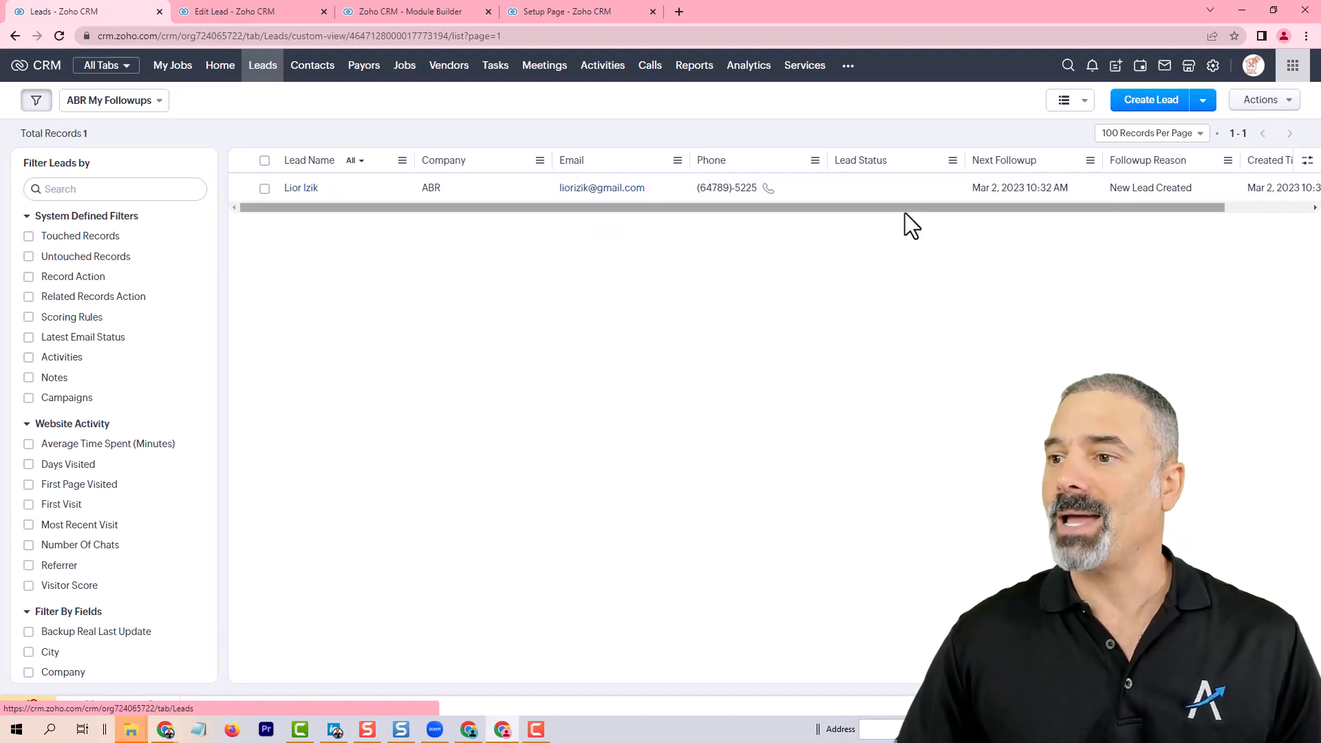
scroll(886, 206, "right", 2)
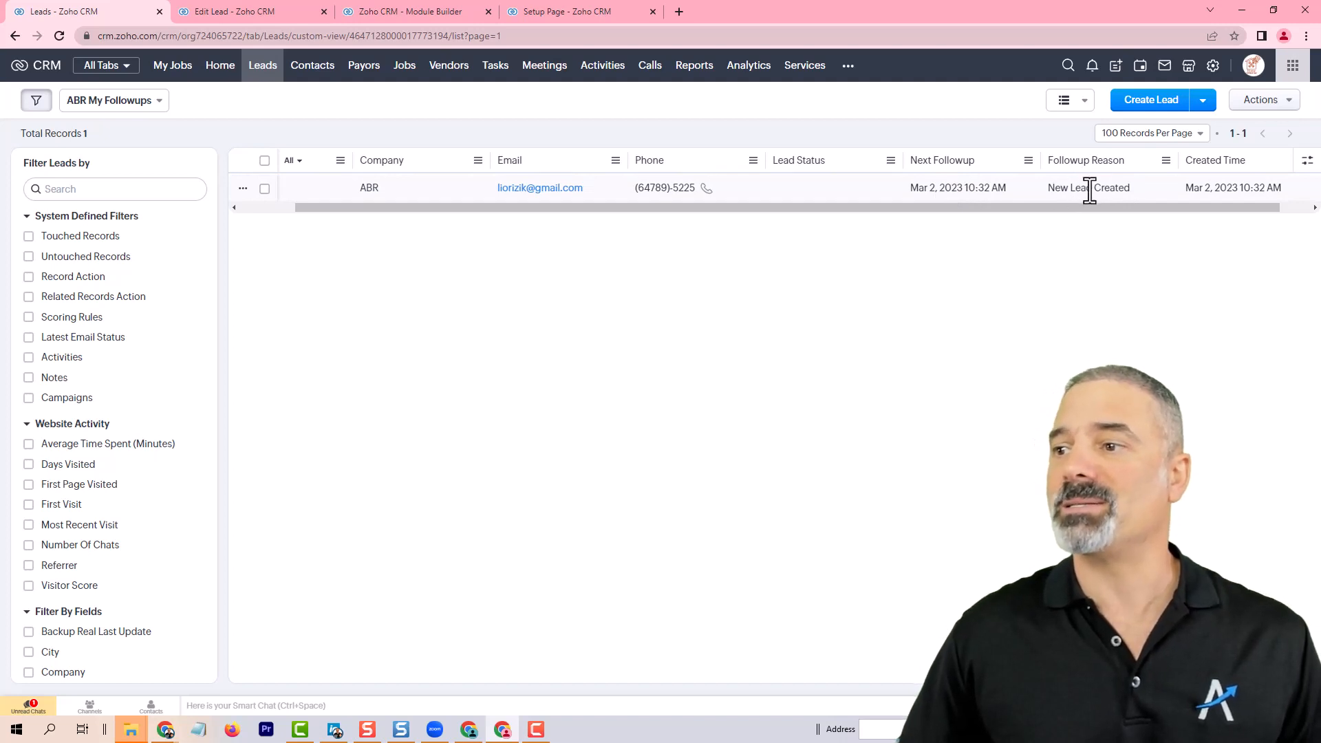
scroll(1225, 208, "right", 1)
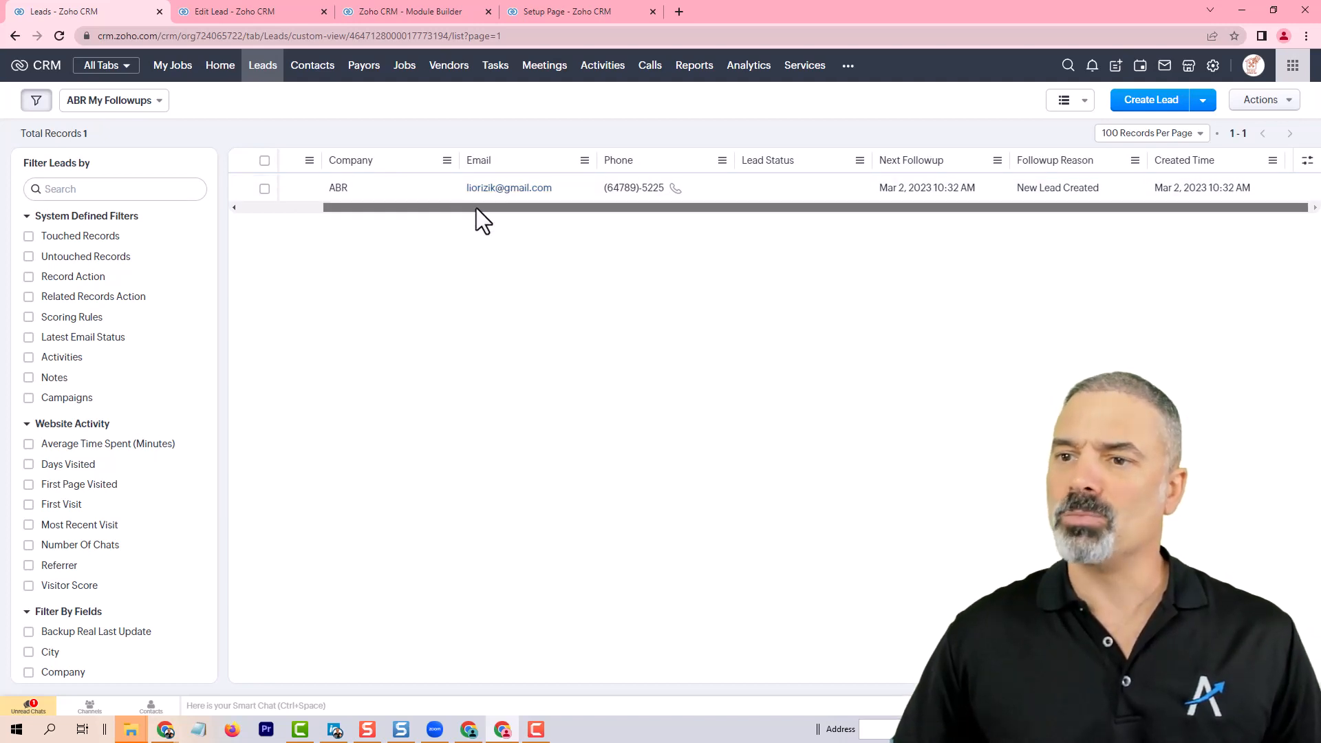
left_click_drag(476, 208, 368, 208)
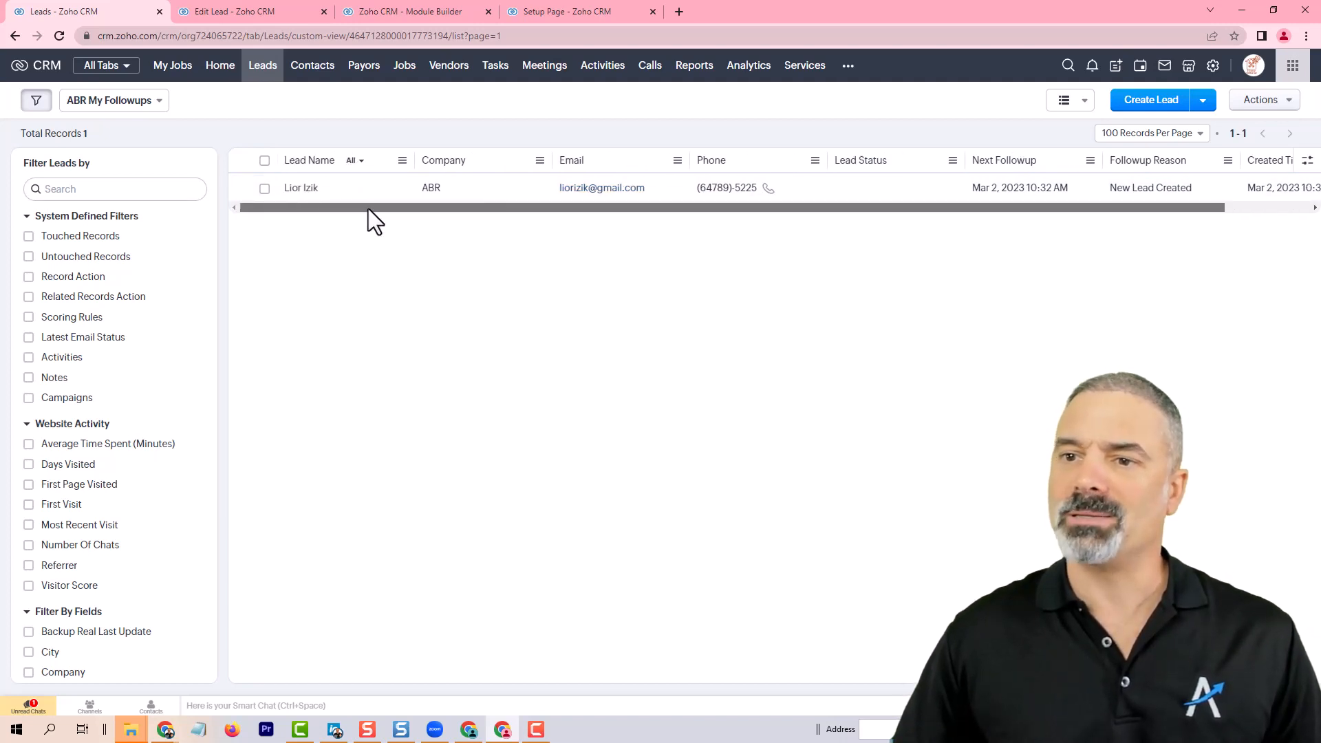
Step: Run the Attempt to call 1 transition on the new lead with Next Followup set to Mar 3, 2023
left_click(310, 189)
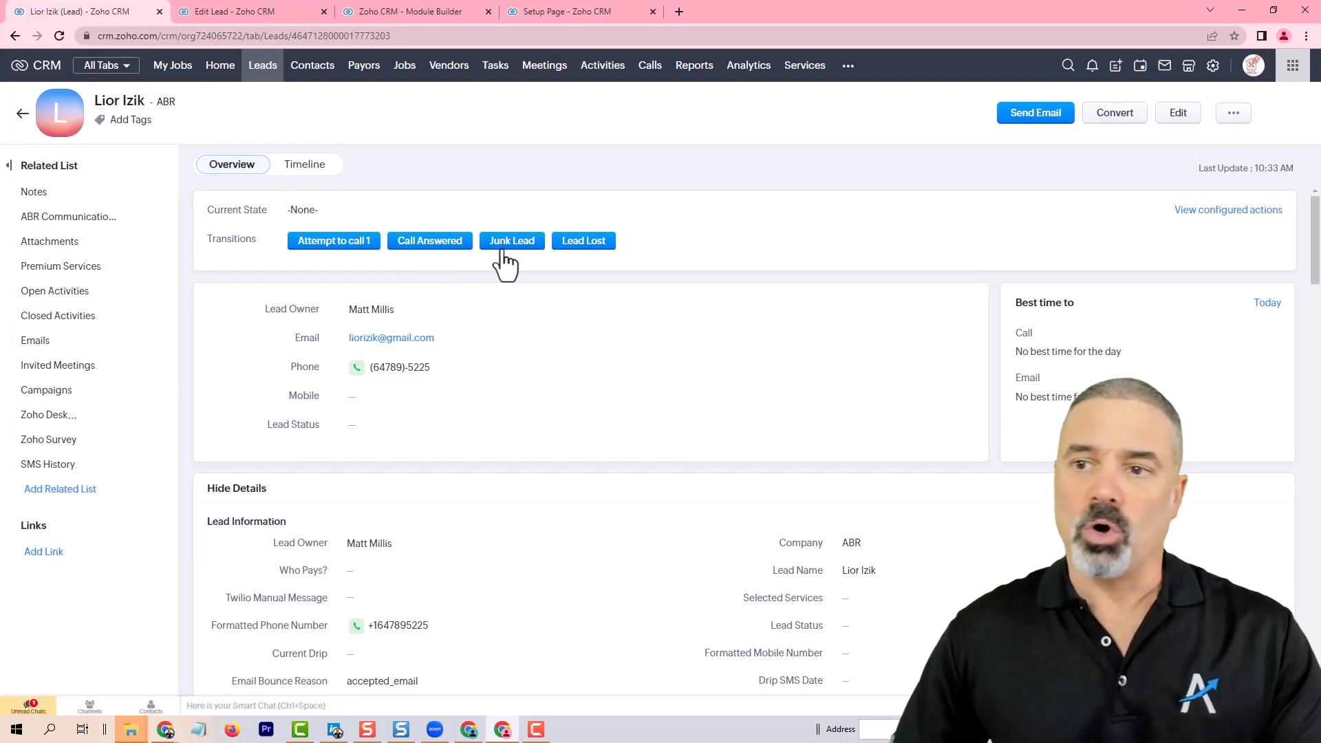
left_click(348, 240)
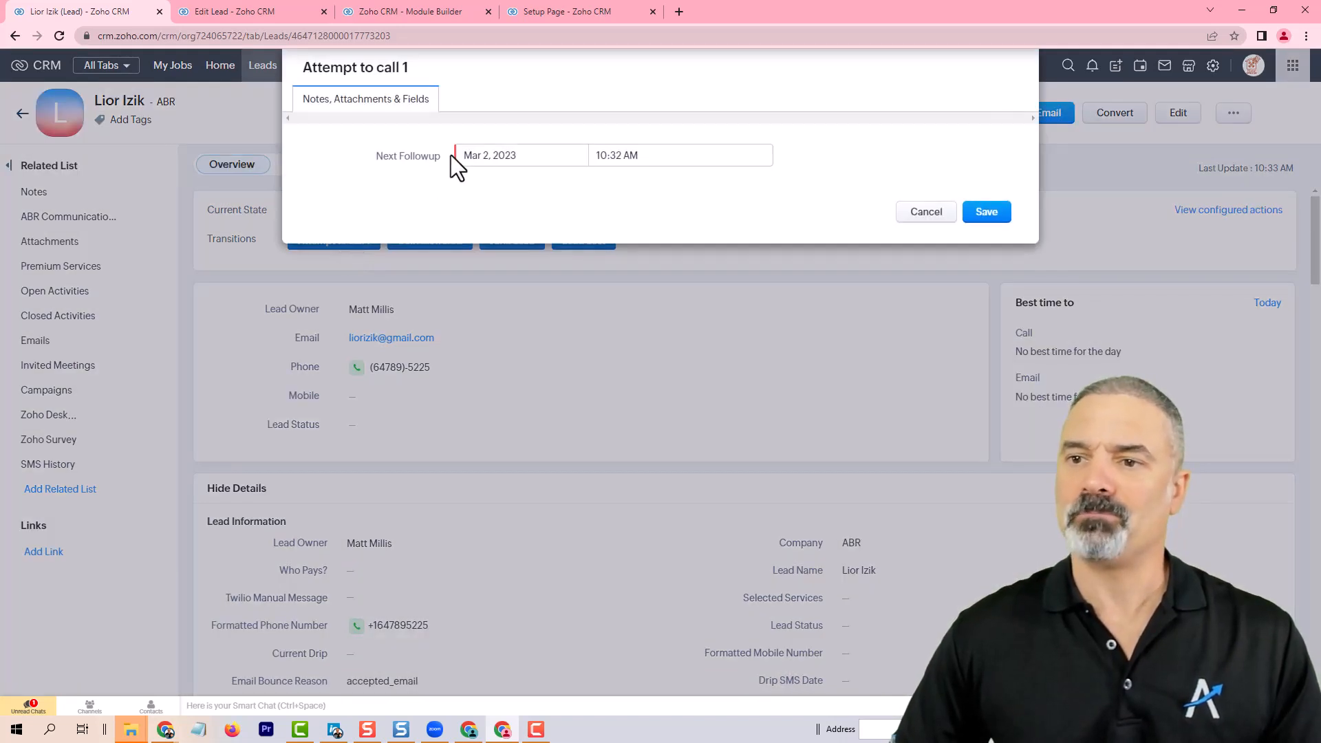
left_click(501, 155)
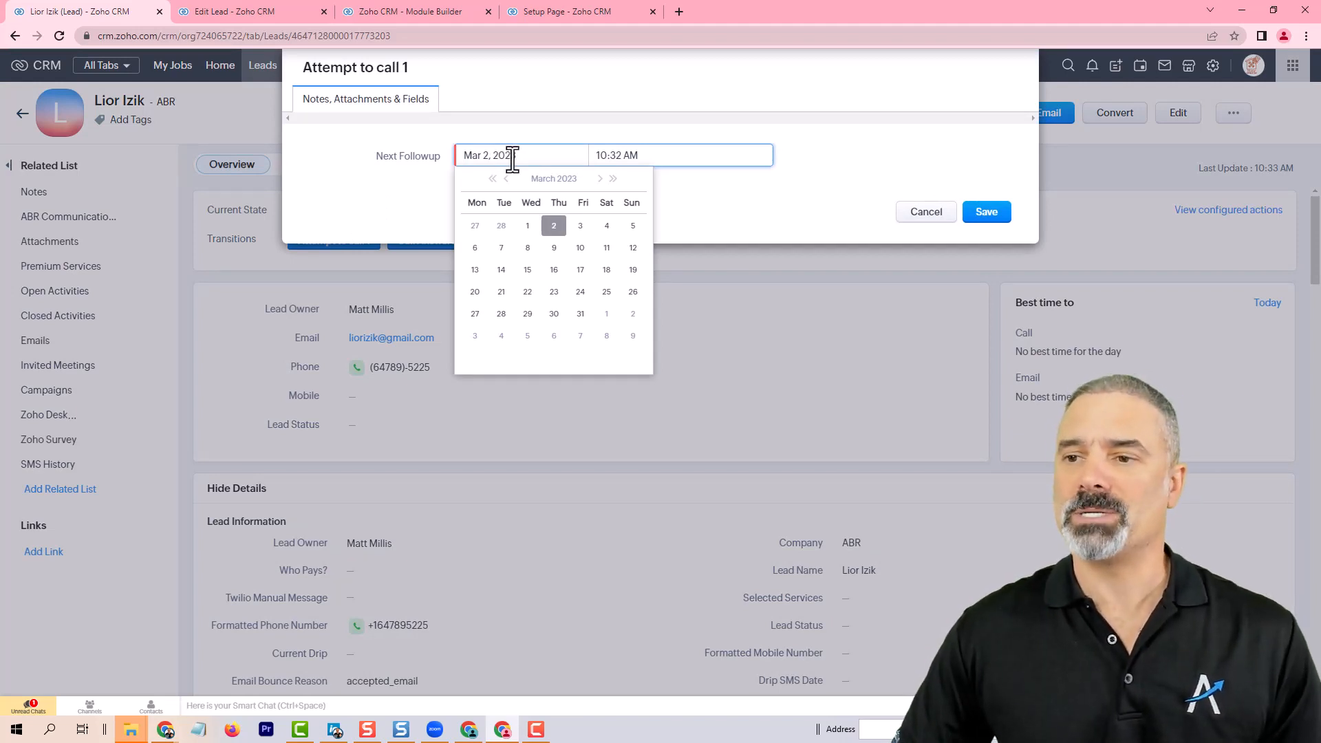
left_click(581, 227)
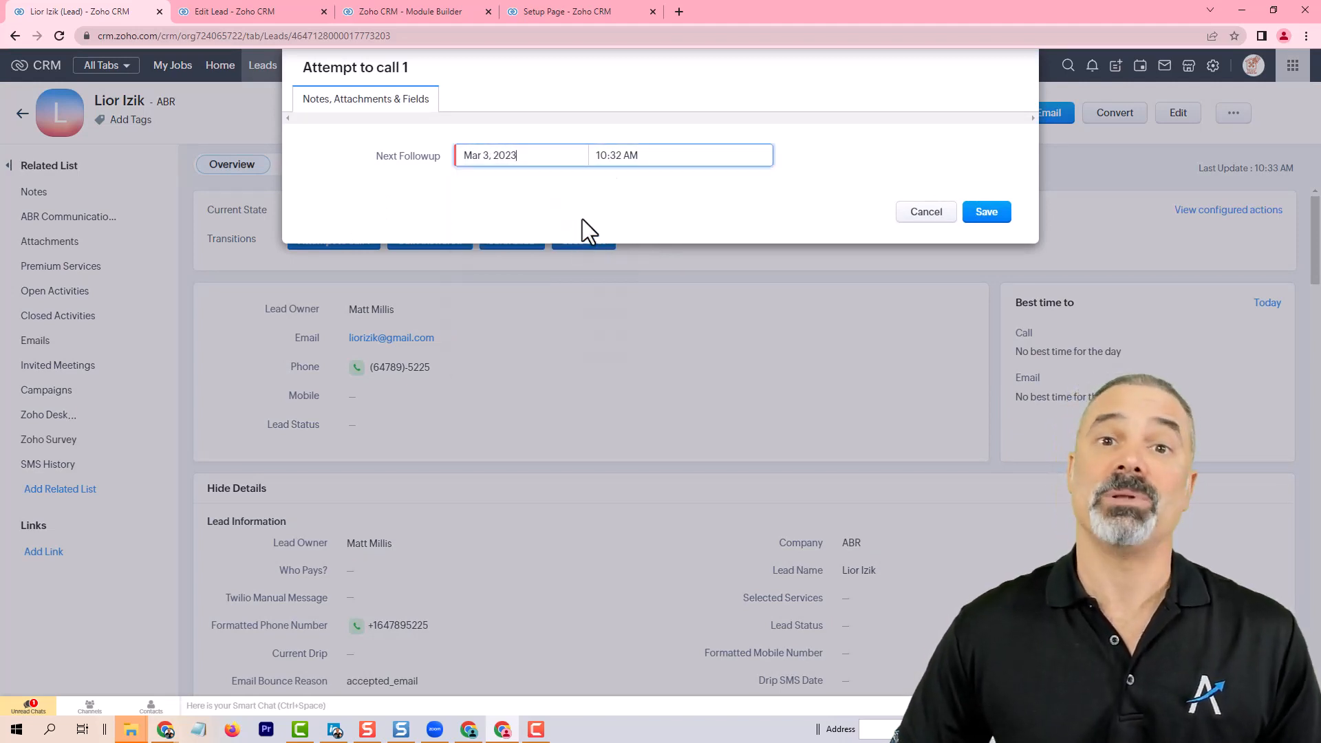
left_click(990, 216)
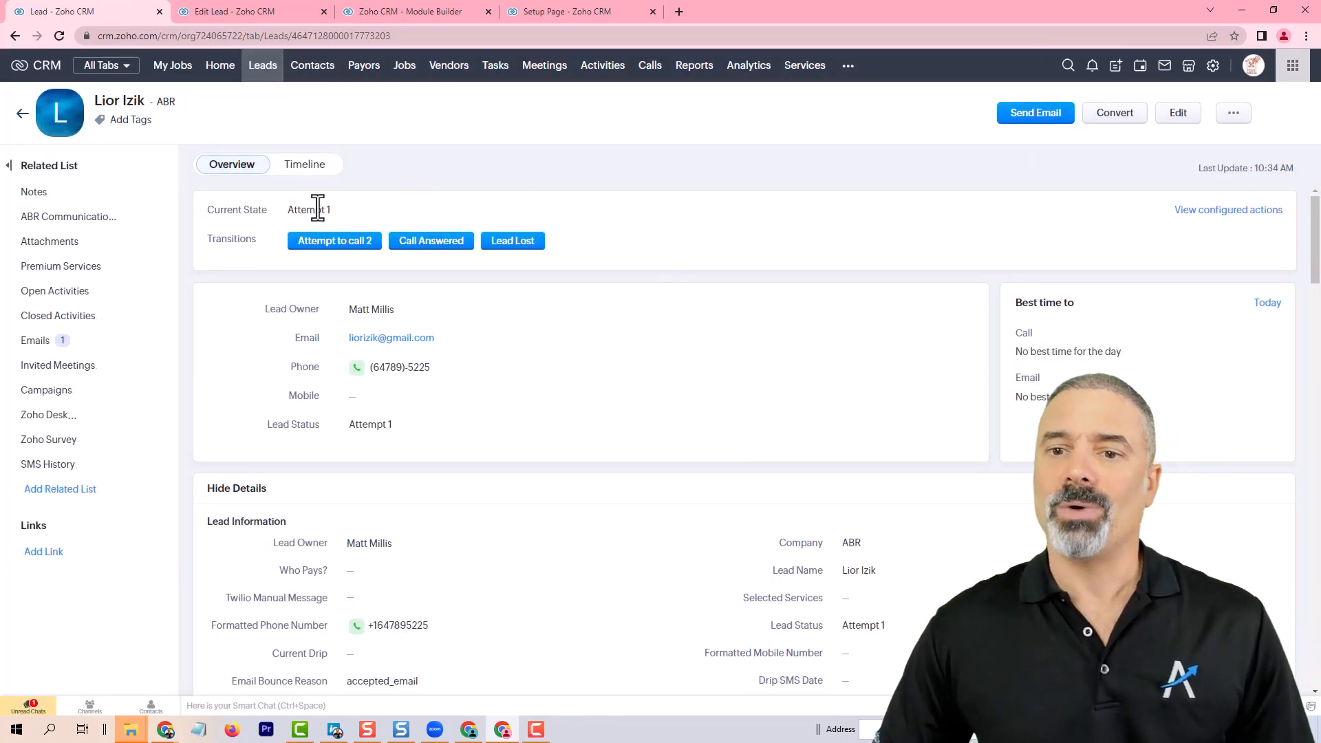
Step: Examine the lead's sent emails and followup fields after the transition
left_click(43, 340)
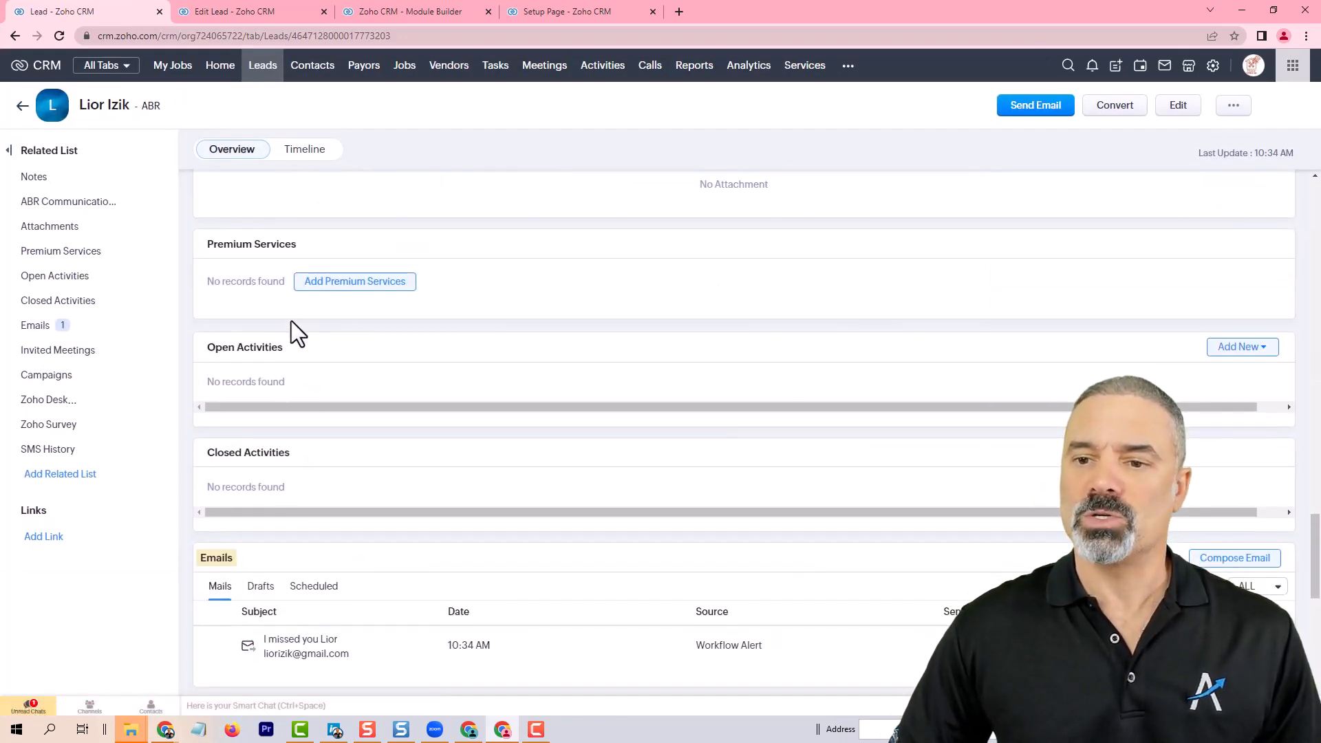
scroll(322, 581, "down", 1)
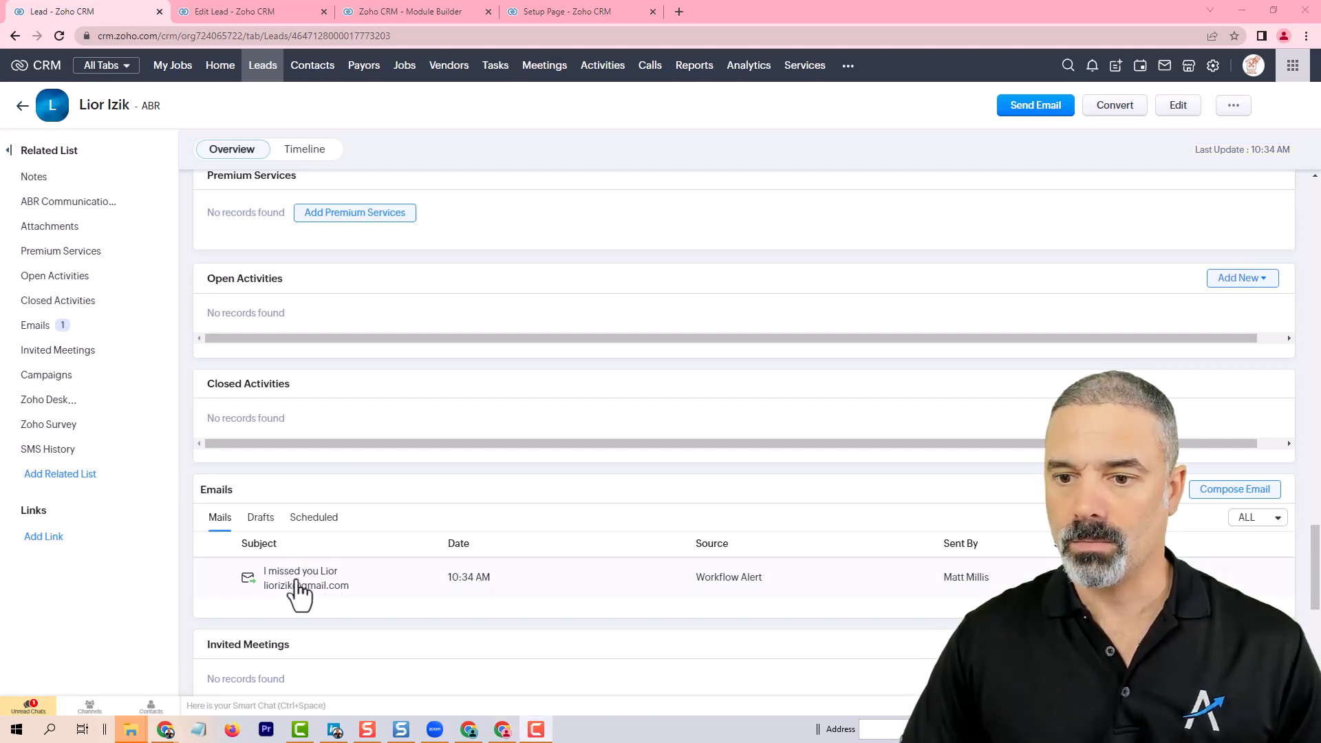
scroll(353, 423, "up", 10)
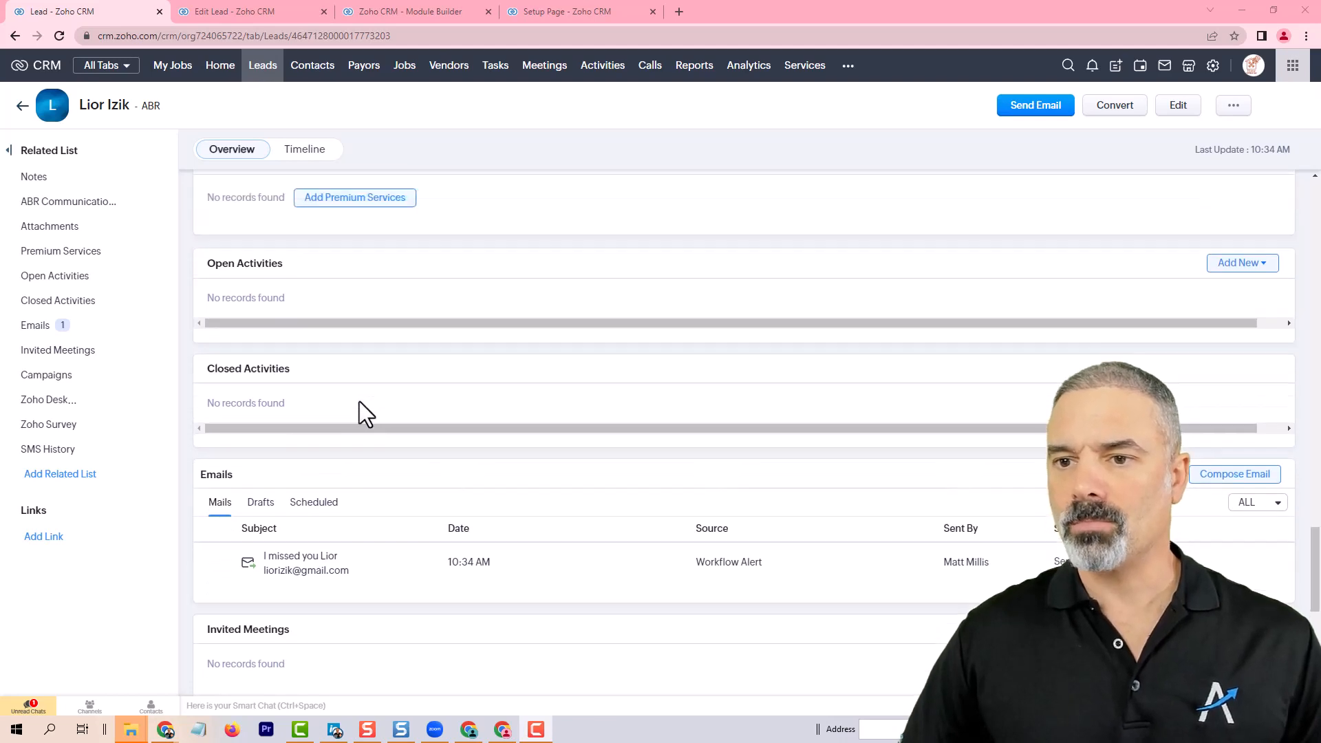
scroll(385, 402, "up", 5)
scroll(410, 406, "down", 6)
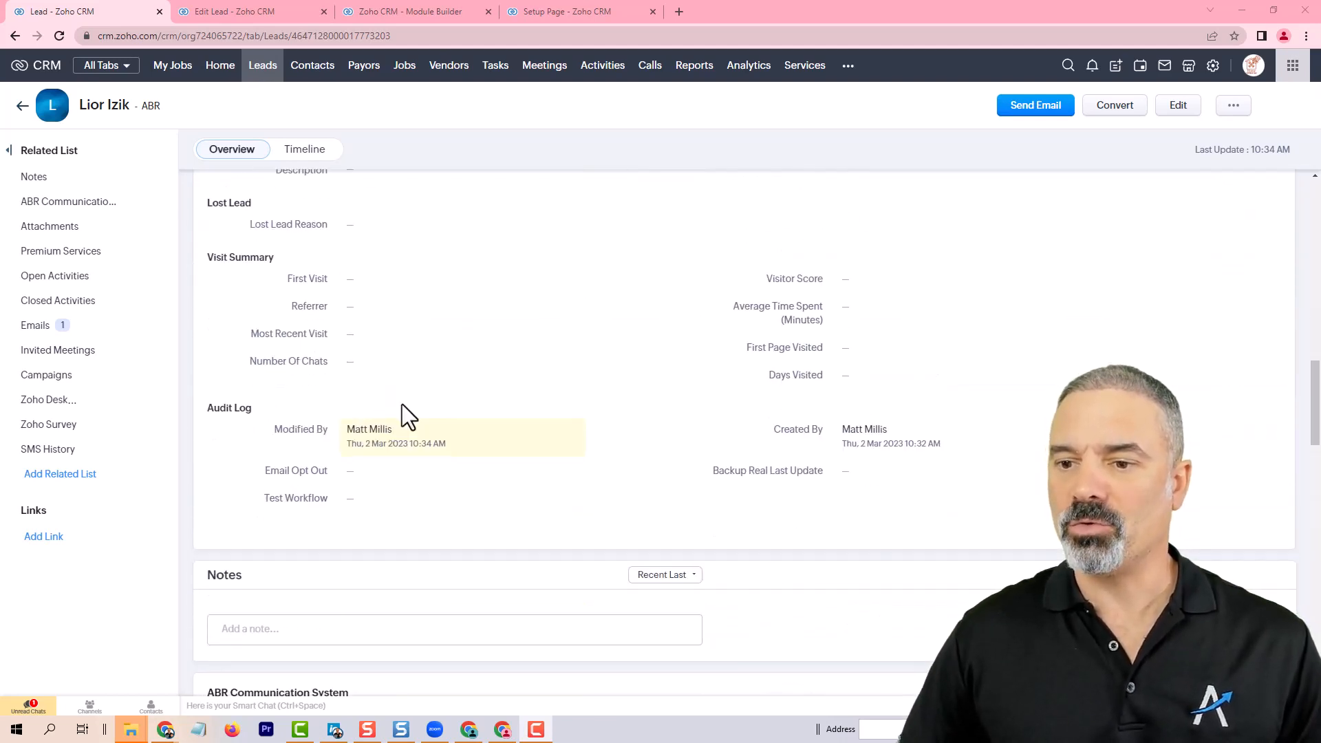
scroll(406, 399, "up", 6)
scroll(413, 386, "up", 5)
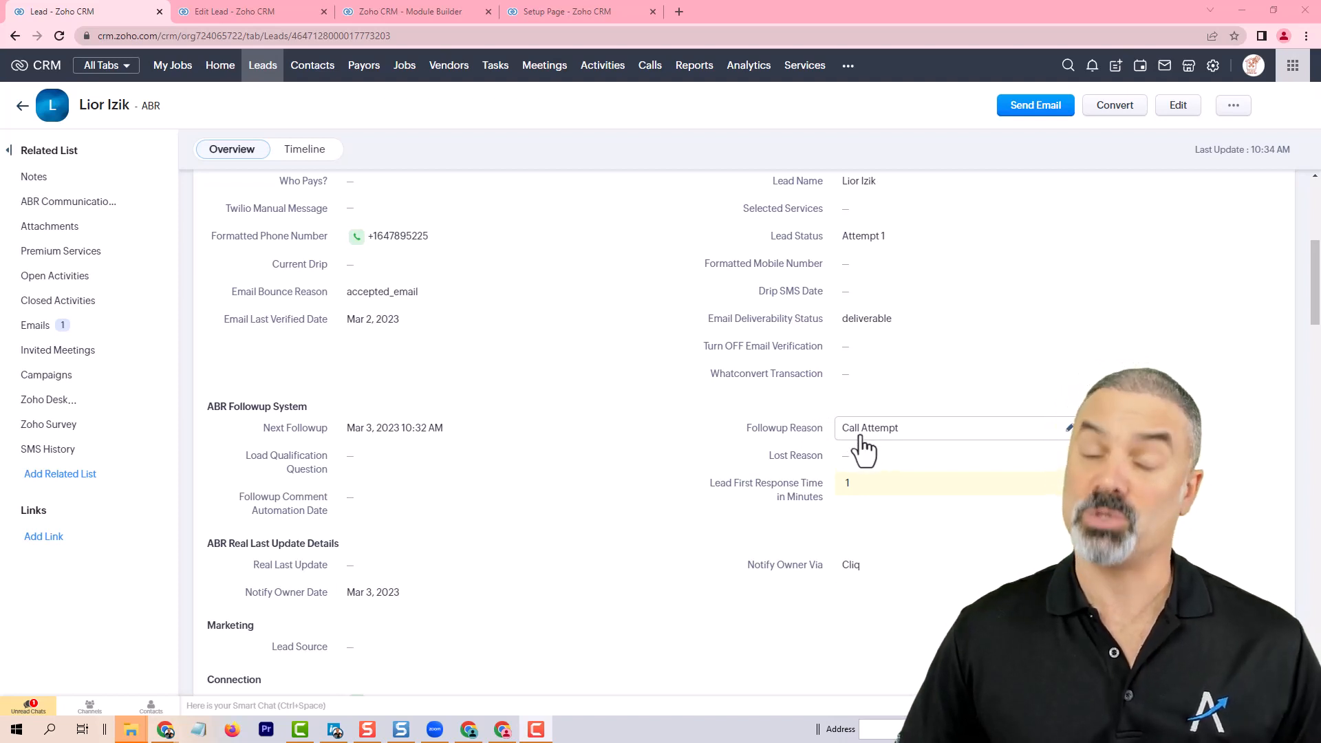
left_click(265, 69)
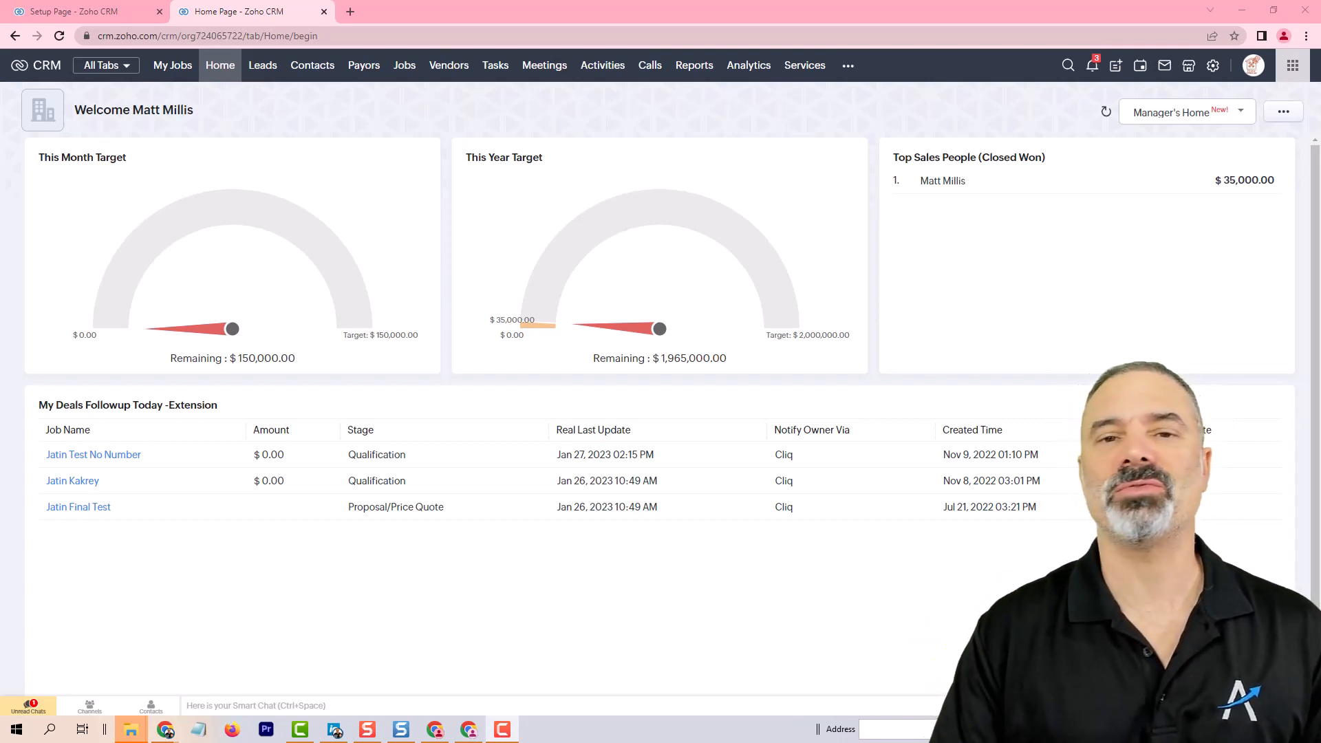
Step: Customize the Manager's Home page by adding the Leads custom view ABR My Followups as a component
left_click(215, 63)
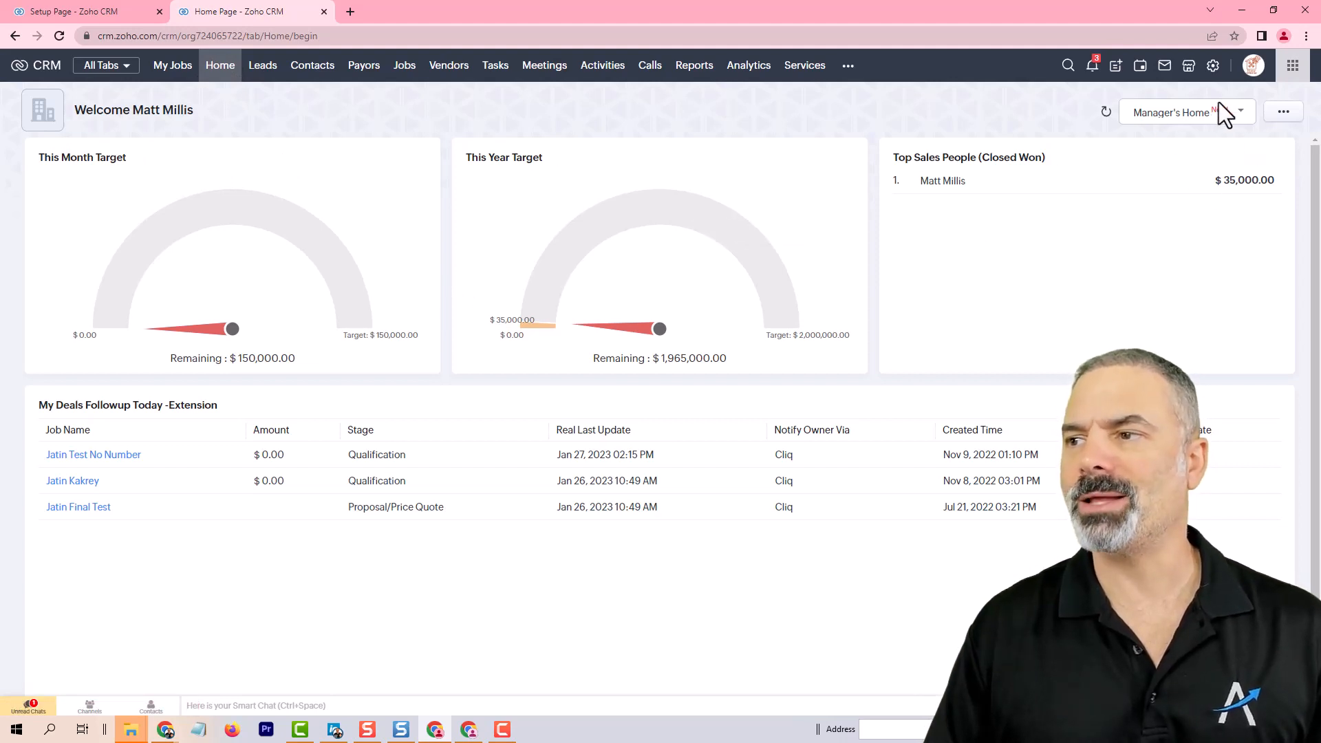
left_click(1168, 120)
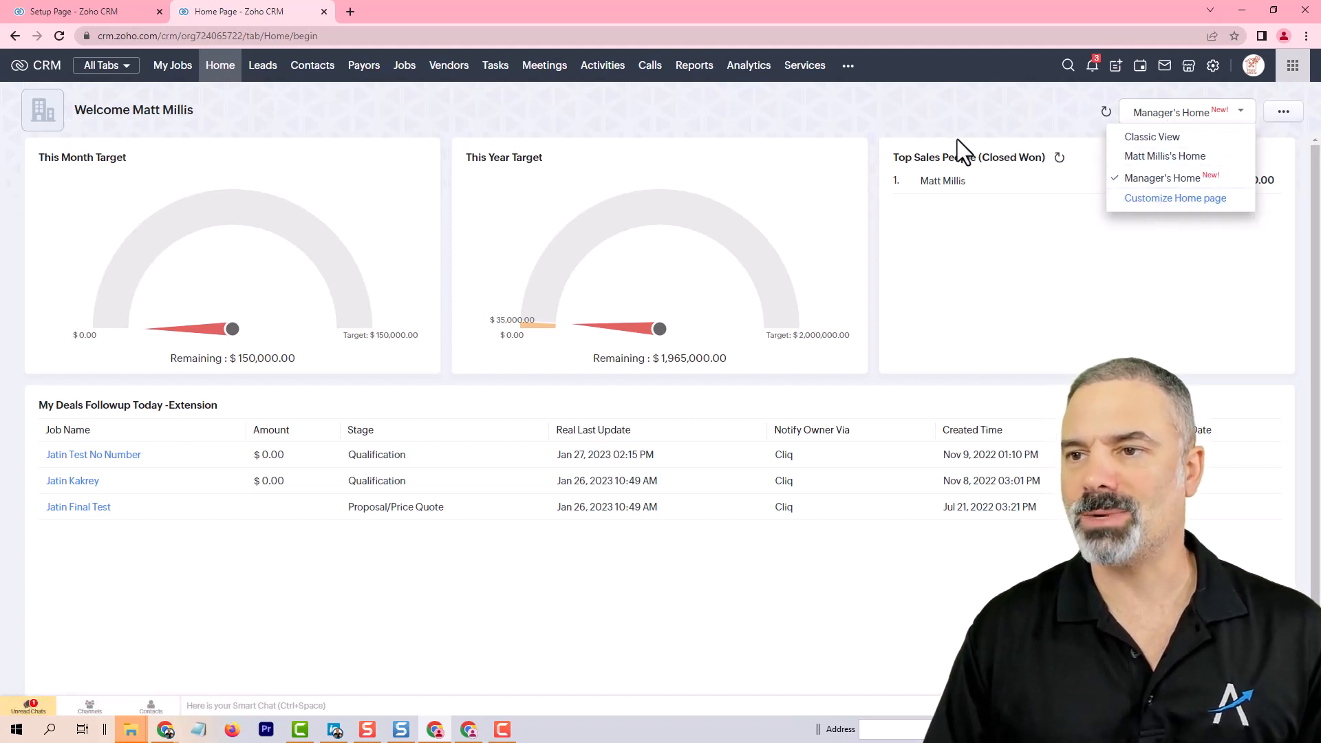
left_click(1177, 199)
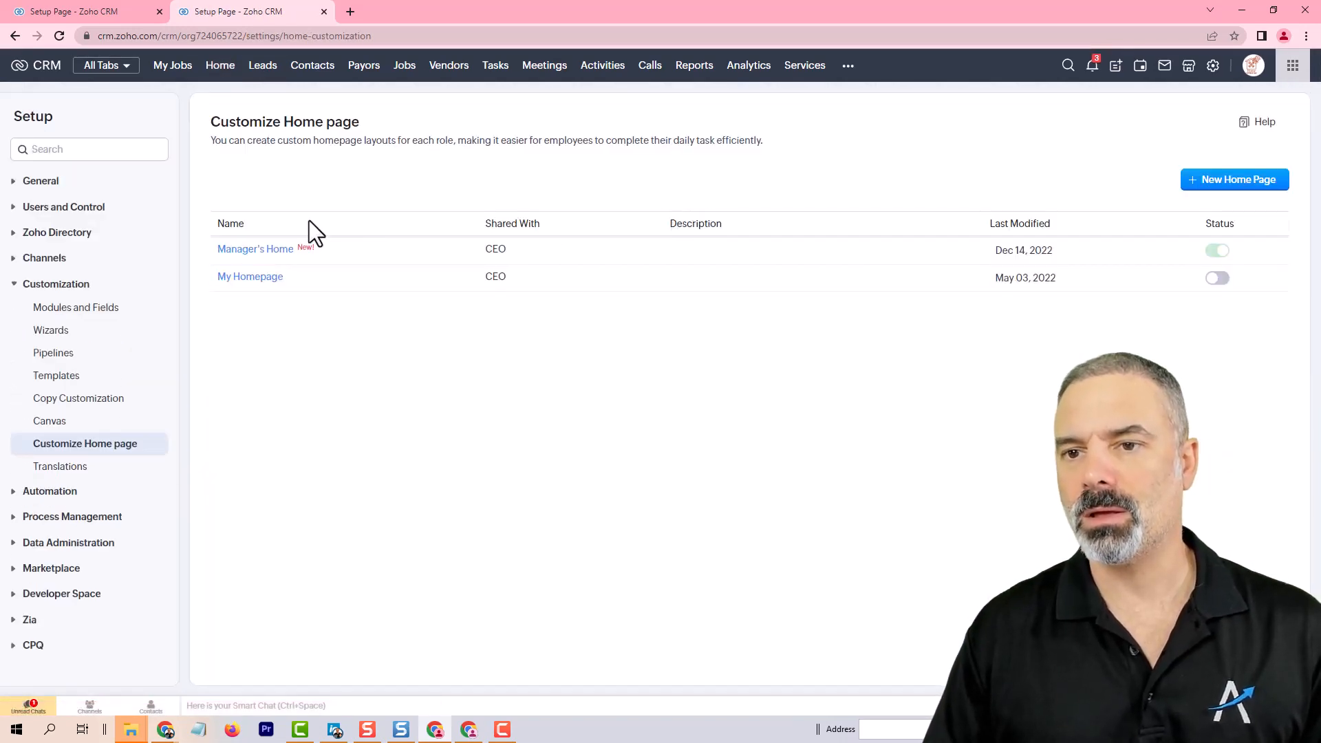
left_click(276, 251)
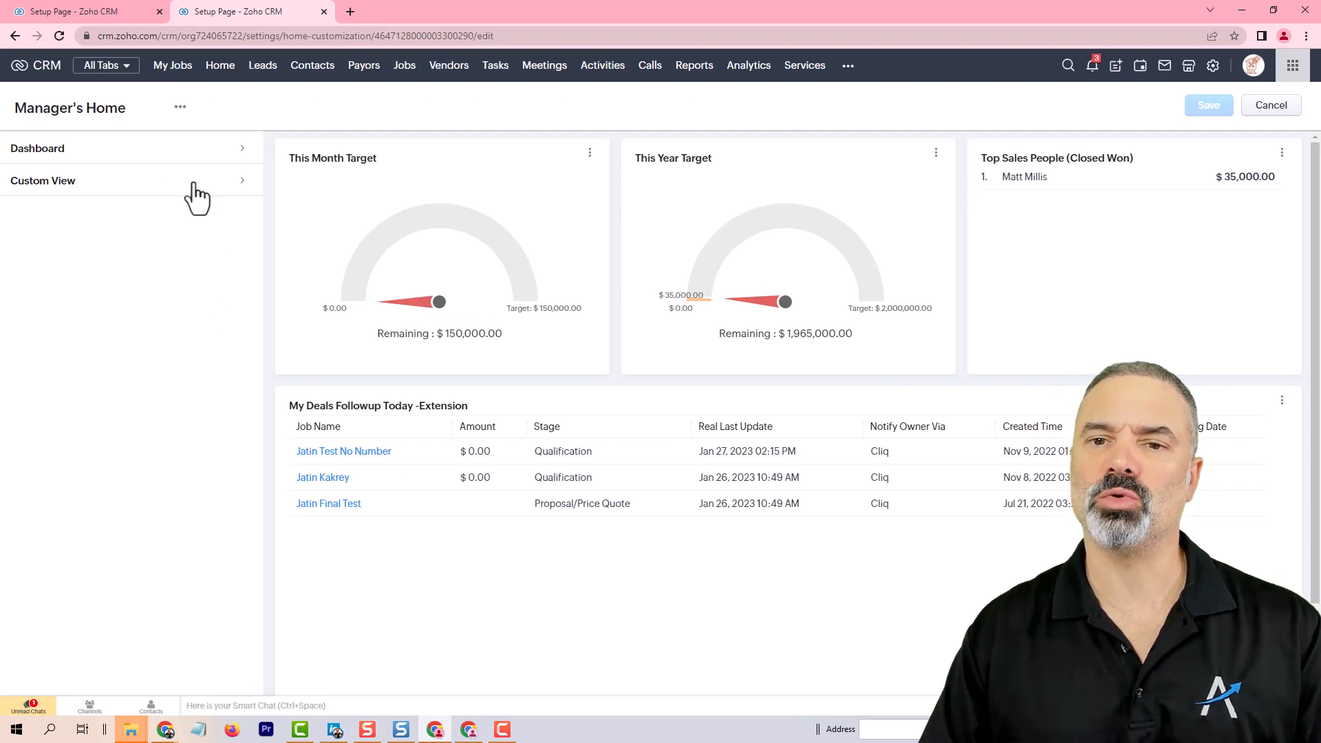
left_click(242, 181)
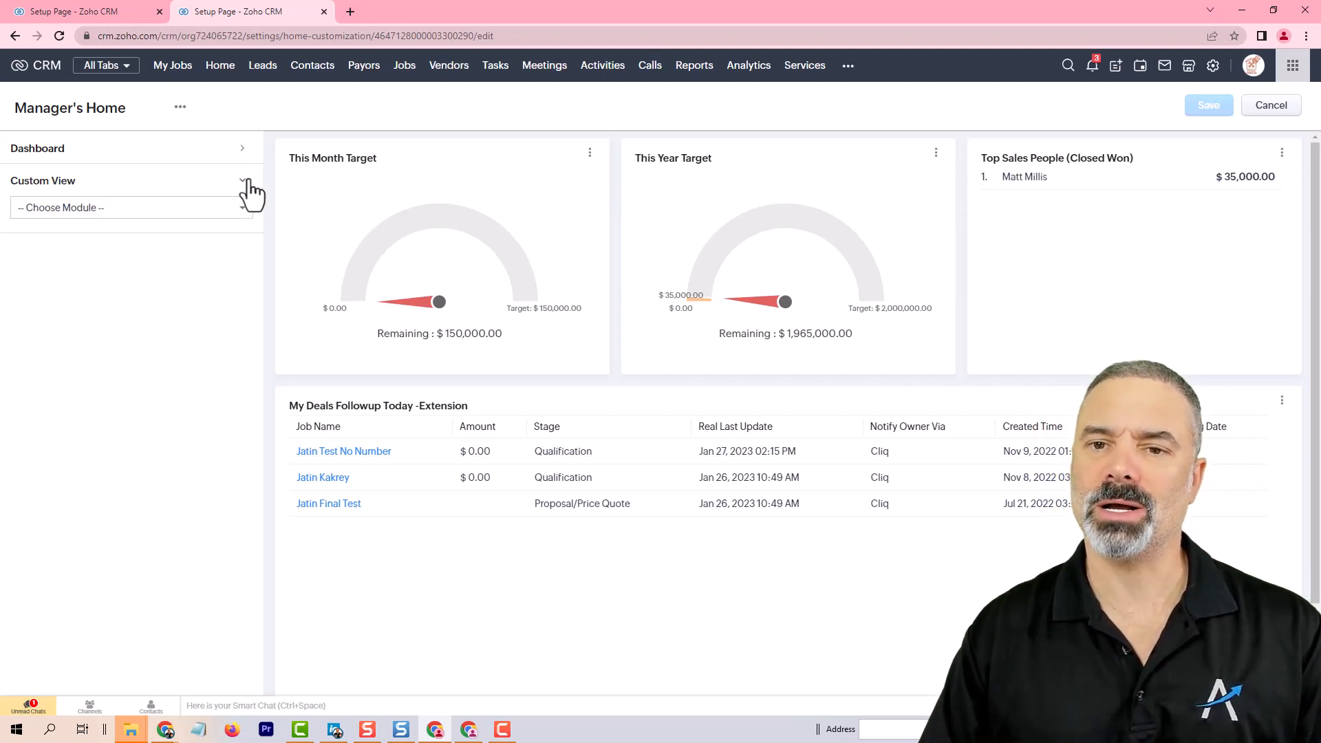
left_click(213, 210)
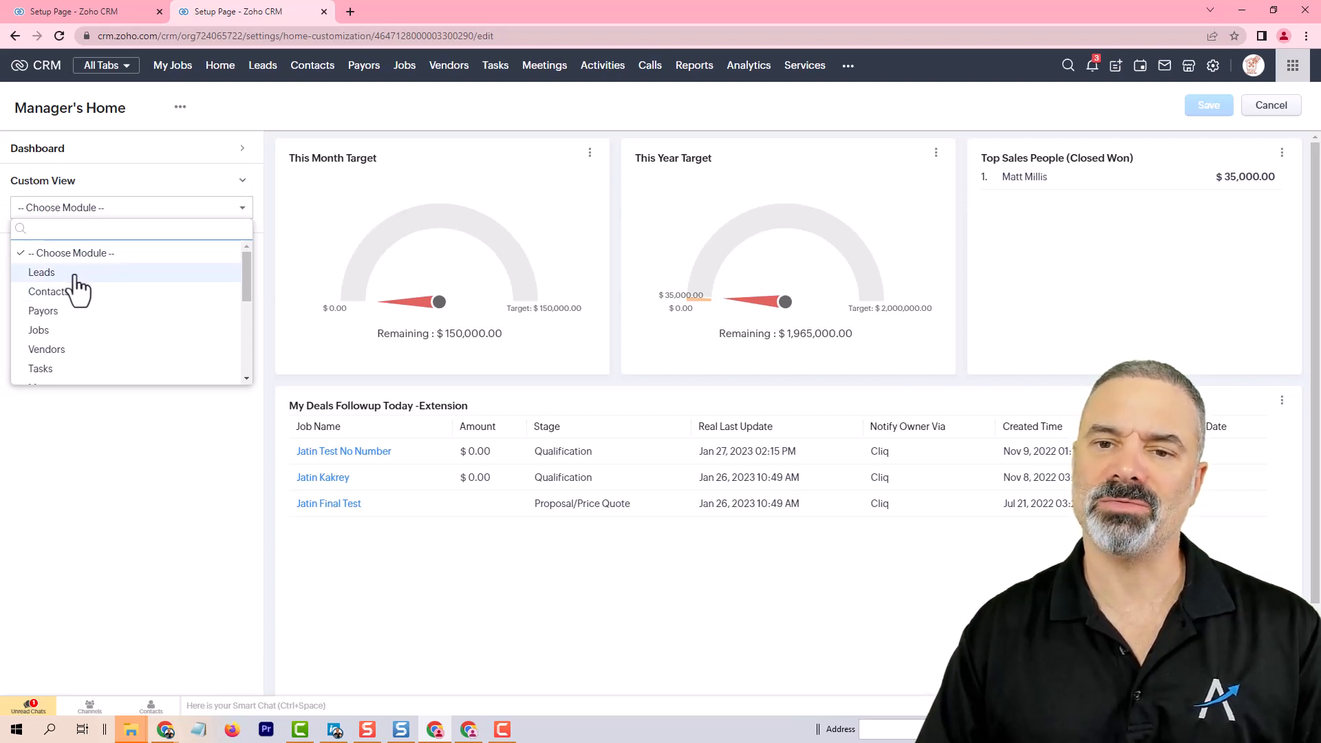
left_click(90, 275)
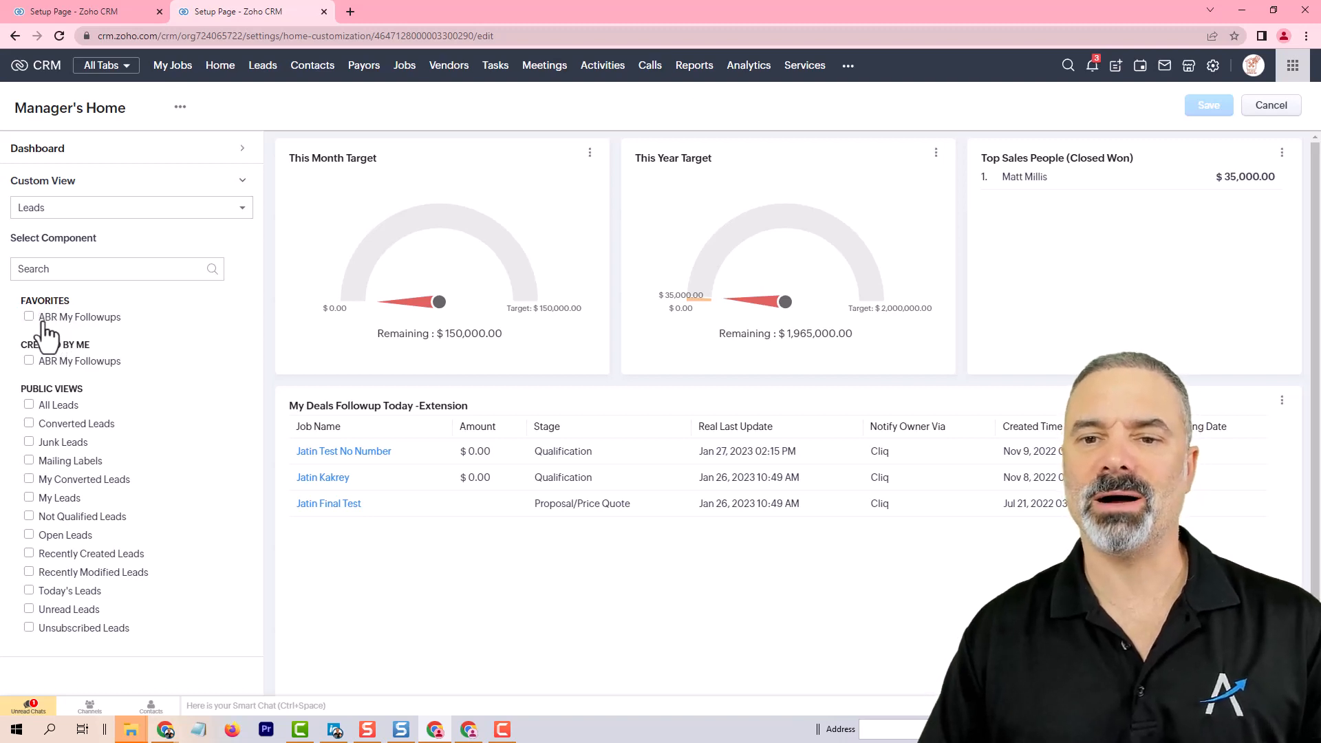
left_click(29, 317)
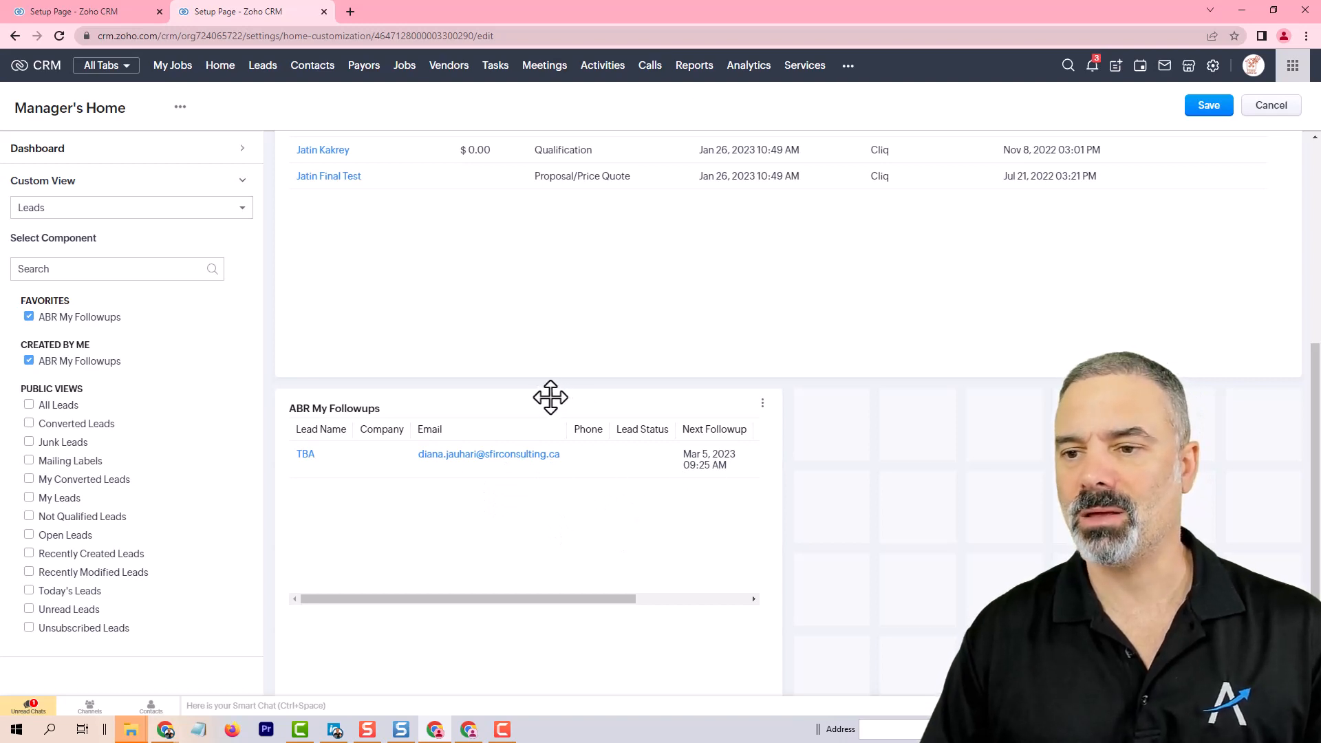
Step: Move the ABR My Followups widget to the top of the home page layout
scroll(581, 202, "up", 5)
scroll(578, 363, "down", 4)
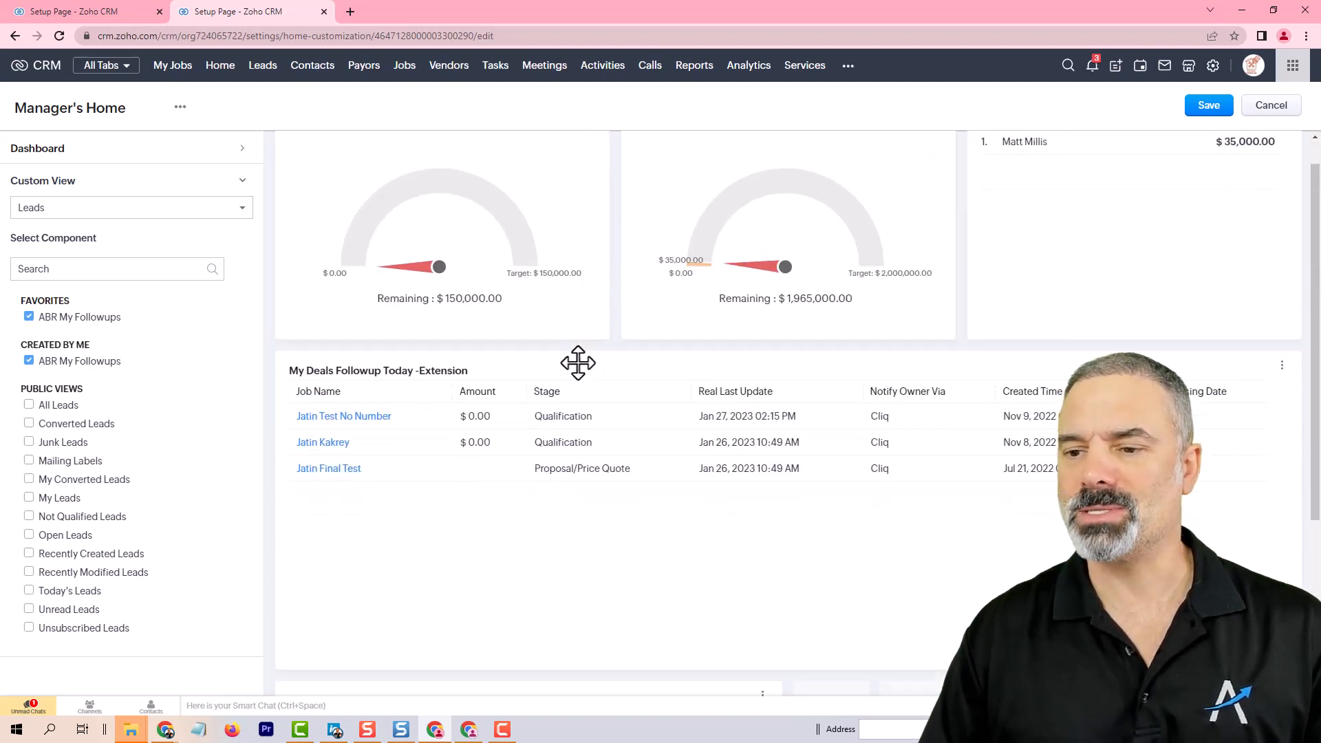
left_click_drag(474, 424, 543, 242)
scroll(534, 296, "up", 4)
left_click_drag(509, 406, 510, 165)
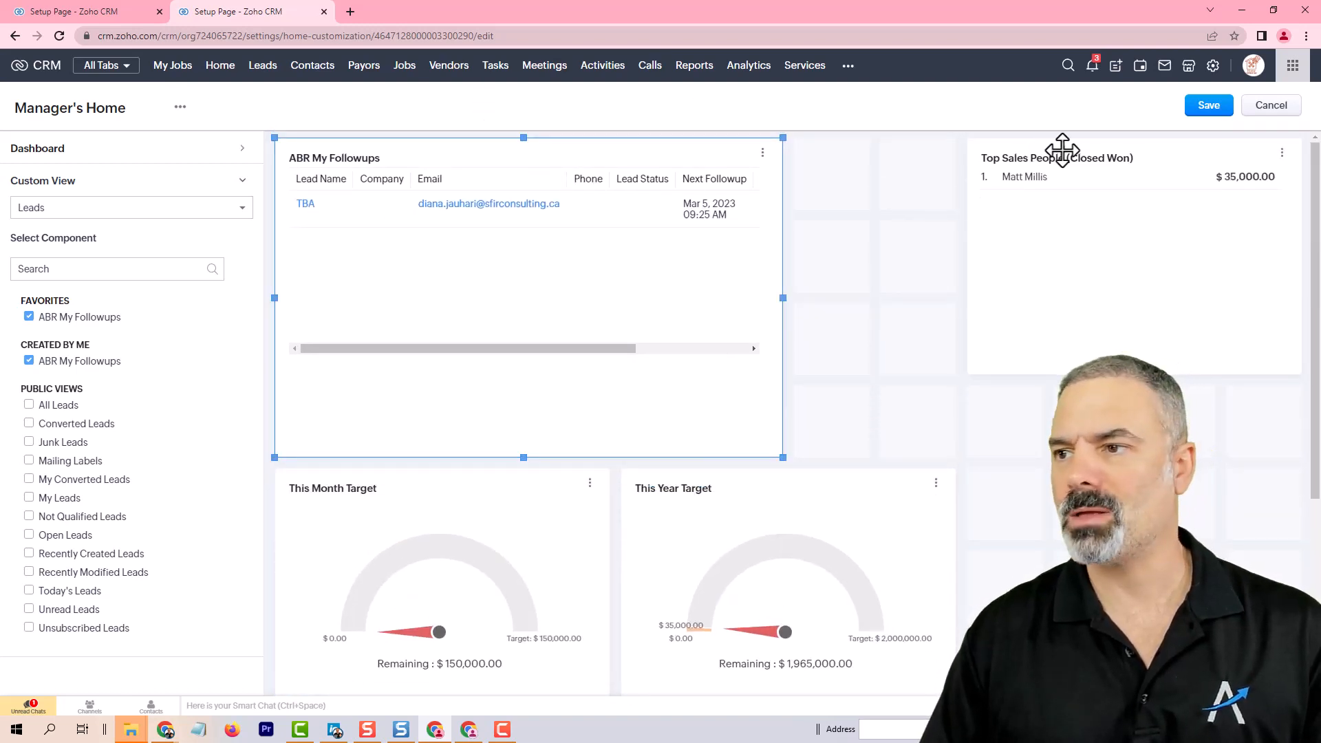
Step: Widen the ABR My Followups widget and delete the Top Sales People (Closed Won) widget
left_click_drag(1063, 150, 943, 168)
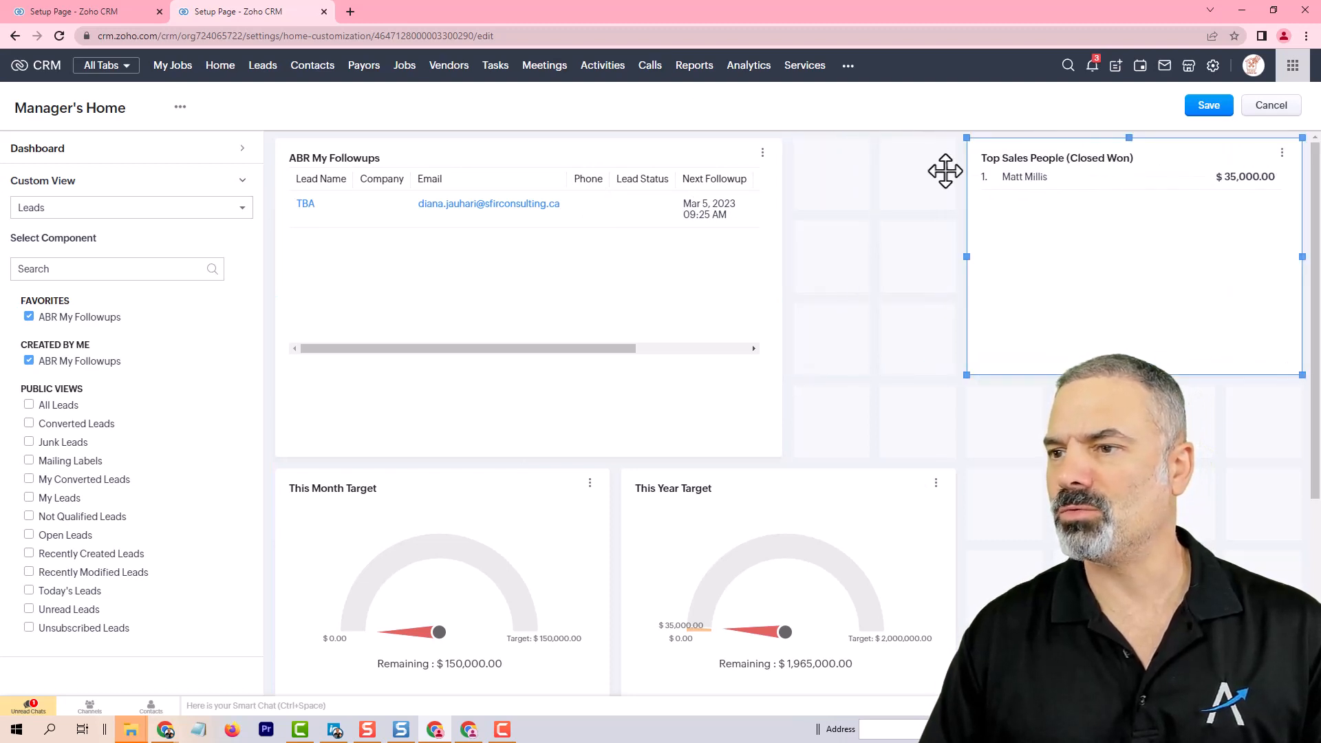
left_click(769, 294)
left_click_drag(783, 298, 960, 296)
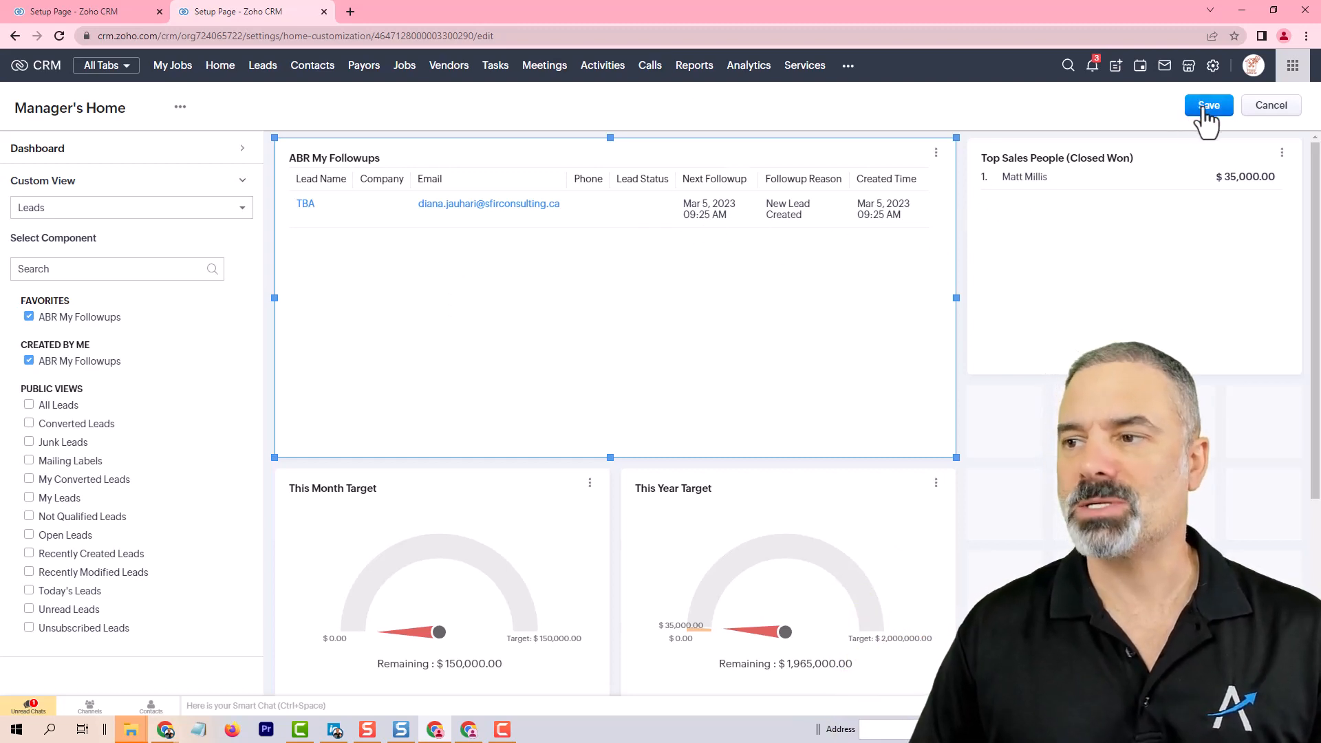
left_click(1283, 154)
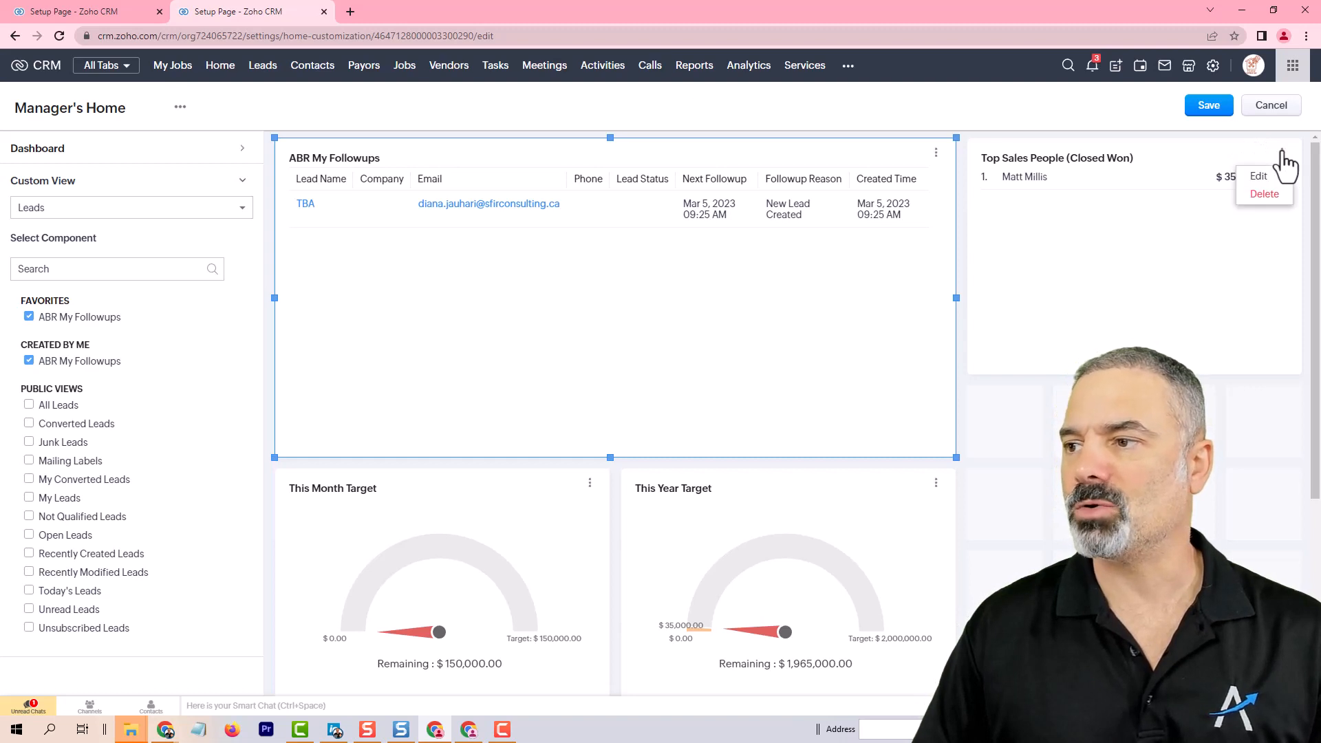
left_click(1269, 195)
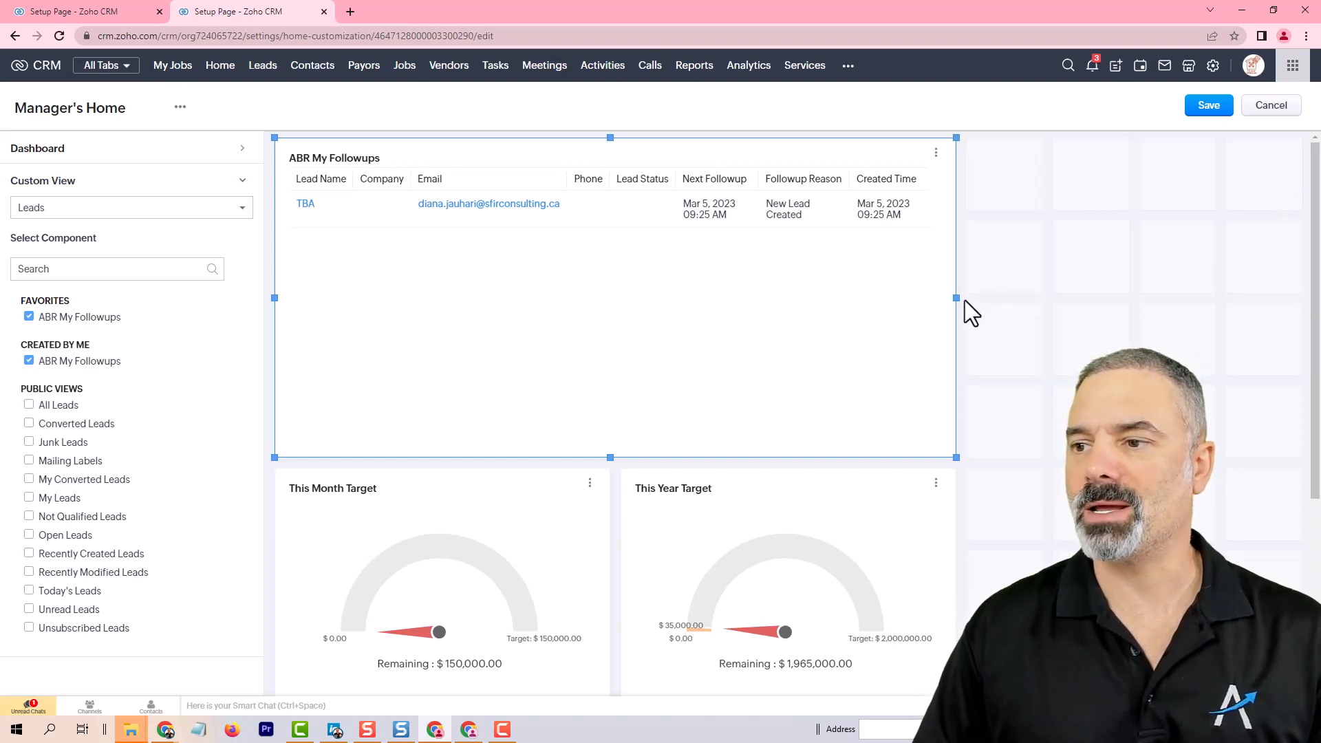
Step: Stretch the ABR My Followups widget across the full page width and save the home page layout
left_click_drag(954, 297, 1294, 275)
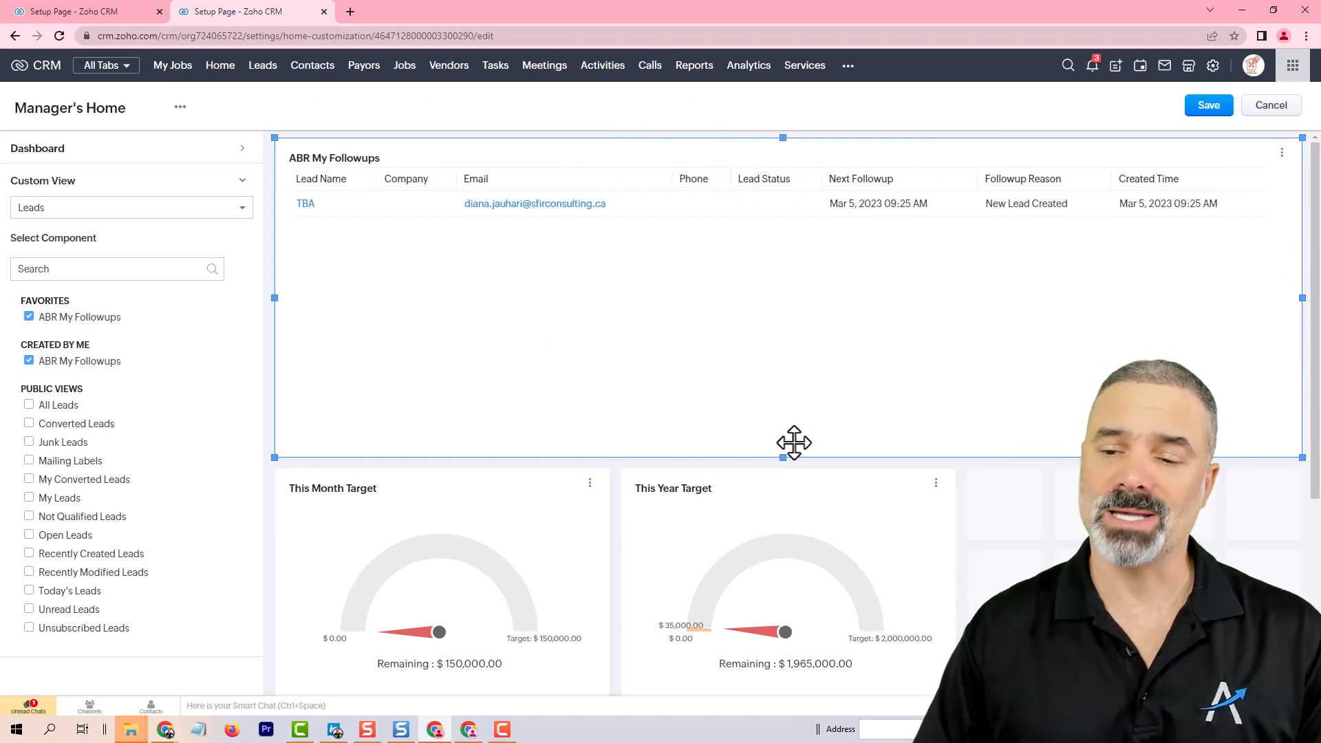
scroll(805, 333, "down", 5)
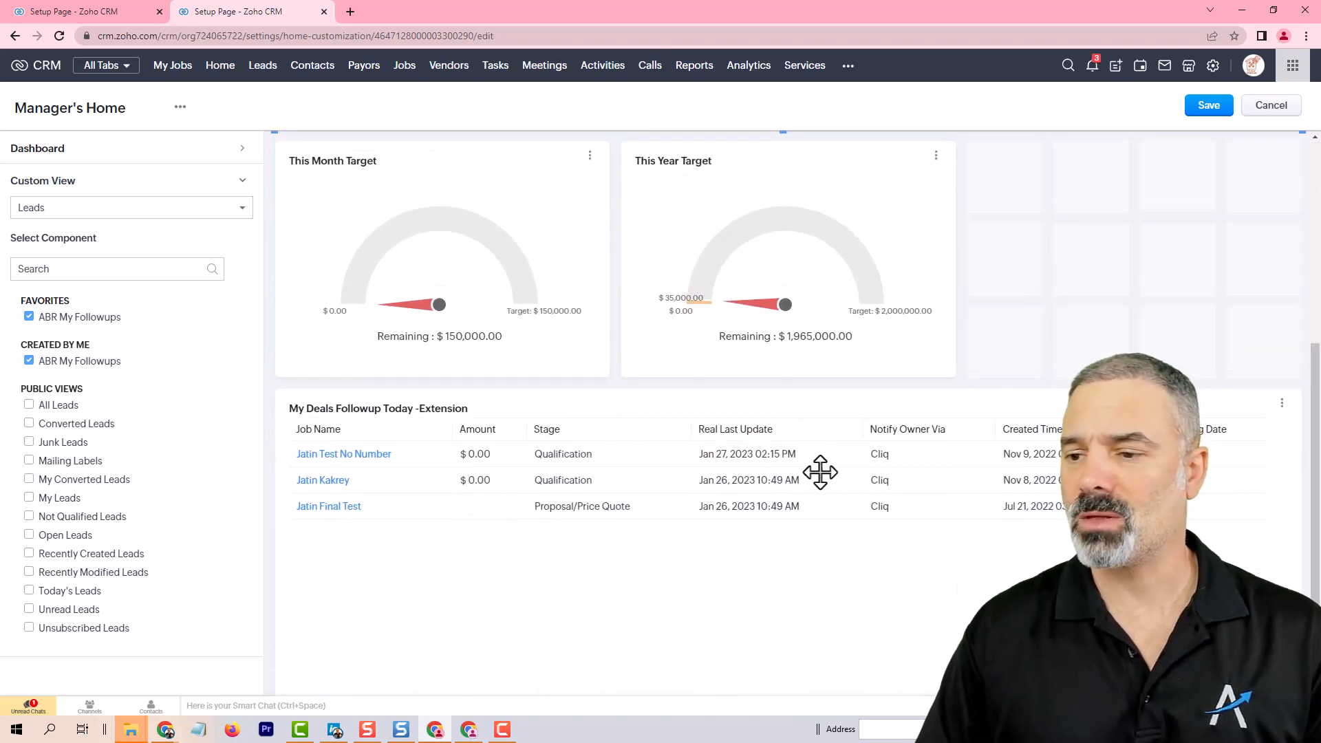
left_click(1202, 107)
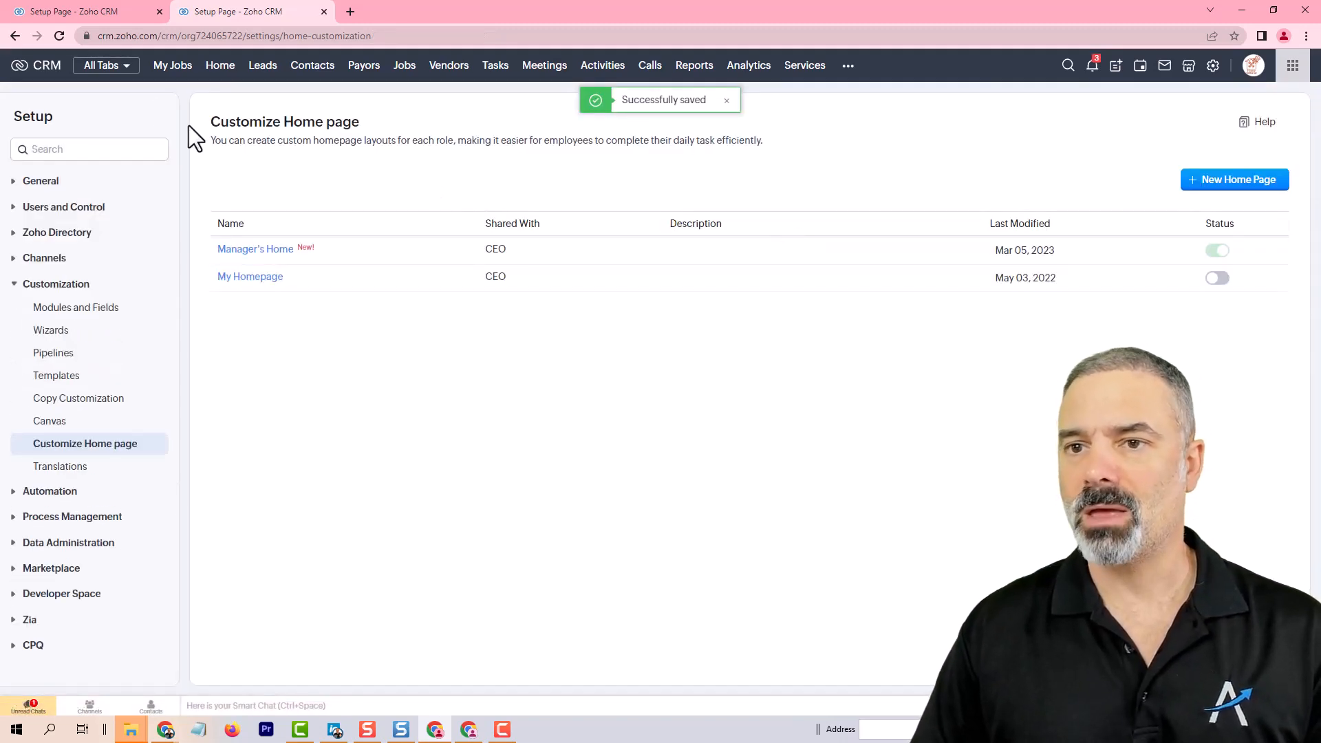
Step: Start a new report with Leads as the primary module
left_click(220, 67)
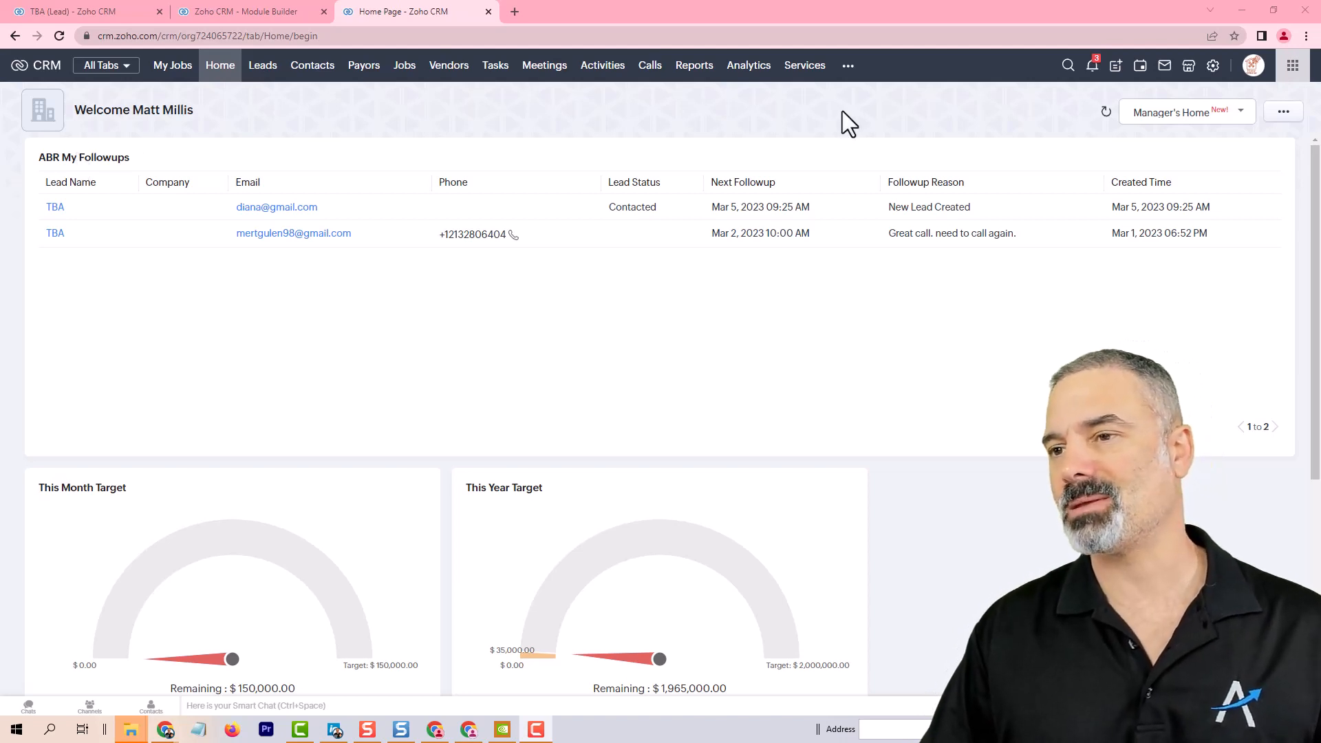
left_click(688, 80)
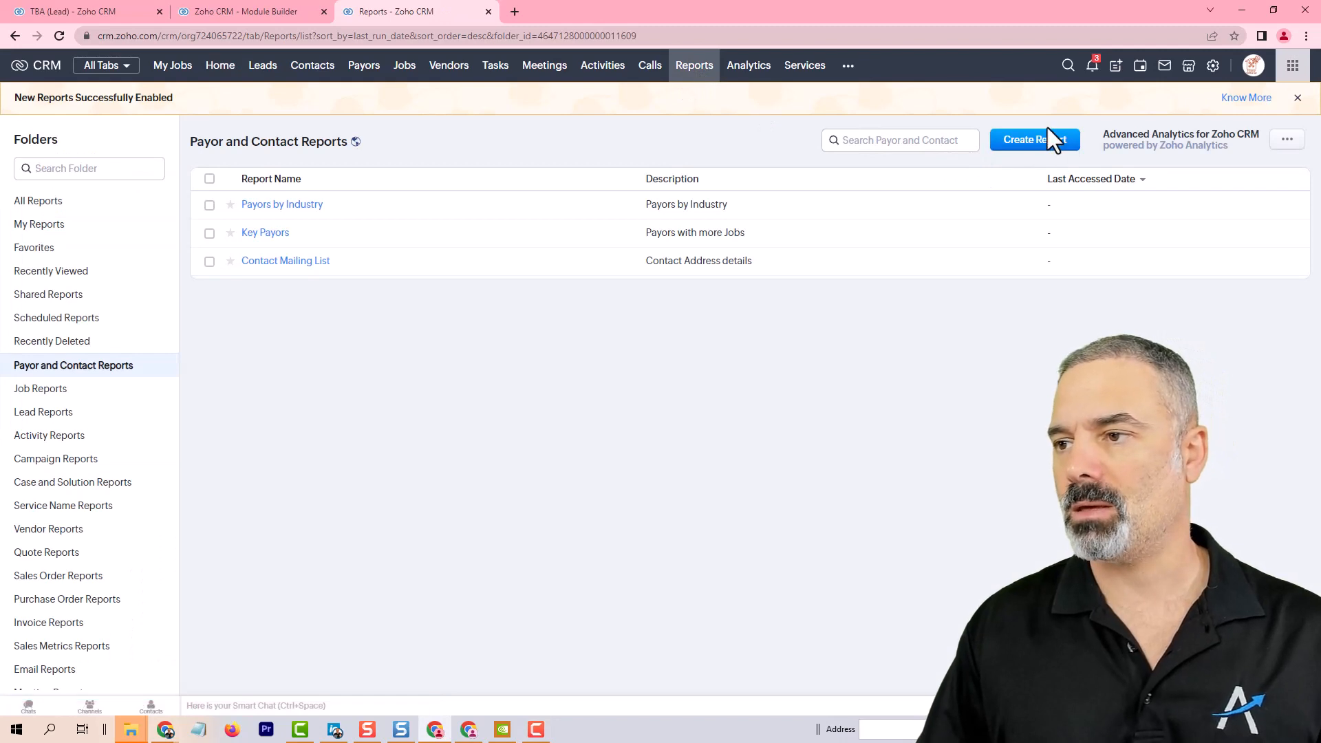
left_click(1039, 142)
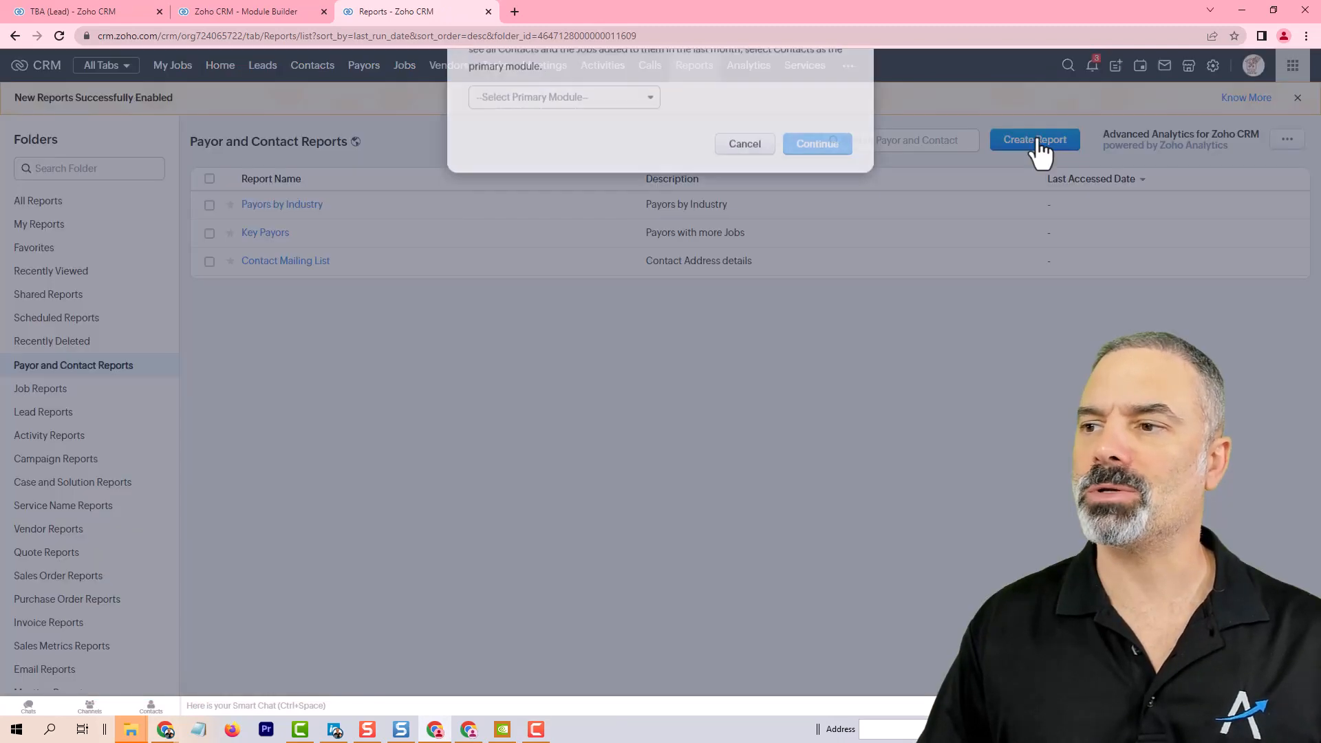
left_click(612, 196)
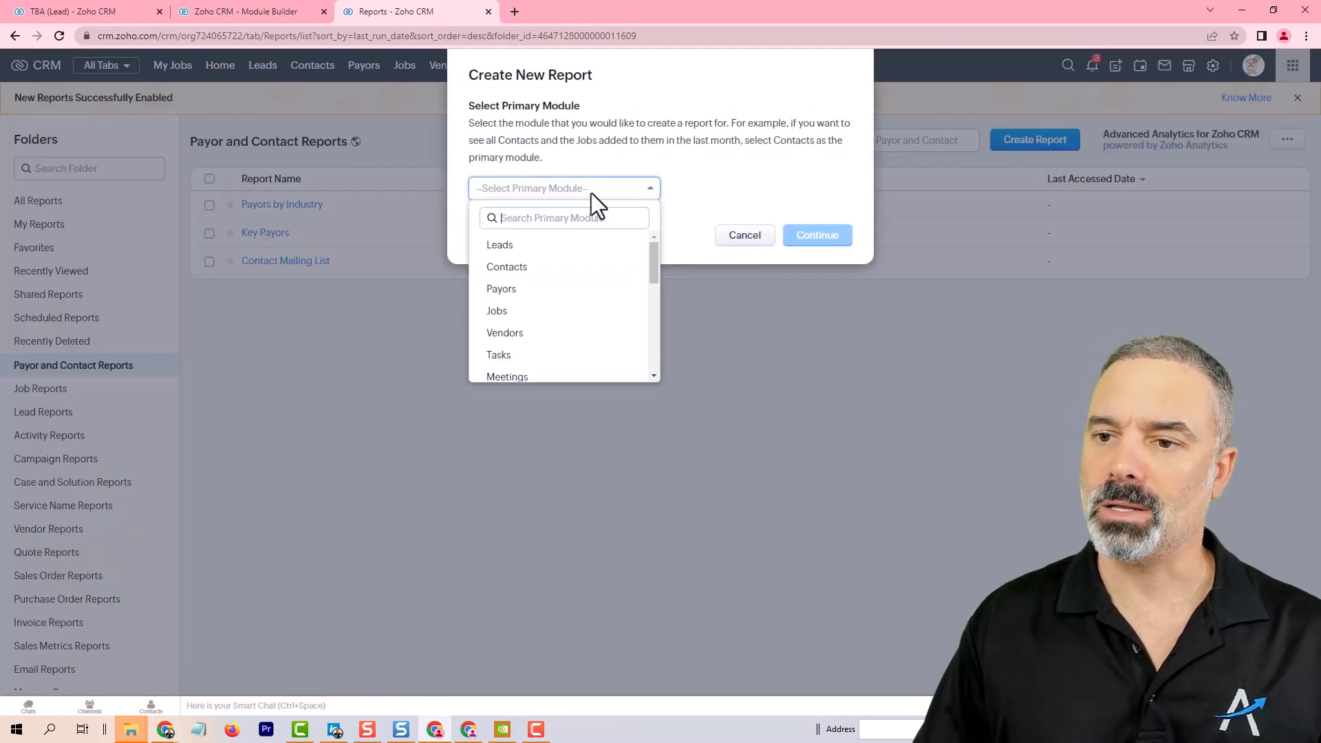
left_click(502, 246)
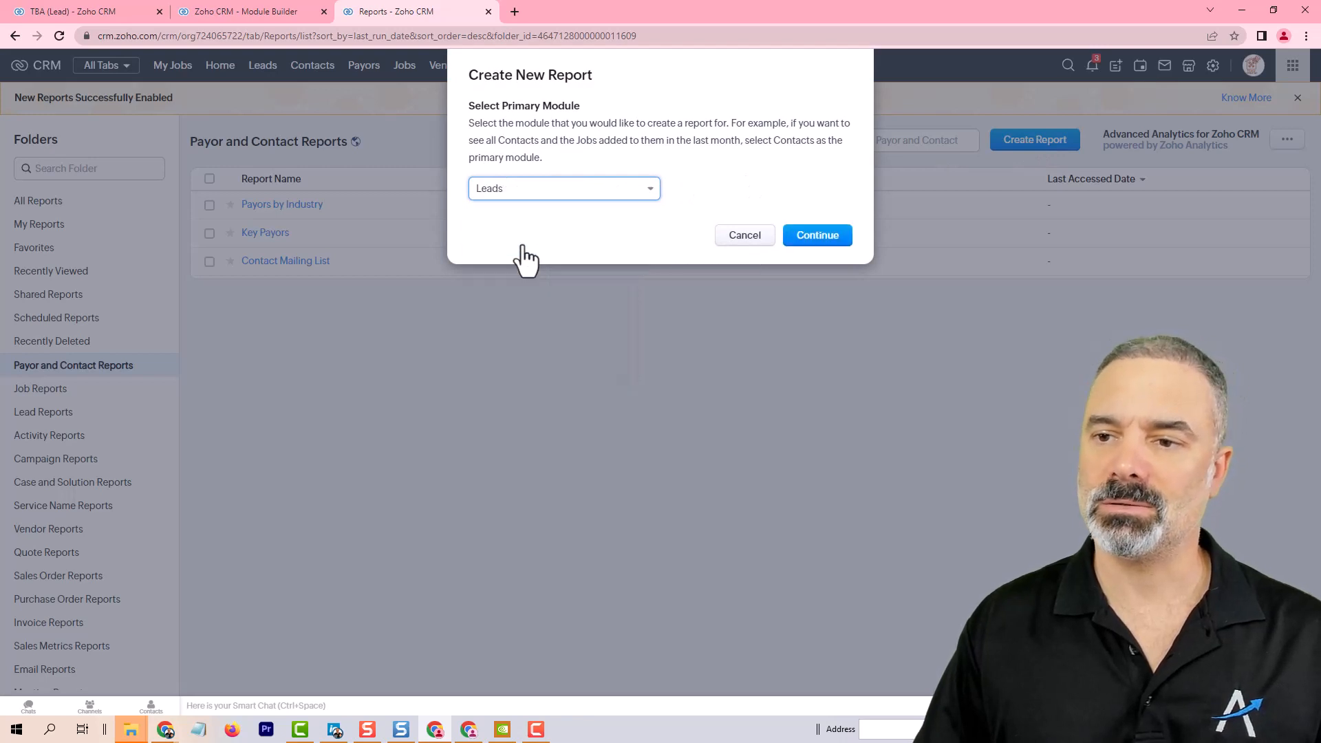
left_click_drag(492, 110, 581, 118)
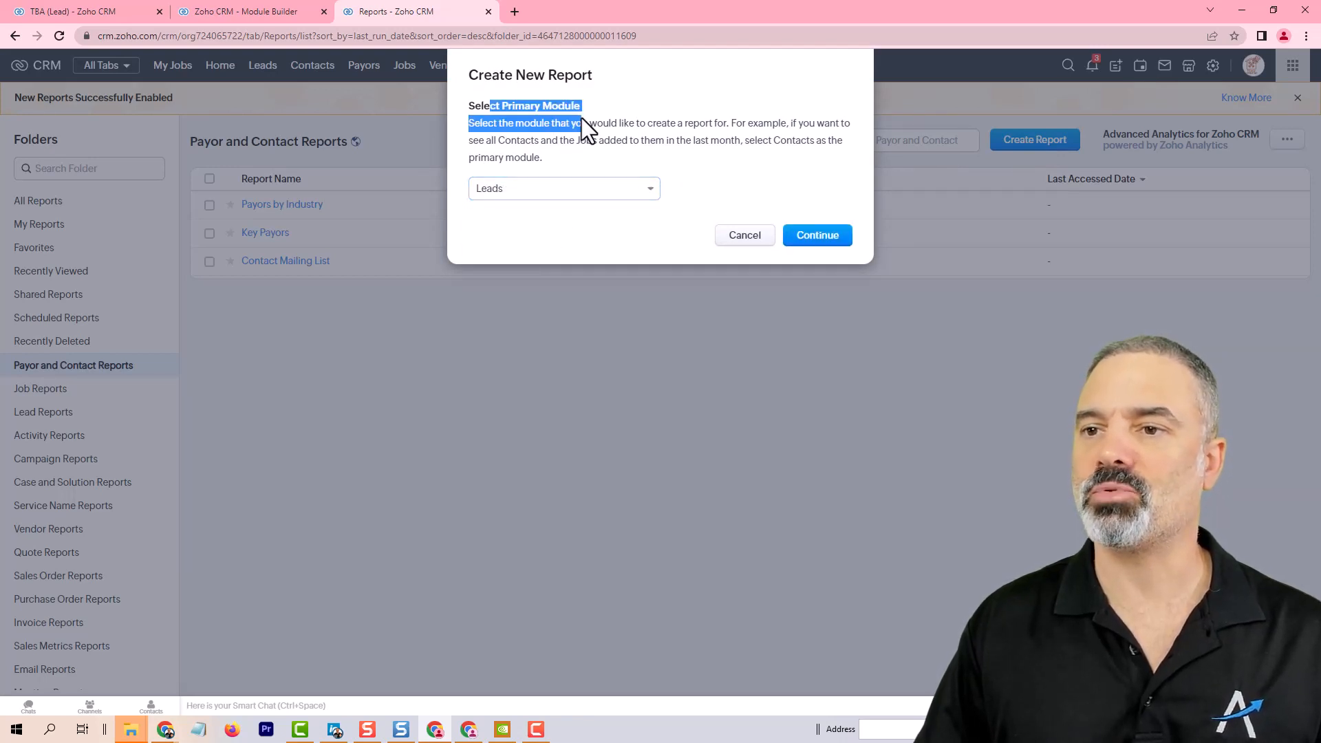
left_click(598, 107)
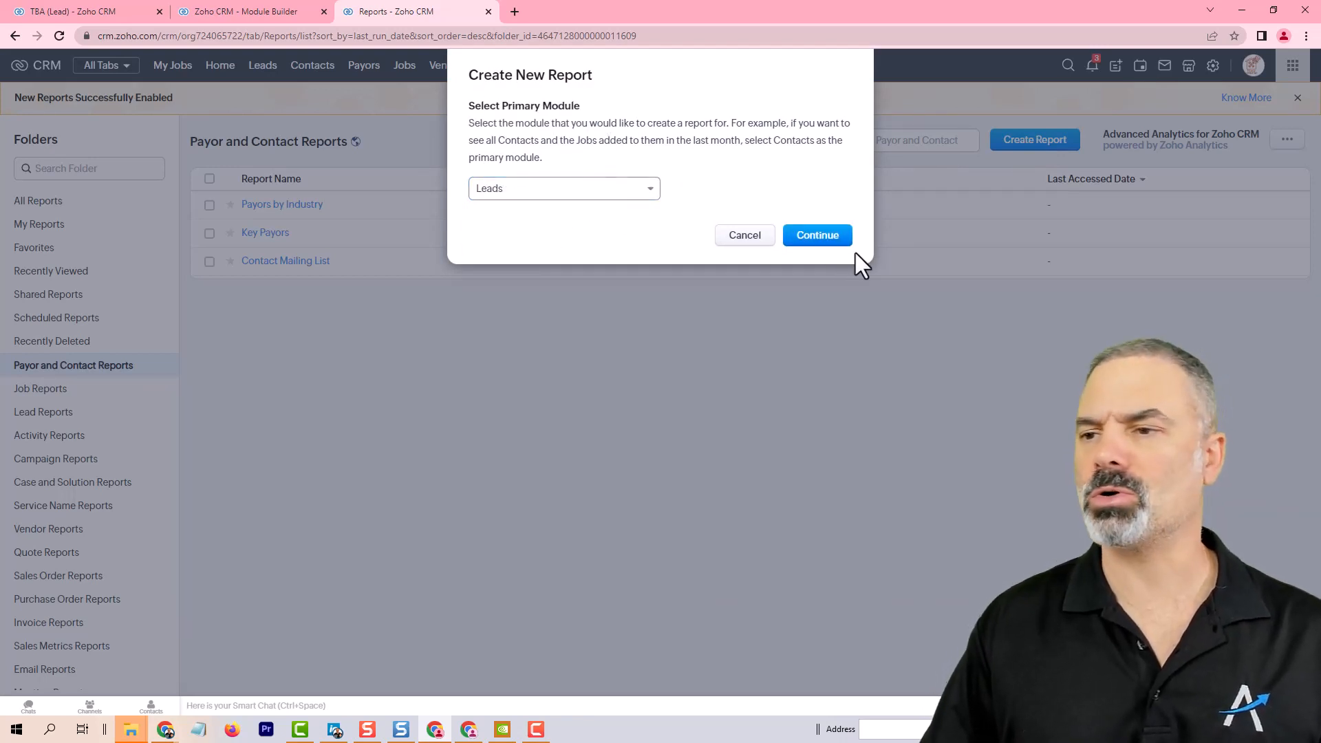
left_click(823, 236)
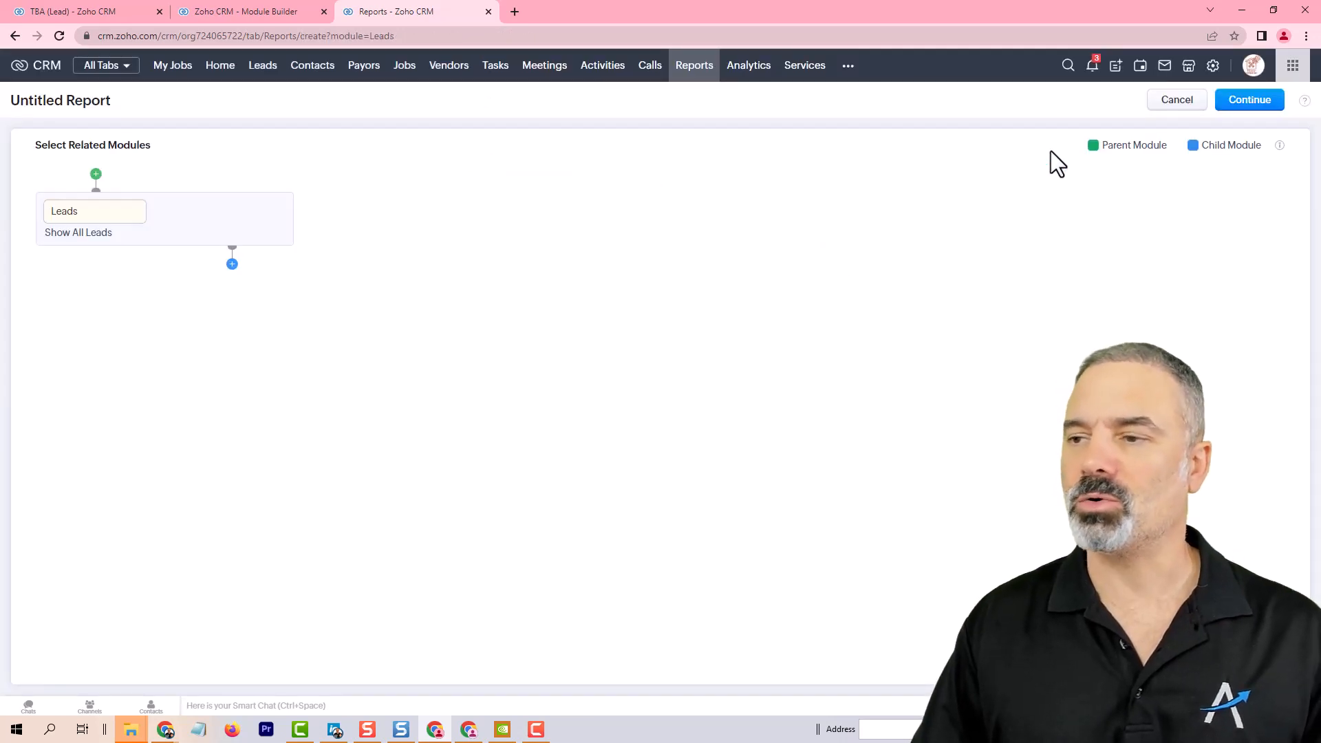
left_click(1256, 103)
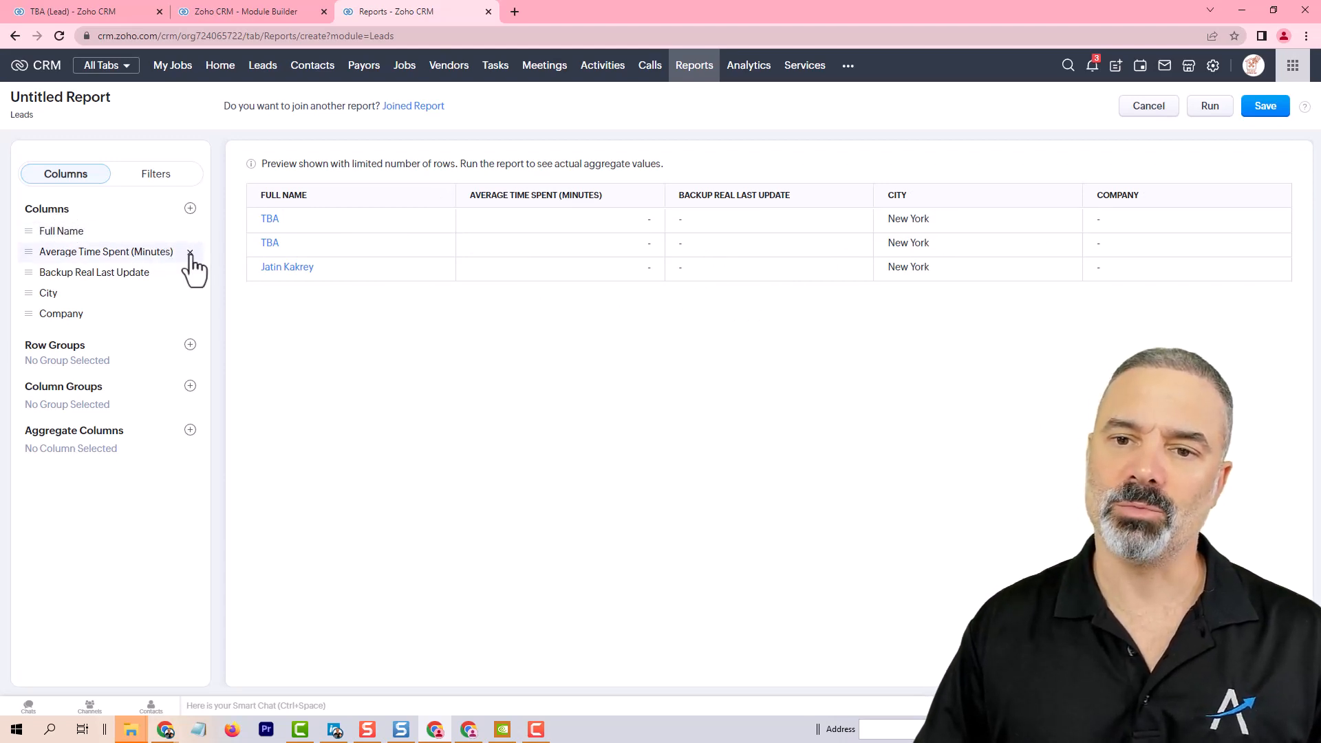
Step: Remove every report column except Full Name
left_click(191, 254)
left_click(191, 254)
left_click(190, 253)
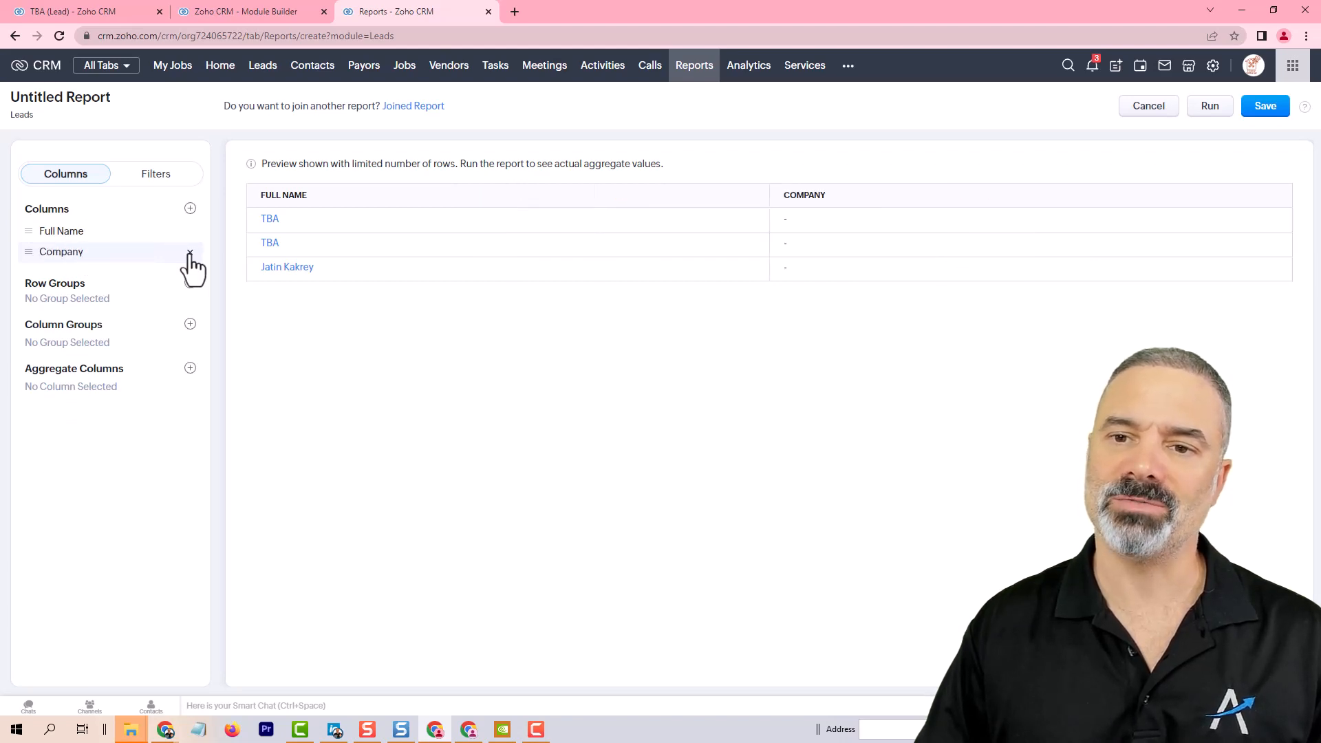
left_click(191, 253)
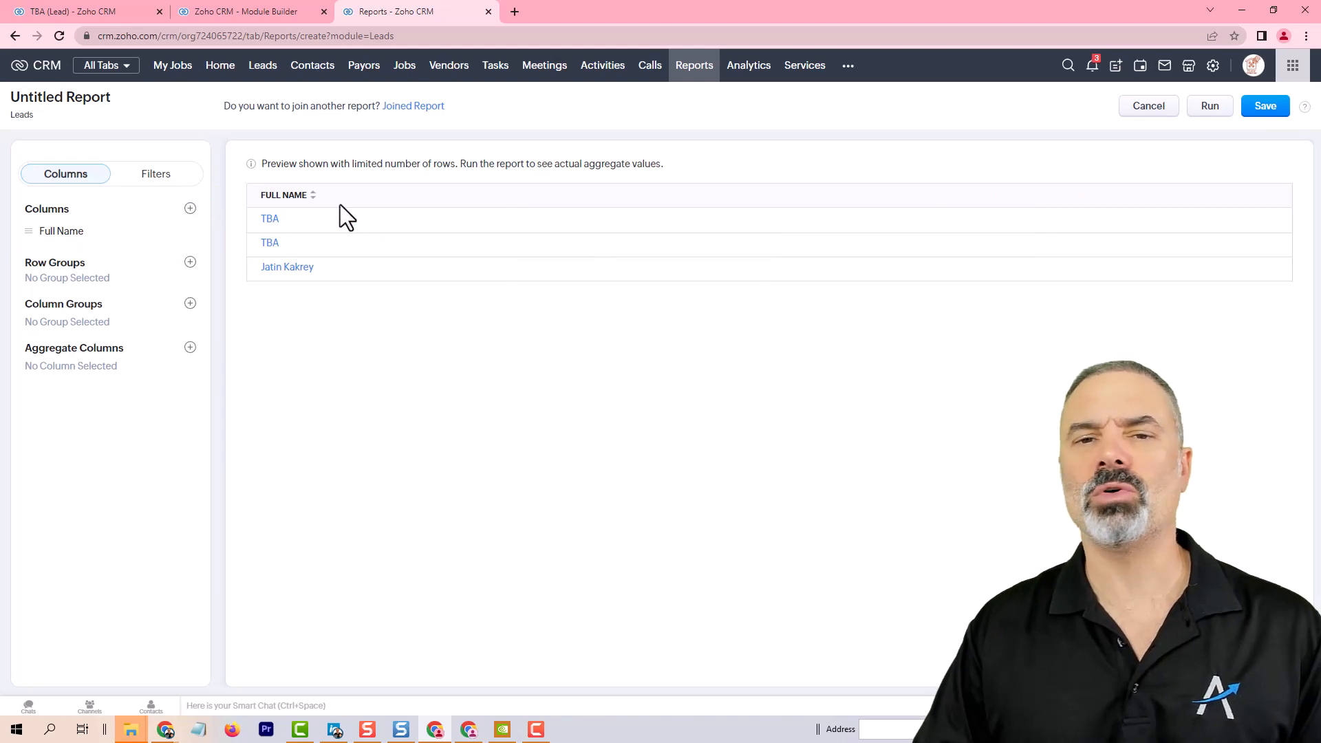
Step: Add the Next Followup and Followup Reason fields as report columns
left_click(189, 210)
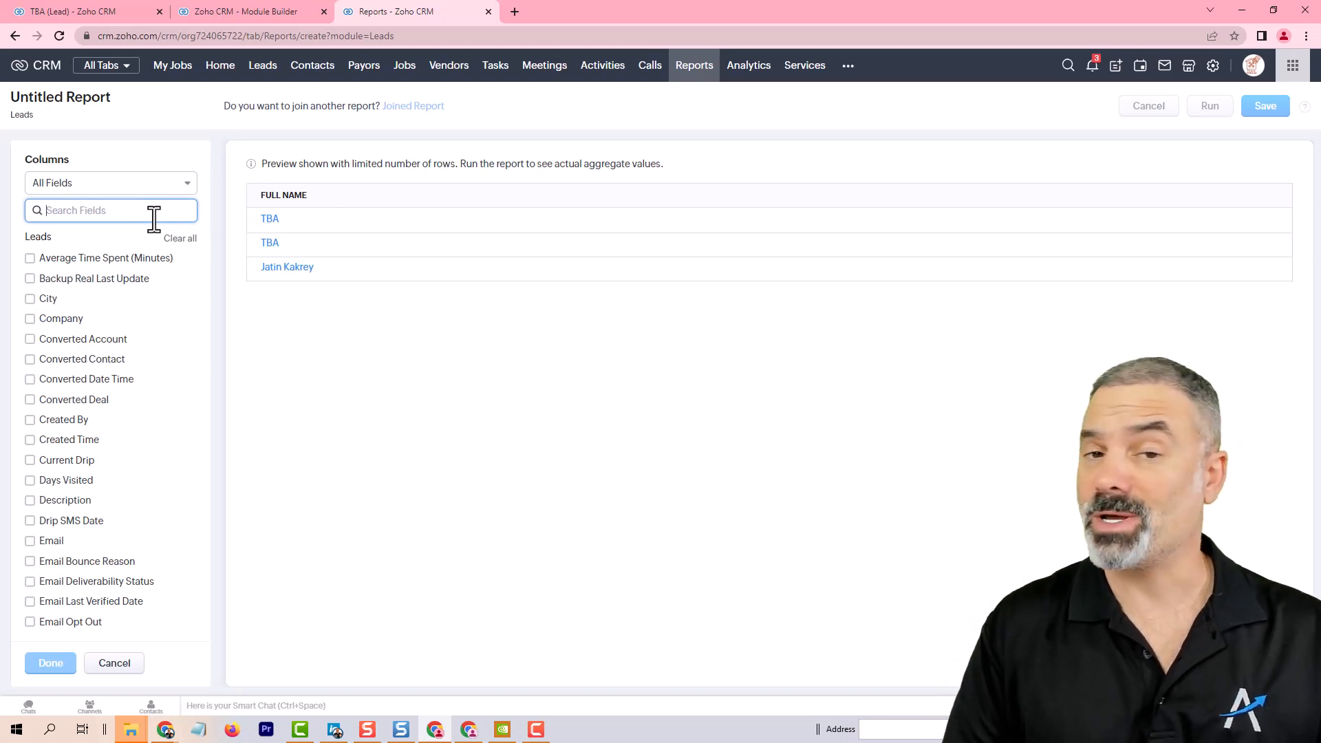
type("next")
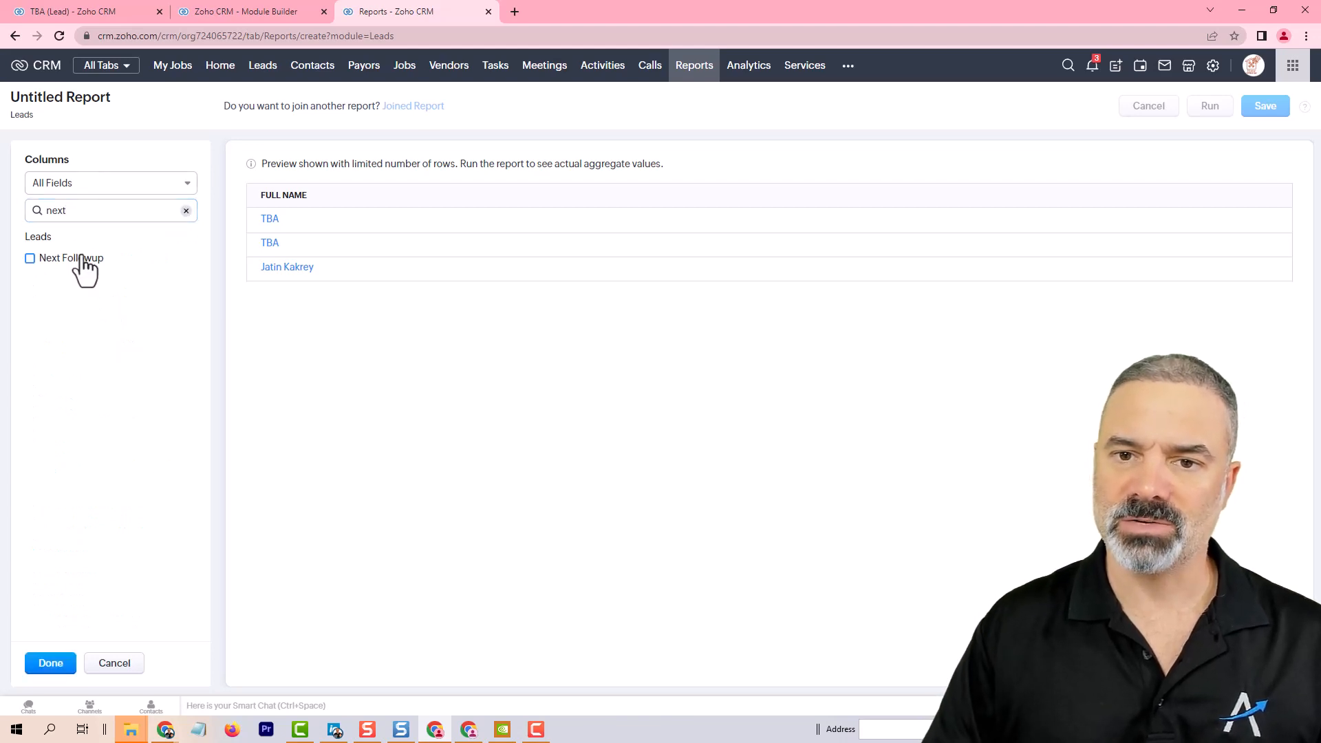
left_click(84, 249)
left_click_drag(67, 211, 1, 213)
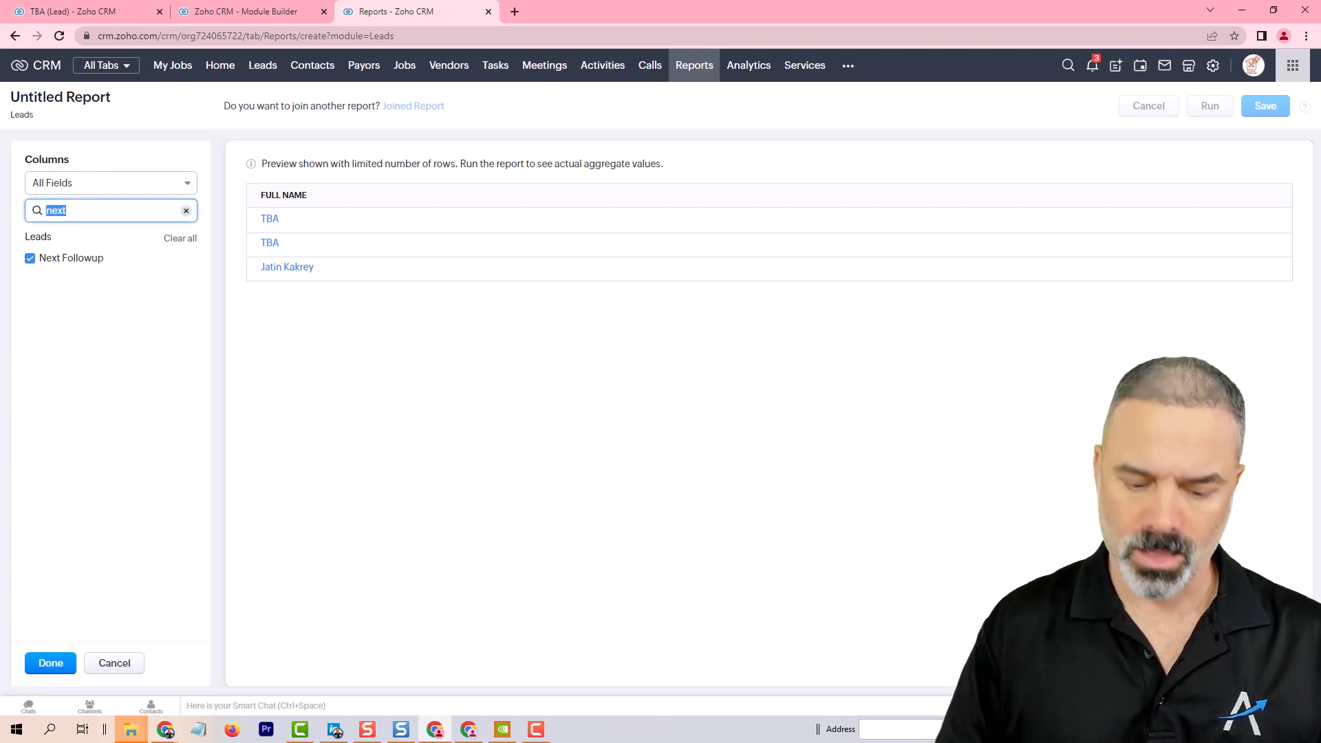
type("foll")
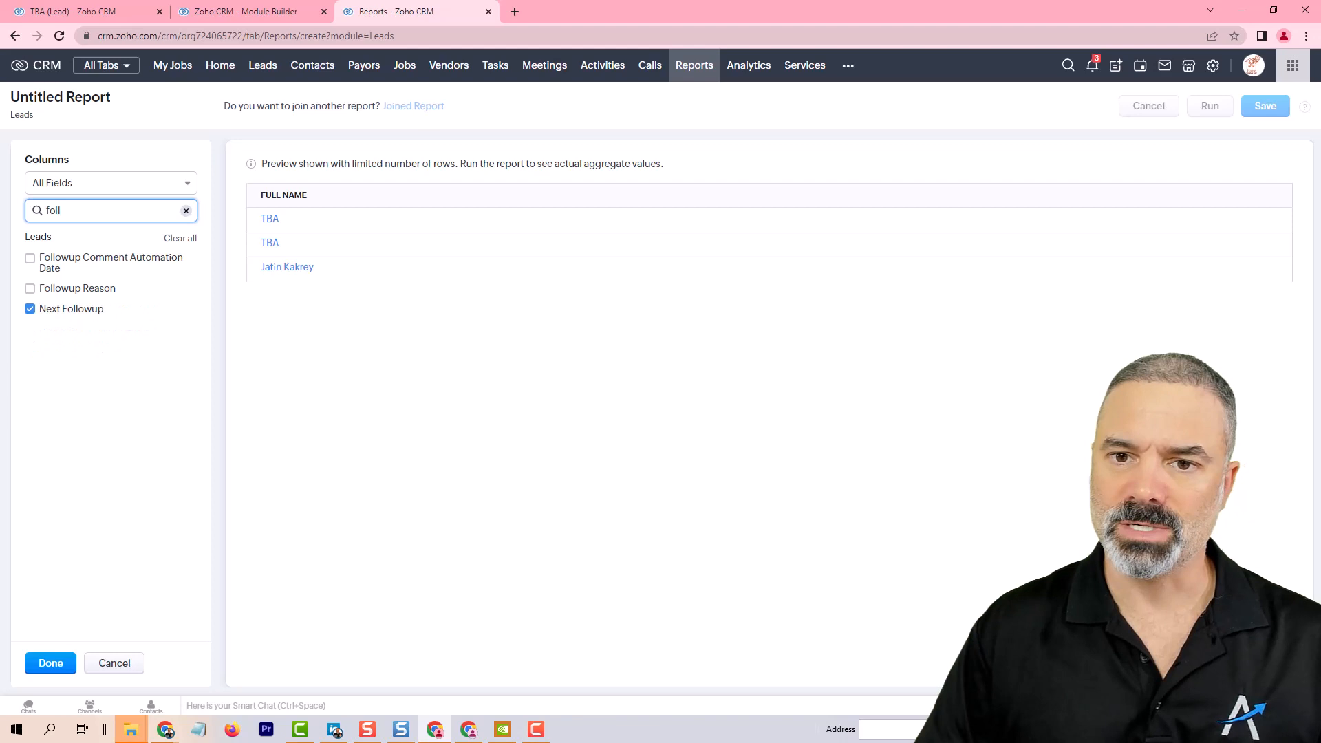
left_click(96, 289)
left_click_drag(104, 212, 13, 219)
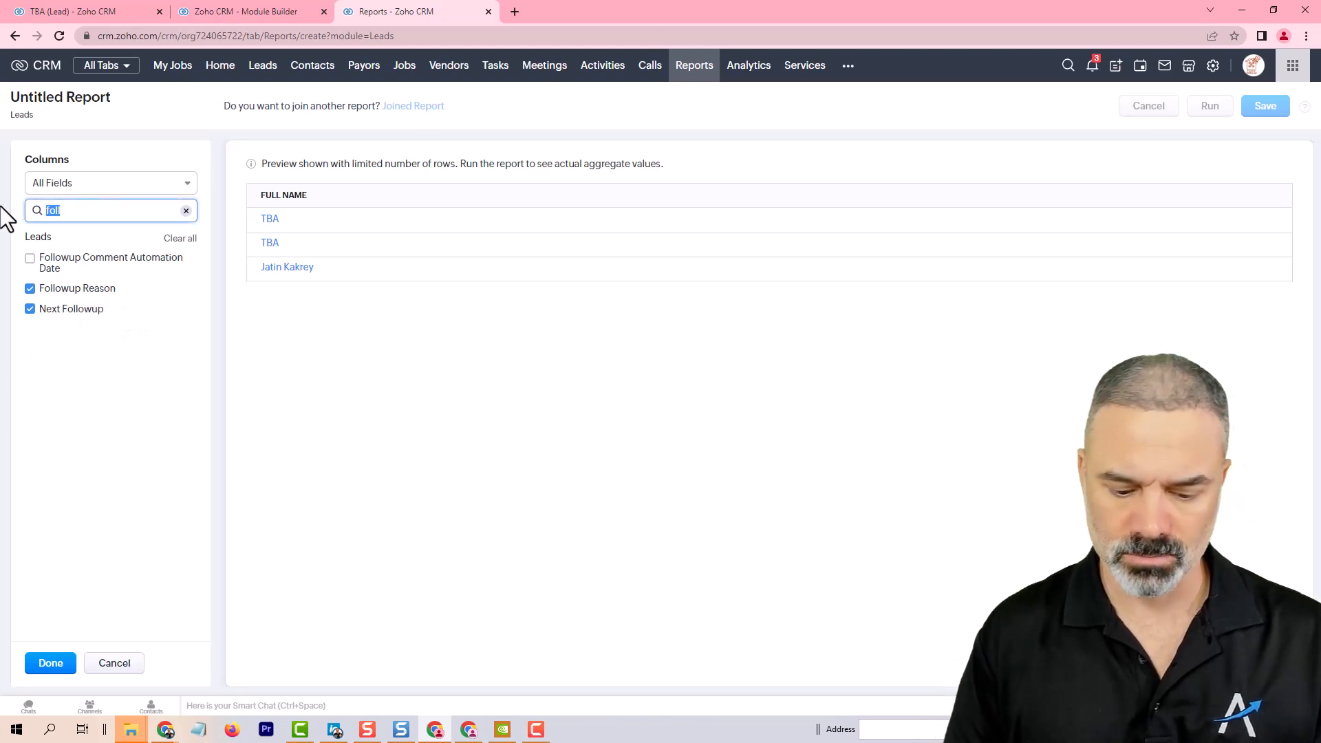
Step: Add the Lead First Response Time in Minutes and Lead Status columns, placing Lead Status before the response time column
type("time")
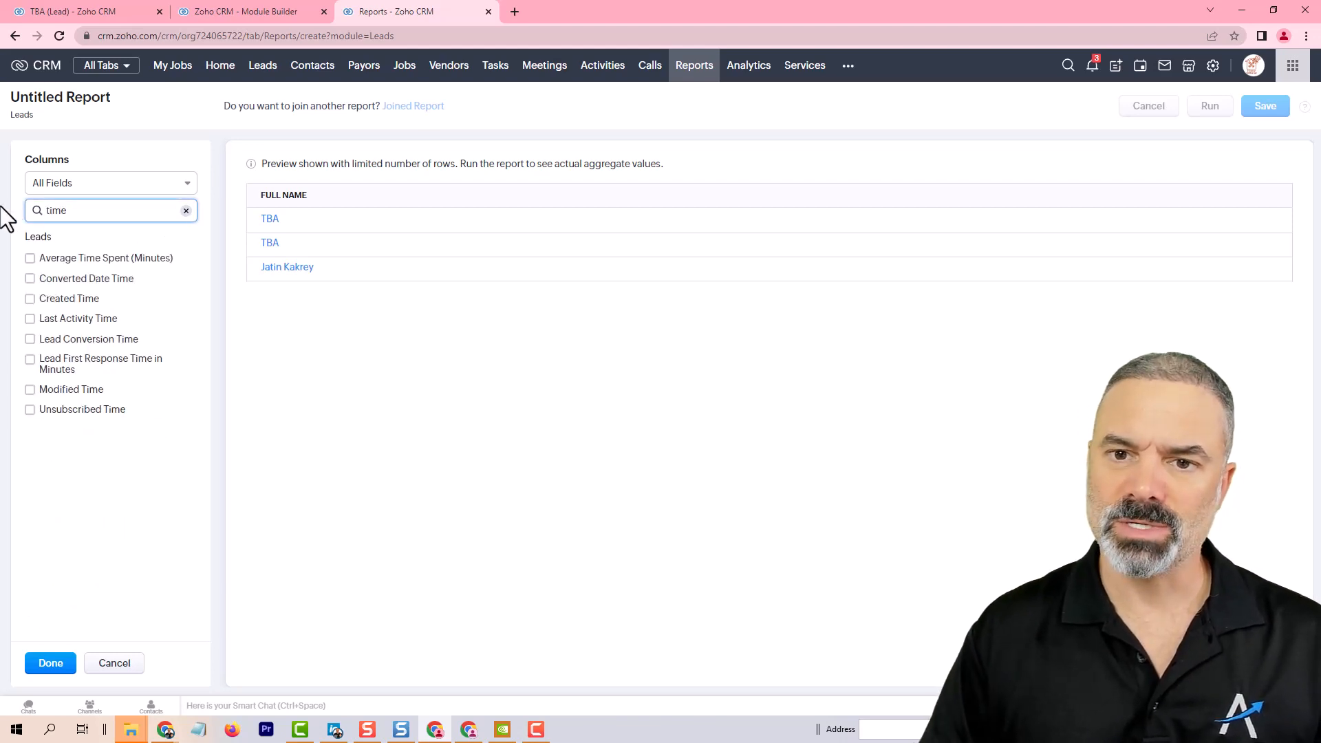
left_click(147, 361)
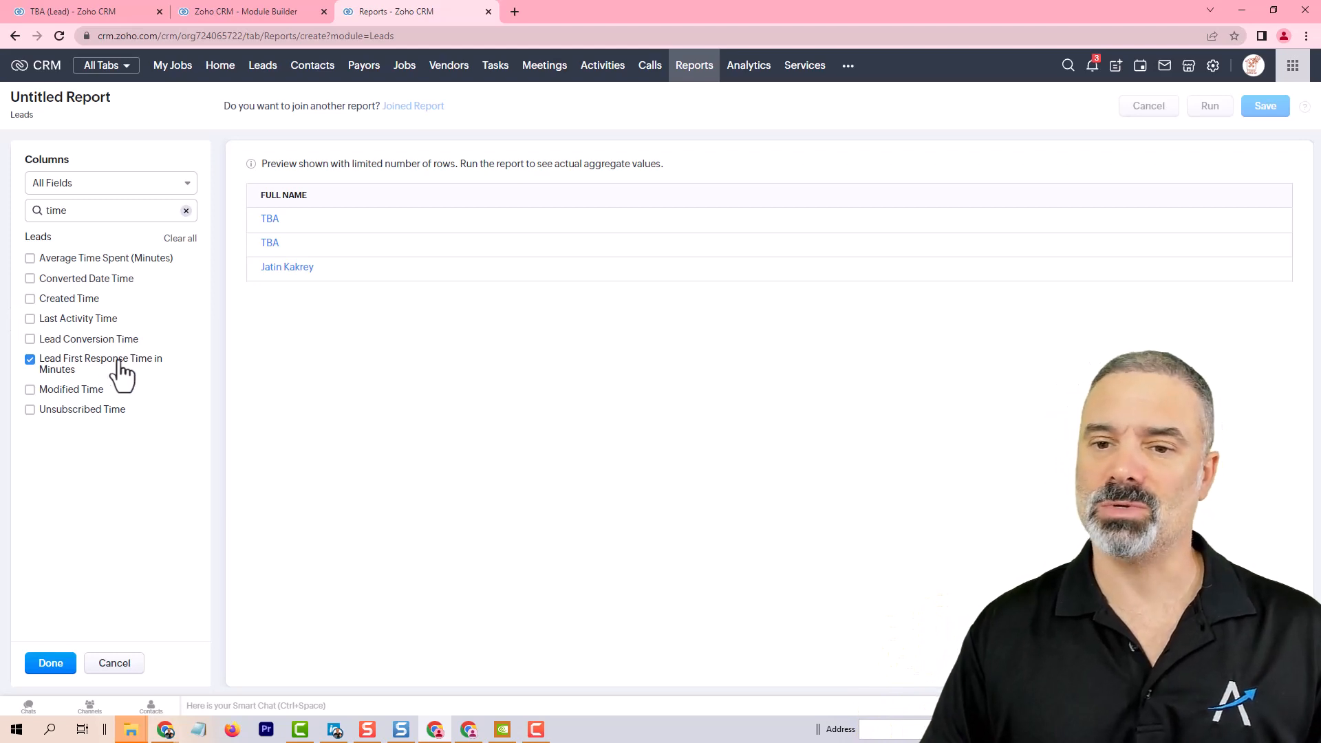
double_click(91, 209)
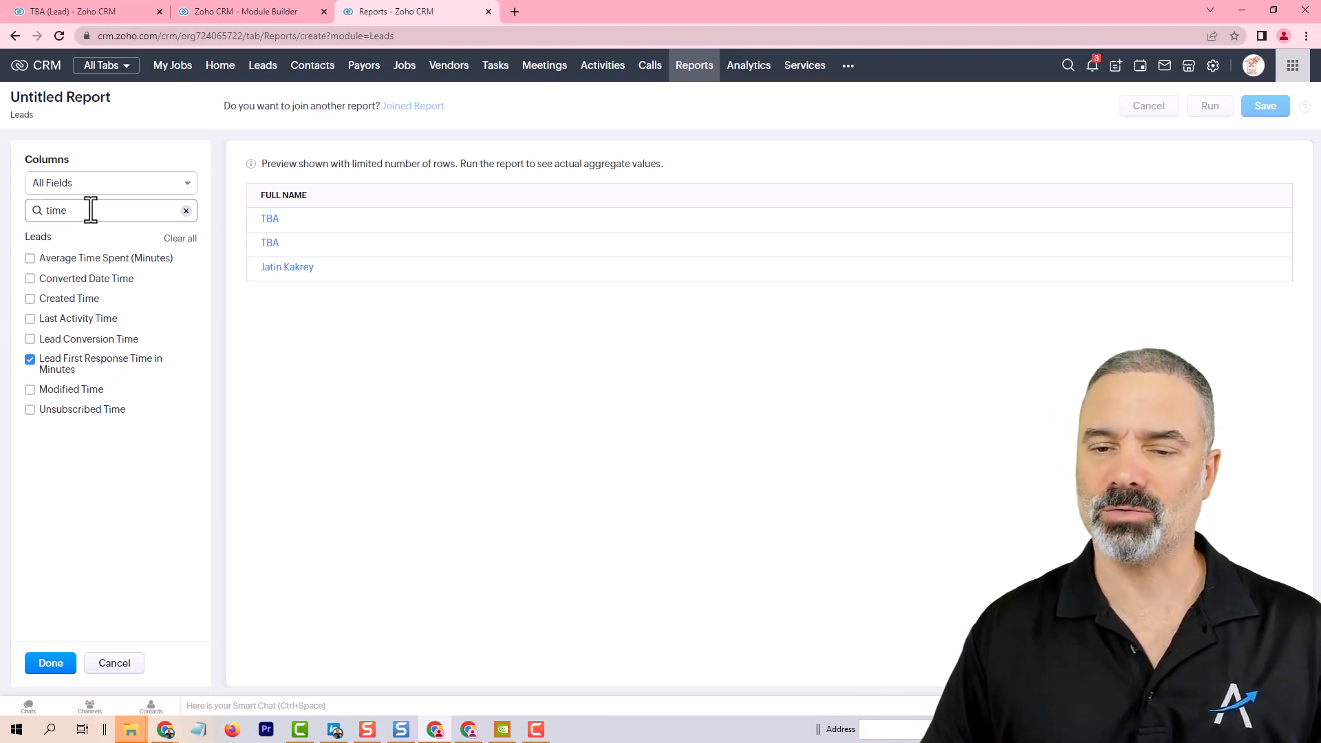
type("stat")
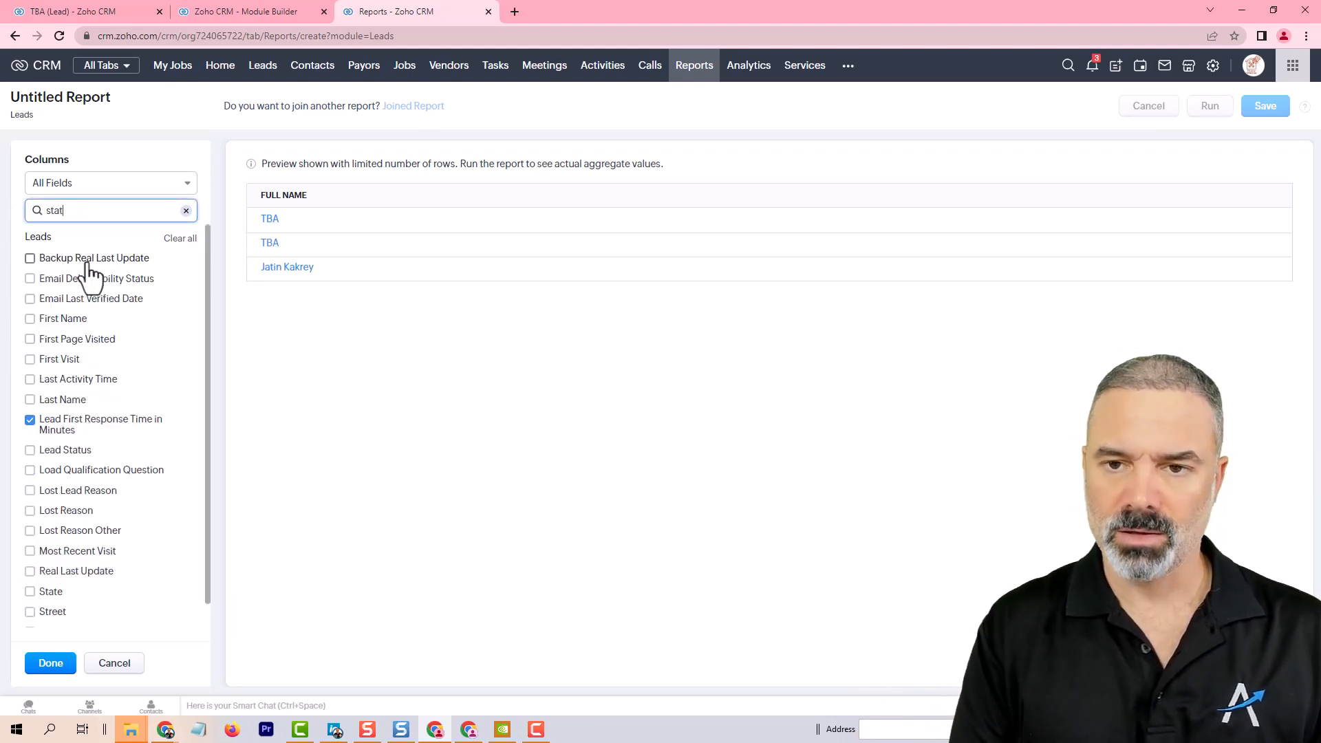
left_click(78, 278)
left_click(78, 279)
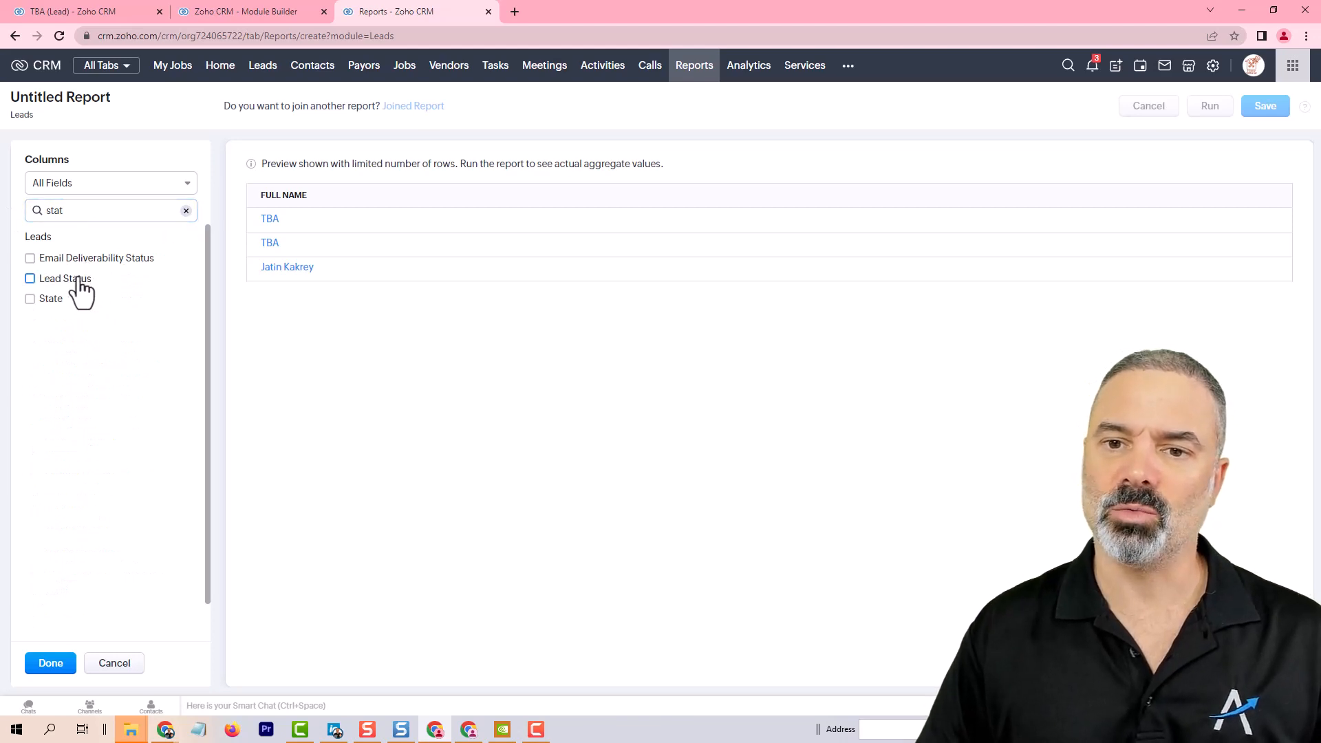
left_click(78, 278)
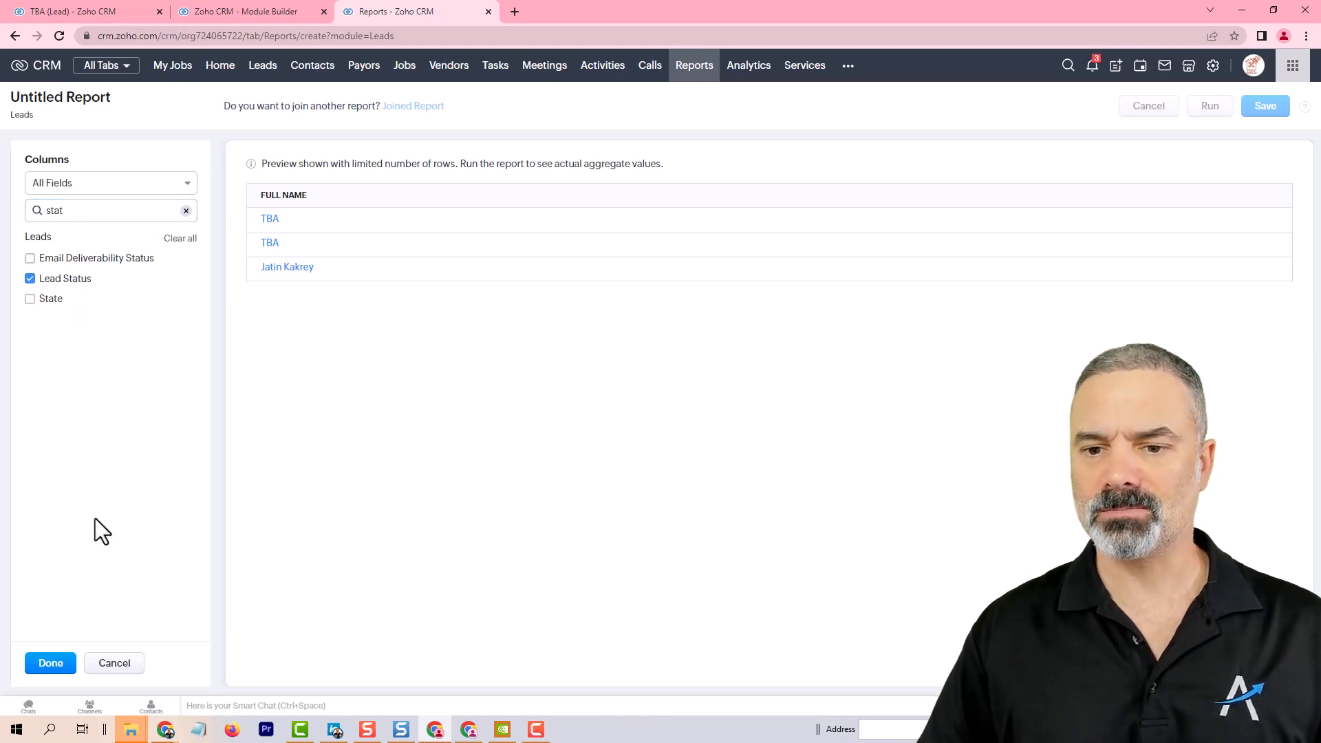
left_click(51, 664)
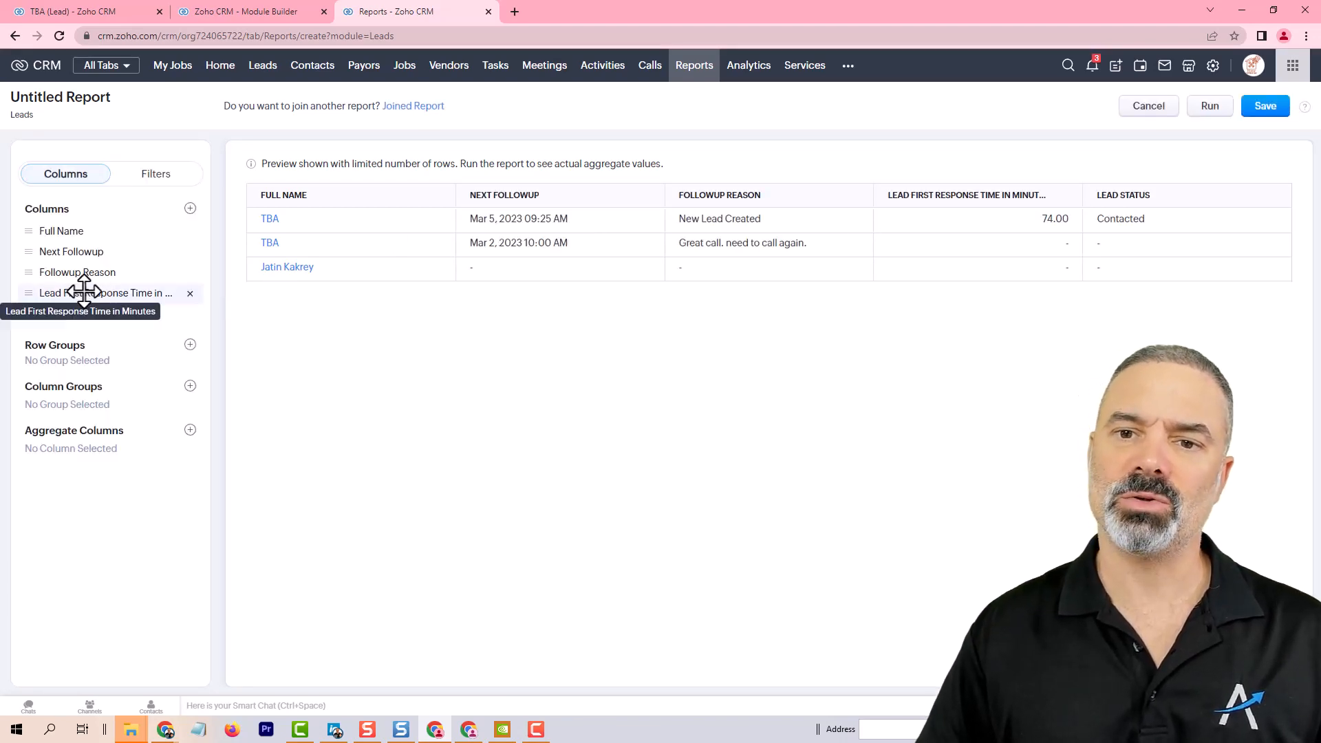
left_click_drag(92, 293, 94, 320)
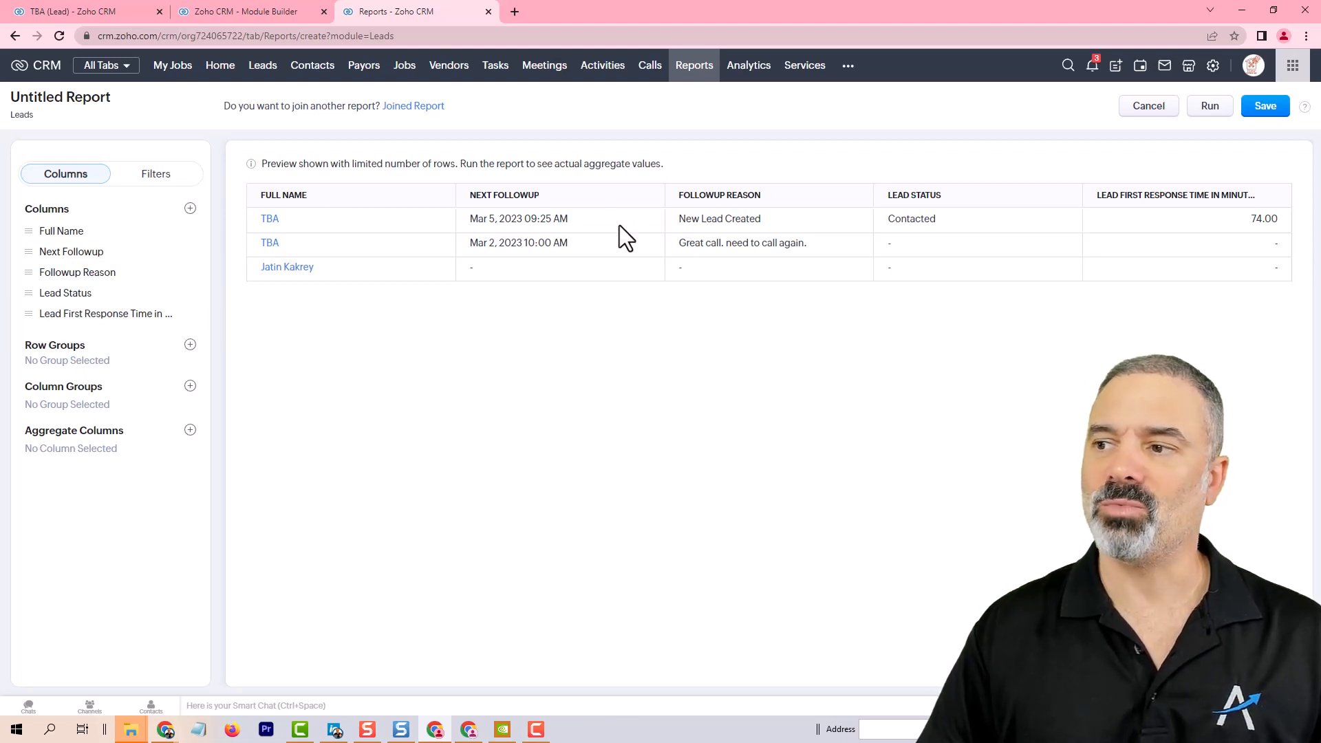
Step: Add the Lead Owner column and move it to the first position in the column list
left_click(191, 208)
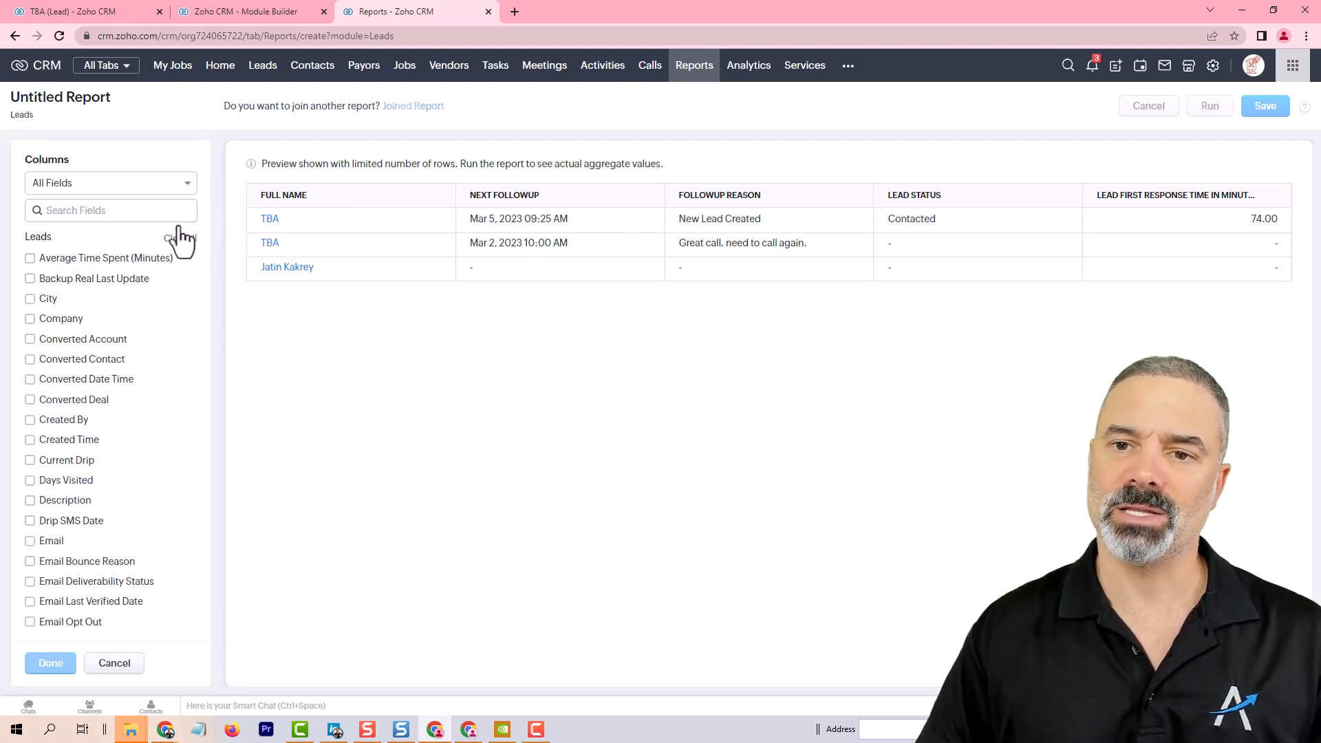
left_click(123, 218)
type("owner")
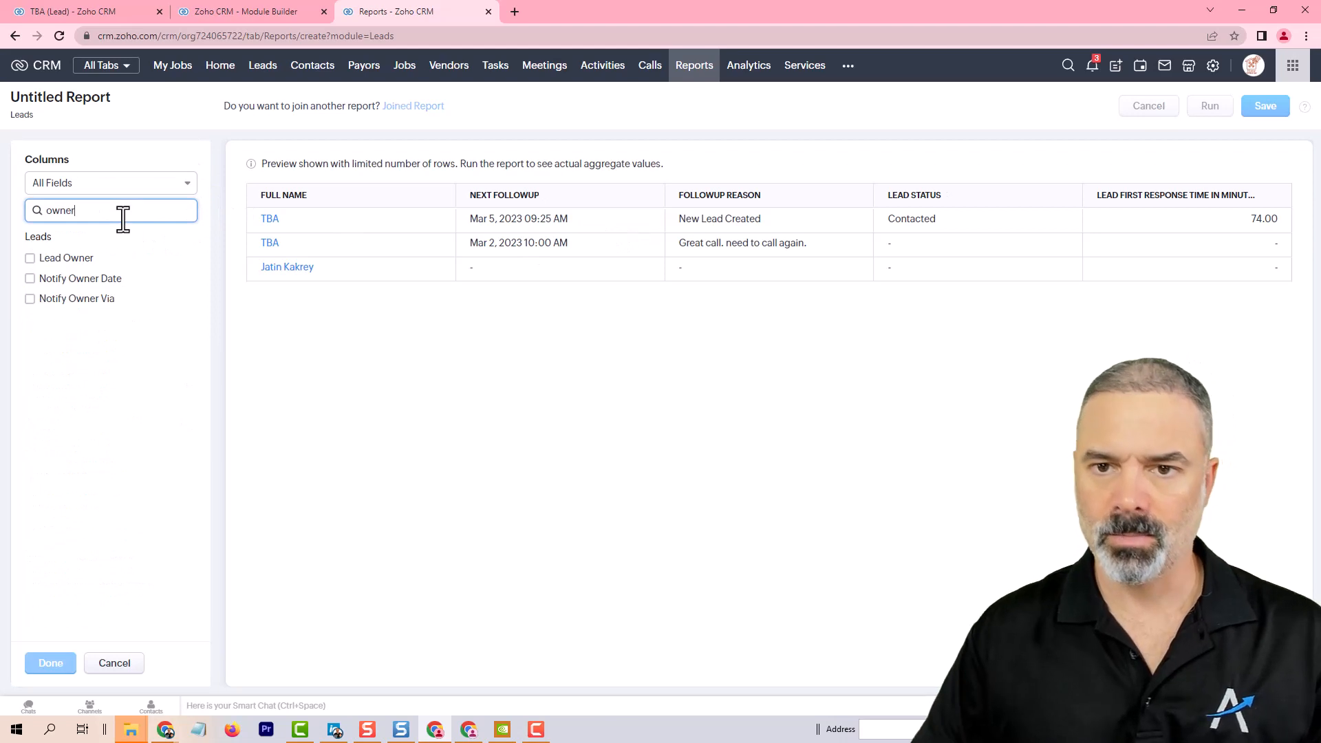
left_click(66, 258)
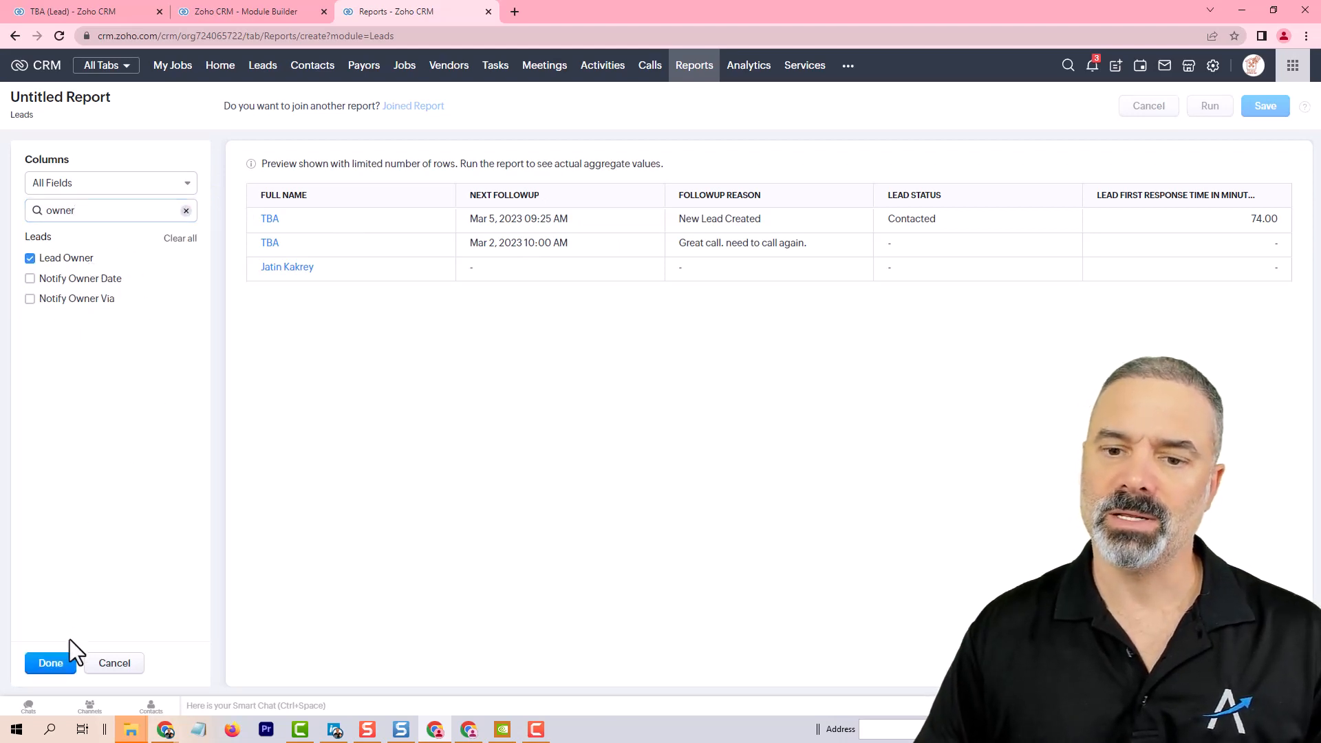
left_click(51, 664)
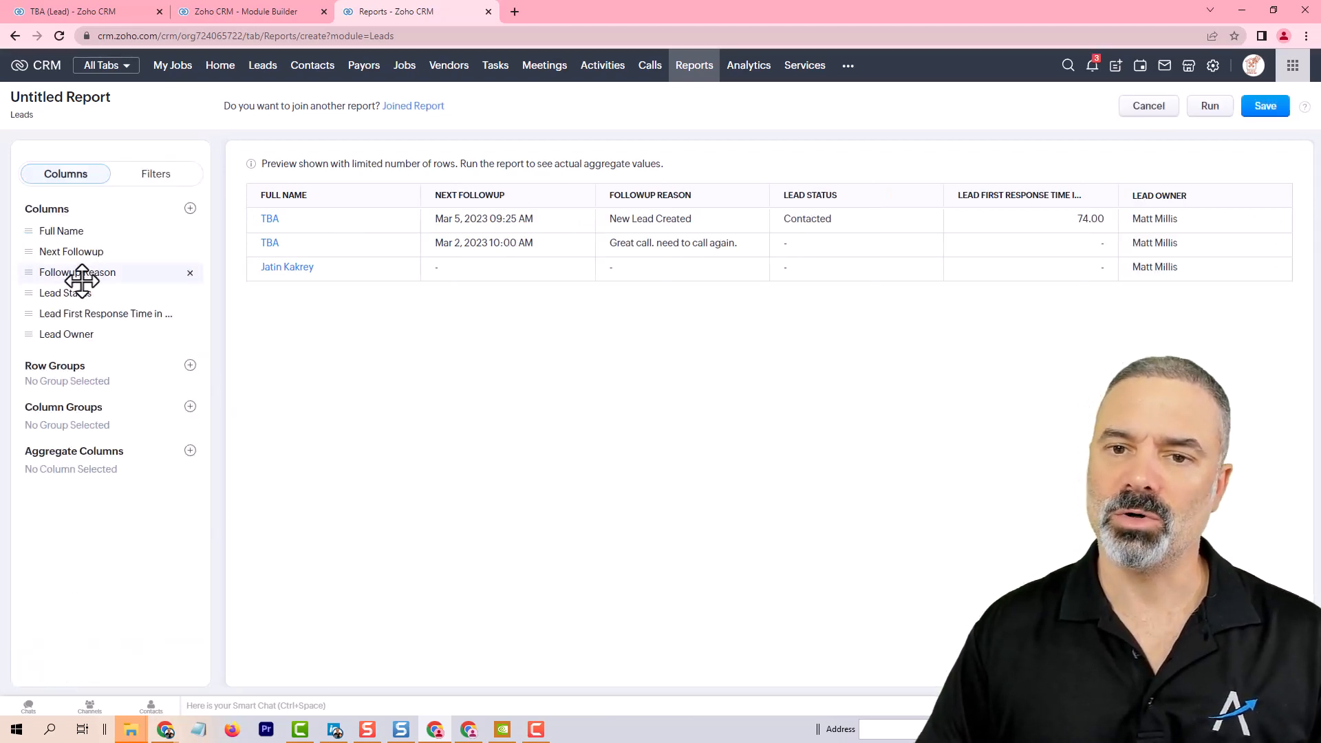
left_click_drag(66, 334, 75, 231)
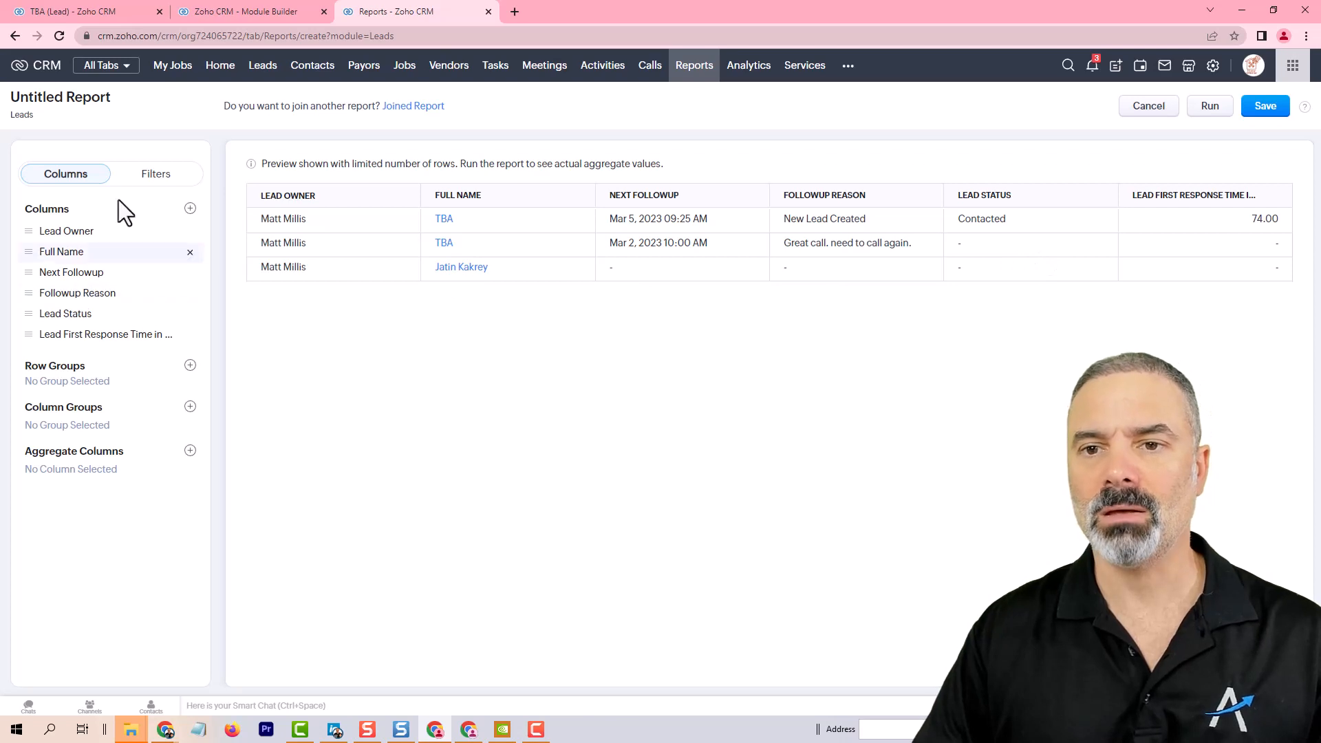
Step: Start an advanced report filter on the Next Followup field using the Age in Days condition
left_click(156, 174)
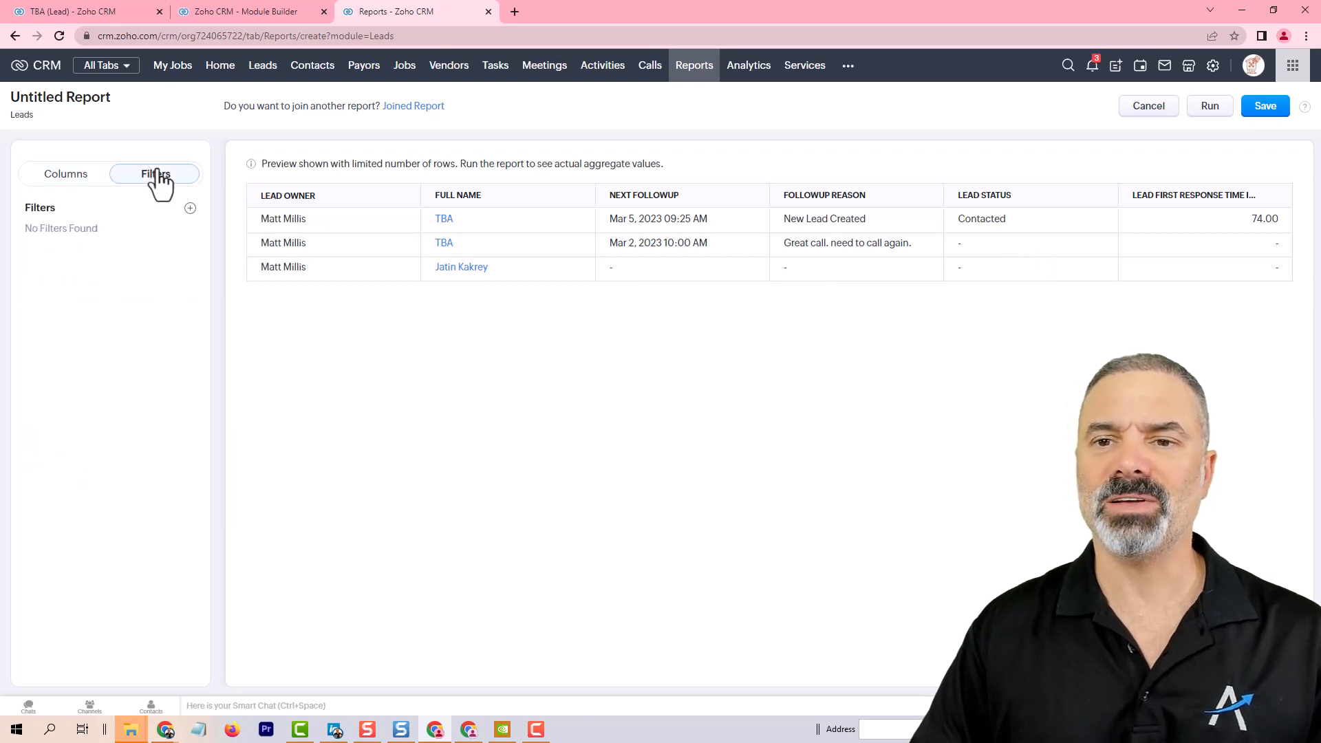
left_click(190, 209)
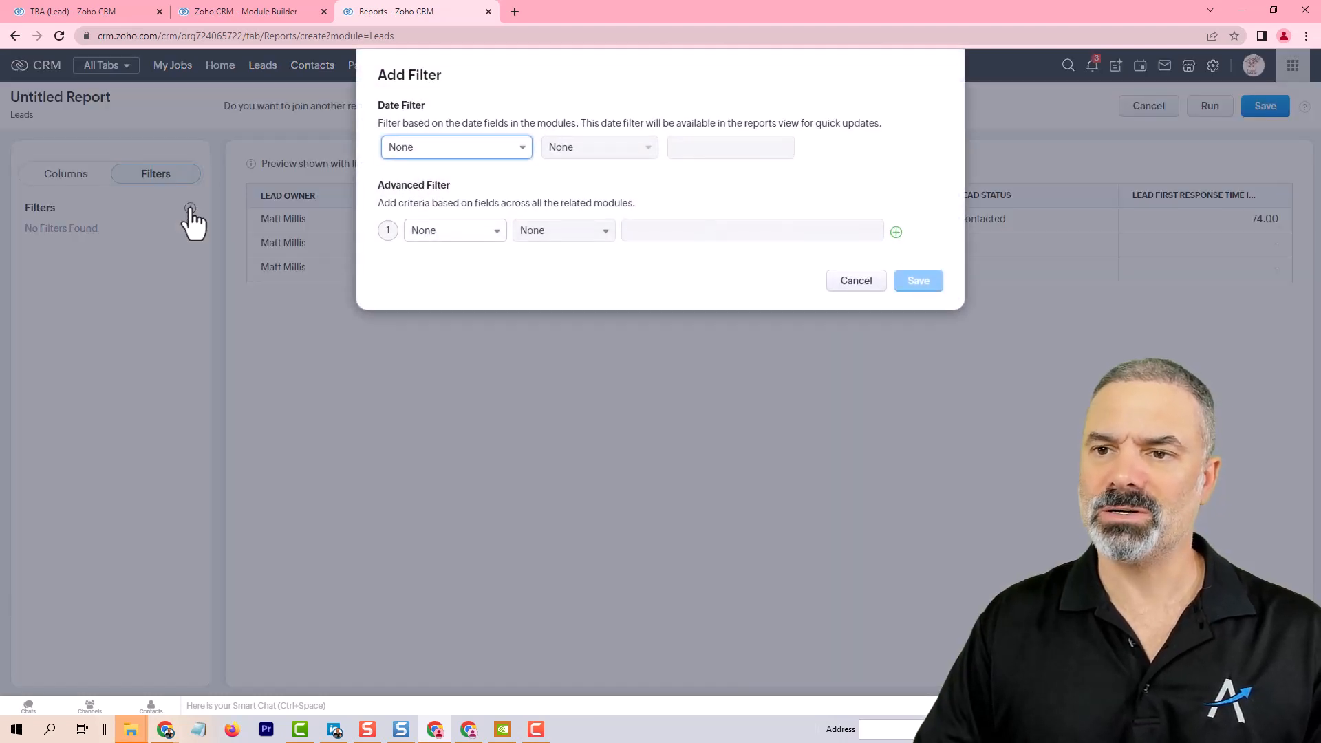
left_click(474, 238)
type("n")
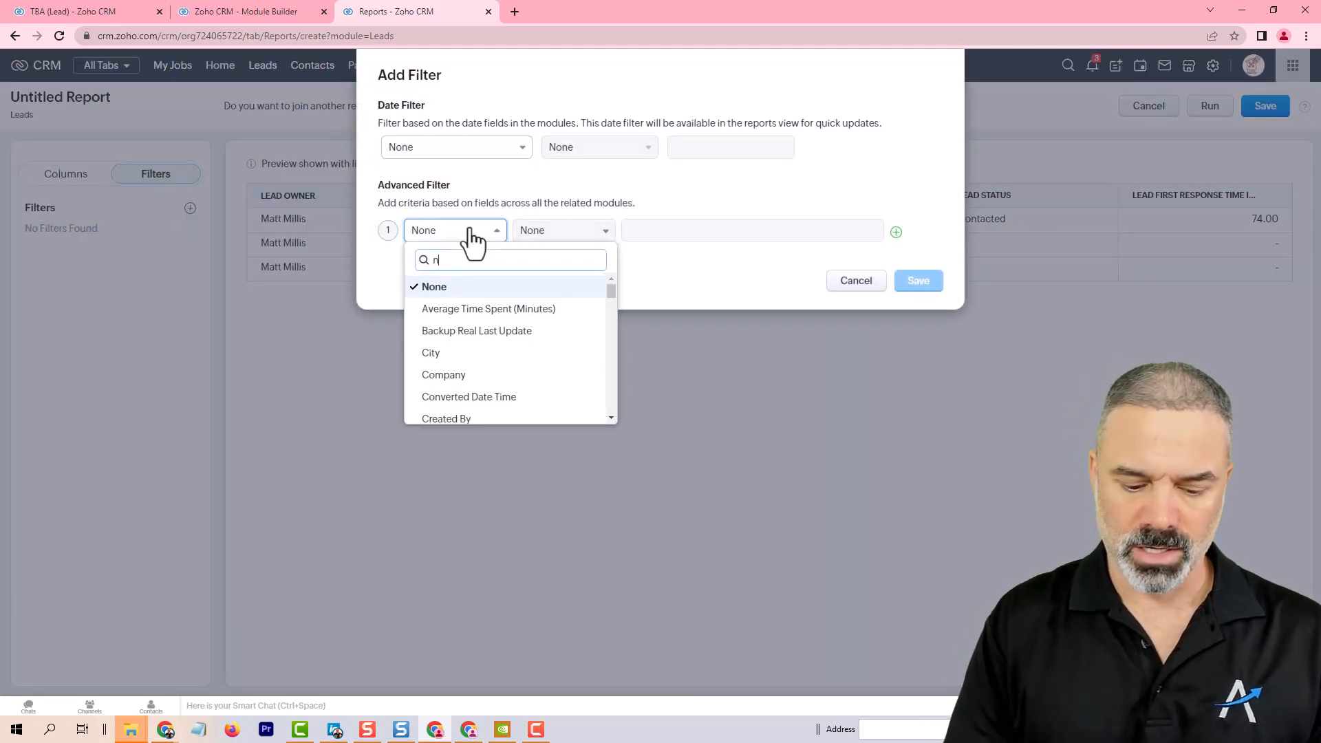
type("ext")
left_click(465, 287)
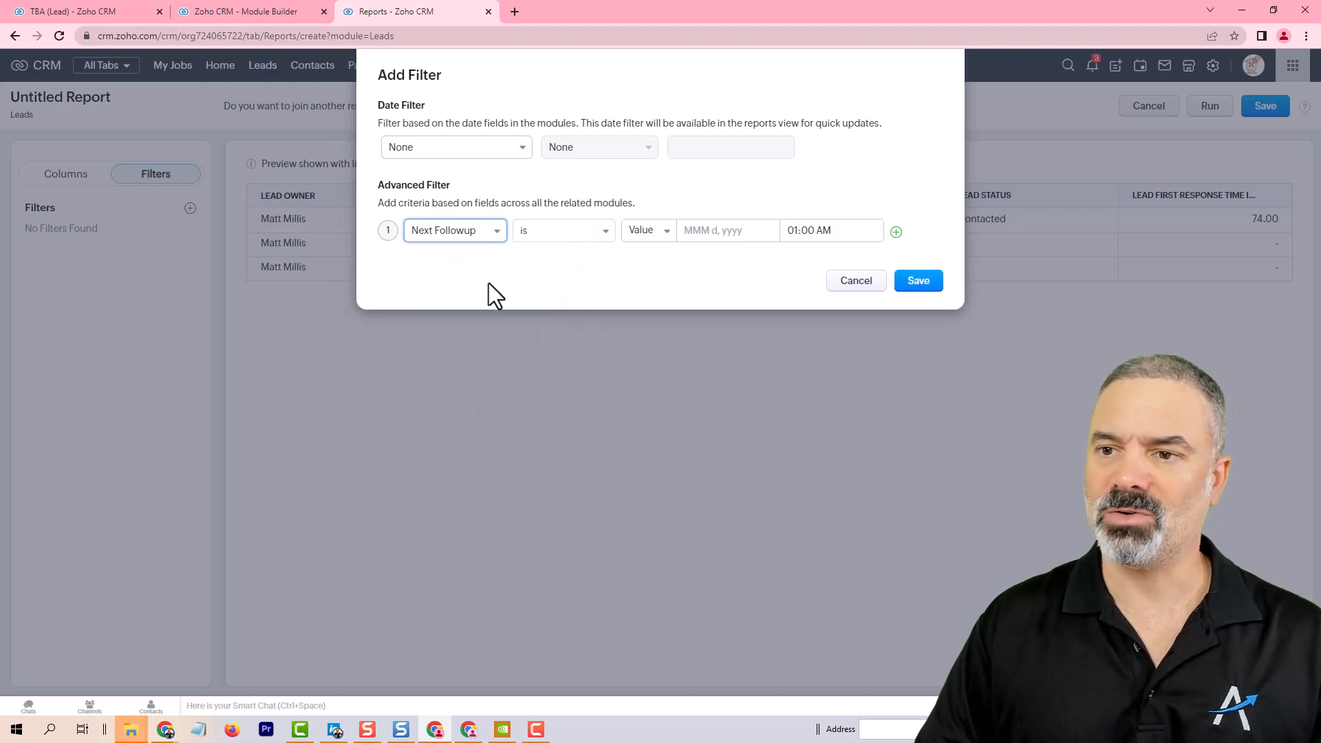
left_click(572, 236)
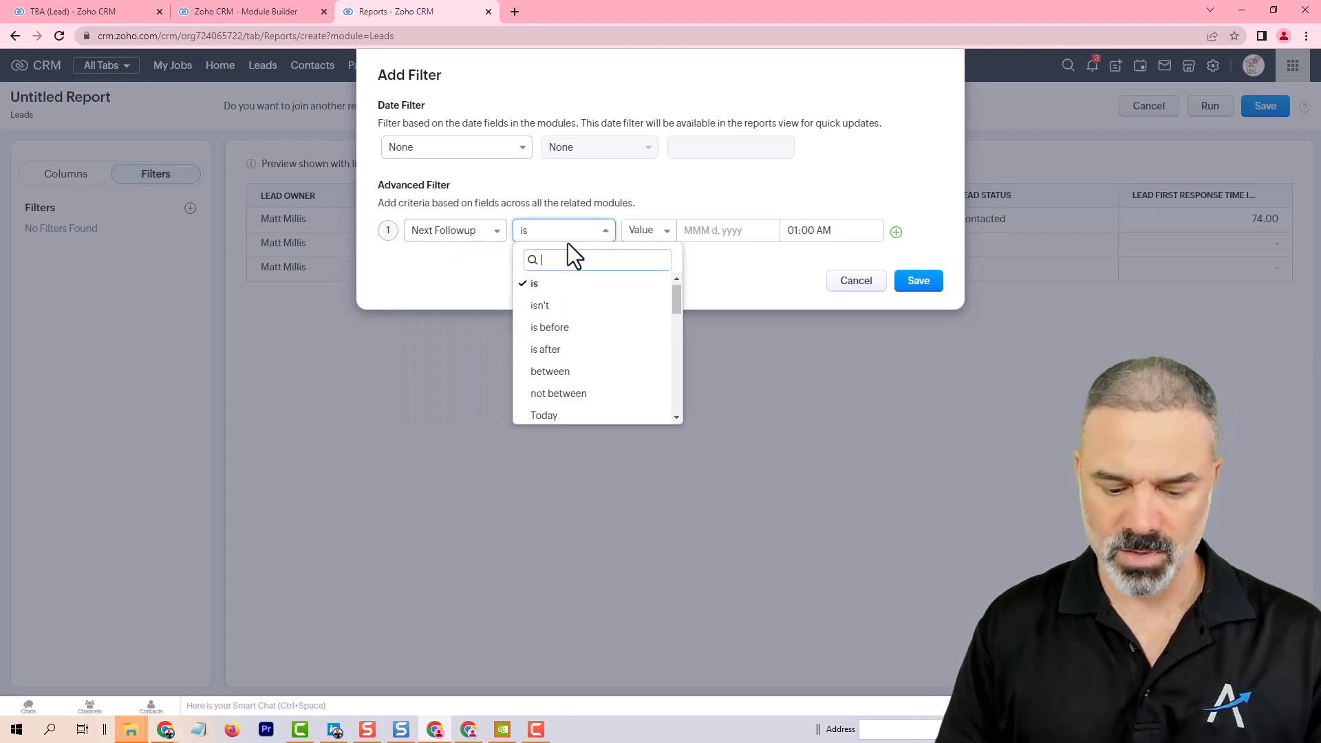
type("age")
left_click(568, 287)
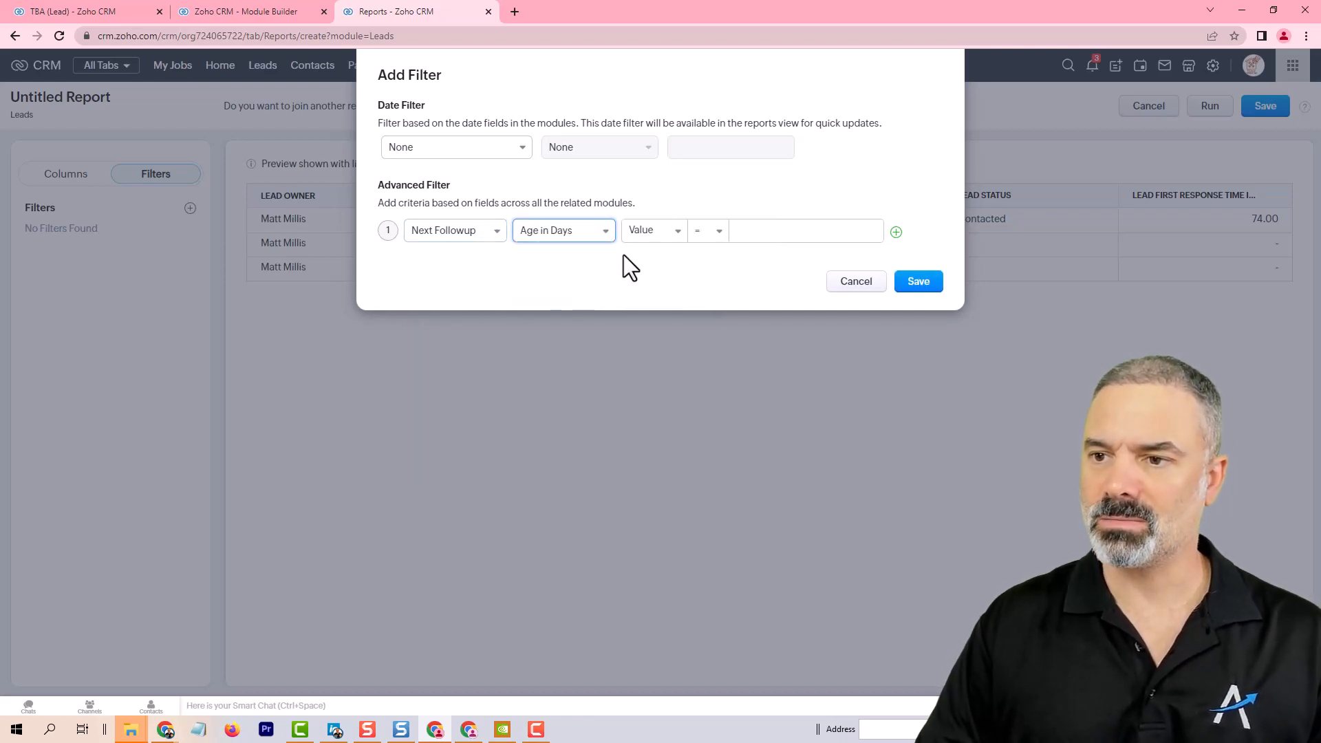
Step: Set the Age in Days filter to greater than or equal to 2 and save the filter
left_click(650, 233)
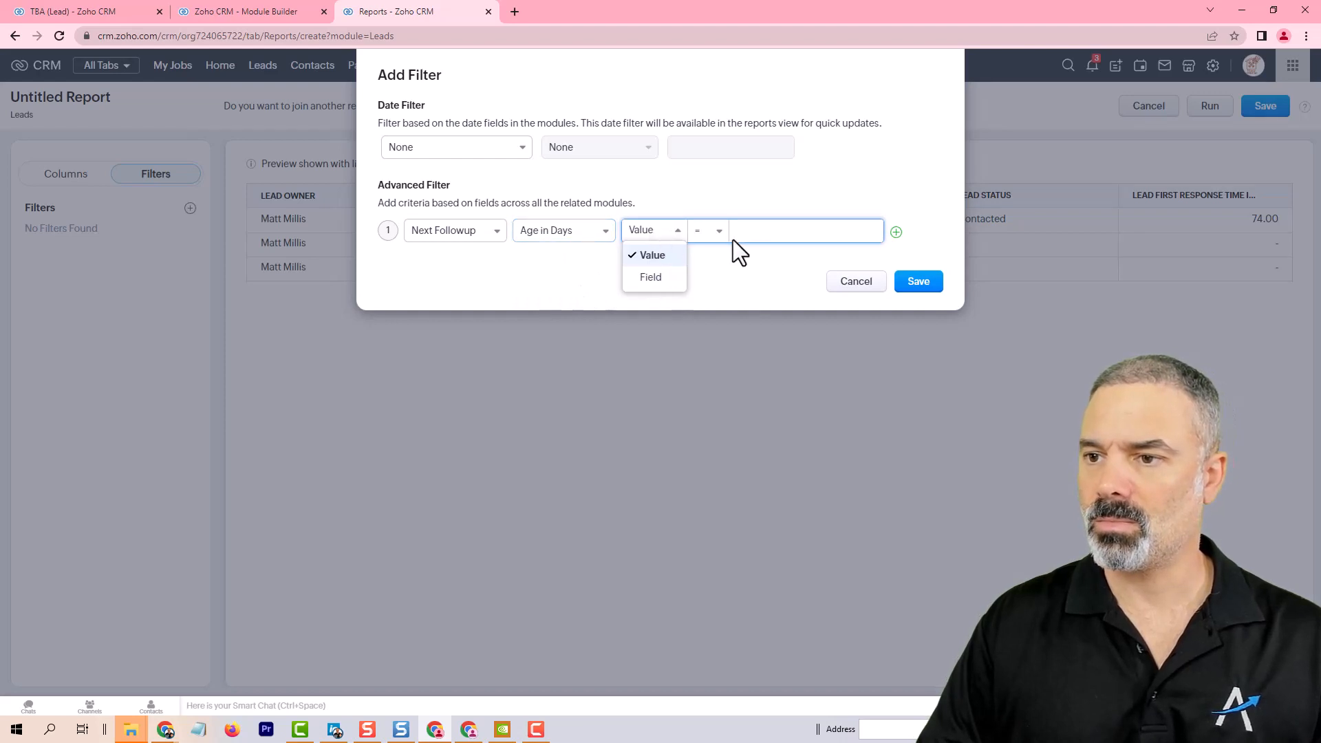
left_click(707, 234)
left_click(707, 234)
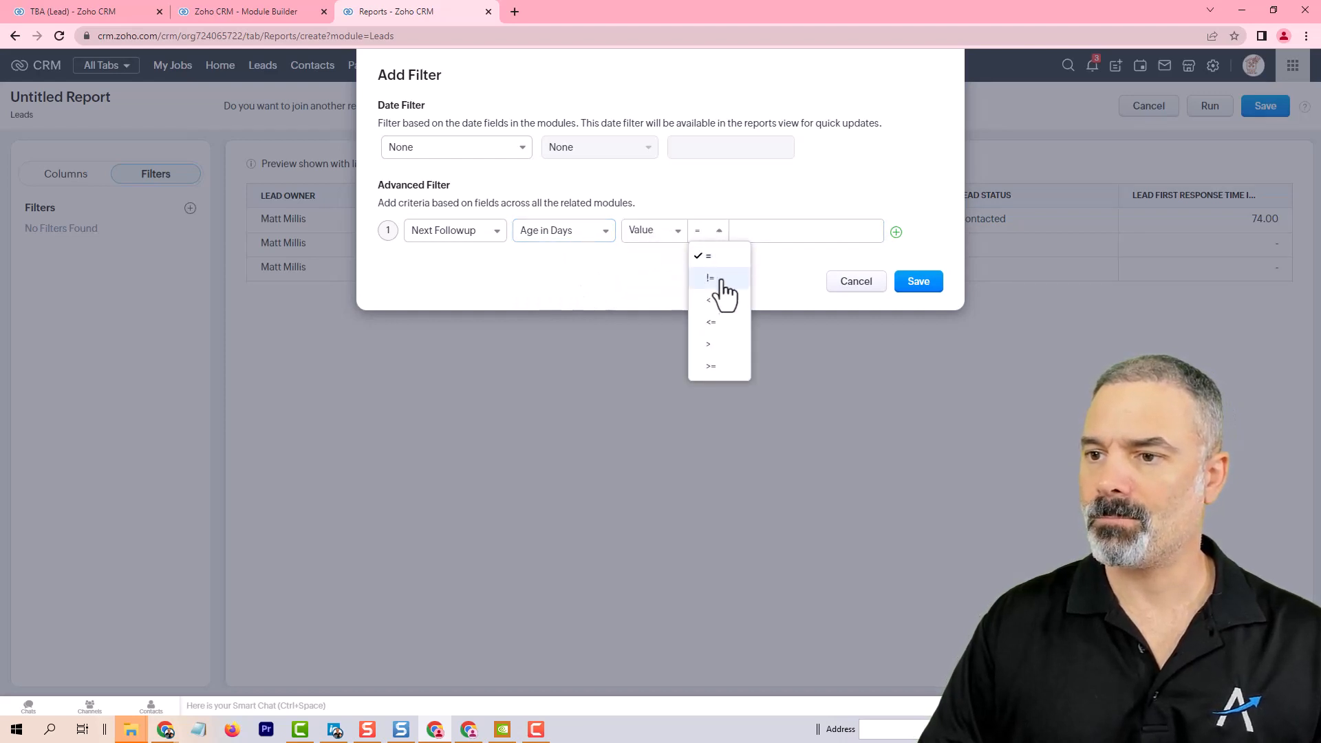
left_click(716, 367)
type("1")
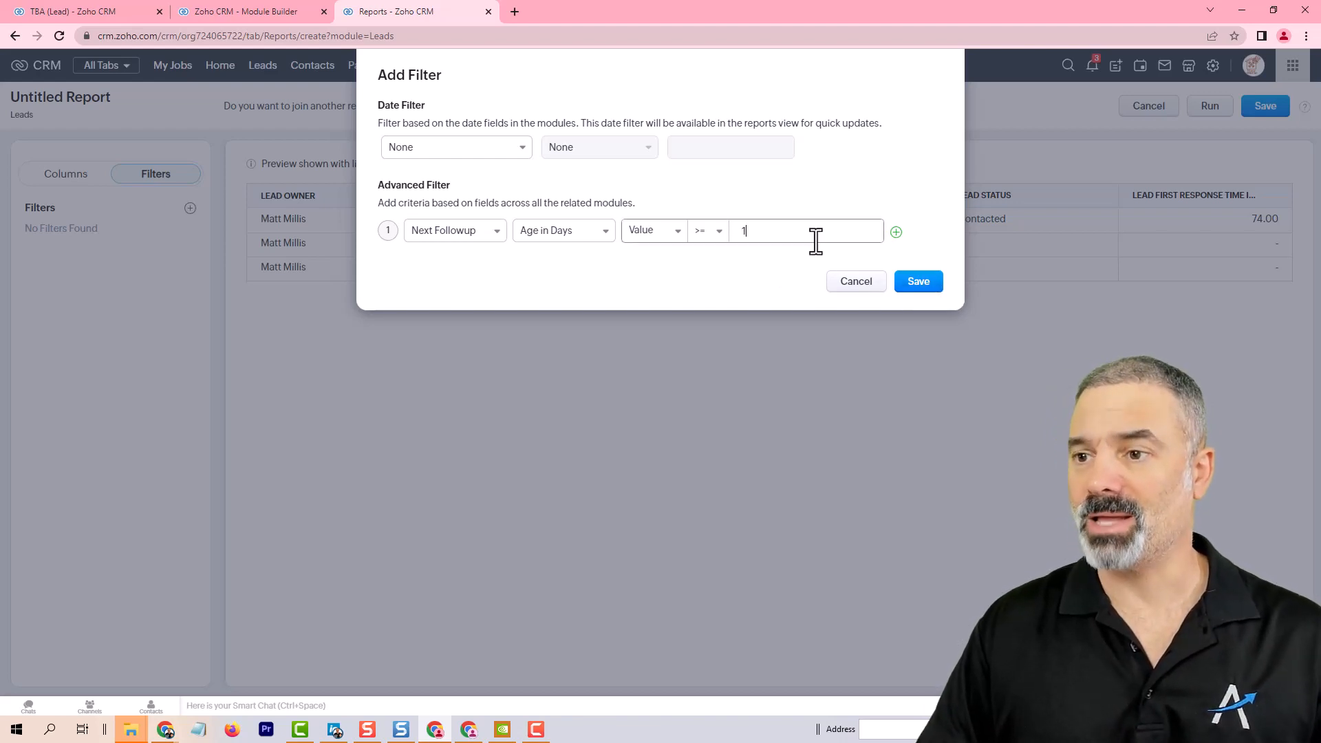
left_click_drag(814, 242, 613, 237)
type("2")
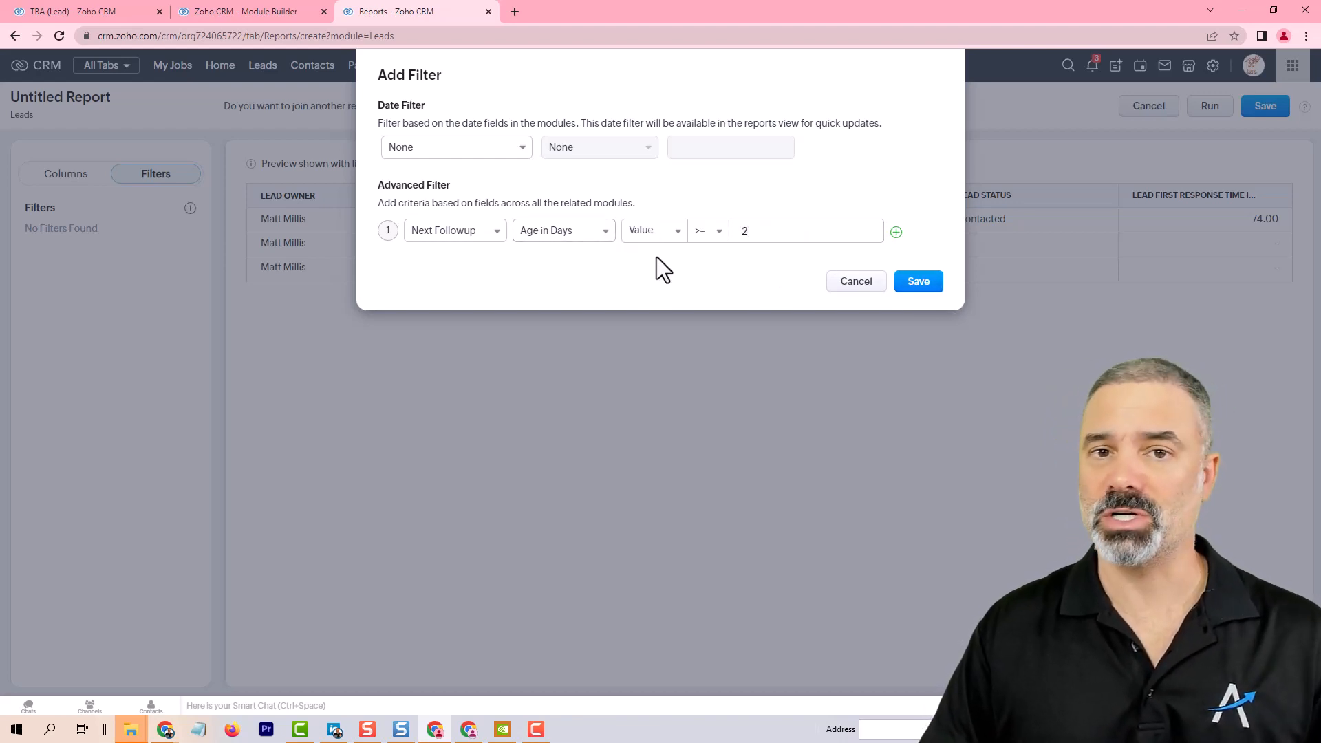
left_click(920, 284)
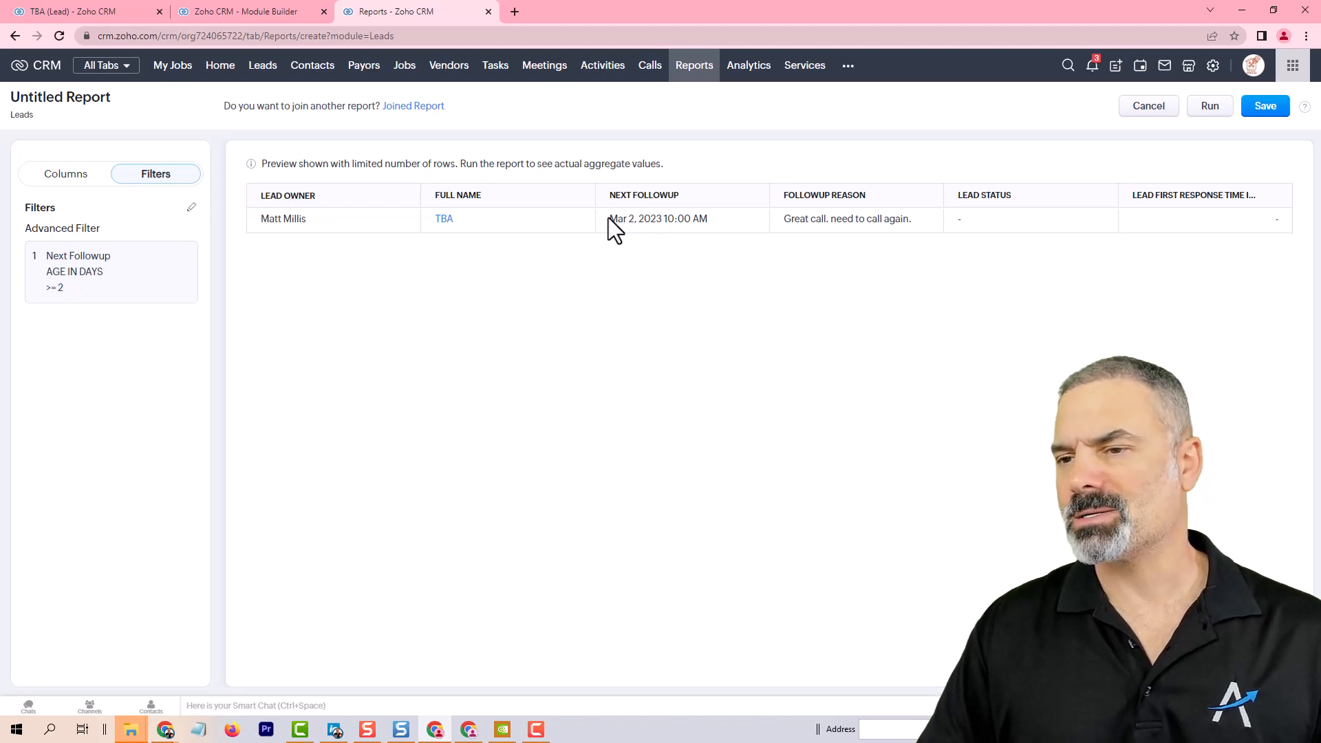
Step: Add a second advanced filter criterion on the Lead Status field with the isn't condition
left_click_drag(608, 217, 700, 229)
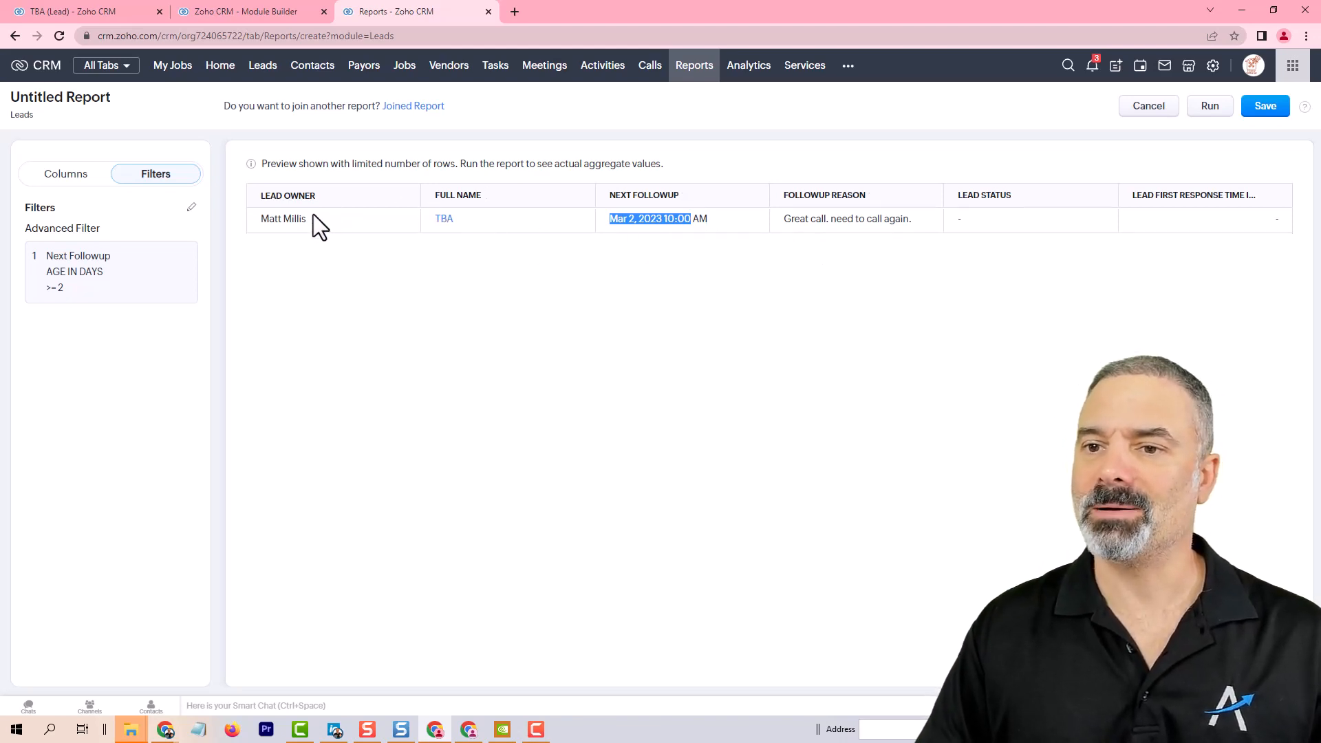
left_click(188, 210)
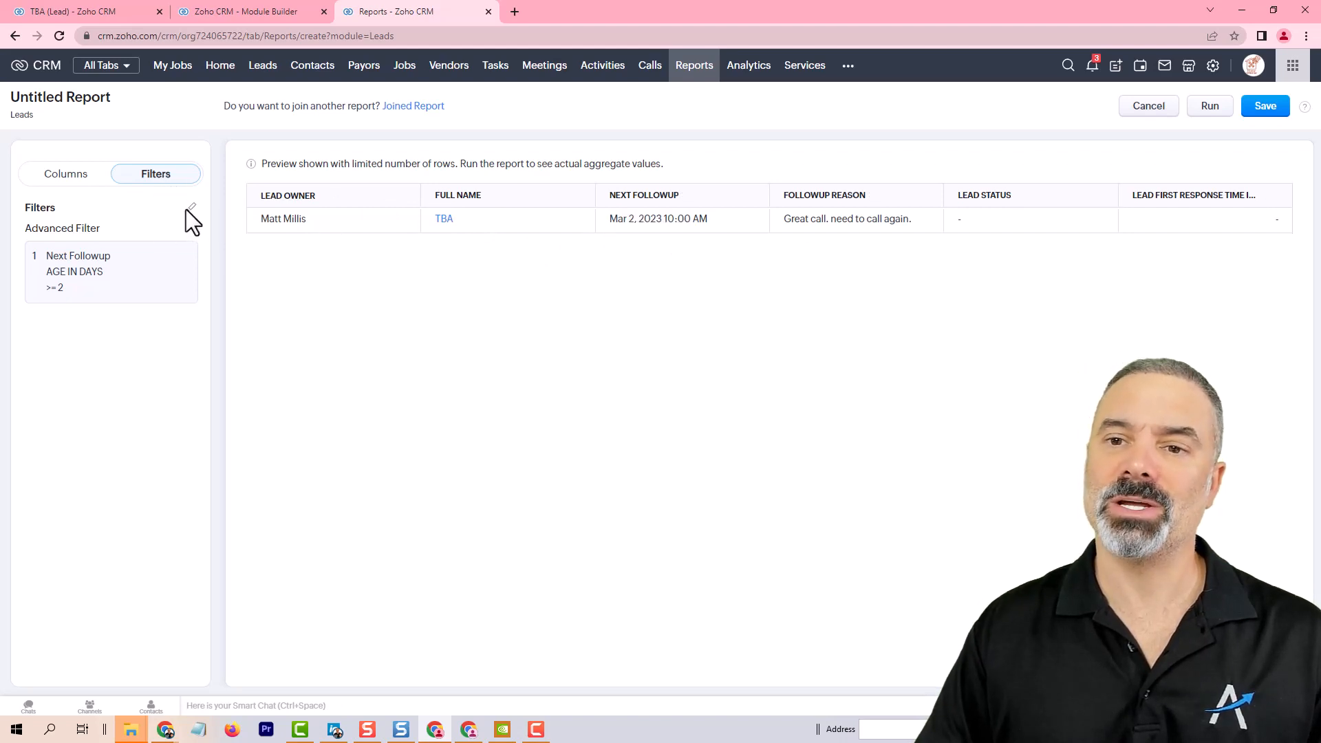
left_click(192, 208)
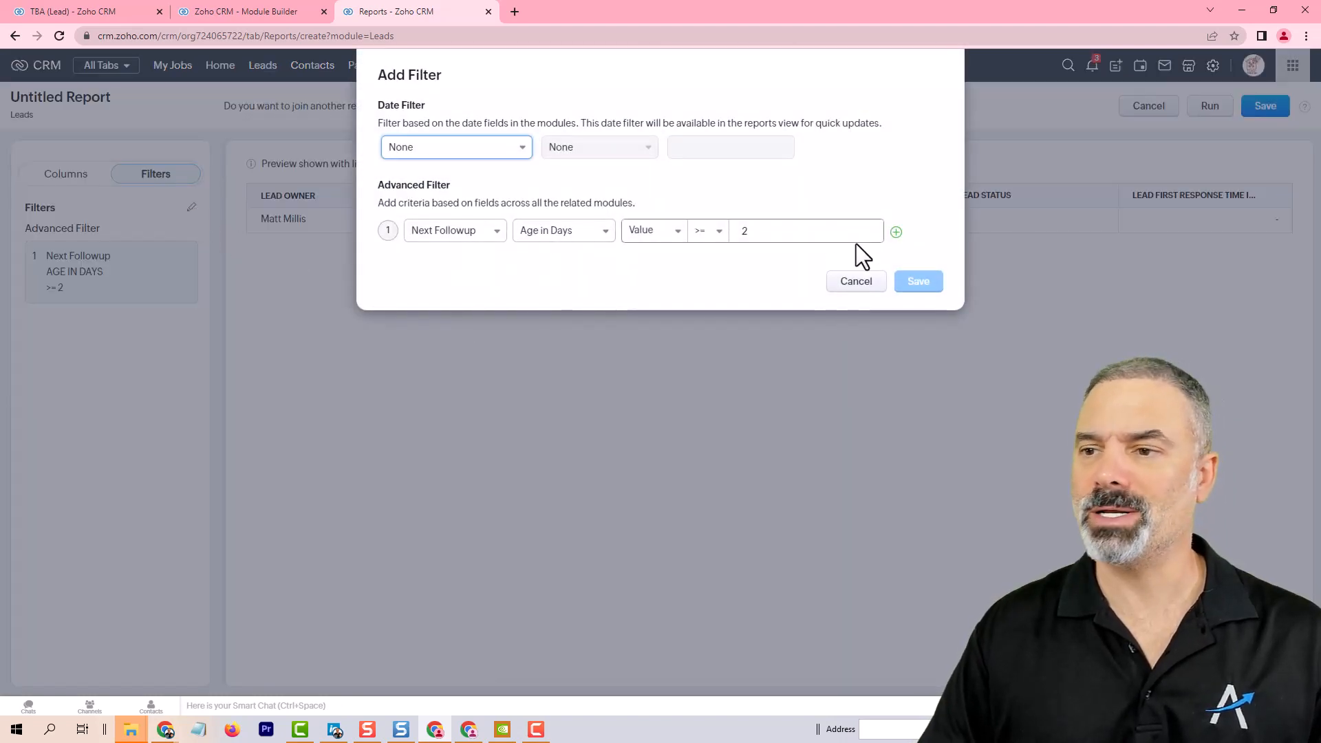
left_click(894, 234)
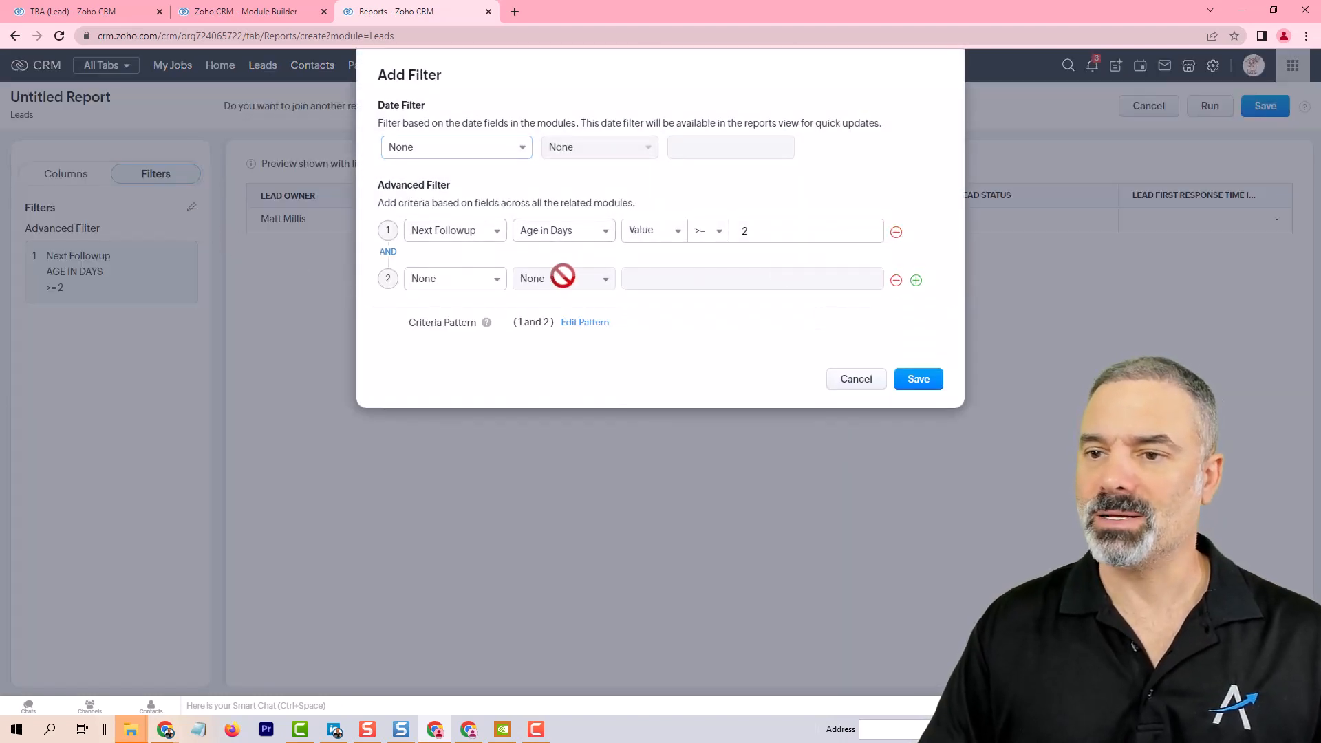
left_click(429, 280)
type("sta")
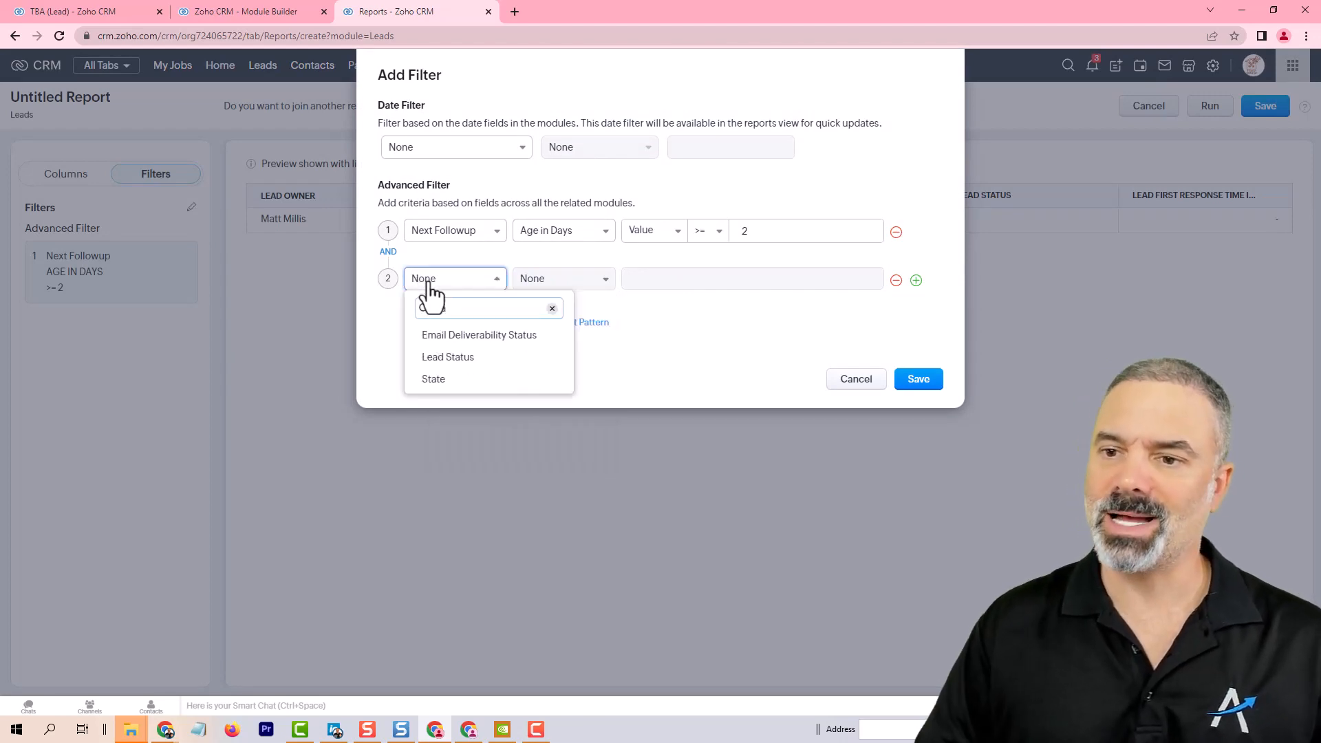
left_click(494, 365)
left_click(543, 281)
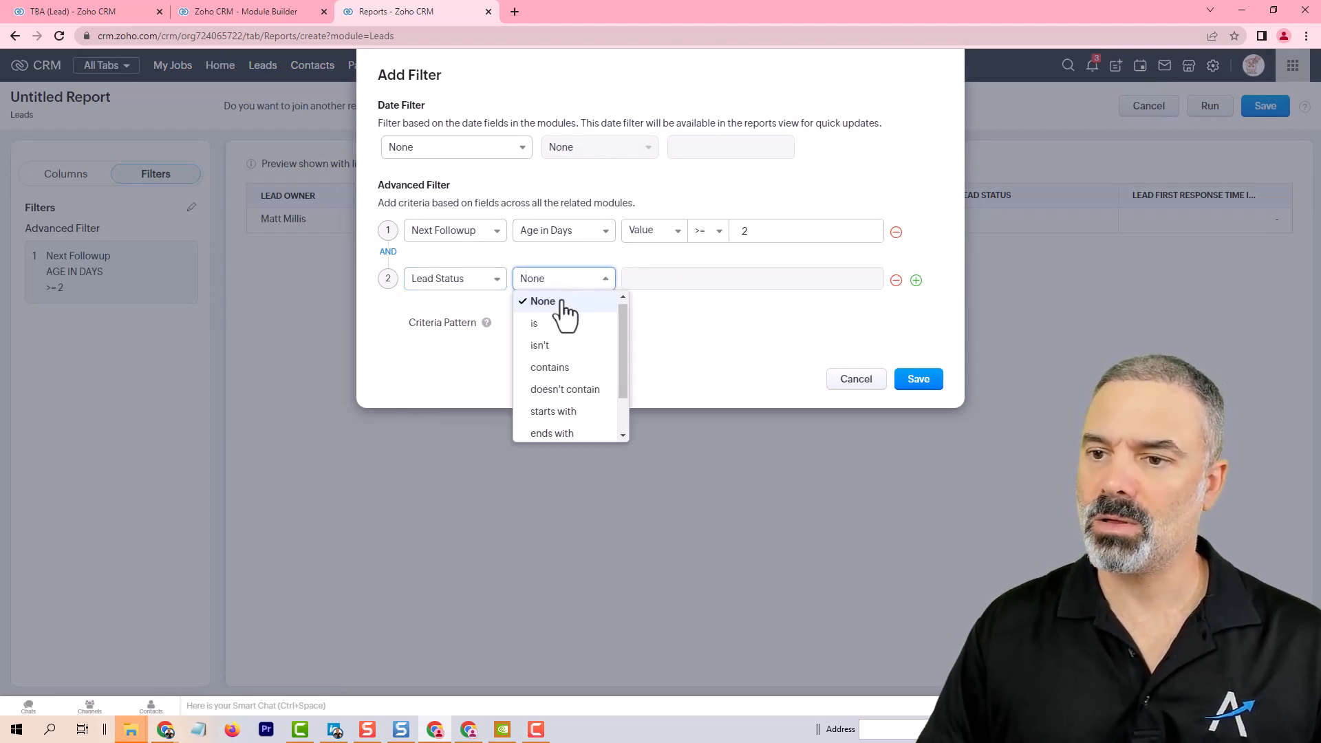
left_click(558, 344)
Step: Set the excluded Lead Status values to Lost Lead and Junk Lead and save the filter
left_click(674, 278)
scroll(764, 399, "down", 5)
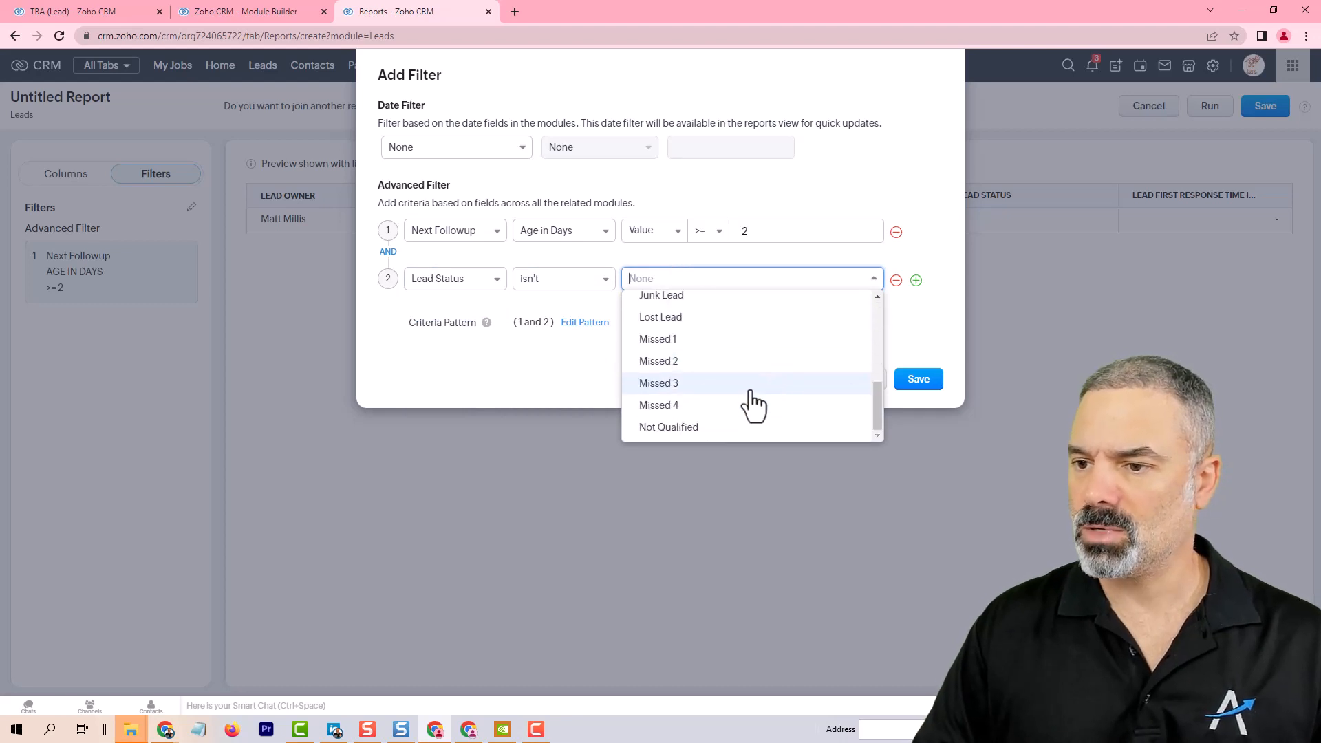
scroll(708, 413, "up", 3)
left_click(687, 385)
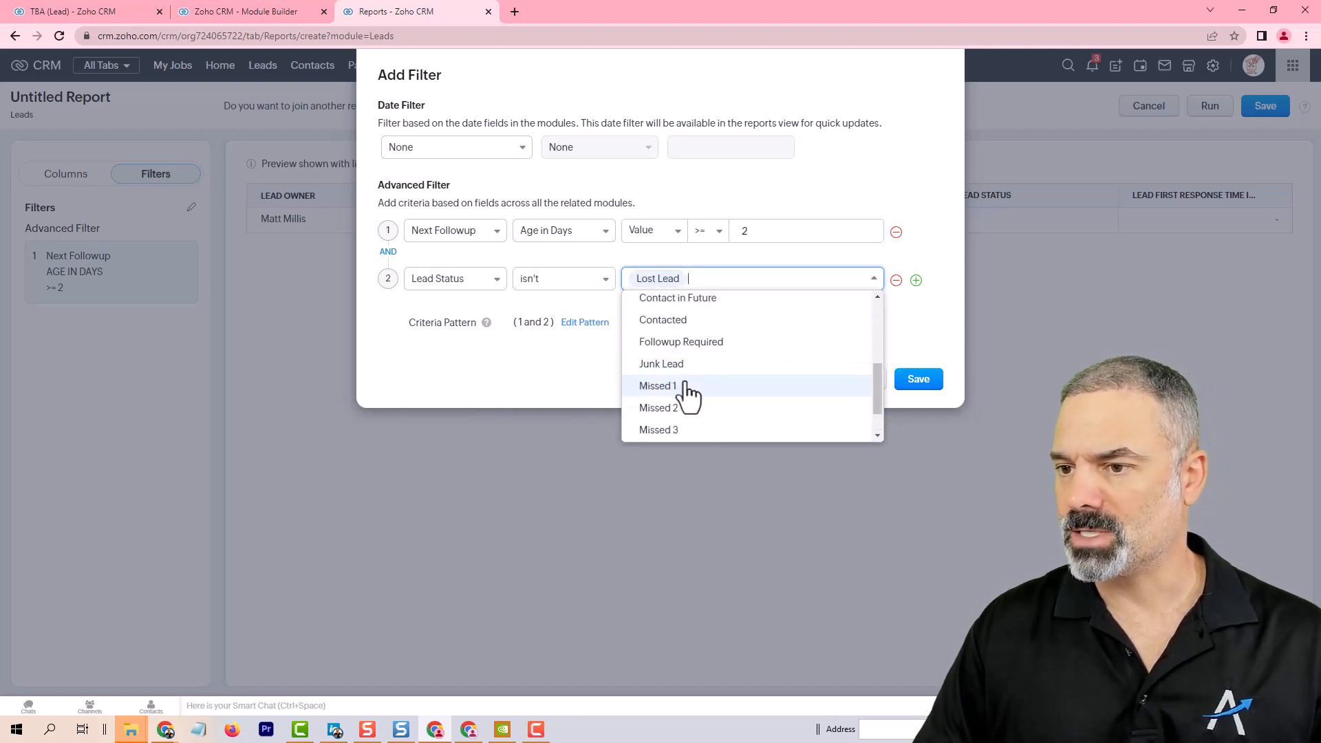
left_click(687, 364)
left_click(909, 327)
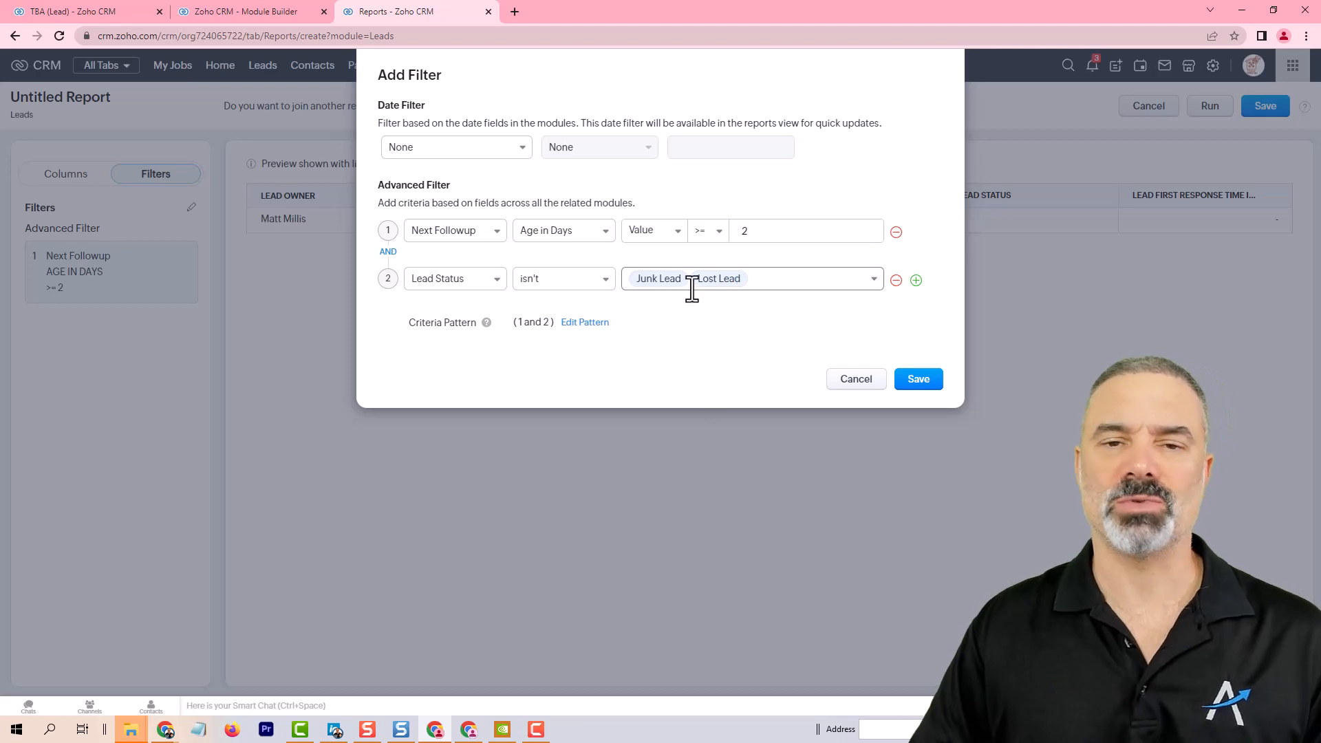
left_click(917, 383)
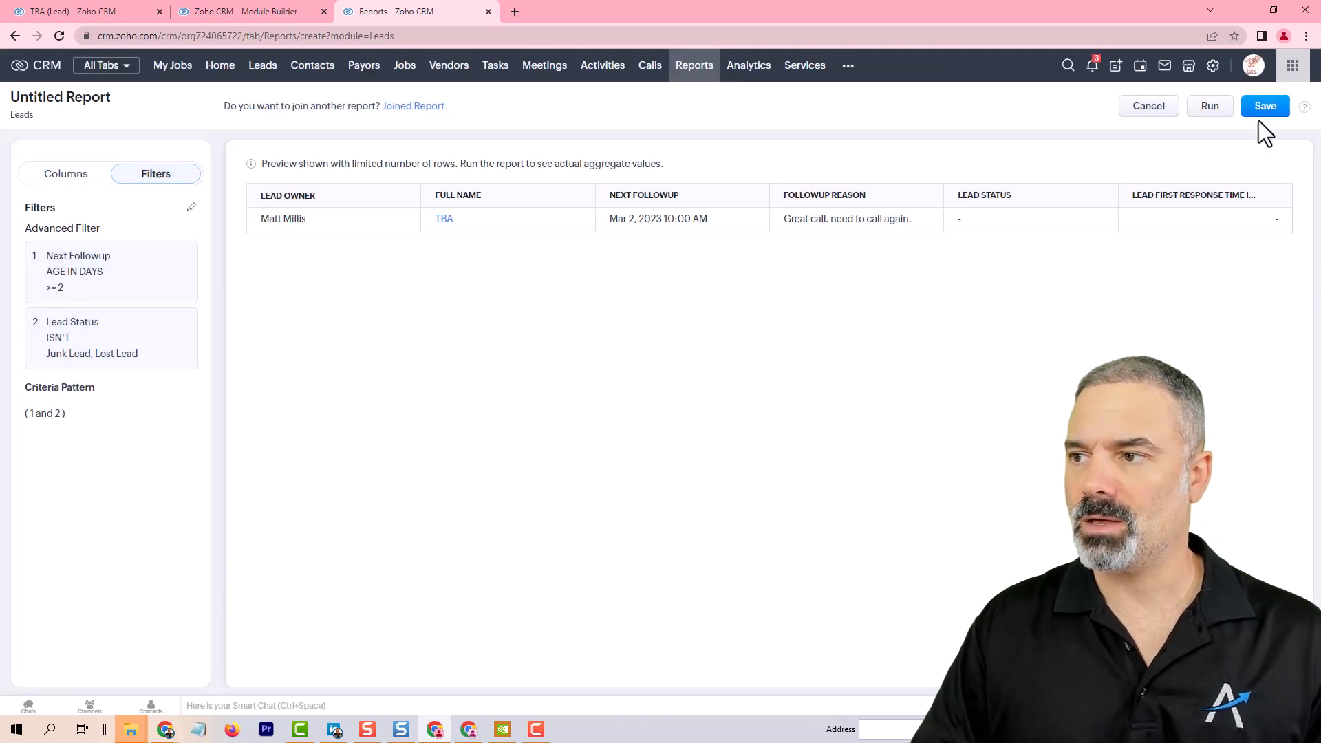
Step: Save the report as Slackers Report in the Lead Reports folder
left_click(1266, 110)
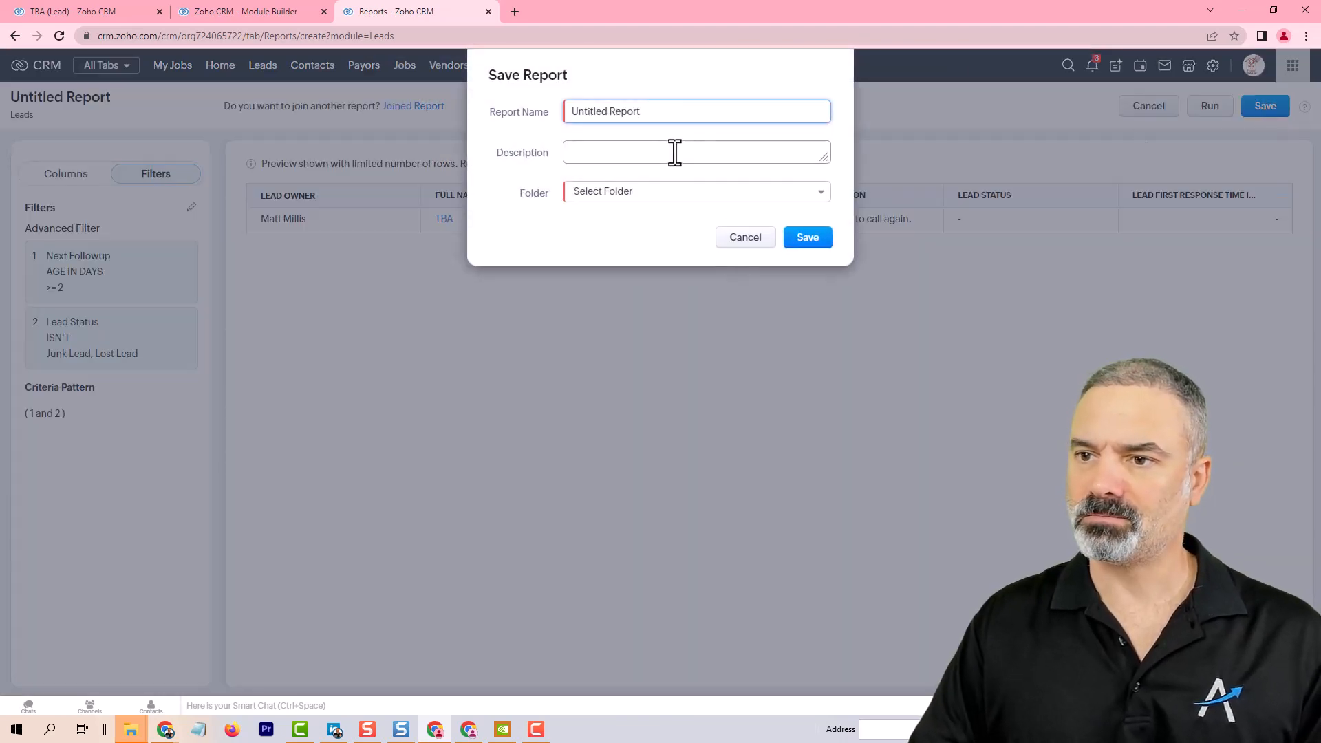
triple_click(672, 110)
type("S")
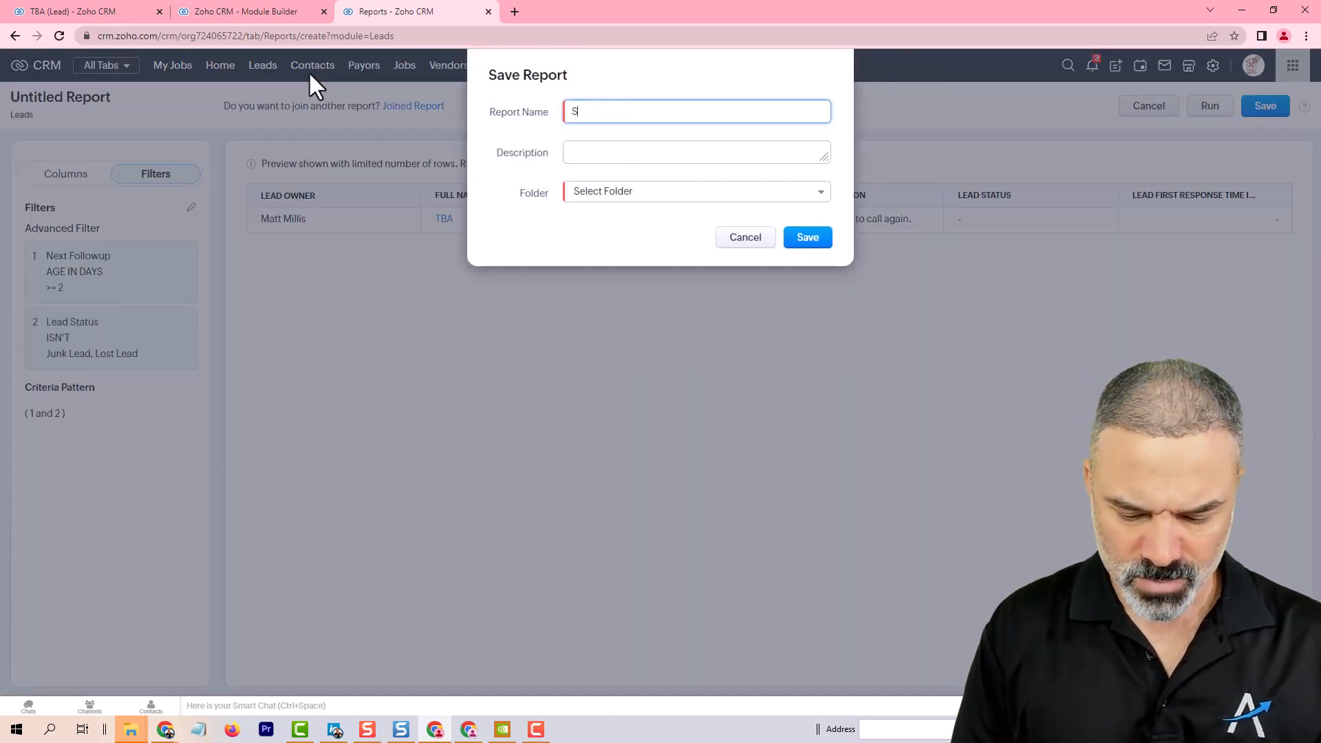
type("lackers Report")
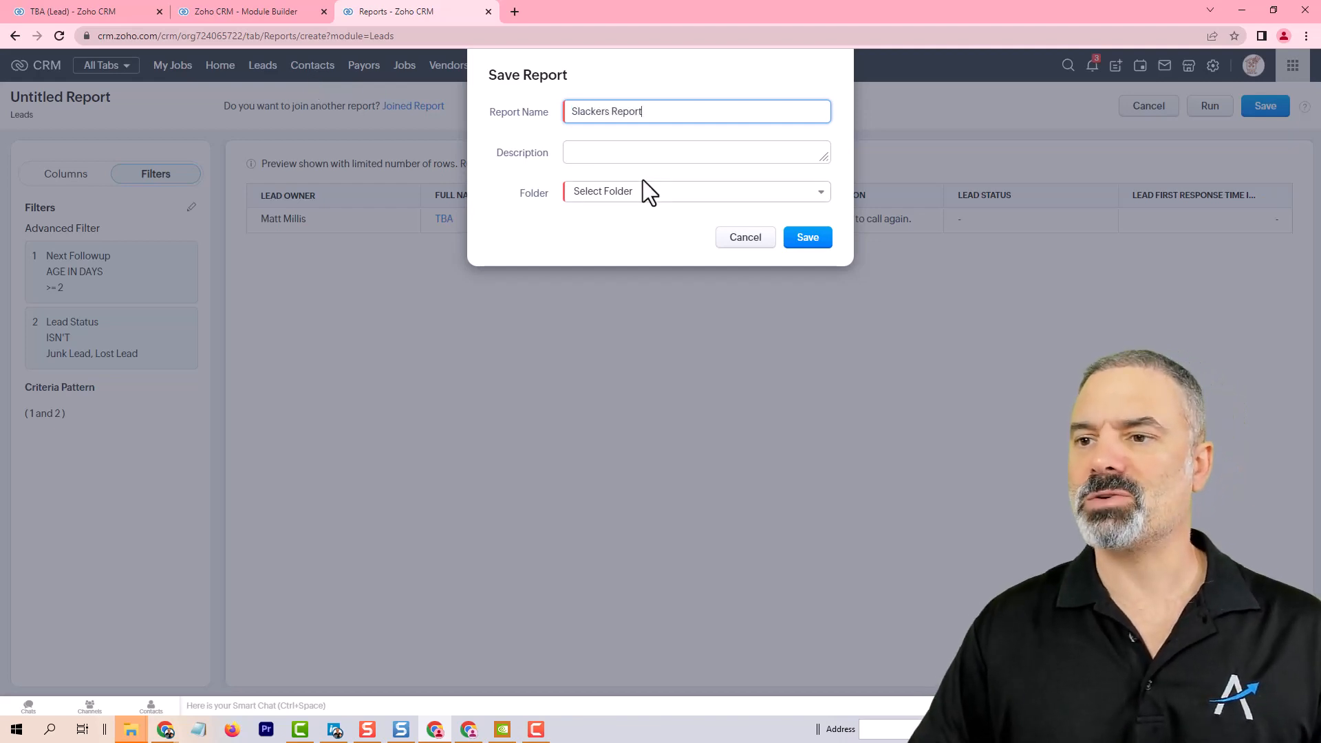
left_click(645, 191)
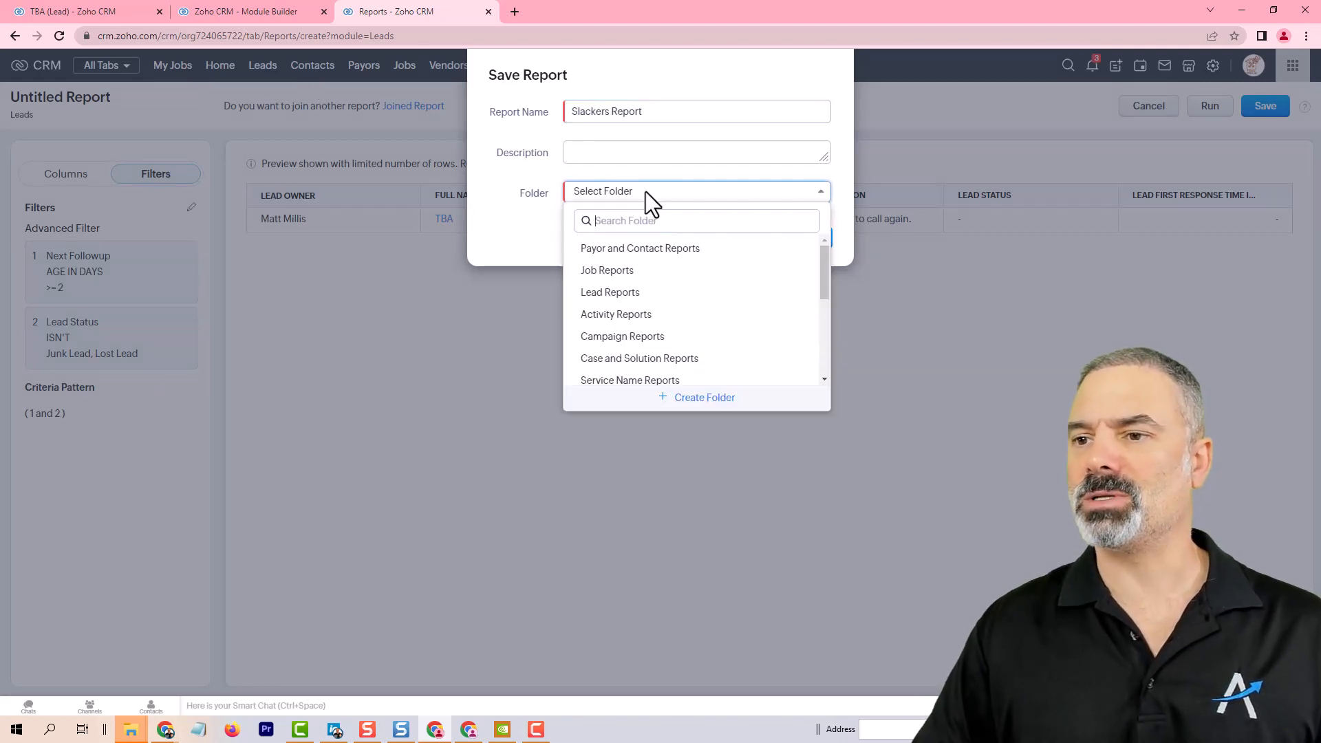
left_click(610, 291)
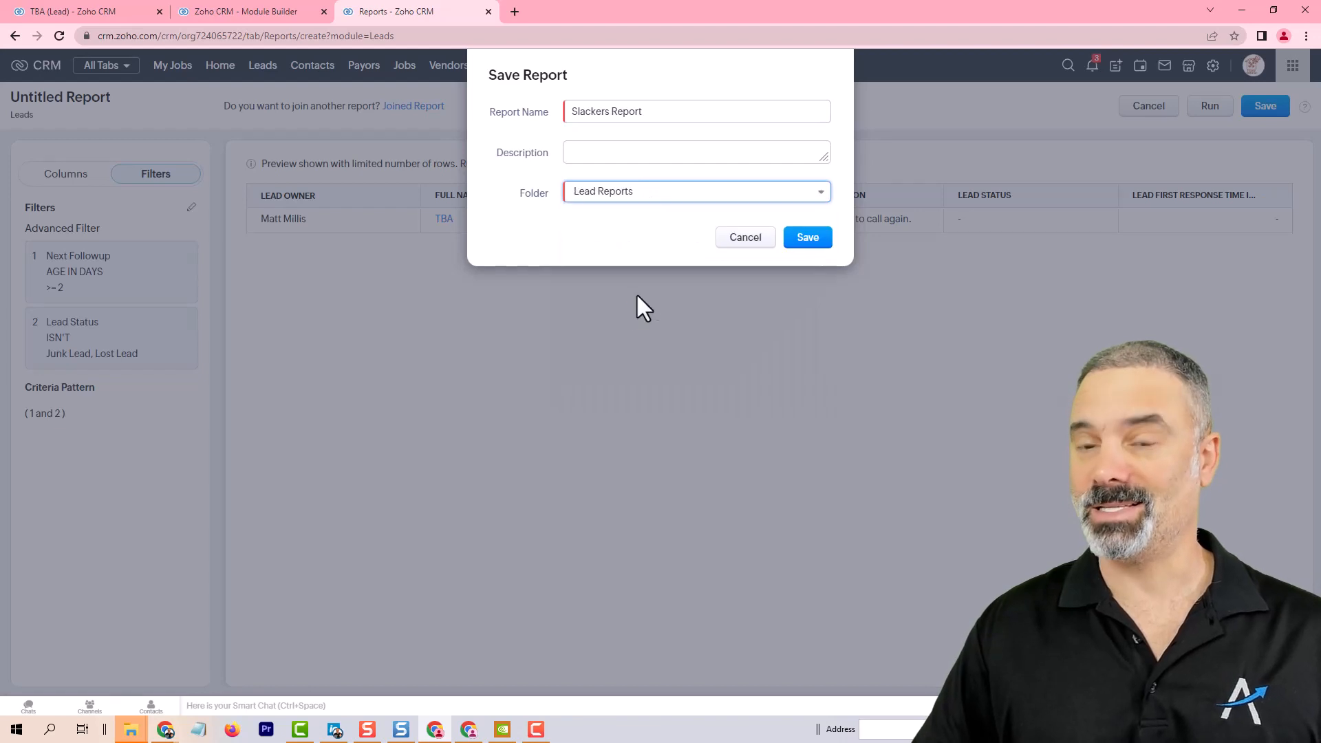
left_click(810, 243)
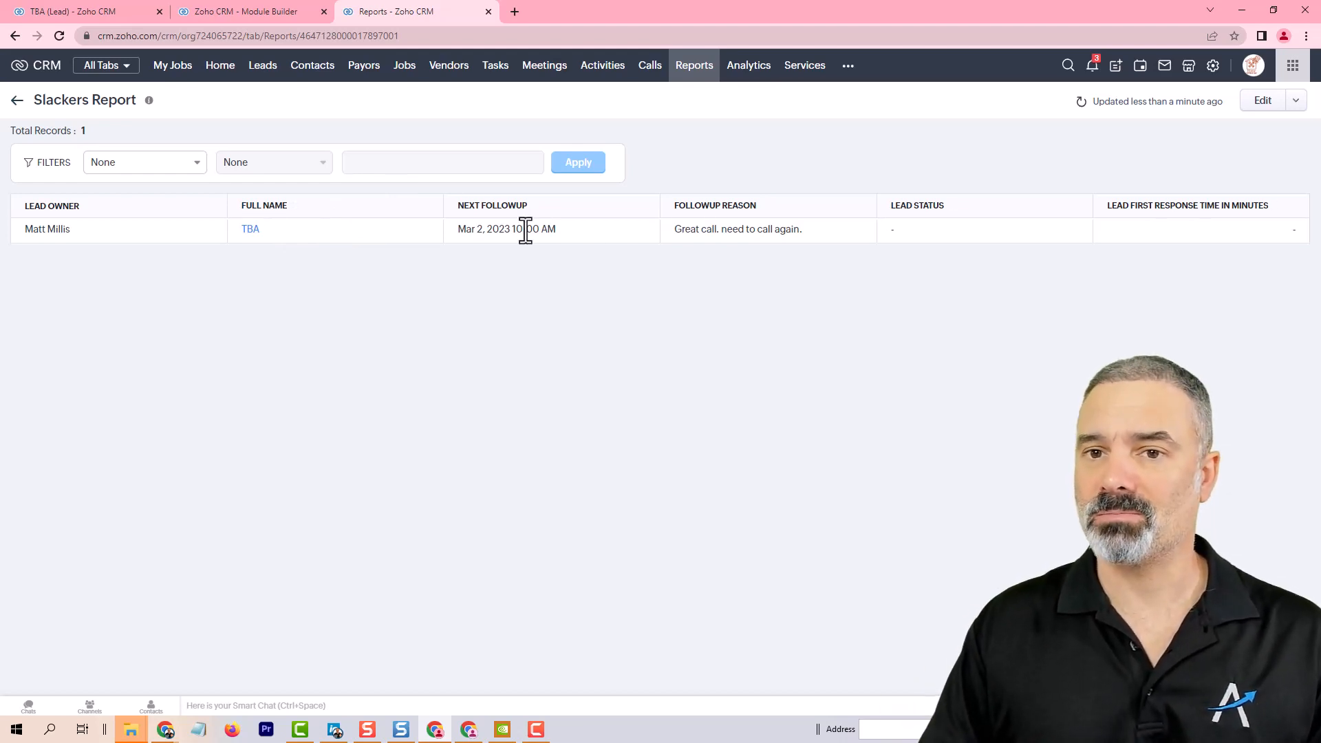
Step: Go to the Scheduled Reports folder and start a new report scheduler
left_click(17, 103)
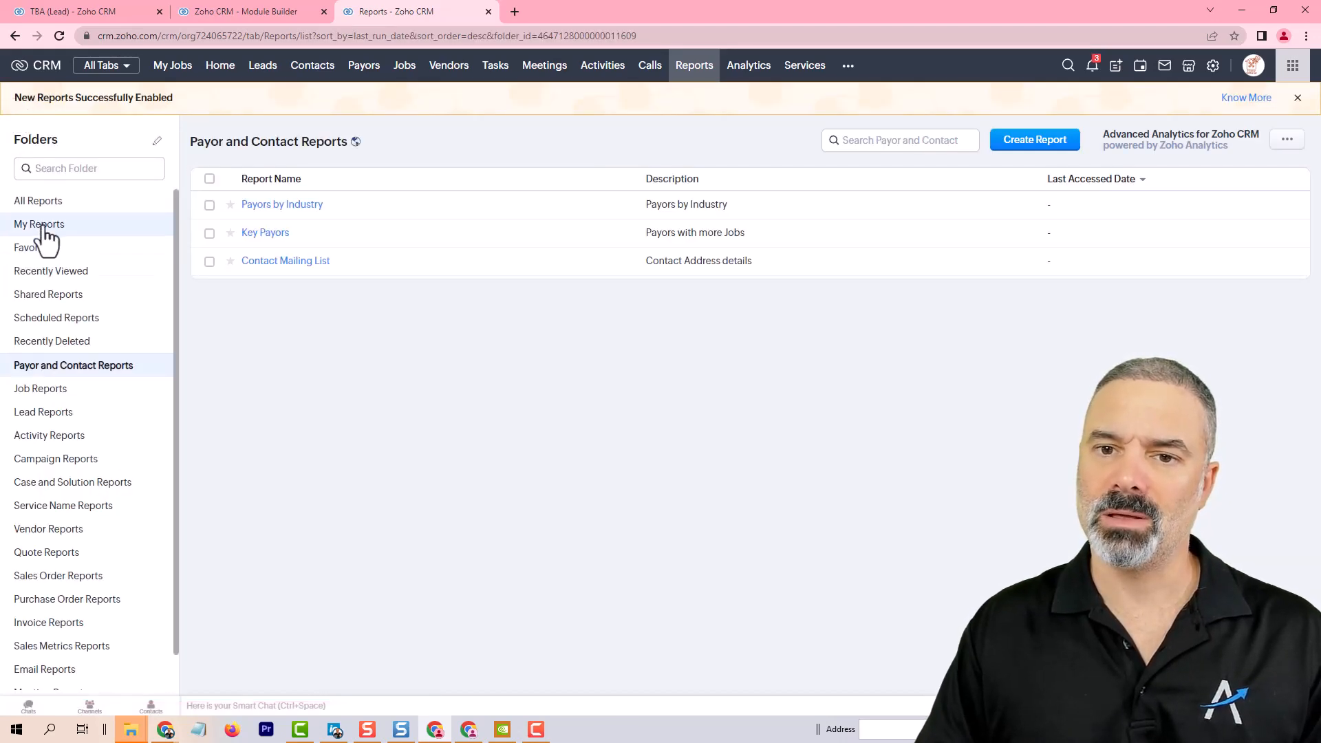
left_click(83, 320)
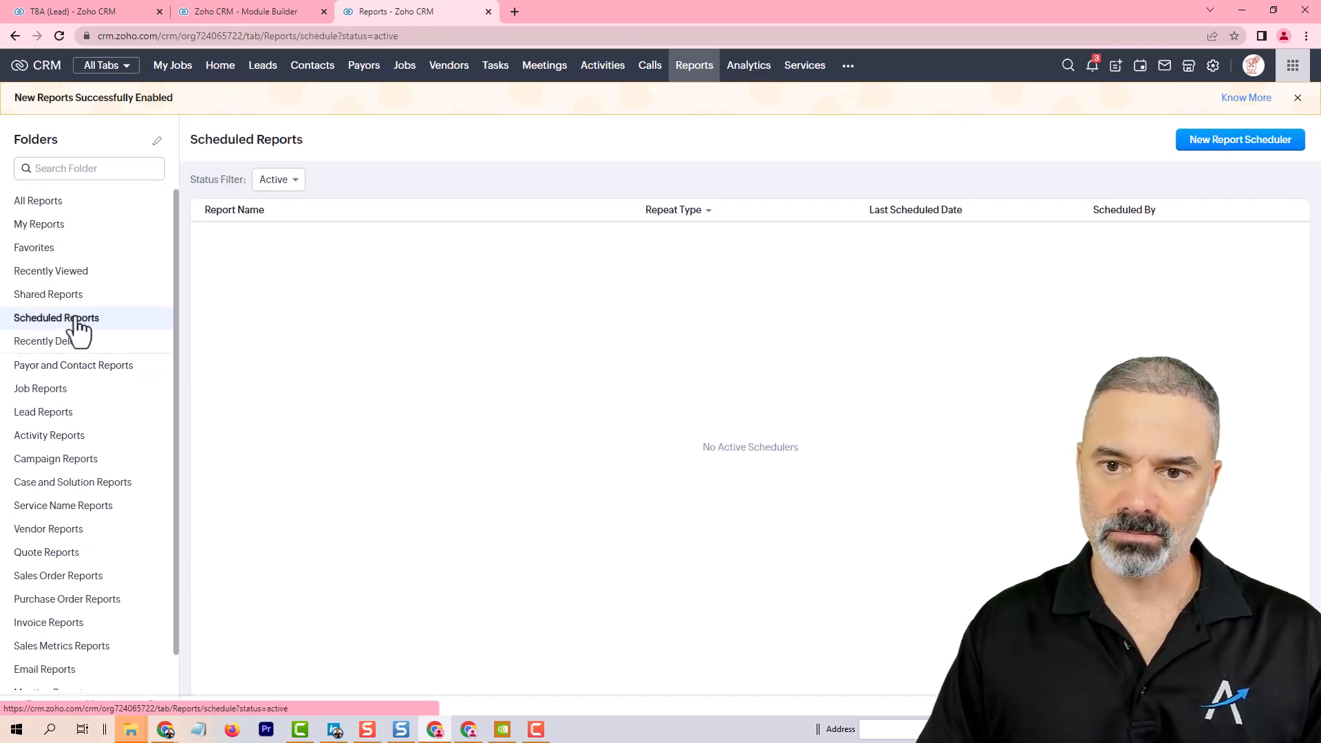
left_click(1244, 139)
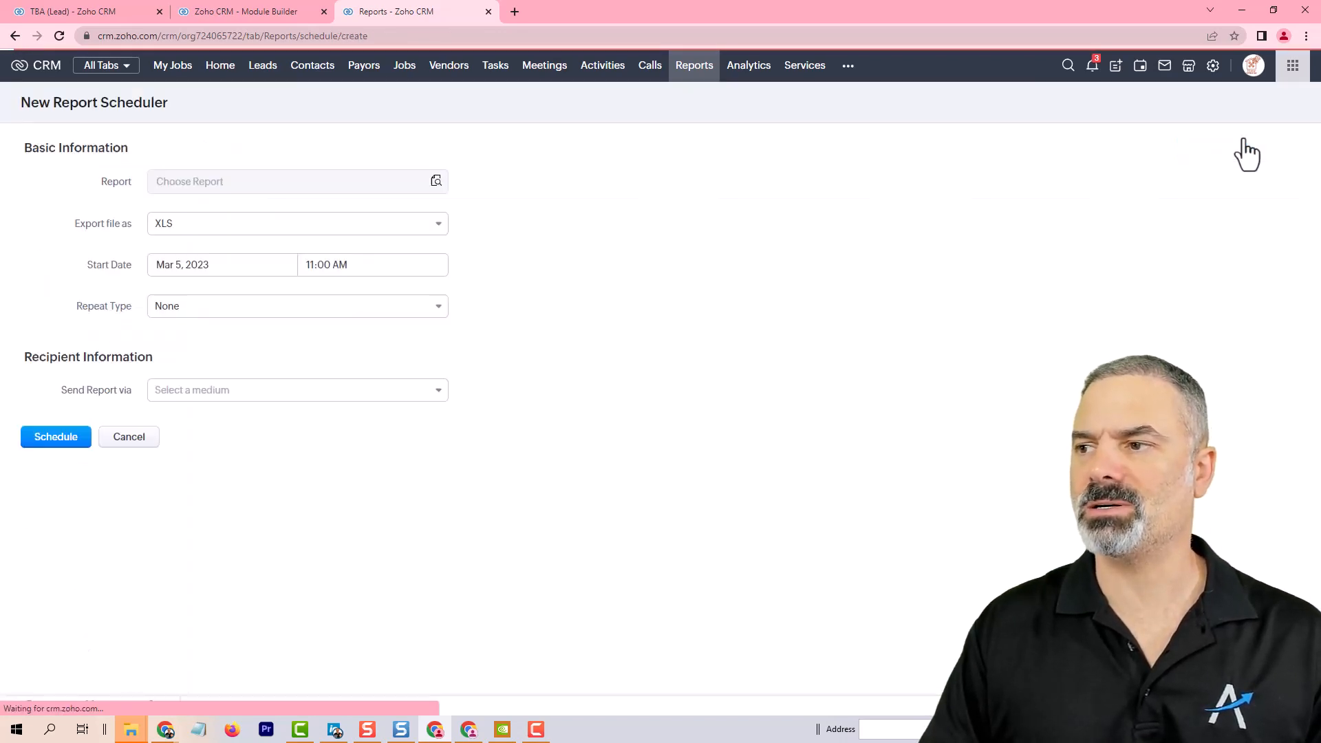
Step: Keep XLS as the export format and set the schedule's repeat type to Daily
left_click(220, 227)
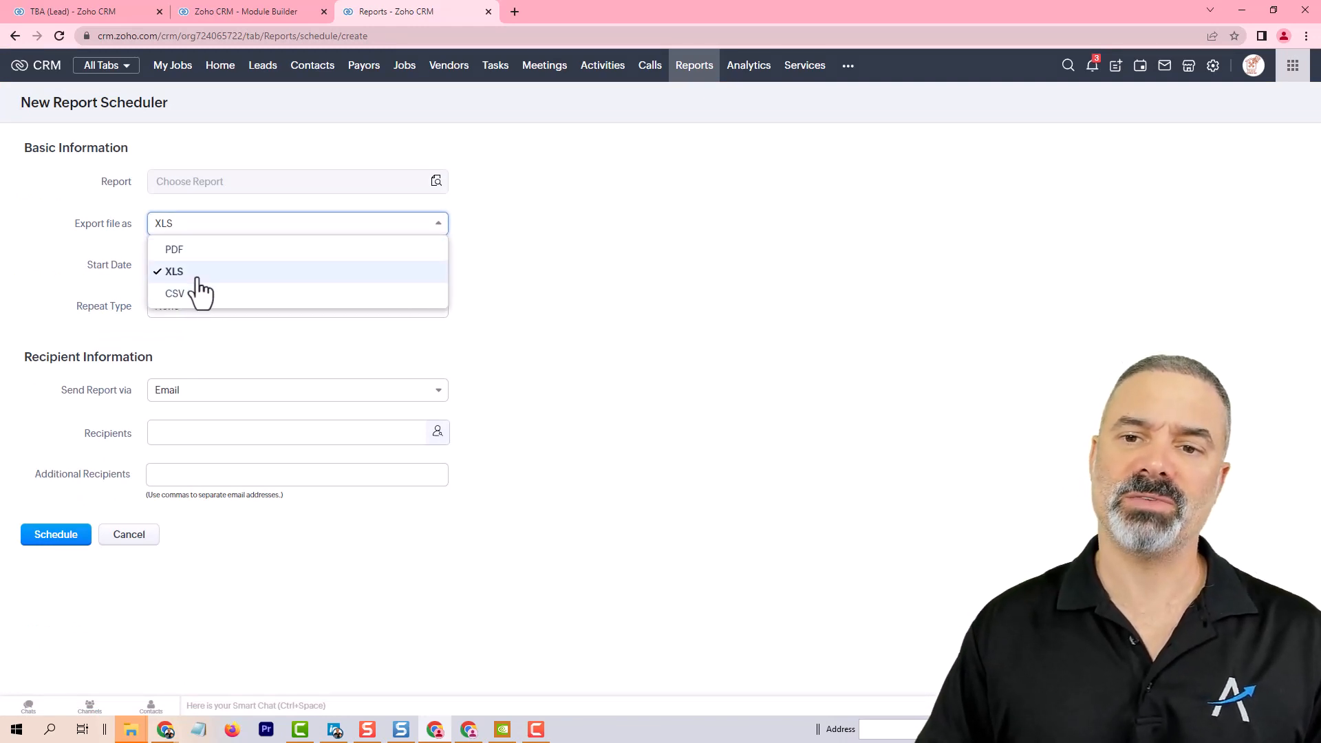
left_click(529, 244)
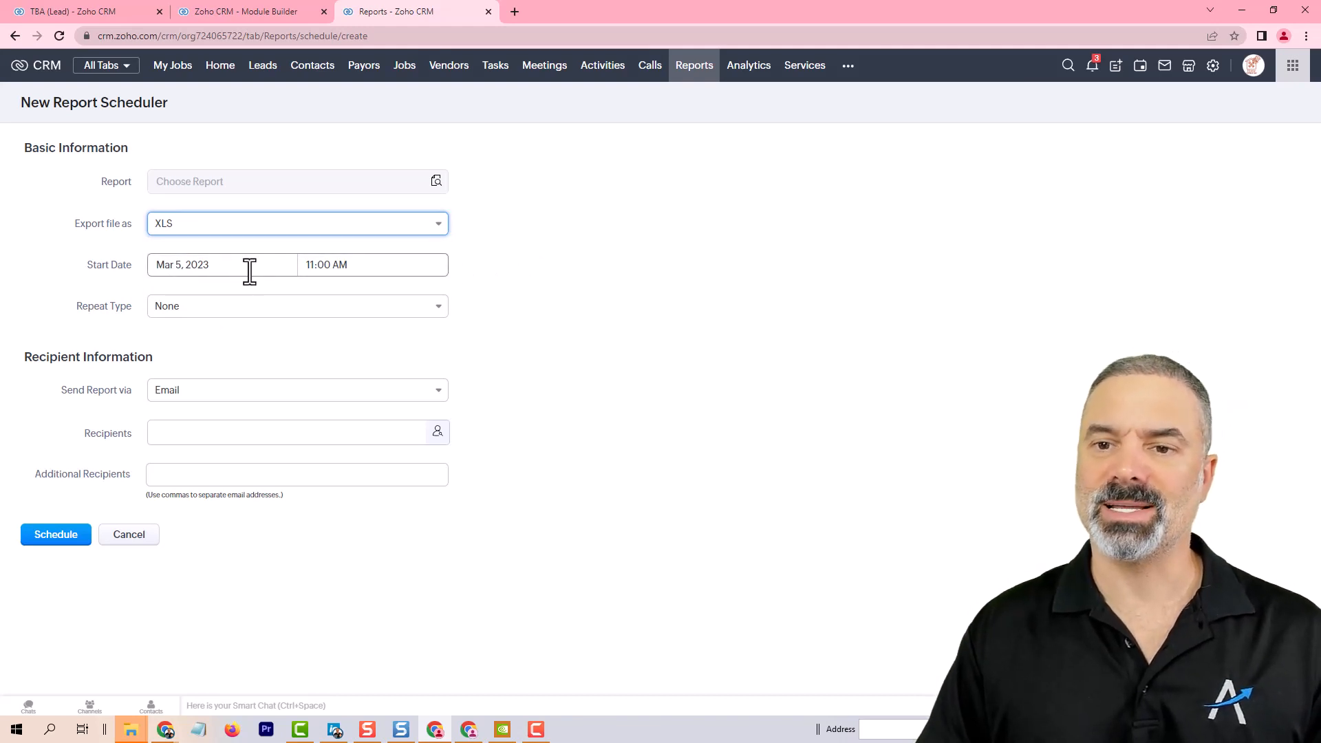
left_click(234, 311)
left_click(202, 354)
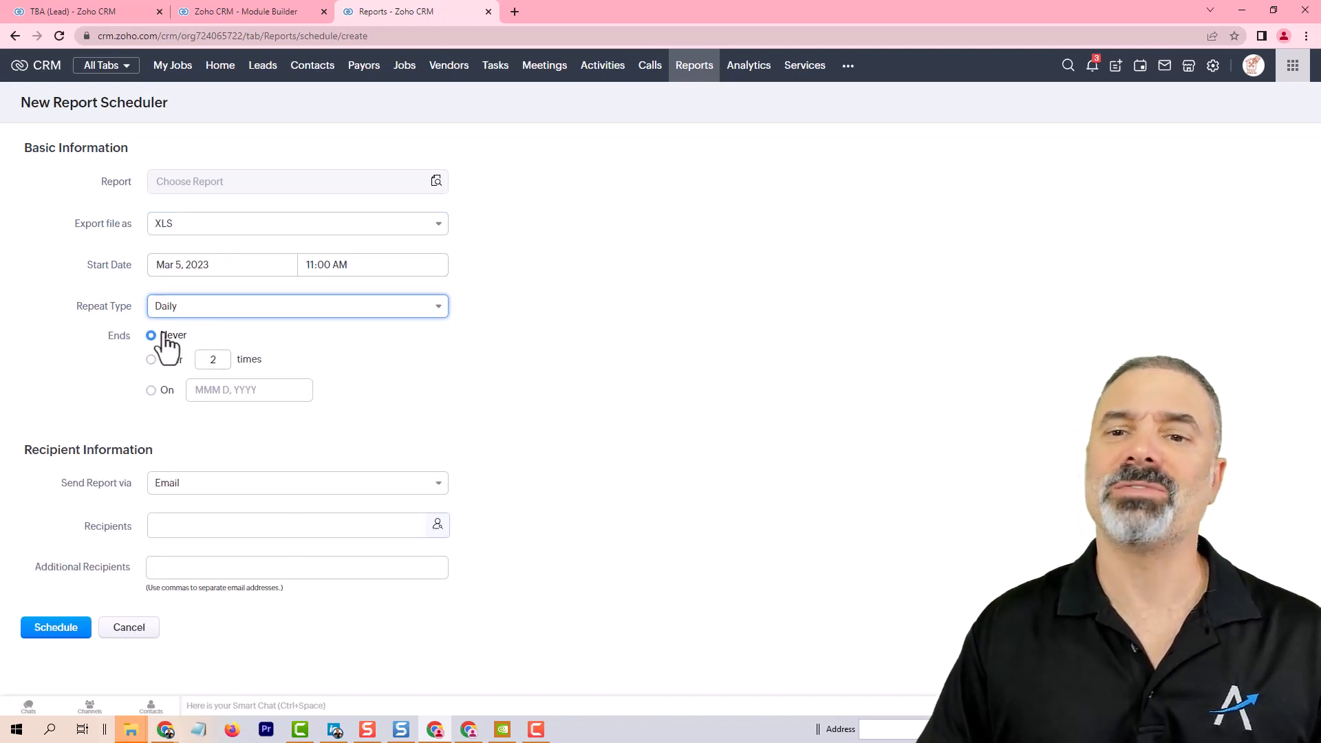
Step: Choose Slackers Report as the report to schedule
left_click(436, 181)
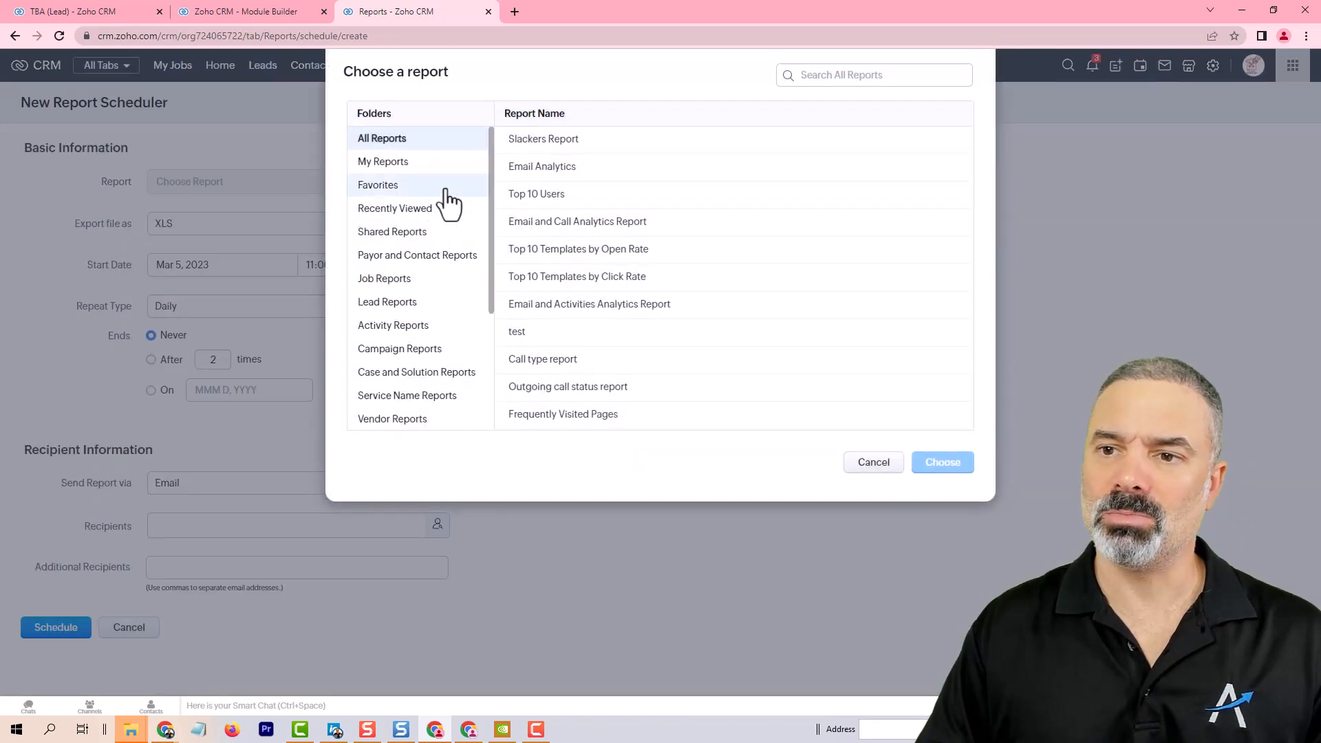
left_click(874, 462)
left_click(415, 180)
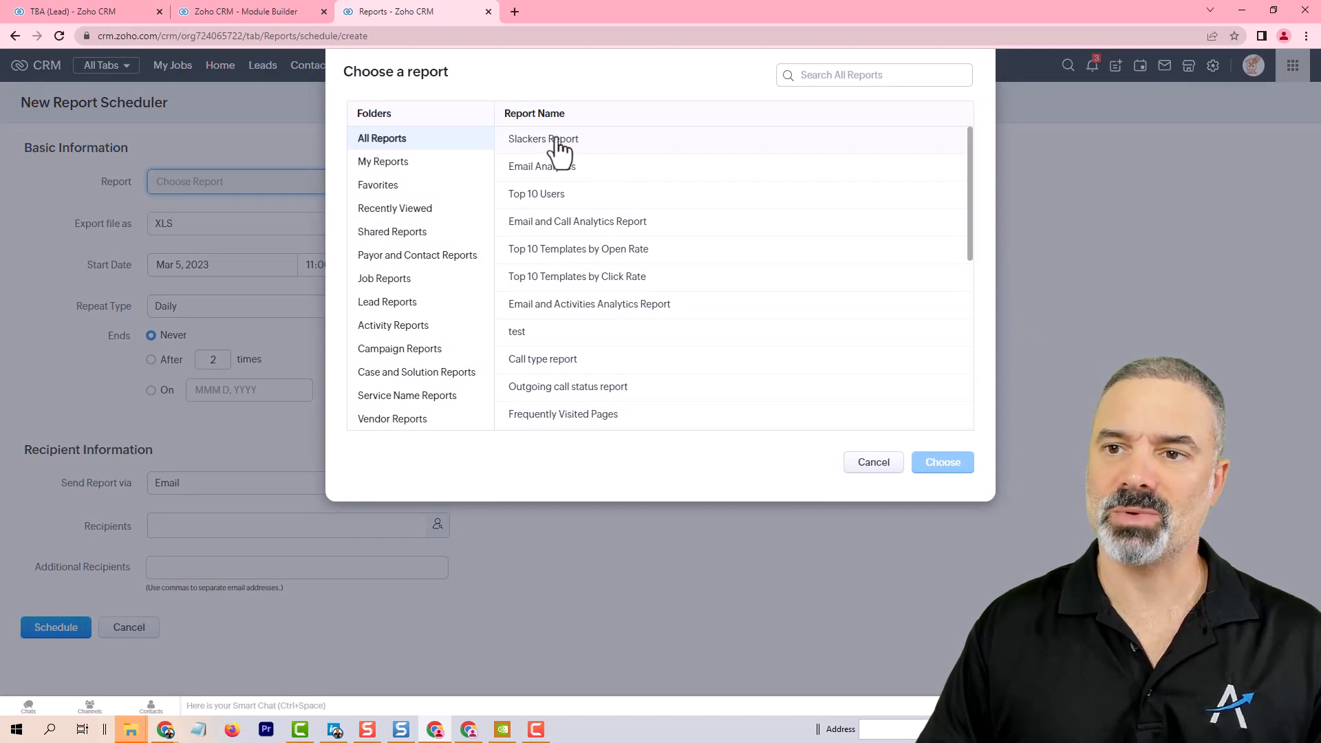
left_click(535, 141)
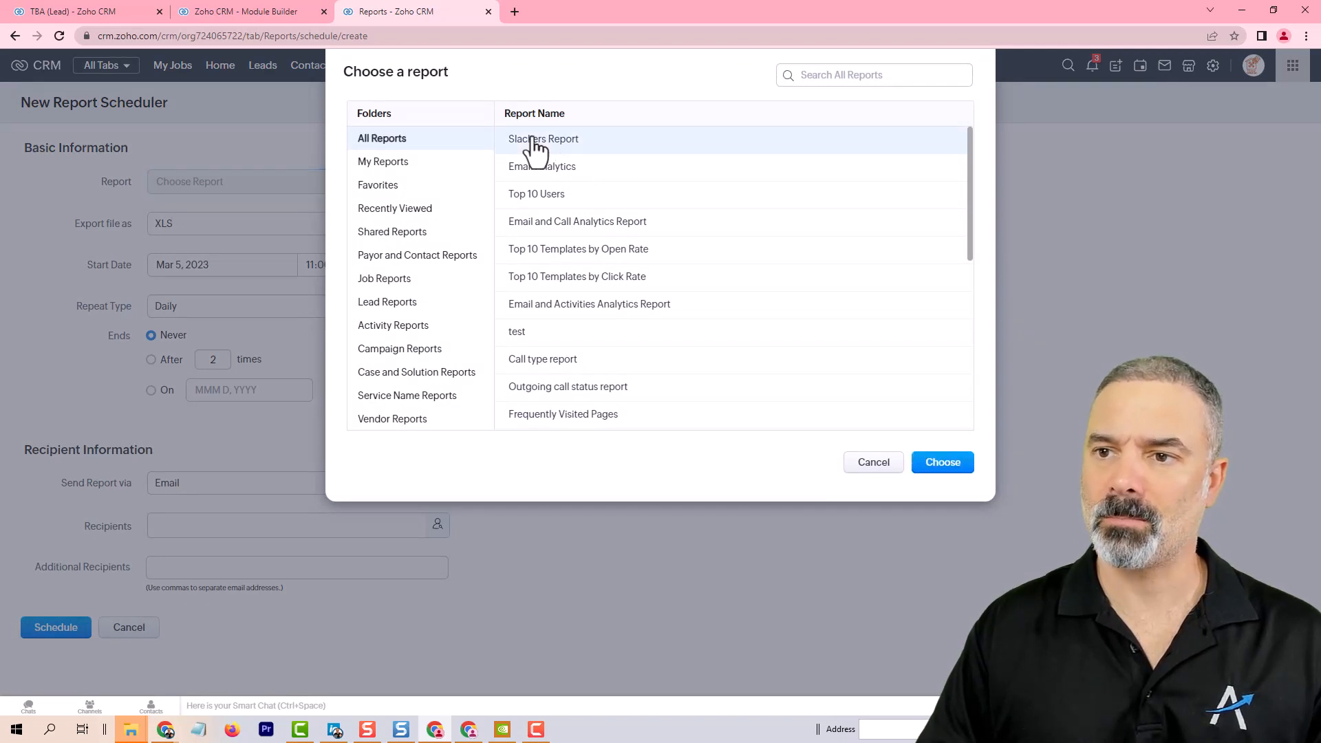
left_click(944, 466)
Step: Send the report by email and add the CEO role as a recipient
left_click(219, 482)
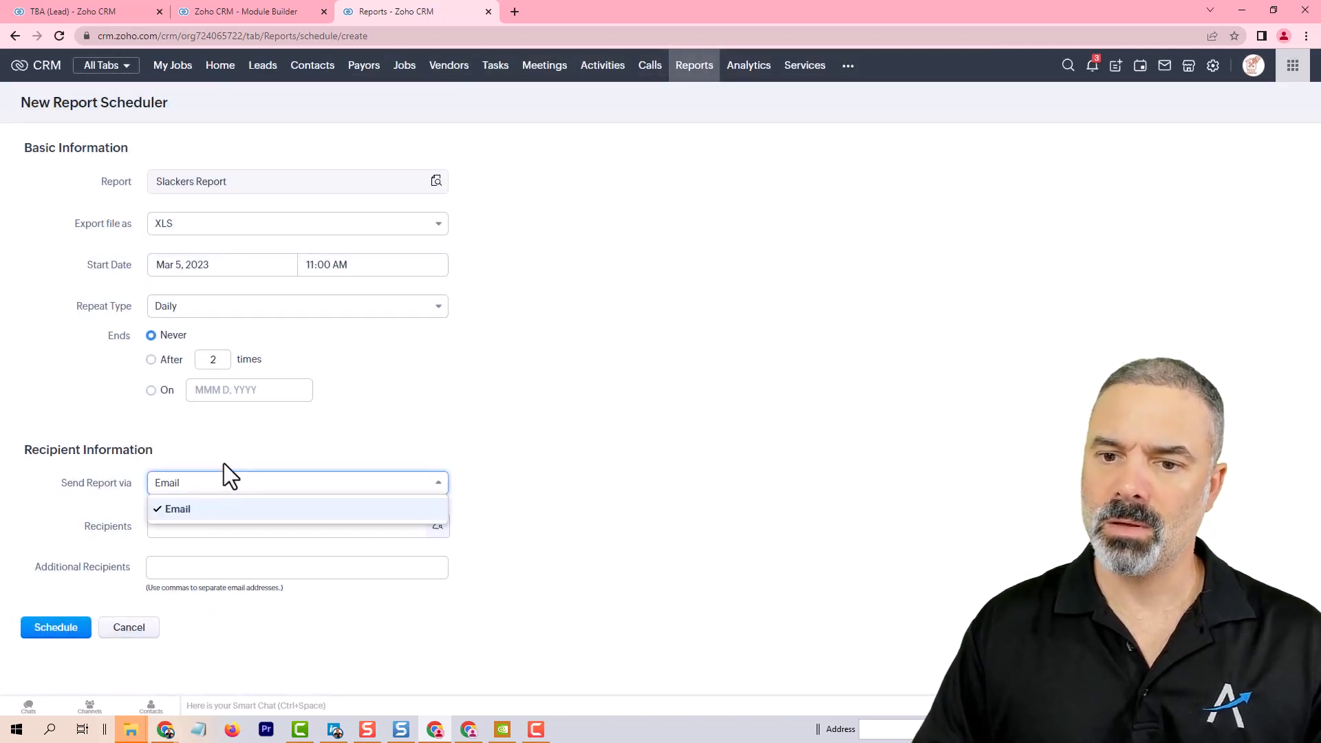
left_click(168, 480)
left_click(163, 532)
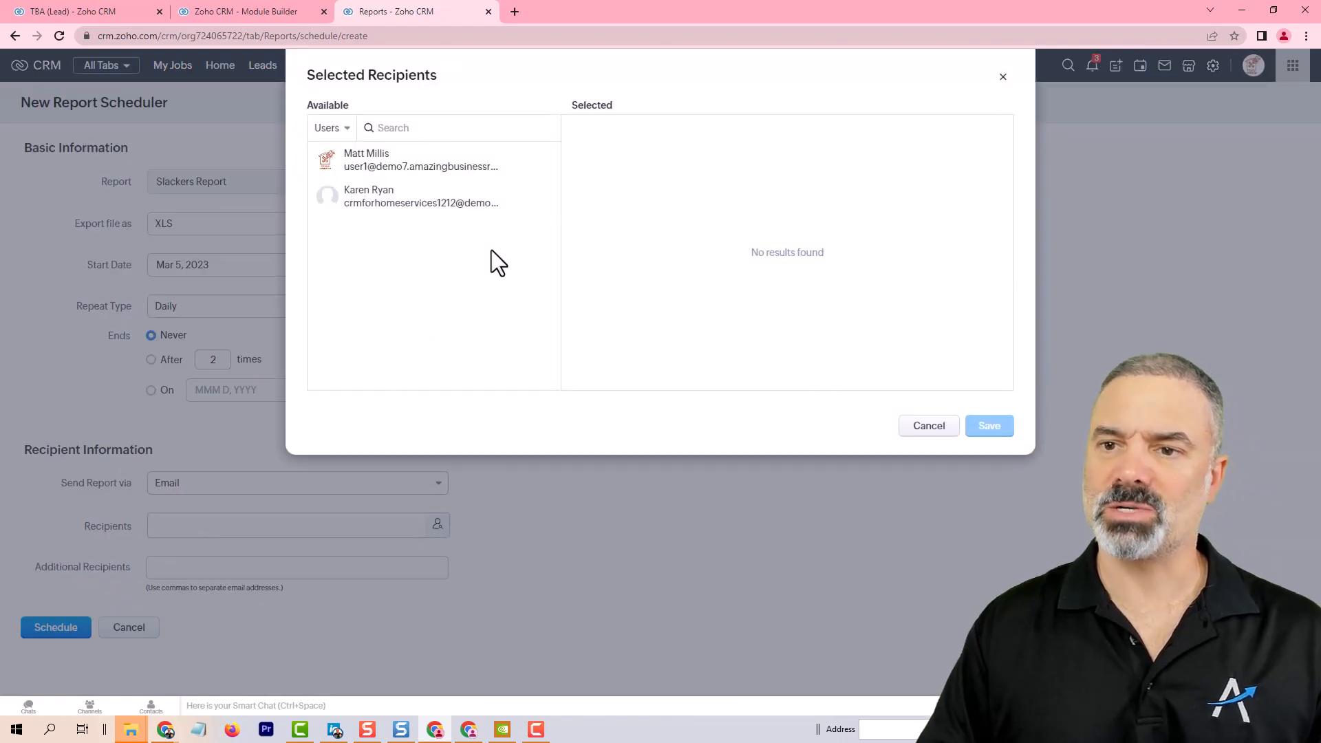
left_click(336, 128)
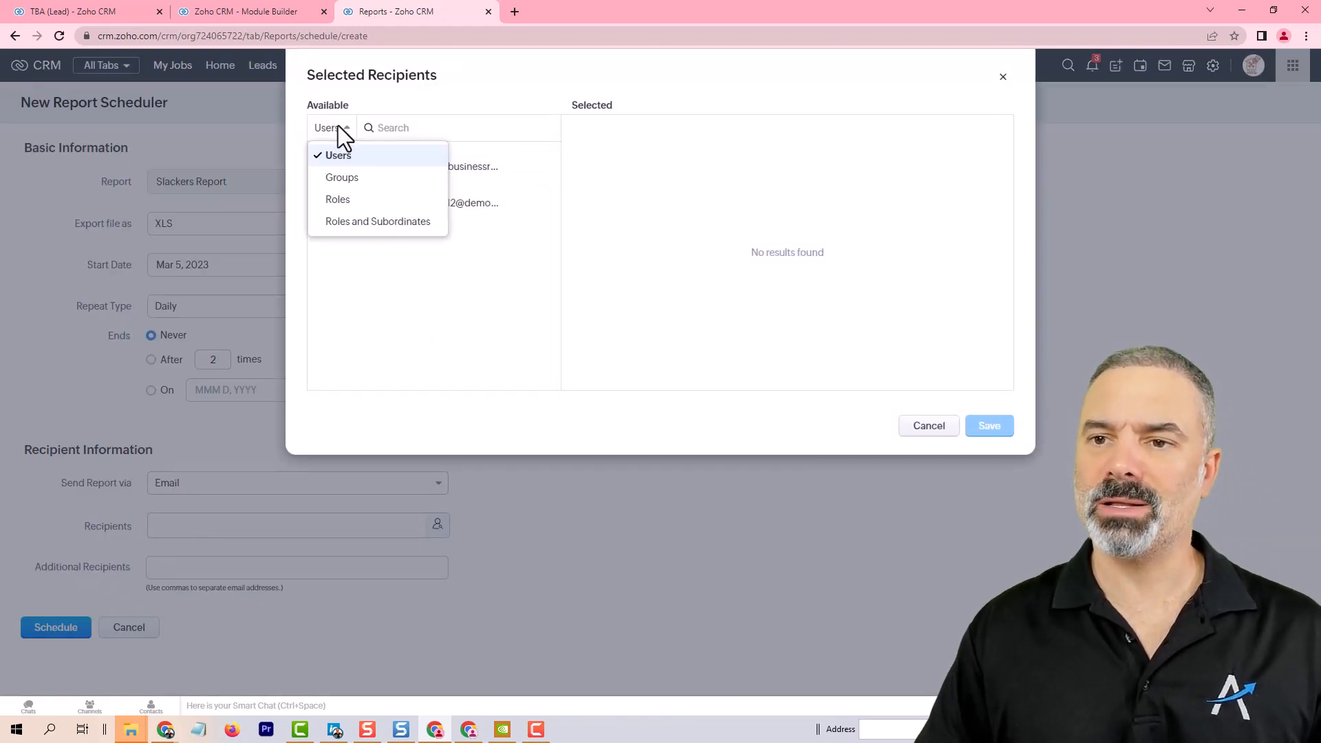
left_click(360, 199)
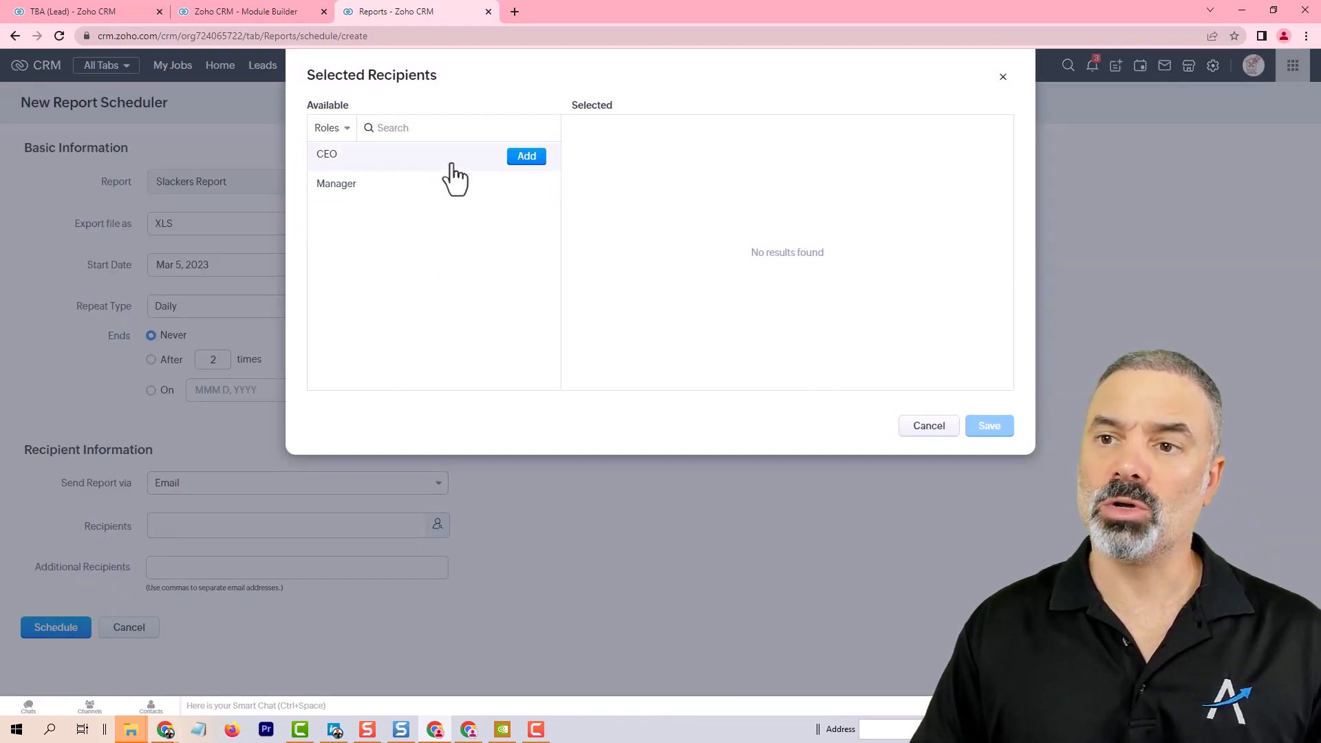
left_click(531, 159)
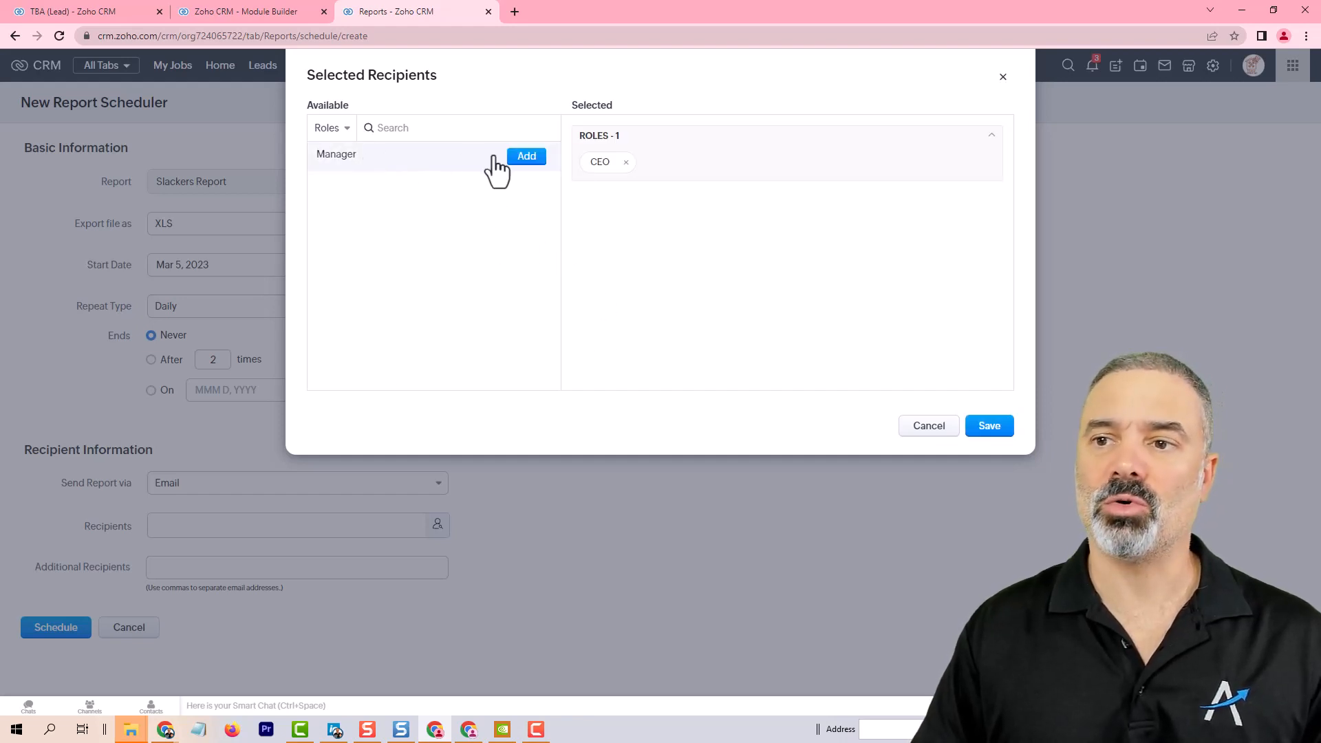
Step: Browse the recipient groups, users and roles, save the recipient selection, and create the schedule
left_click(337, 128)
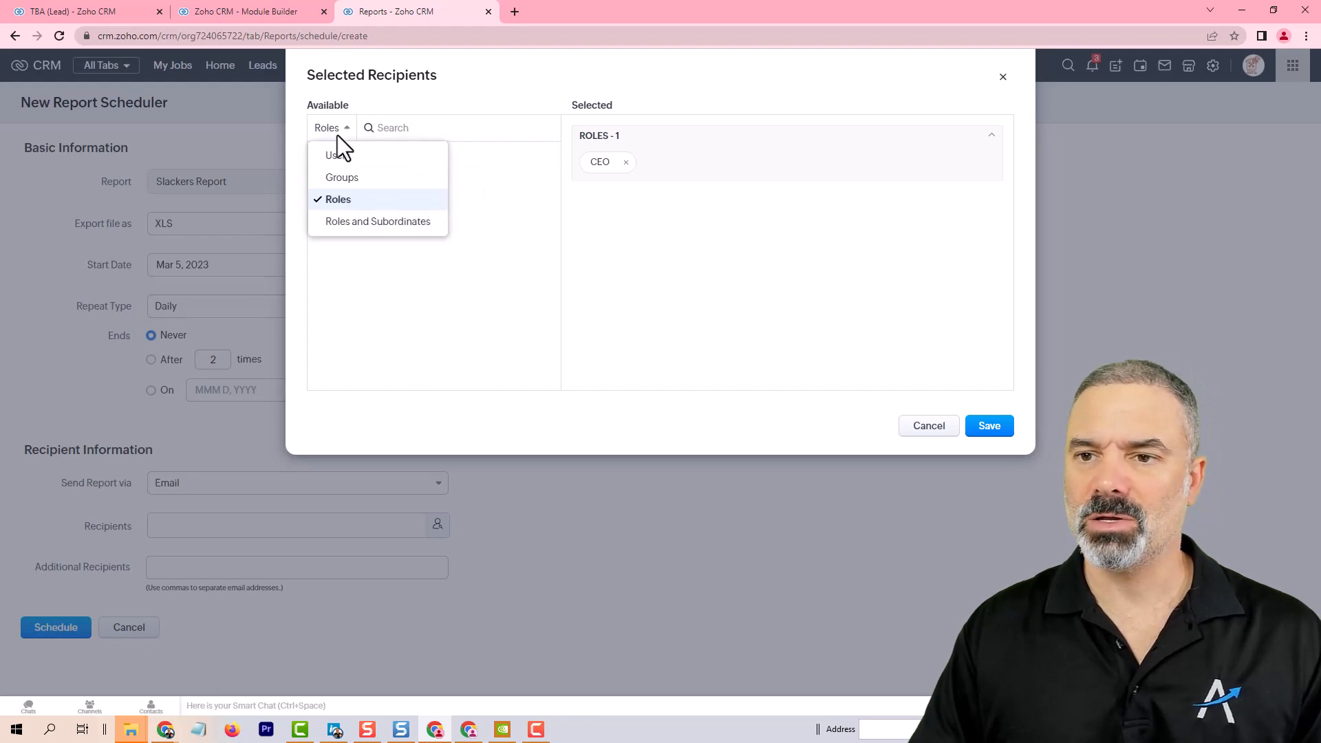
left_click(351, 178)
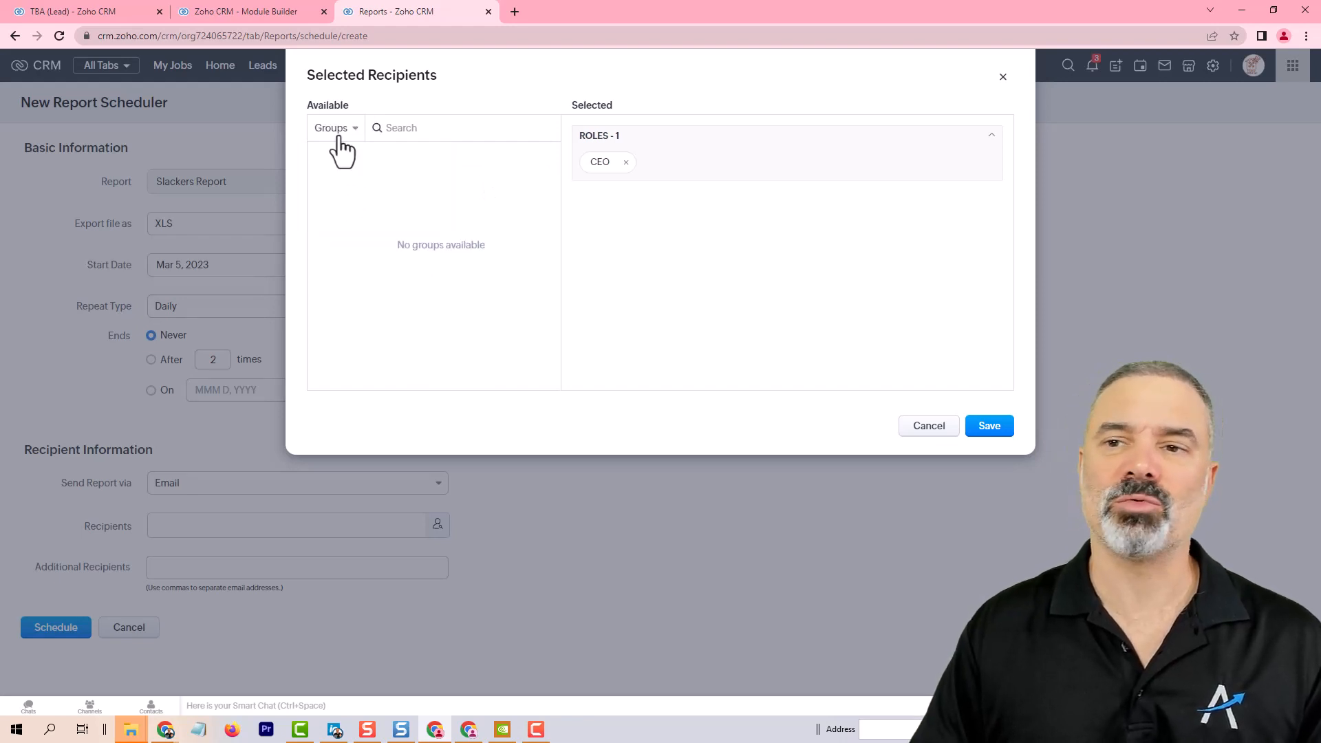
left_click(336, 129)
left_click(372, 156)
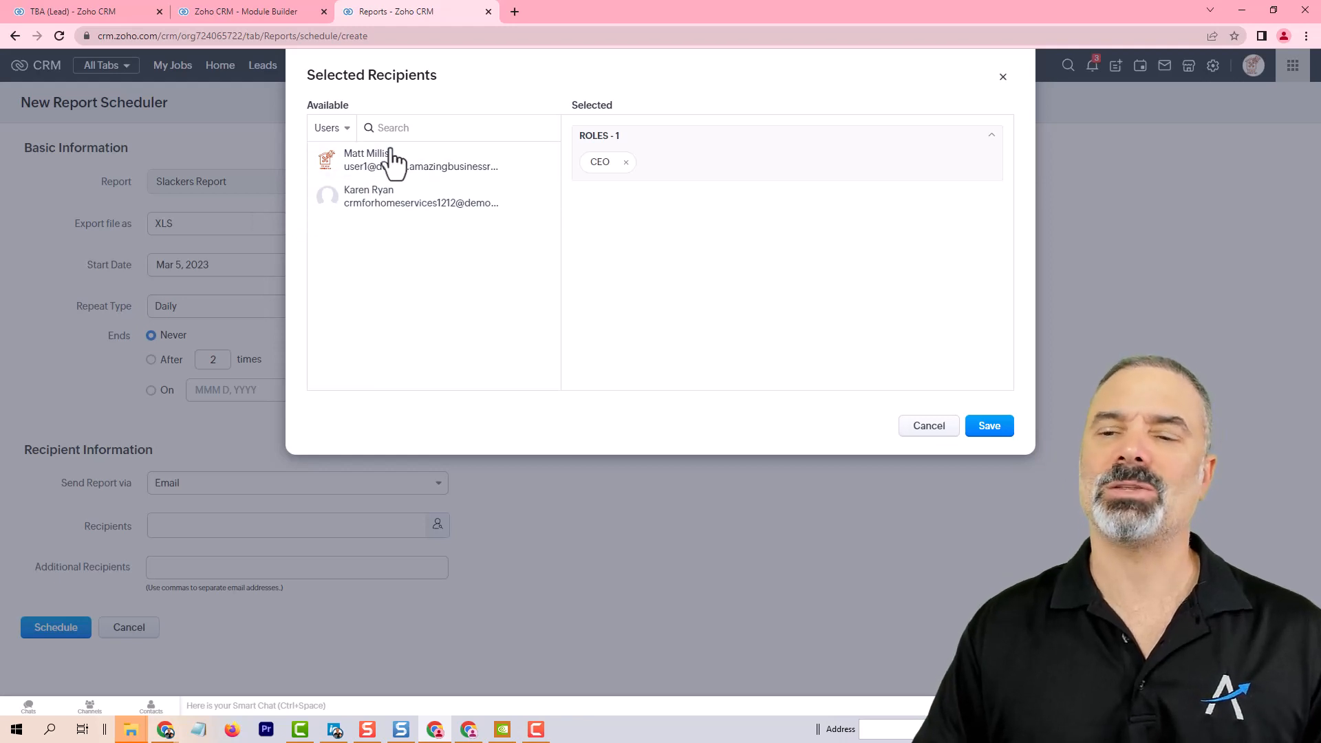
left_click(336, 131)
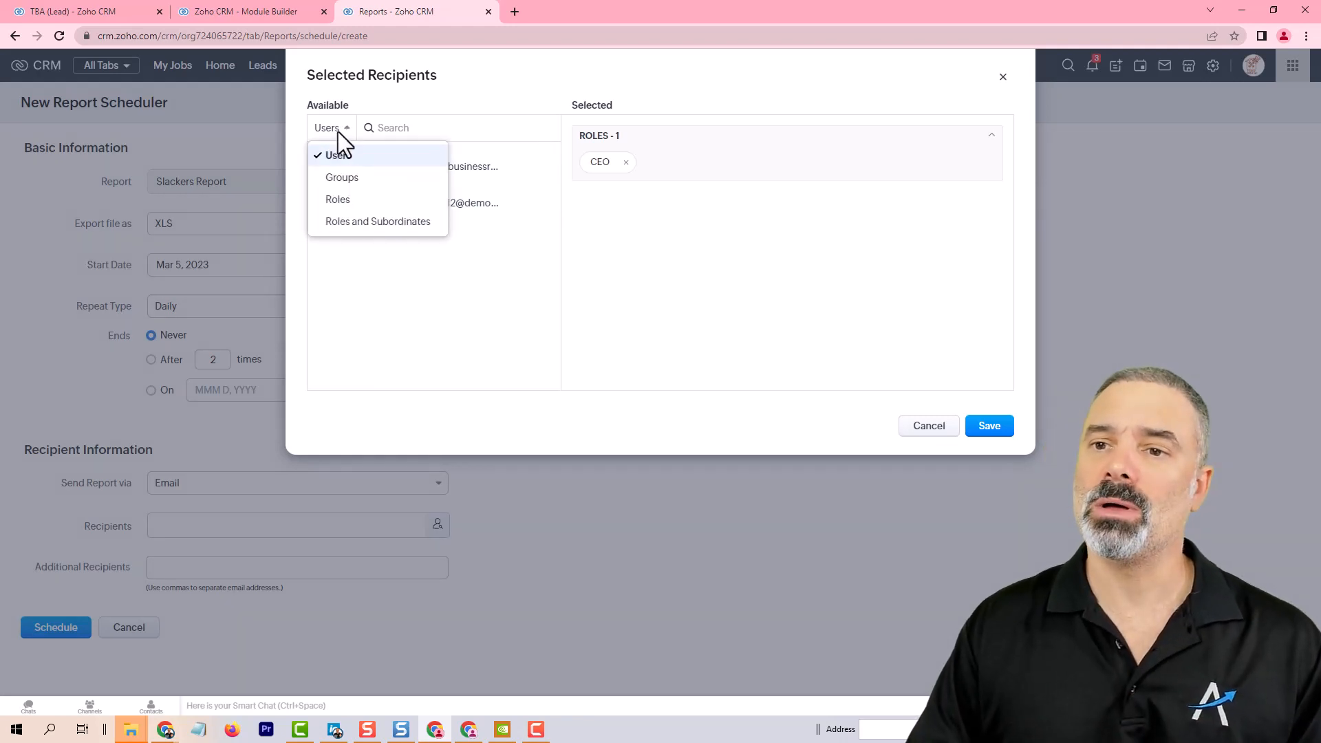
left_click(352, 199)
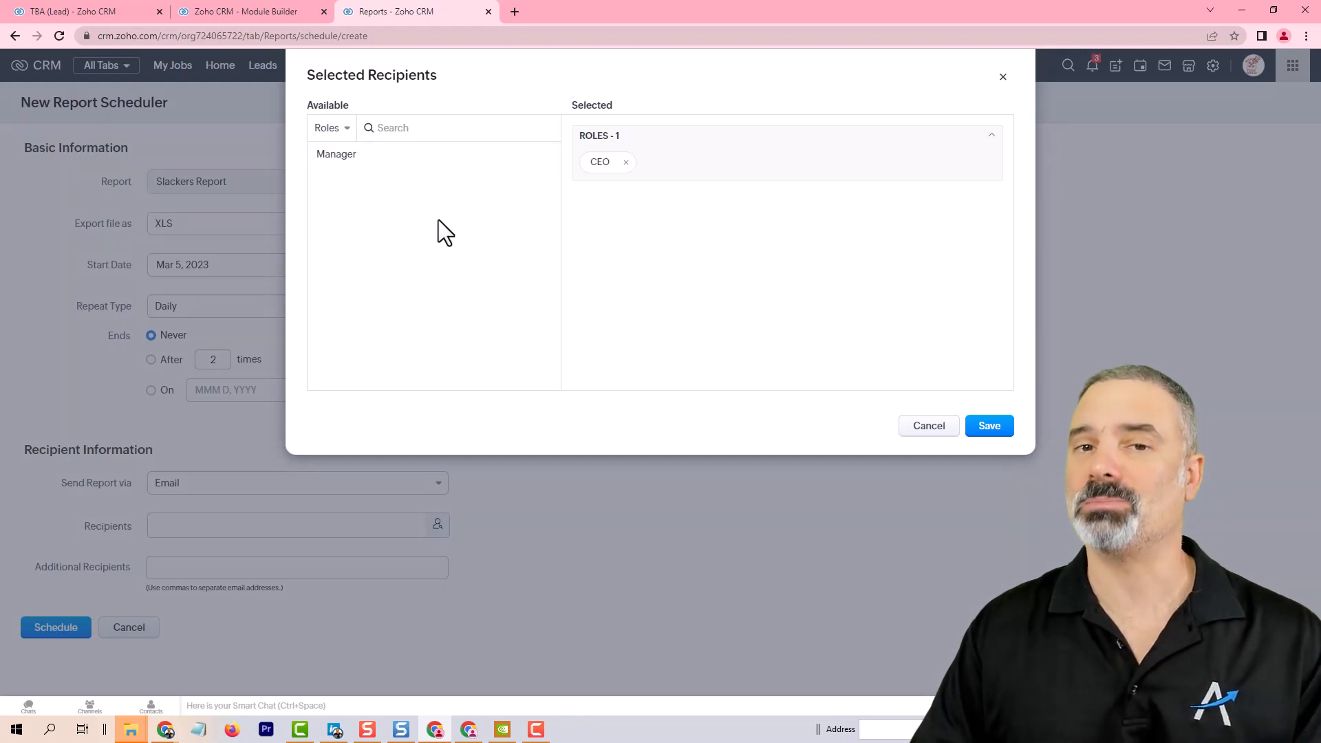
left_click(994, 430)
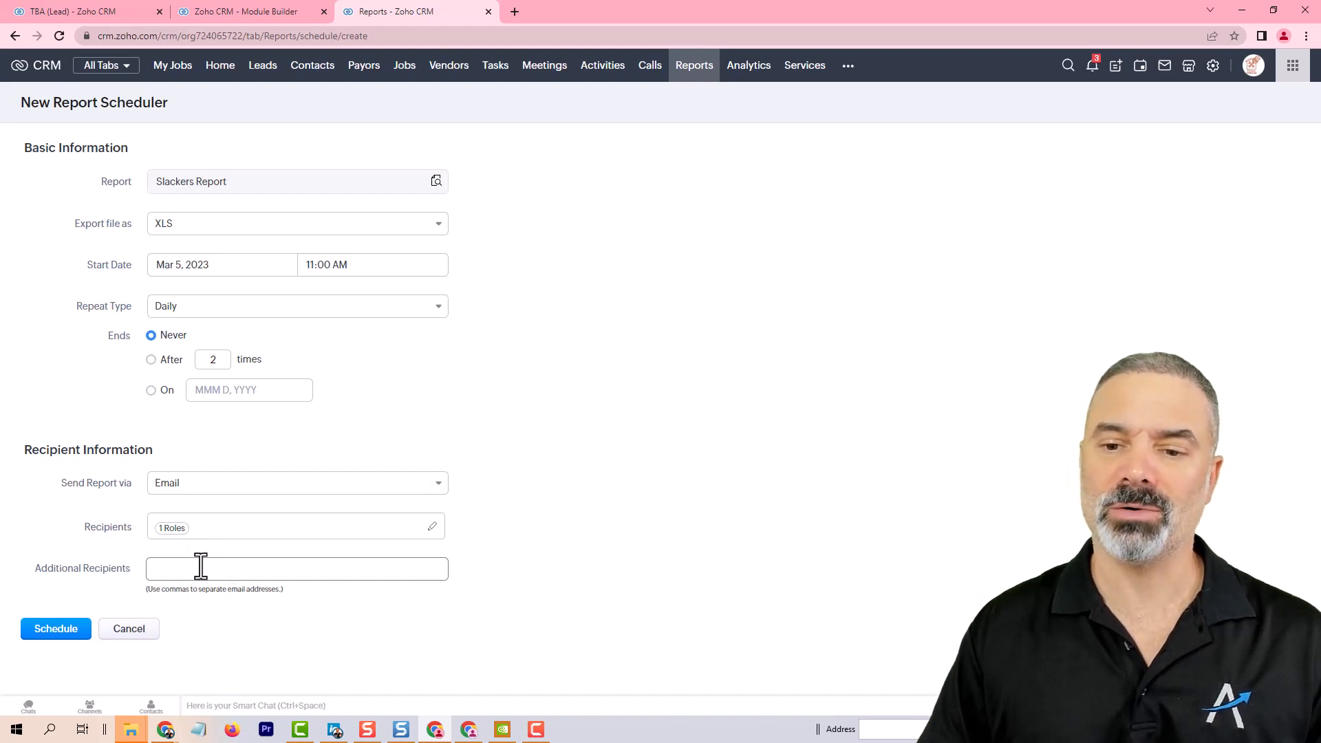
left_click(68, 630)
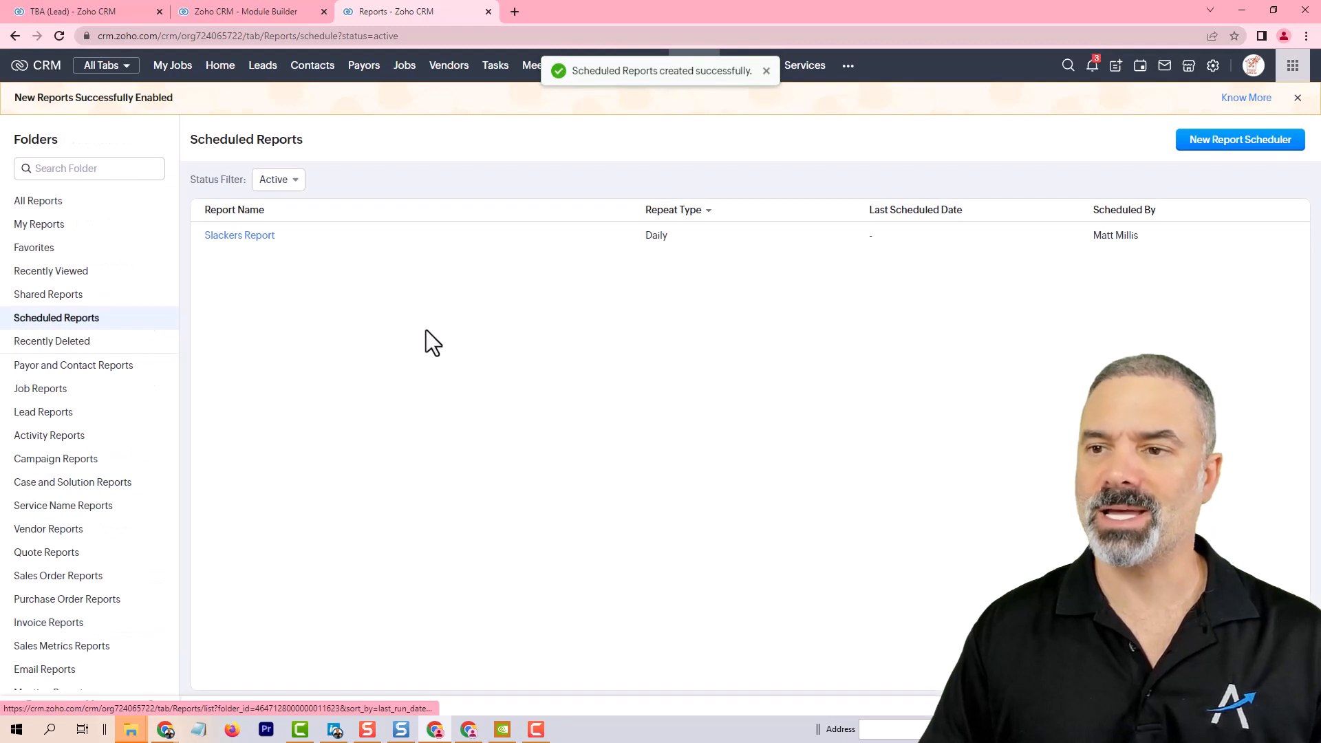
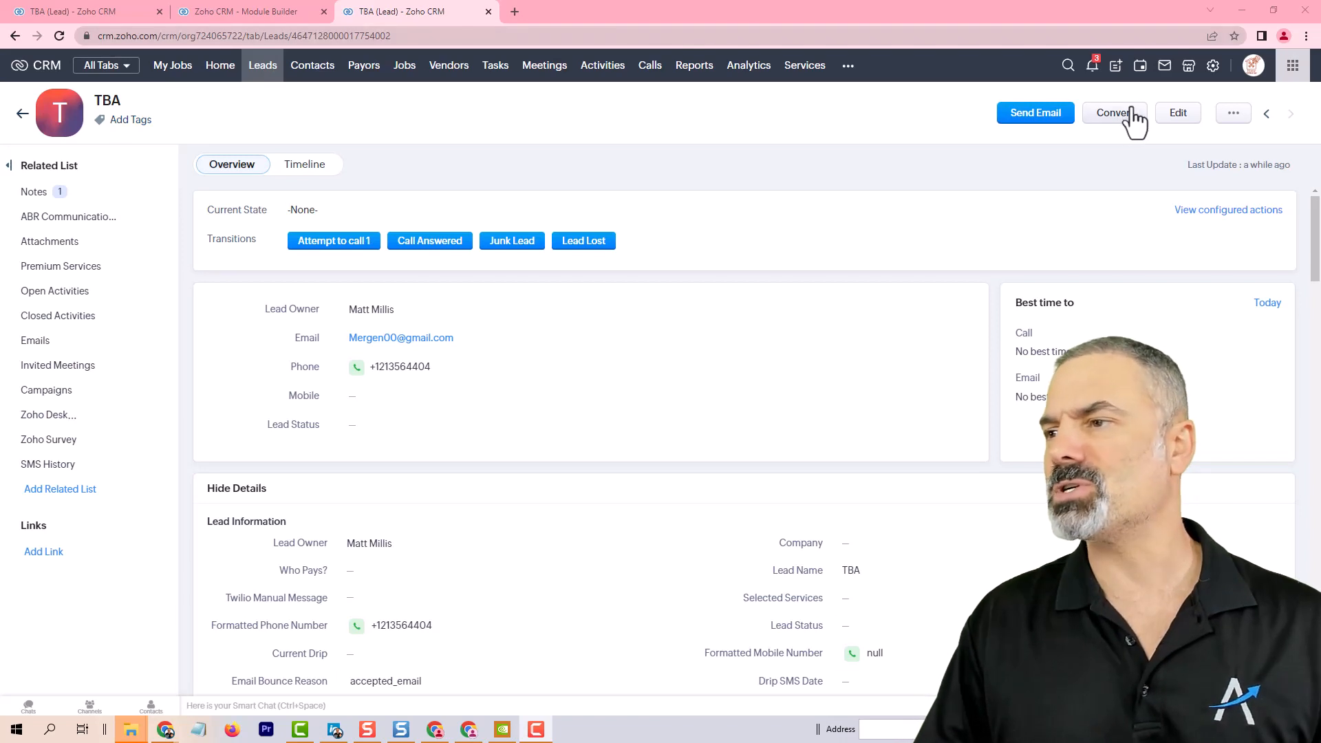
Step: Open the Leads module's Standard layout and add a new section named Qualifying Questions
left_click(1214, 68)
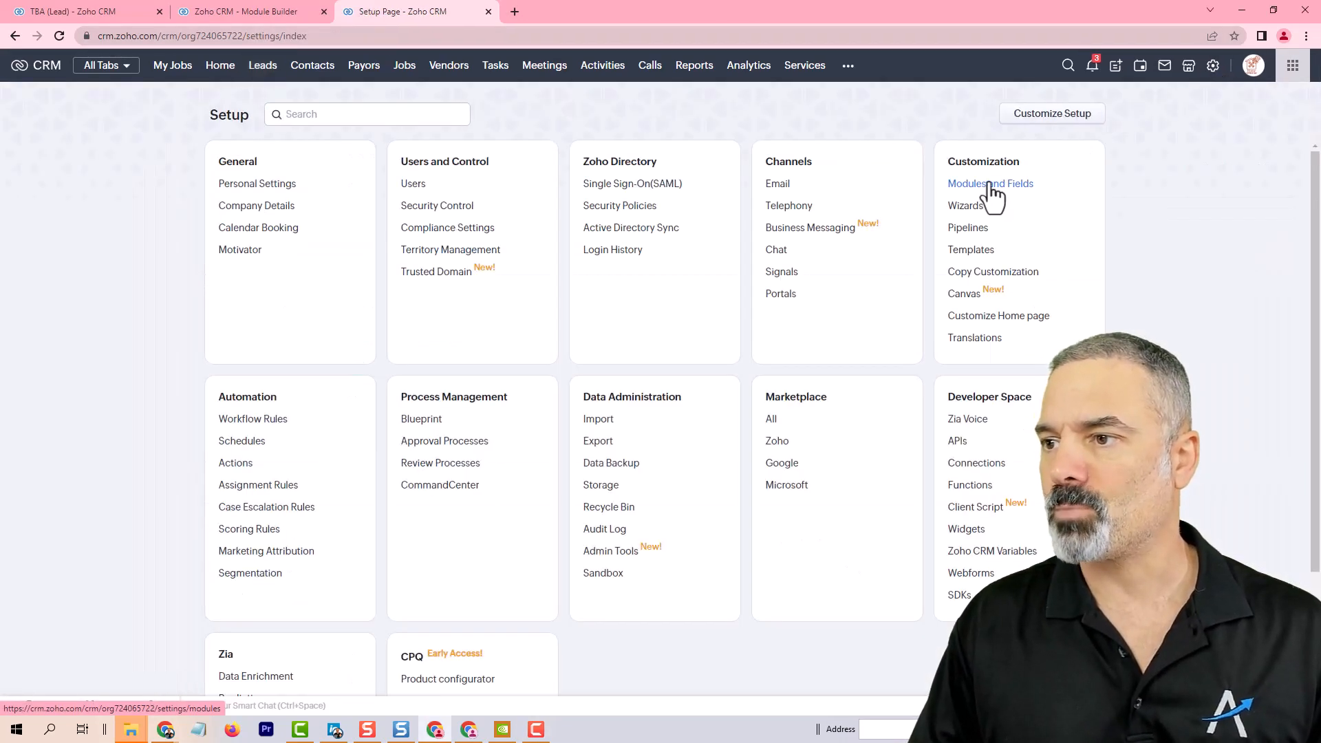
left_click(996, 192)
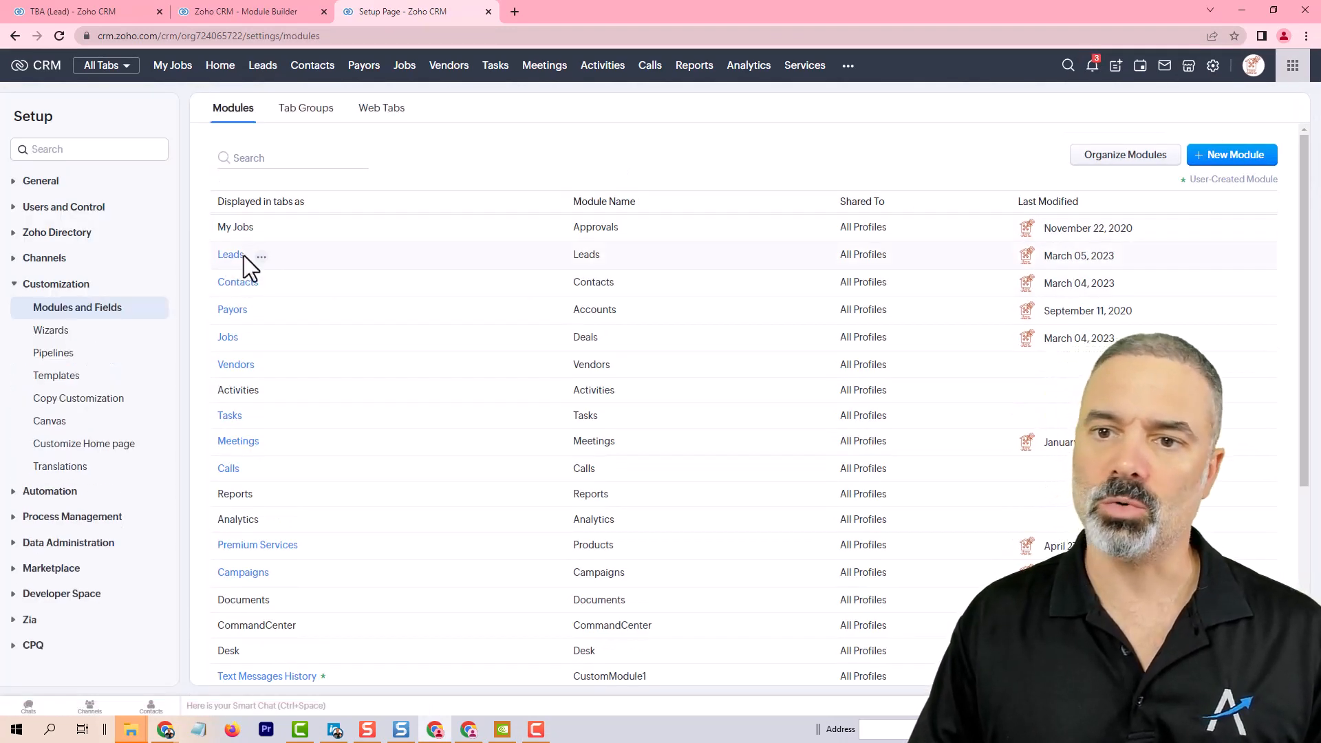
left_click(234, 255)
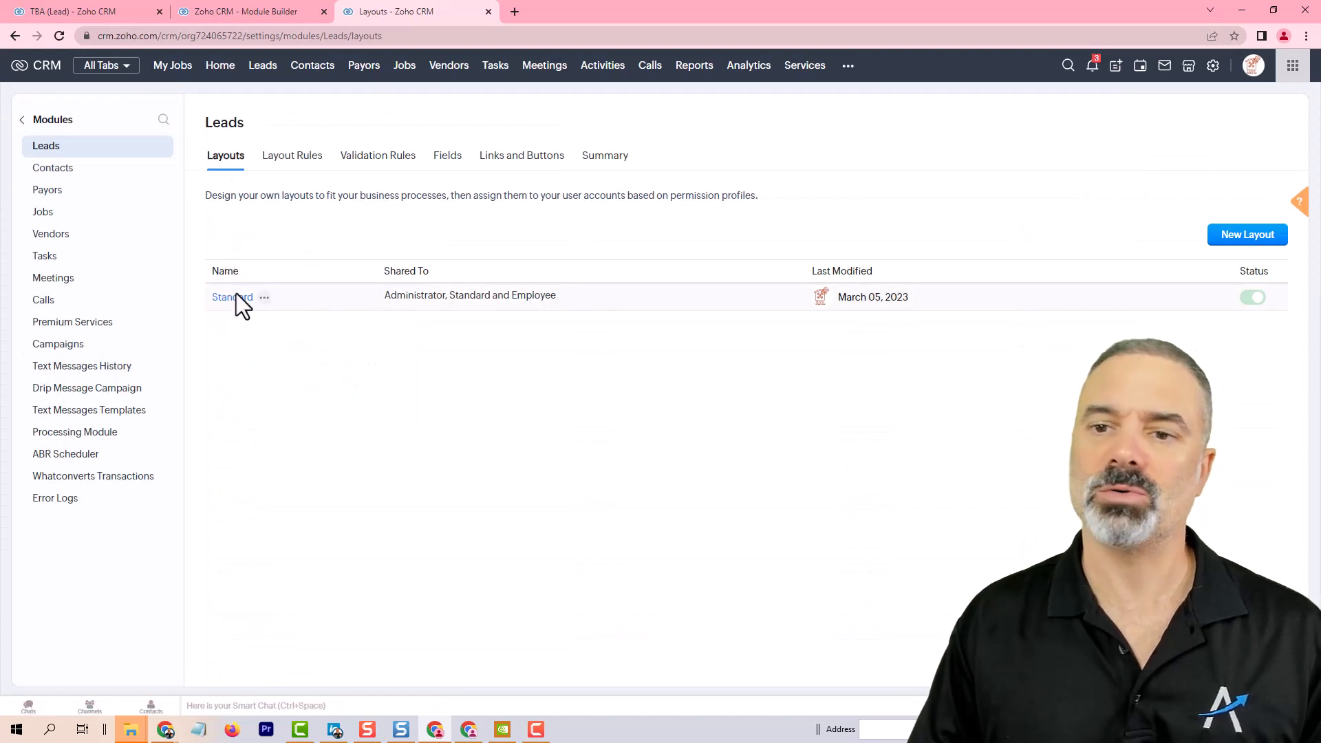
left_click(233, 298)
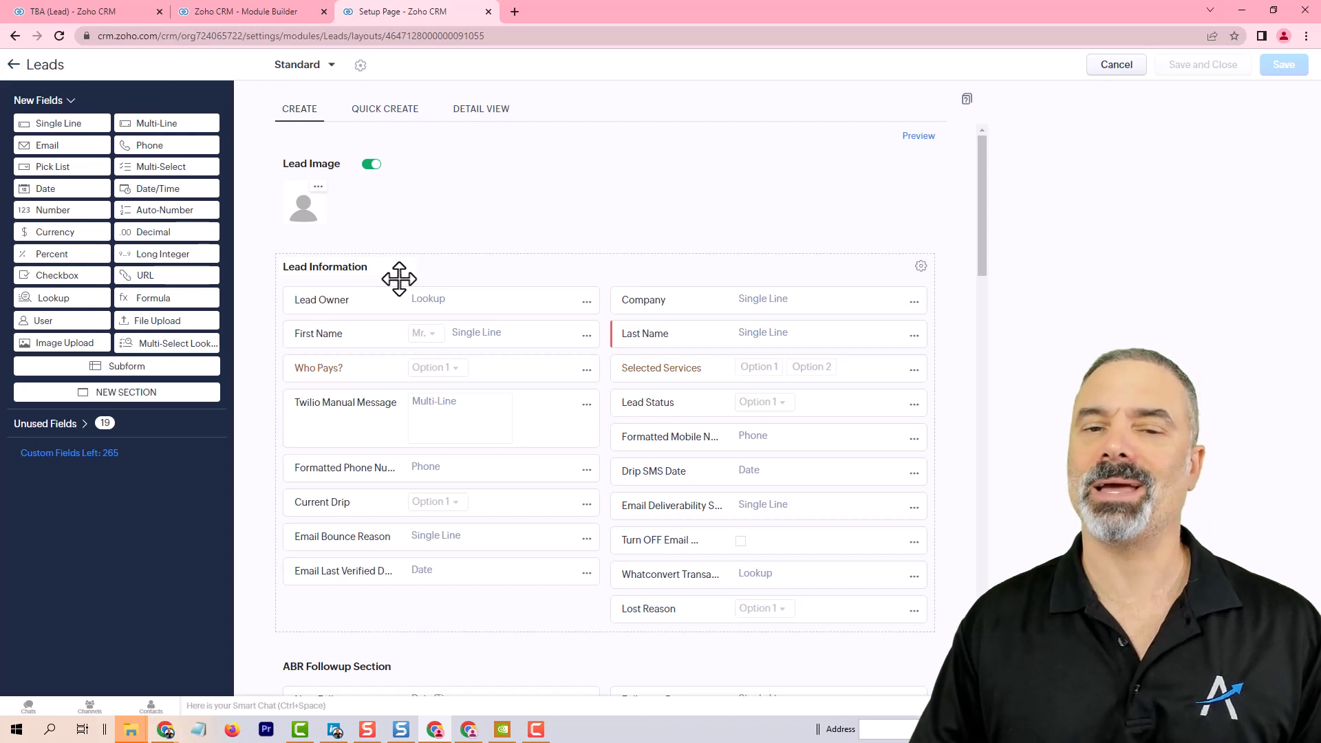
scroll(427, 292, "down", 2)
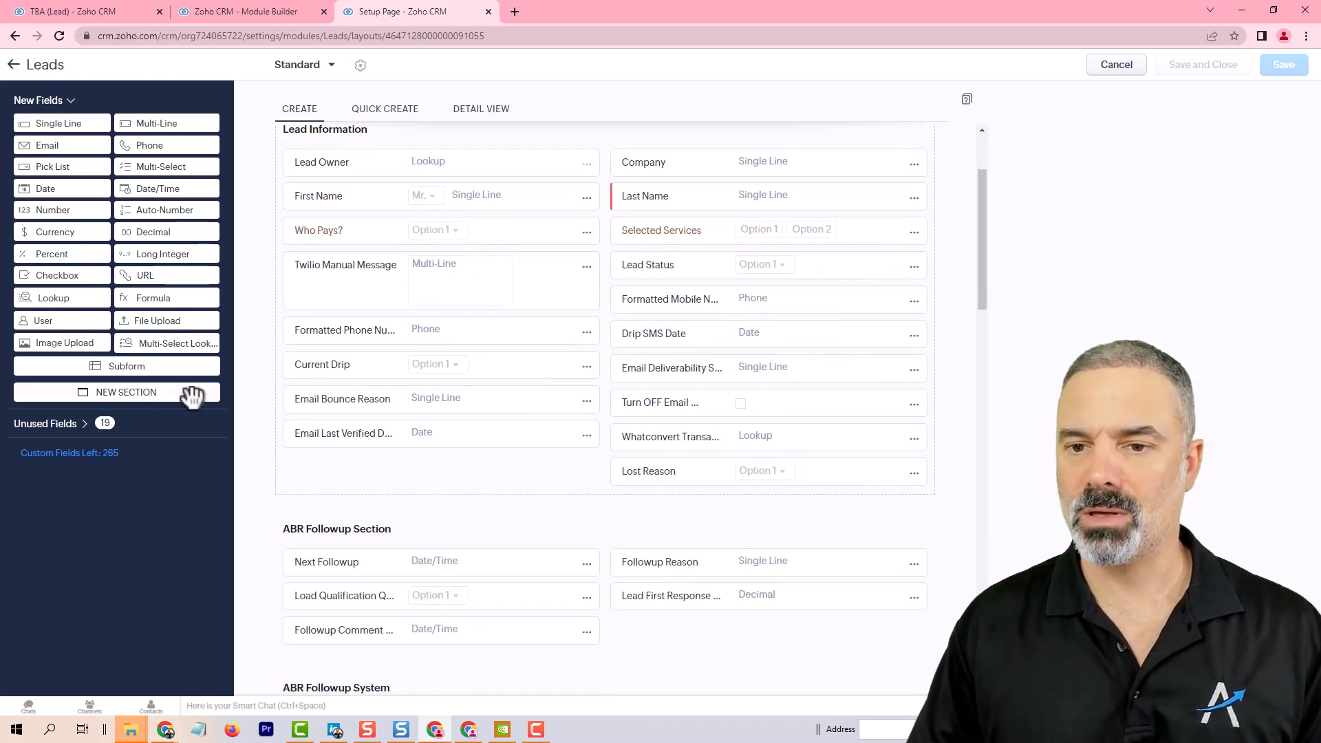
left_click_drag(177, 399, 435, 399)
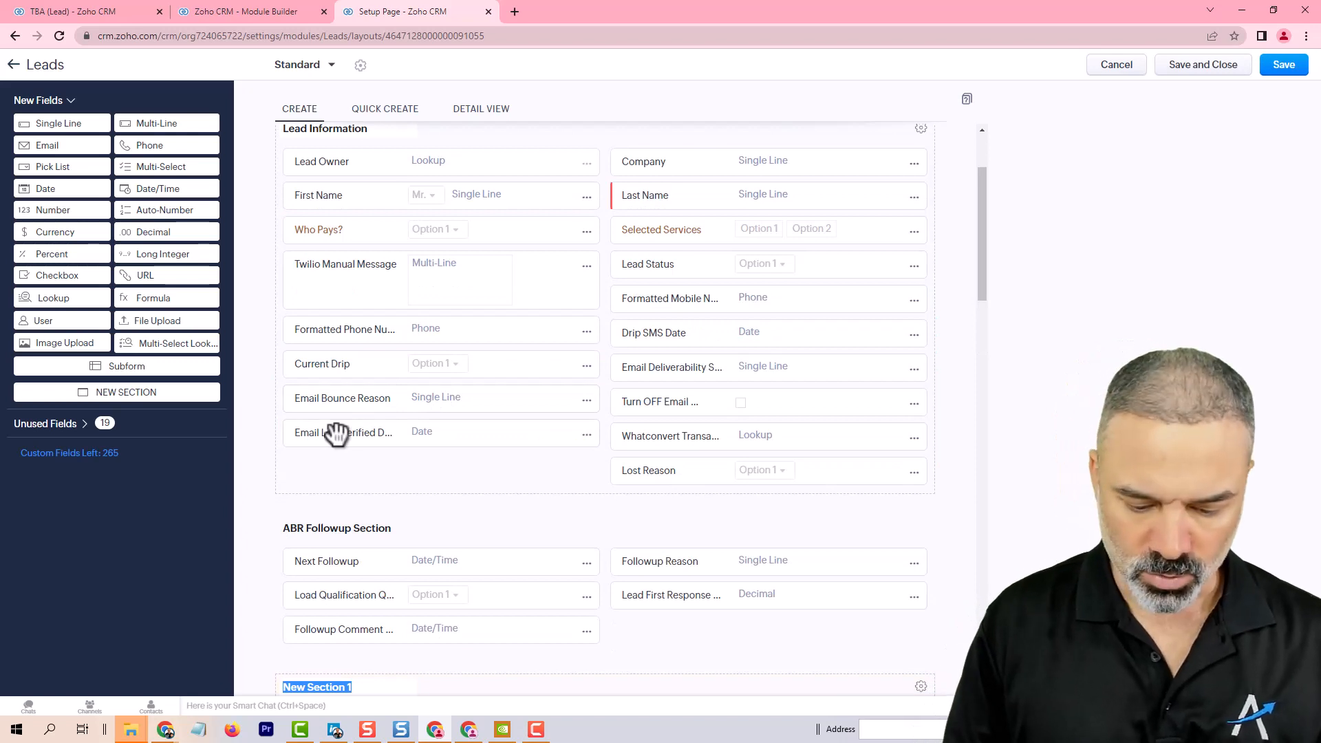
type("Qualifying Questions")
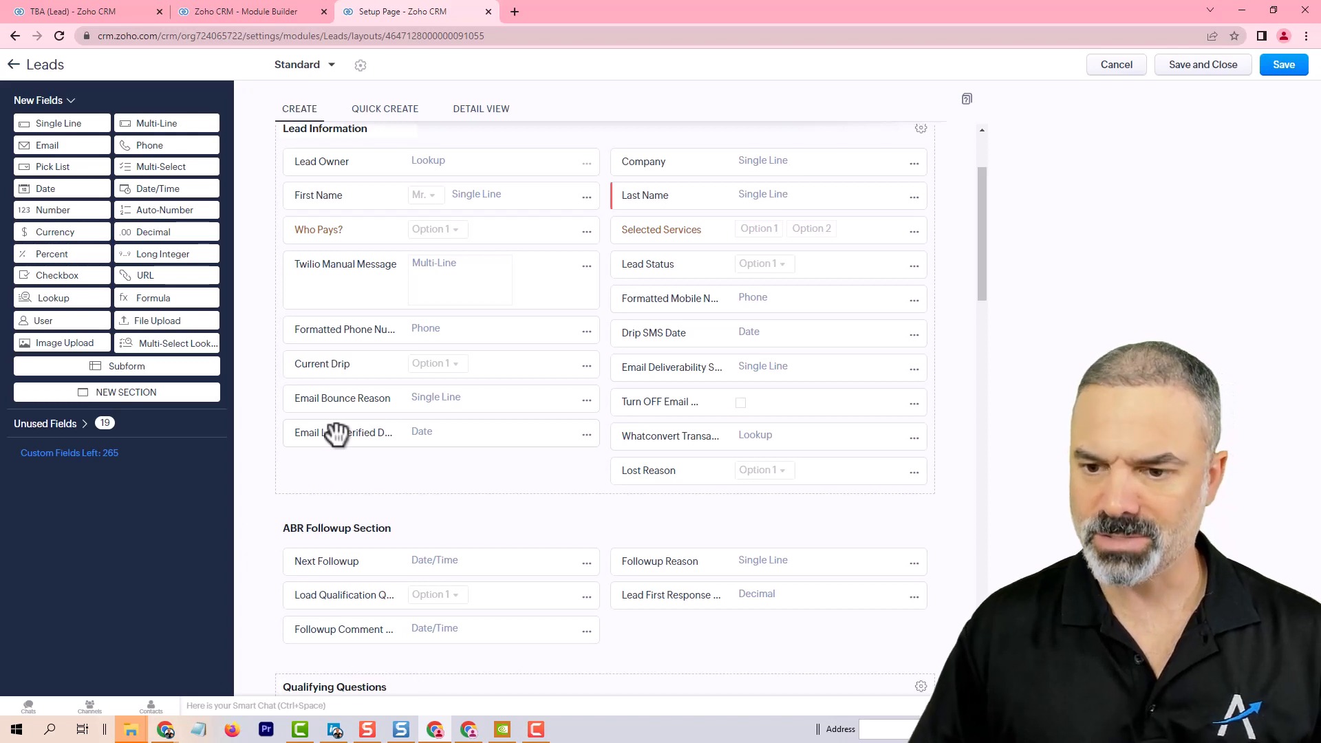
Step: Add a pick list field to the section labelled Which Services Do You need, with options Service A and Service B
scroll(337, 433, "down", 5)
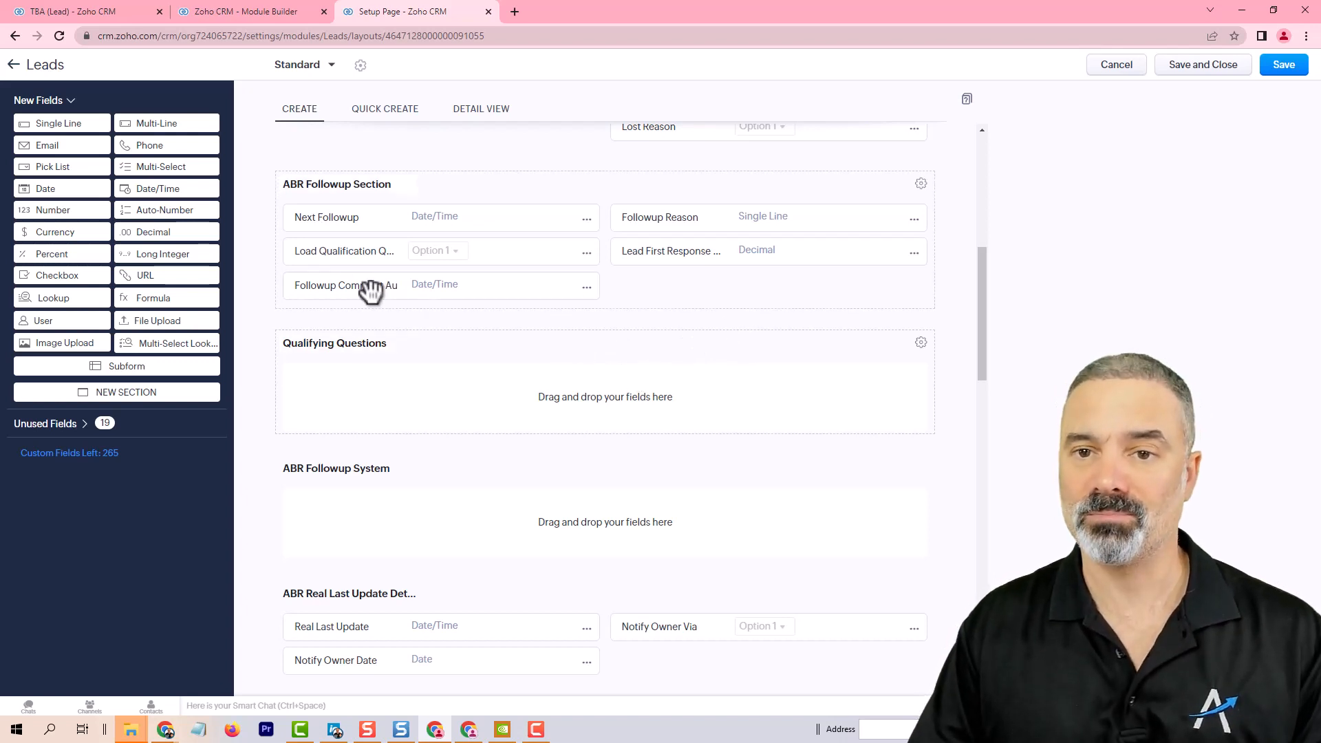
left_click_drag(81, 176, 369, 394)
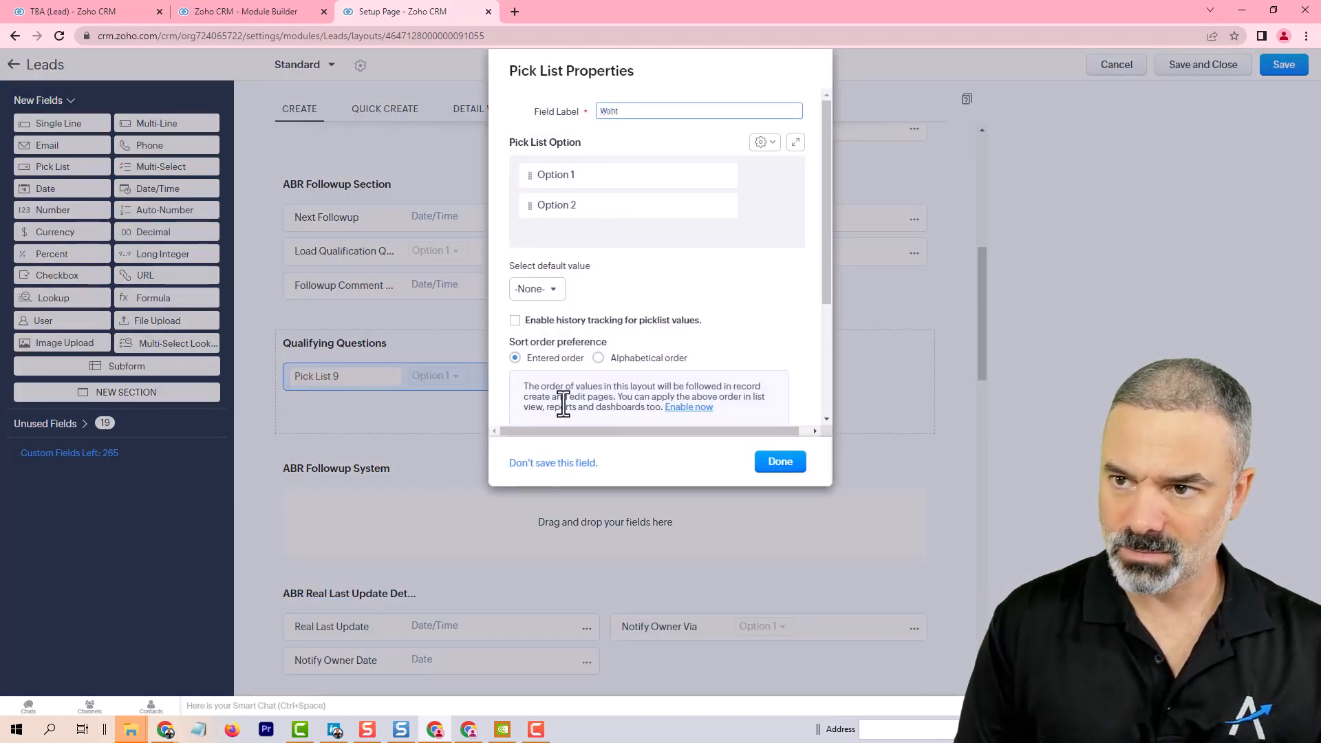
key("ctrl+a")
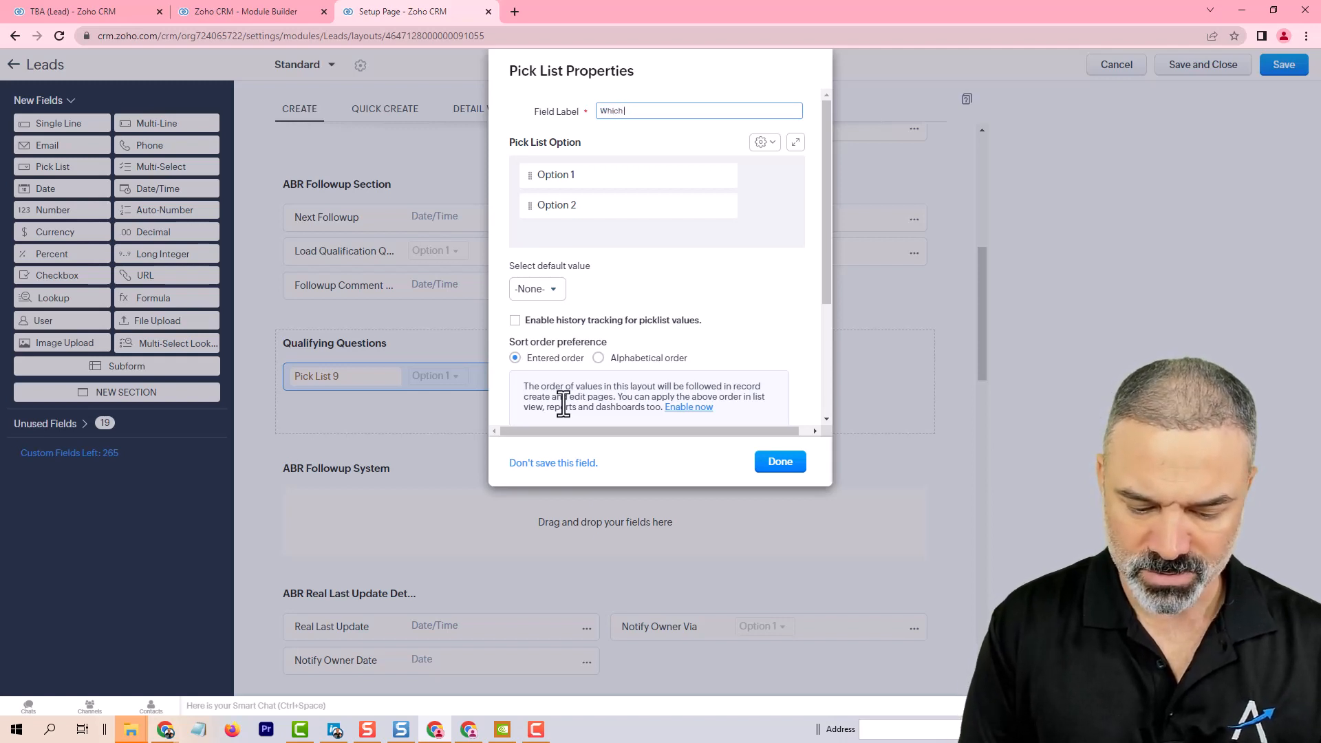
type("Which Services Do You need")
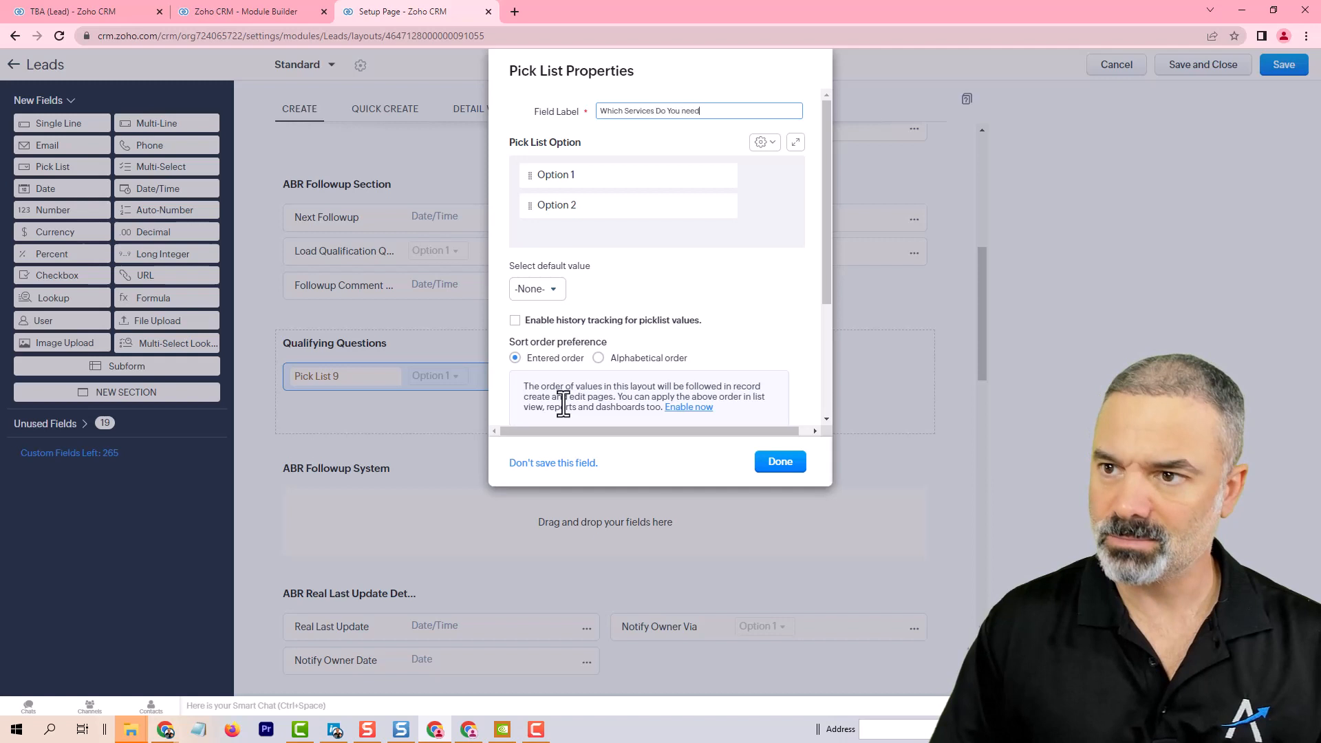
key("Tab")
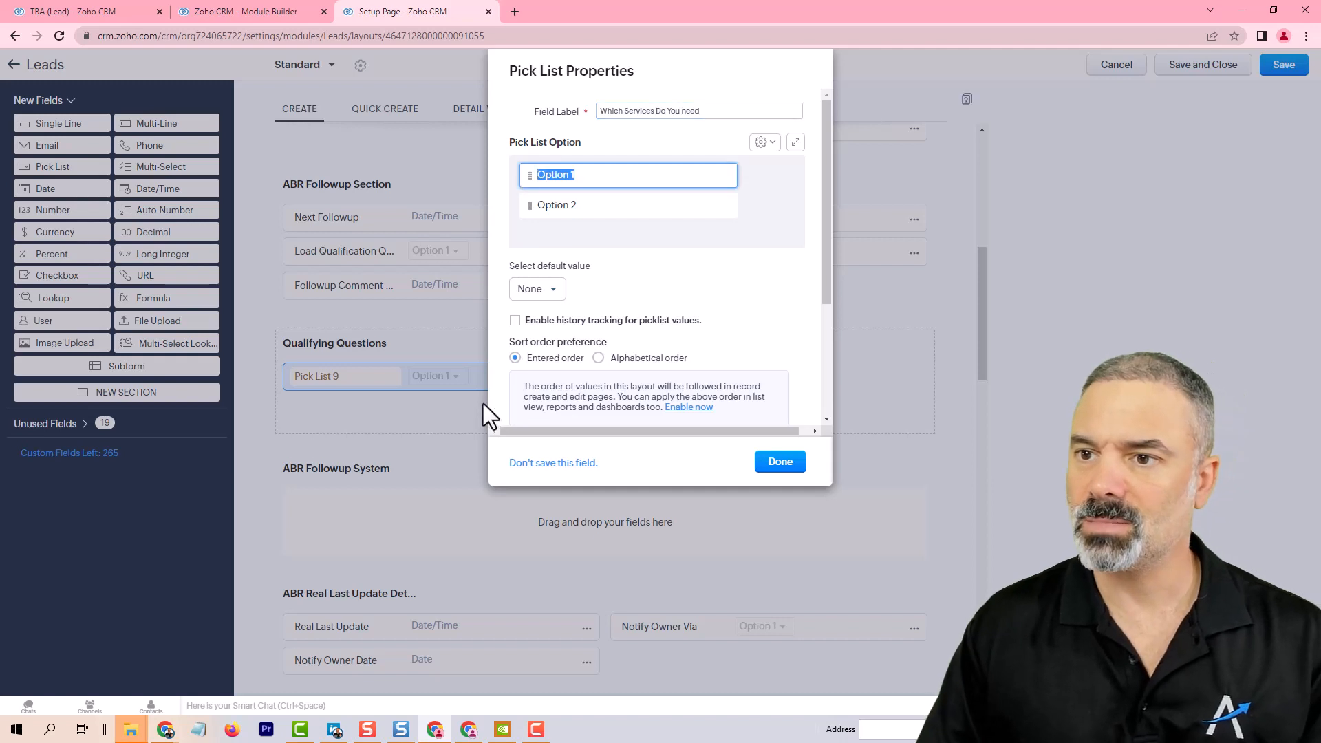
type("S")
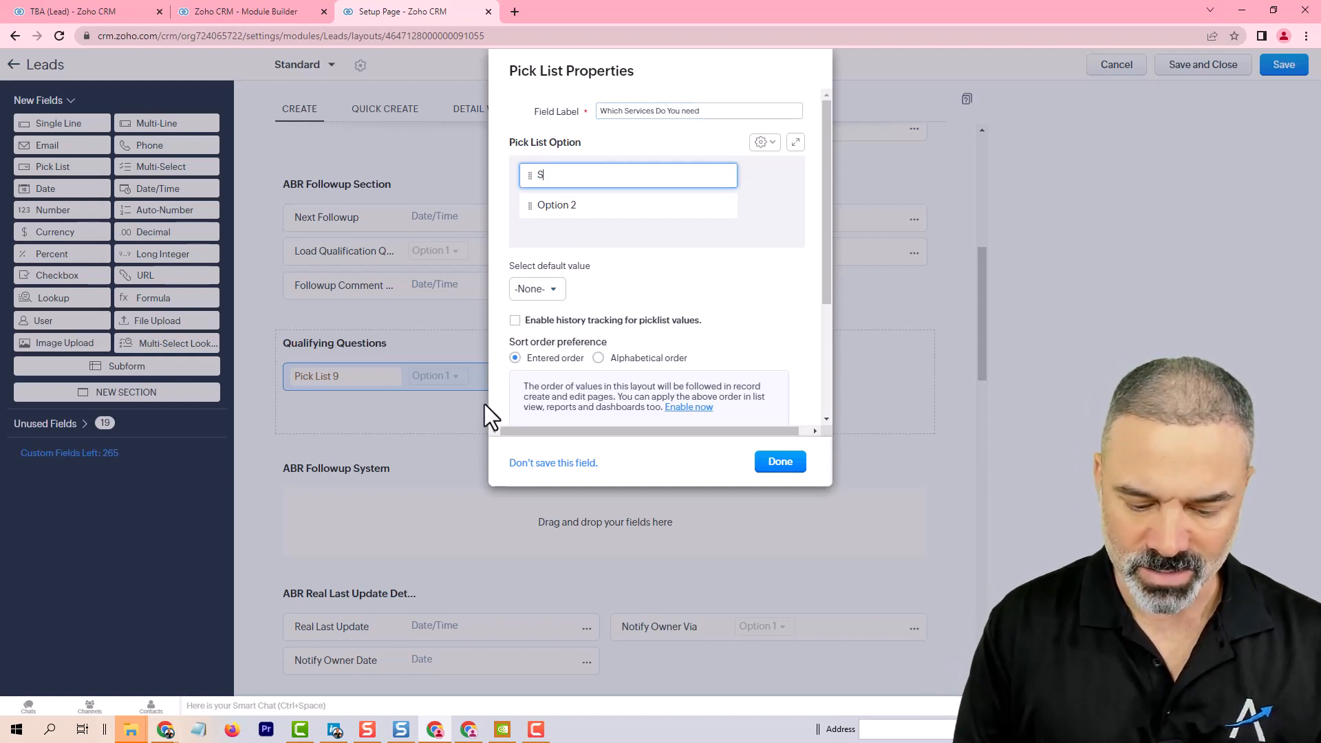
type("ervice A")
key("Tab")
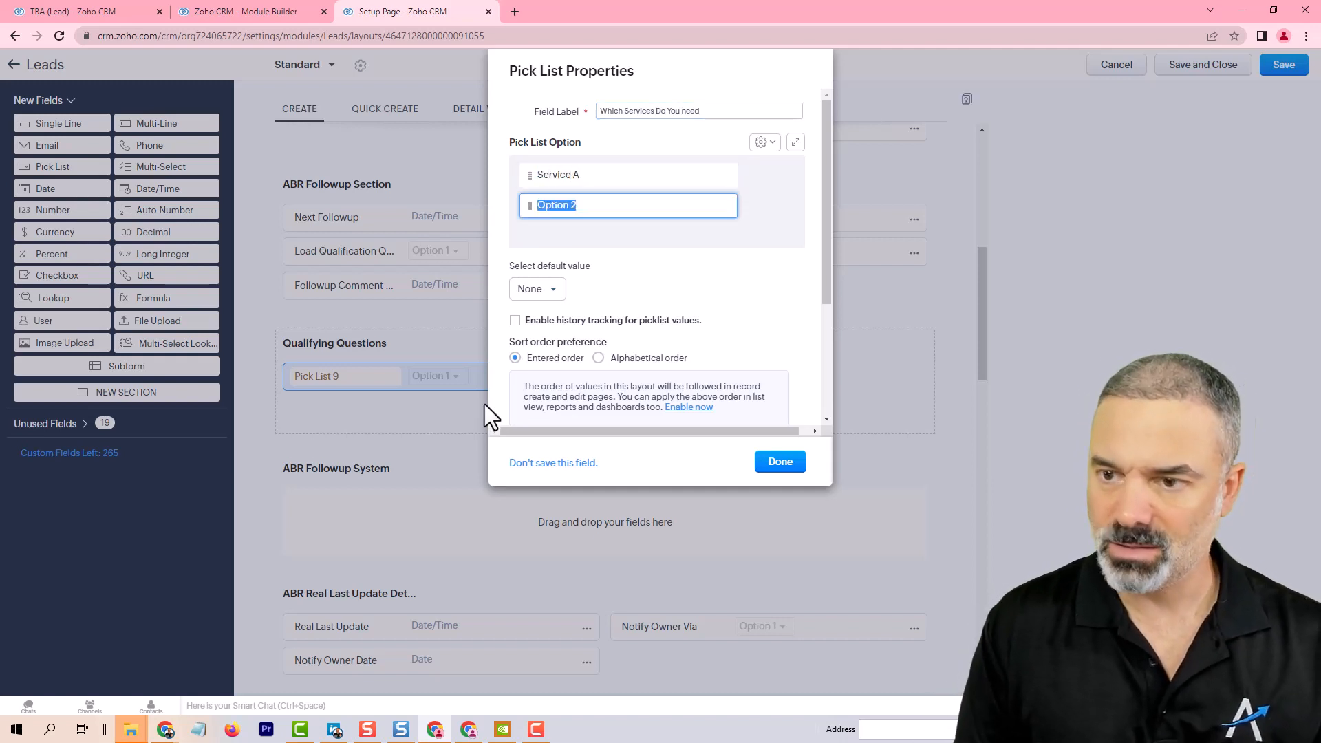
type("Service B")
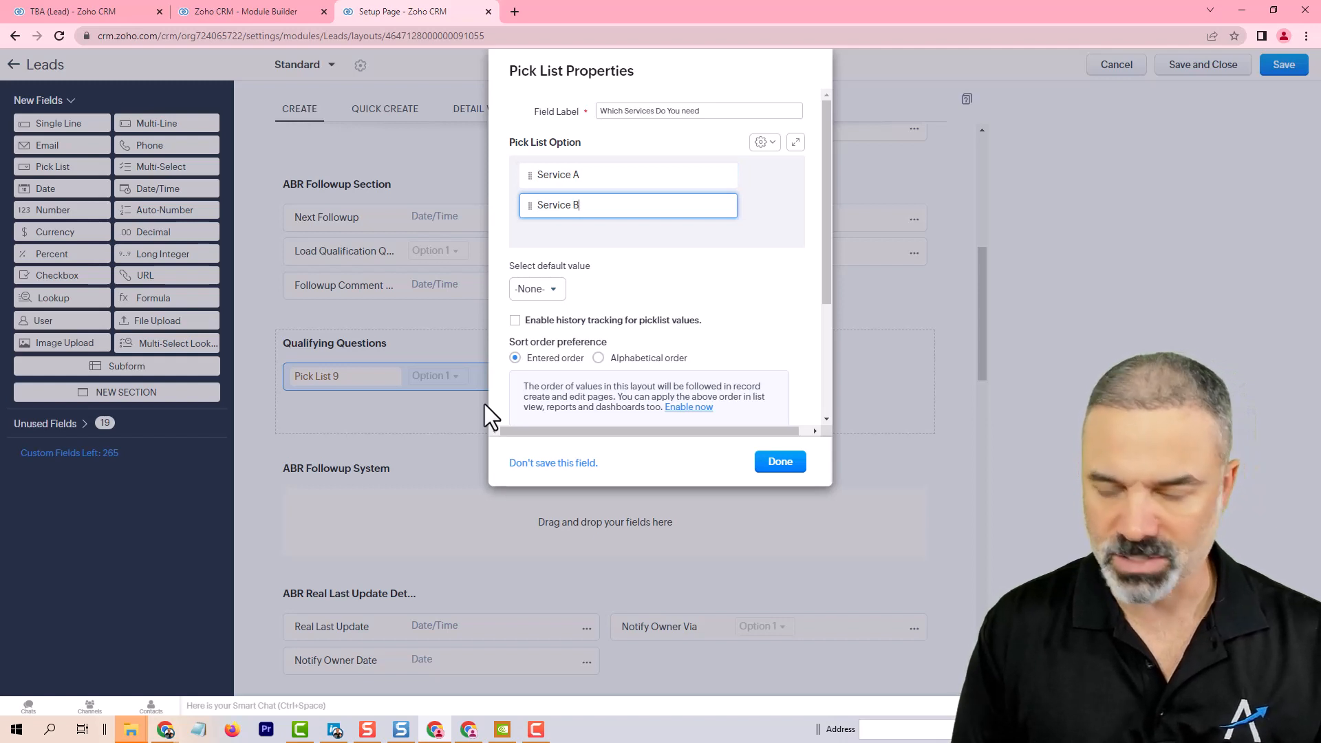
left_click(784, 463)
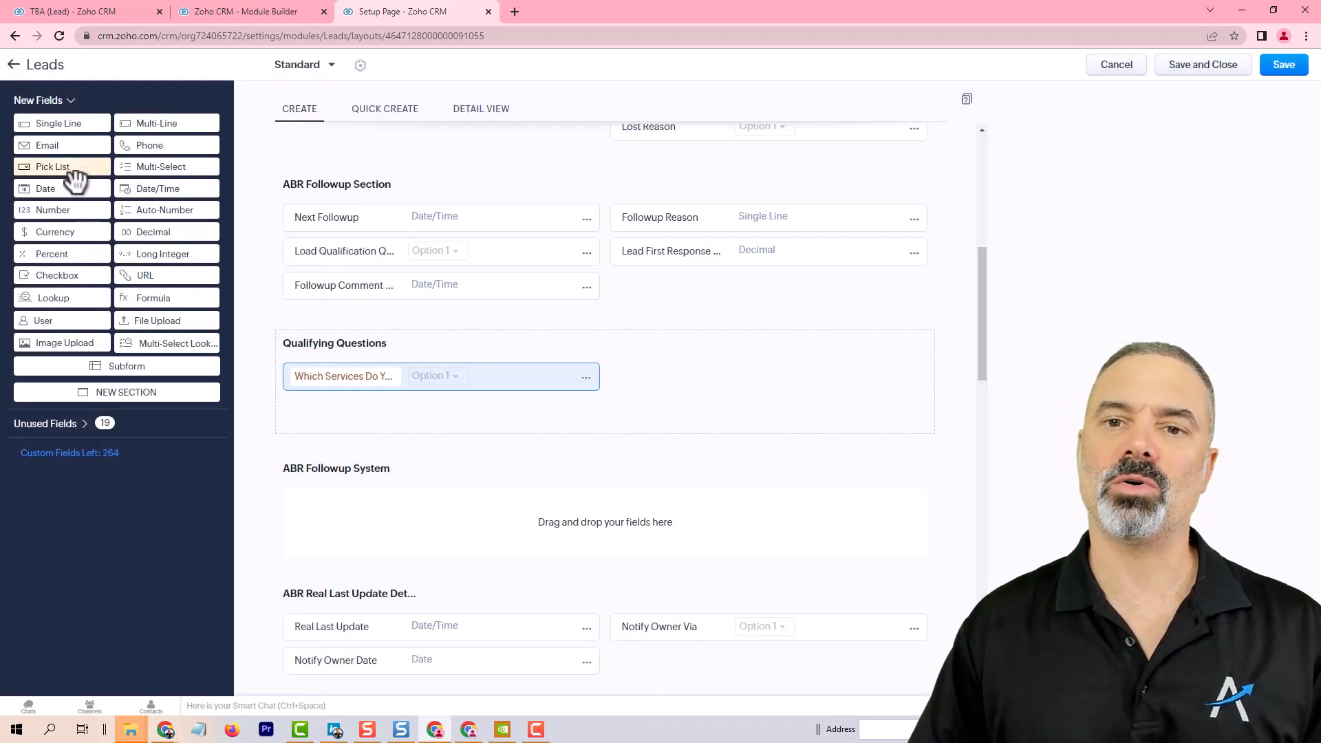
Step: Add a date field named When do you need the service to start beside it and save the layout
left_click_drag(65, 193, 736, 382)
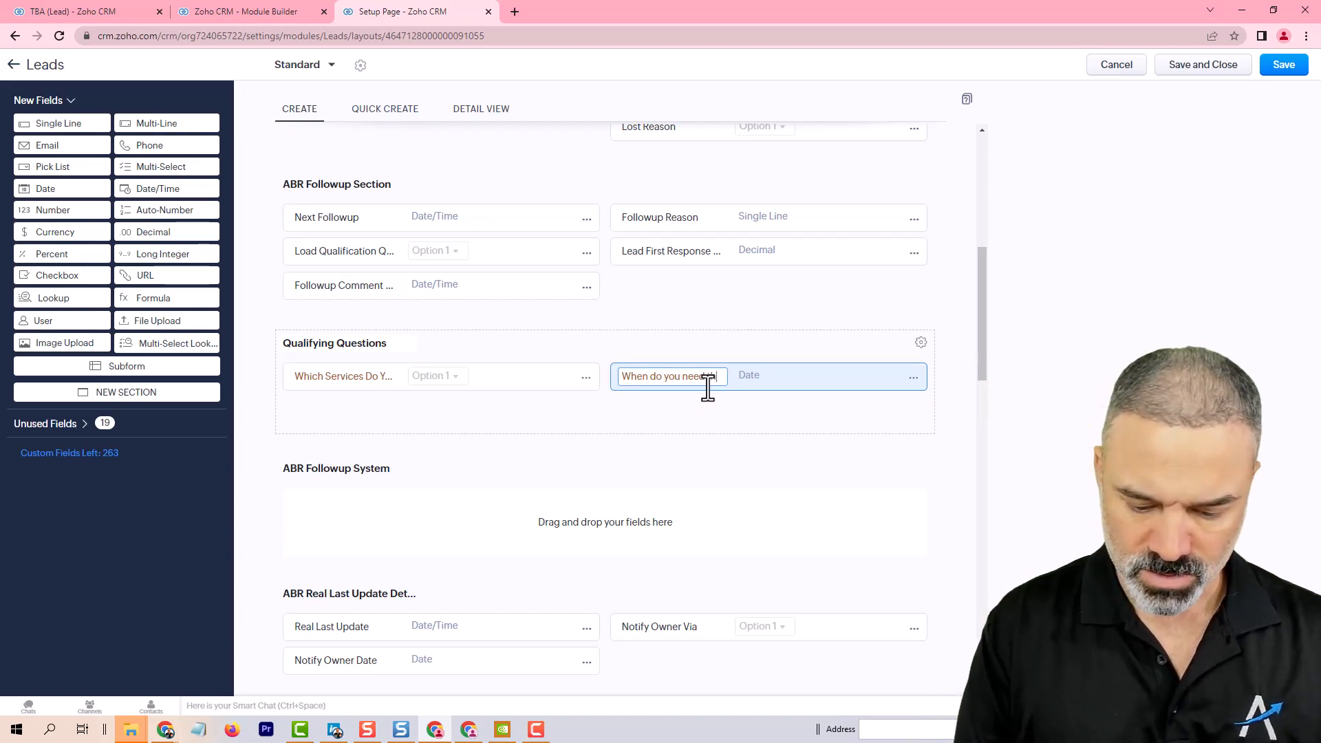
type("e service t")
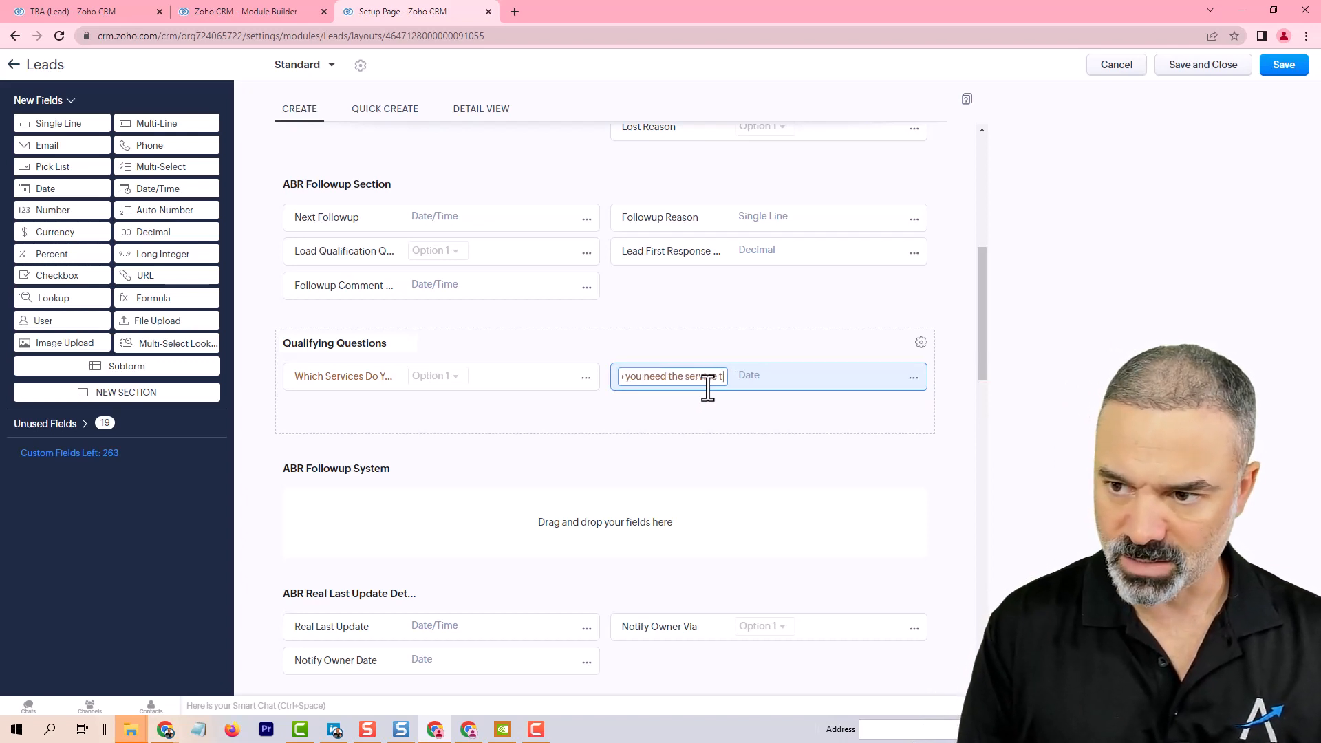
type("o start")
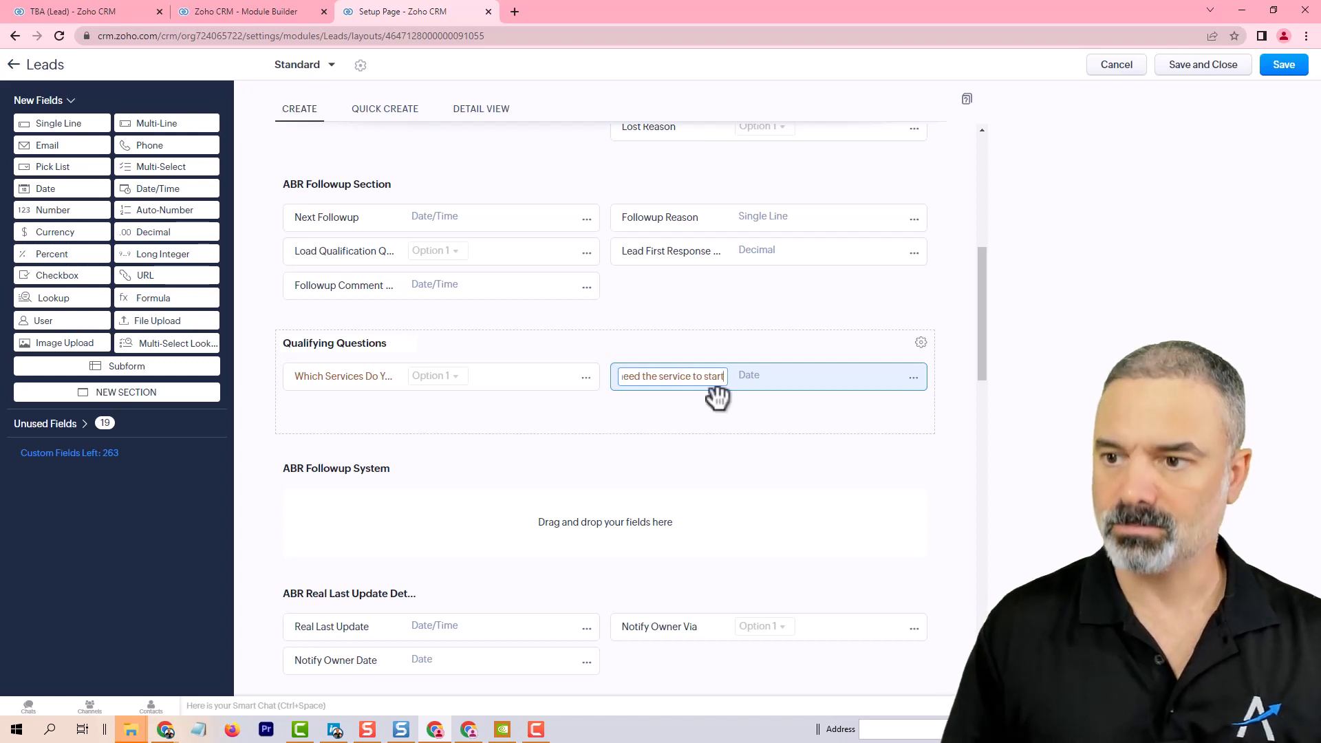
left_click(744, 322)
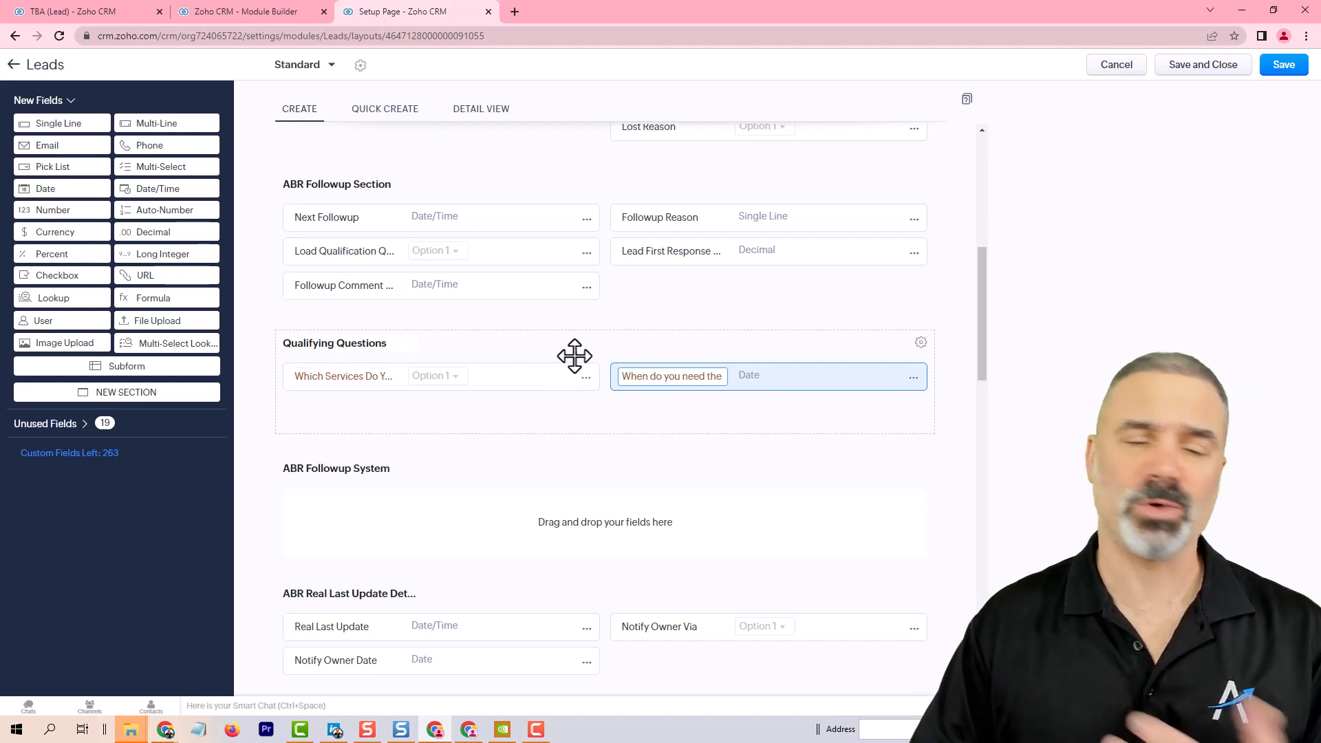
left_click(1287, 63)
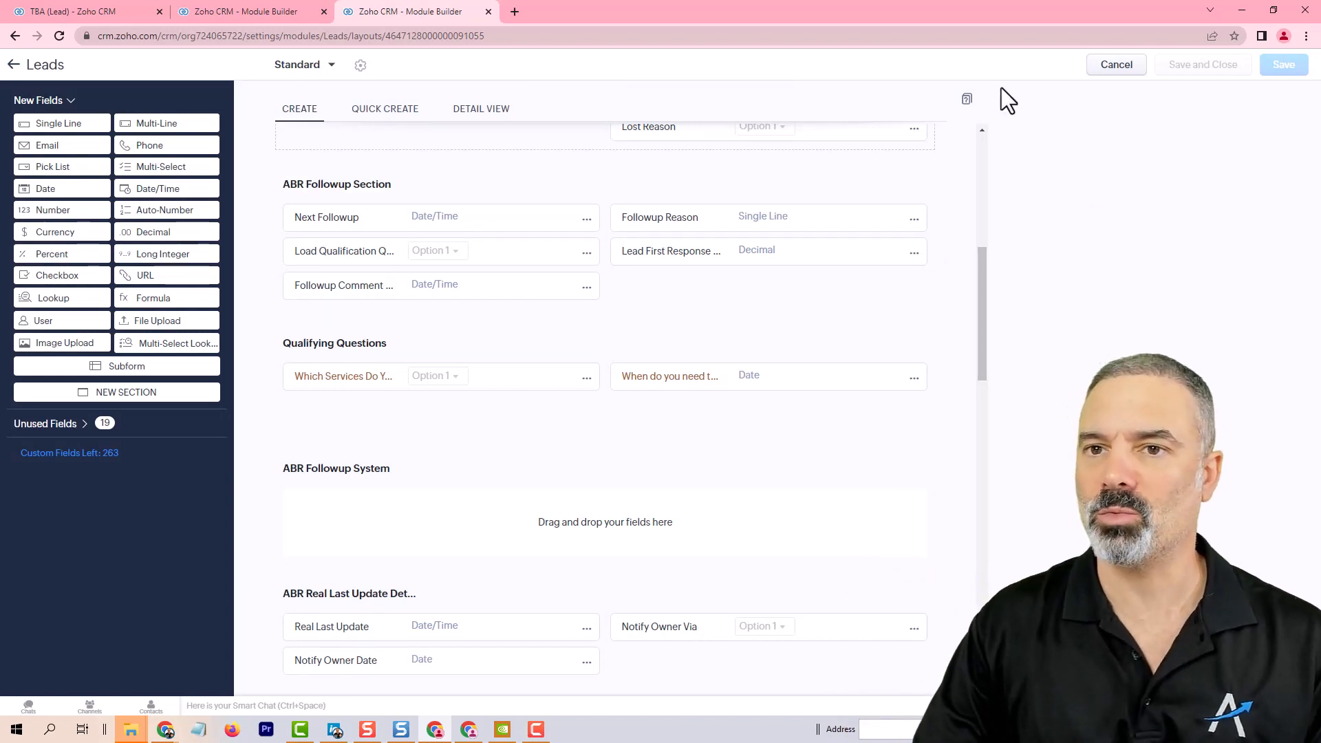
Step: On the lead record, open the Call Answered transition and set Load Qualification Question to Yes
left_click(72, 8)
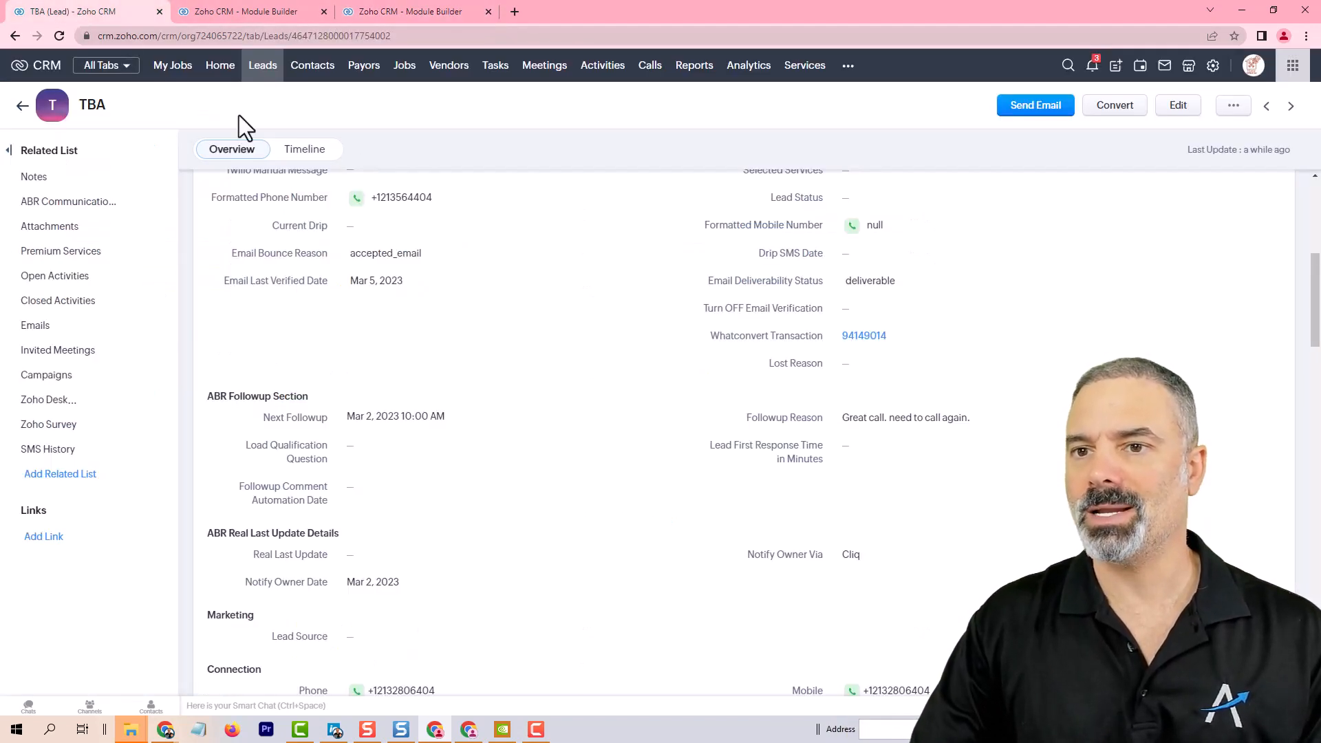
left_click(59, 36)
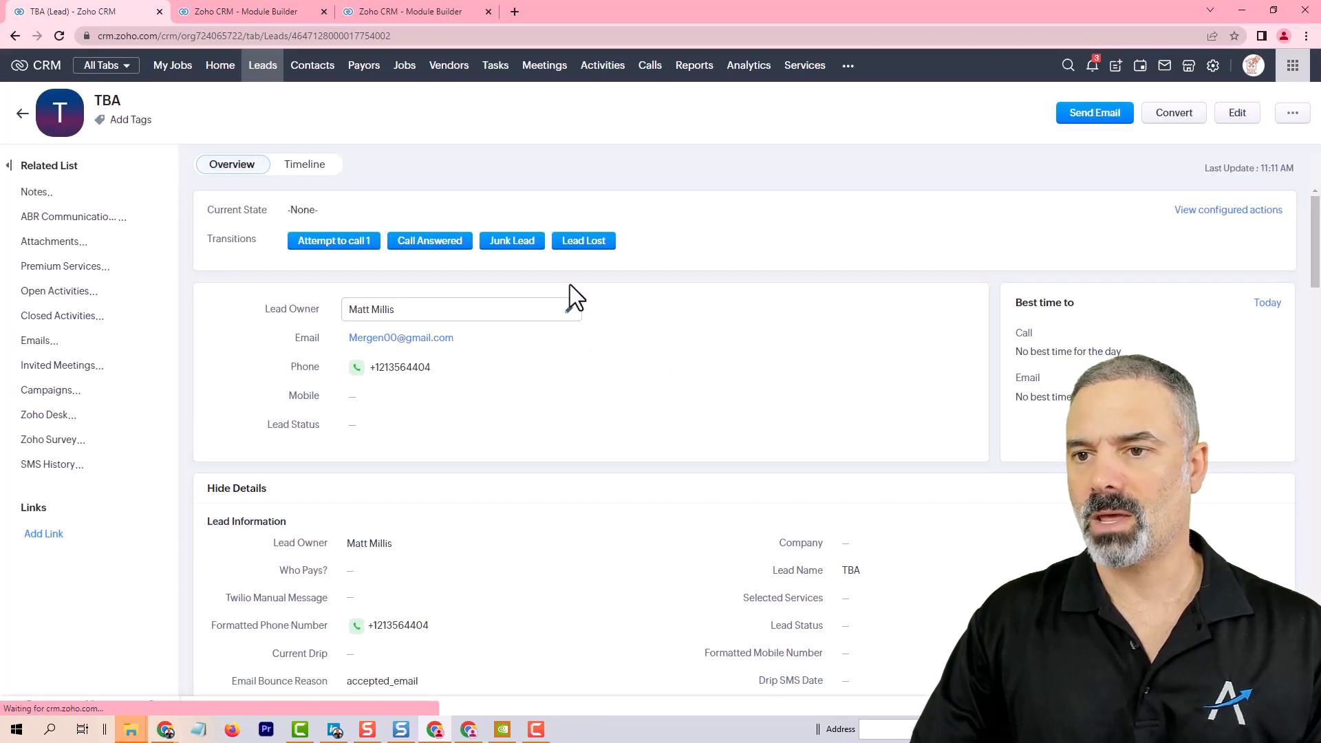
left_click(420, 242)
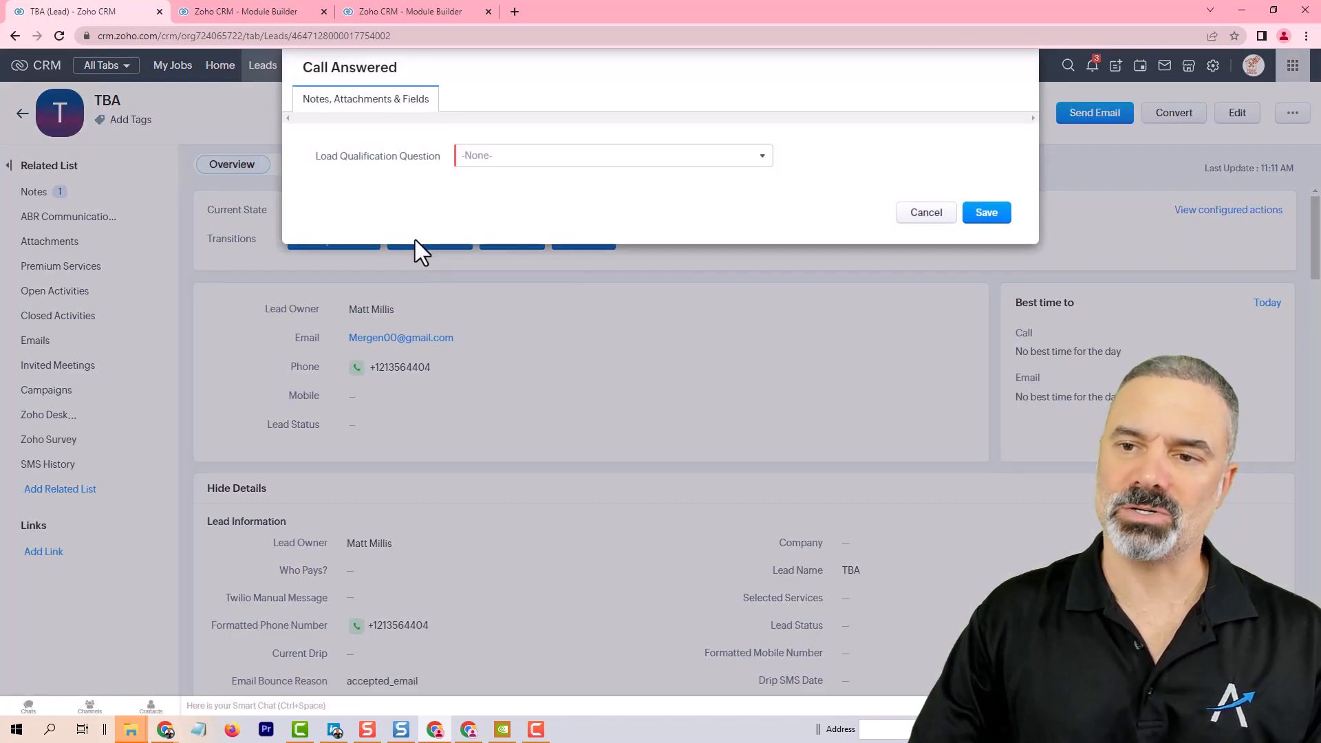
left_click_drag(322, 153, 431, 160)
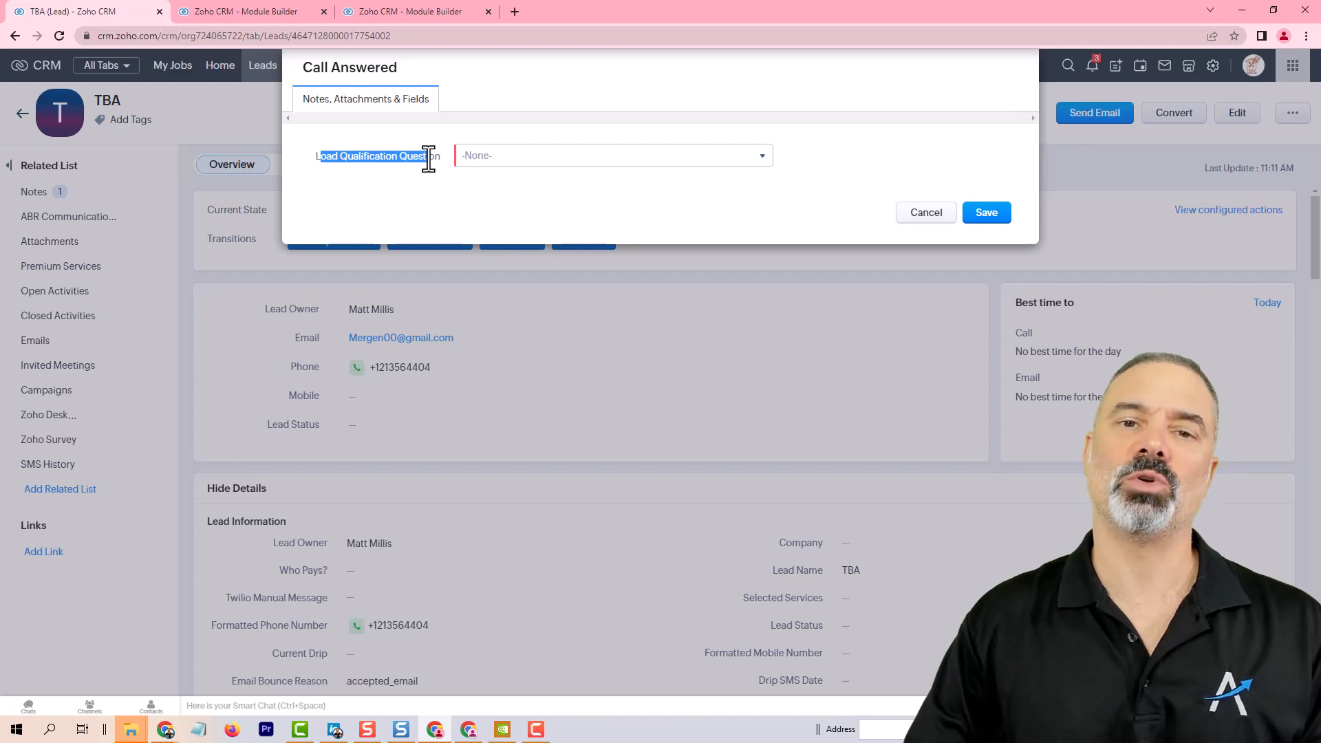
left_click(432, 155)
left_click(472, 158)
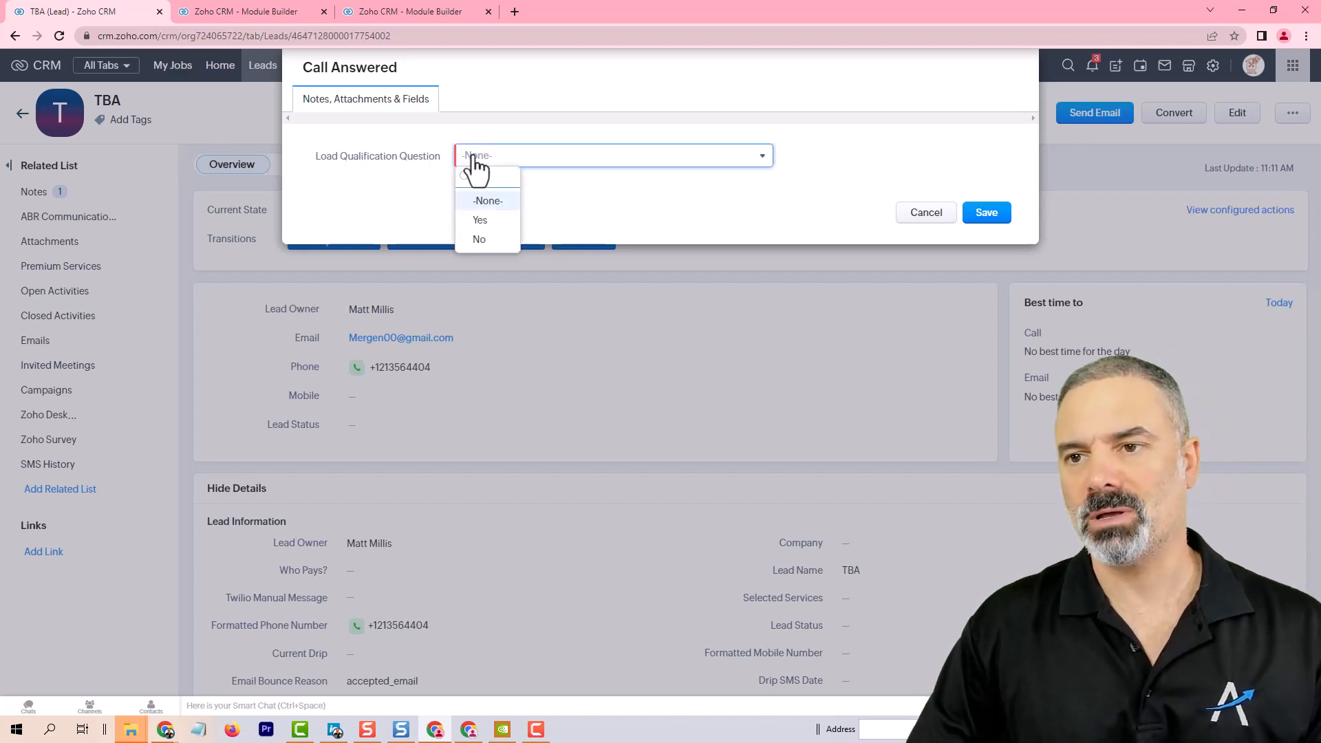
left_click(490, 219)
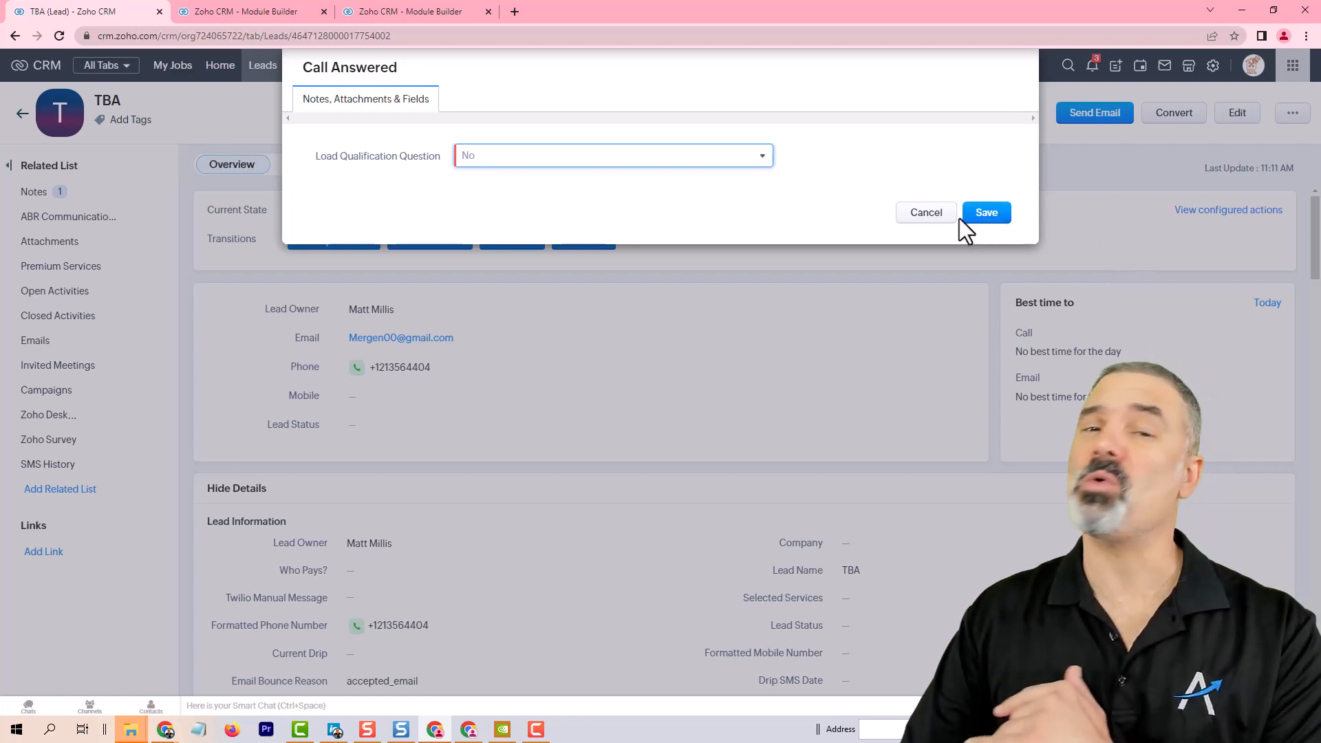
left_click(501, 165)
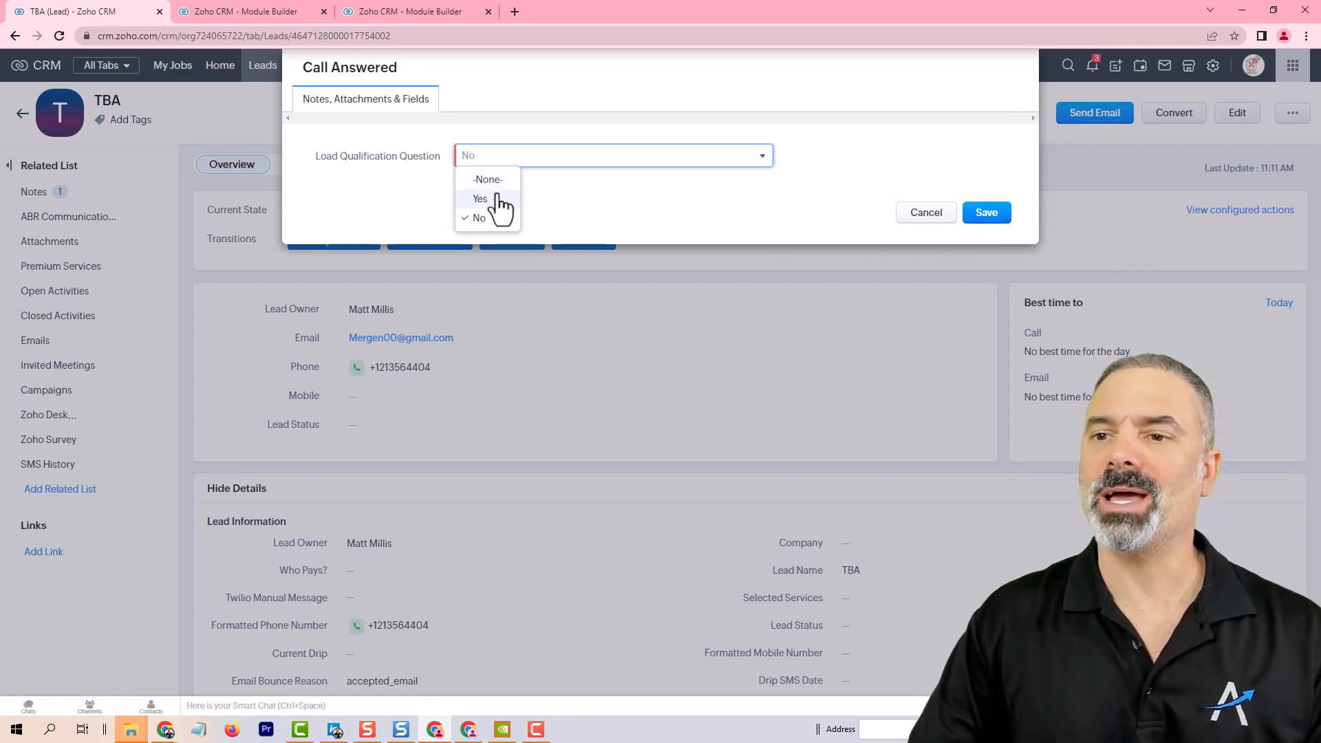
left_click(499, 197)
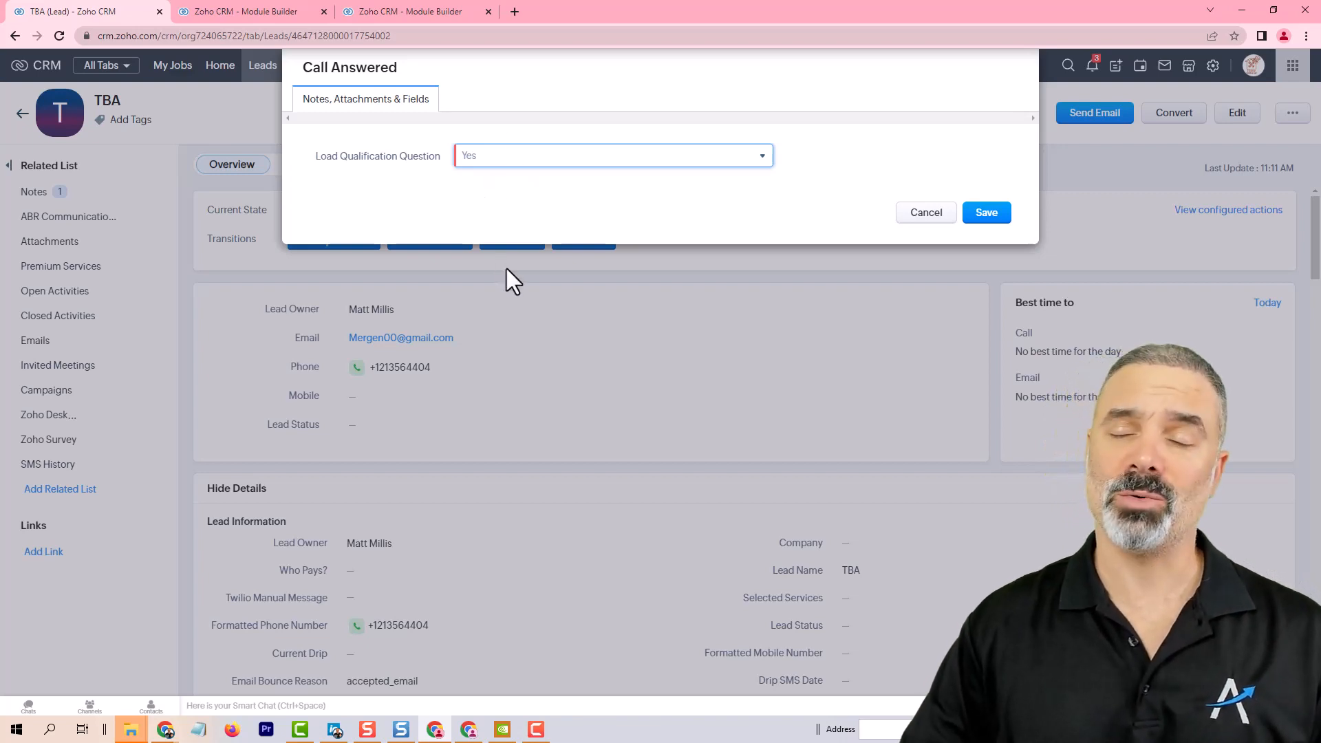
Step: Discard the unsaved duplicate Leads layout editor and return to Modules and Fields in setup
left_click(391, 14)
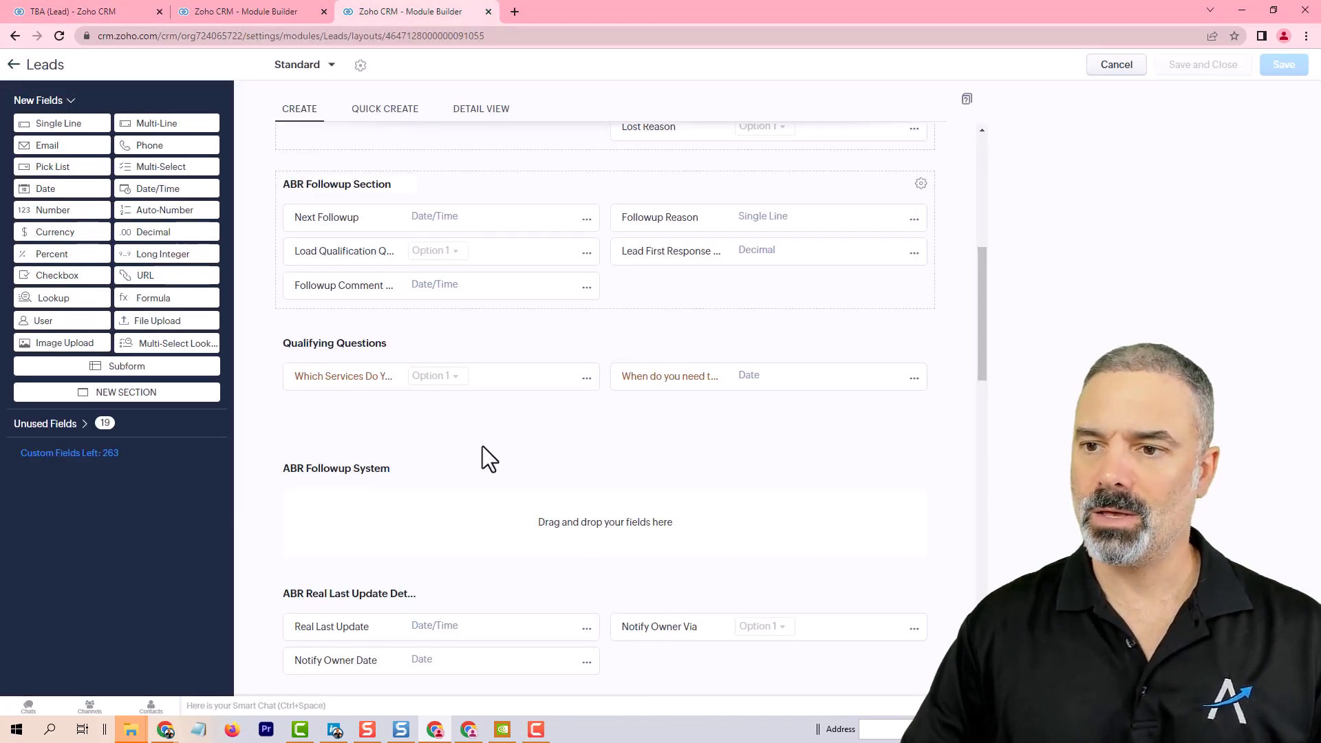
left_click_drag(353, 354, 380, 349)
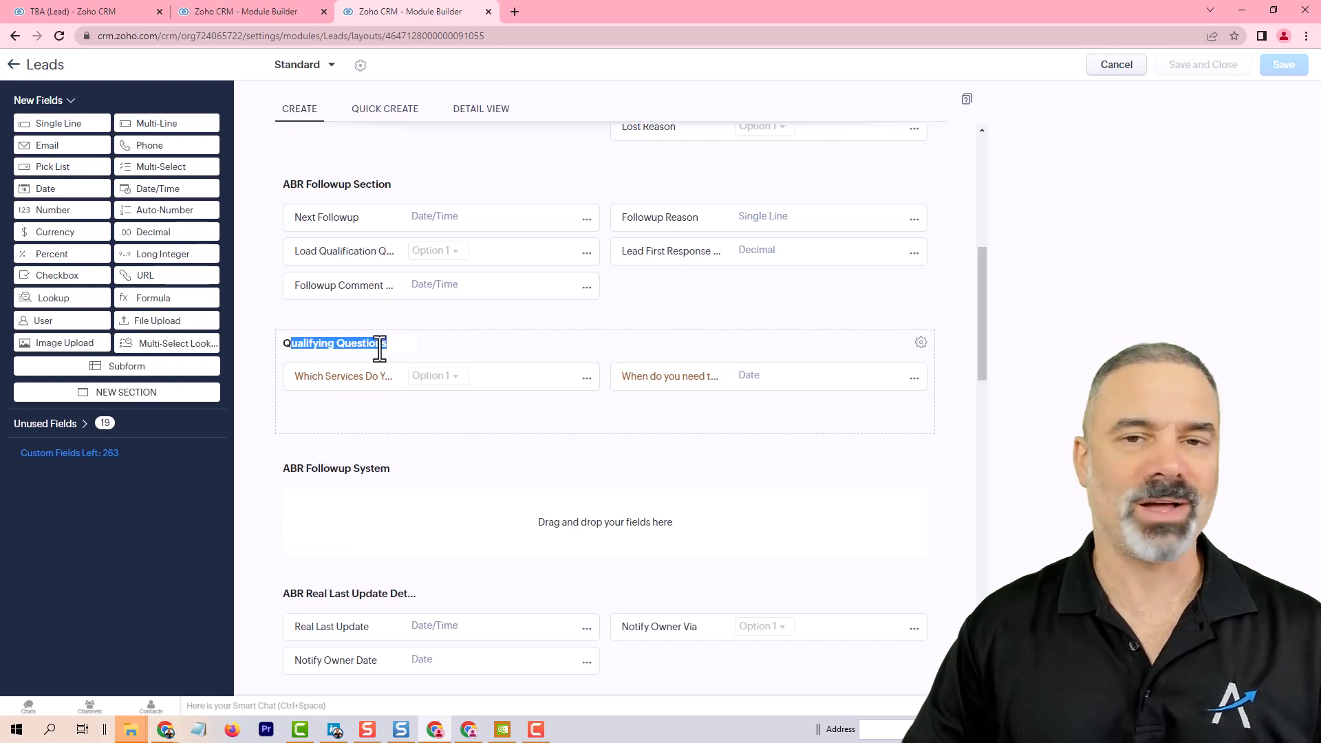
left_click(283, 21)
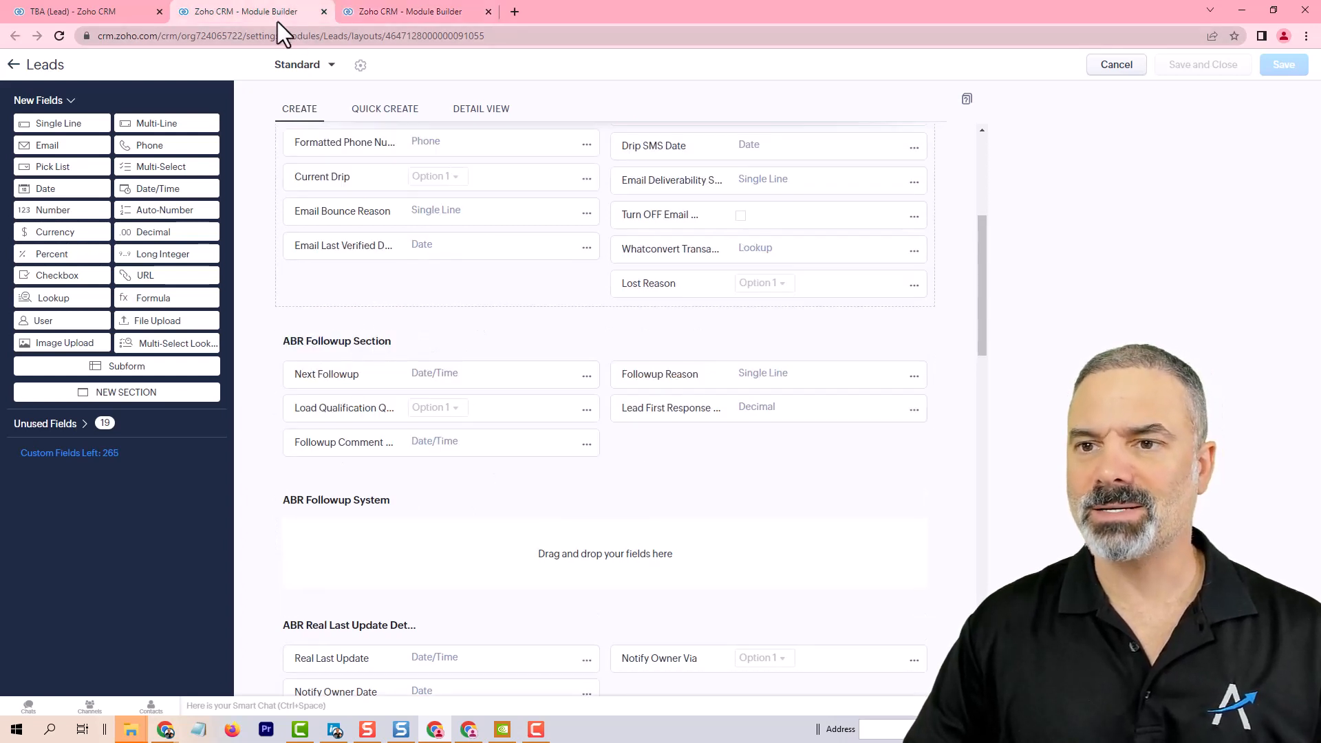
scroll(803, 275, "up", 5)
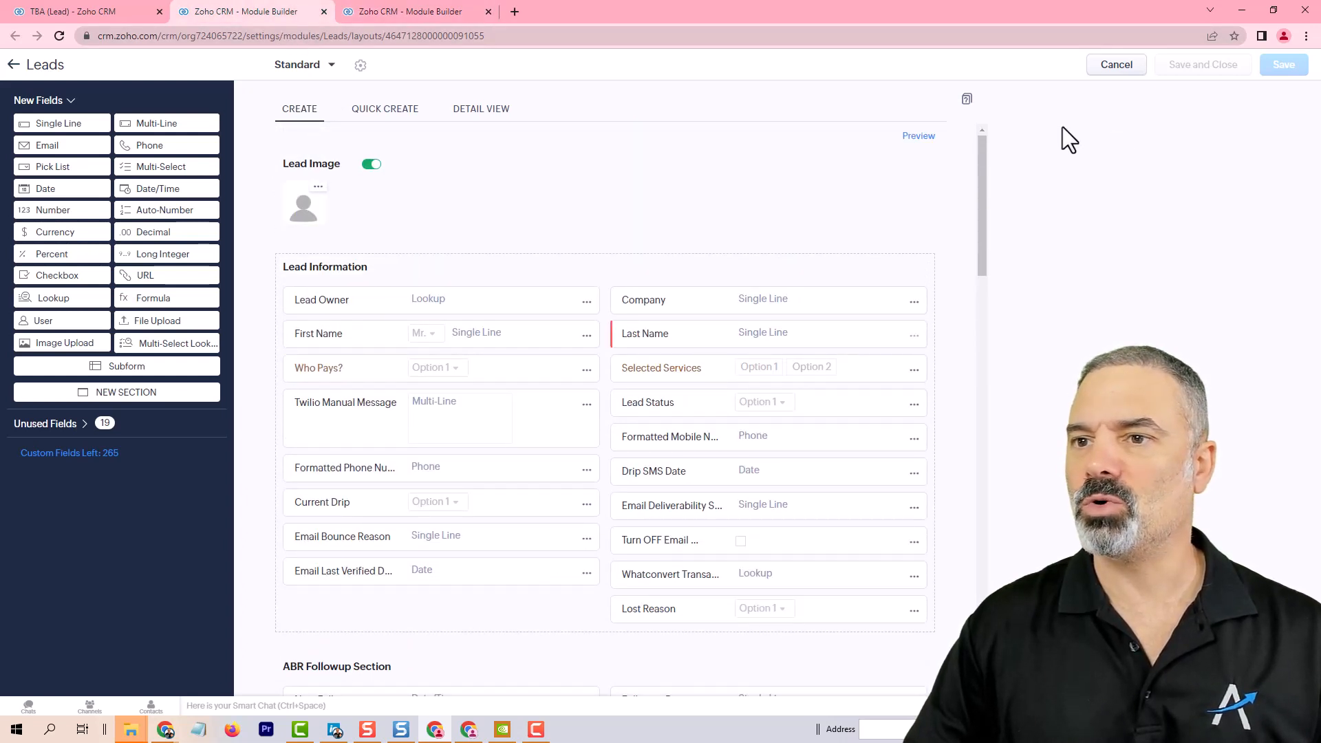
left_click(1113, 77)
left_click(1212, 69)
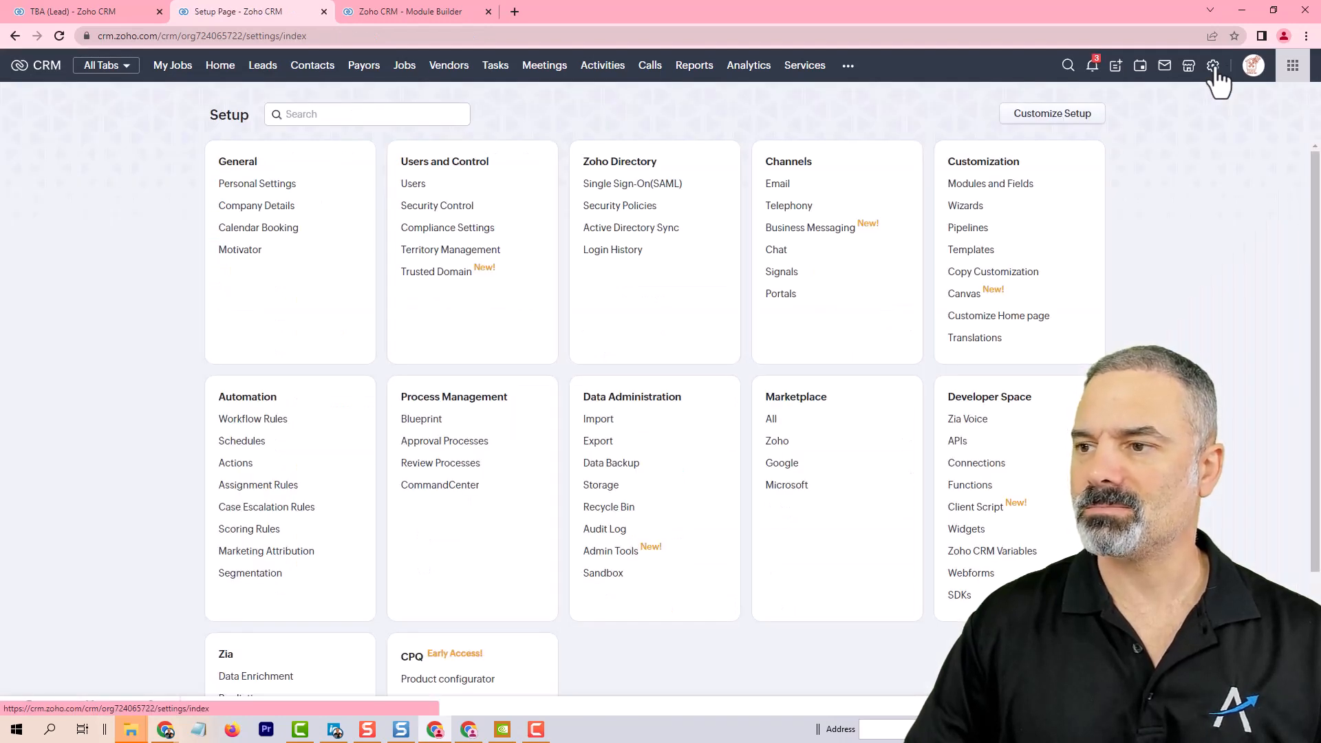
left_click(979, 185)
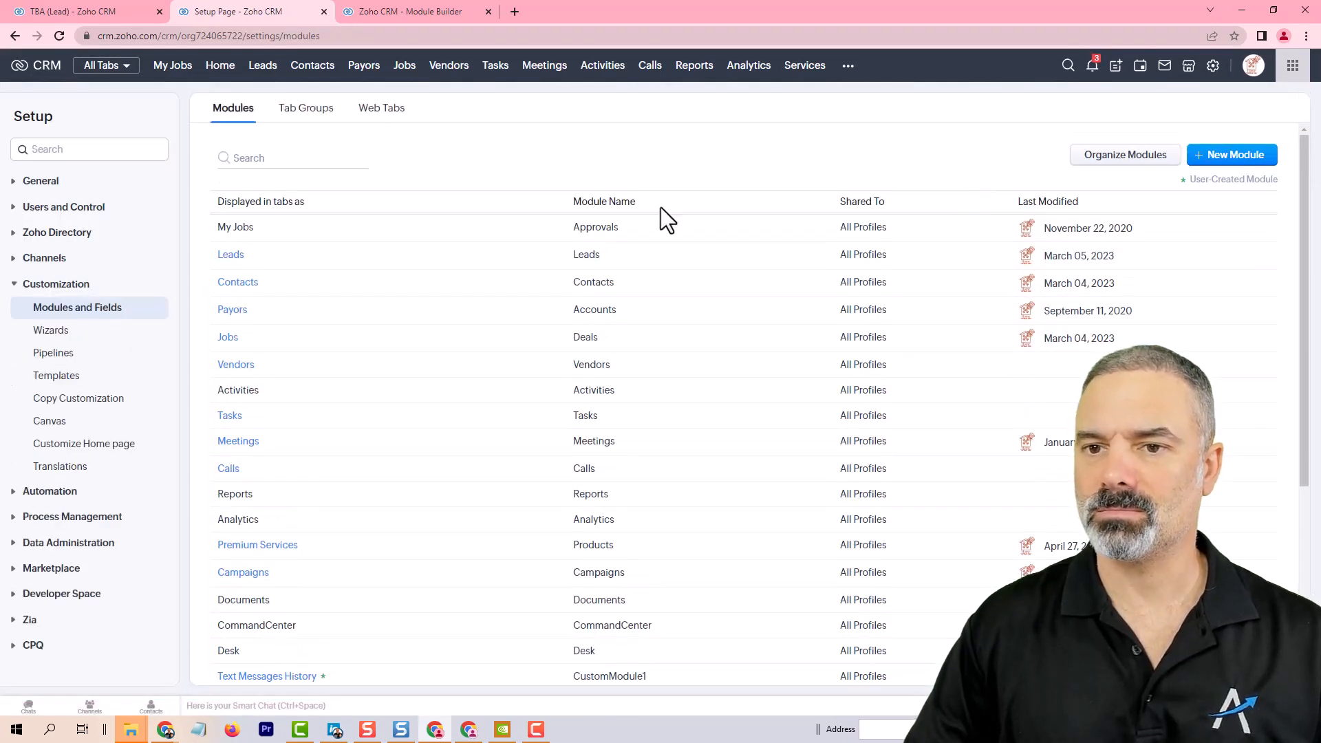
Step: Start a new layout rule for the Leads module and name it Qualifying Questions
left_click(232, 255)
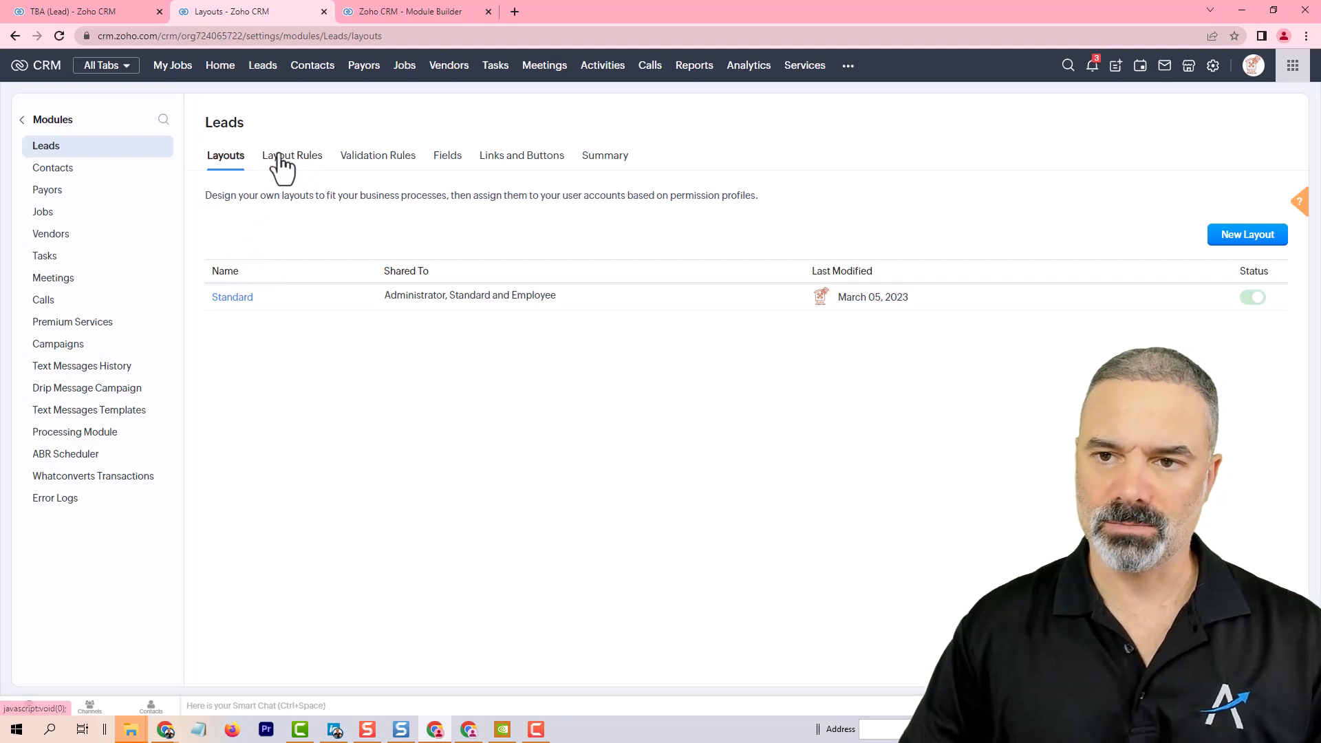
left_click(278, 159)
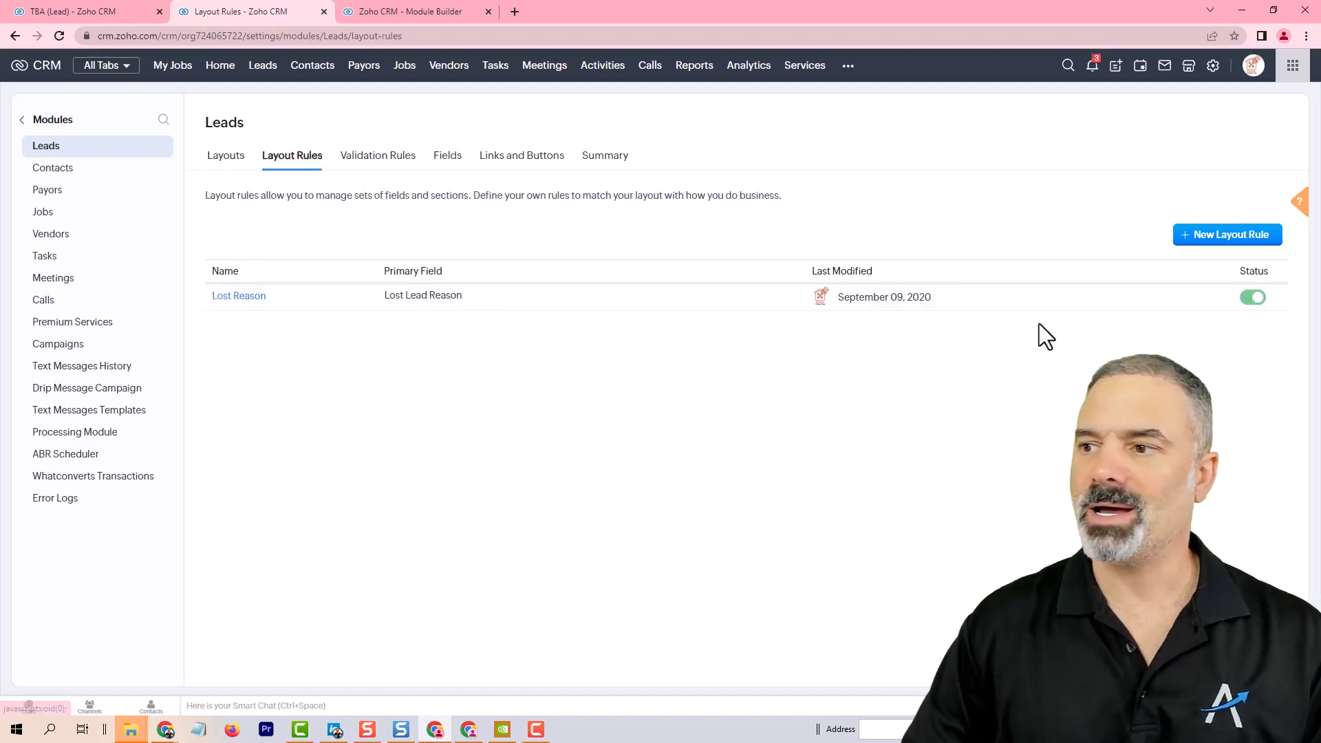
left_click(1228, 235)
left_click(473, 120)
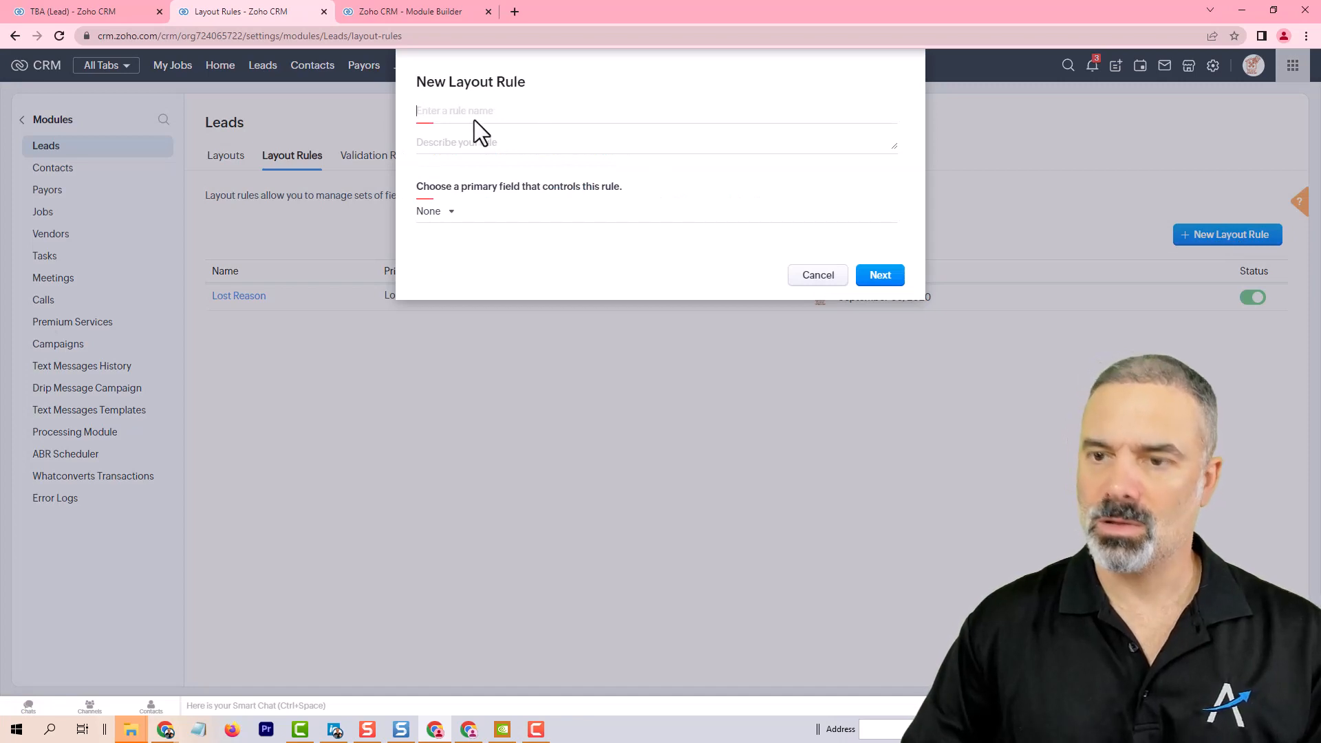
type("Qualifying Questions")
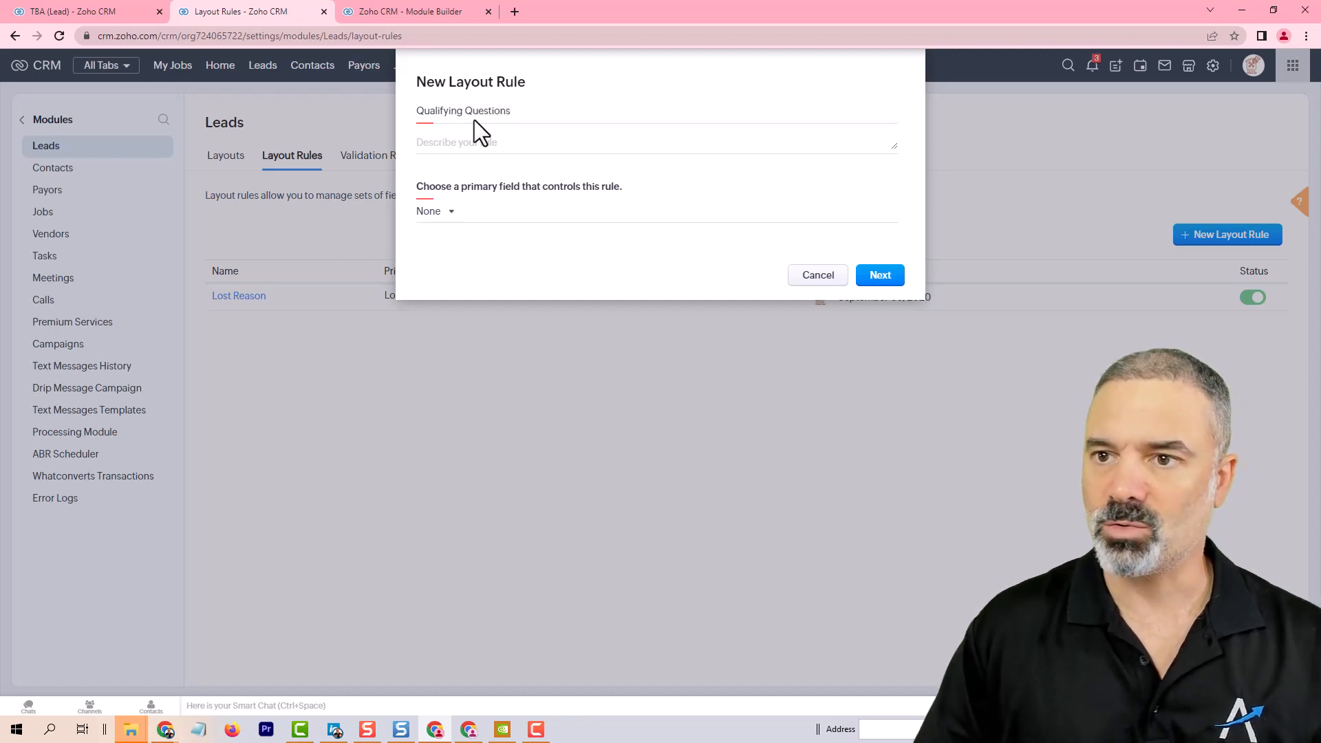
Step: Choose Load Qualification Question as the rule's primary field with the condition is Yes, and continue
left_click(443, 213)
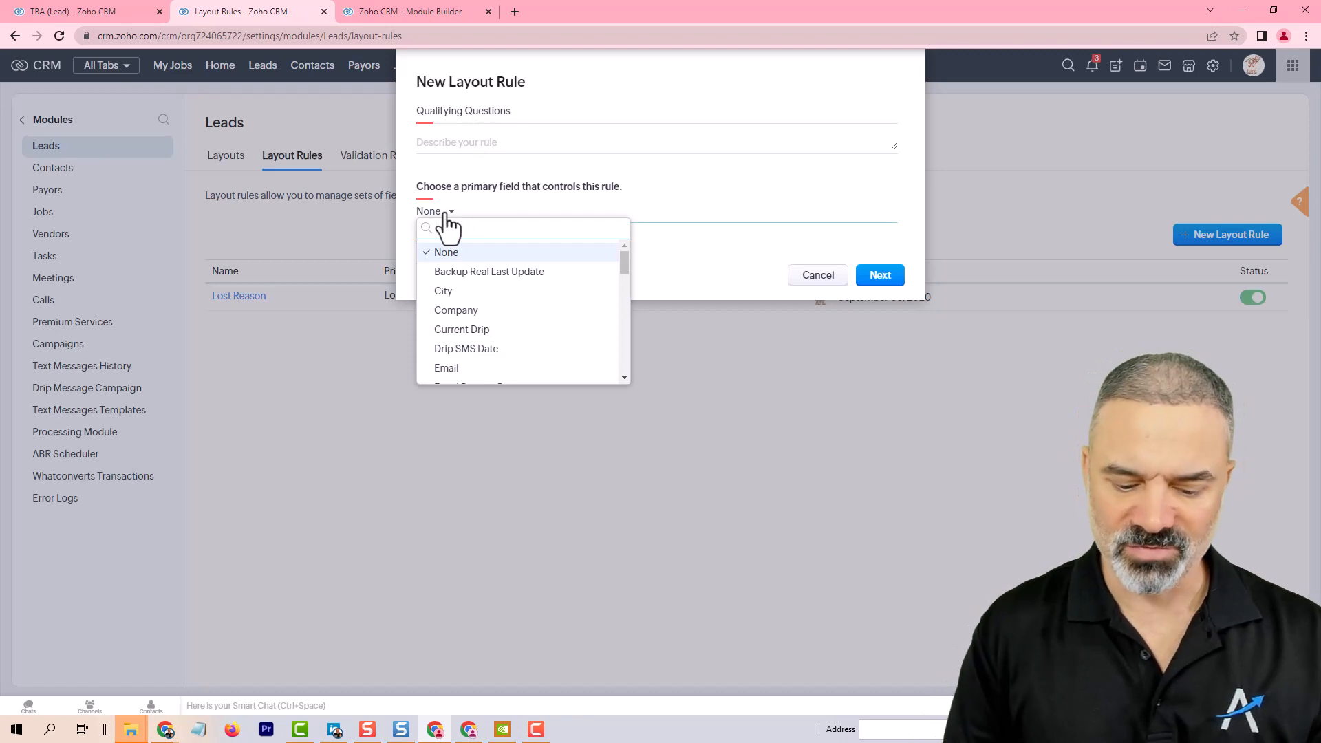
type("load")
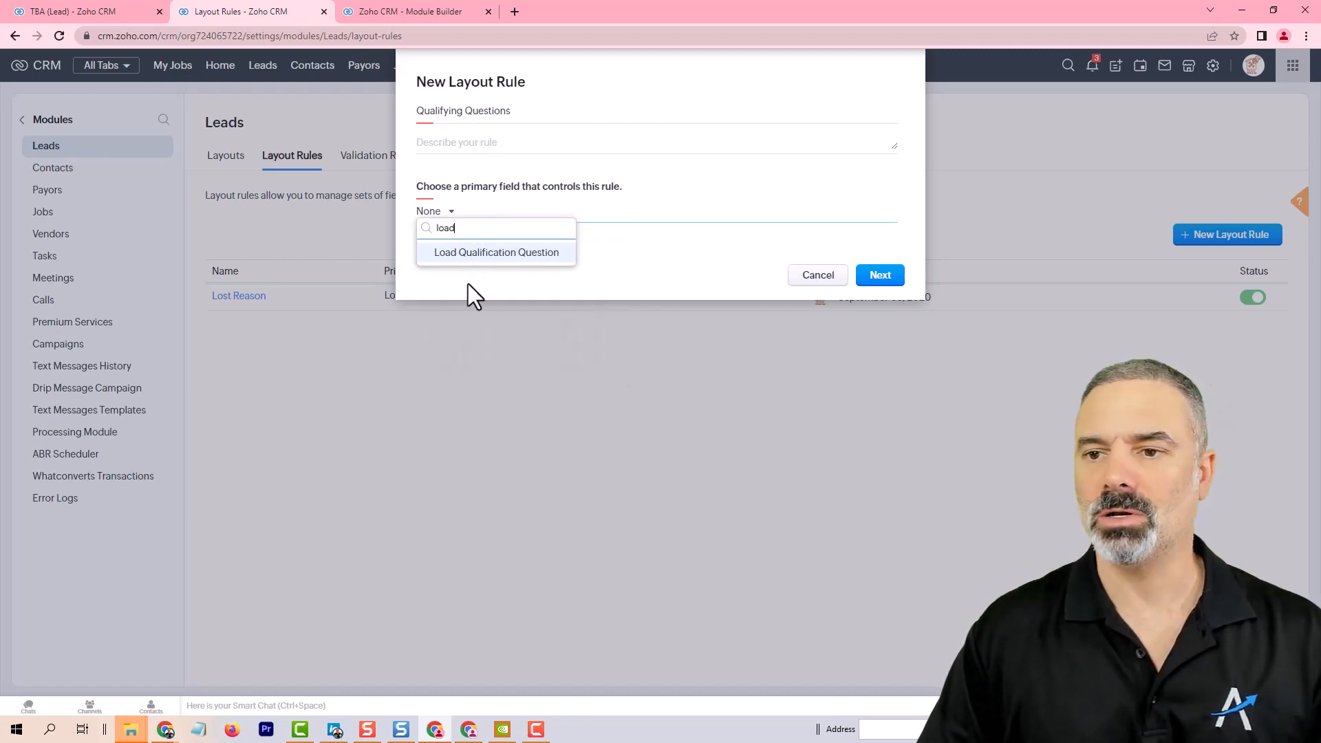
left_click(499, 252)
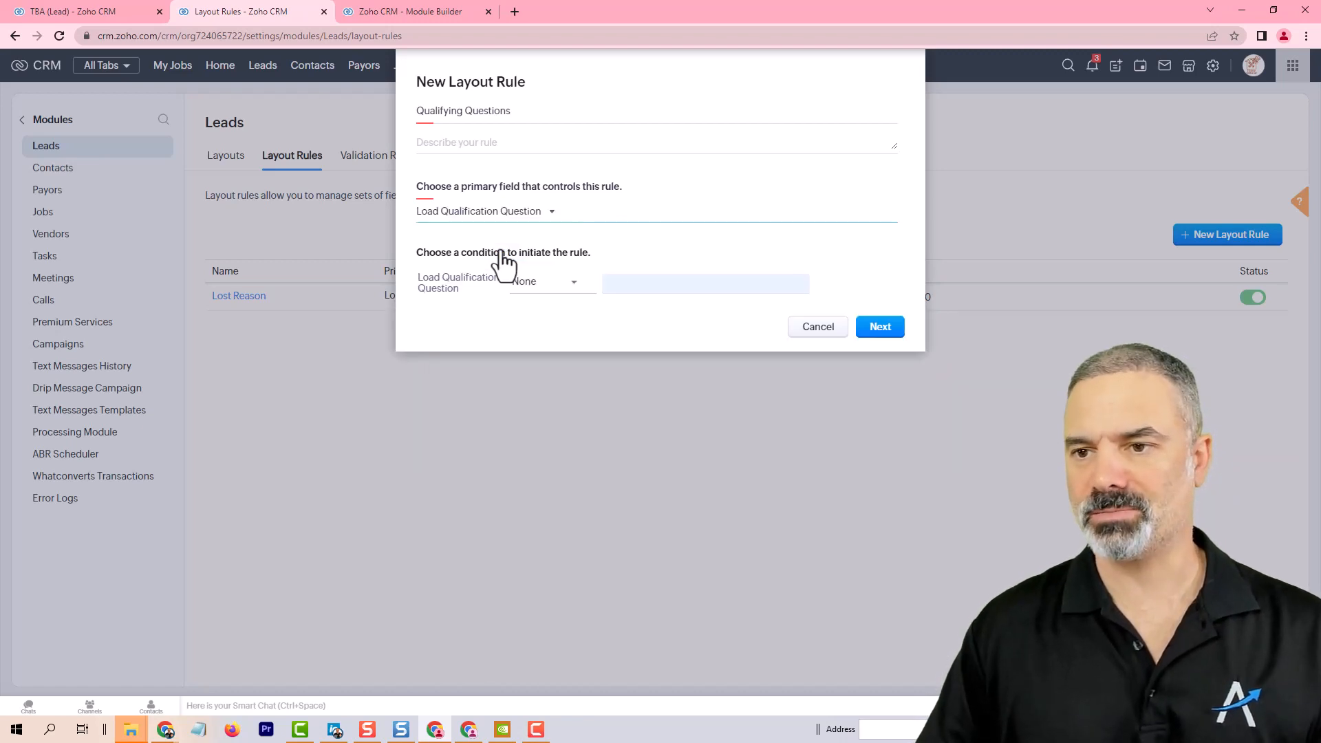
left_click(550, 282)
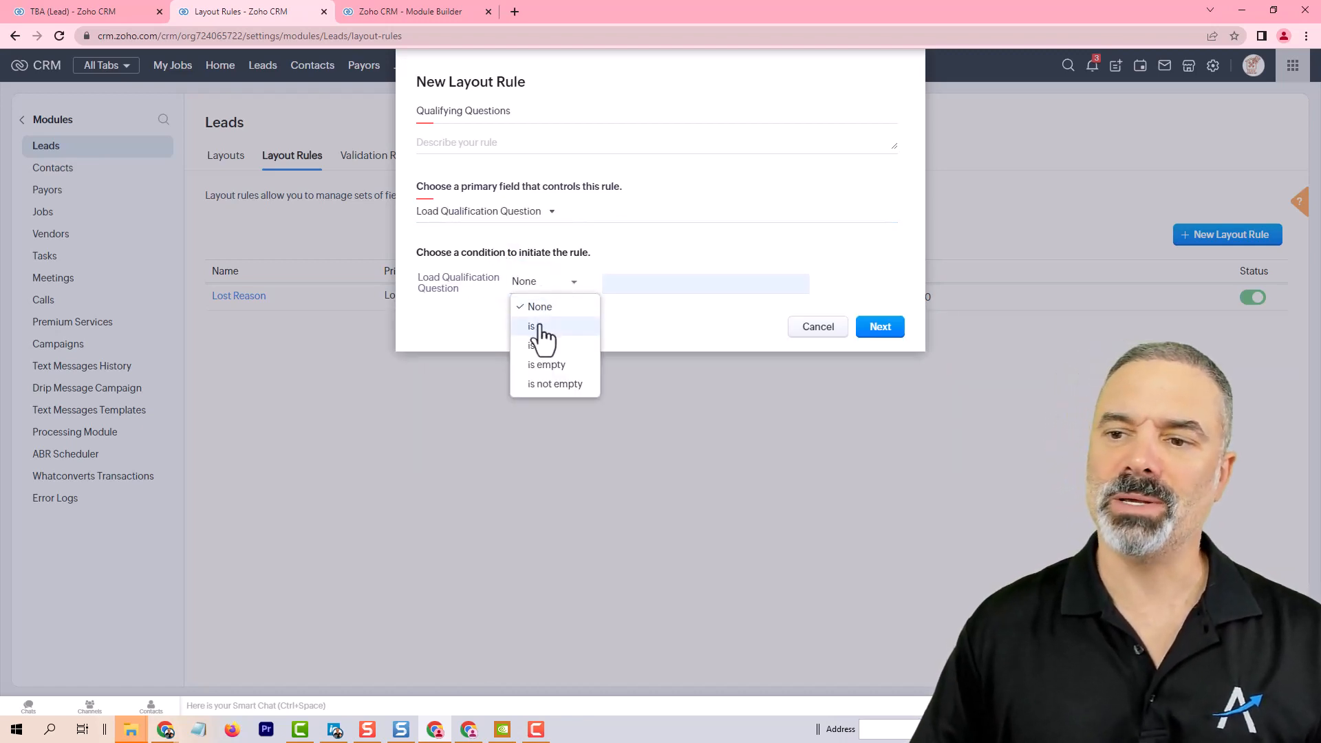
left_click(541, 326)
left_click(631, 284)
left_click(628, 327)
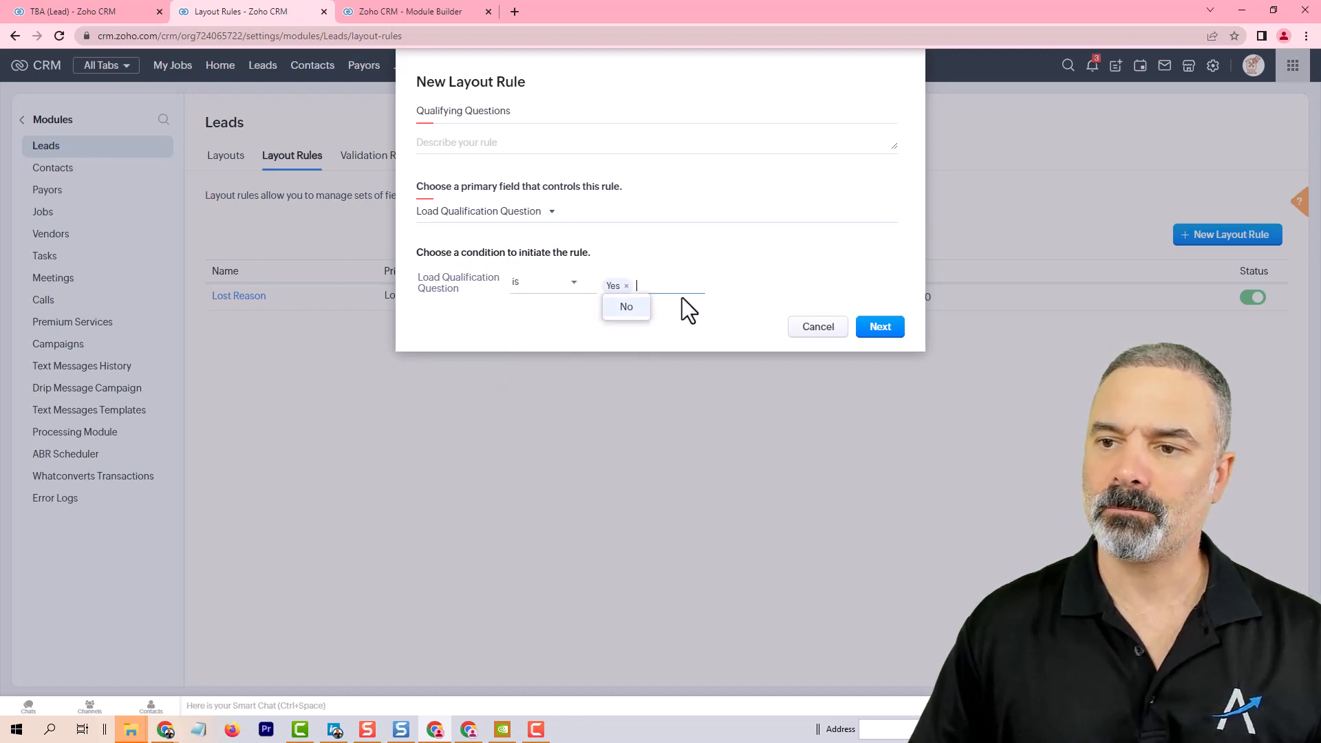
left_click(709, 284)
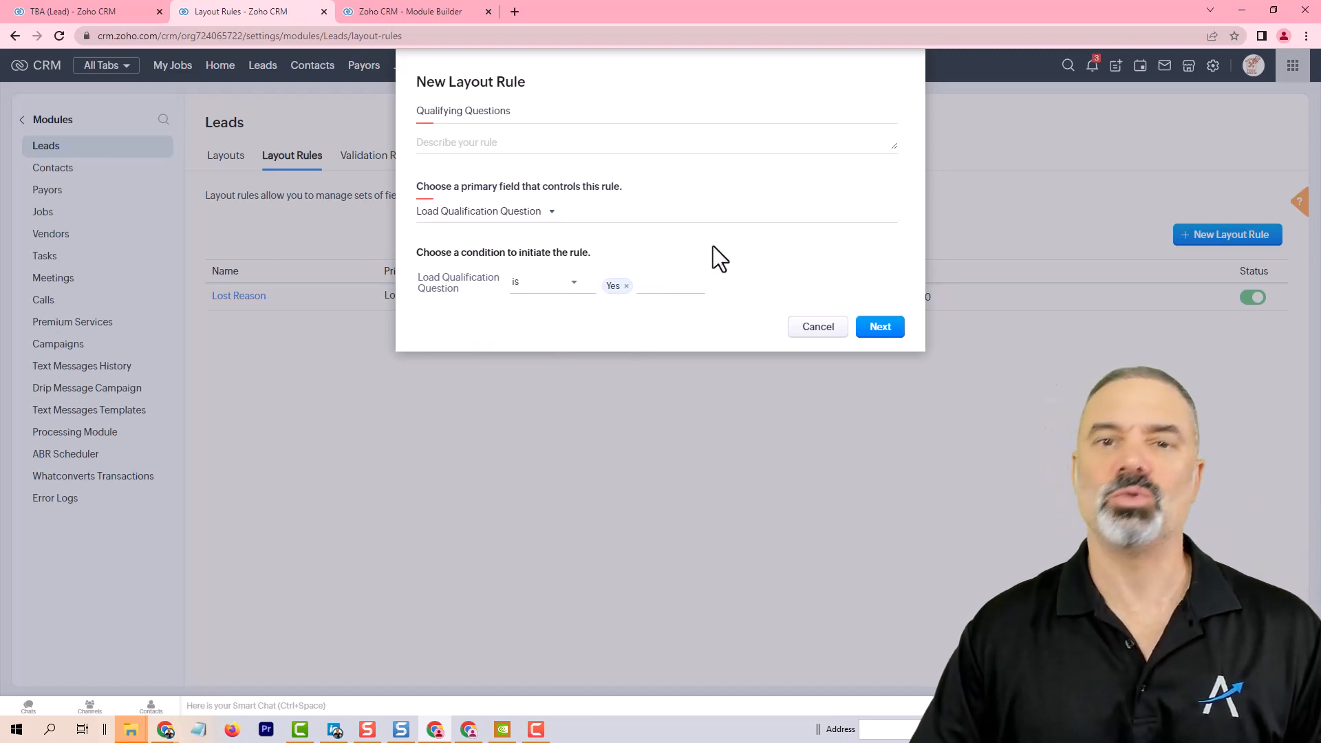
left_click(881, 328)
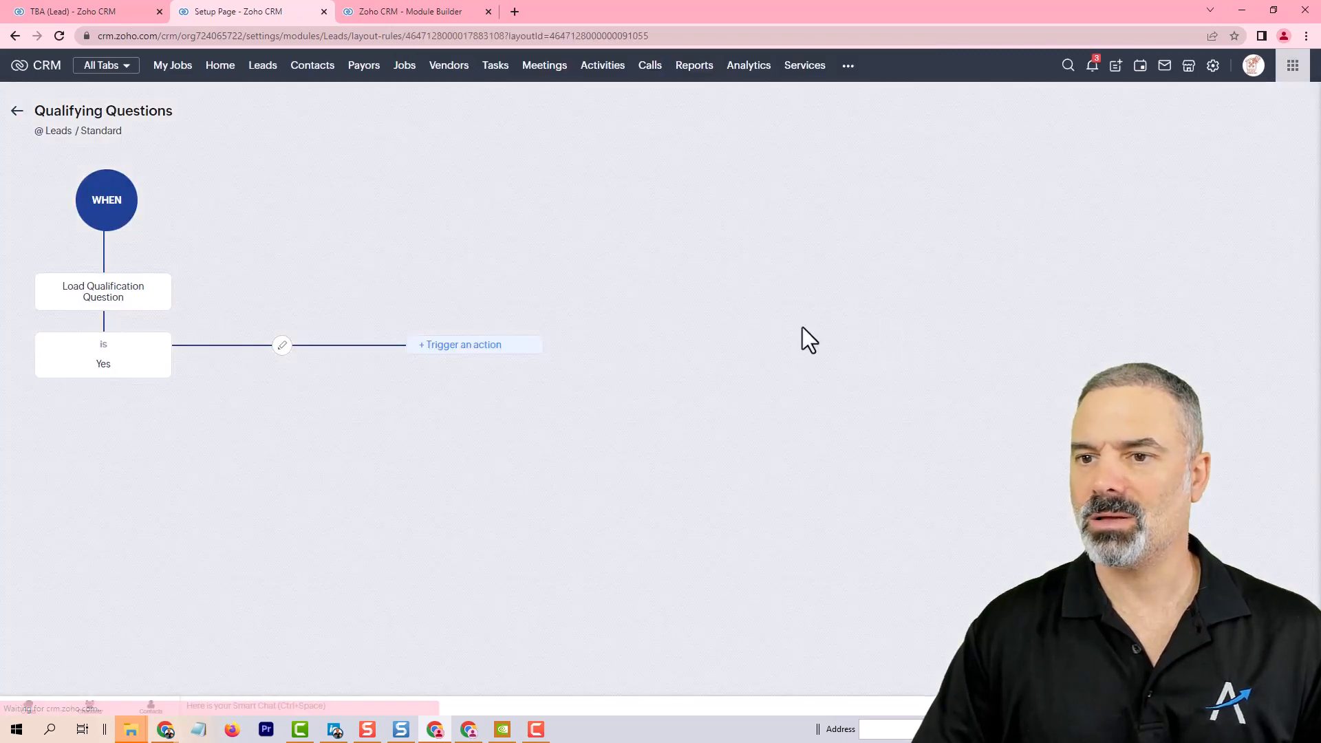
Step: Add a Set Mandatory Fields action and make the Which Services Do You need field mandatory
left_click(474, 346)
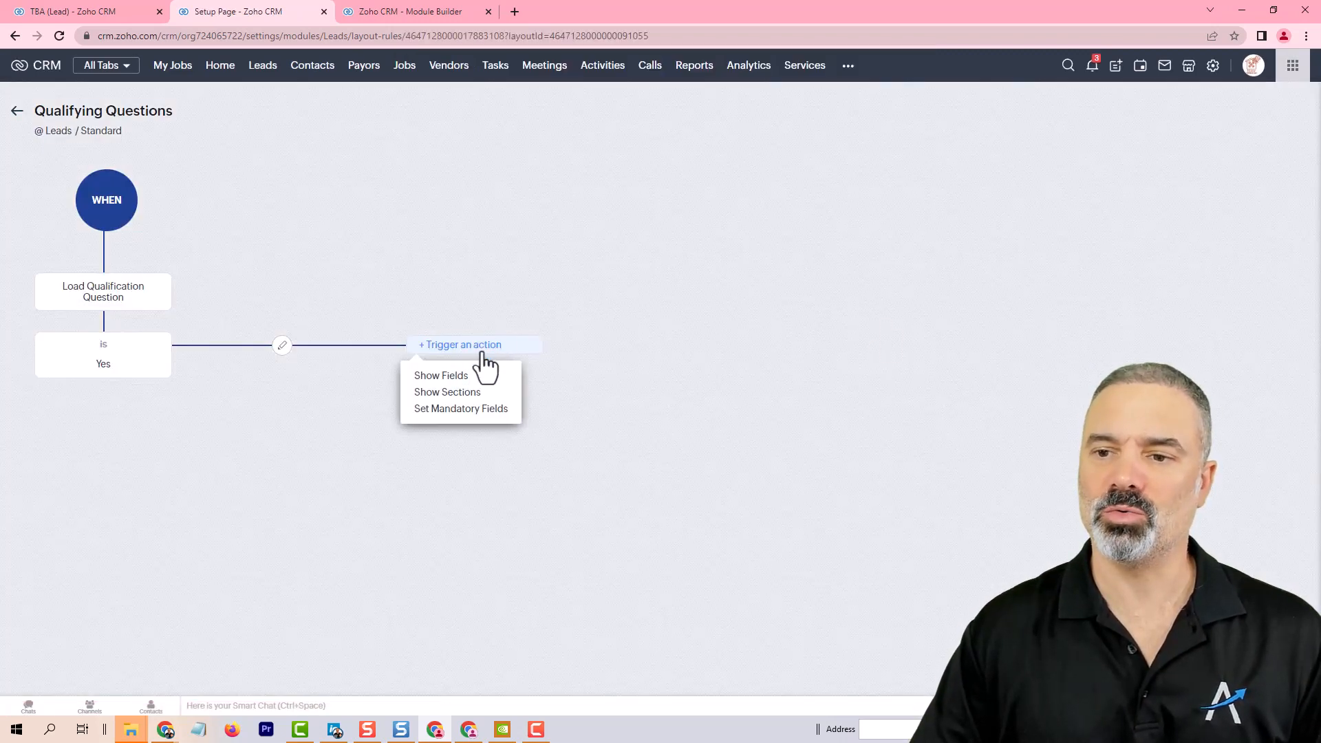
left_click(477, 410)
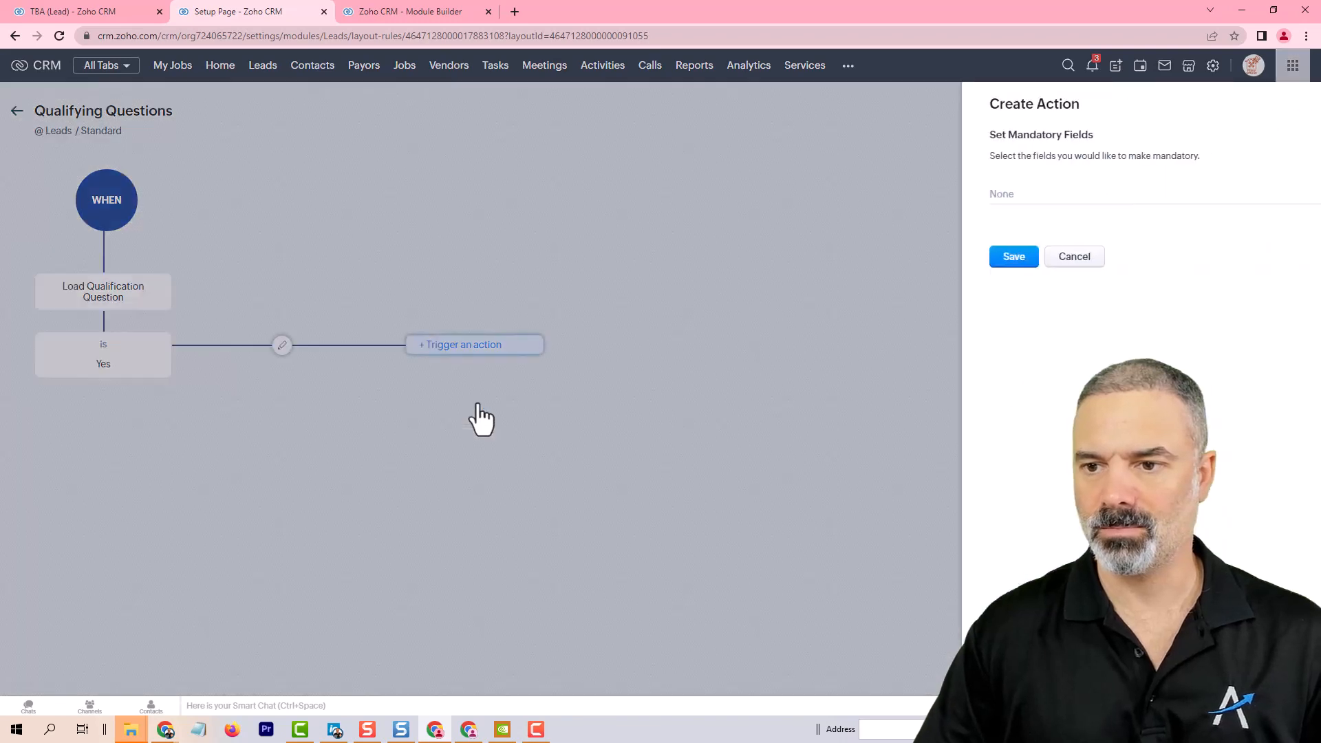
left_click(978, 195)
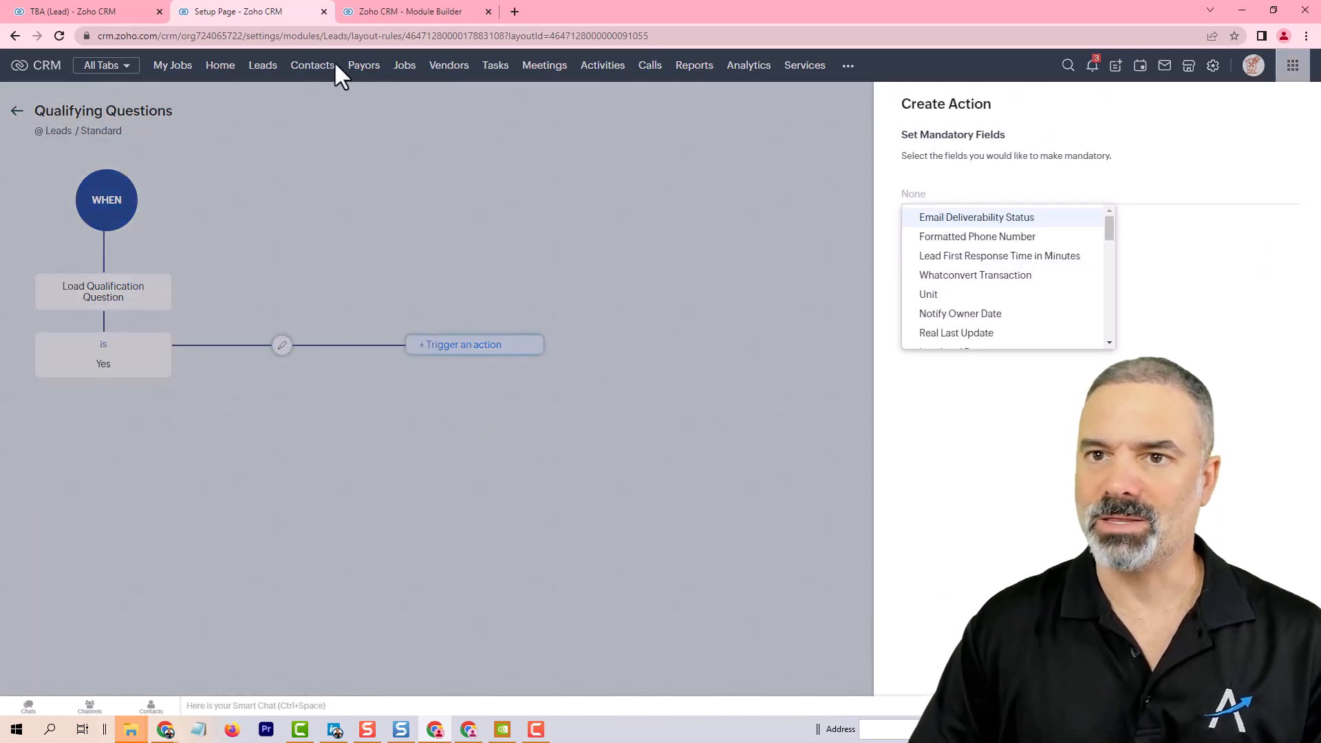
left_click(402, 12)
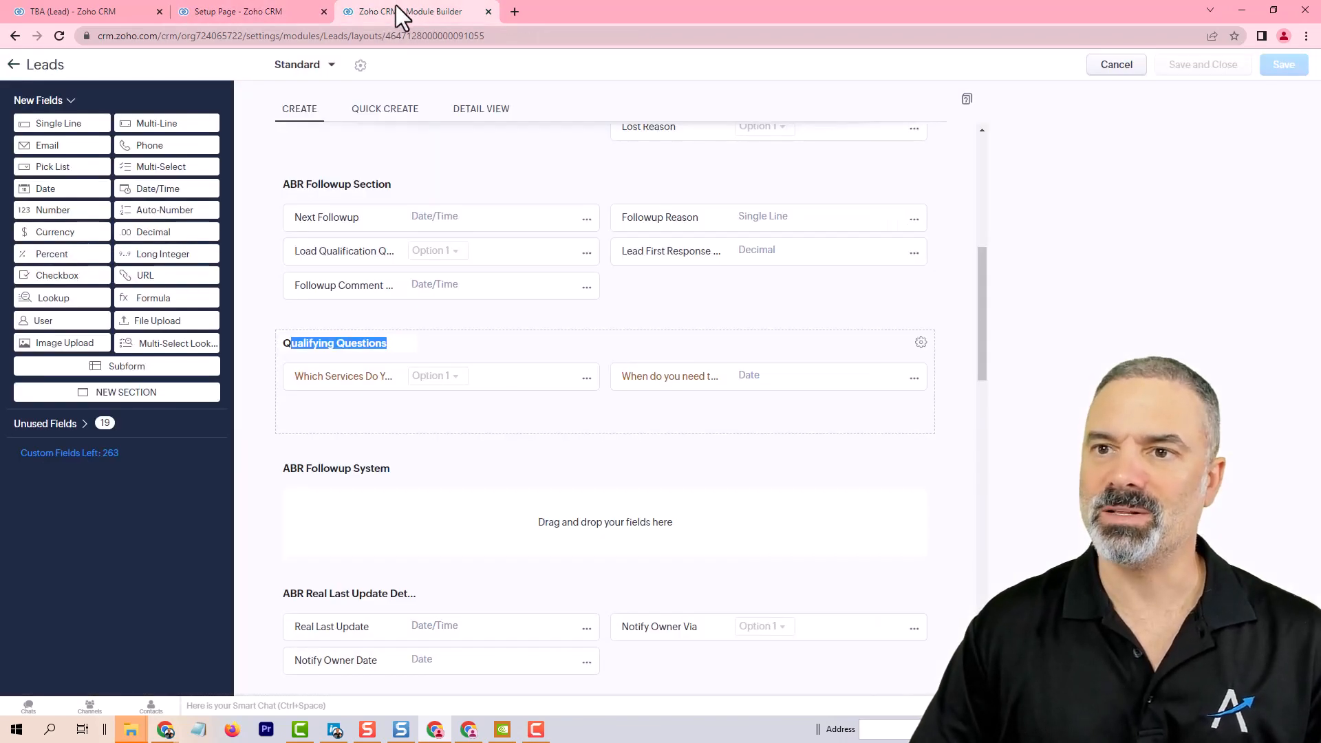
left_click(325, 376)
left_click(273, 19)
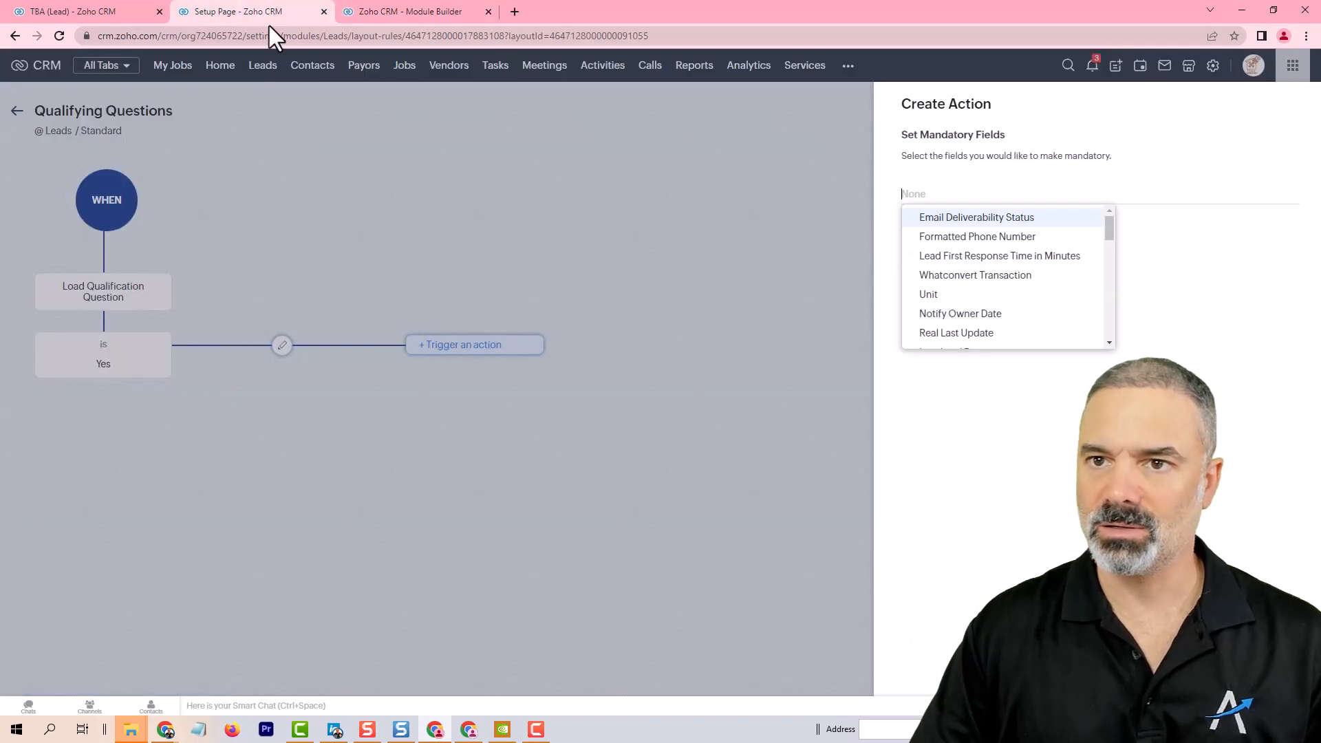
type("Which Services Do You need")
left_click(998, 217)
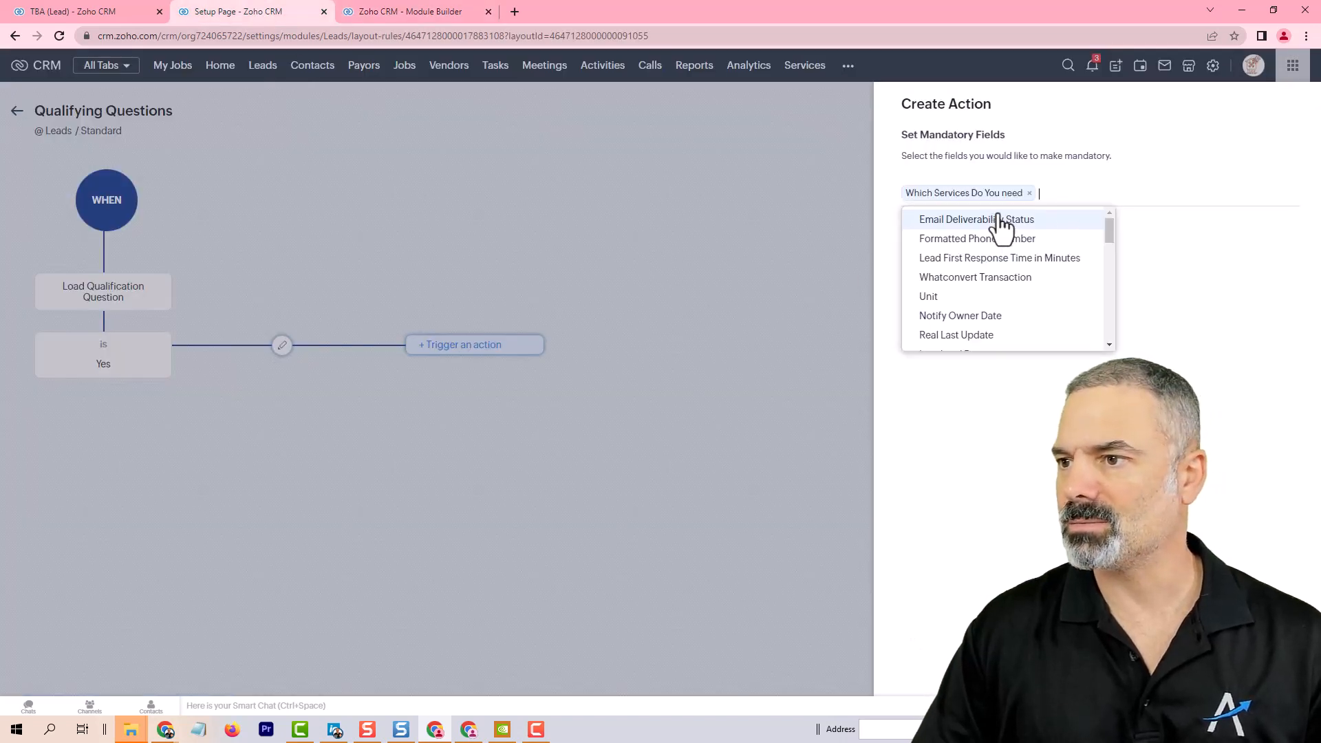
Step: Also make When do you need the service to start and City mandatory, then save the action
left_click(414, 20)
left_click(647, 373)
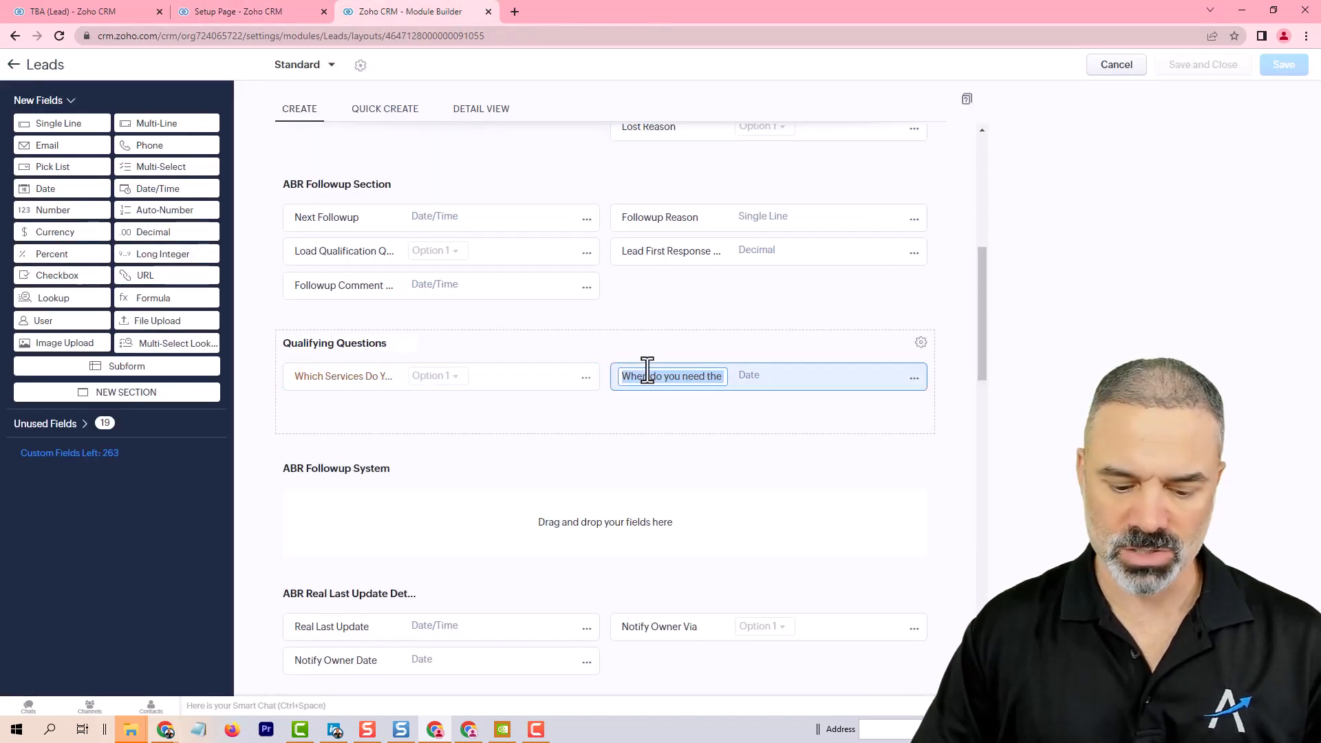
left_click(281, 16)
type("When do you need the service to start")
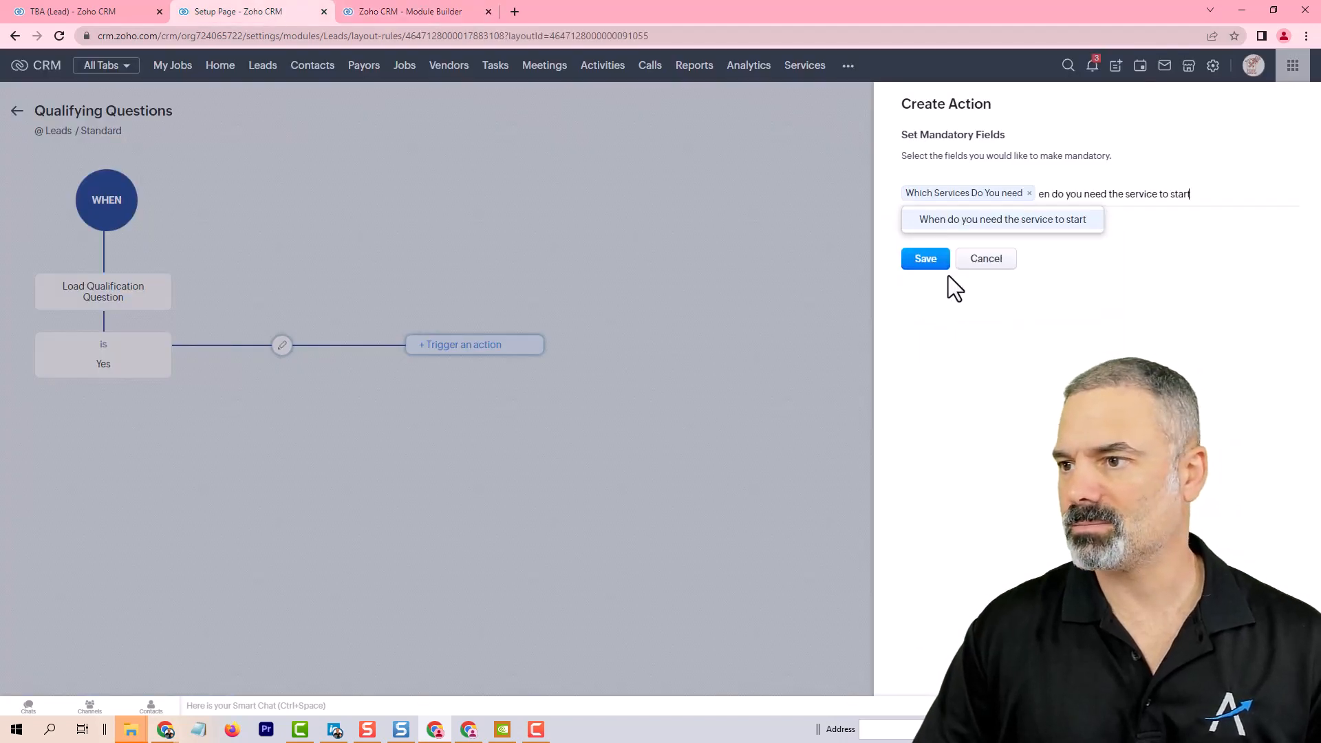
left_click(993, 220)
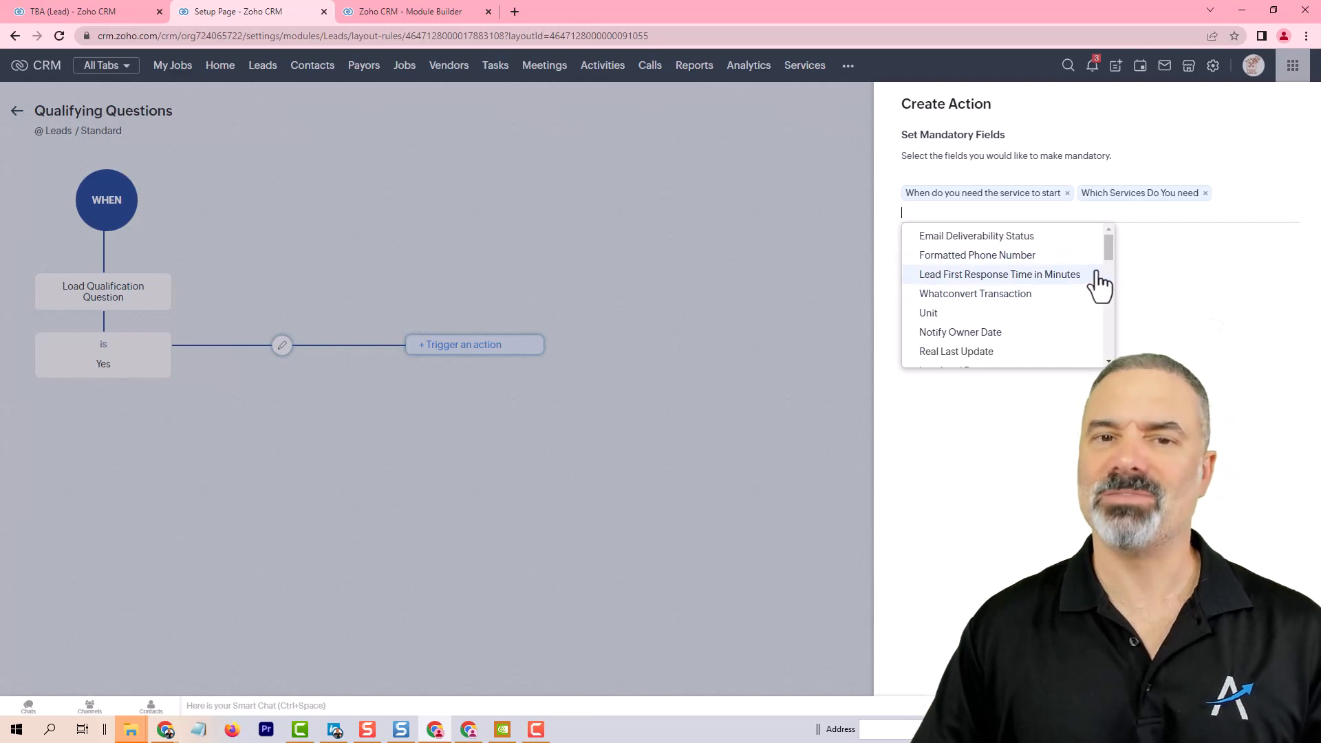
type("city")
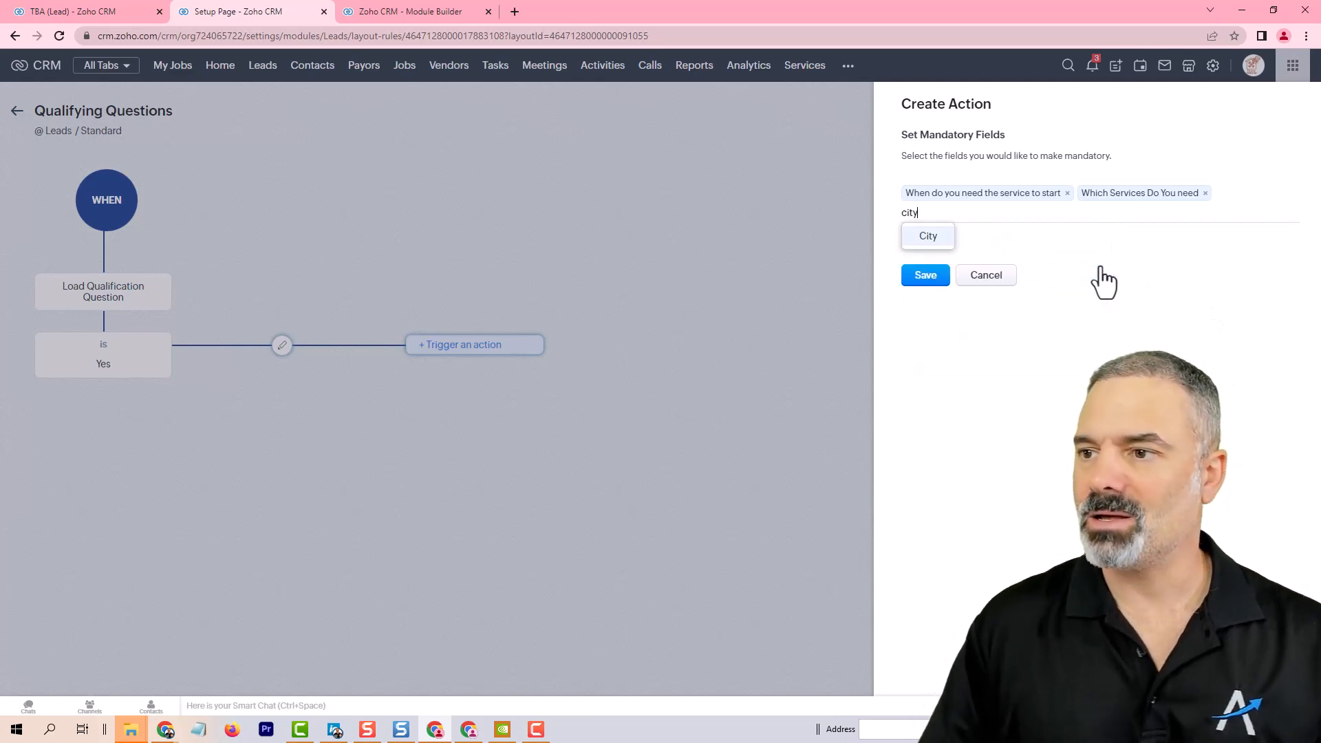
left_click(929, 237)
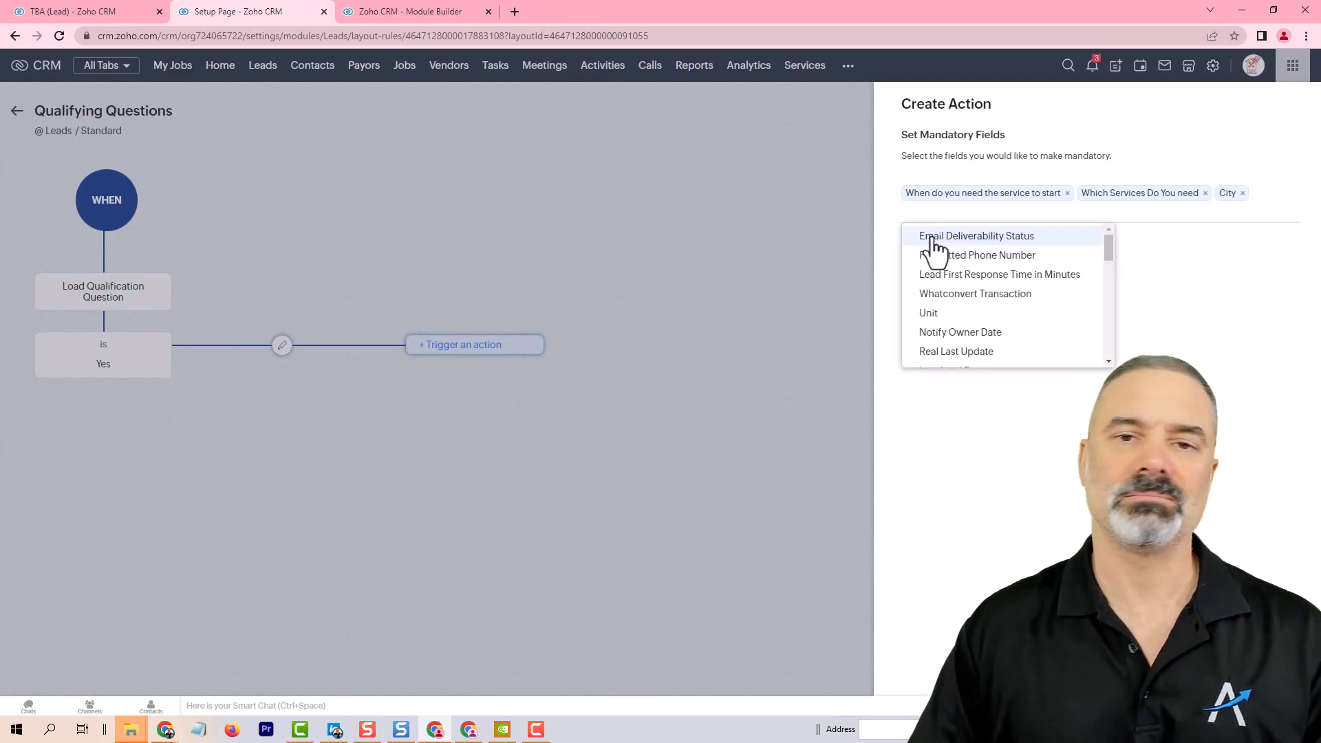
left_click(1182, 307)
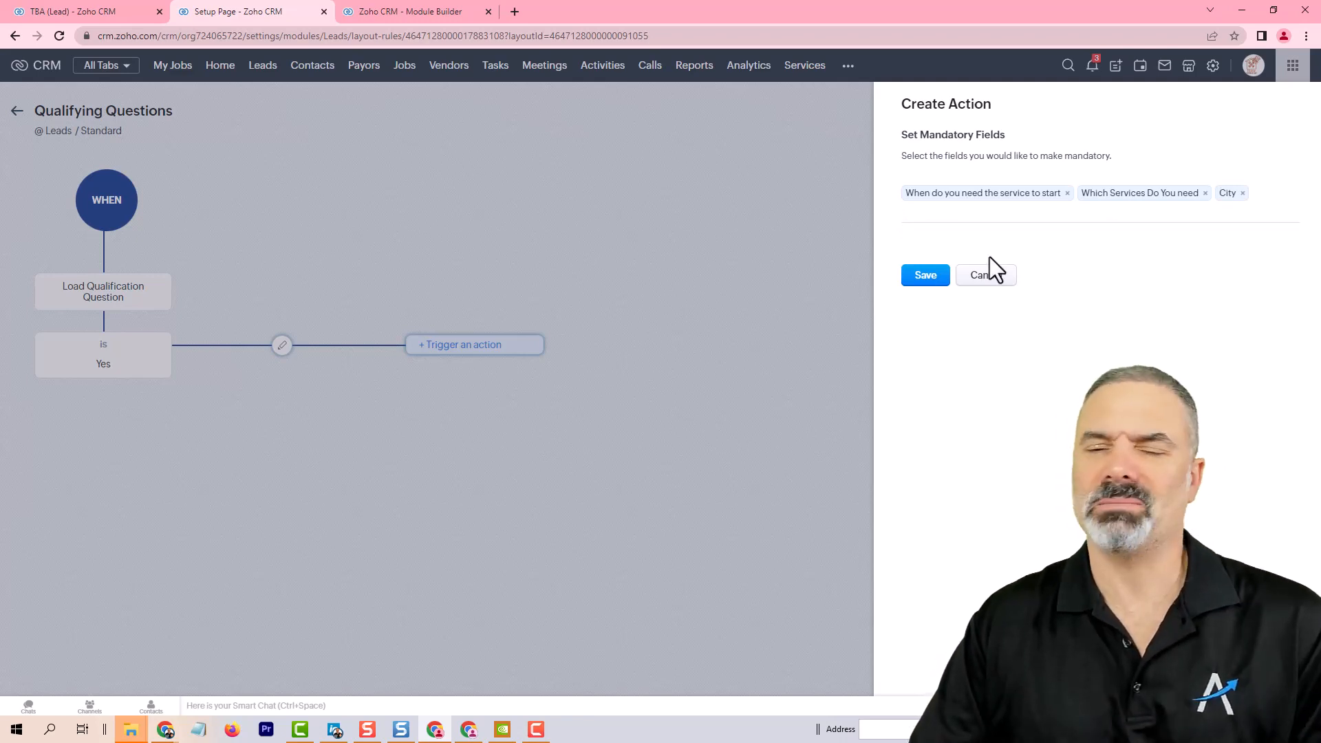
left_click(930, 278)
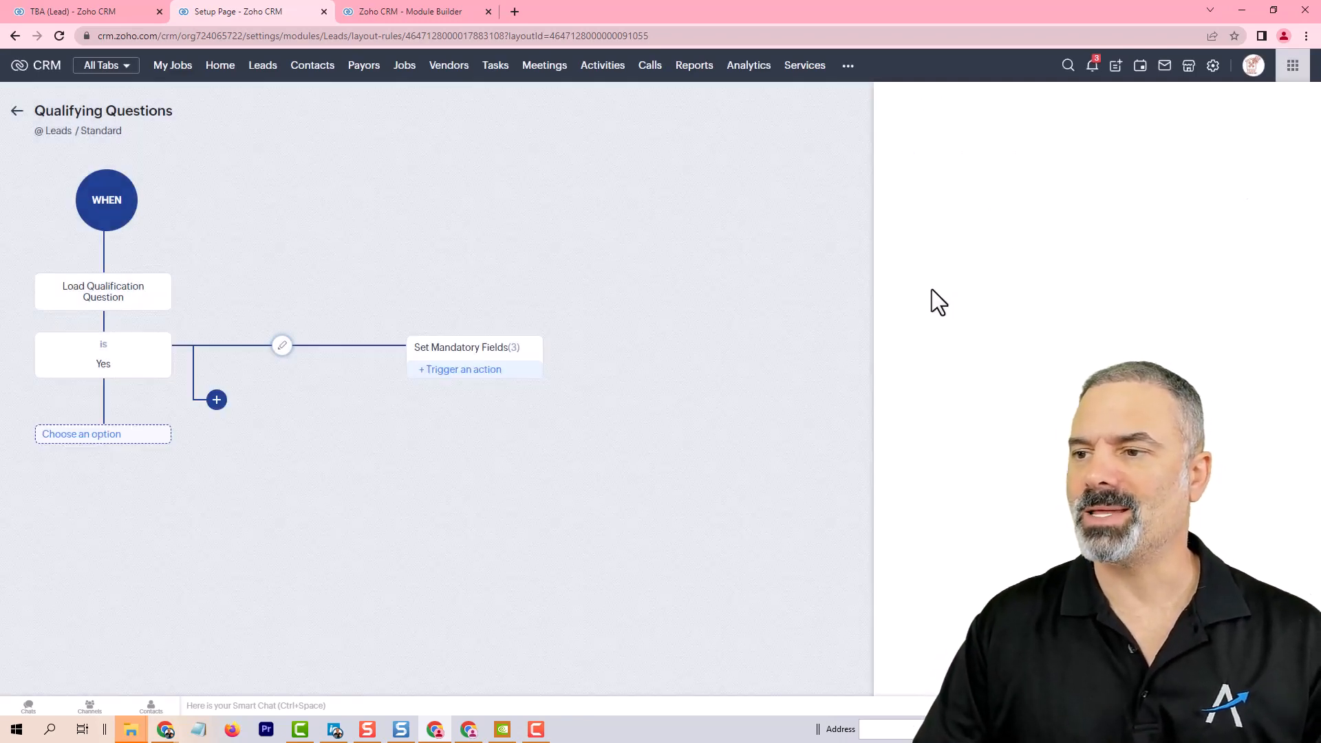
Step: Back on the lead record, reopen the Call Answered transition and choose Yes for Load Qualification Question to test the rule
left_click(75, 5)
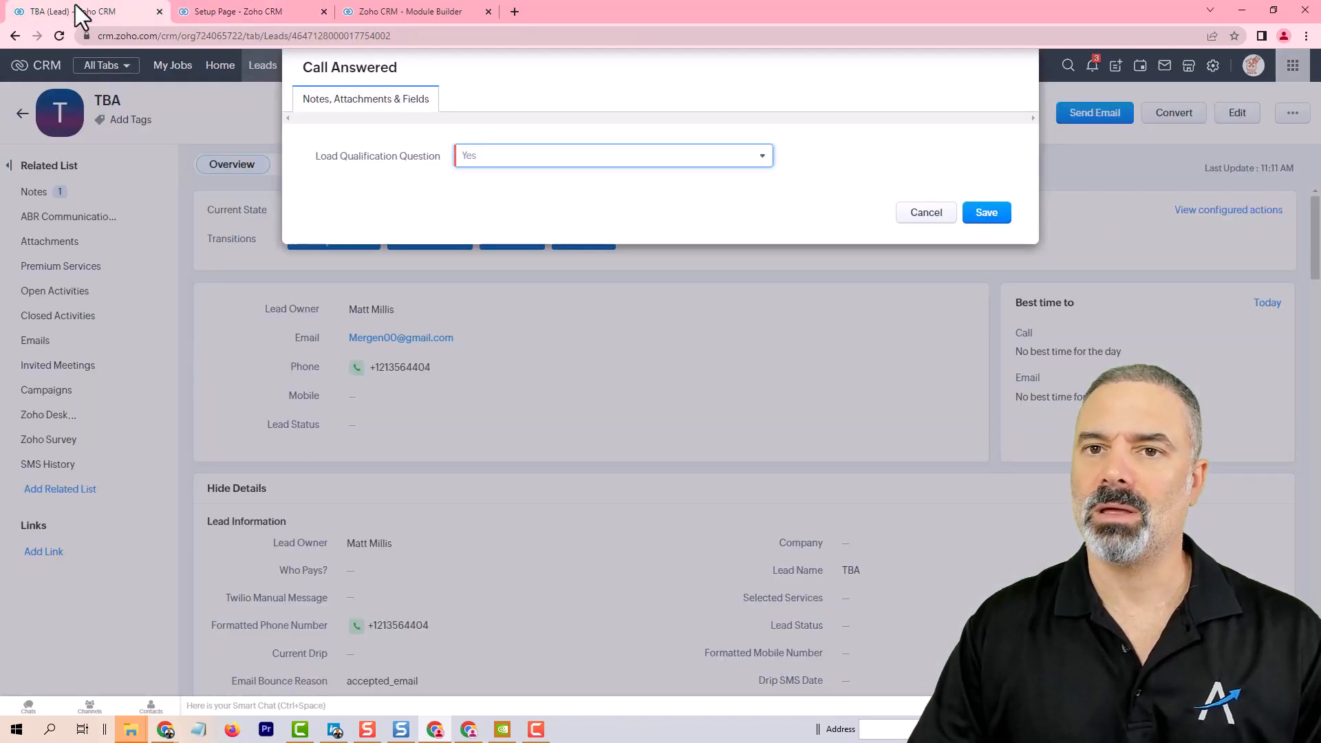
left_click(59, 35)
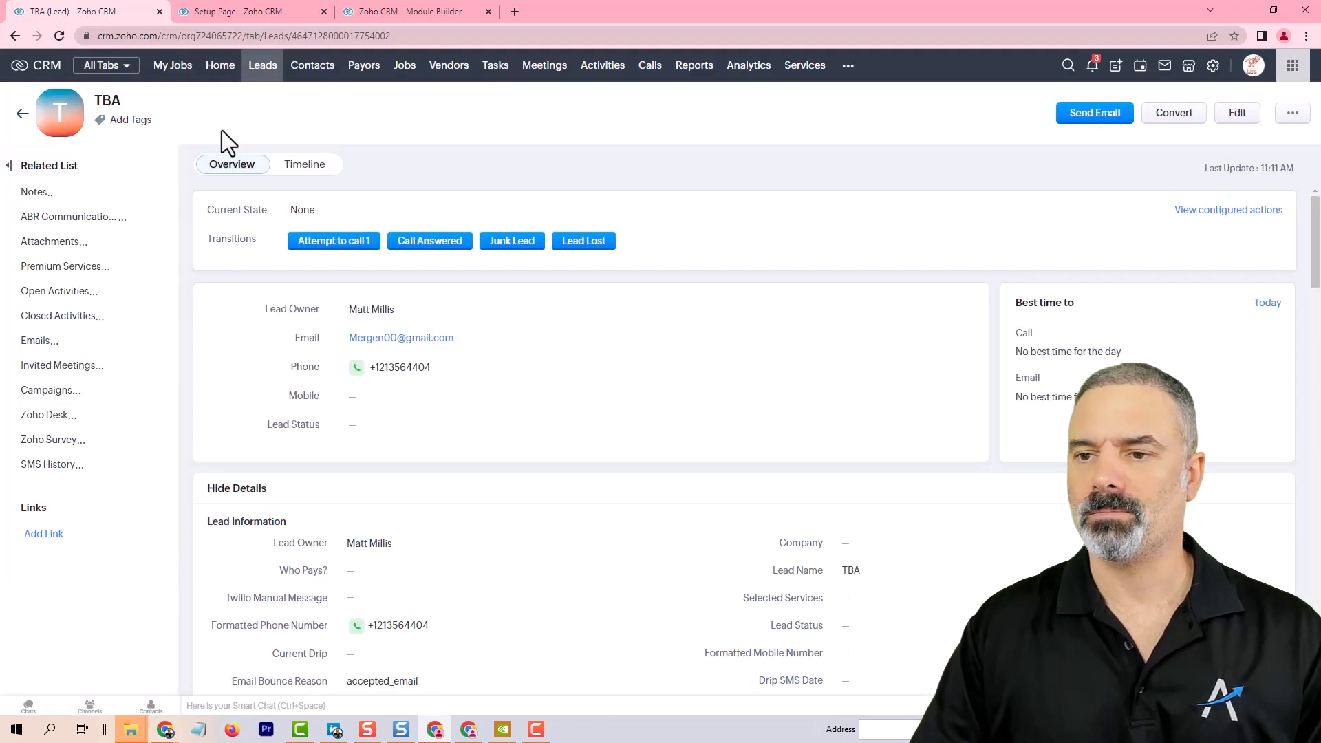
left_click(417, 241)
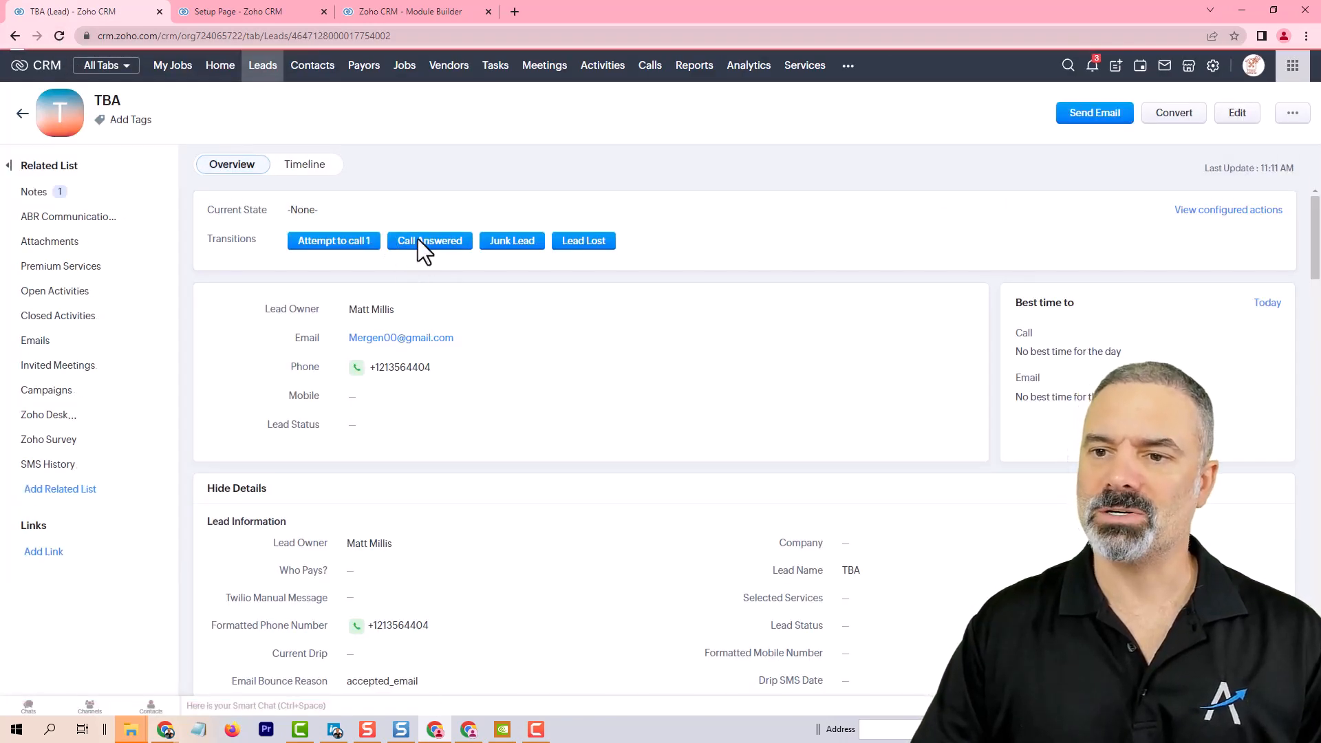
left_click(667, 157)
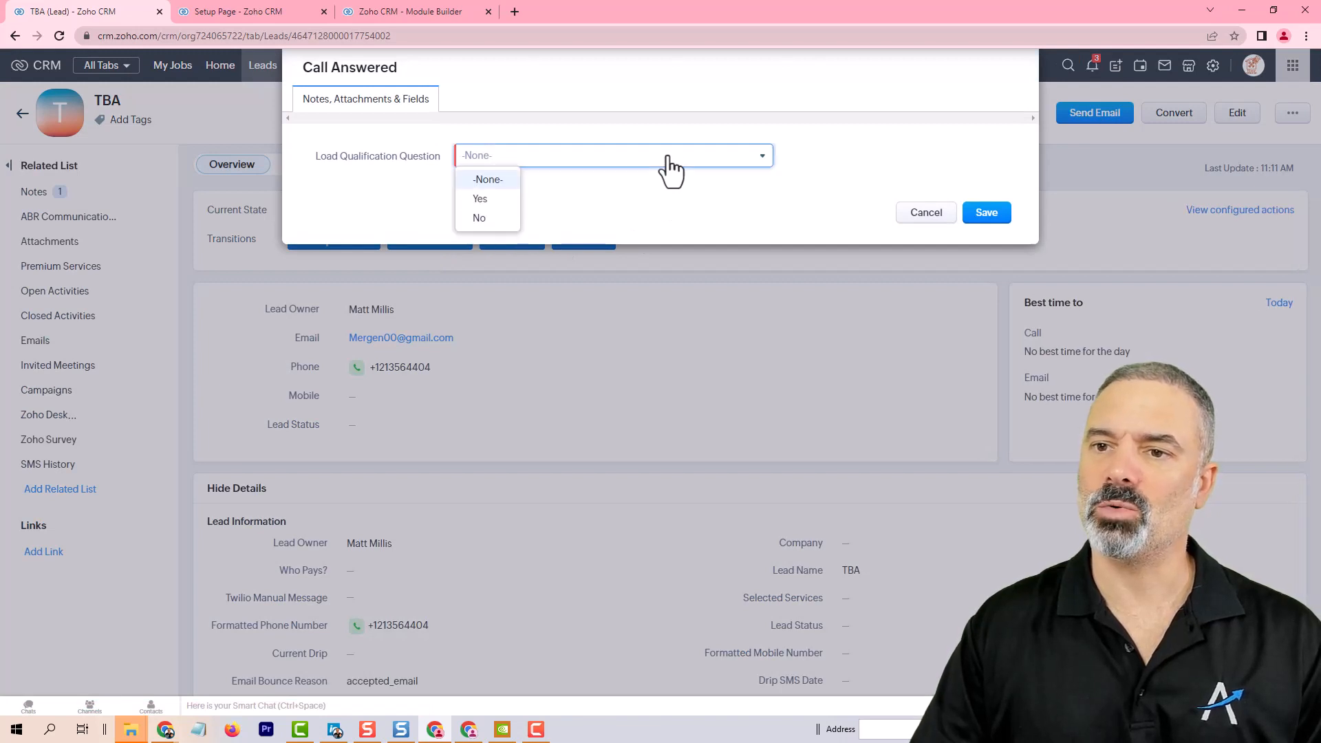
left_click(507, 199)
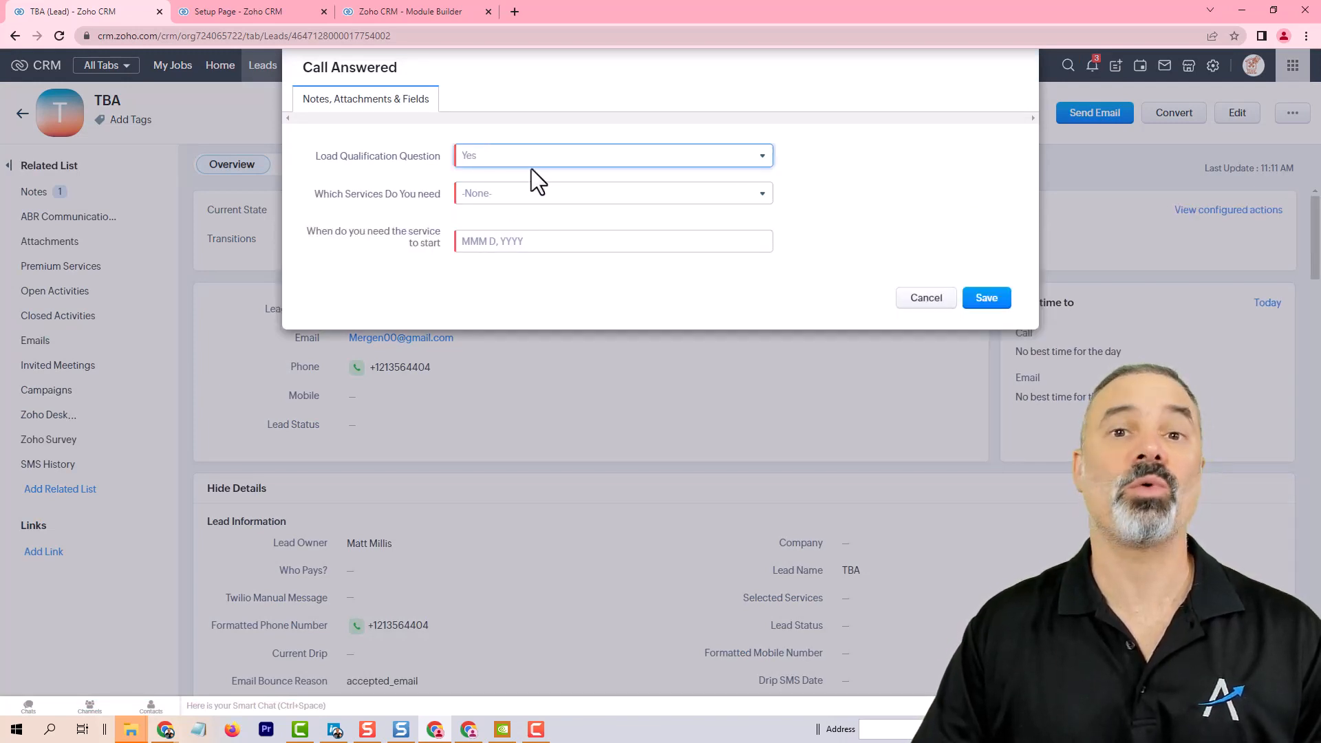
left_click(494, 165)
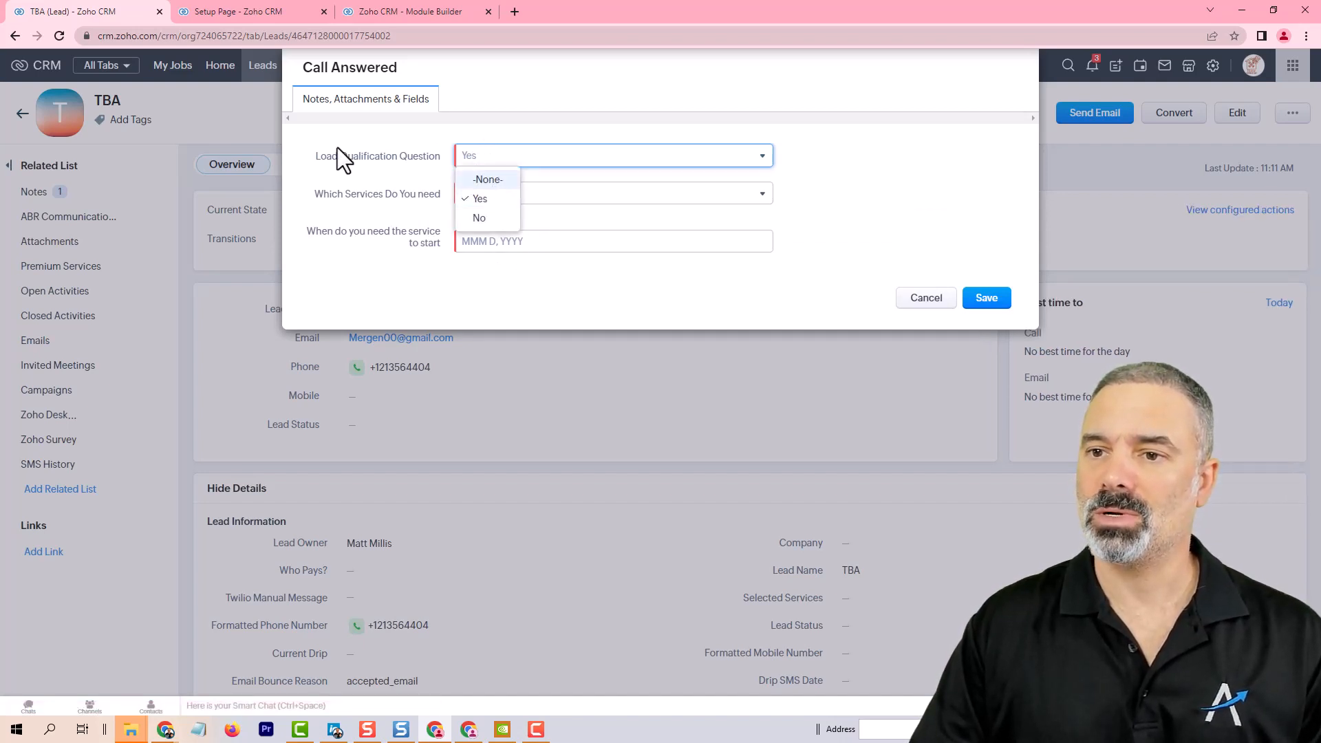
left_click(337, 148)
Step: Choose Service A, set the service start date to Mar 11, 2023, and save the transition
left_click(476, 194)
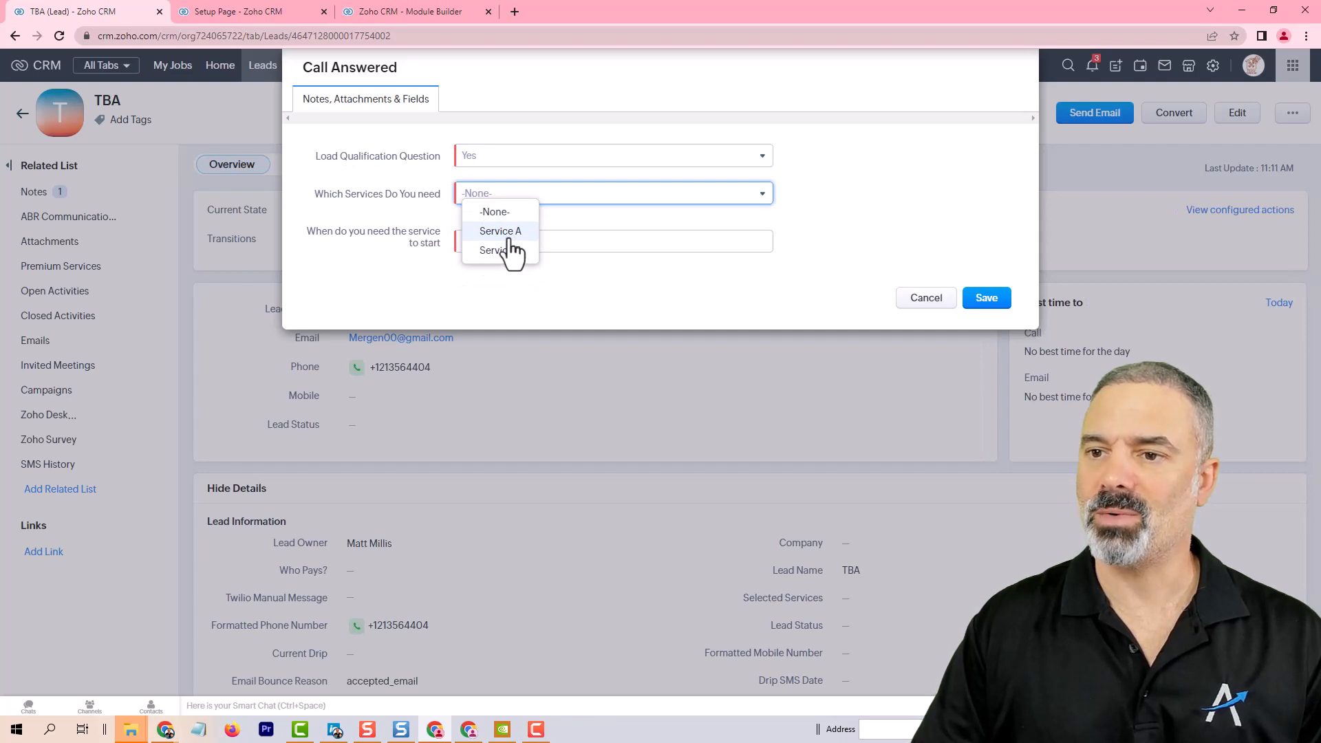
left_click(515, 232)
left_click(509, 242)
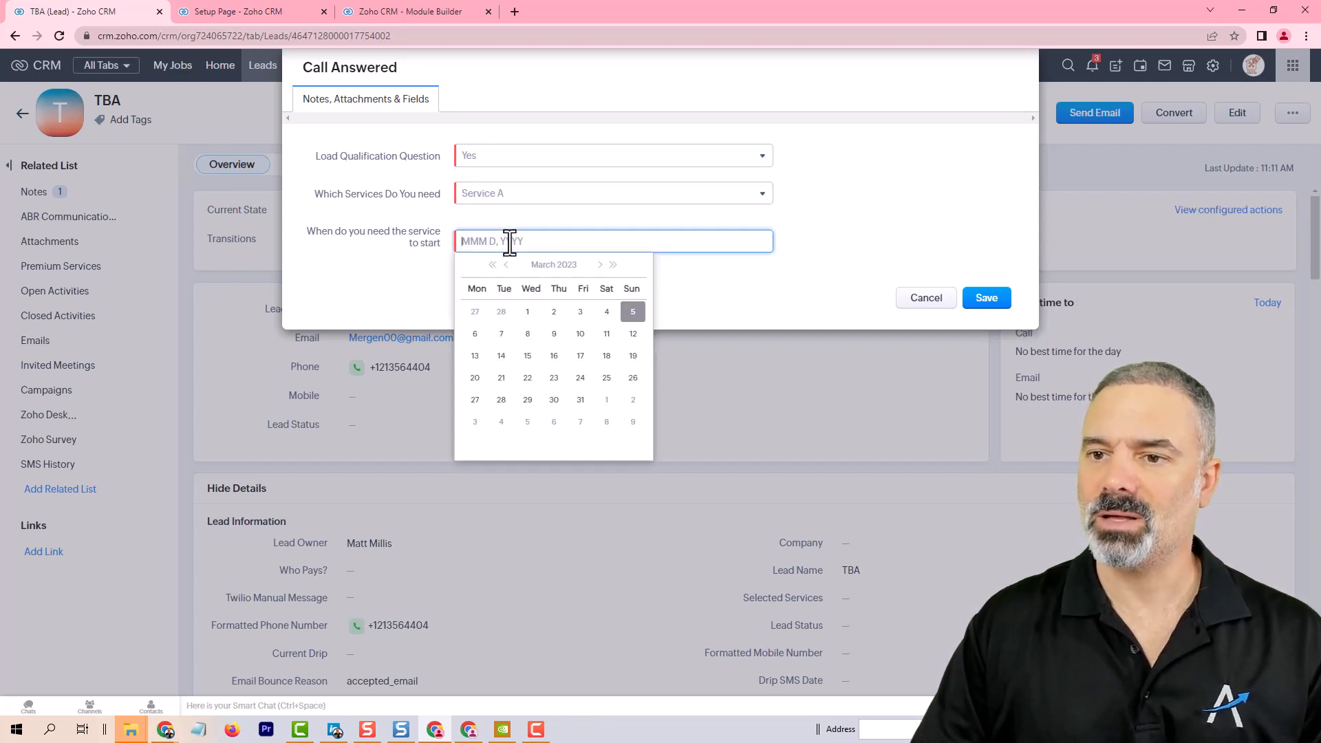
left_click(607, 335)
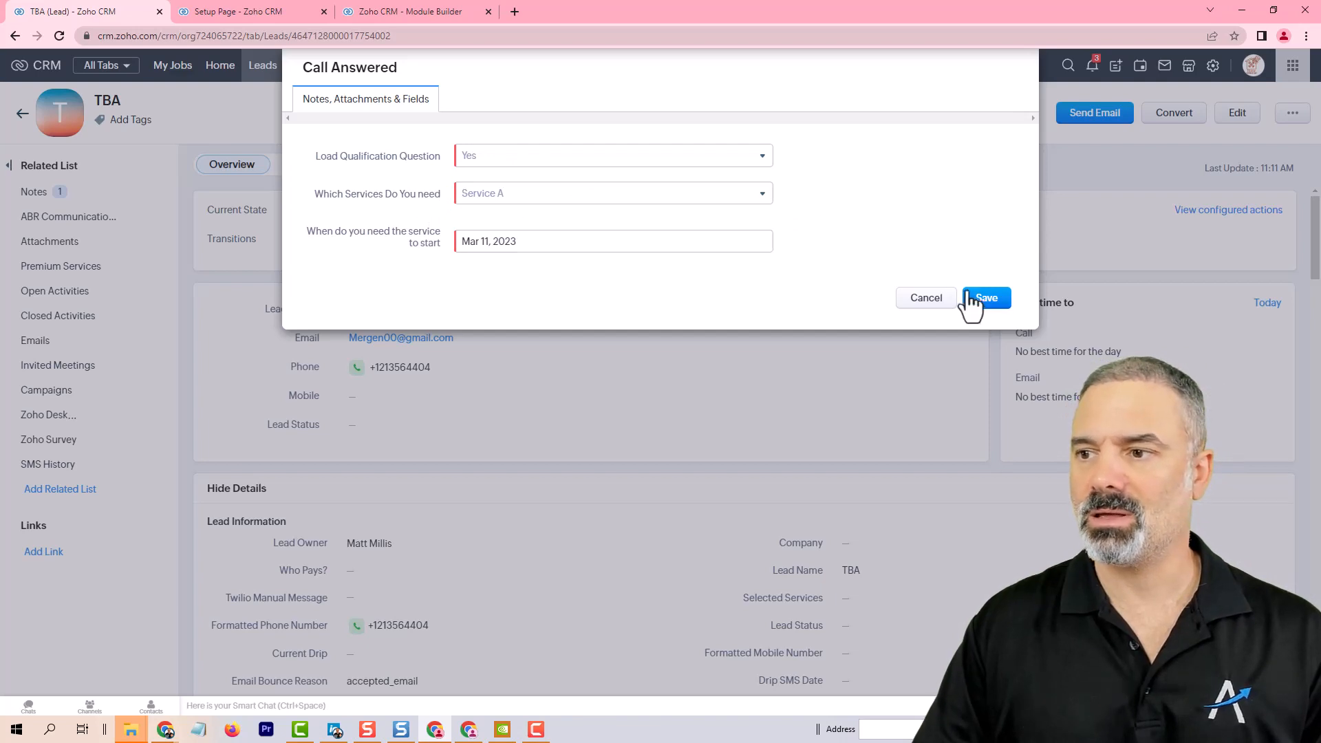
left_click(992, 297)
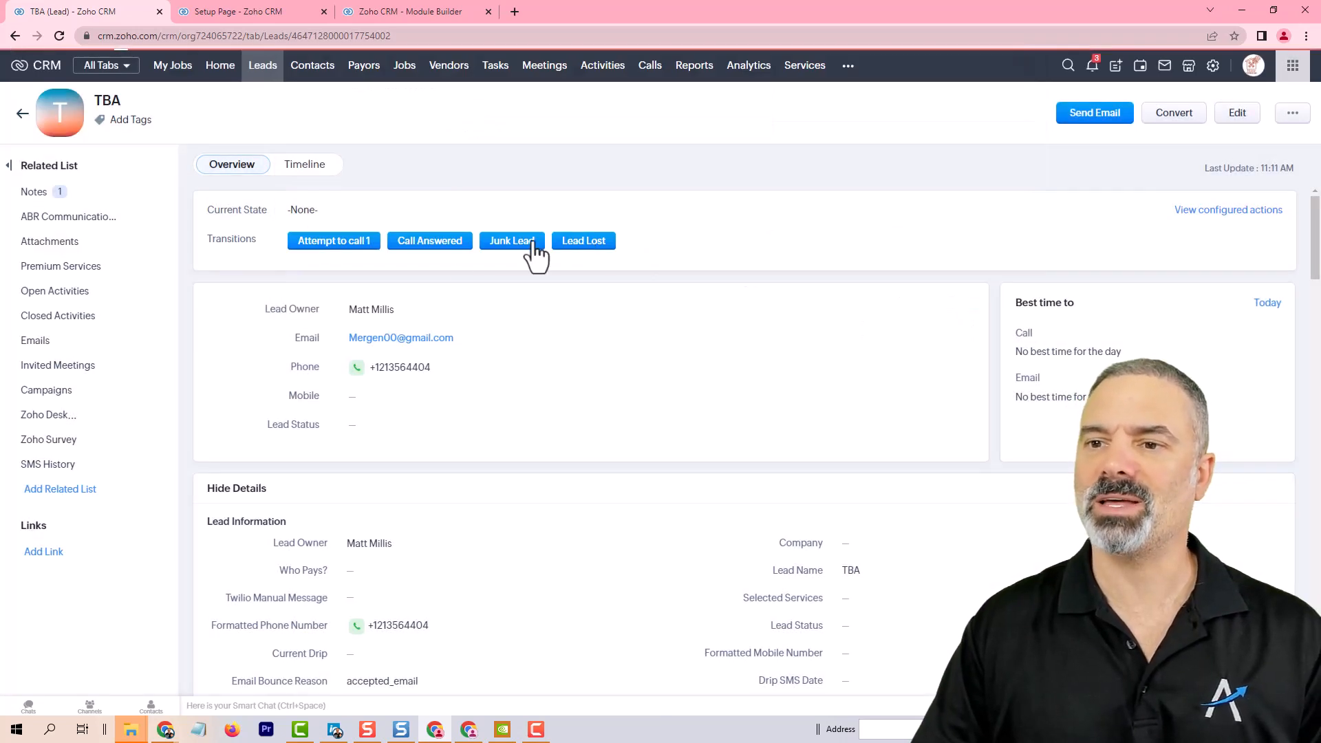
scroll(630, 315, "down", 15)
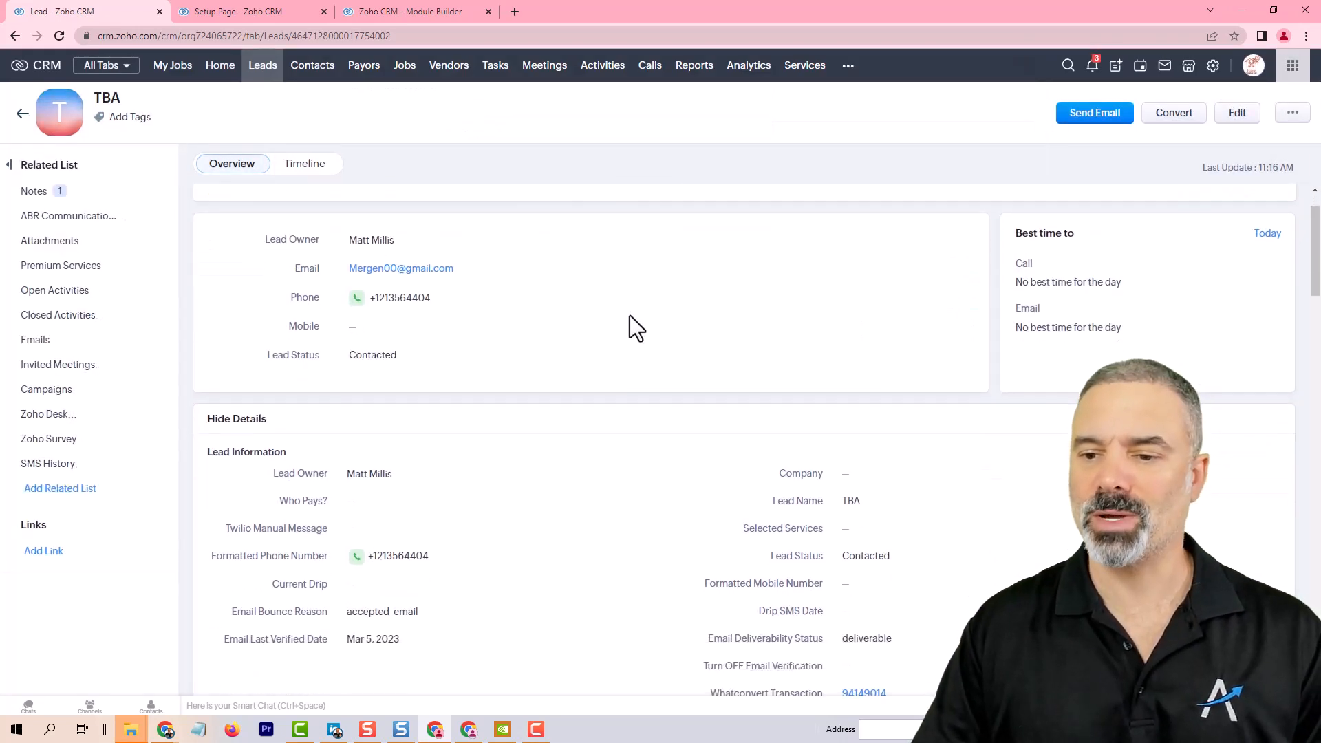
Step: Open the Call Attempt 1 email template from the Templates settings for editing
scroll(644, 287, "down", 1)
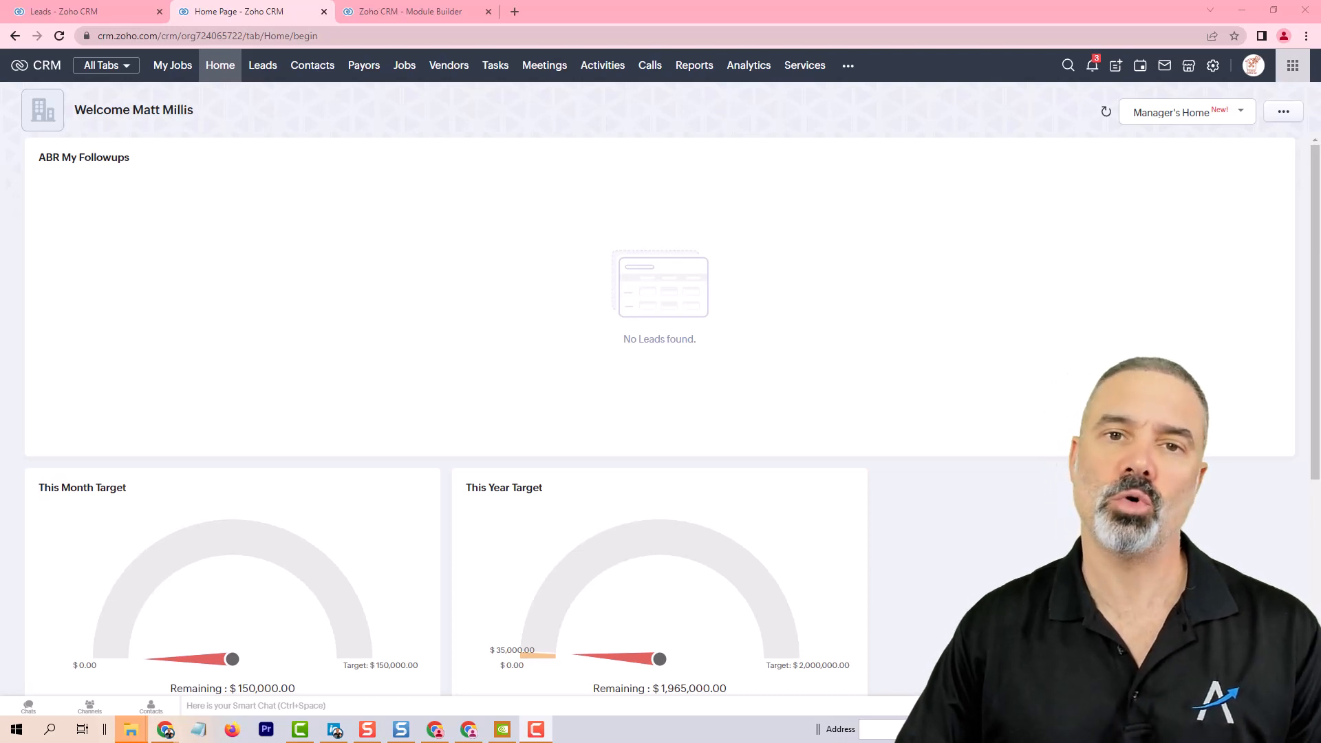
left_click(1214, 67)
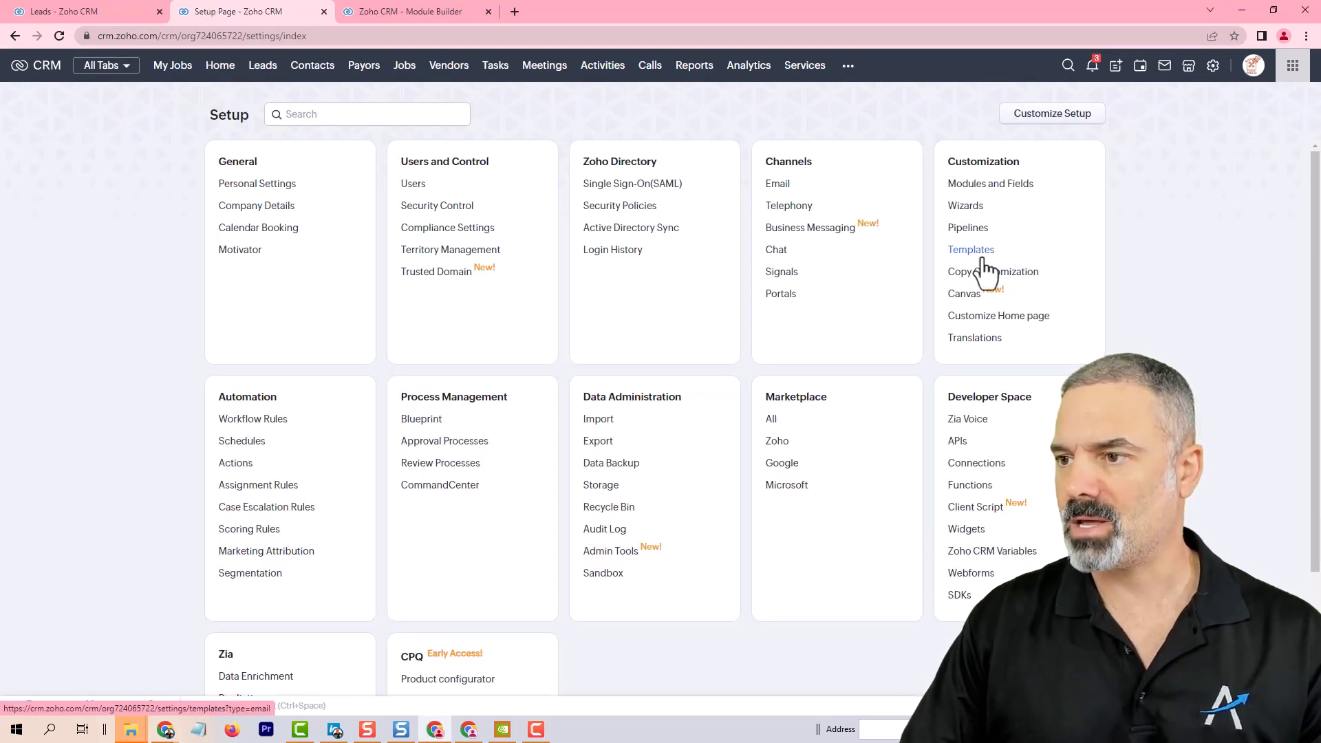
left_click(963, 250)
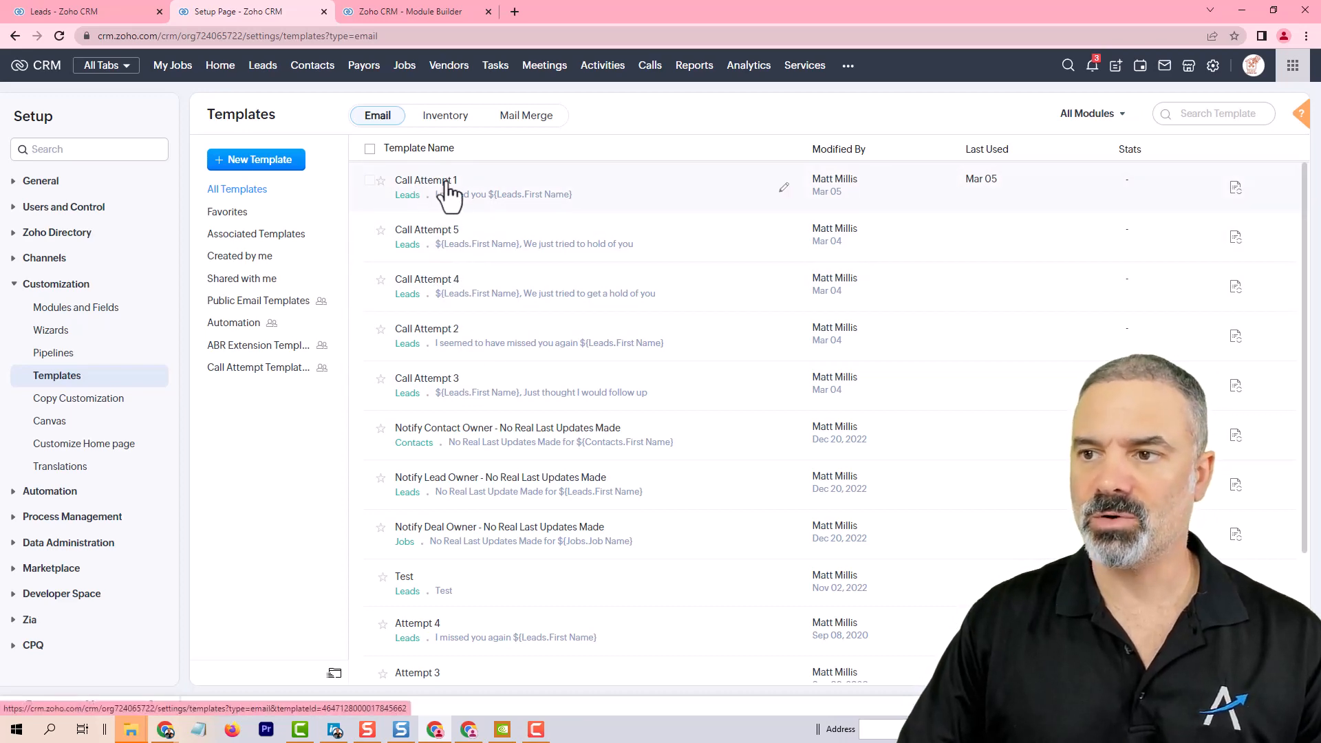
left_click(452, 186)
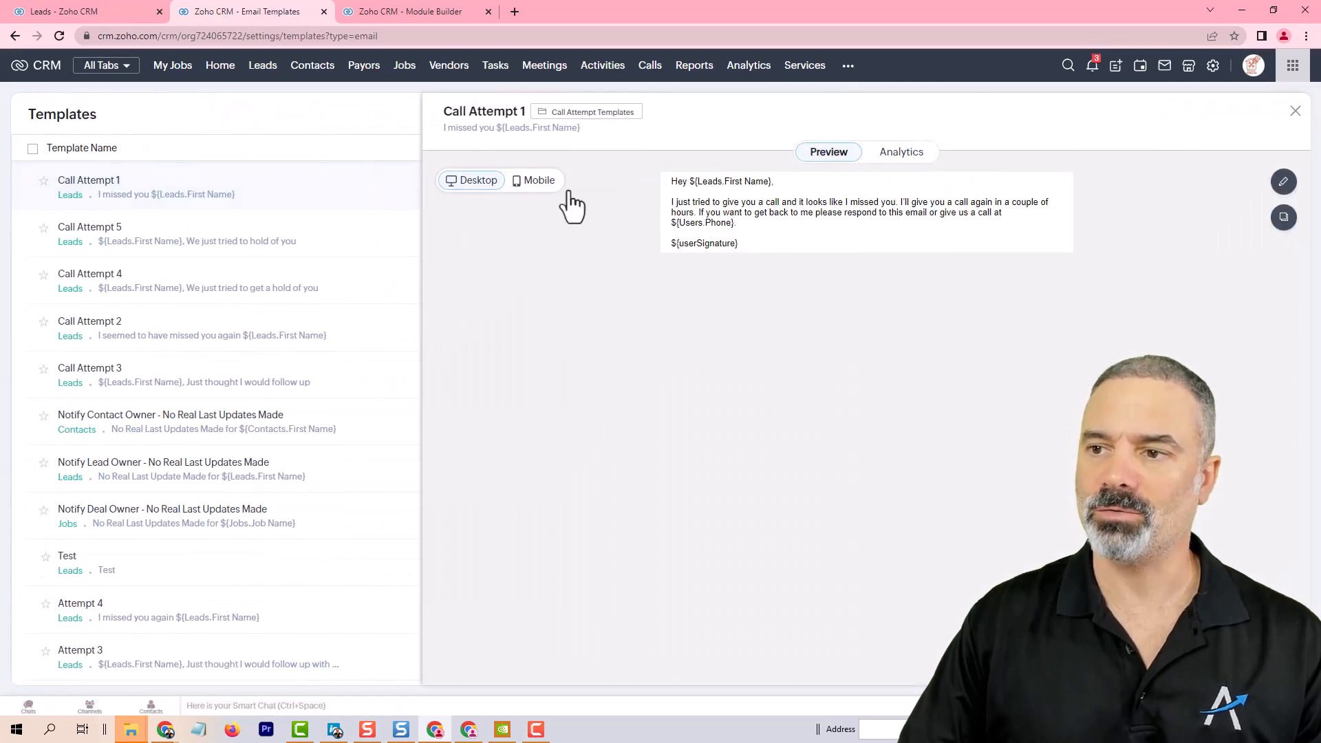
left_click(1284, 183)
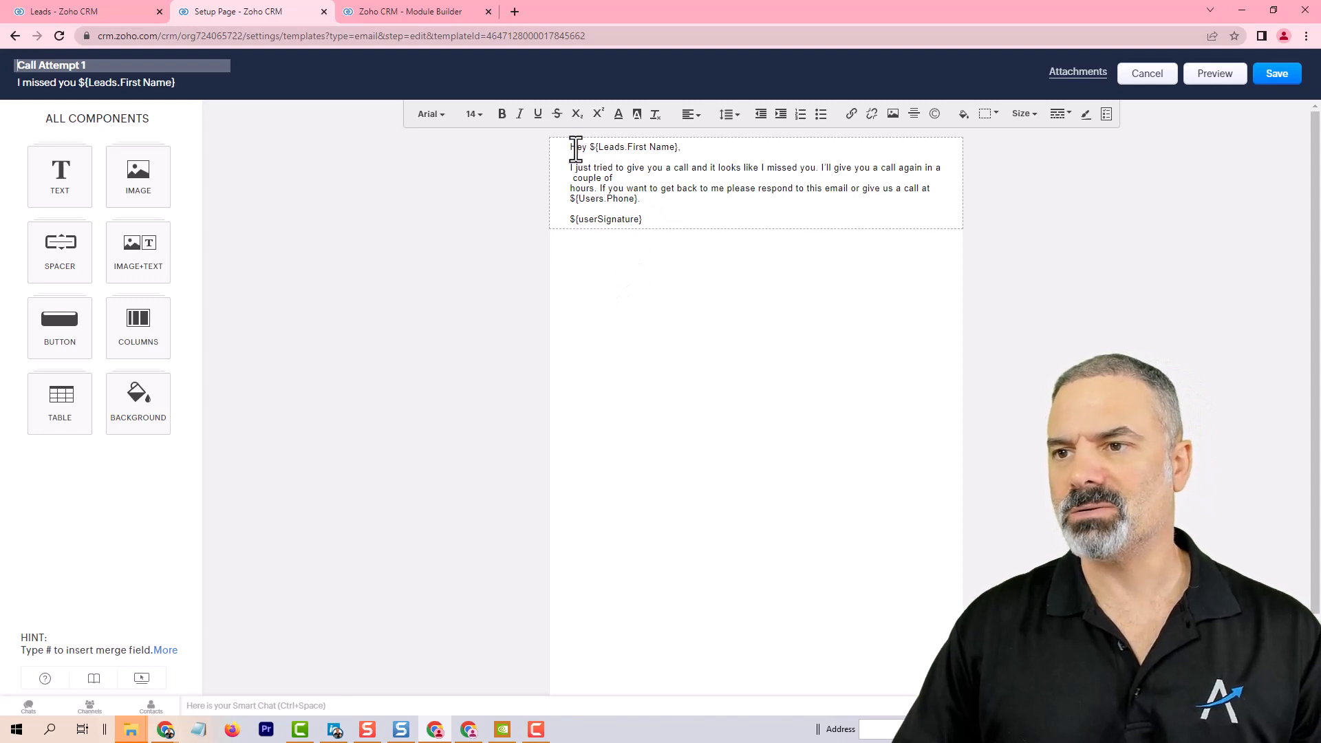
Step: Remove the stray line breaks in the Call Attempt 1 body so the sentences and the Users.Phone merge field flow together
left_click_drag(571, 145, 662, 143)
left_click(604, 138)
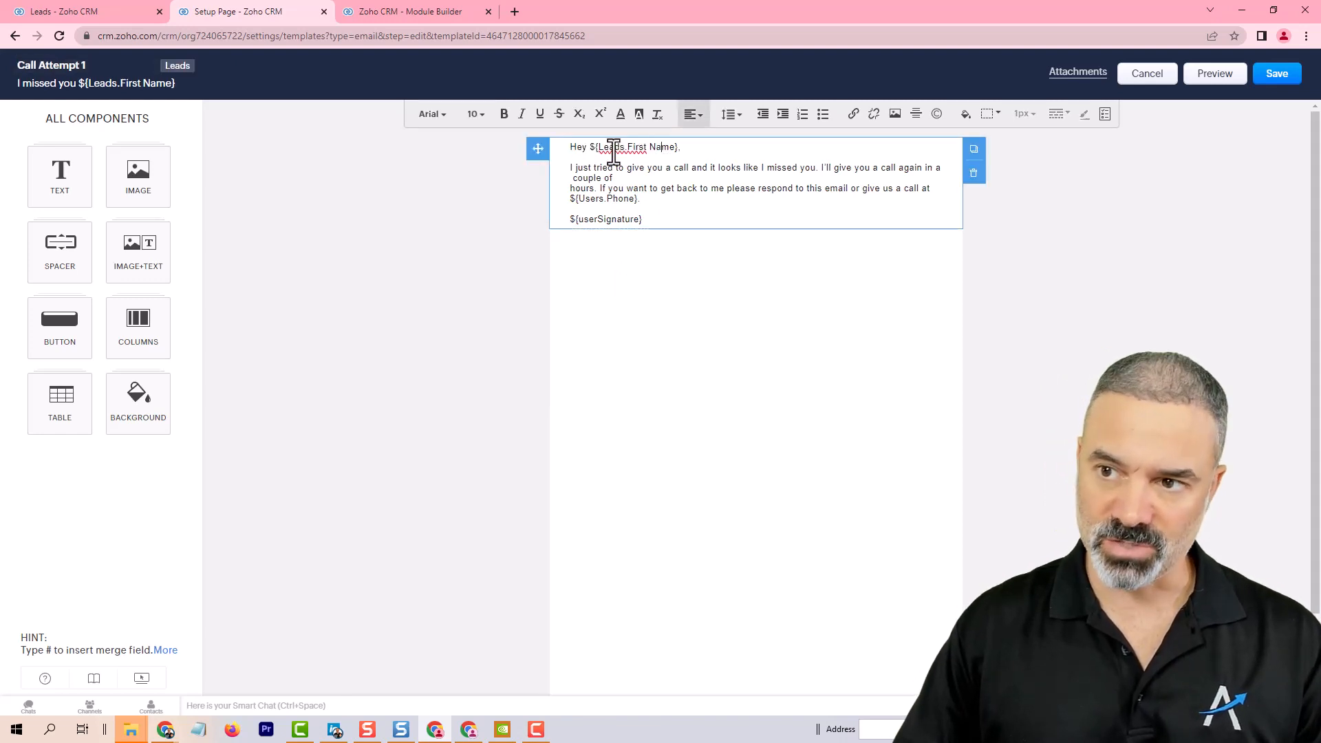
left_click_drag(575, 168, 621, 186)
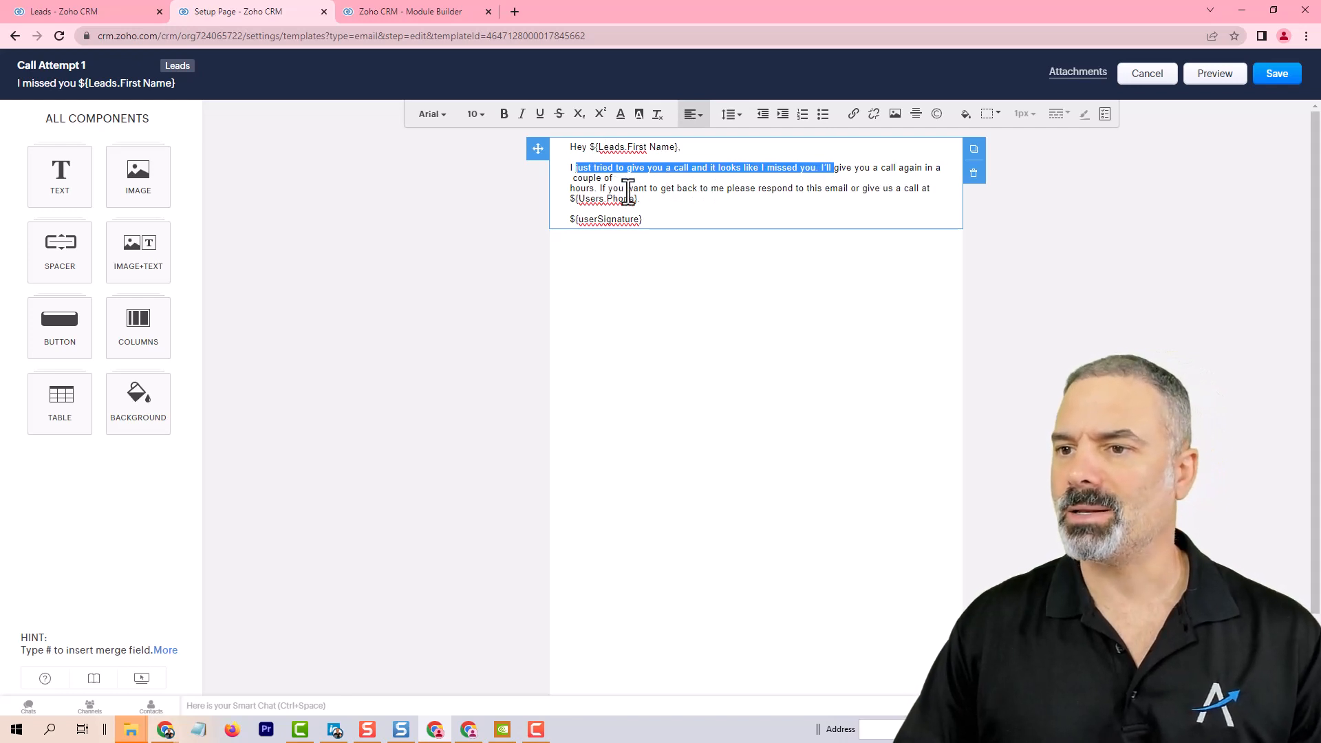
left_click(570, 186)
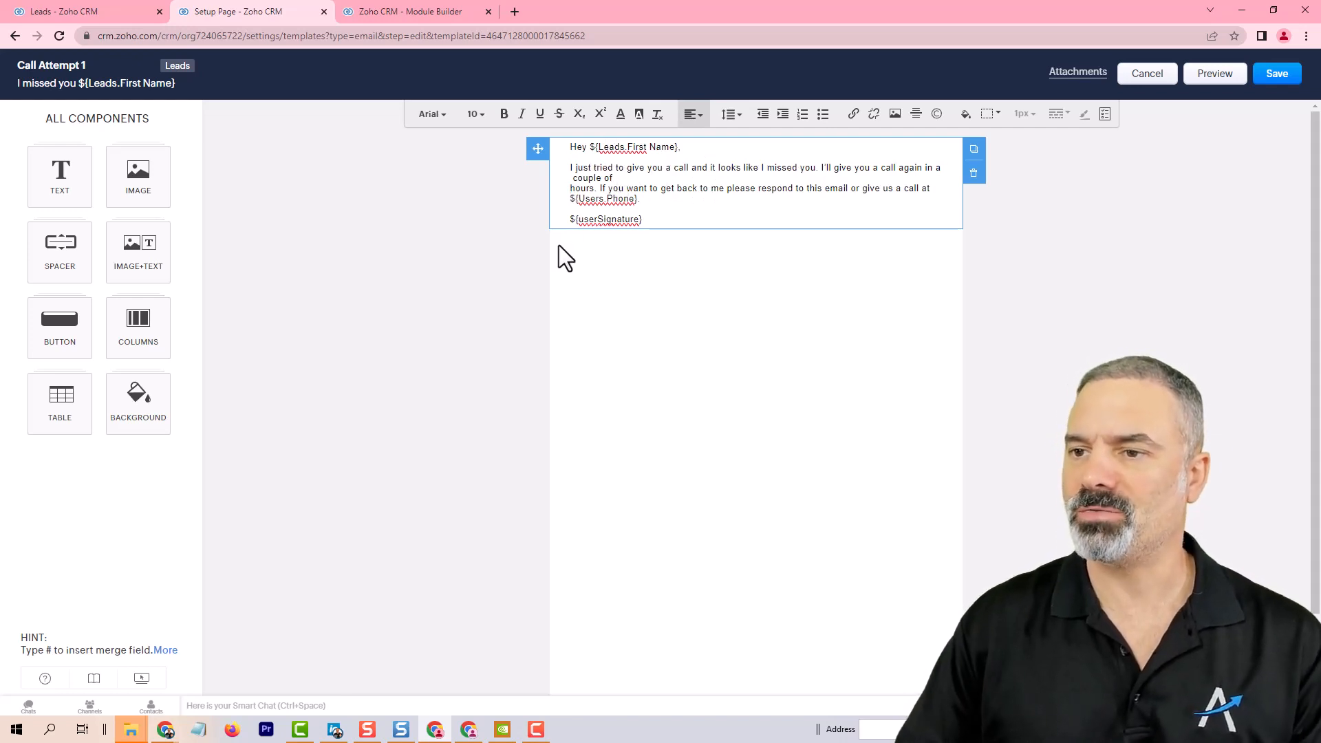
key("BackSpace")
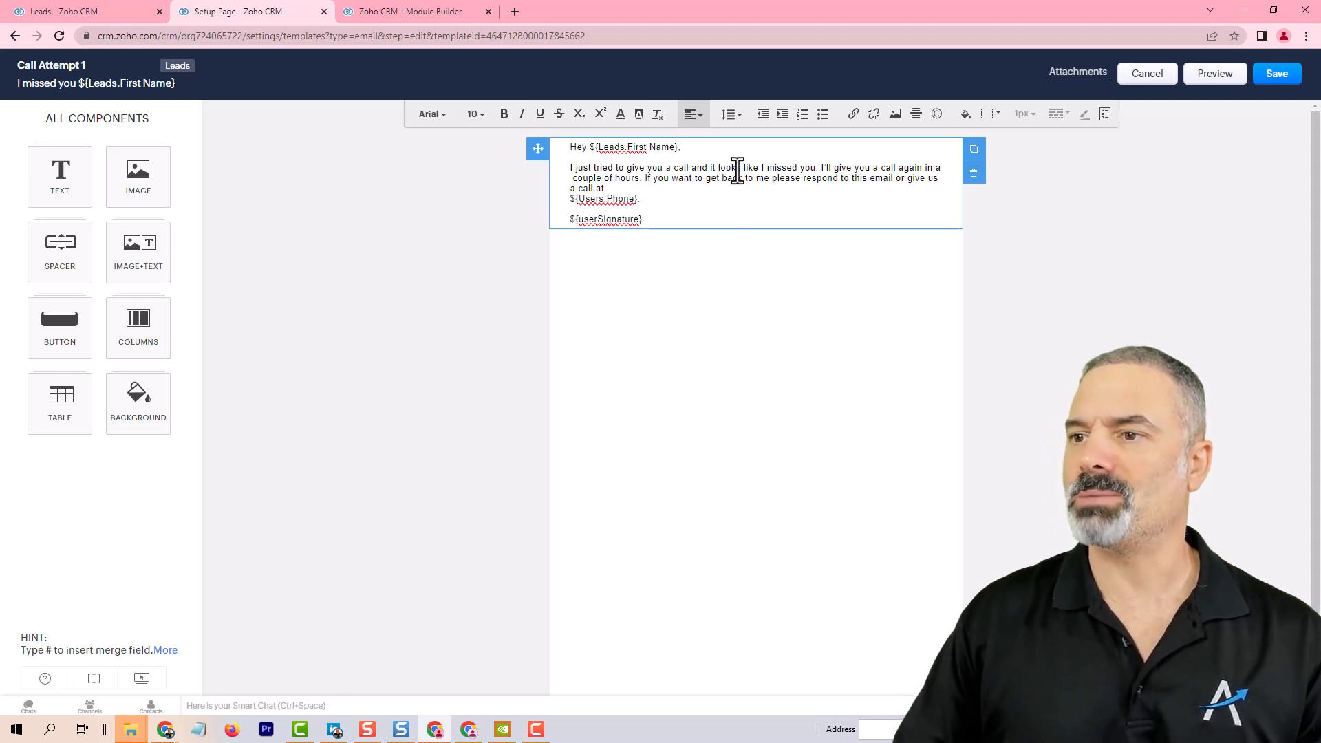
left_click(570, 199)
key("BackSpace")
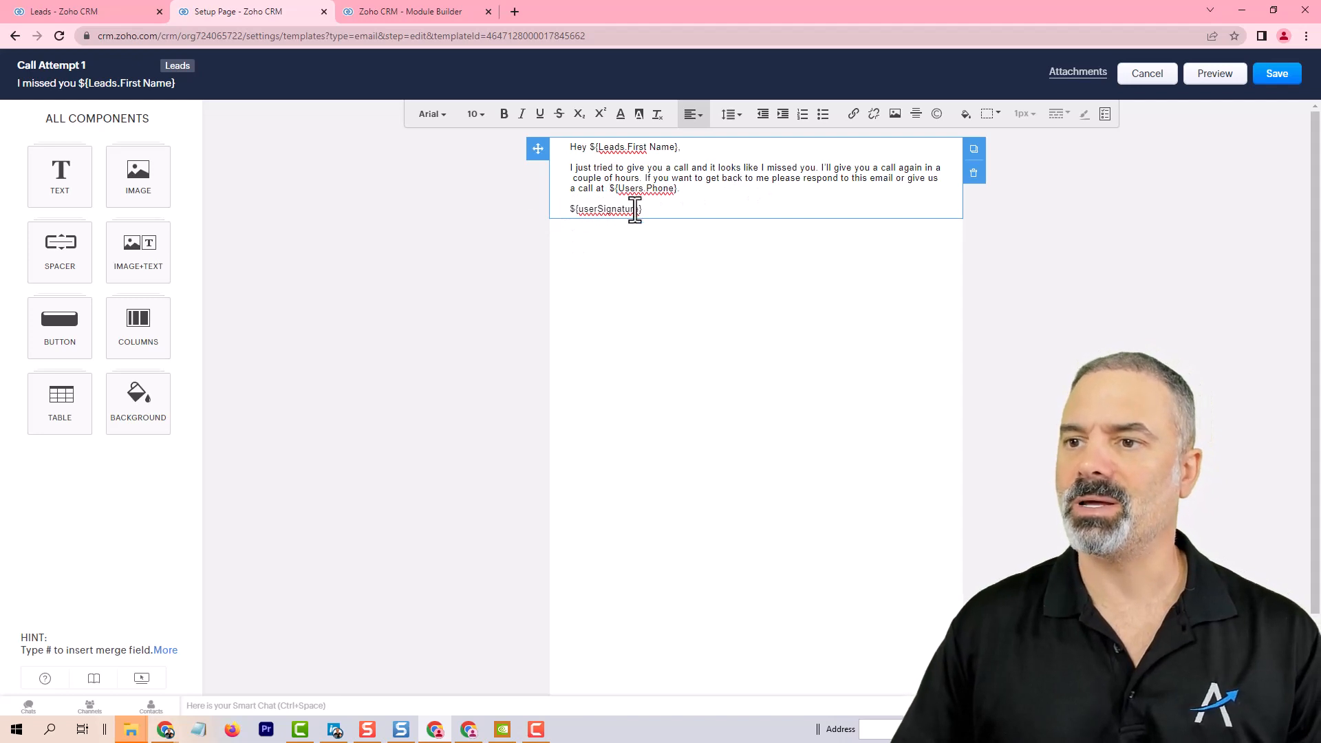
left_click_drag(683, 190, 607, 190)
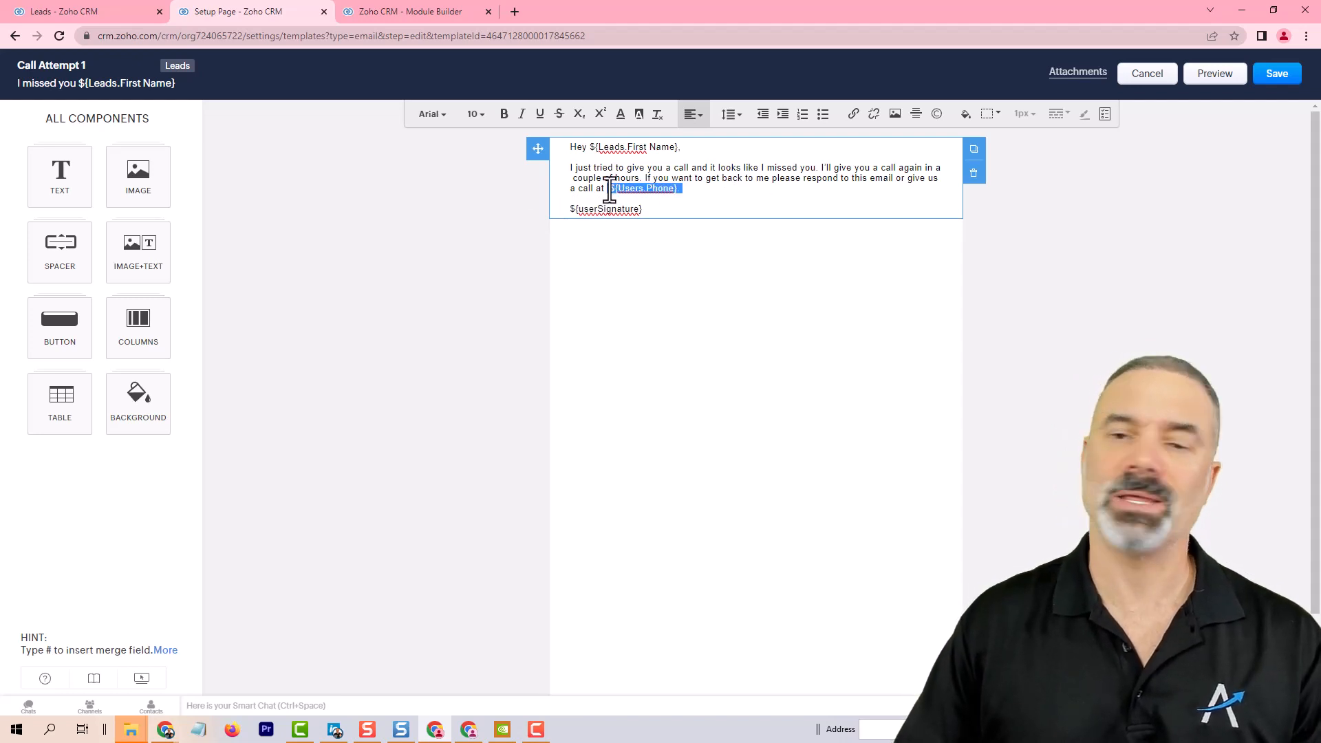
left_click(650, 183)
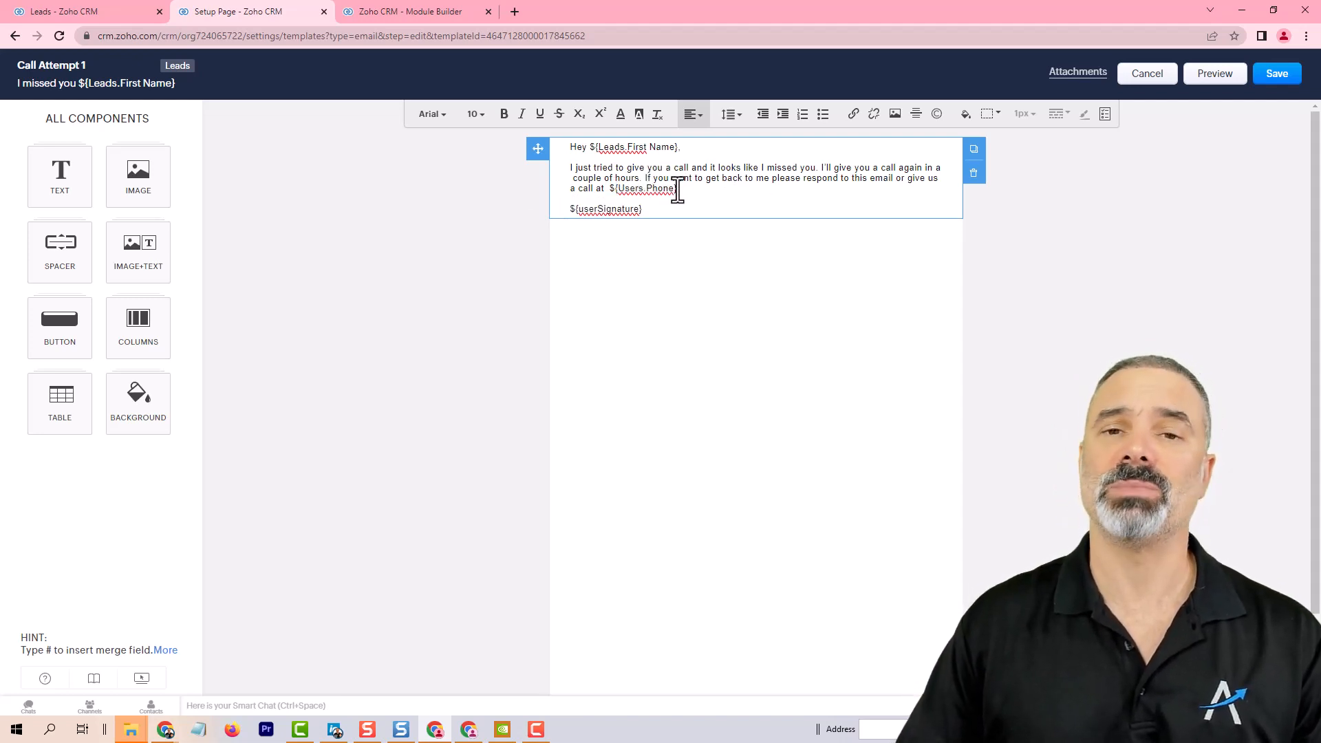
left_click_drag(681, 190, 573, 210)
left_click(648, 209)
left_click(619, 209)
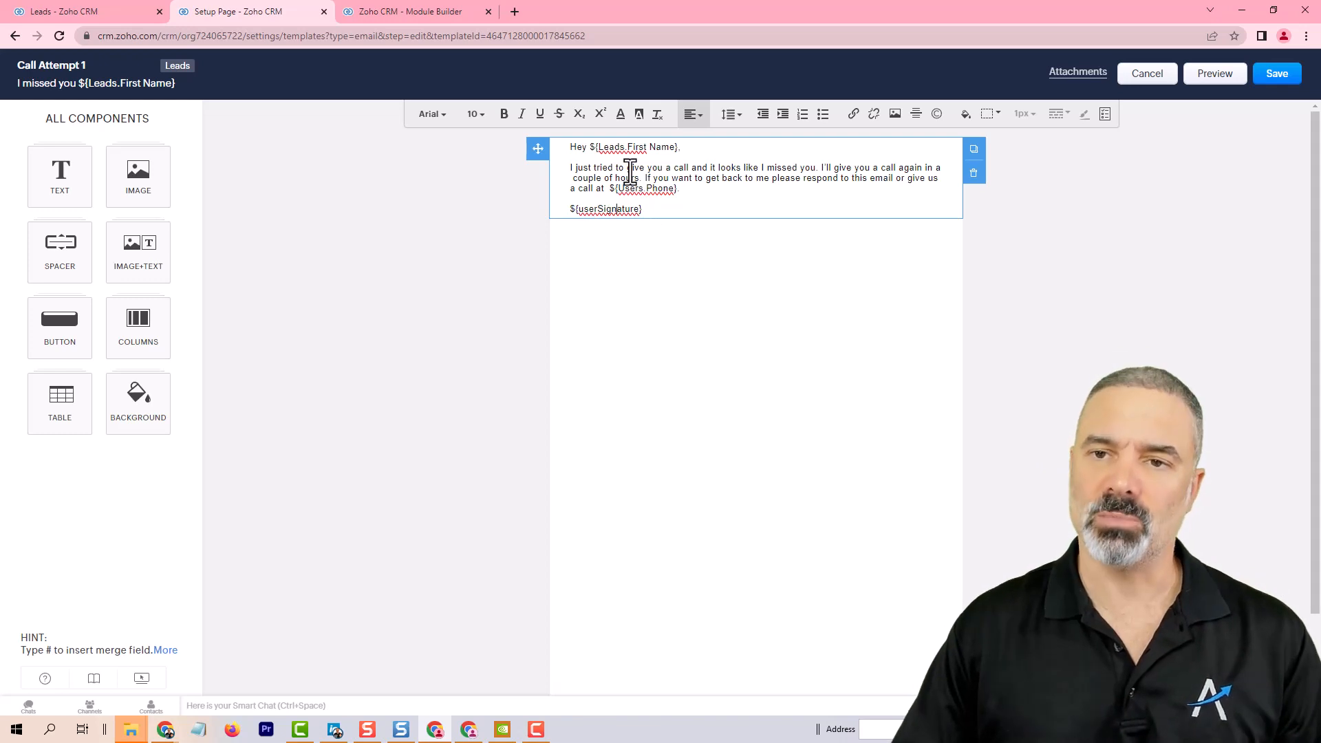
Step: Check the TBA lead's current state from the All Leads view, then return to the template editor
left_click(57, 9)
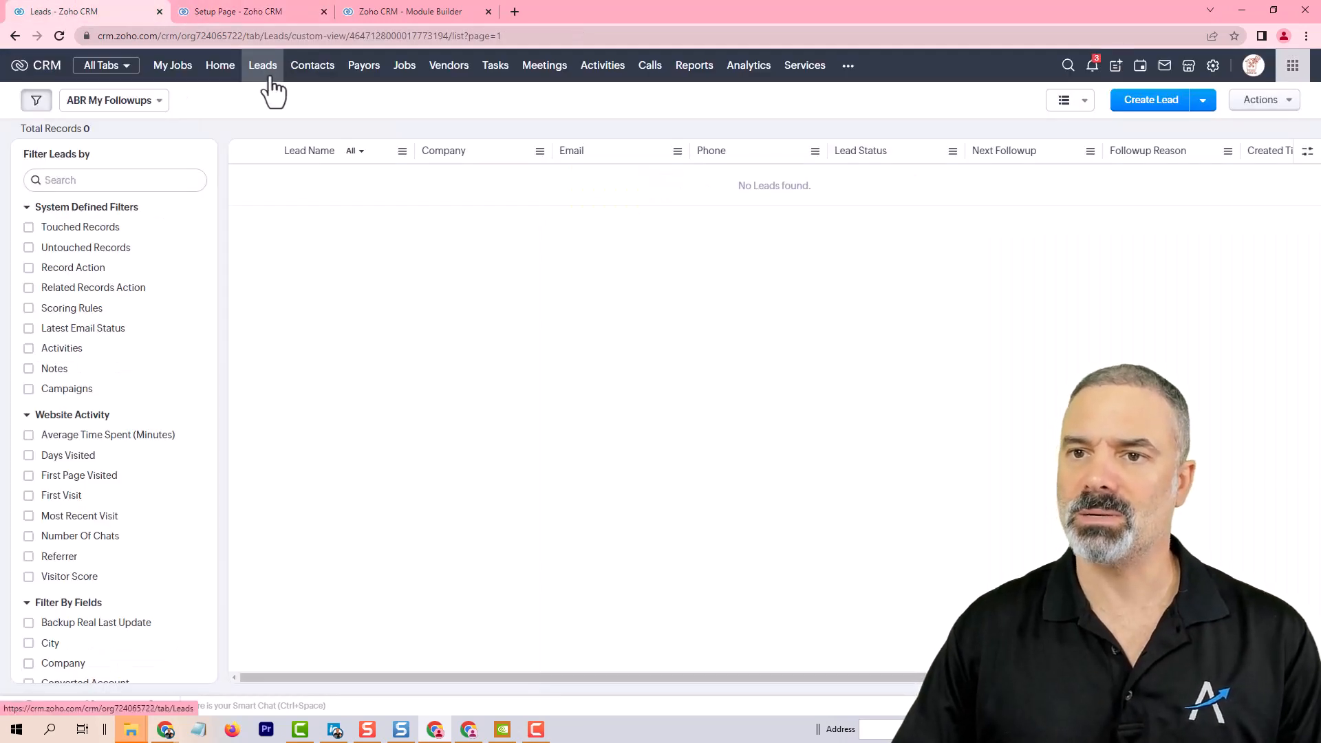
left_click(131, 103)
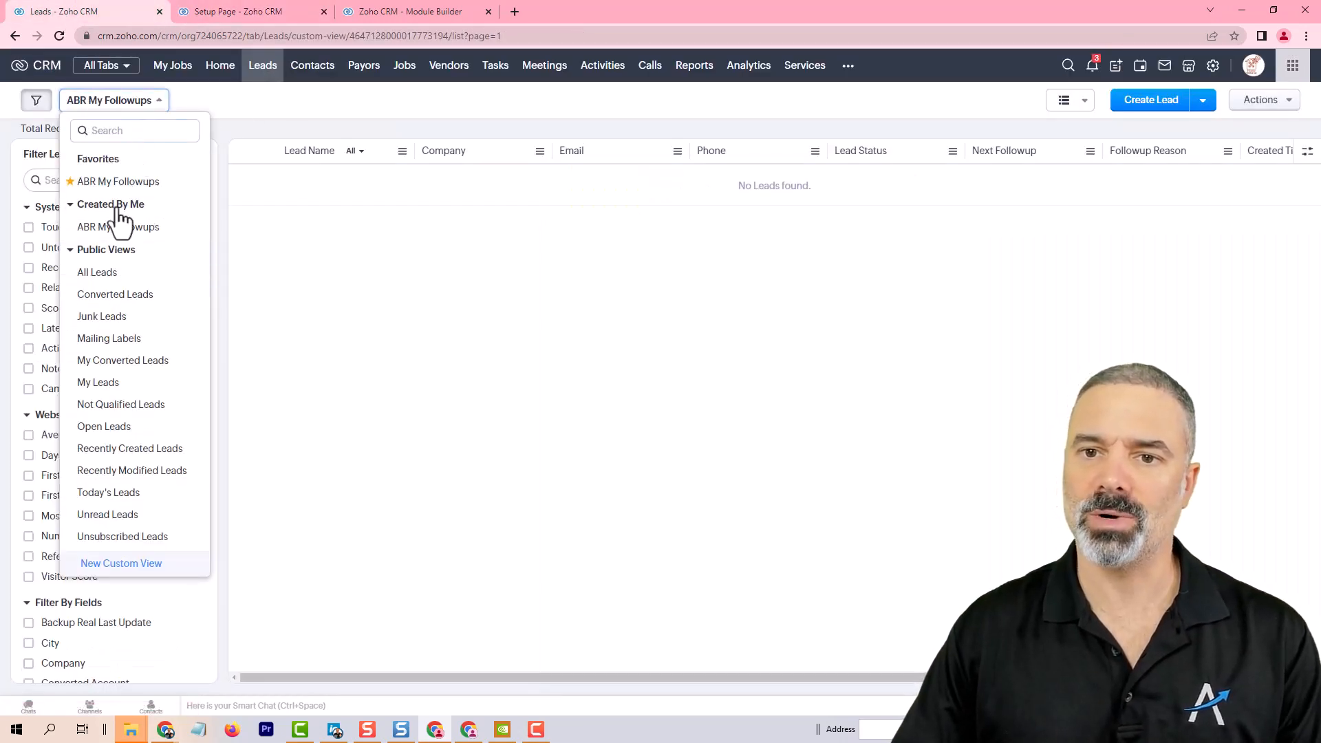
left_click(115, 276)
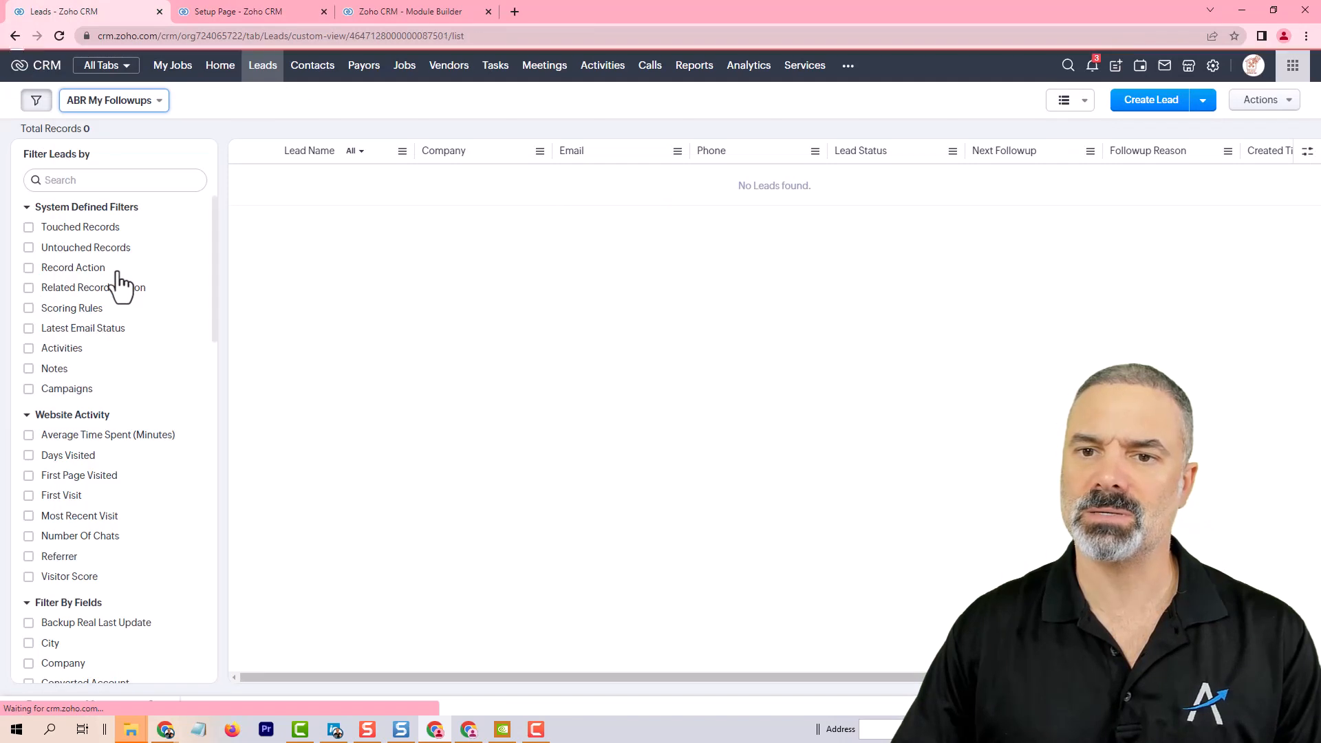
left_click(390, 211)
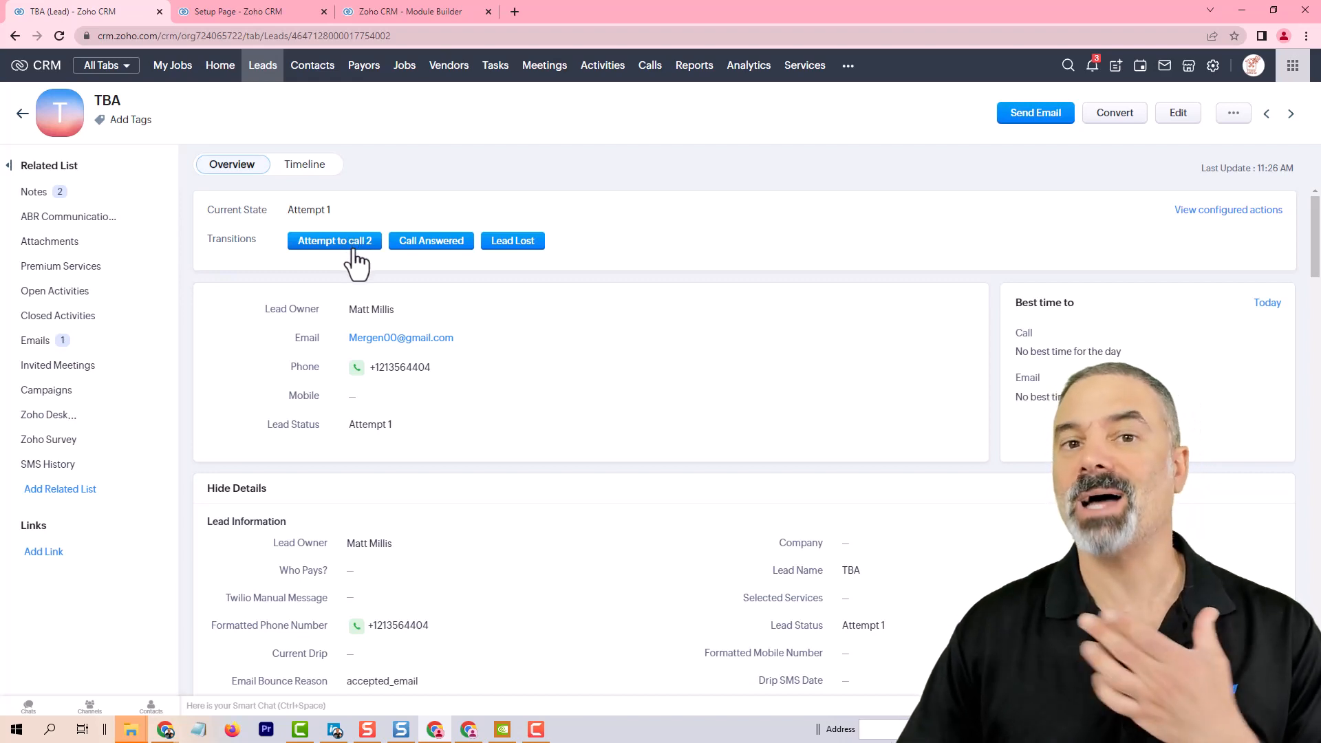
left_click(397, 11)
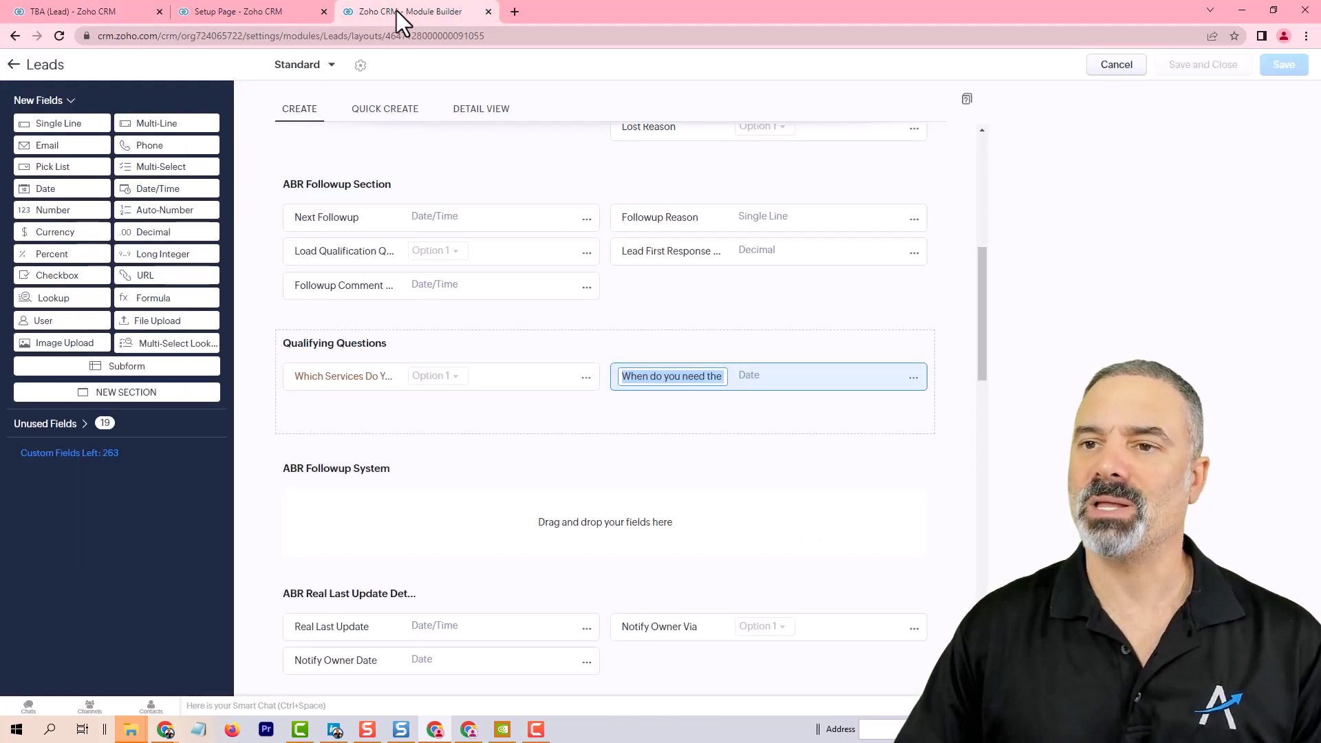
left_click(250, 14)
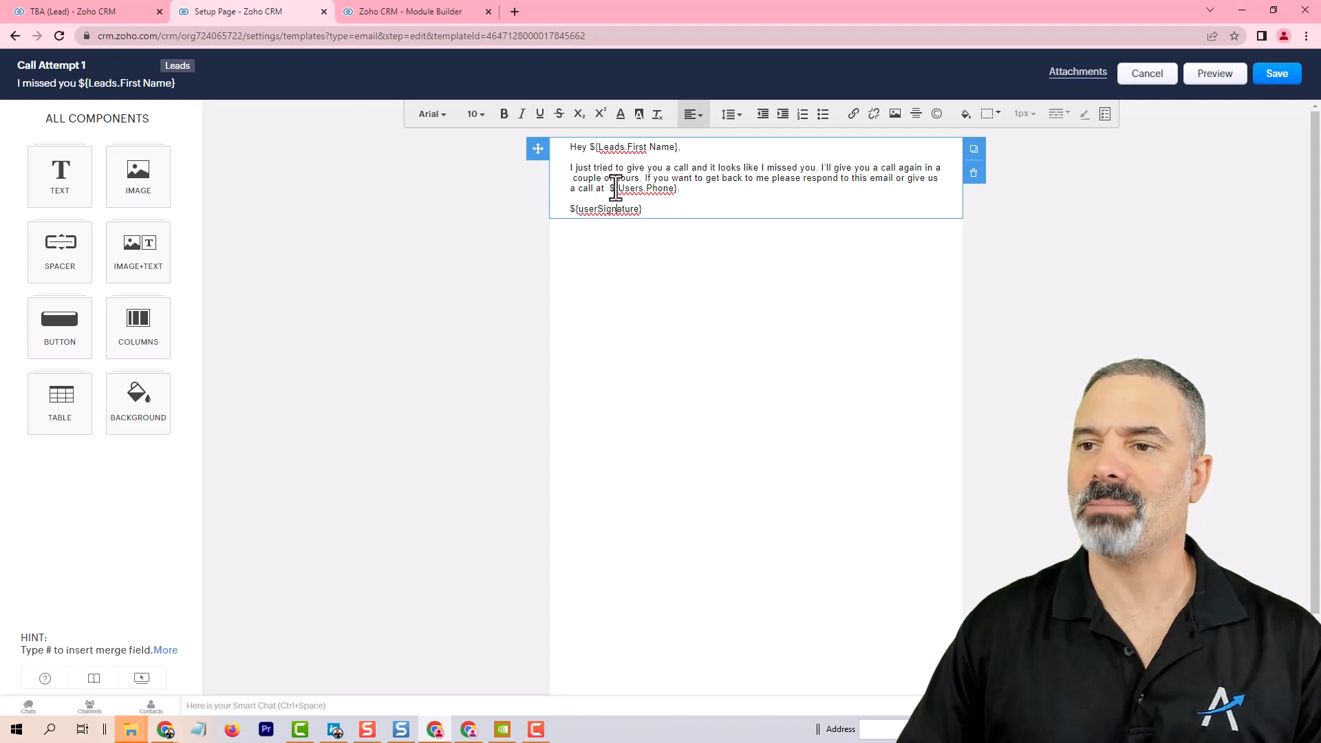
Step: Save the template with the version comment "Edited the template"
left_click_drag(616, 188, 684, 195)
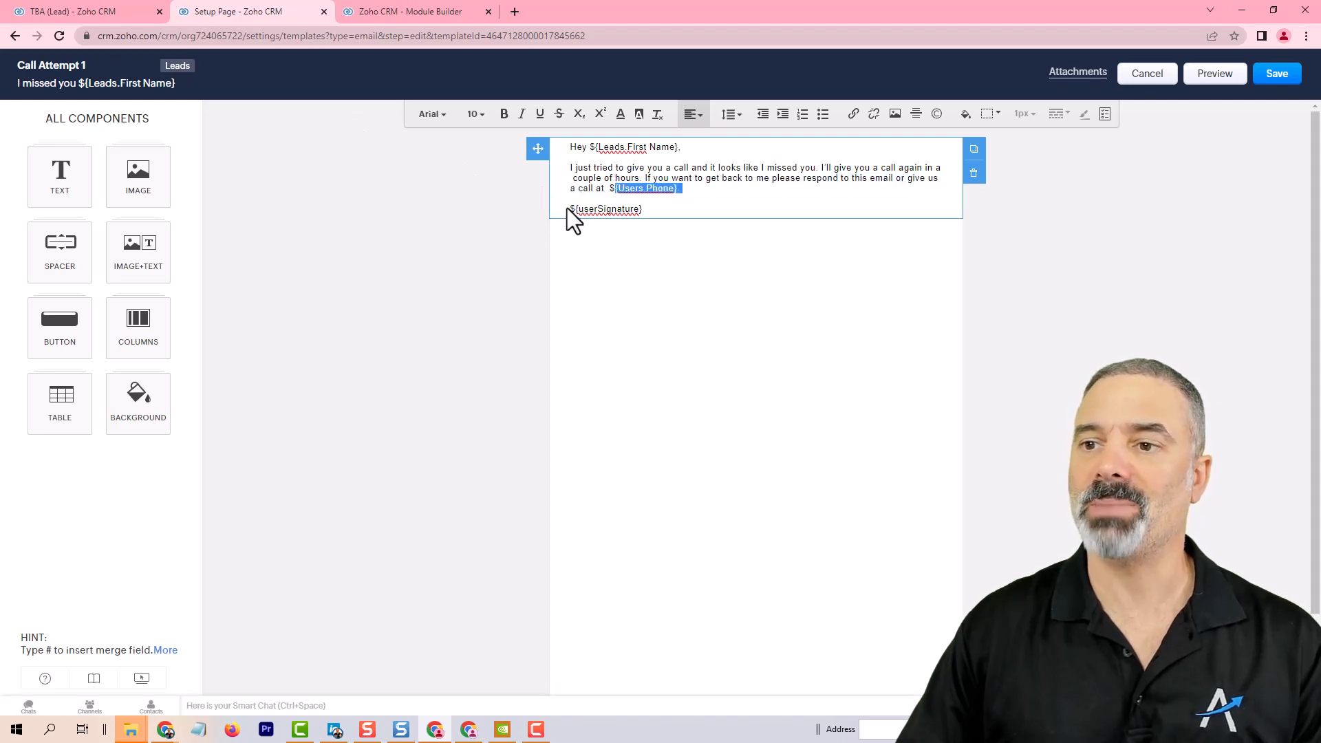
left_click_drag(570, 208, 649, 208)
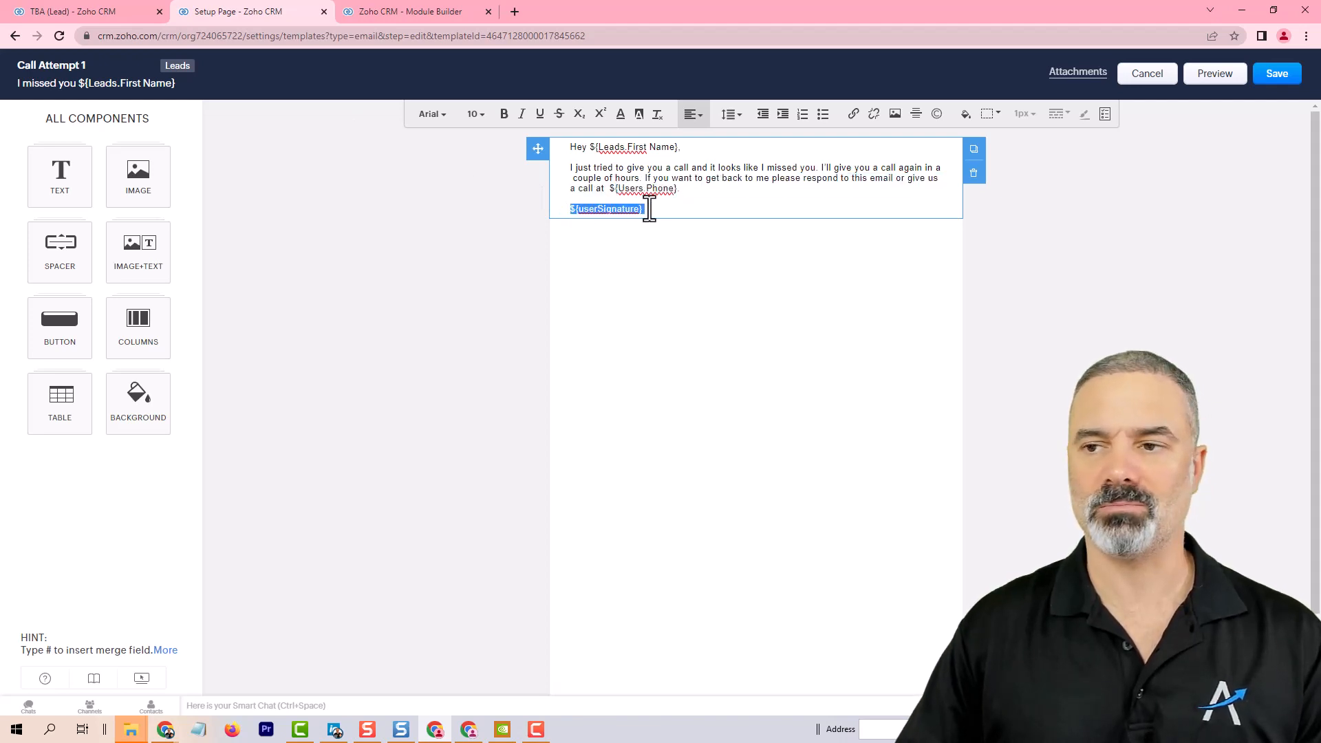
left_click(690, 178)
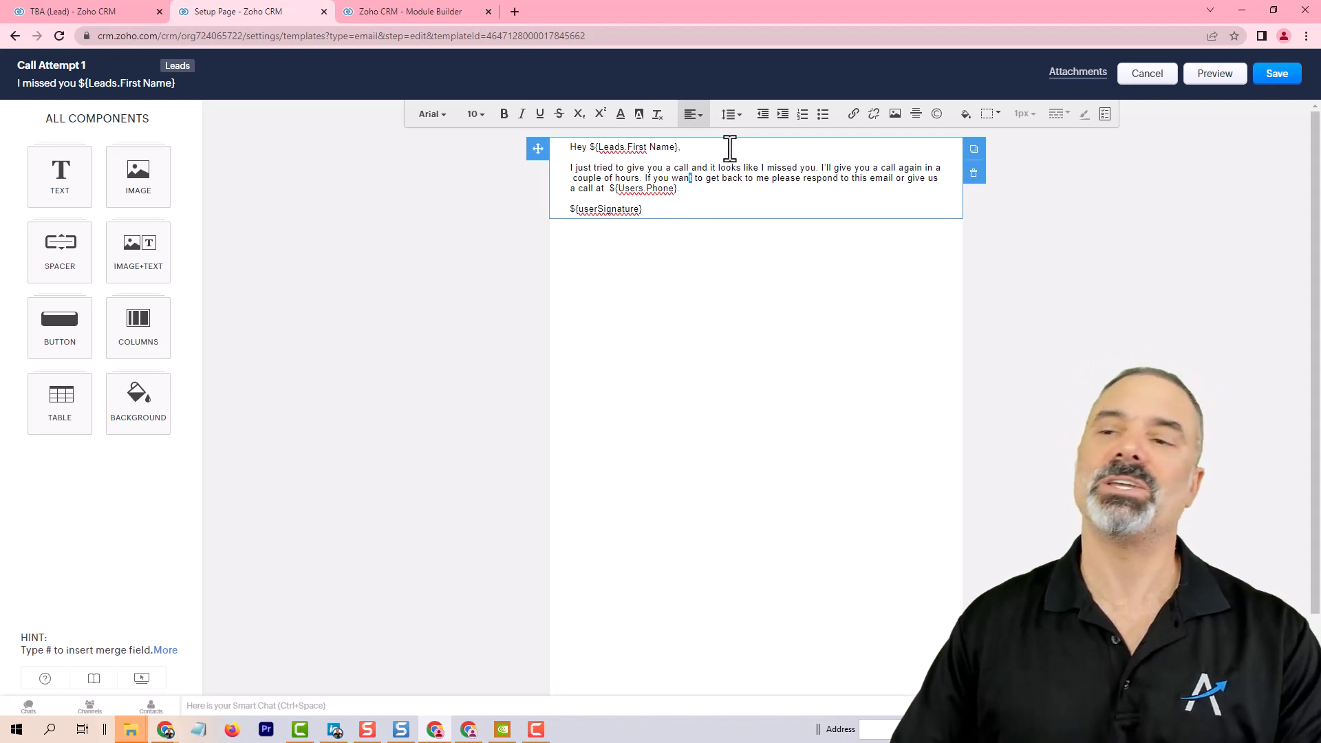
left_click(1277, 75)
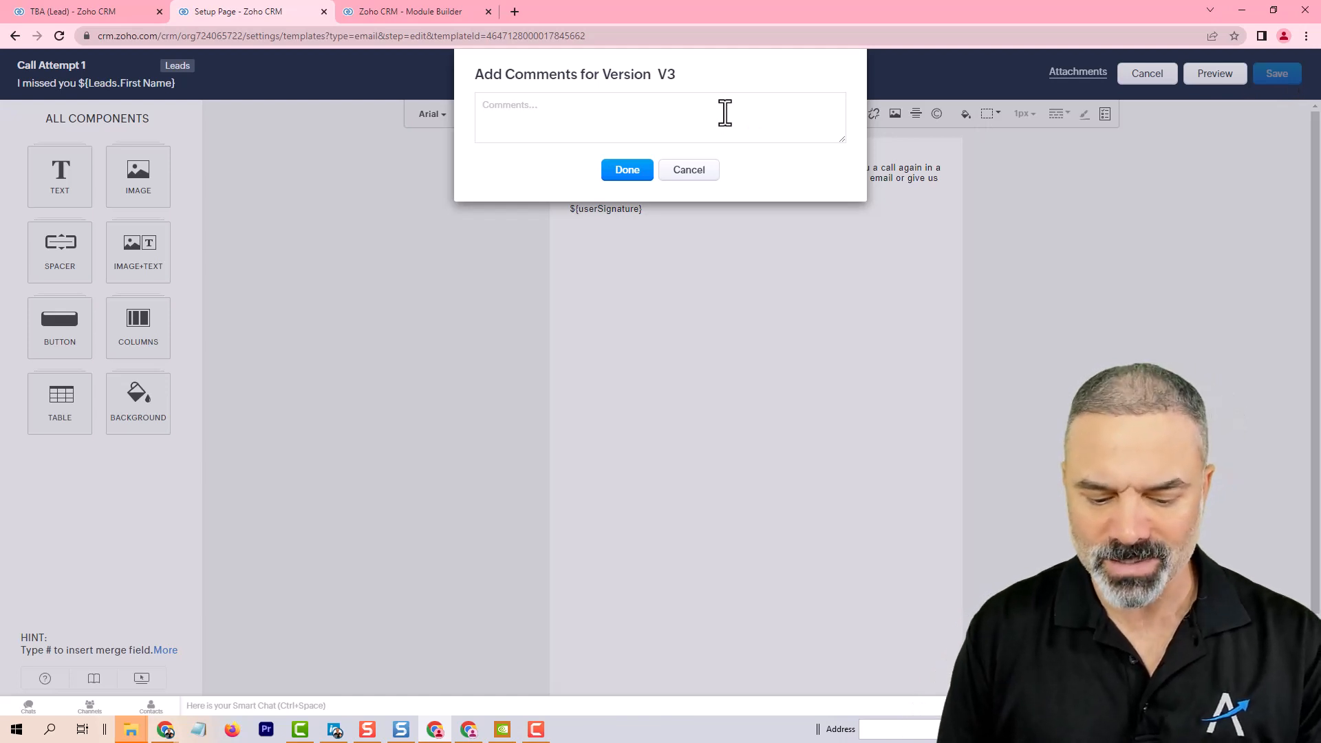
type("Edited t")
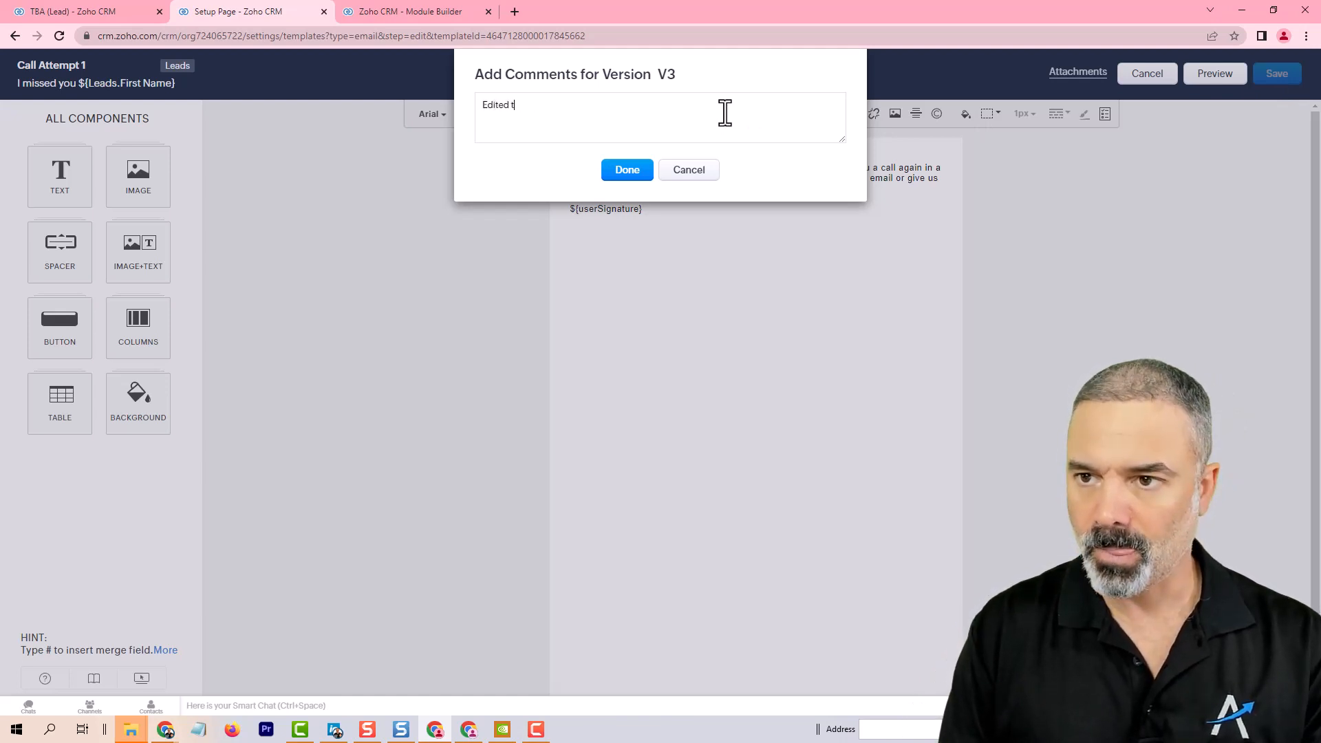
type("he template")
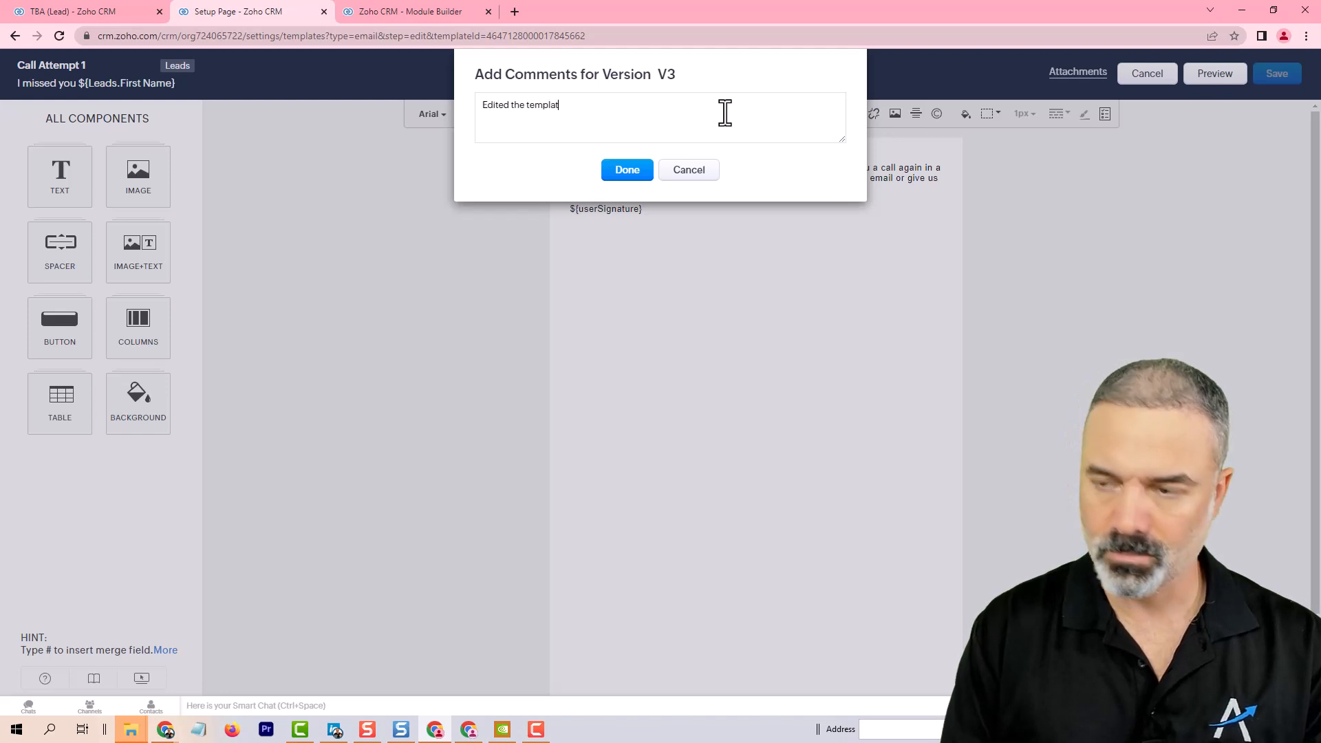
left_click(629, 172)
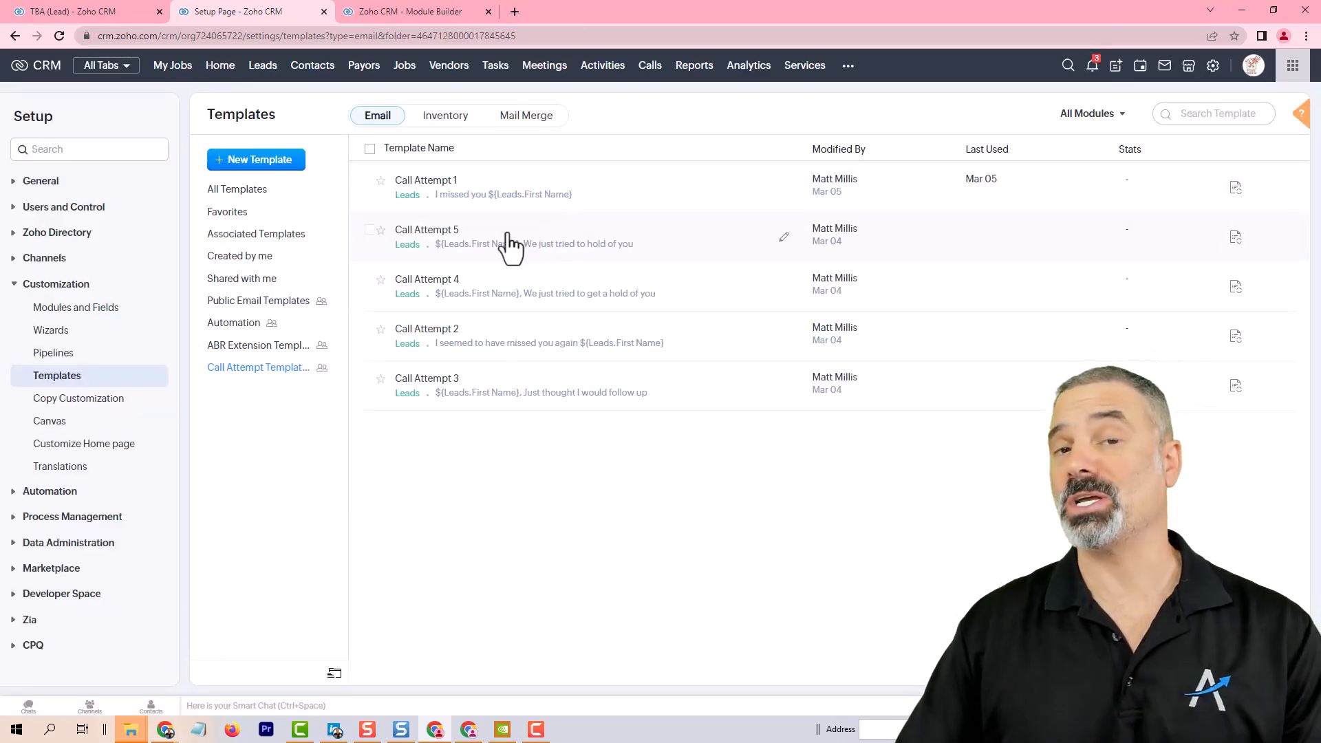
Step: Edit your personal settings to add the user's phone number, and save
left_click(1215, 69)
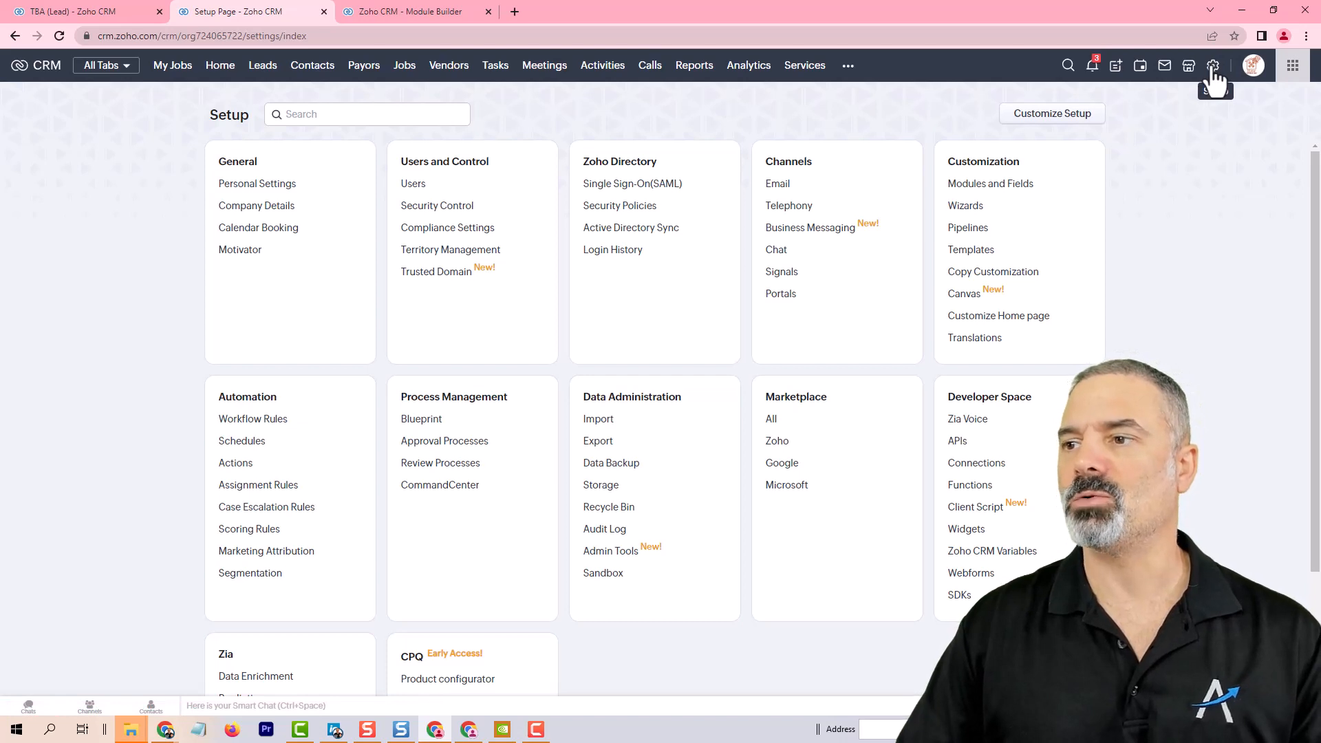
left_click(280, 183)
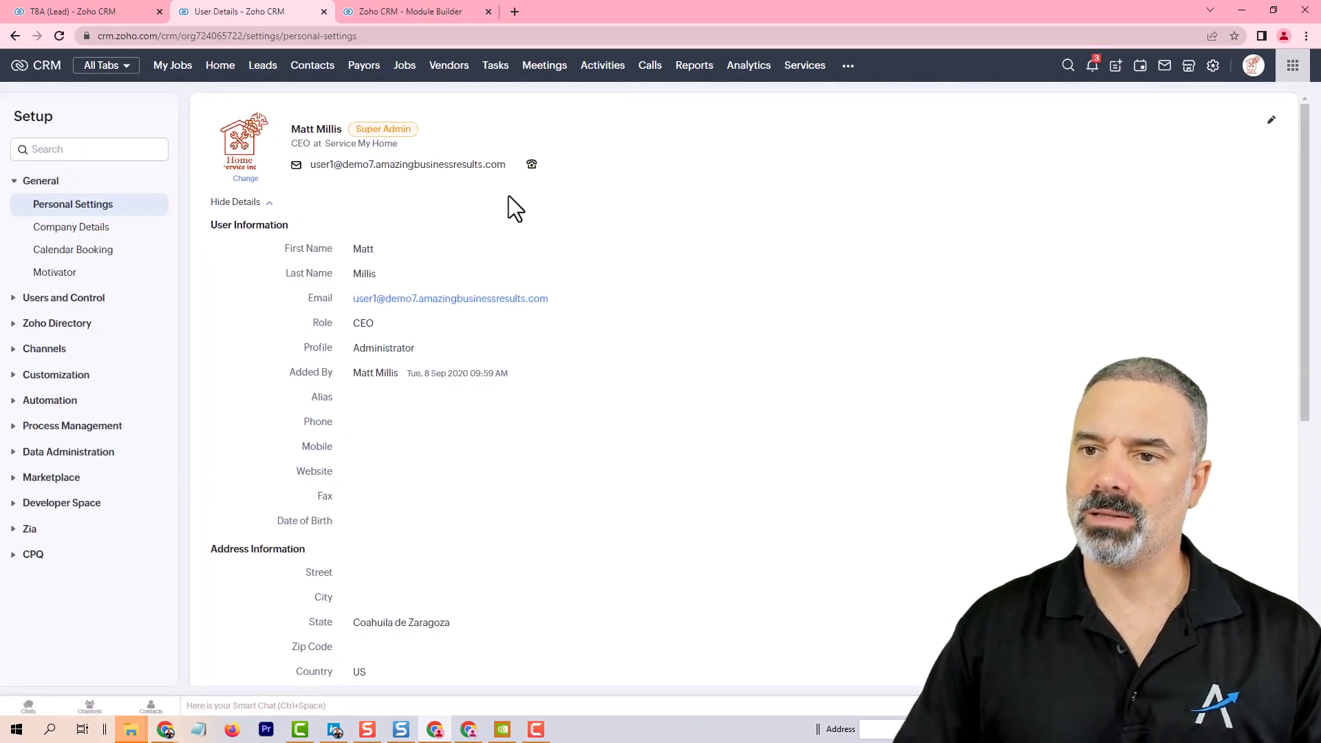
left_click(1271, 121)
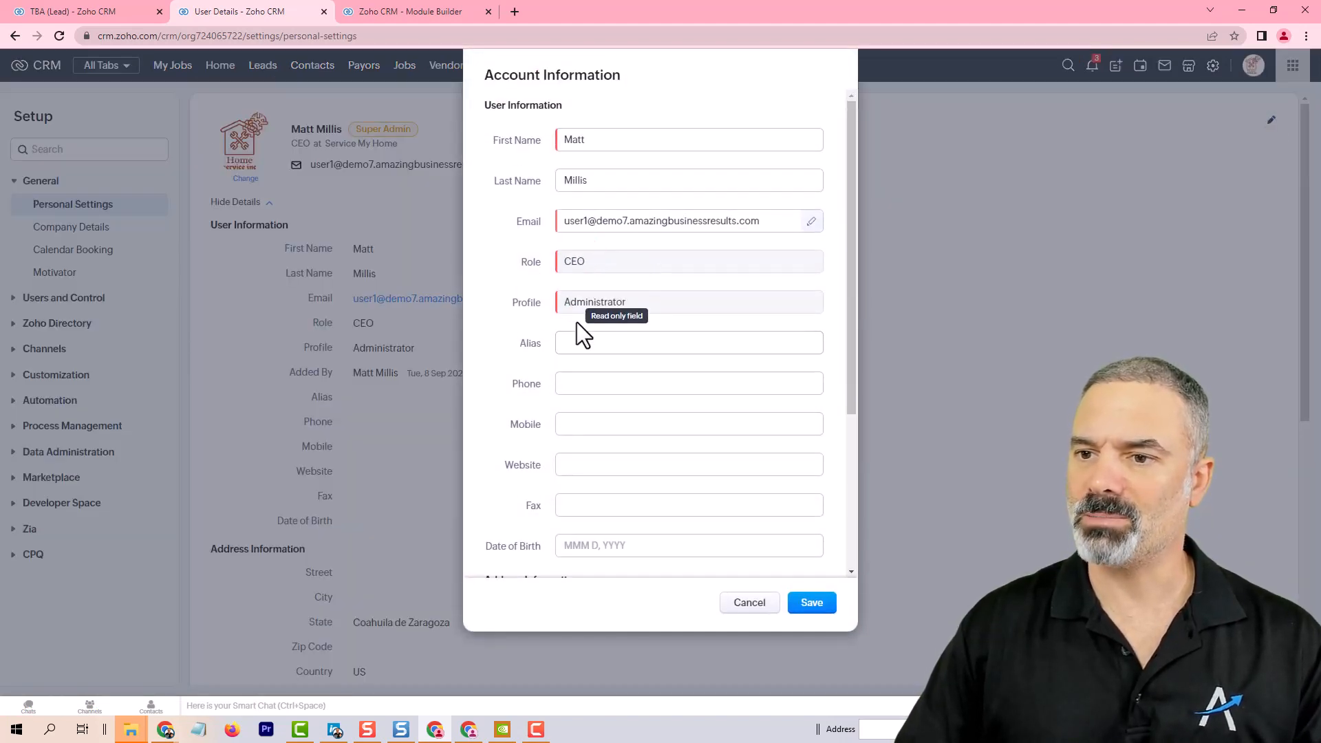
left_click(580, 382)
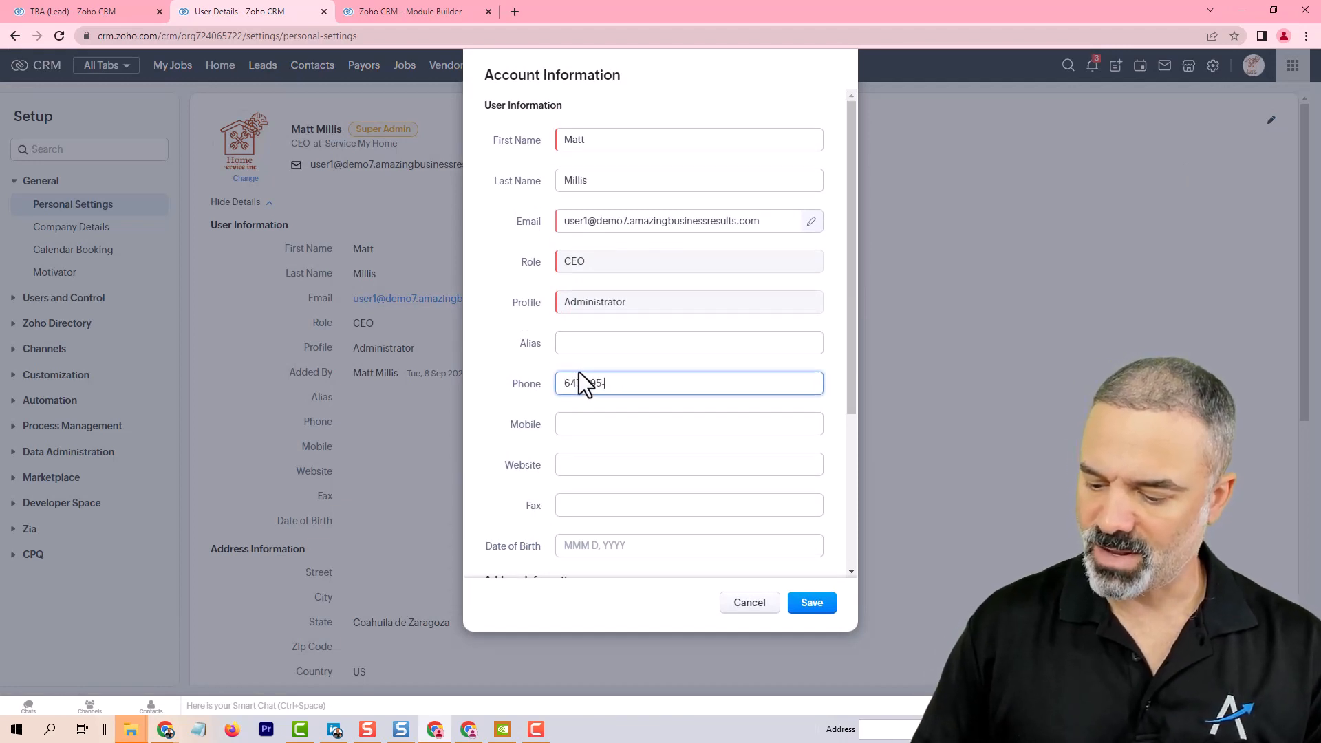
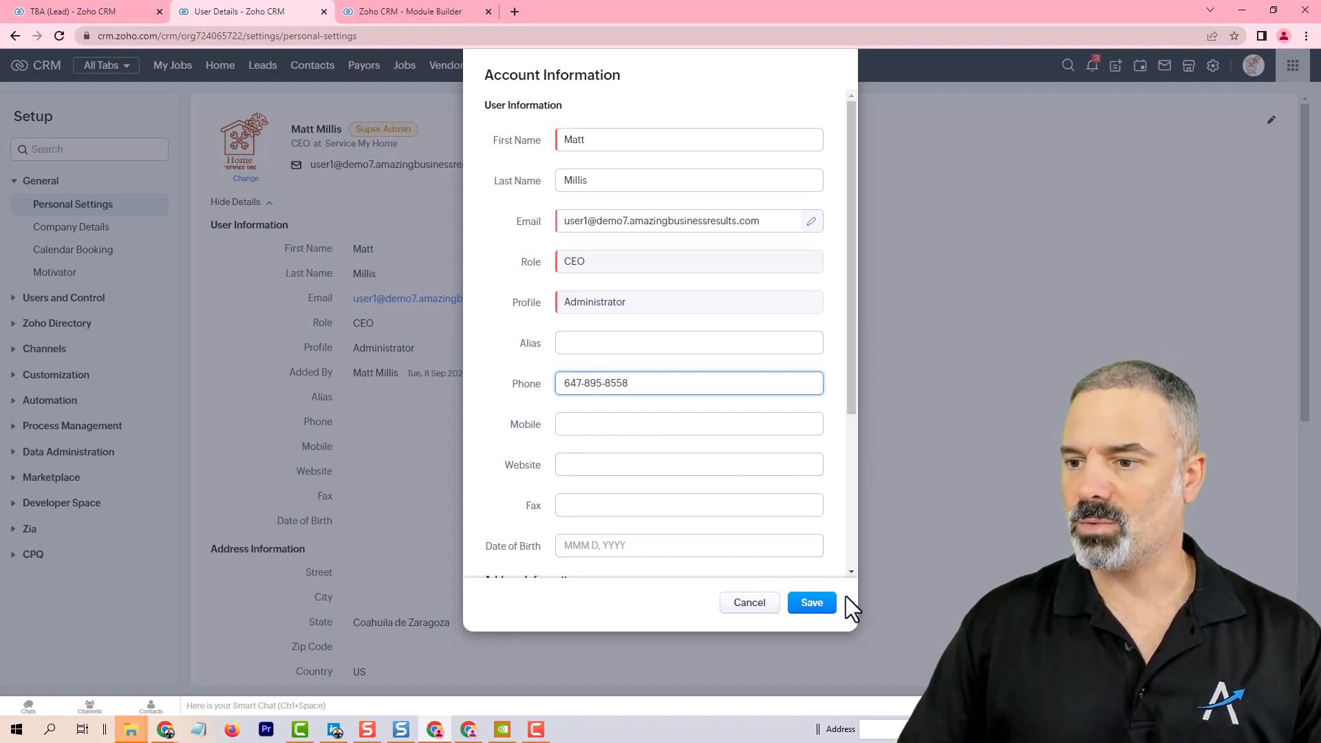
left_click(824, 606)
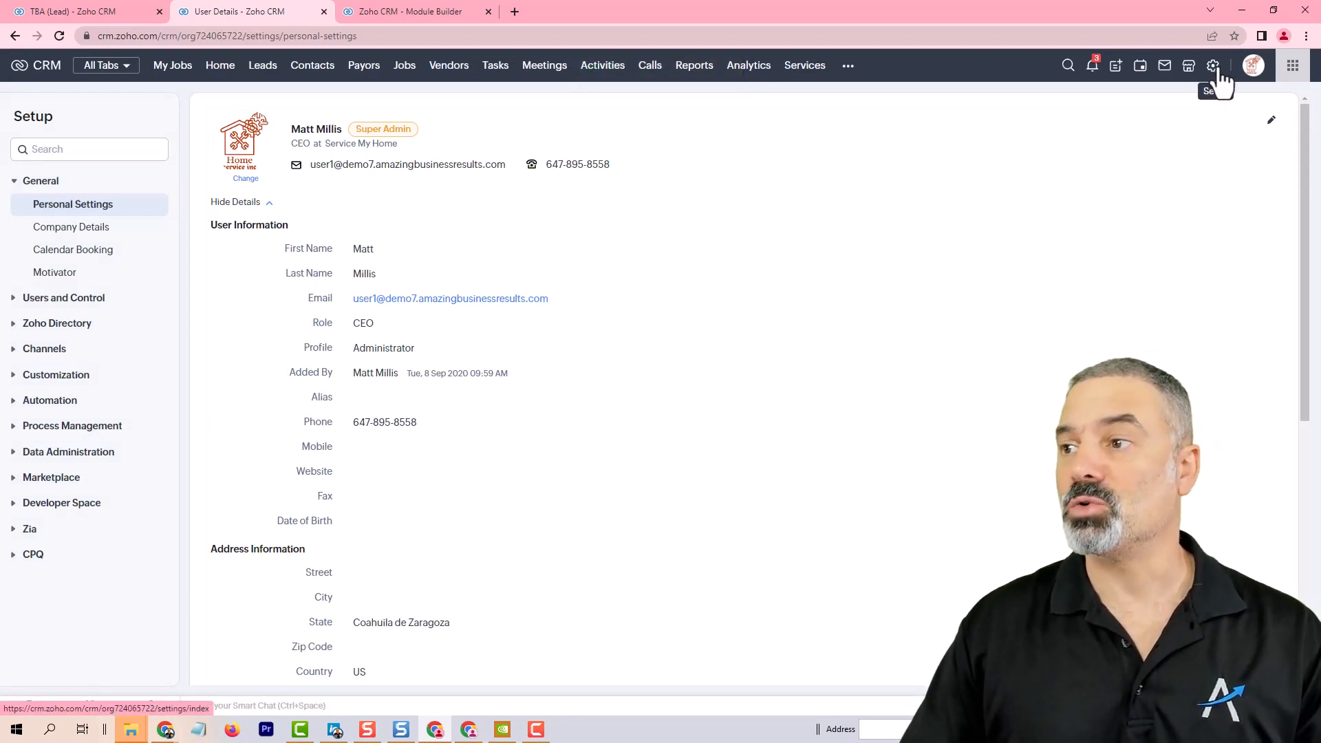
Step: Start adding a new email signature named Default in the email compose settings
left_click(1213, 69)
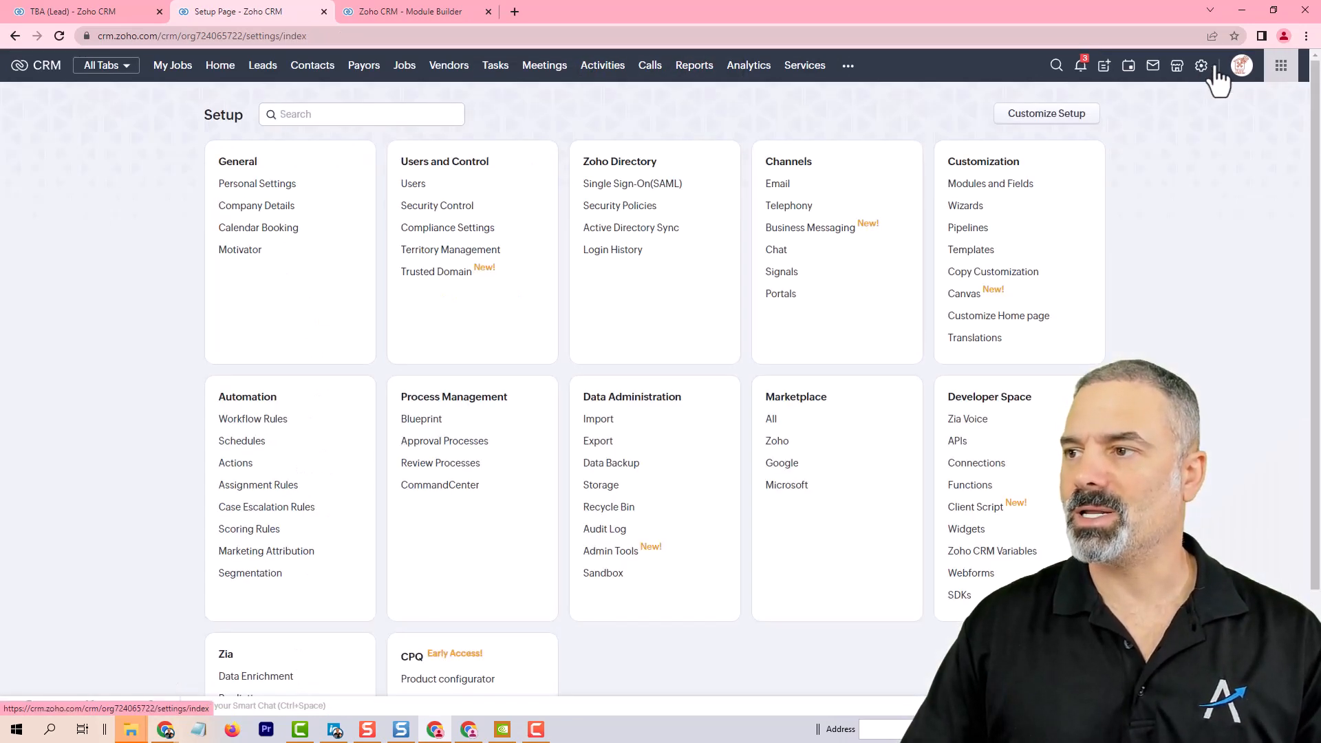
left_click(779, 184)
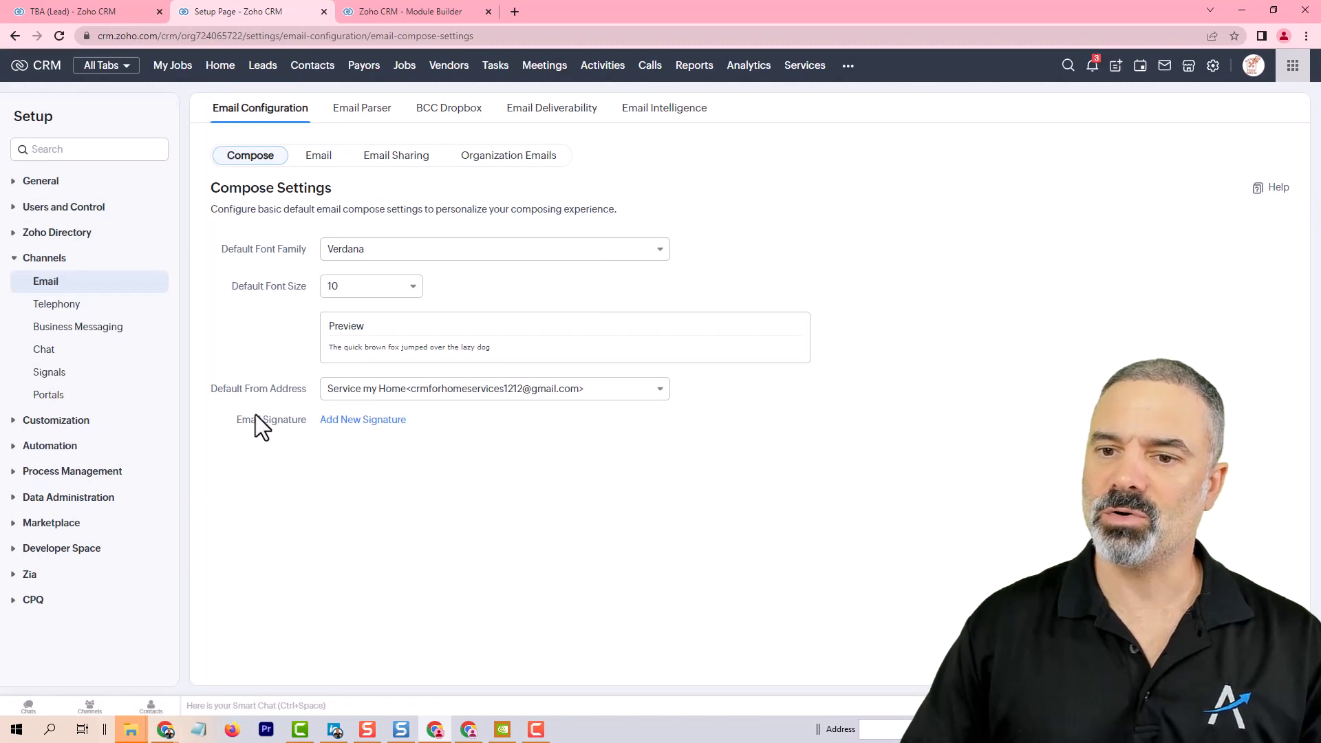
left_click(349, 421)
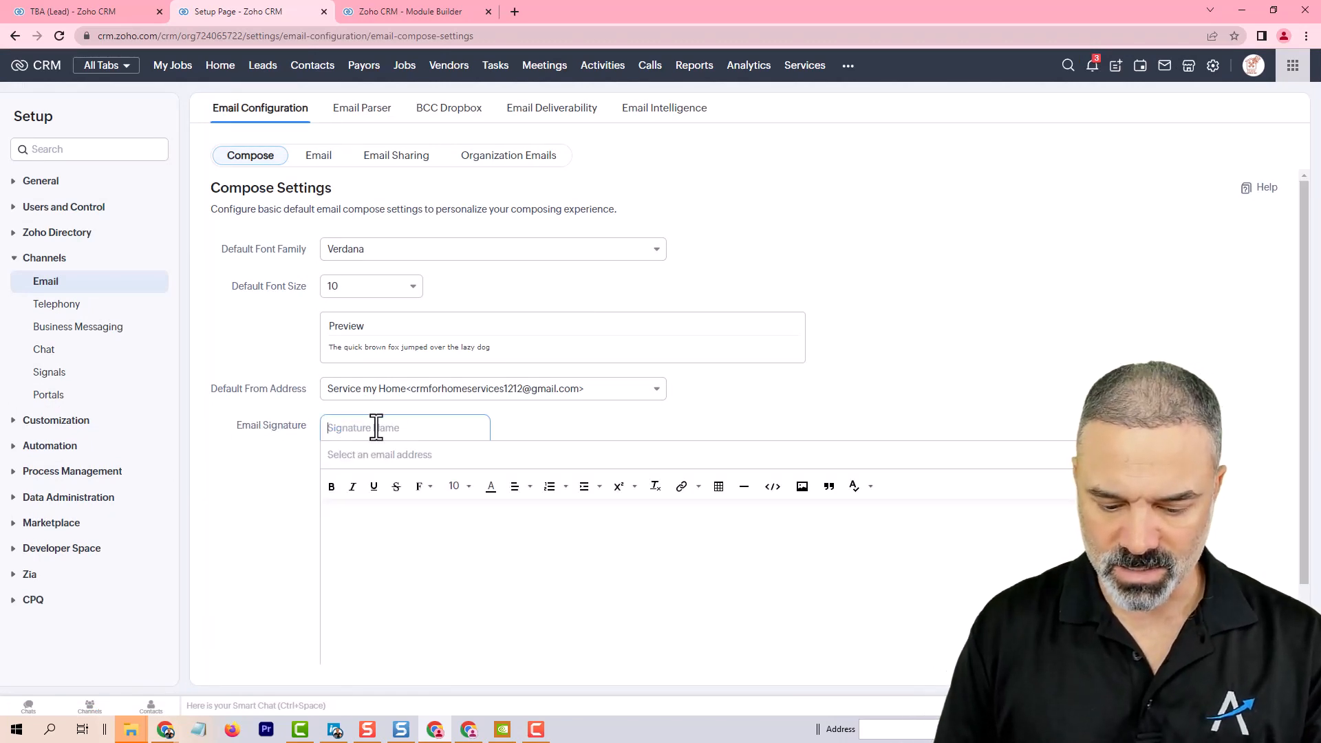
type("Default")
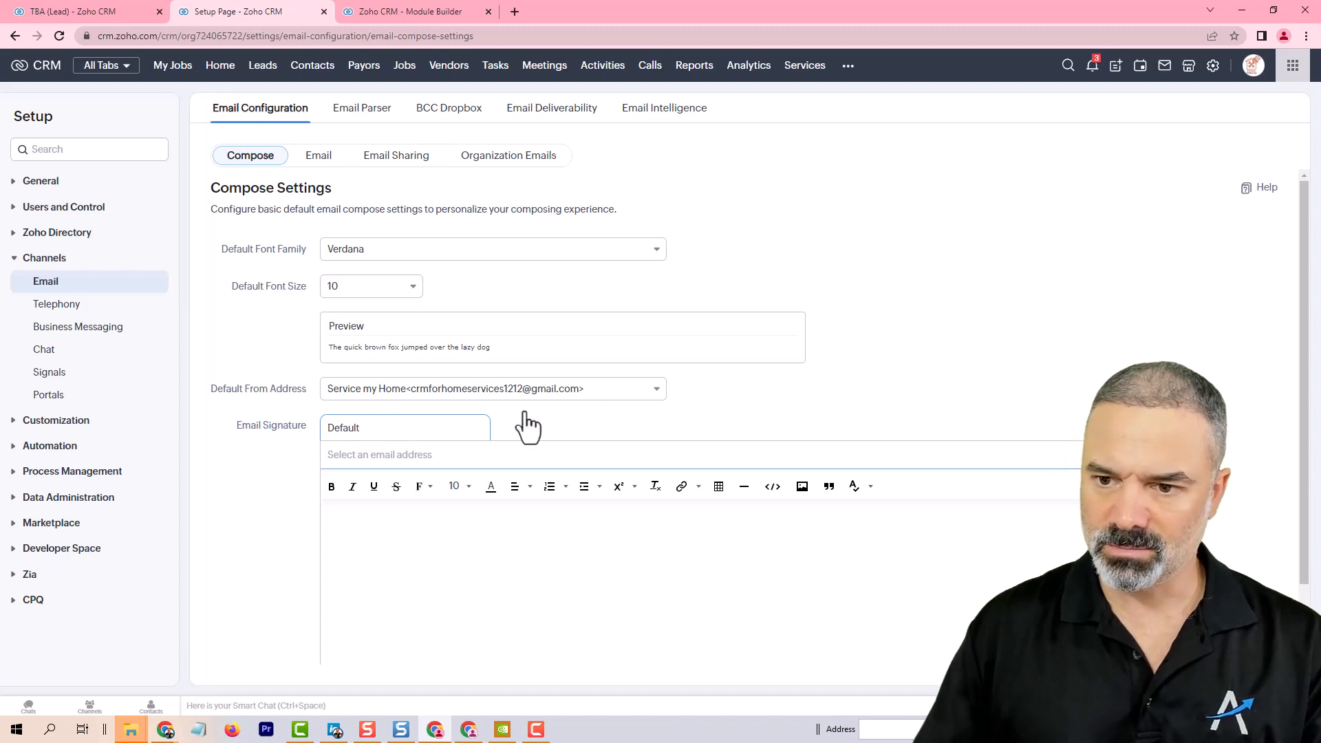
left_click(482, 539)
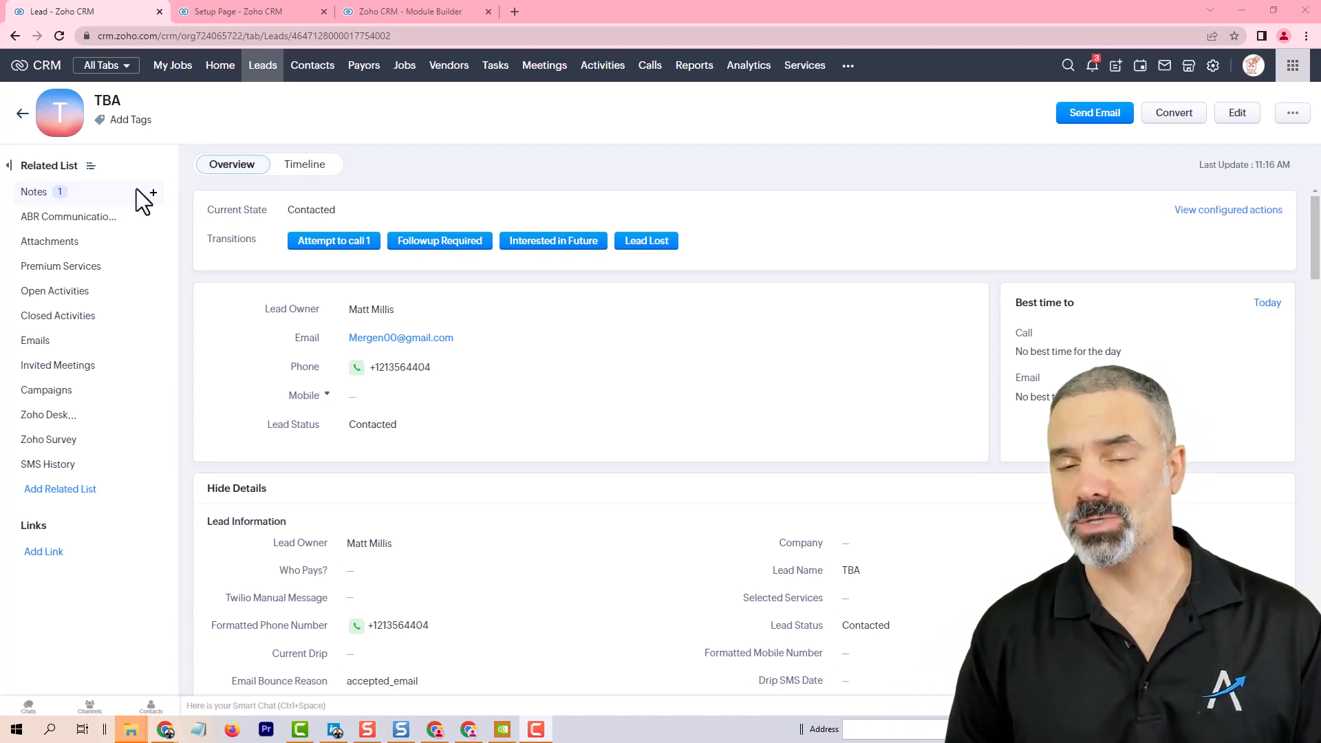
Step: Open the TBA lead with the diana email and start the Interested in Future transition, setting next followup to Mar 1, 2024
left_click(270, 69)
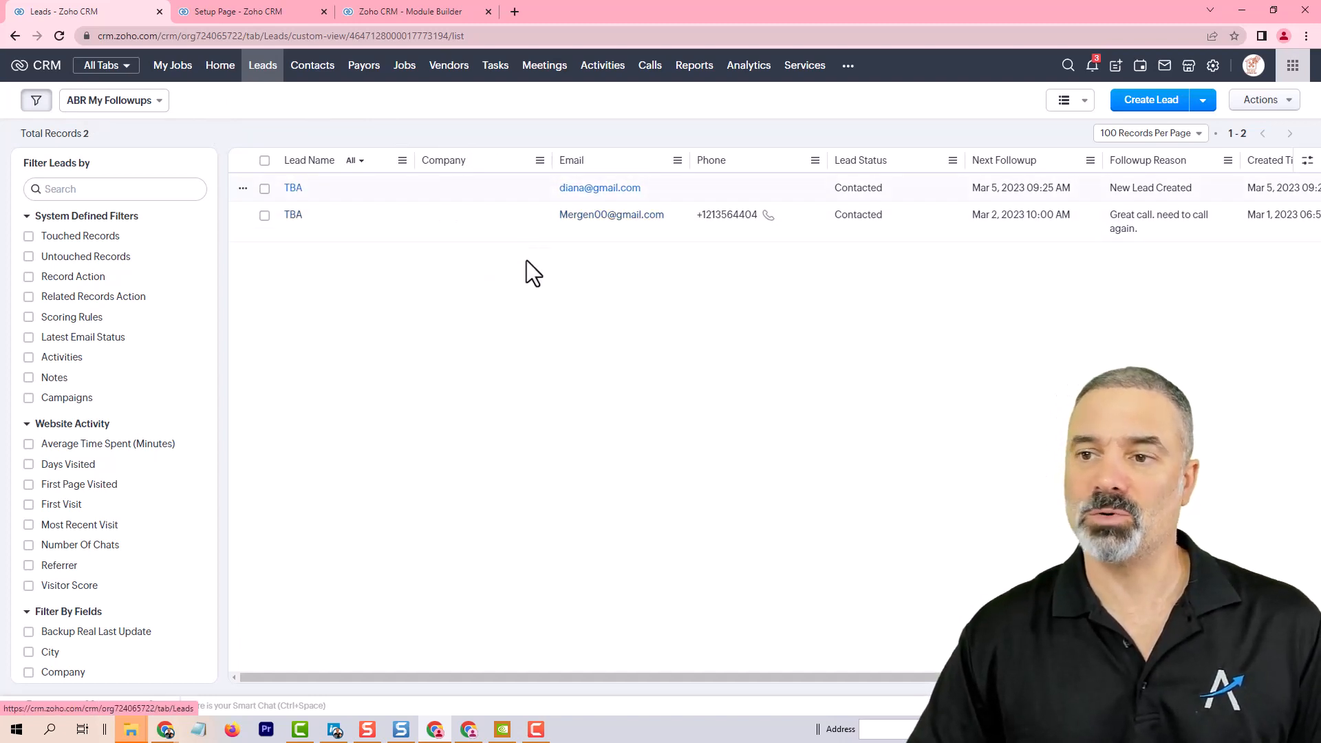
left_click(510, 188)
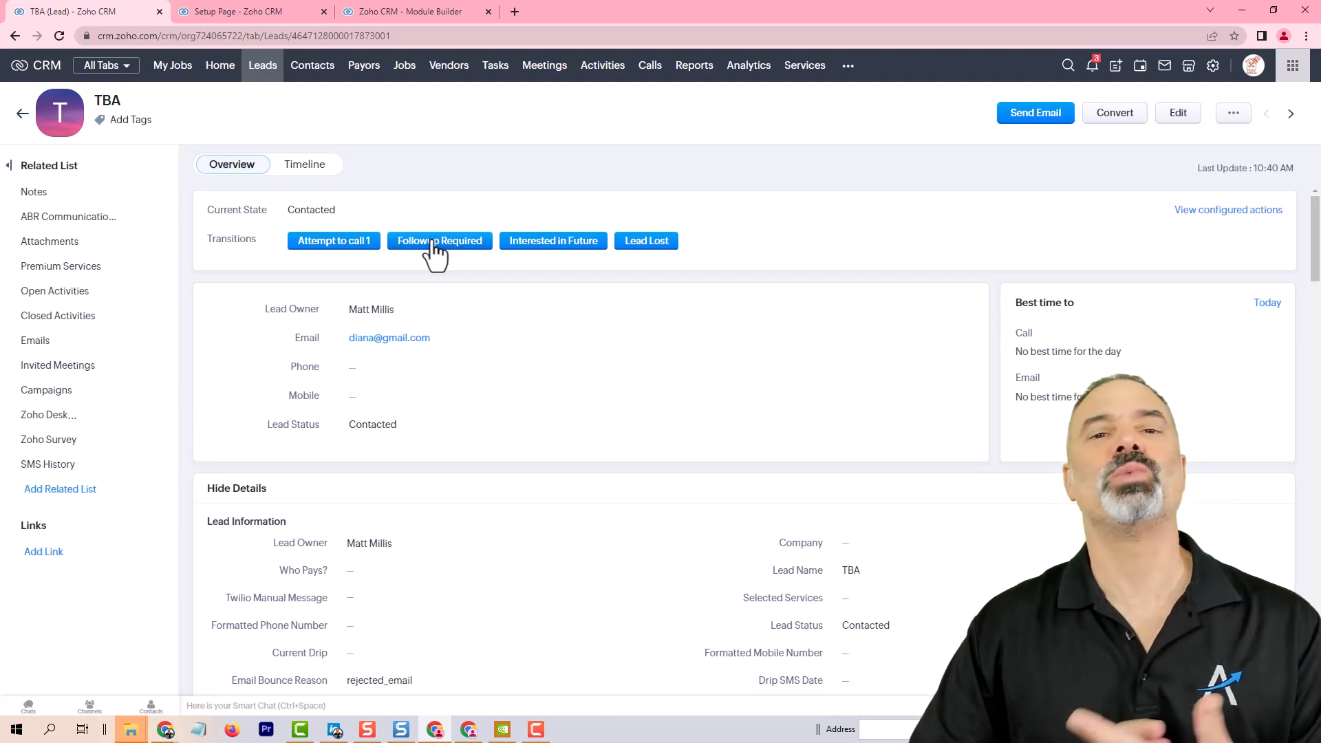
double_click(314, 210)
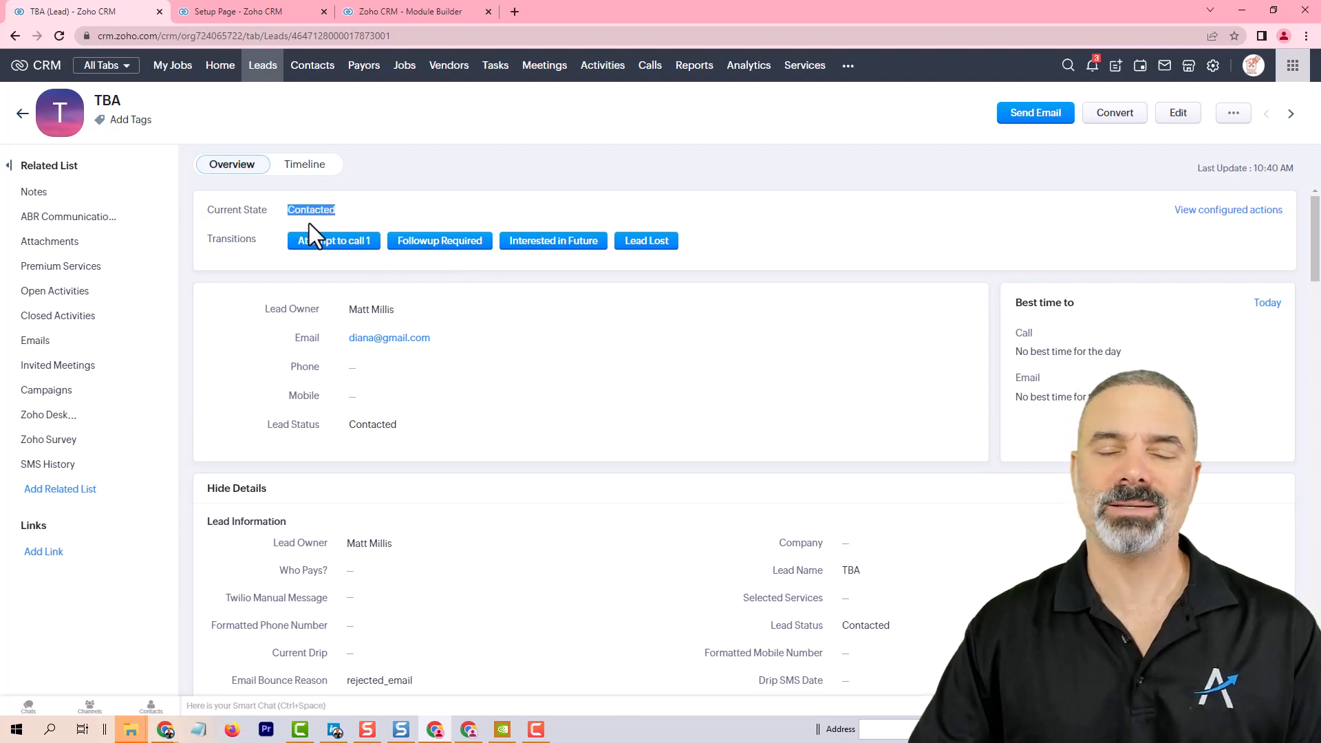
left_click(466, 183)
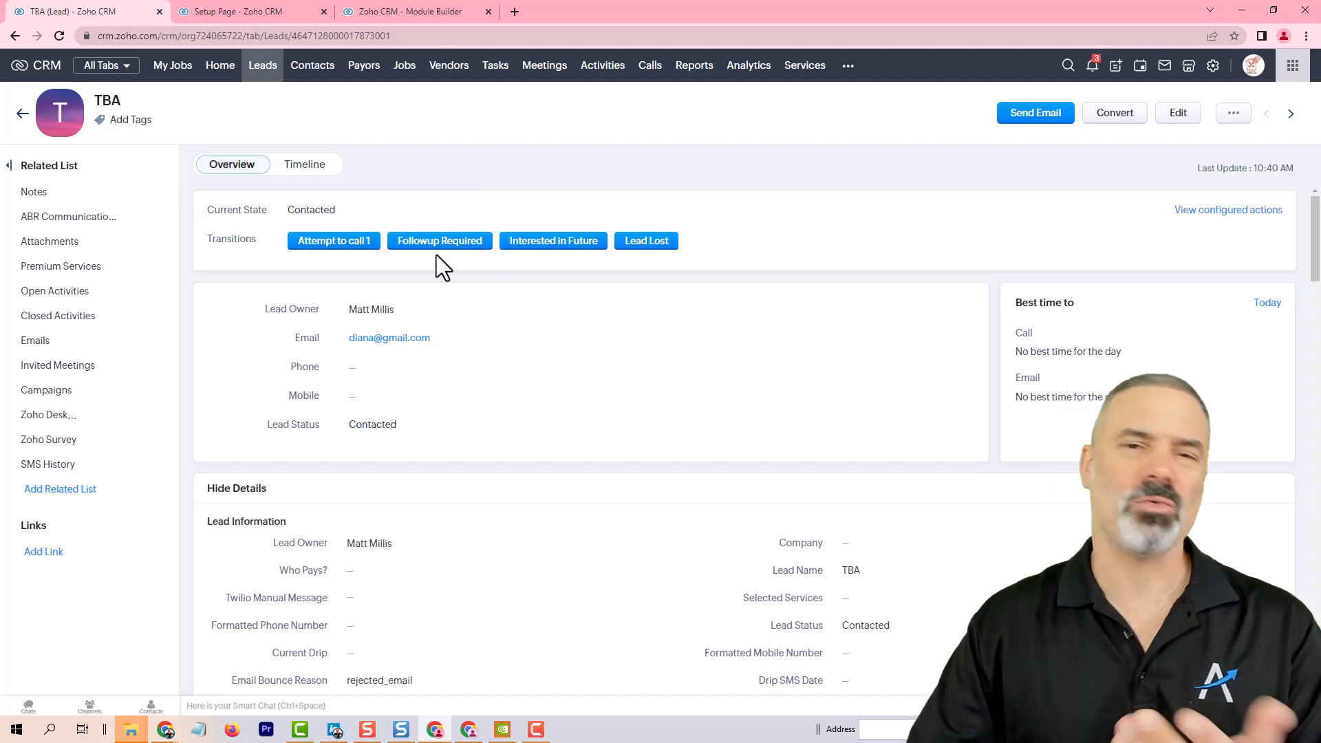
left_click(559, 242)
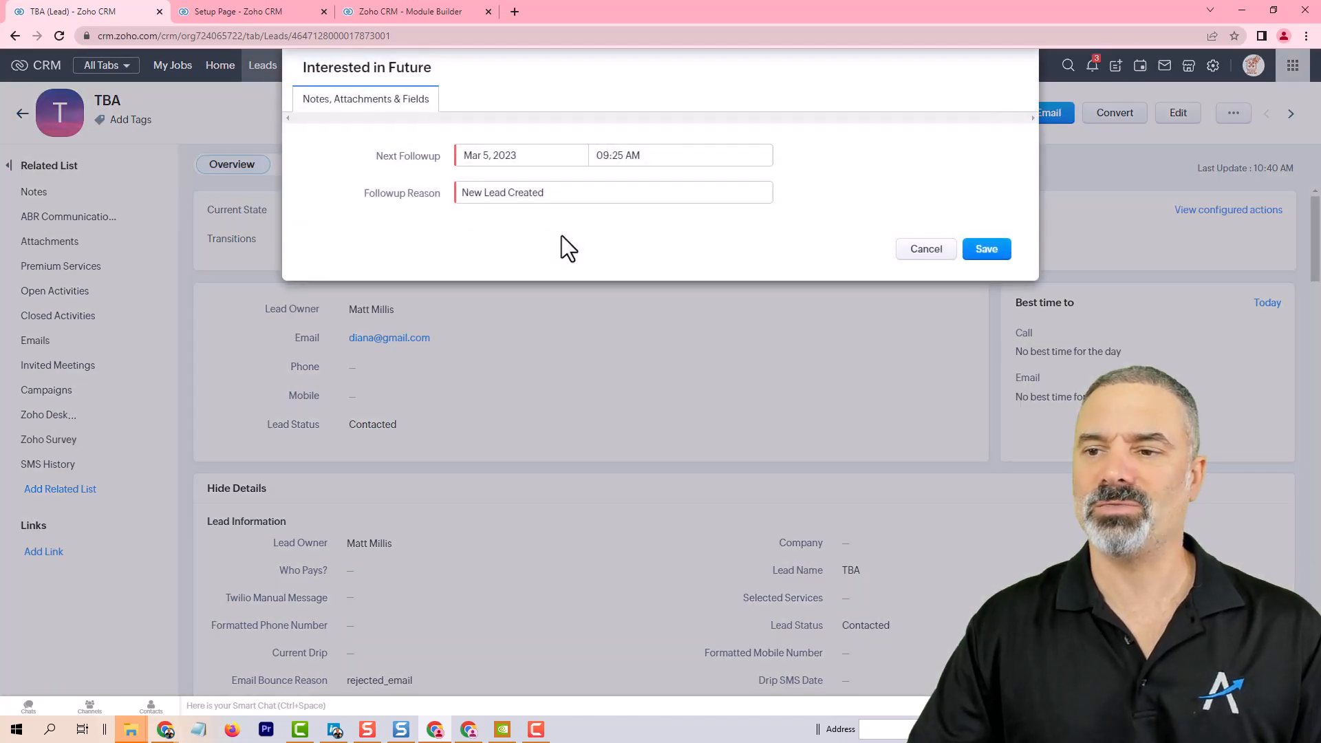
left_click(487, 155)
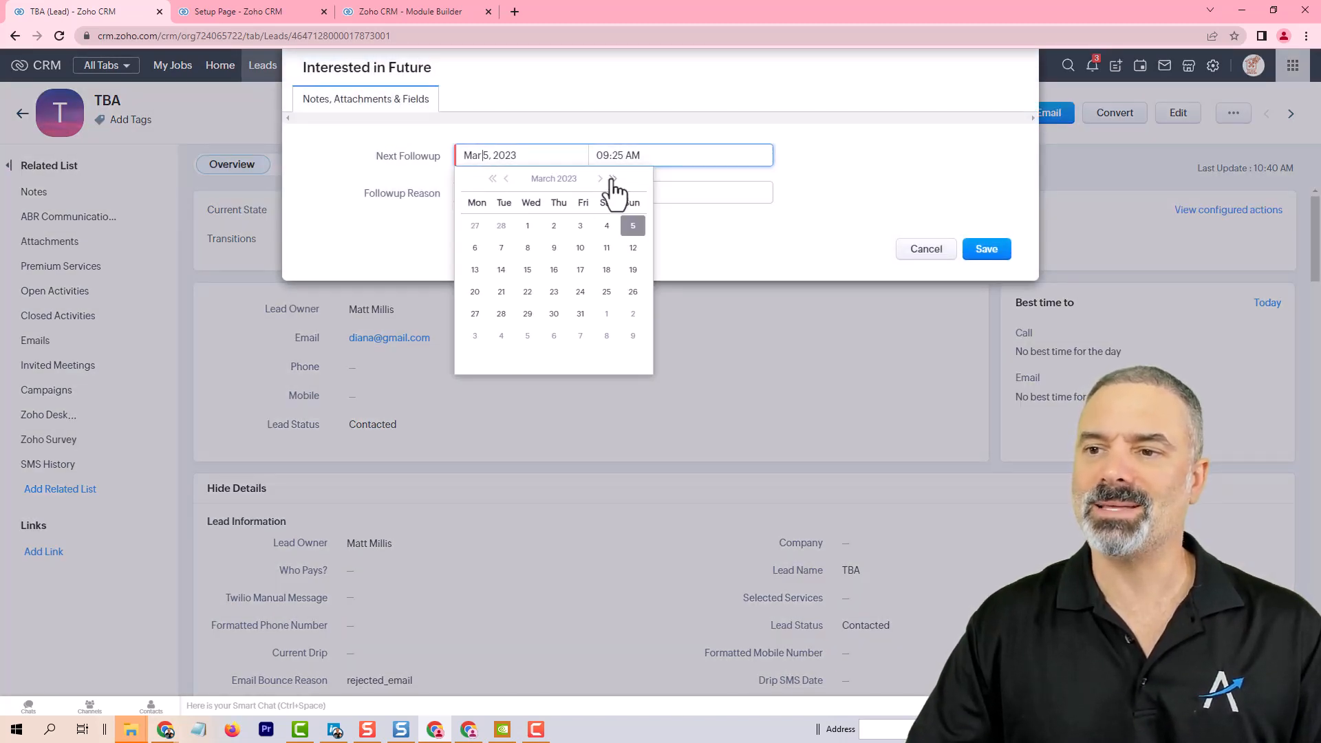
left_click(580, 228)
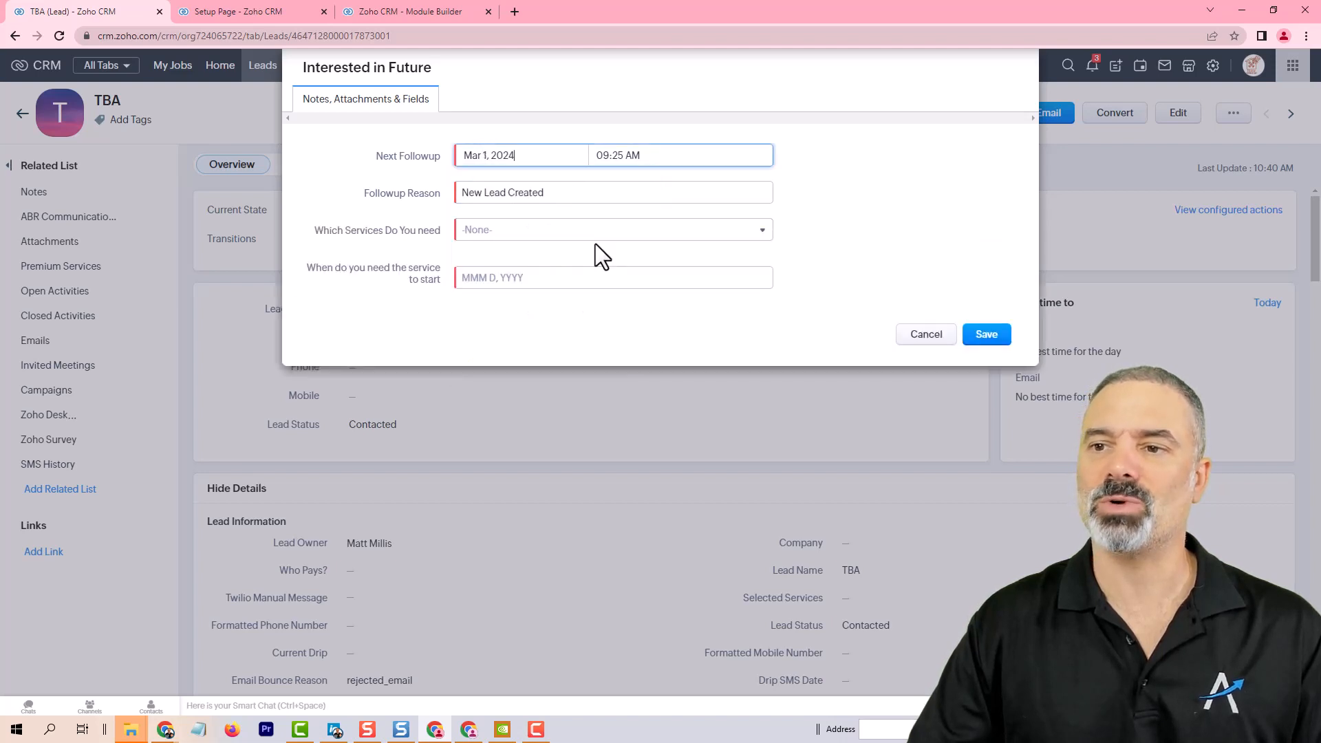
Step: Choose Service A and a service start date of Mar 16, 2023, then save the transition
left_click(487, 232)
left_click(499, 269)
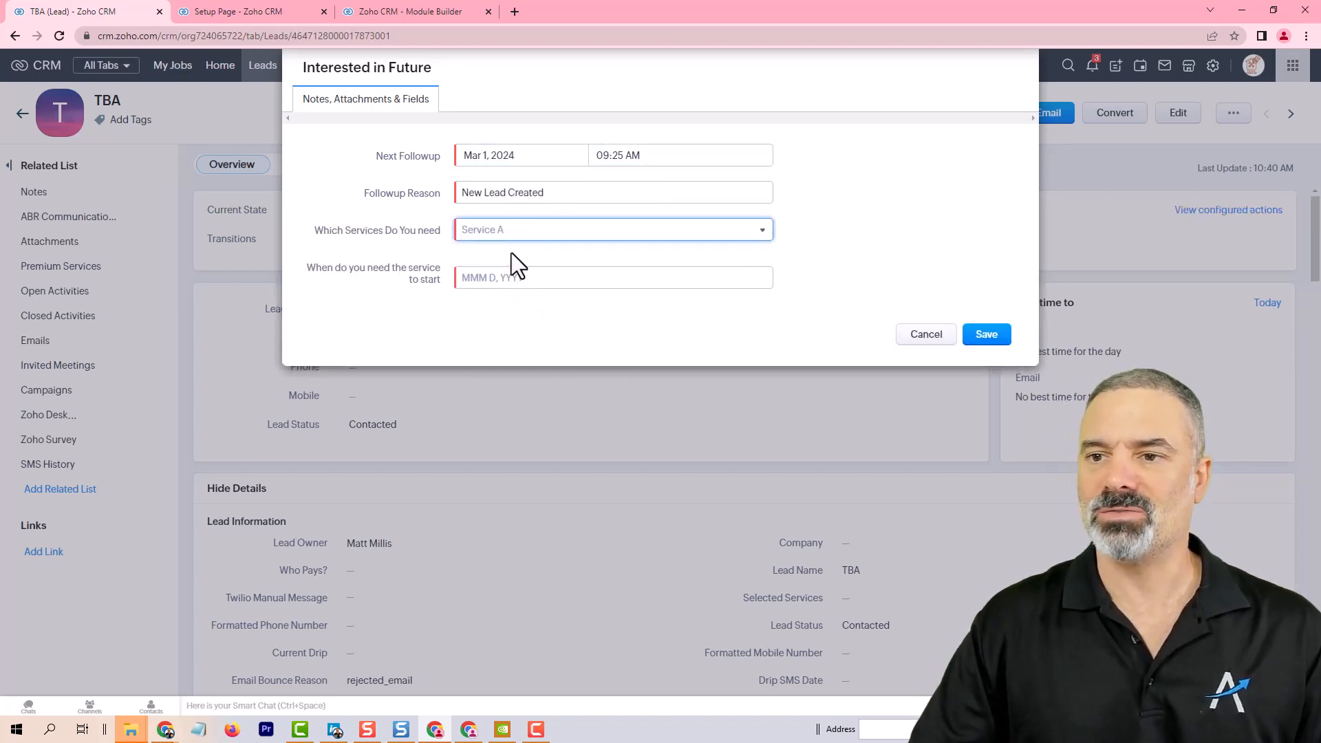
left_click(501, 278)
left_click(554, 393)
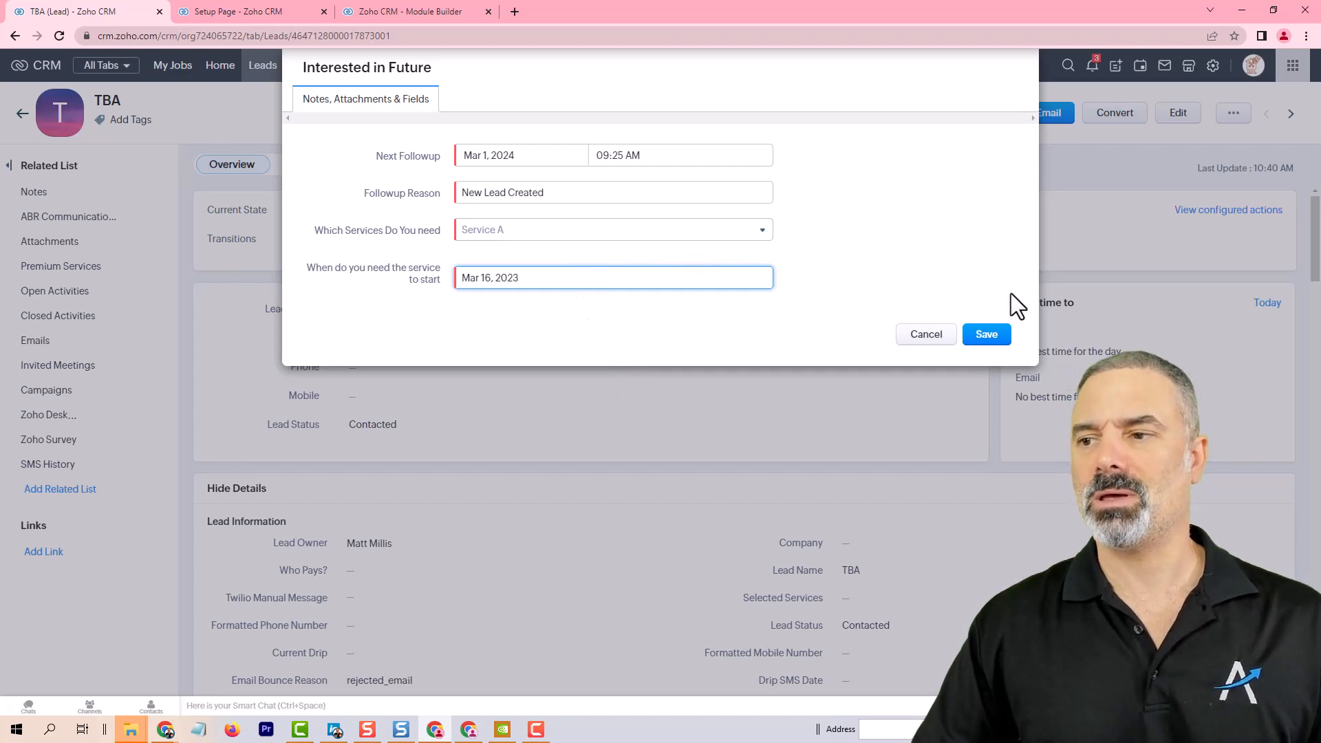
left_click(991, 335)
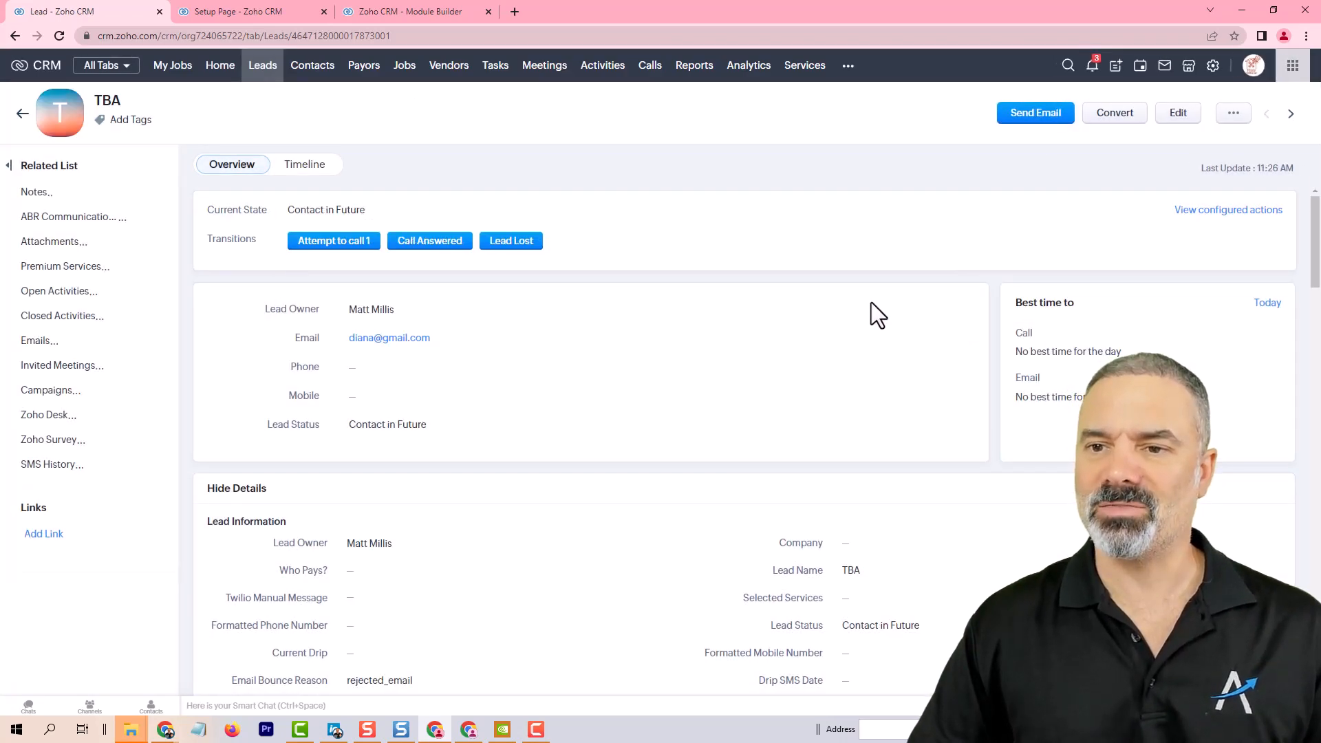
Step: Run the Attempt to call 1 transition on the remaining TBA lead with next followup Mar 6, 2023, then recheck the followups view
left_click(264, 69)
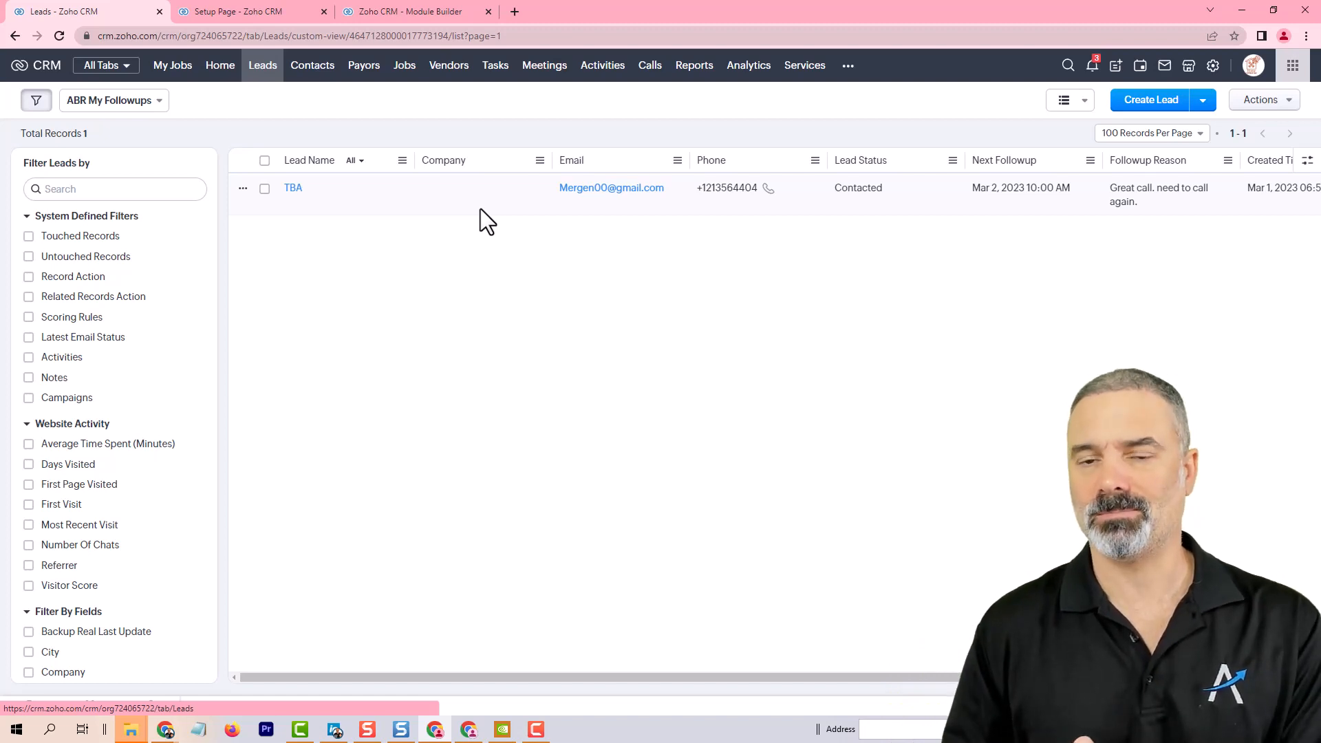
left_click(542, 207)
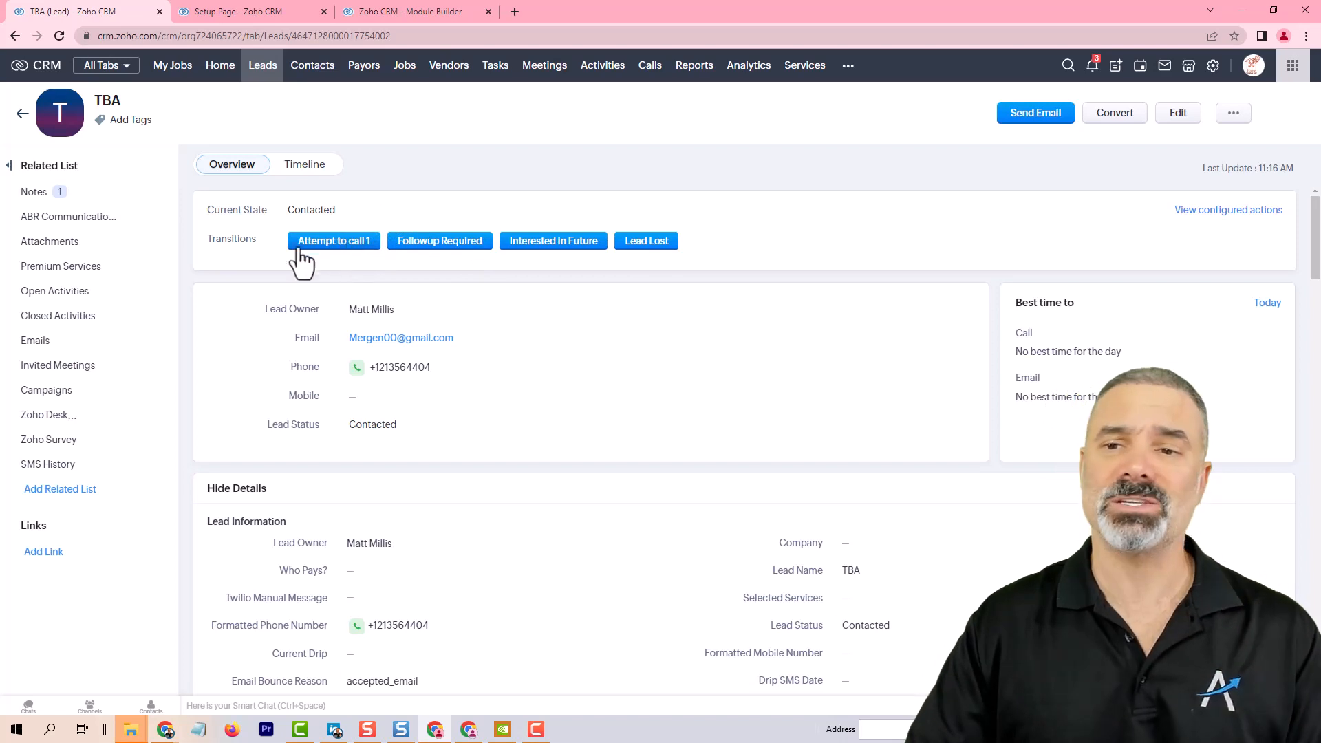
left_click(353, 242)
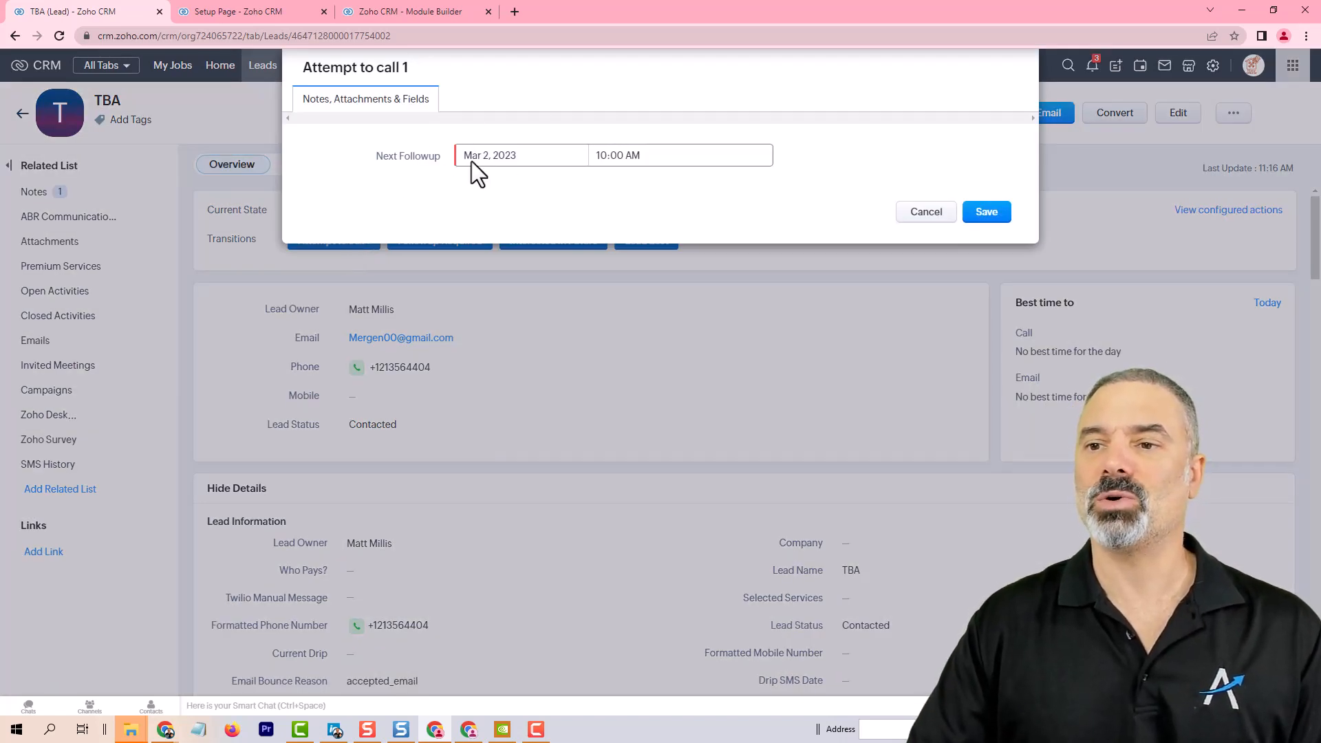
left_click(486, 159)
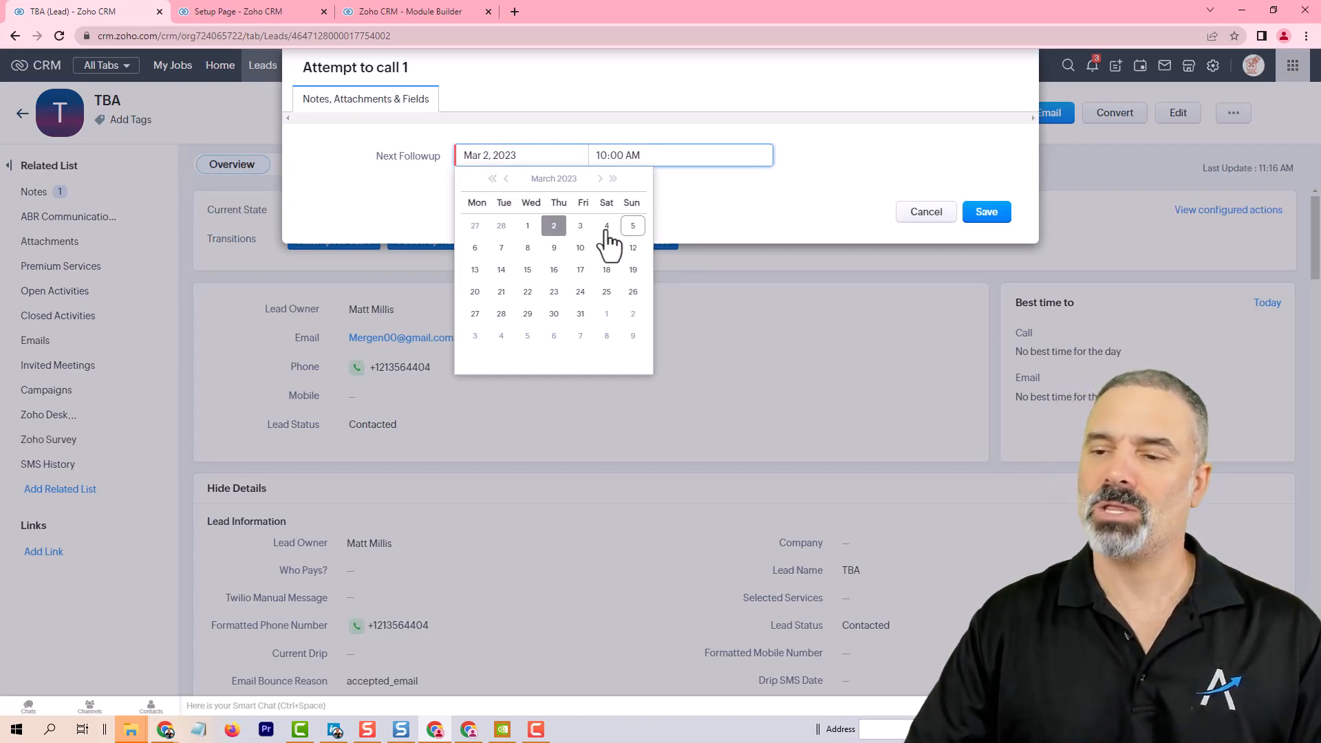
left_click(474, 249)
left_click(980, 212)
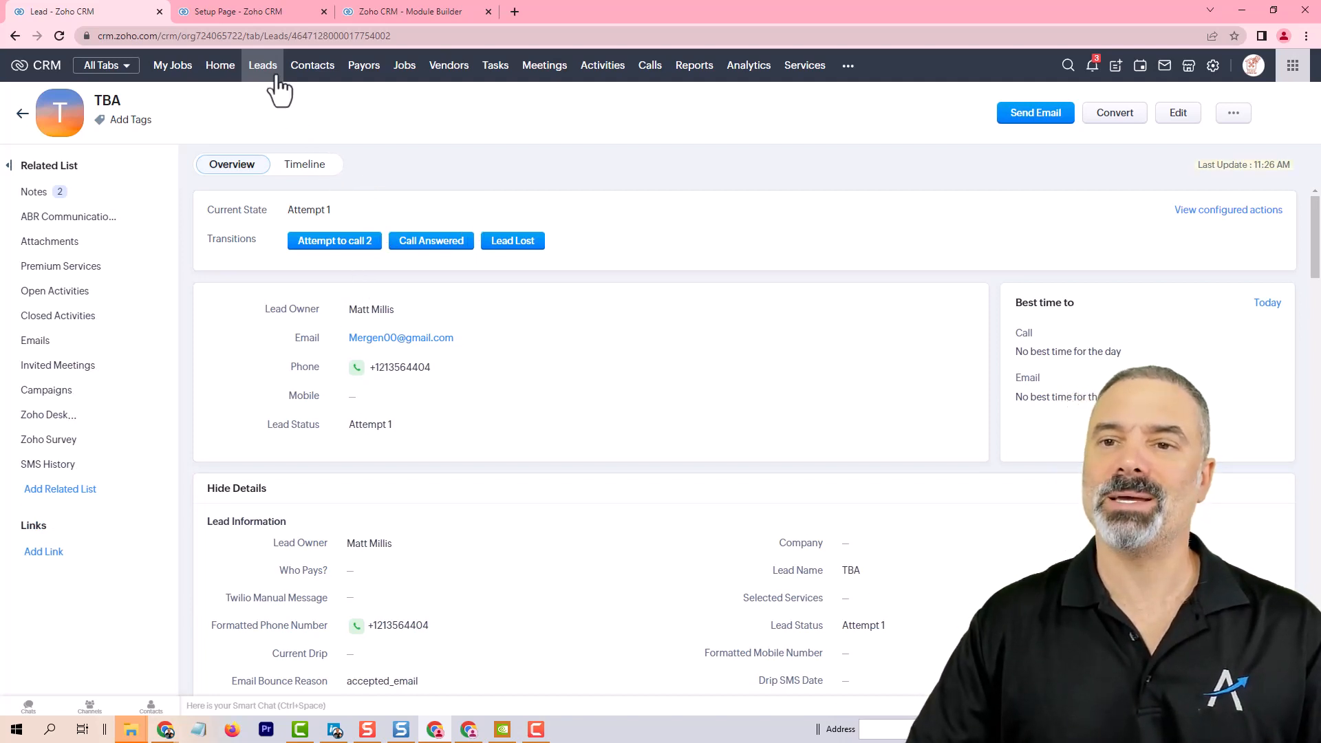
scroll(422, 287, "down", 7)
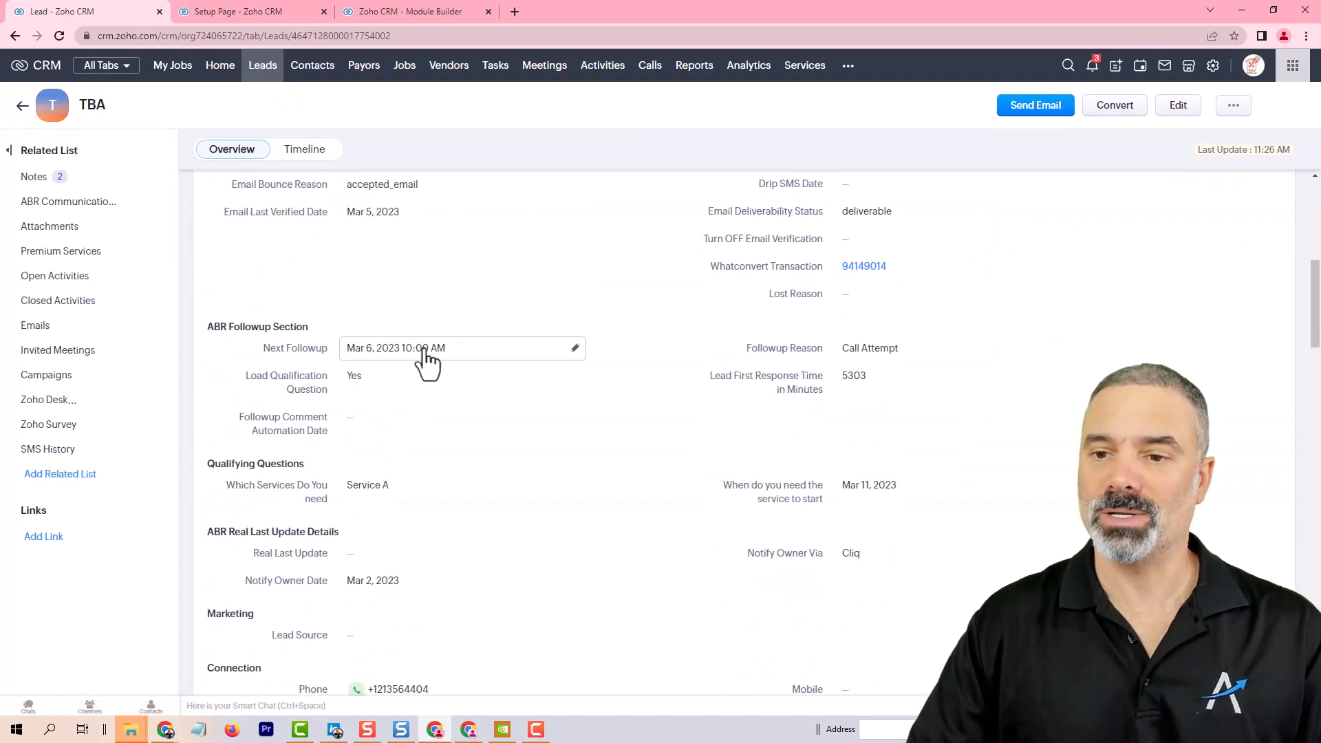
left_click(264, 72)
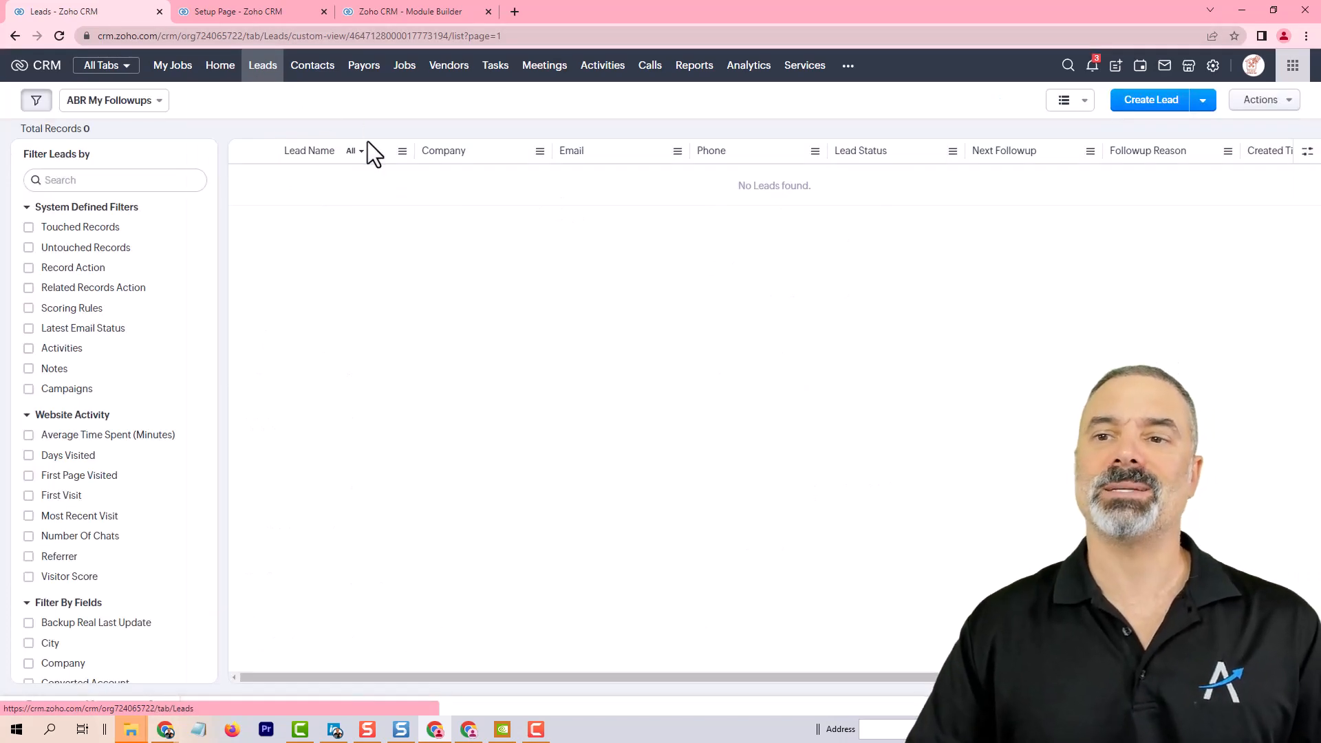